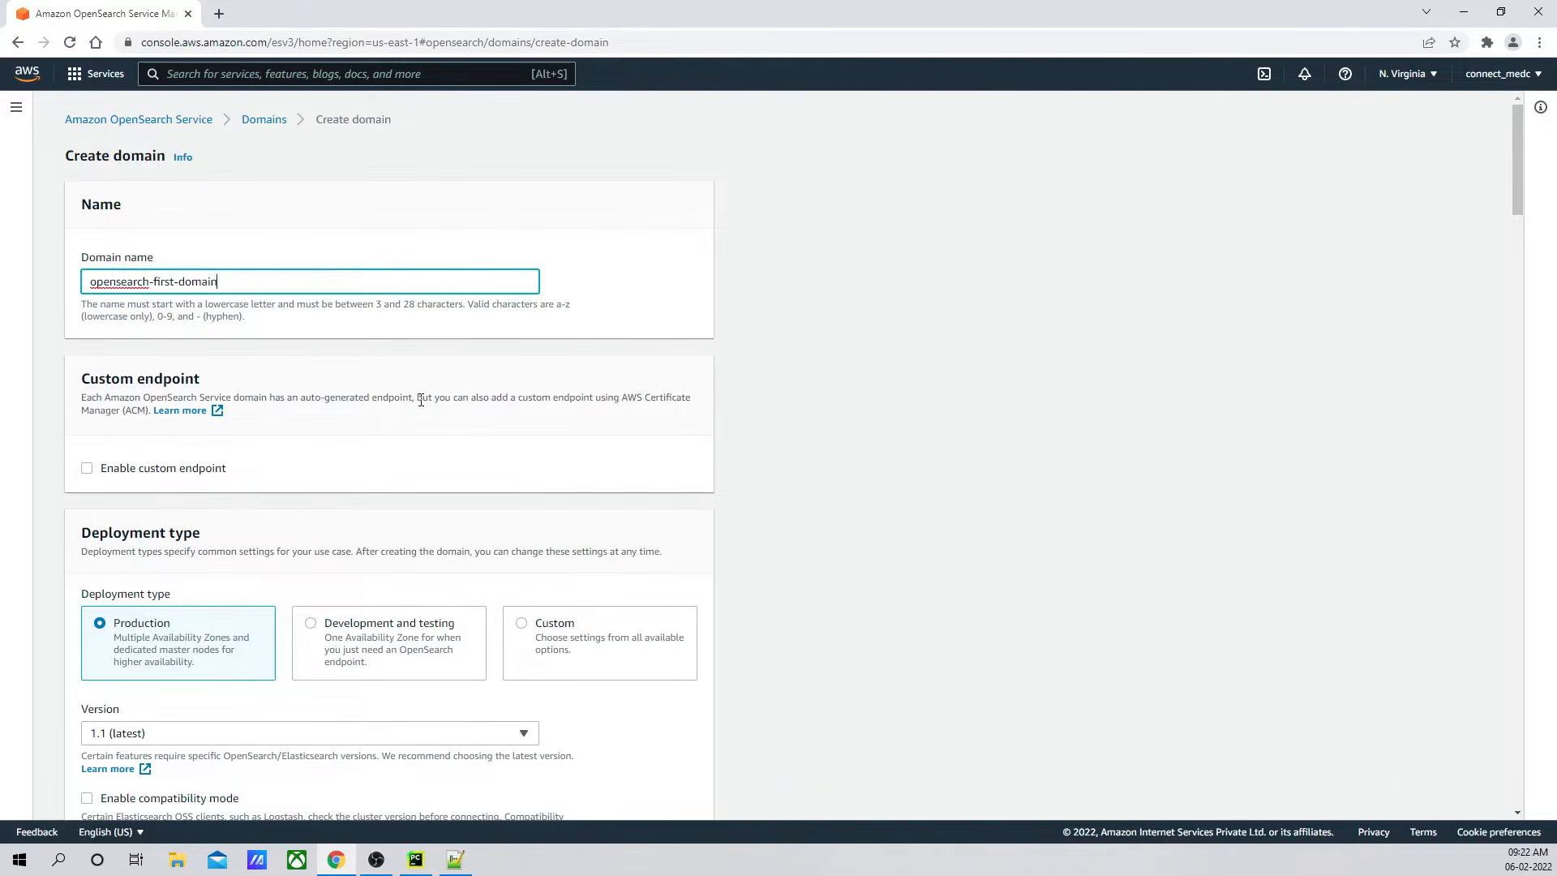
Step: Name the domain opensearch-first-cluster and choose the Development and testing deployment type
double_click(195, 283)
type("cluster")
scroll(312, 406, "down", 4)
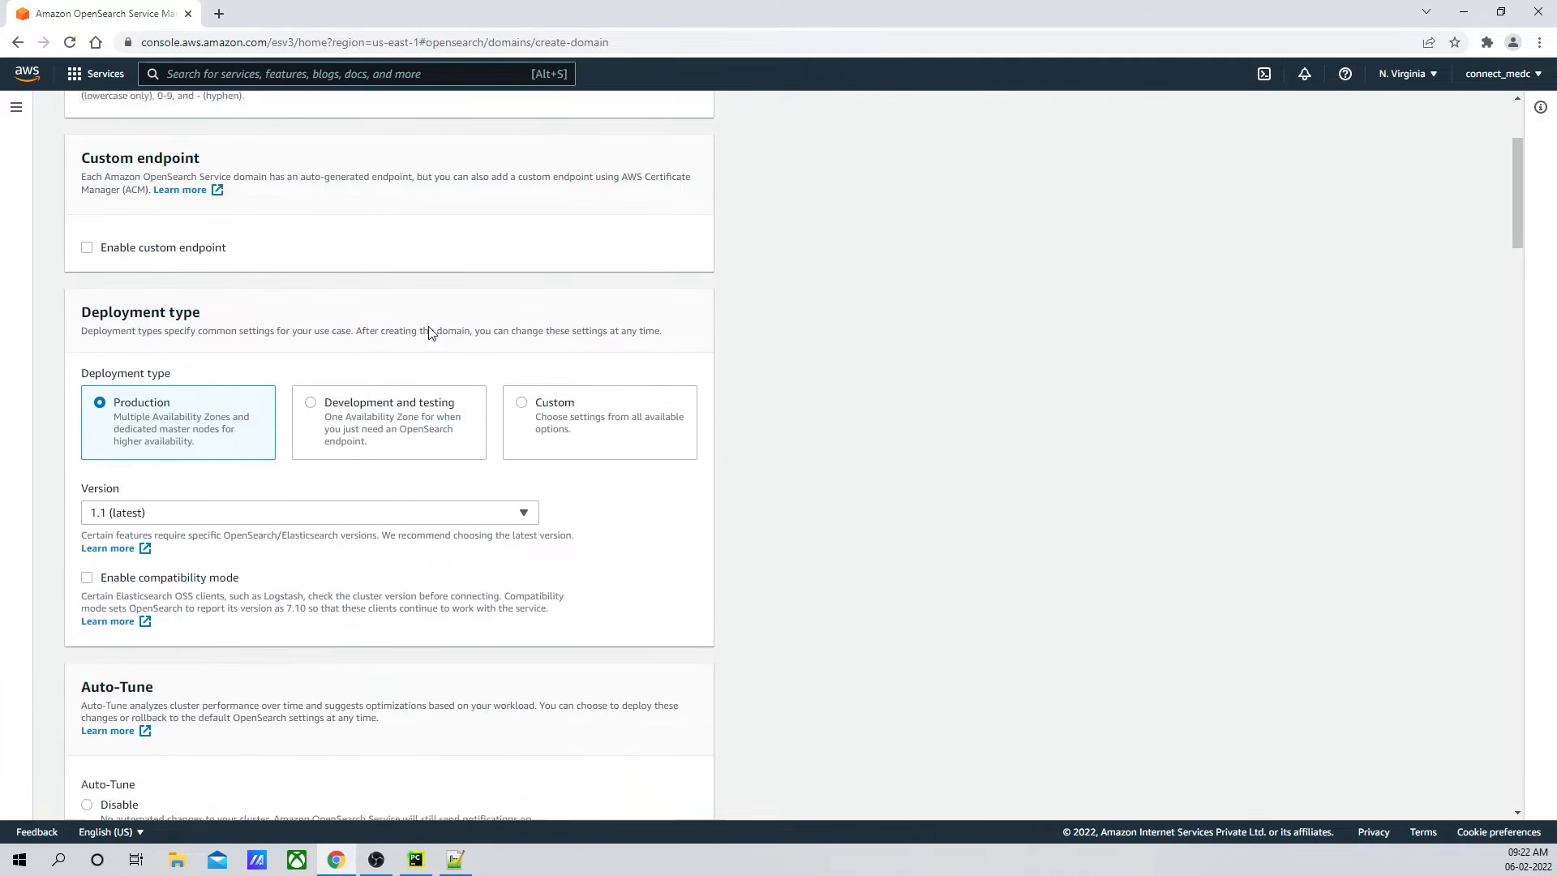
scroll(375, 289, "up", 2)
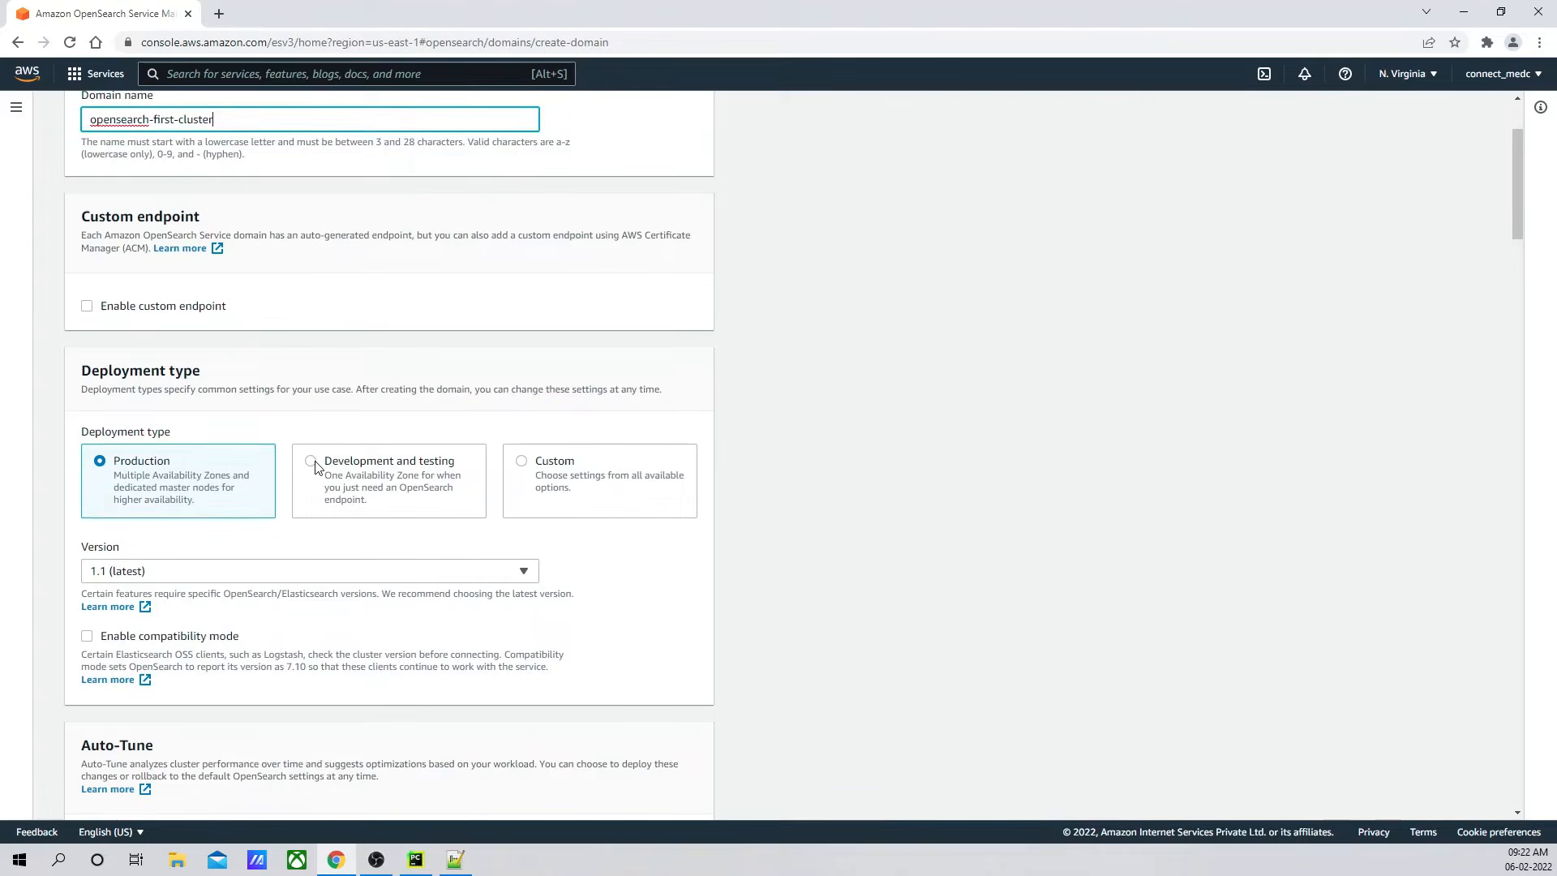
left_click(316, 467)
Step: Review the selectable OpenSearch and Elasticsearch versions, keeping version 1.1 (latest)
scroll(435, 469, "down", 2)
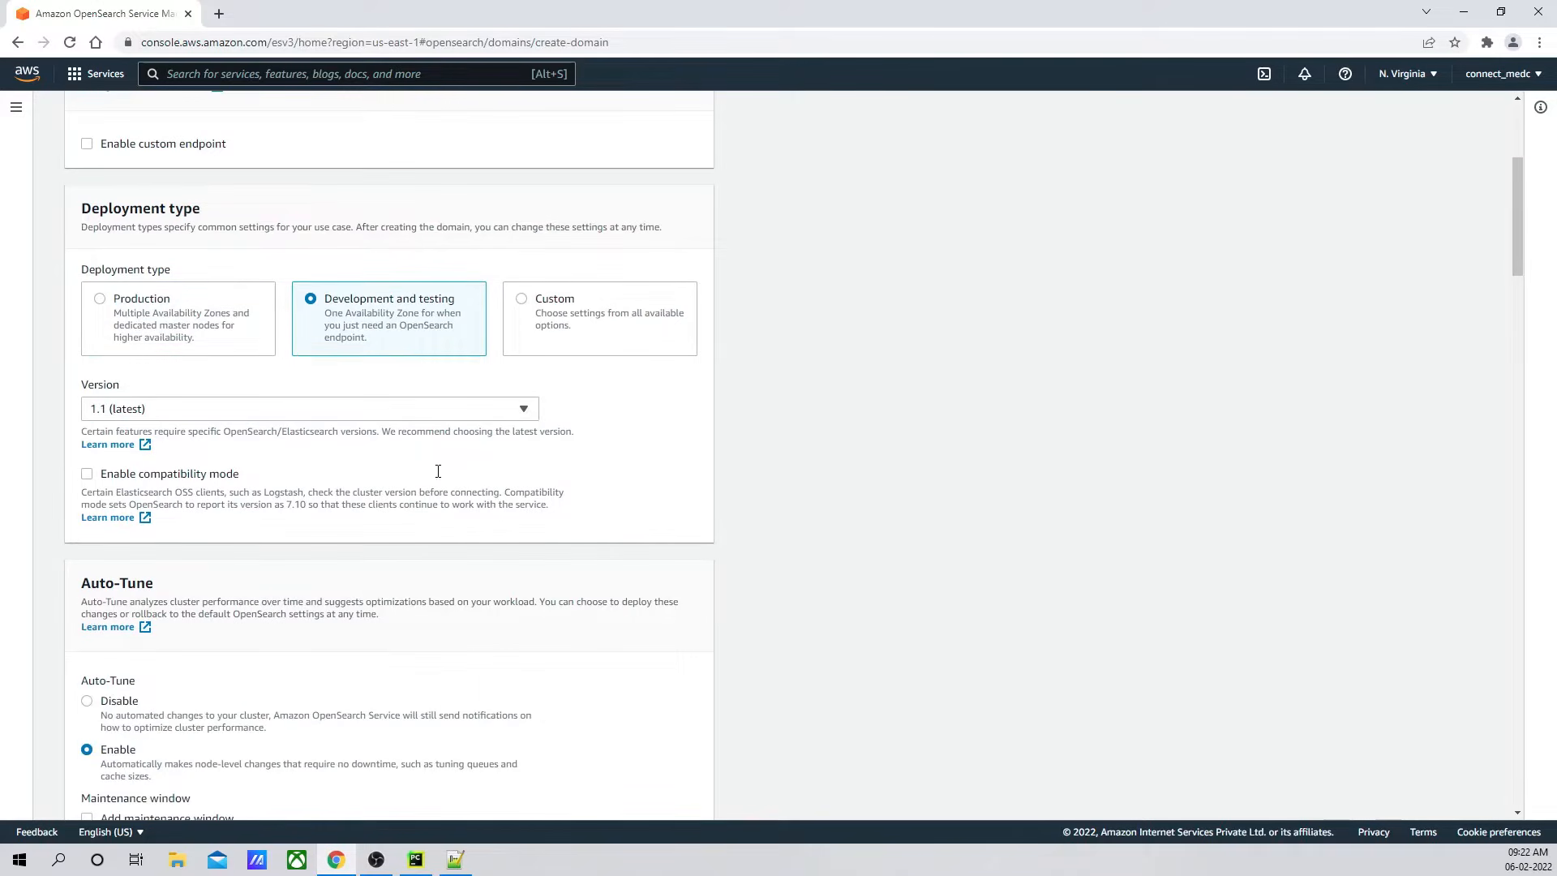
left_click(524, 412)
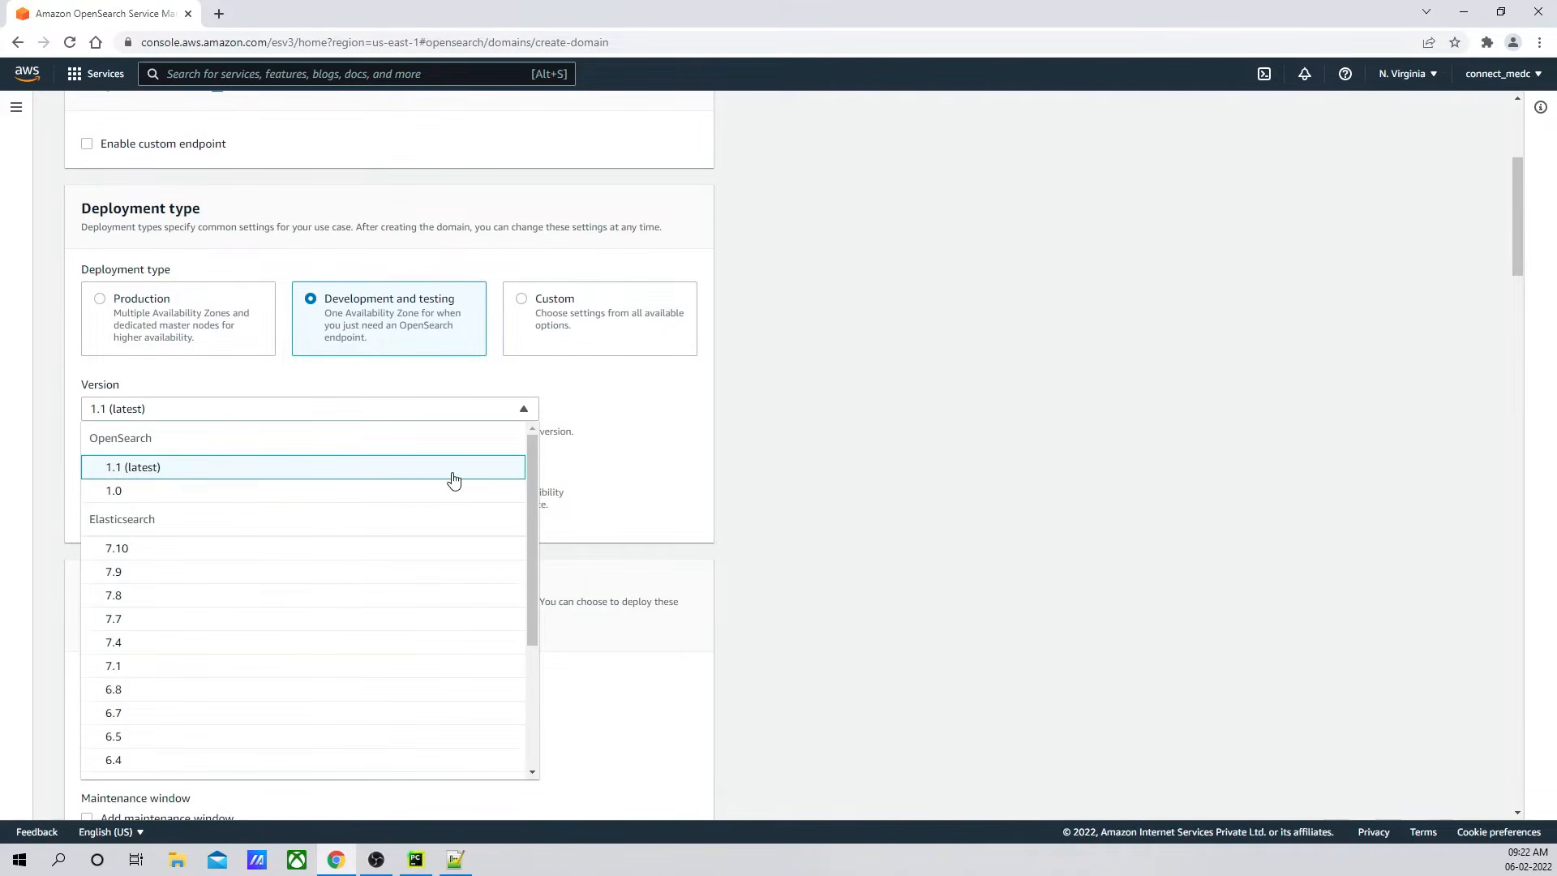
scroll(454, 480, "down", 1)
scroll(445, 479, "up", 1)
scroll(977, 441, "down", 2)
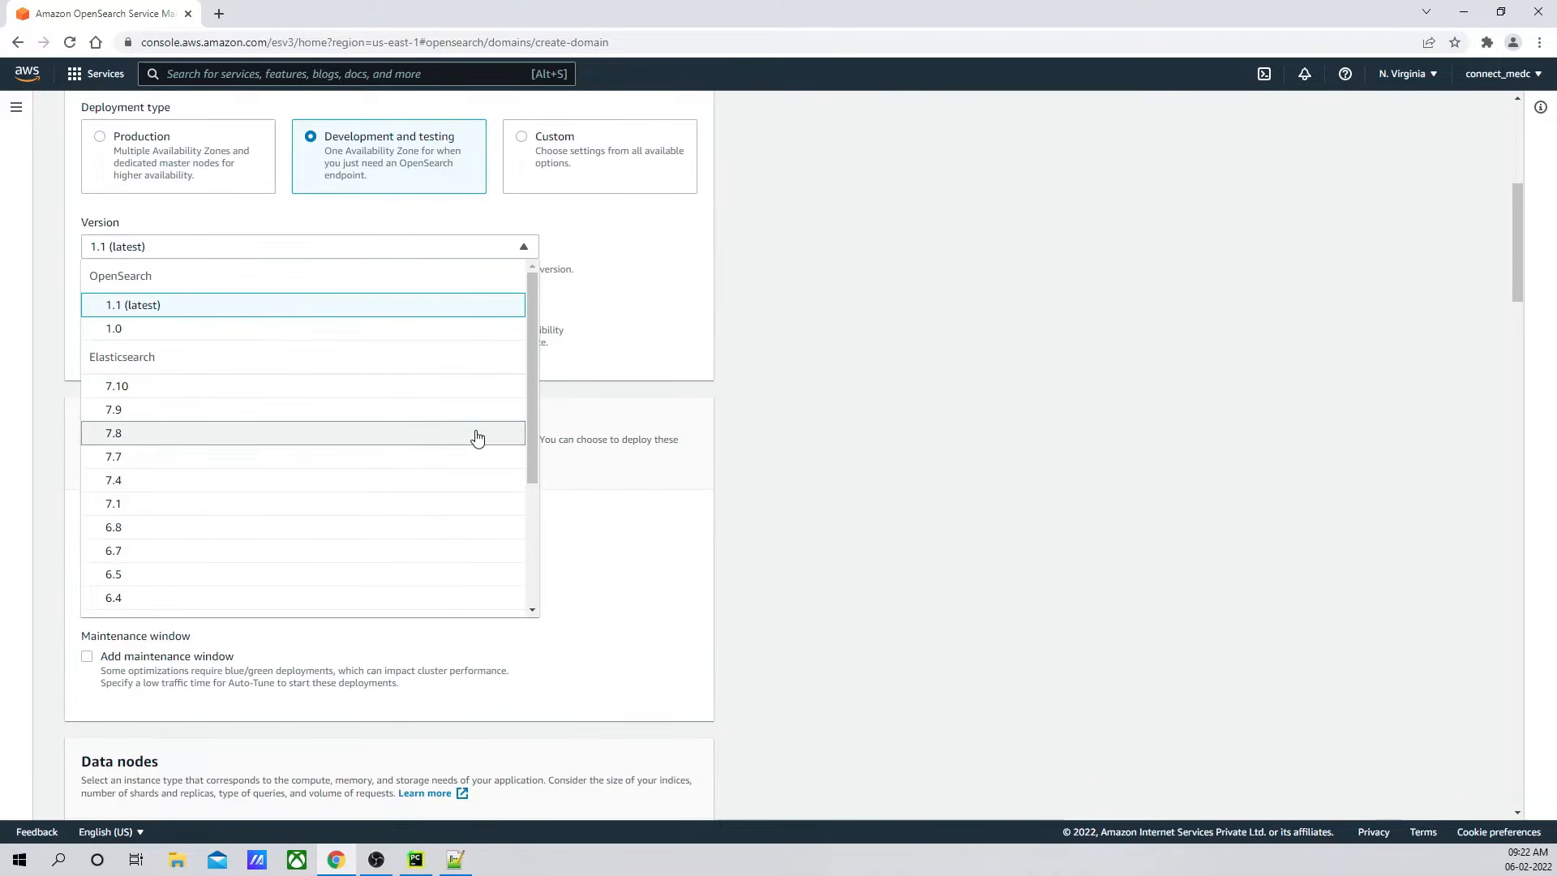
scroll(477, 438, "up", 2)
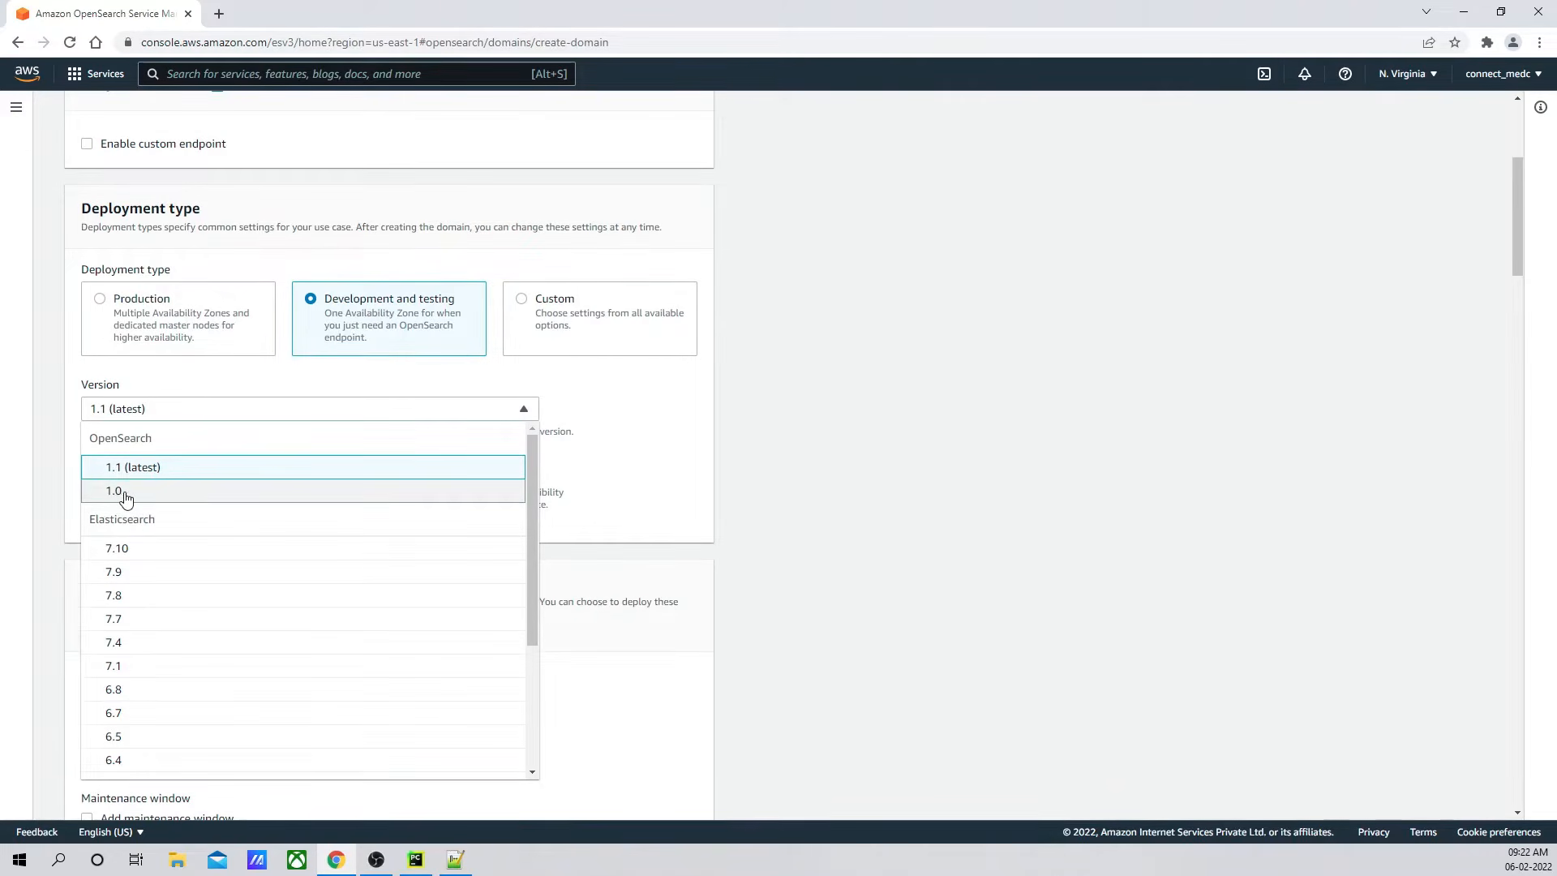
left_click(858, 428)
Step: Set the data nodes' instance type to t2.small.search
scroll(825, 401, "down", 4)
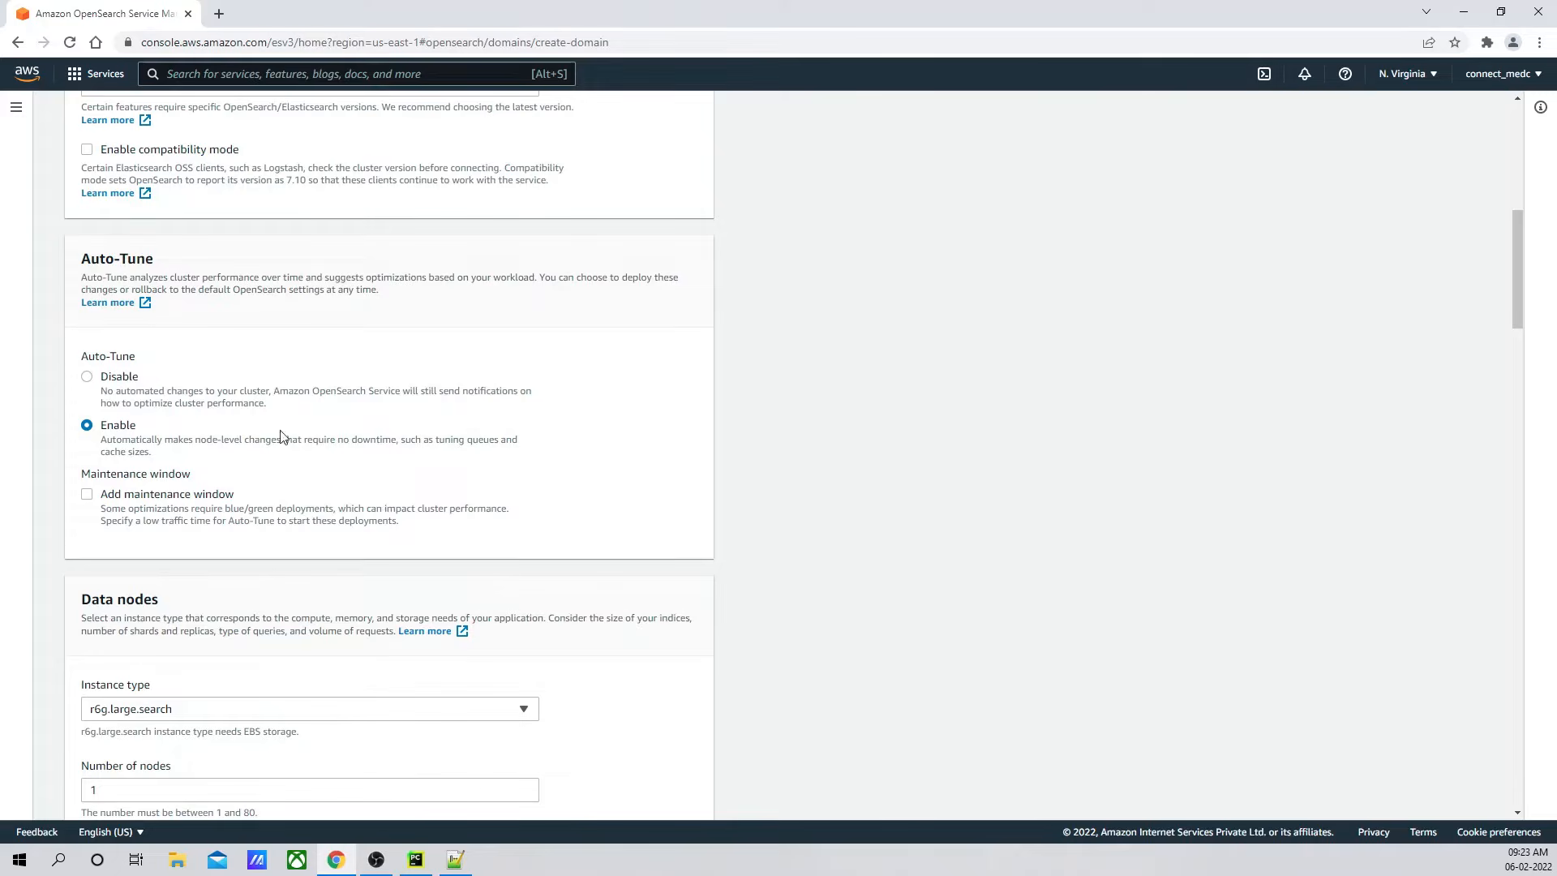
scroll(407, 404, "down", 5)
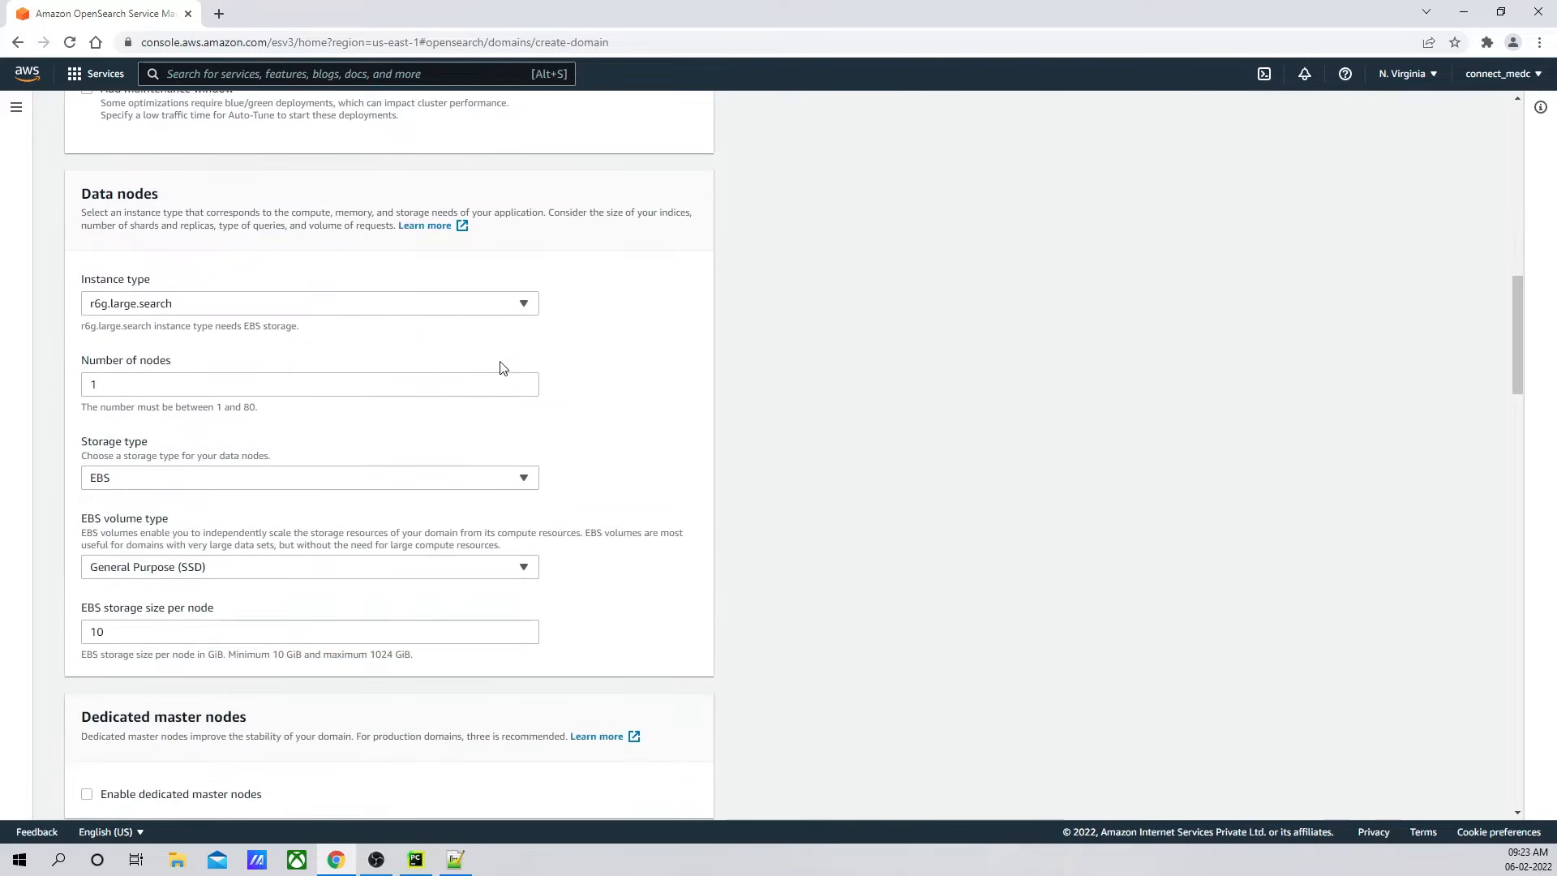
left_click(523, 305)
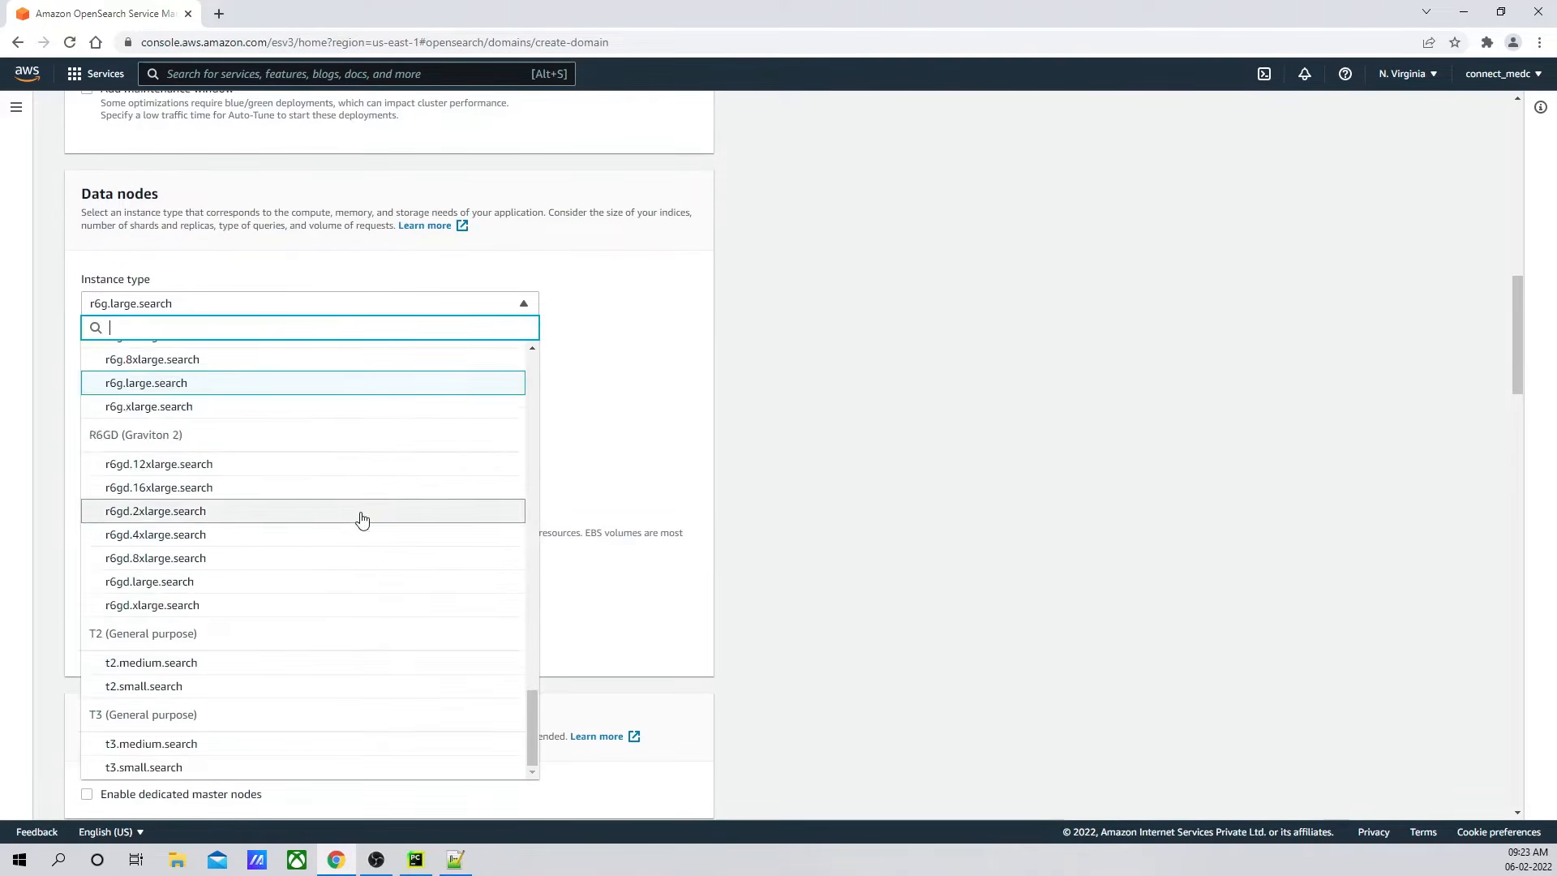
scroll(362, 519, "down", 3)
left_click(148, 444)
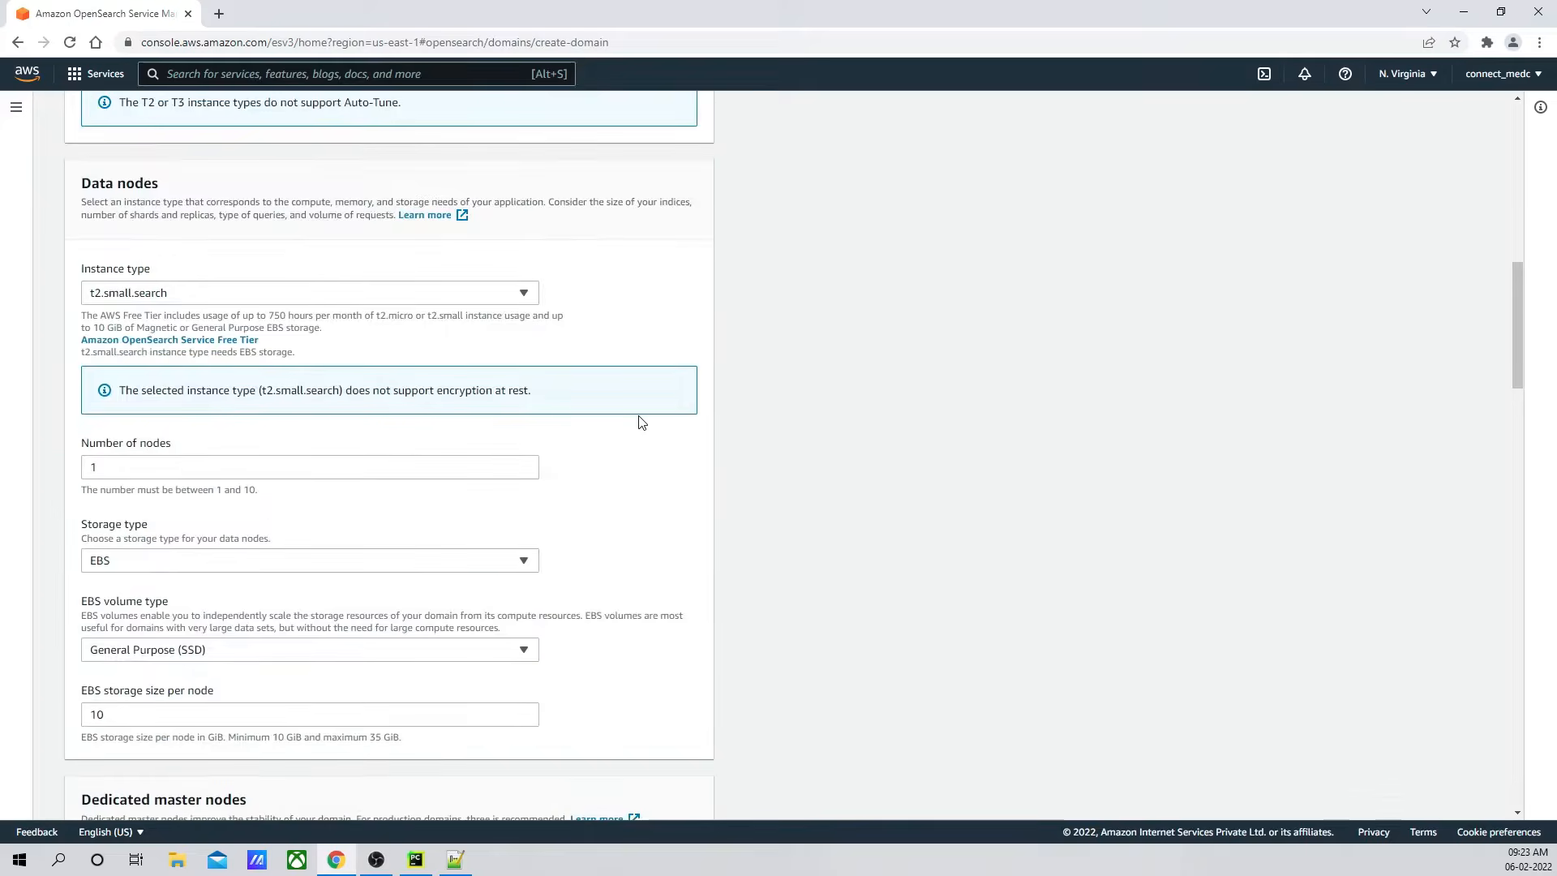
Step: Set the EBS storage size per node to 30 GiB for the data nodes
scroll(641, 423, "down", 3)
scroll(100, 354, "up", 2)
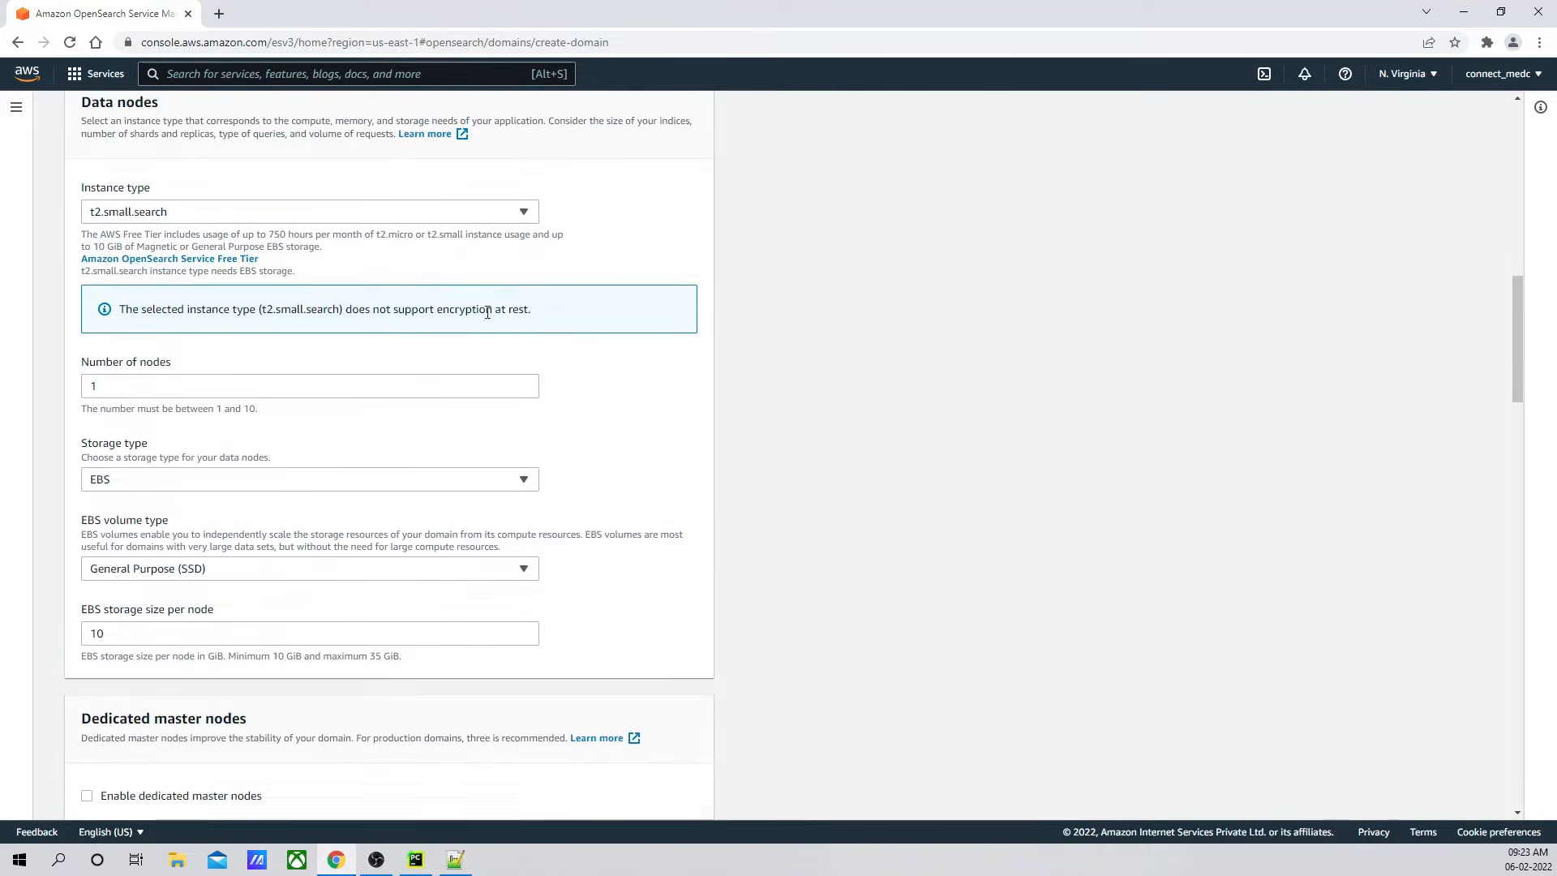
scroll(497, 276, "up", 5)
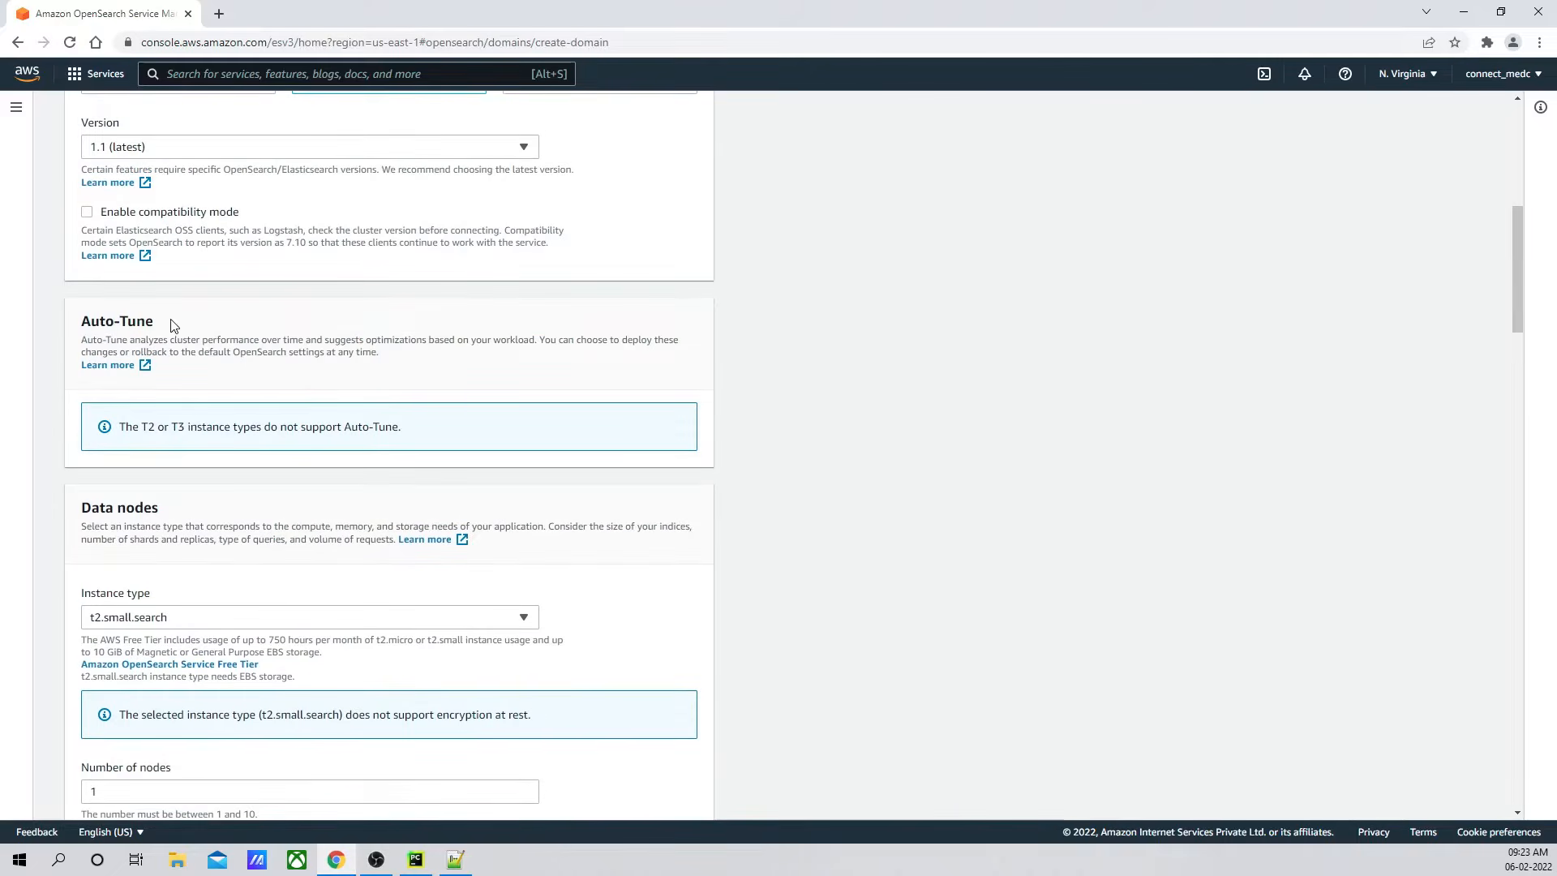
scroll(362, 403, "down", 7)
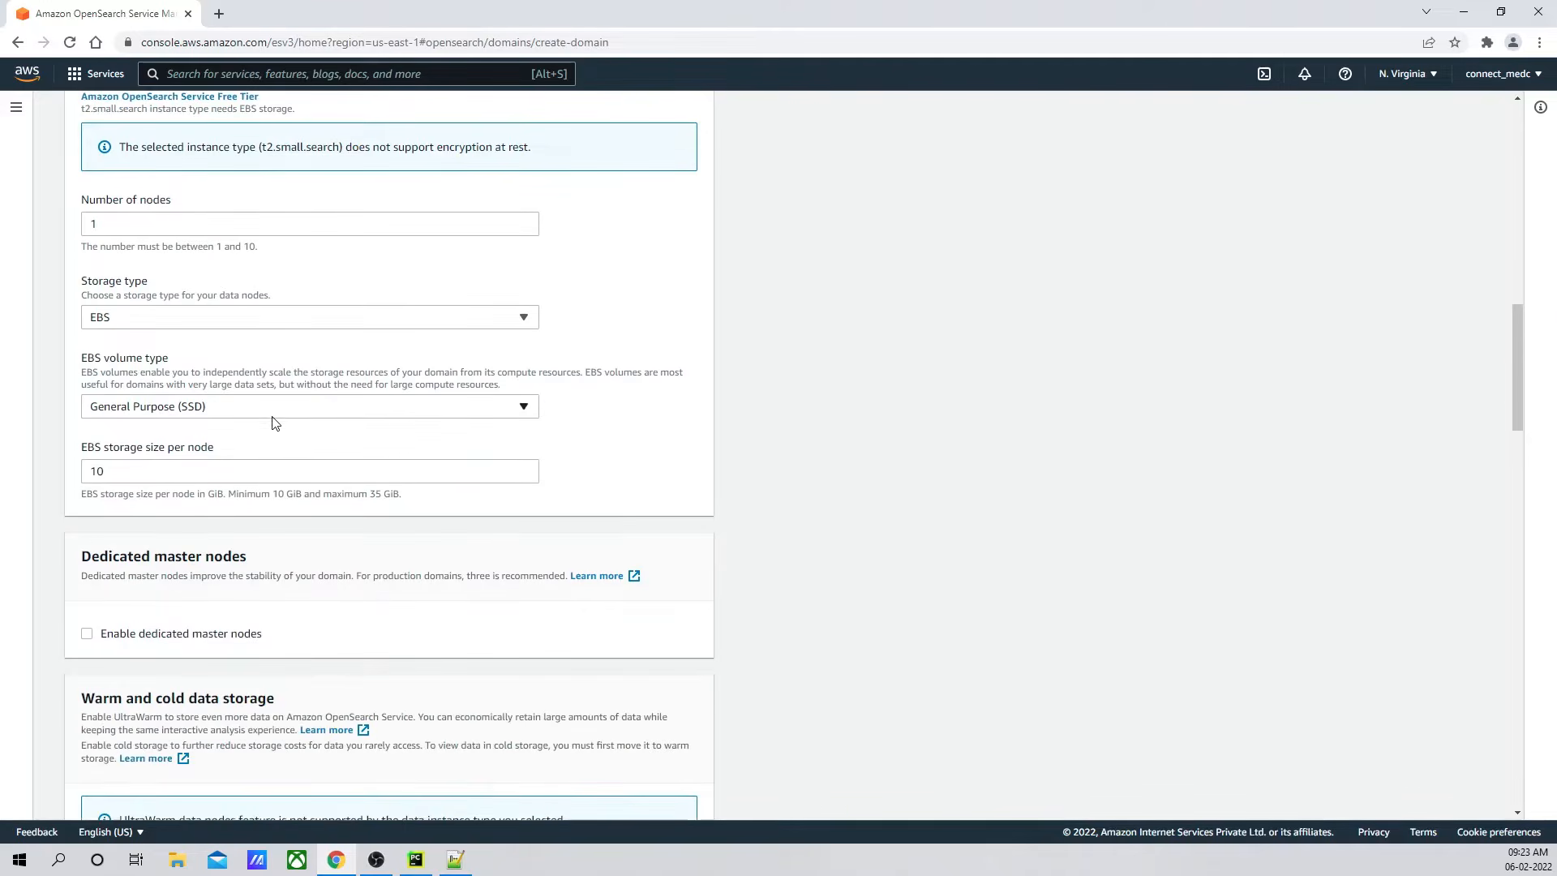
left_click(180, 471)
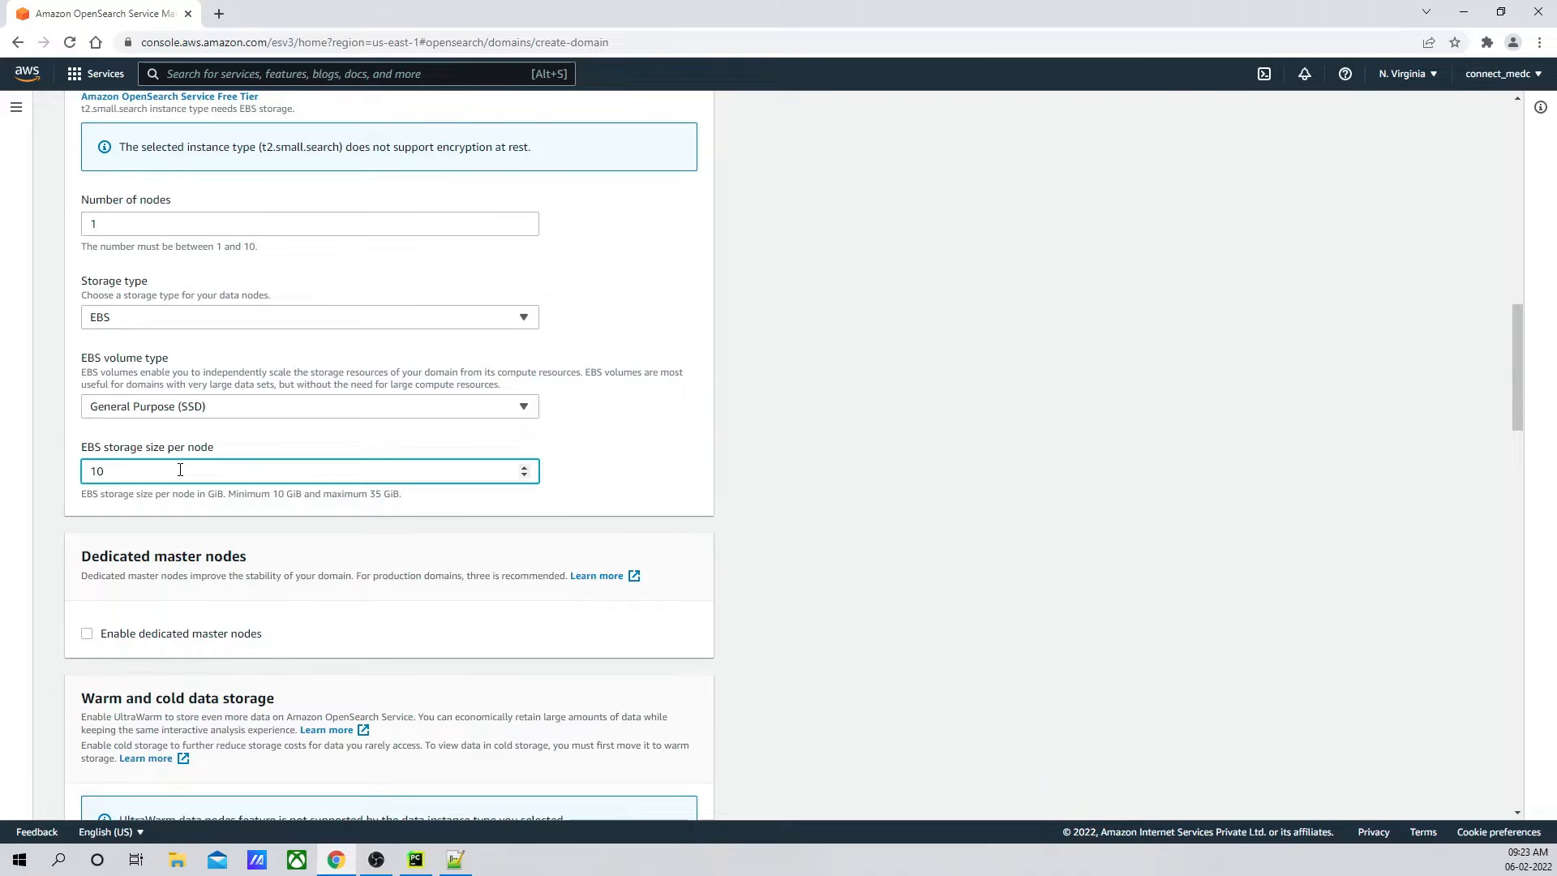
key("BackSpace")
key("BackSpace")
type("0")
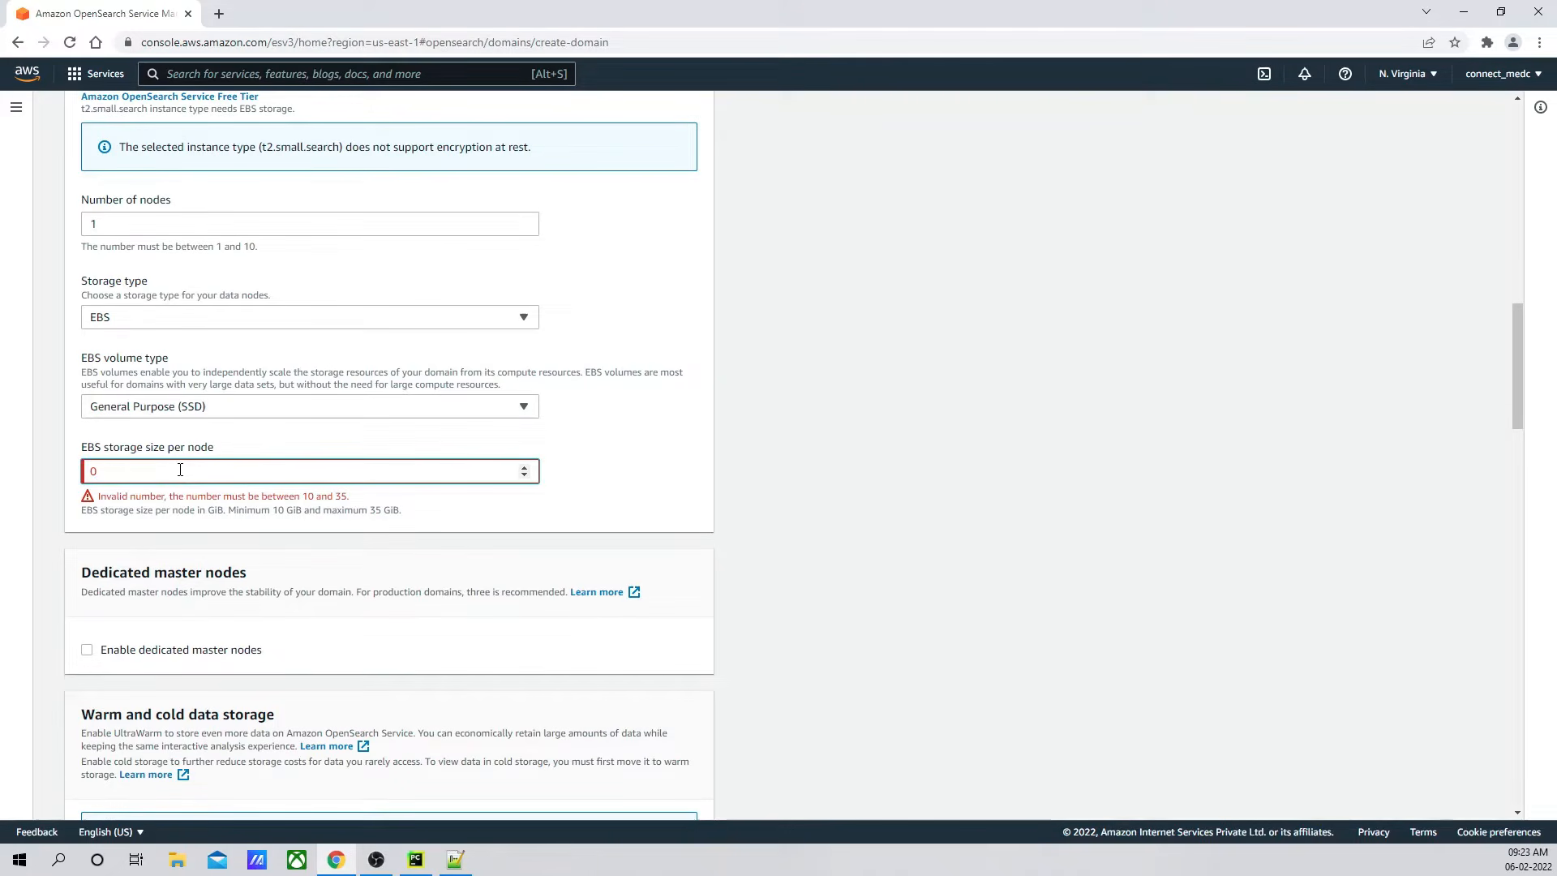
key("BackSpace")
type("30")
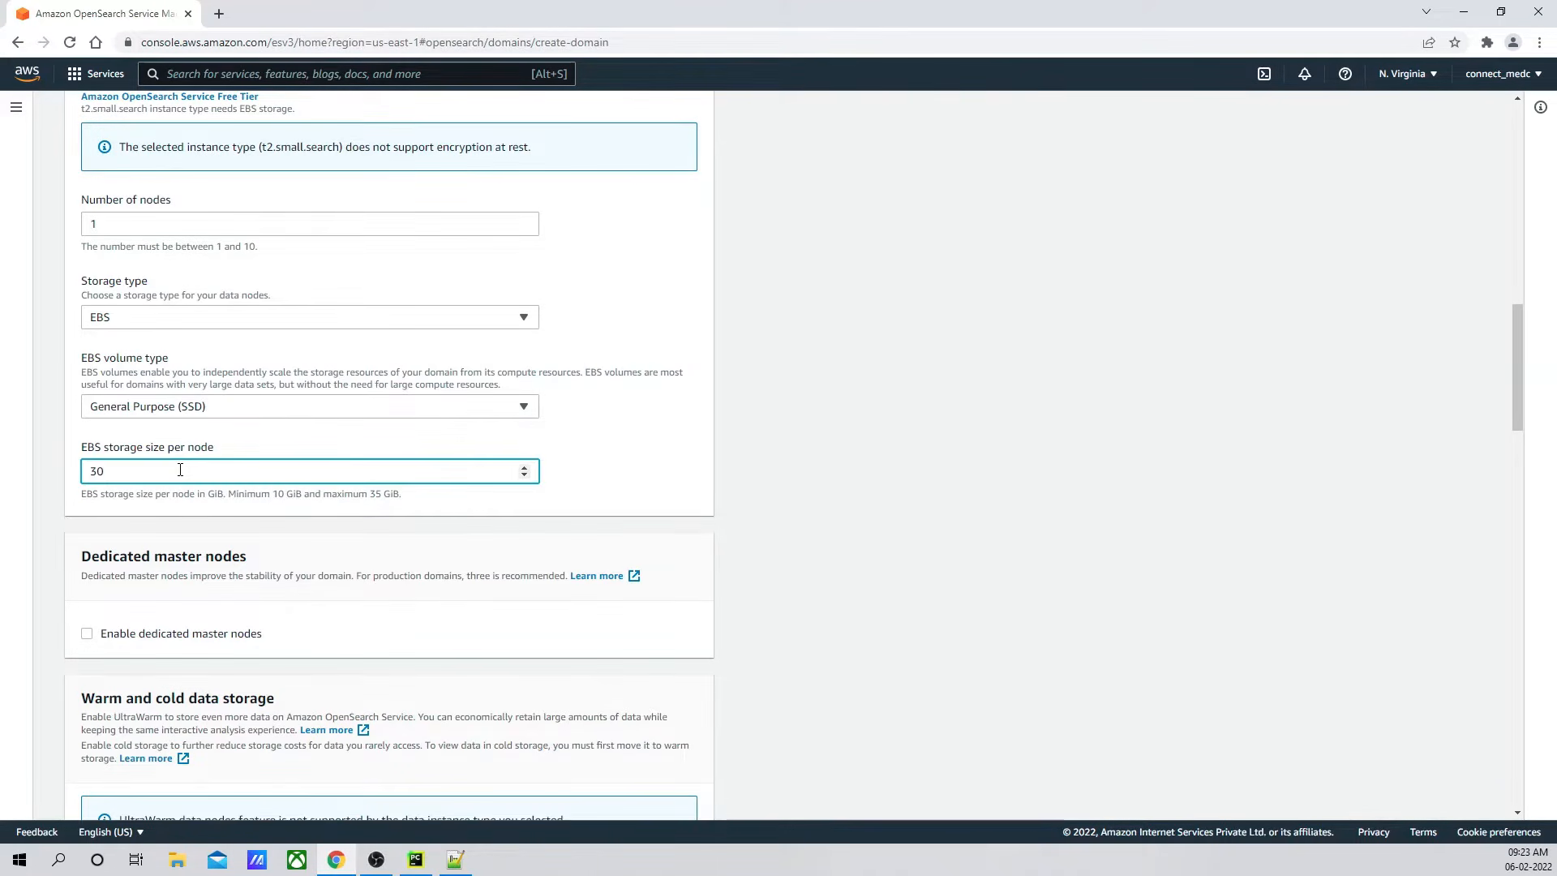
Step: Try public access in the domain's network settings and switch back to VPC access (recommended)
scroll(698, 450, "down", 4)
scroll(504, 413, "up", 3)
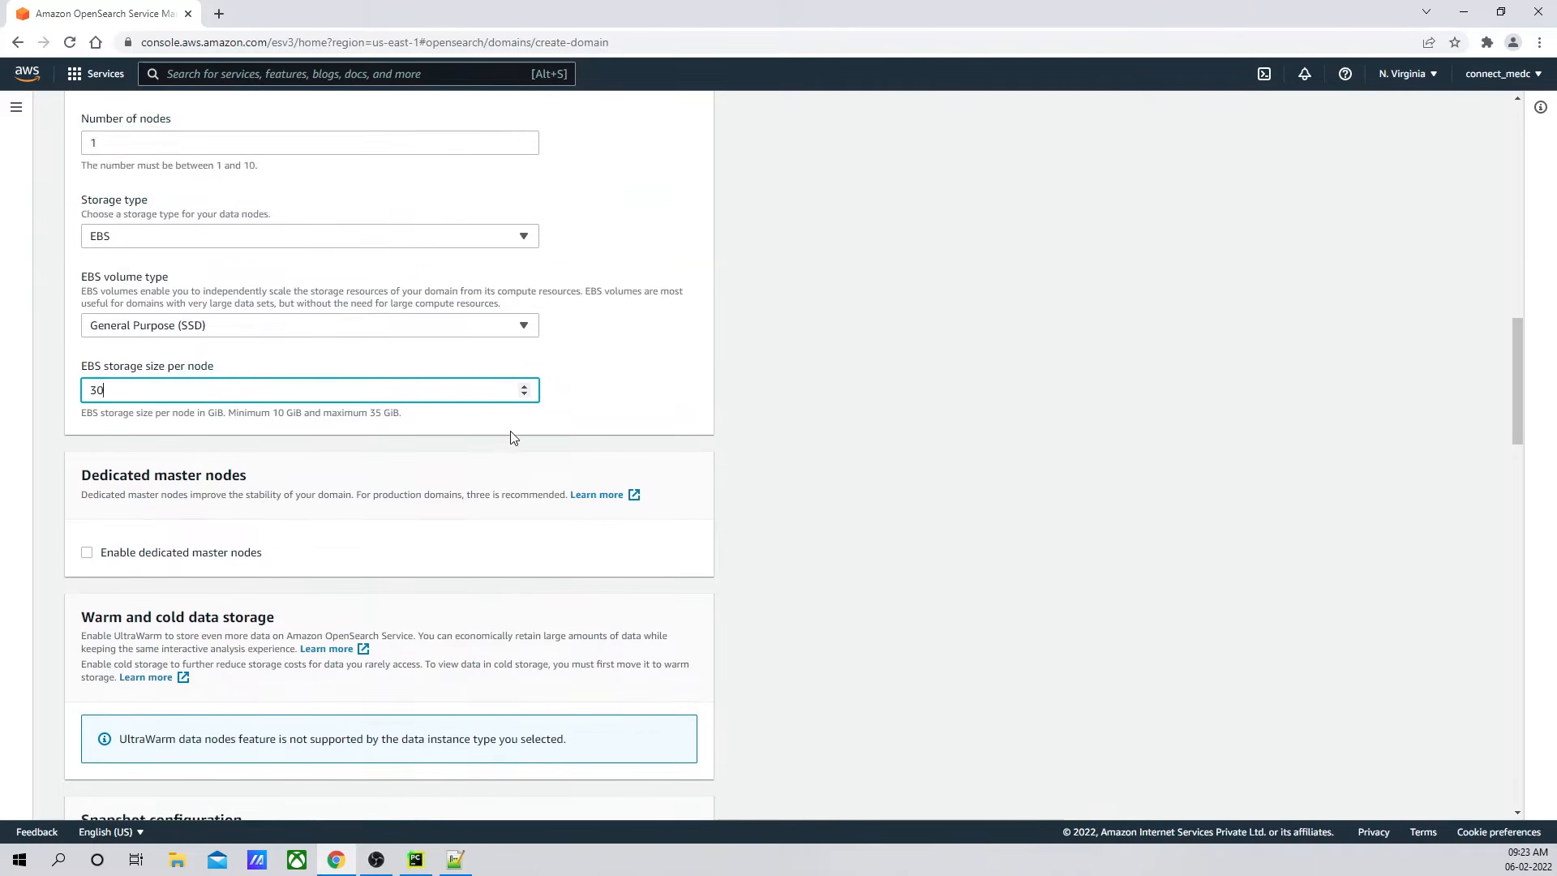
scroll(519, 430, "down", 2)
scroll(522, 428, "down", 7)
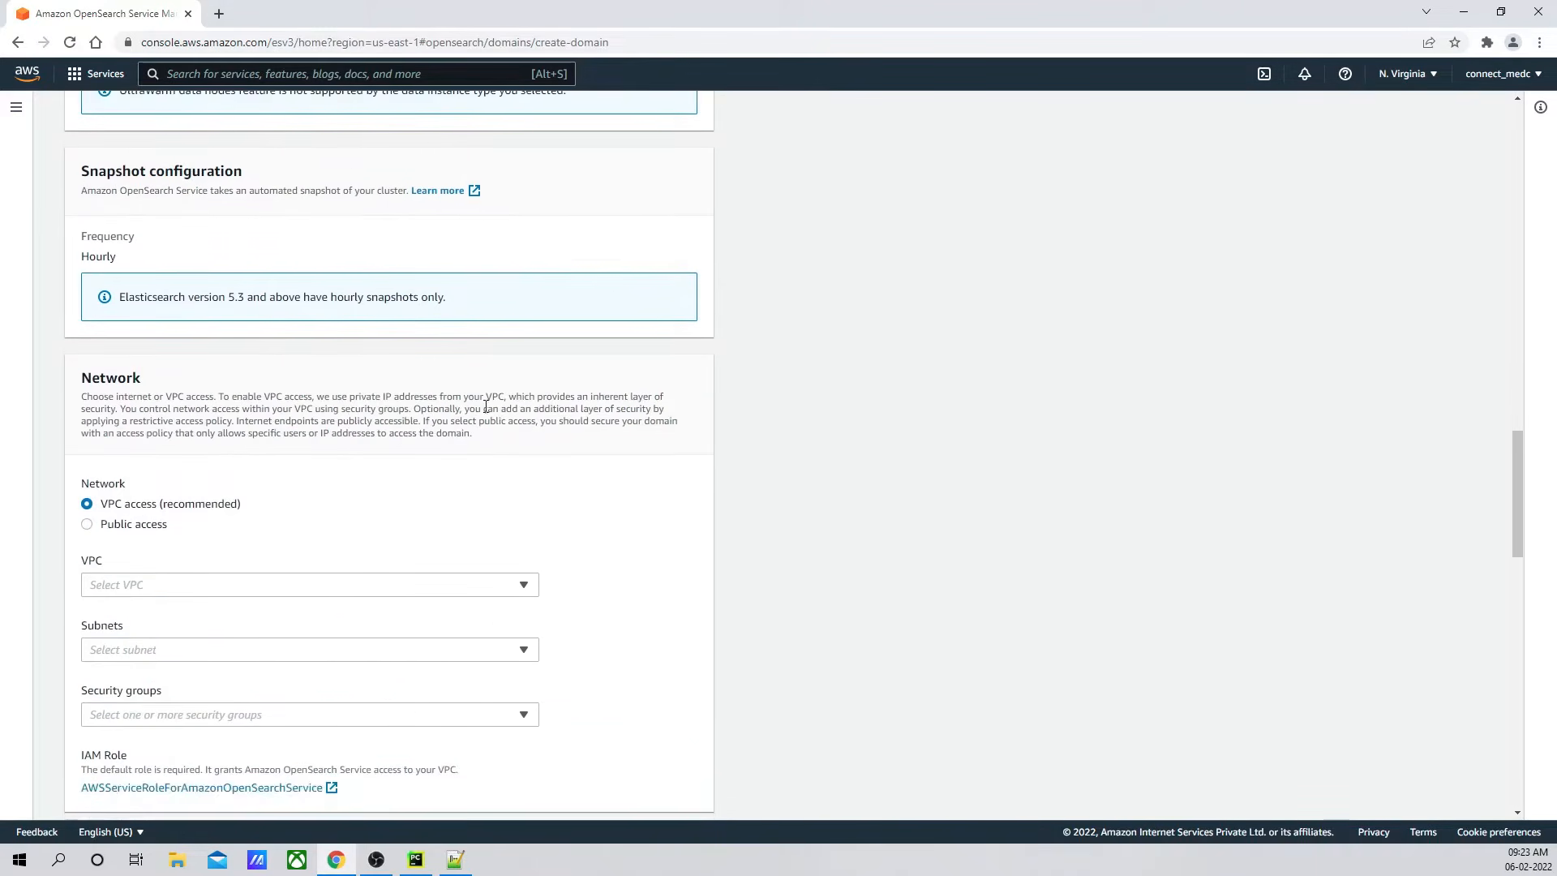
scroll(404, 425, "down", 1)
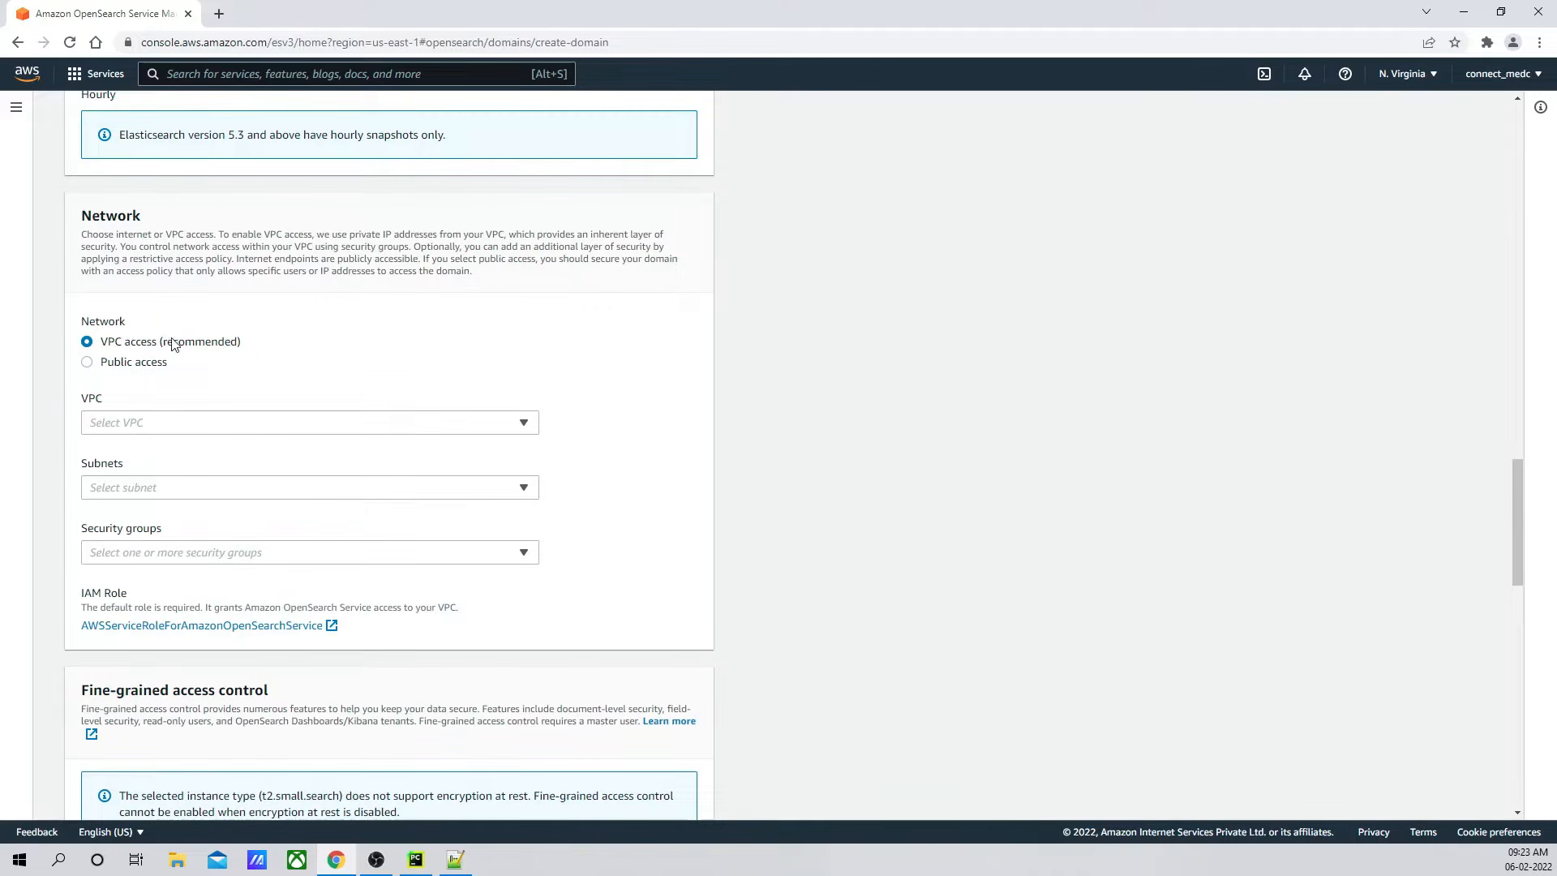
left_click(87, 363)
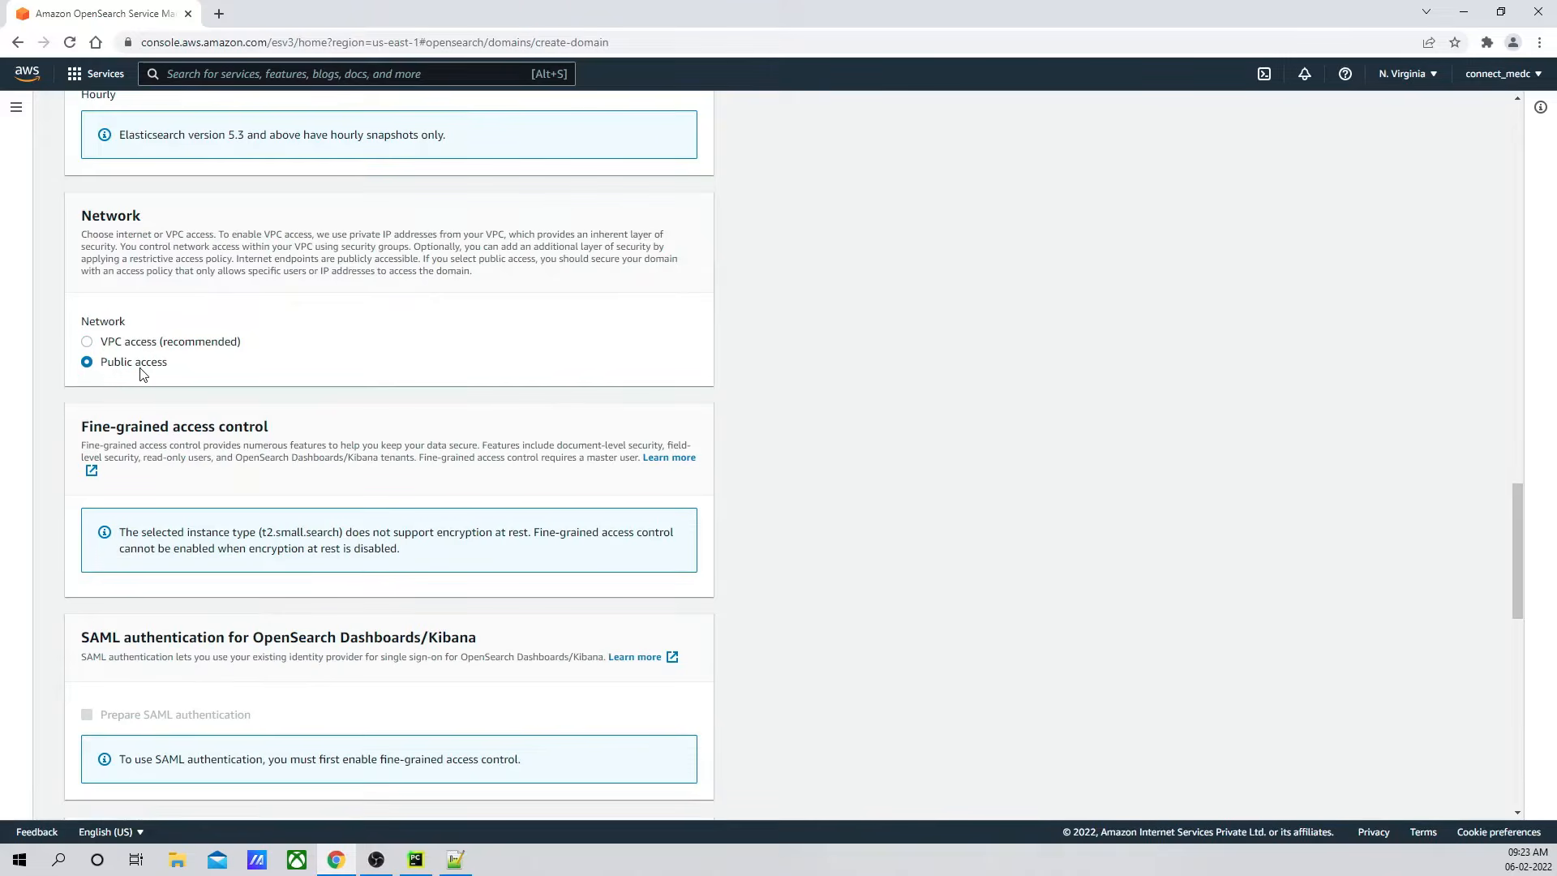
scroll(189, 432, "down", 1)
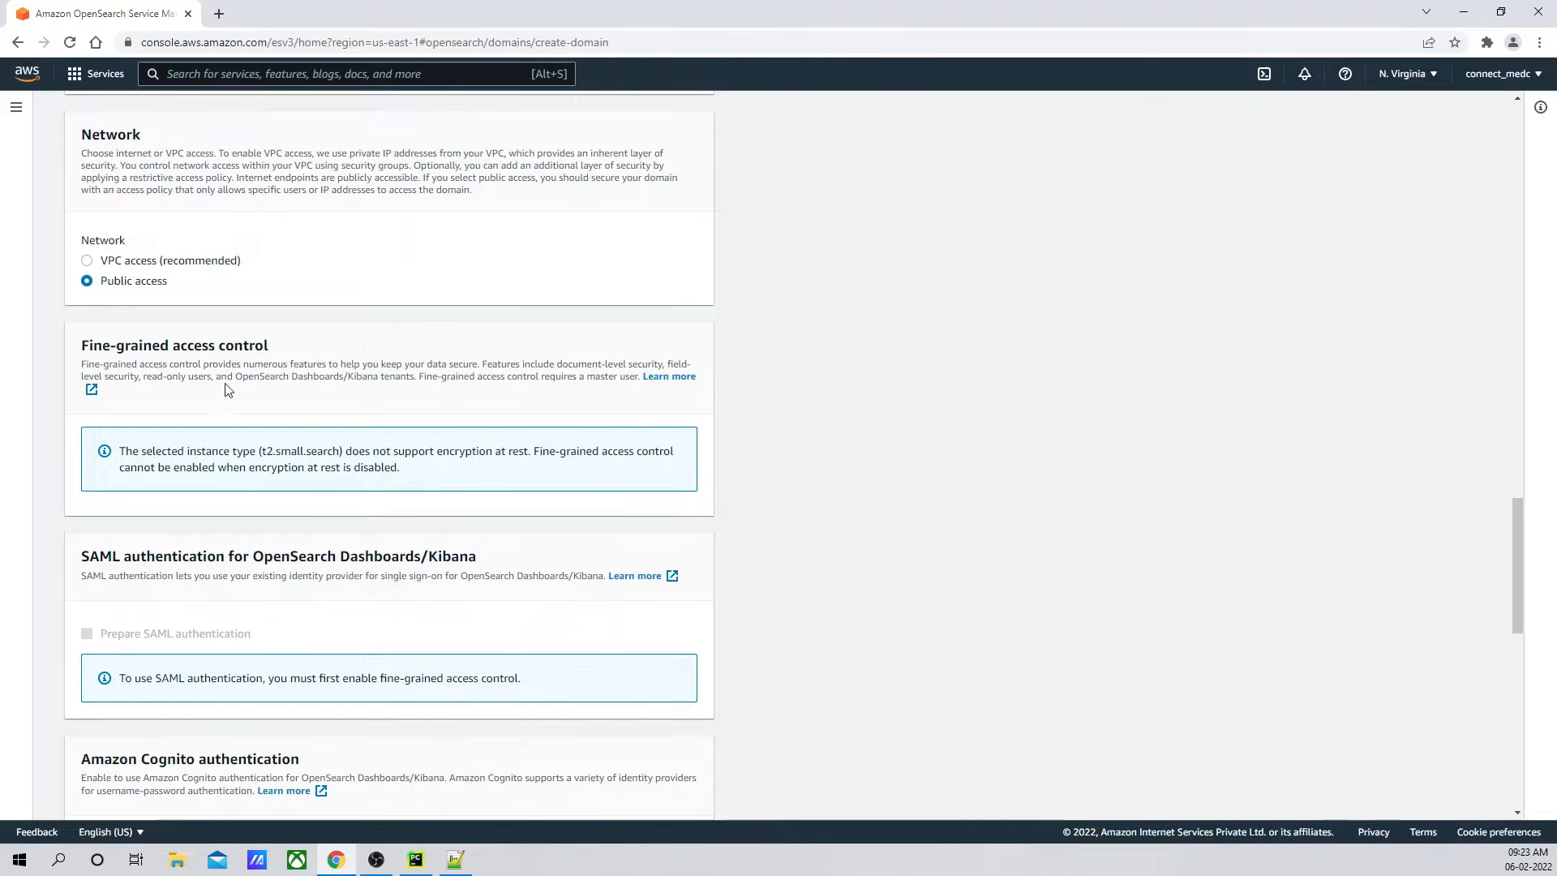
left_click(93, 263)
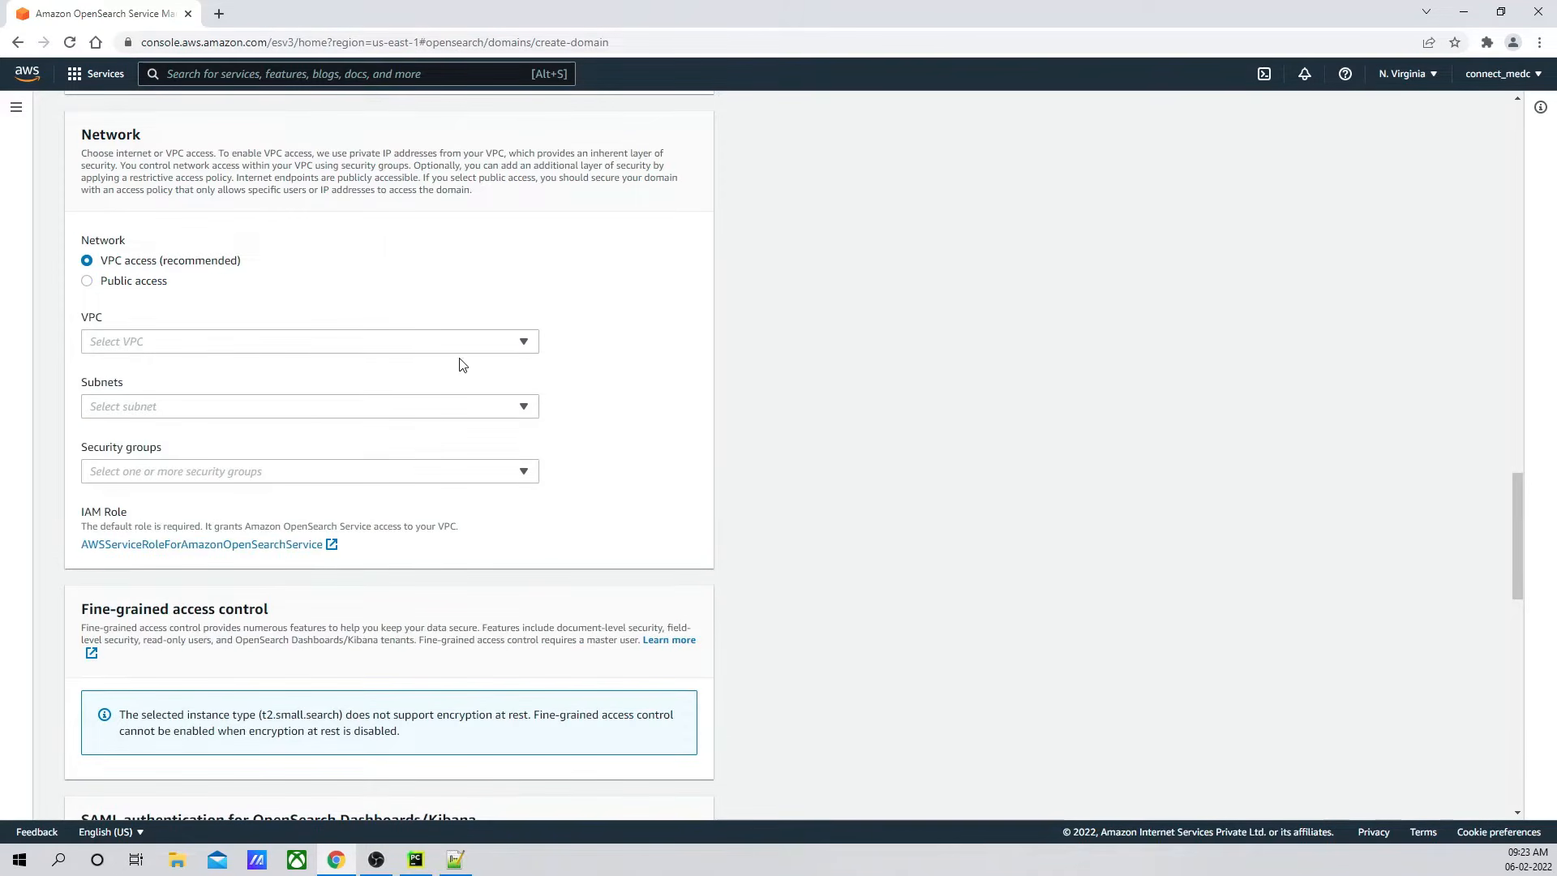
Step: Assign the domain to VPC vpc-78713102 (172.31.0.0/16) and subnet-ce0236a9 in us-east-1a
left_click(525, 343)
left_click(435, 364)
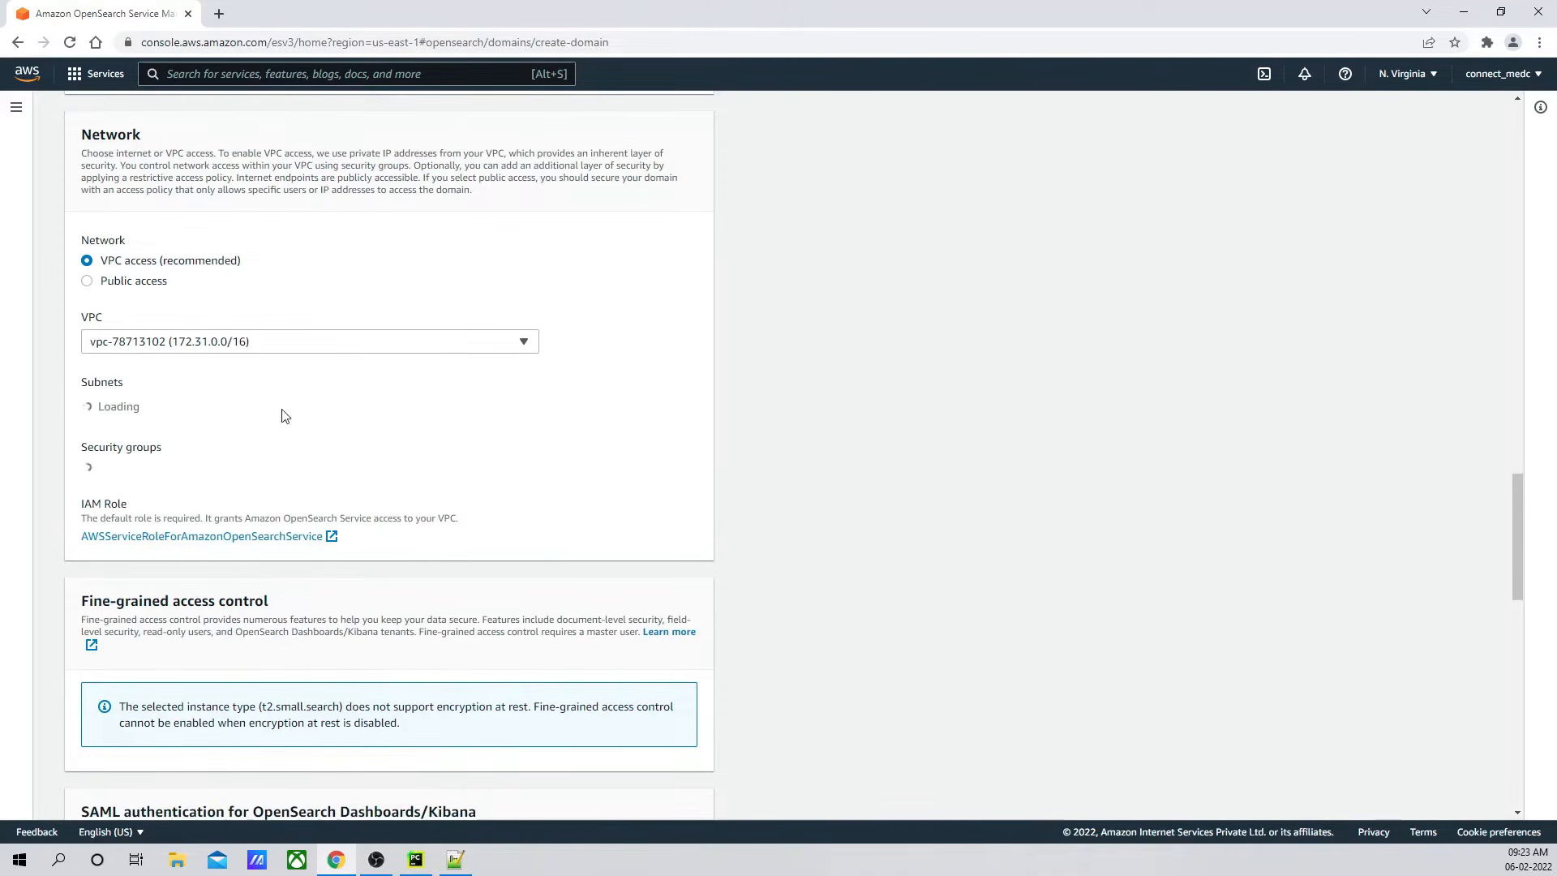
left_click(524, 407)
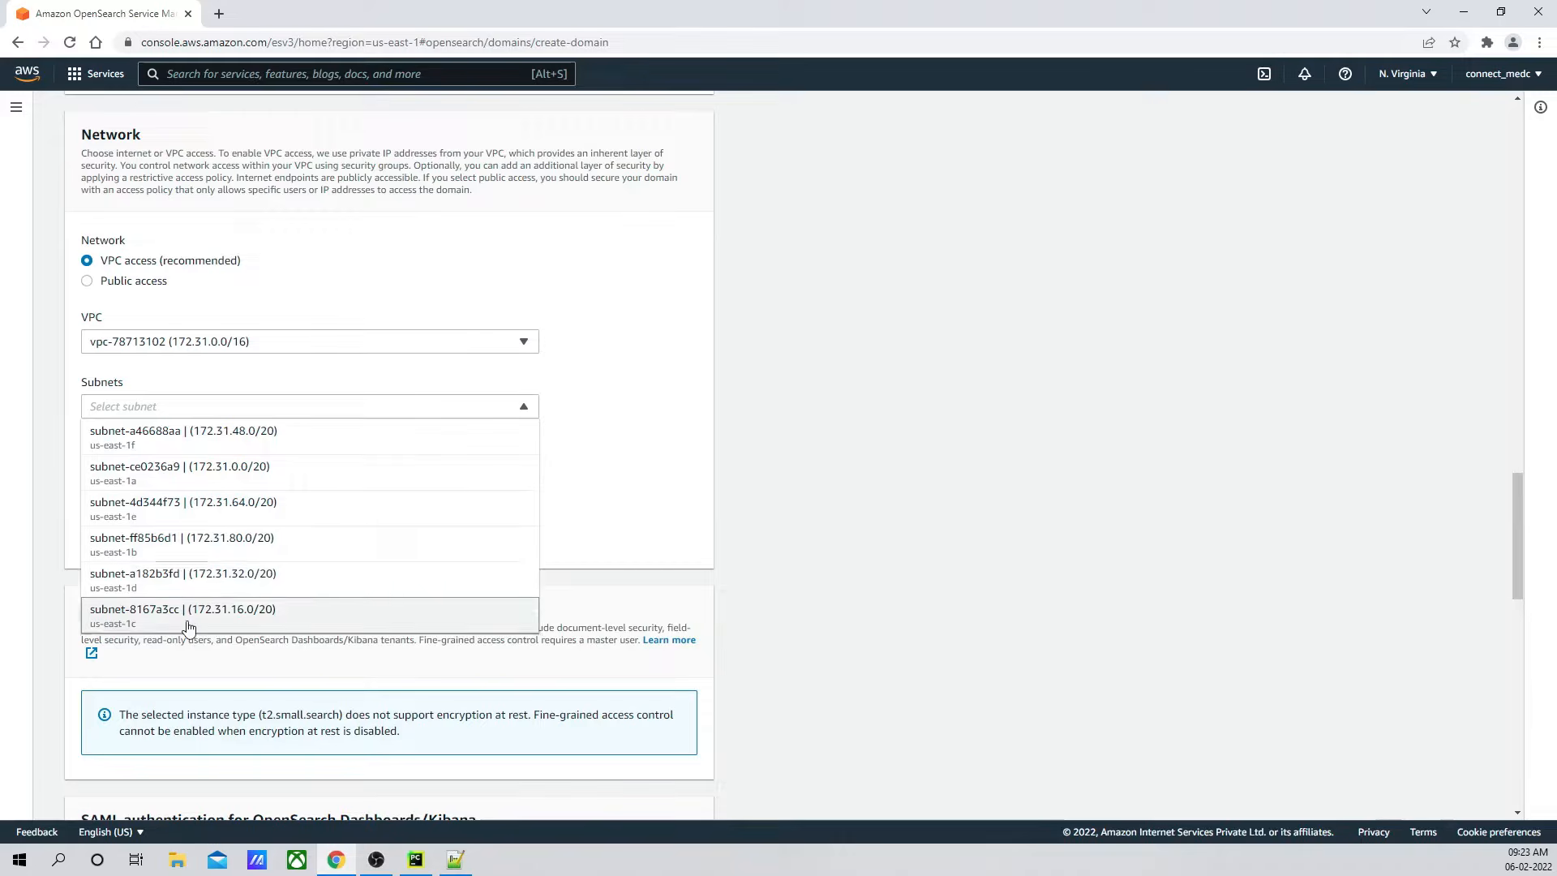
left_click(148, 482)
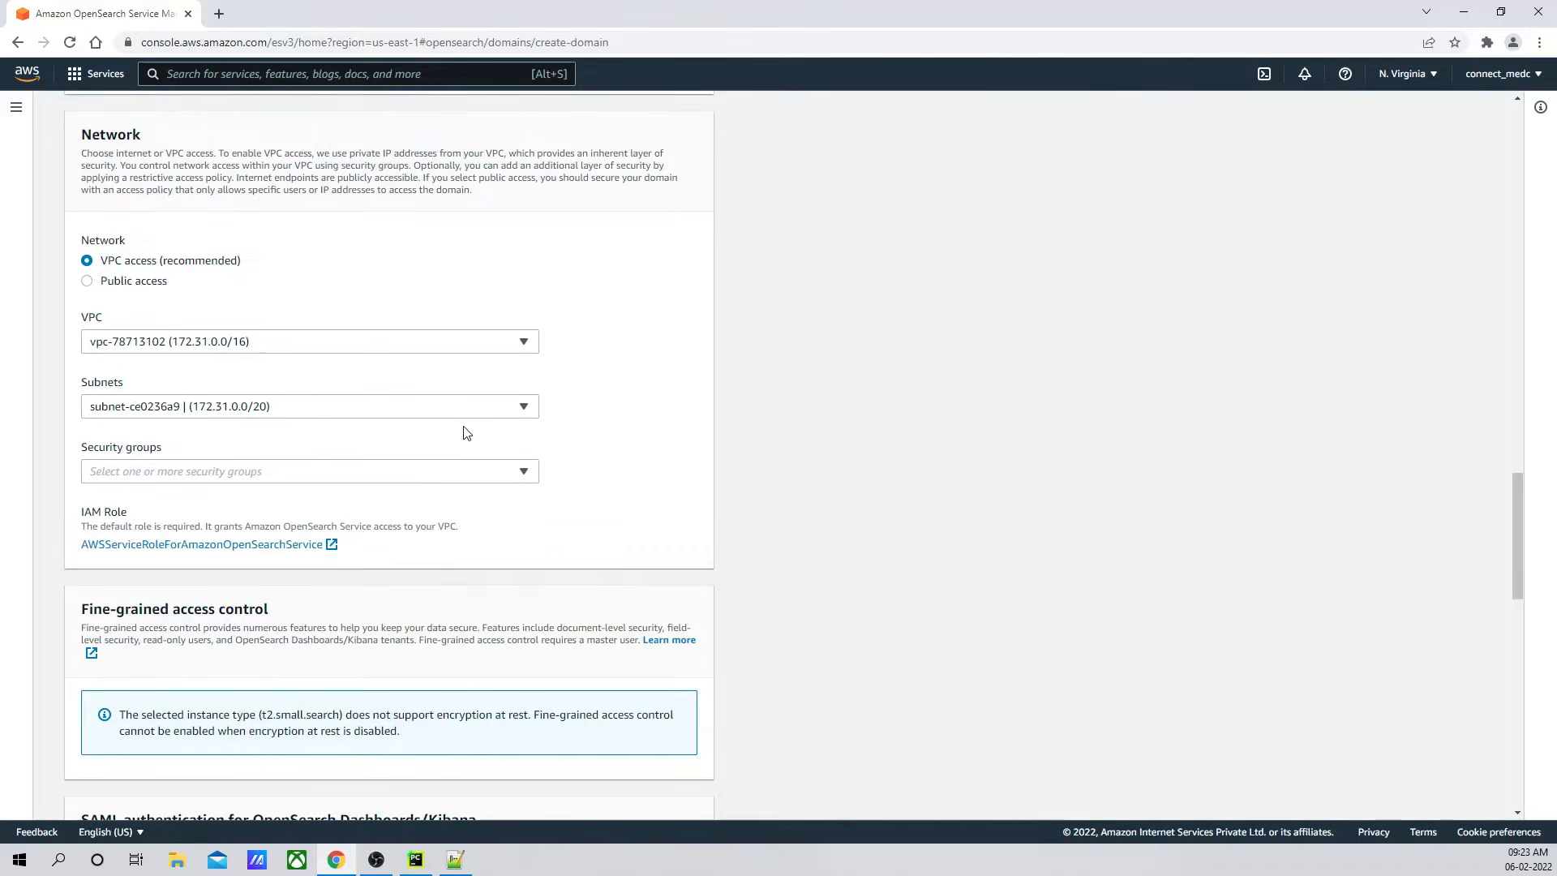
Step: Add the ALL Traffic security group to the domain's network configuration
left_click(526, 478)
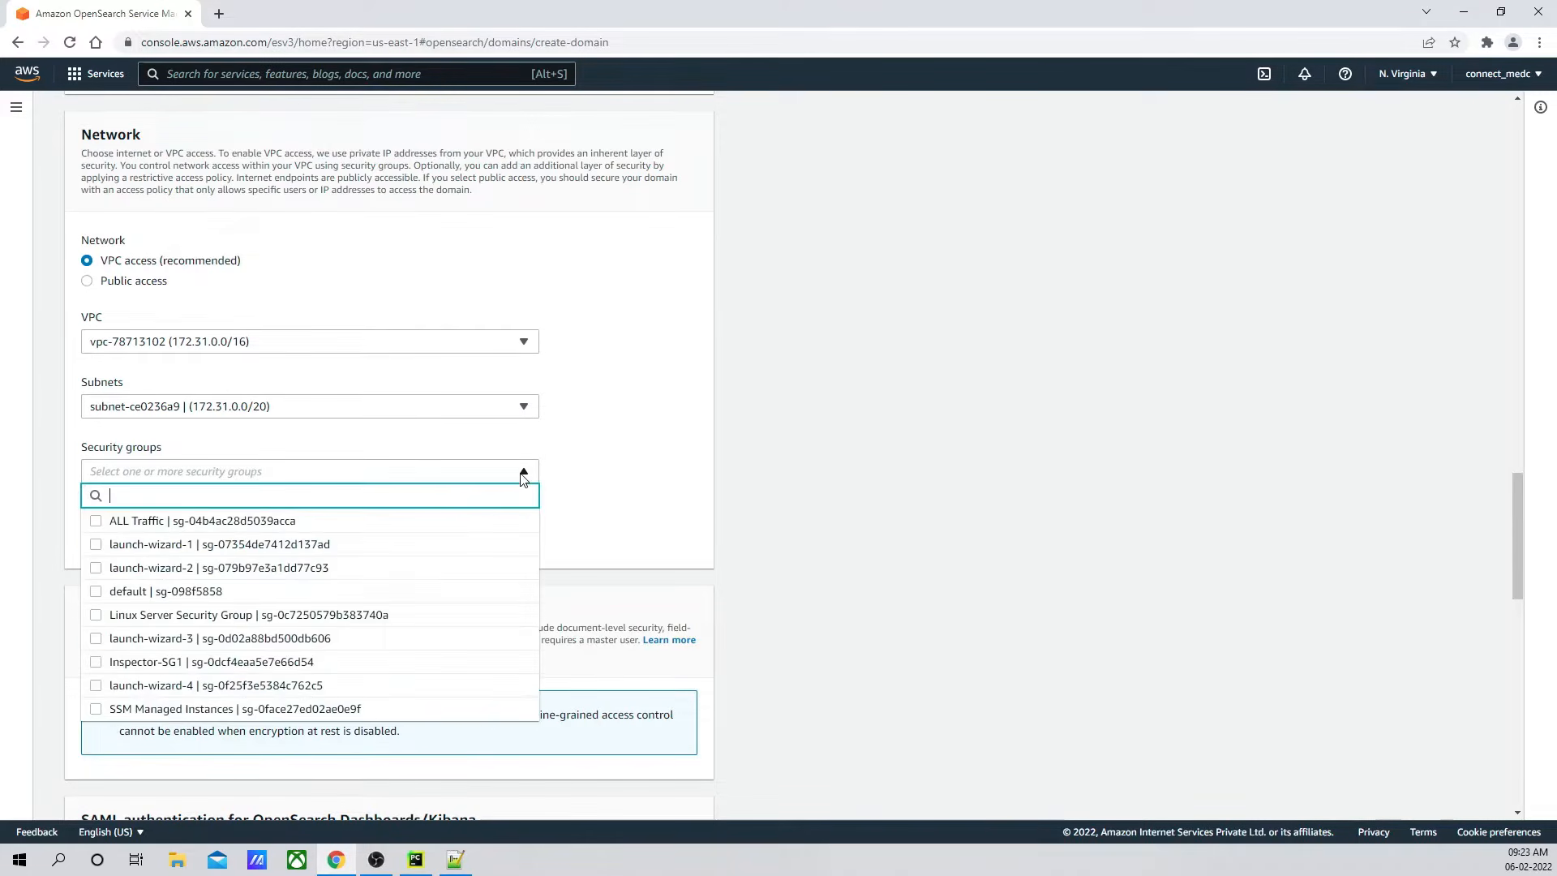
left_click(228, 529)
left_click(632, 493)
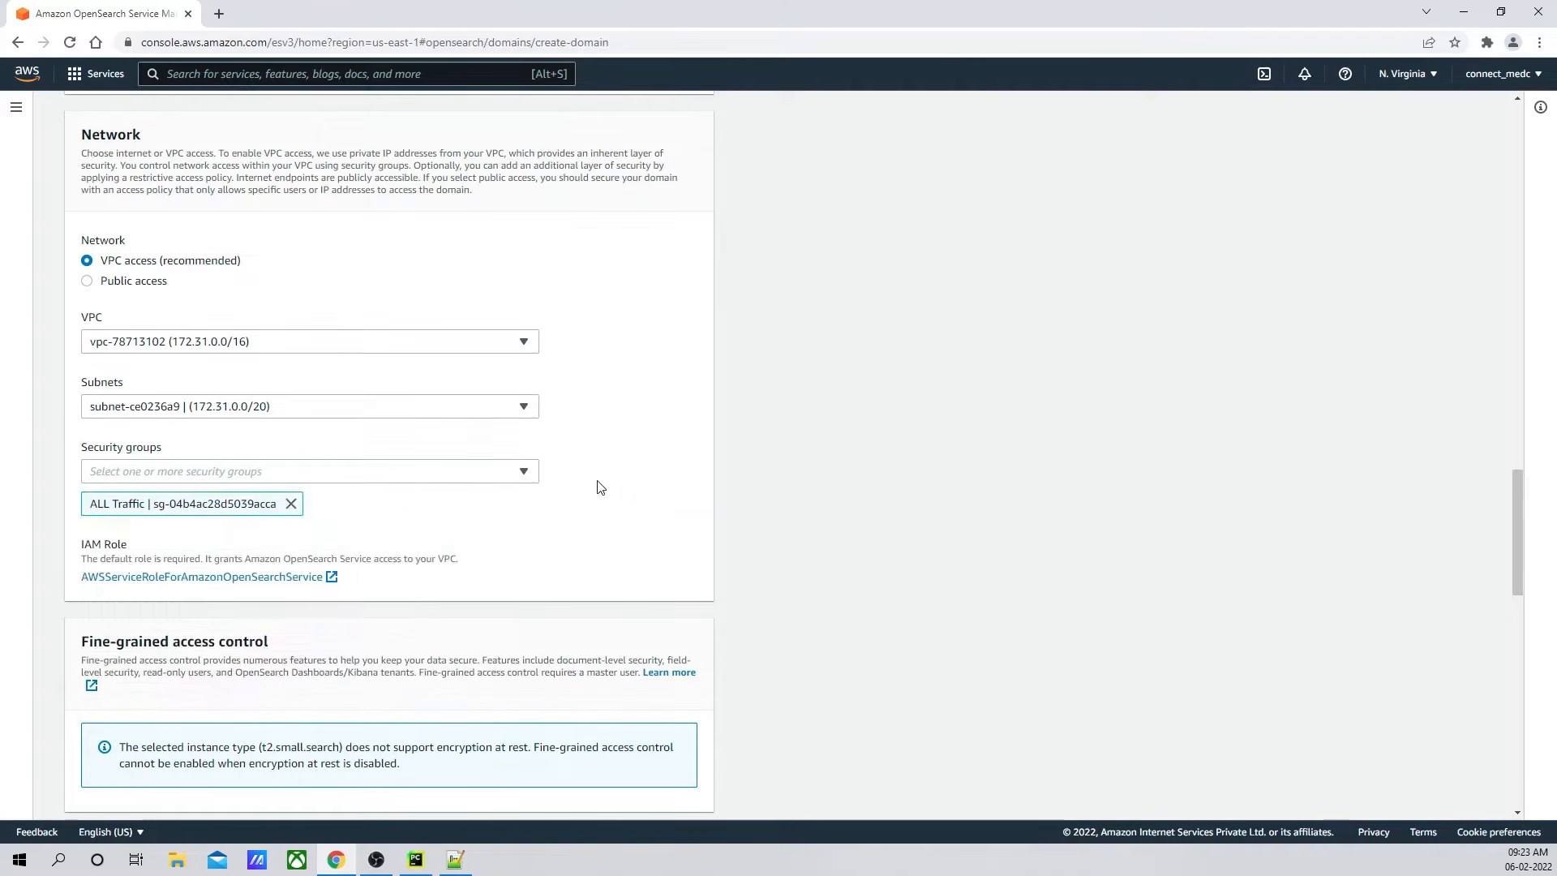
Step: Configure a domain level access policy whose IAM ARN element with principal * has the action Allow
scroll(592, 481, "down", 2)
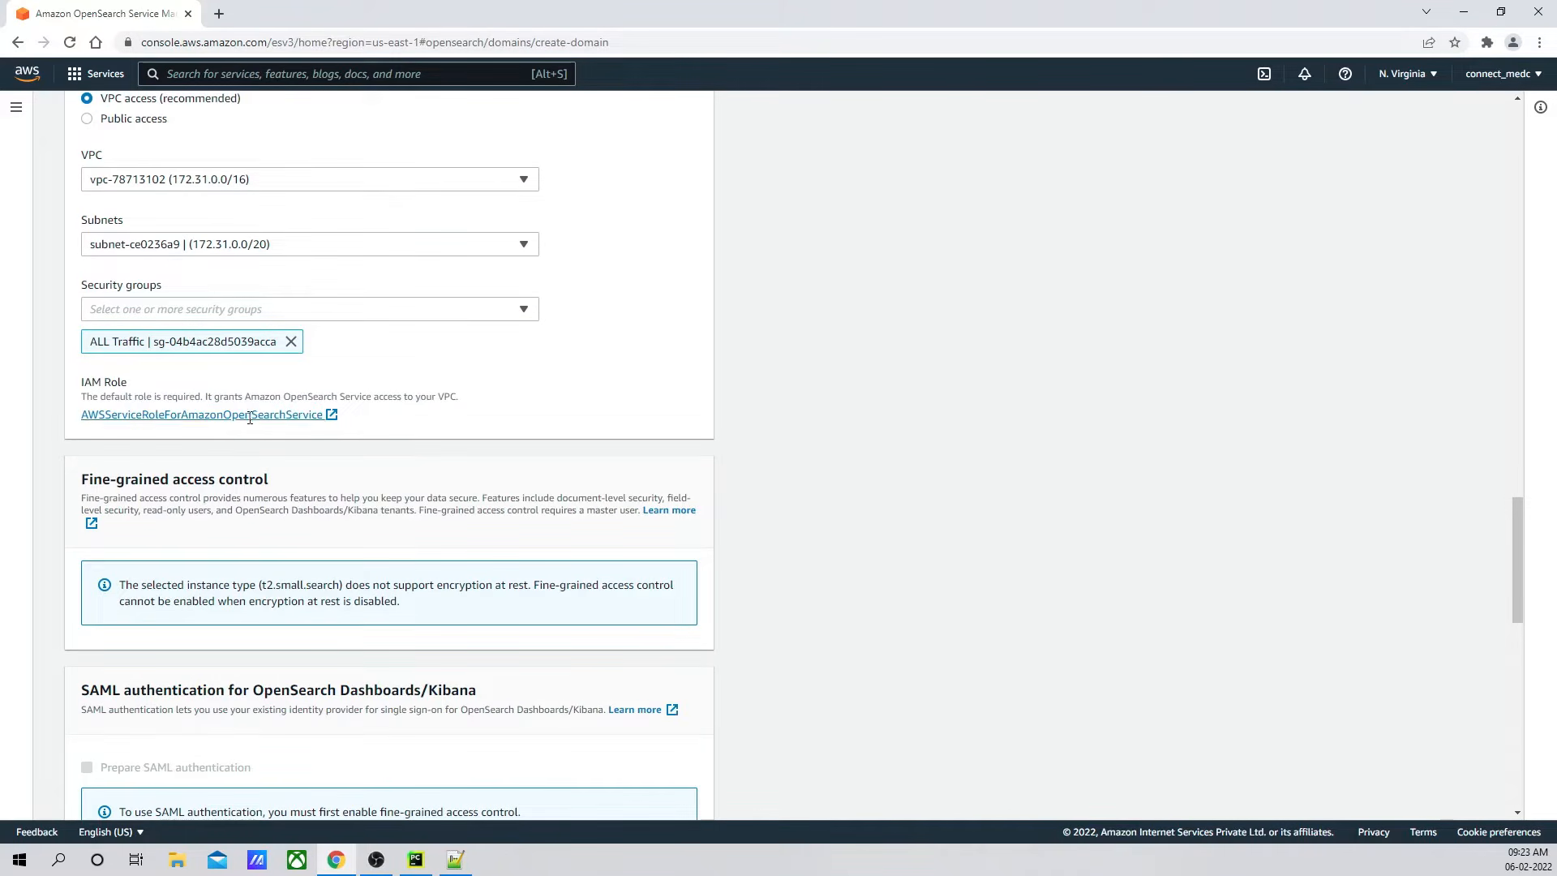
scroll(373, 417, "down", 5)
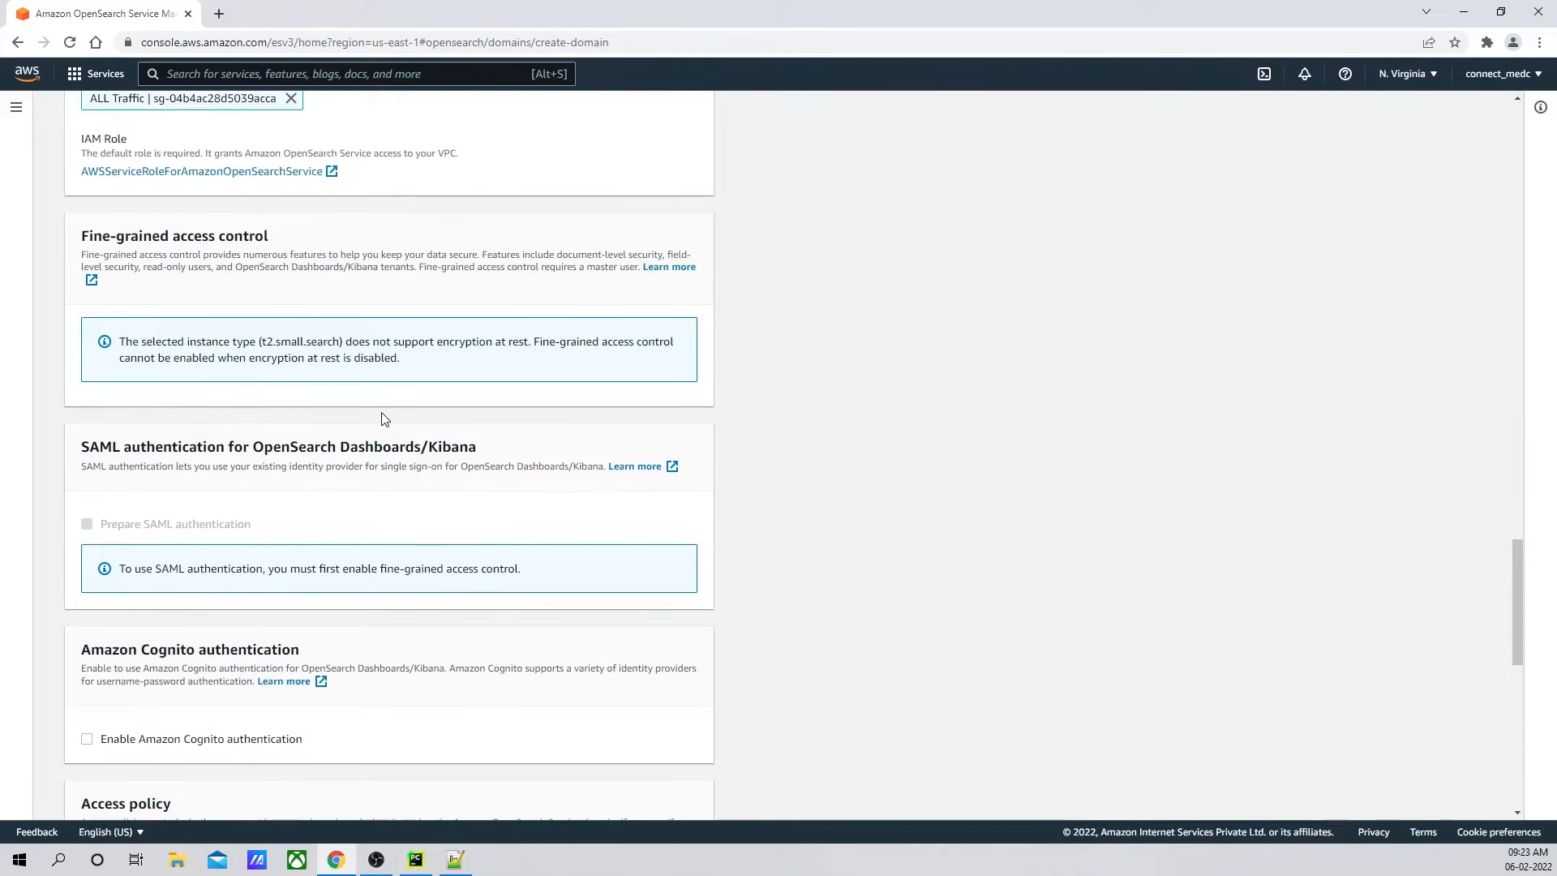
scroll(405, 403, "down", 5)
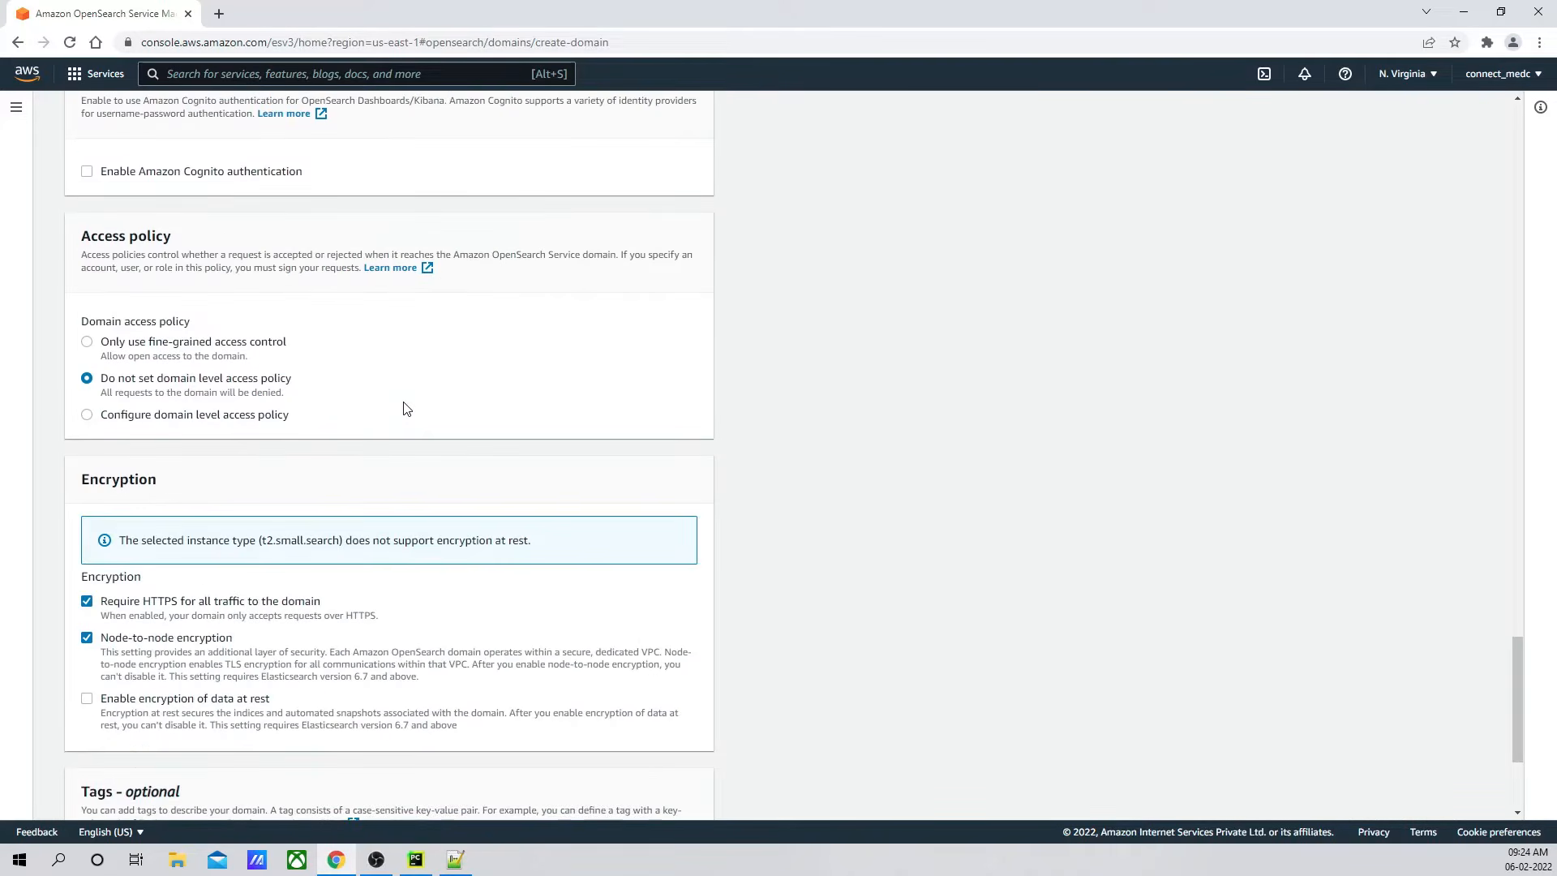
scroll(406, 408, "down", 1)
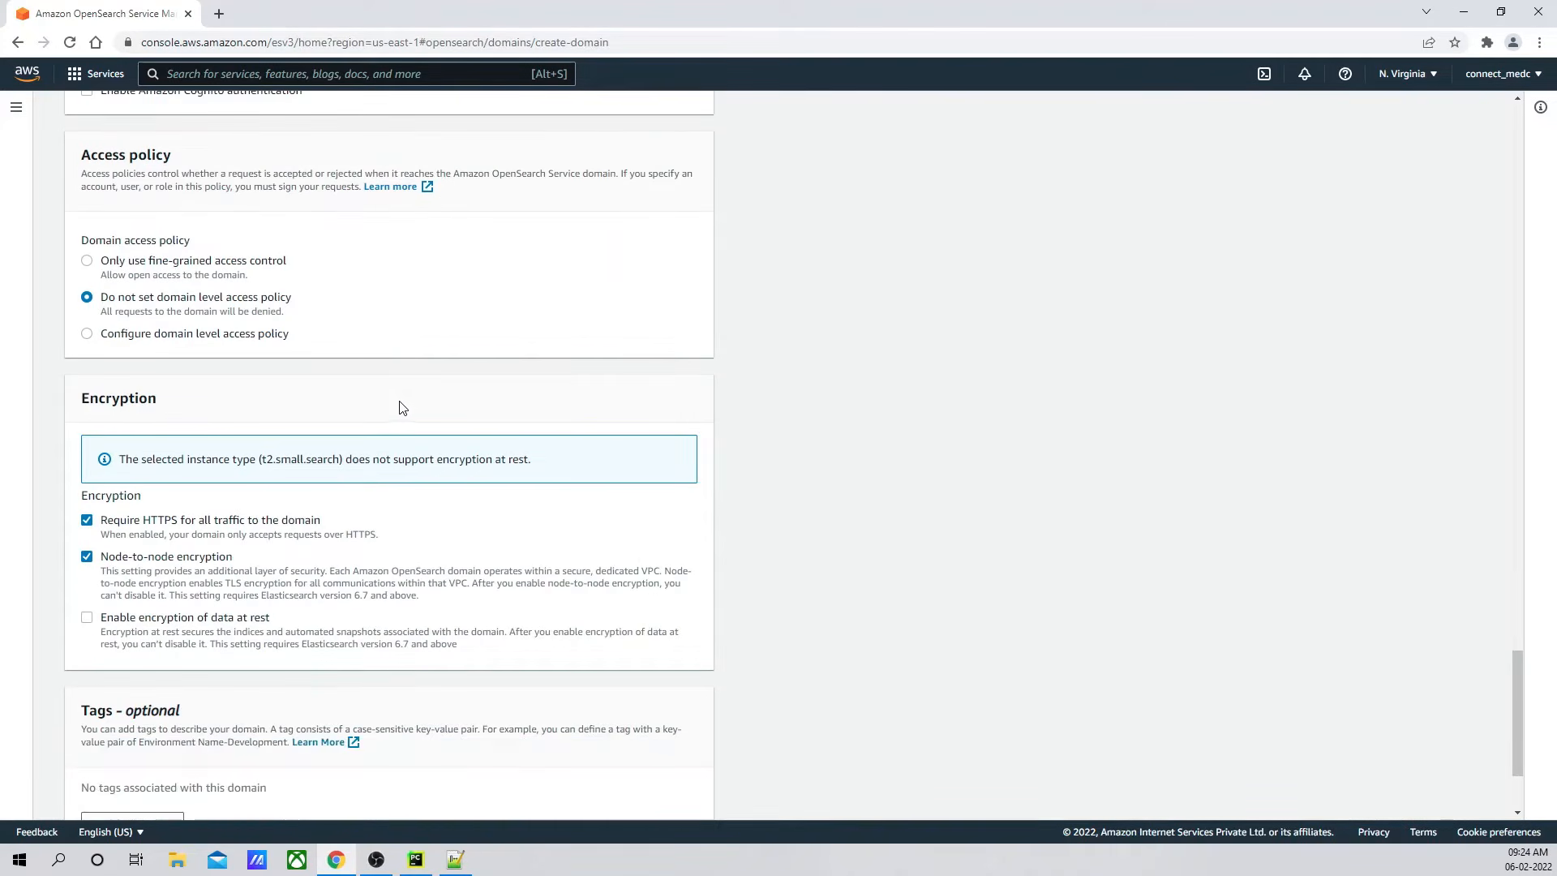
left_click(86, 335)
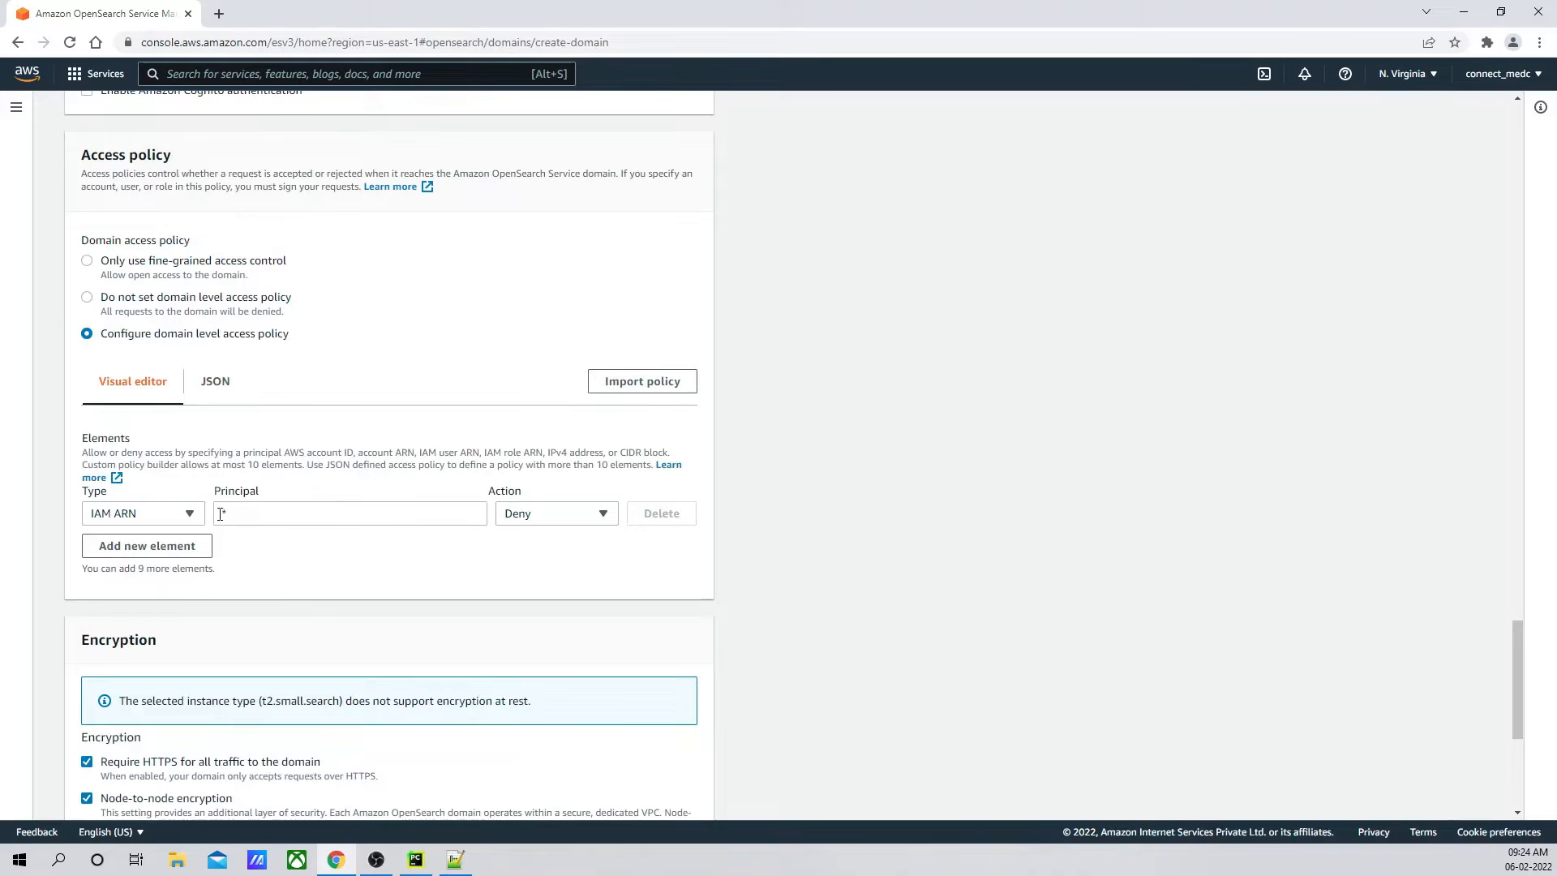
left_click(603, 516)
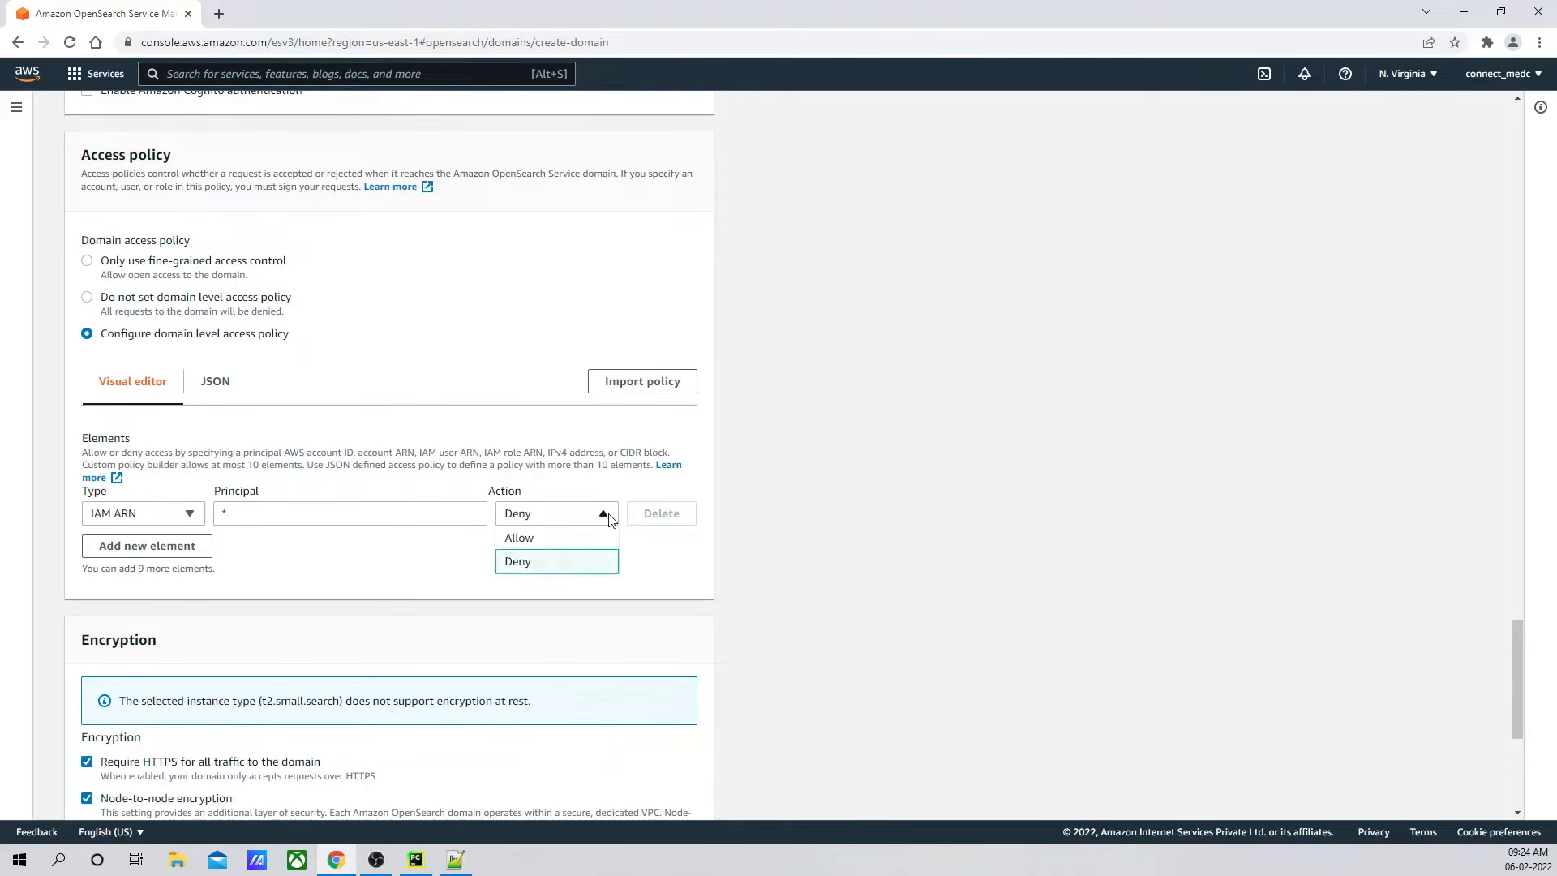
left_click(570, 538)
scroll(573, 409, "down", 1)
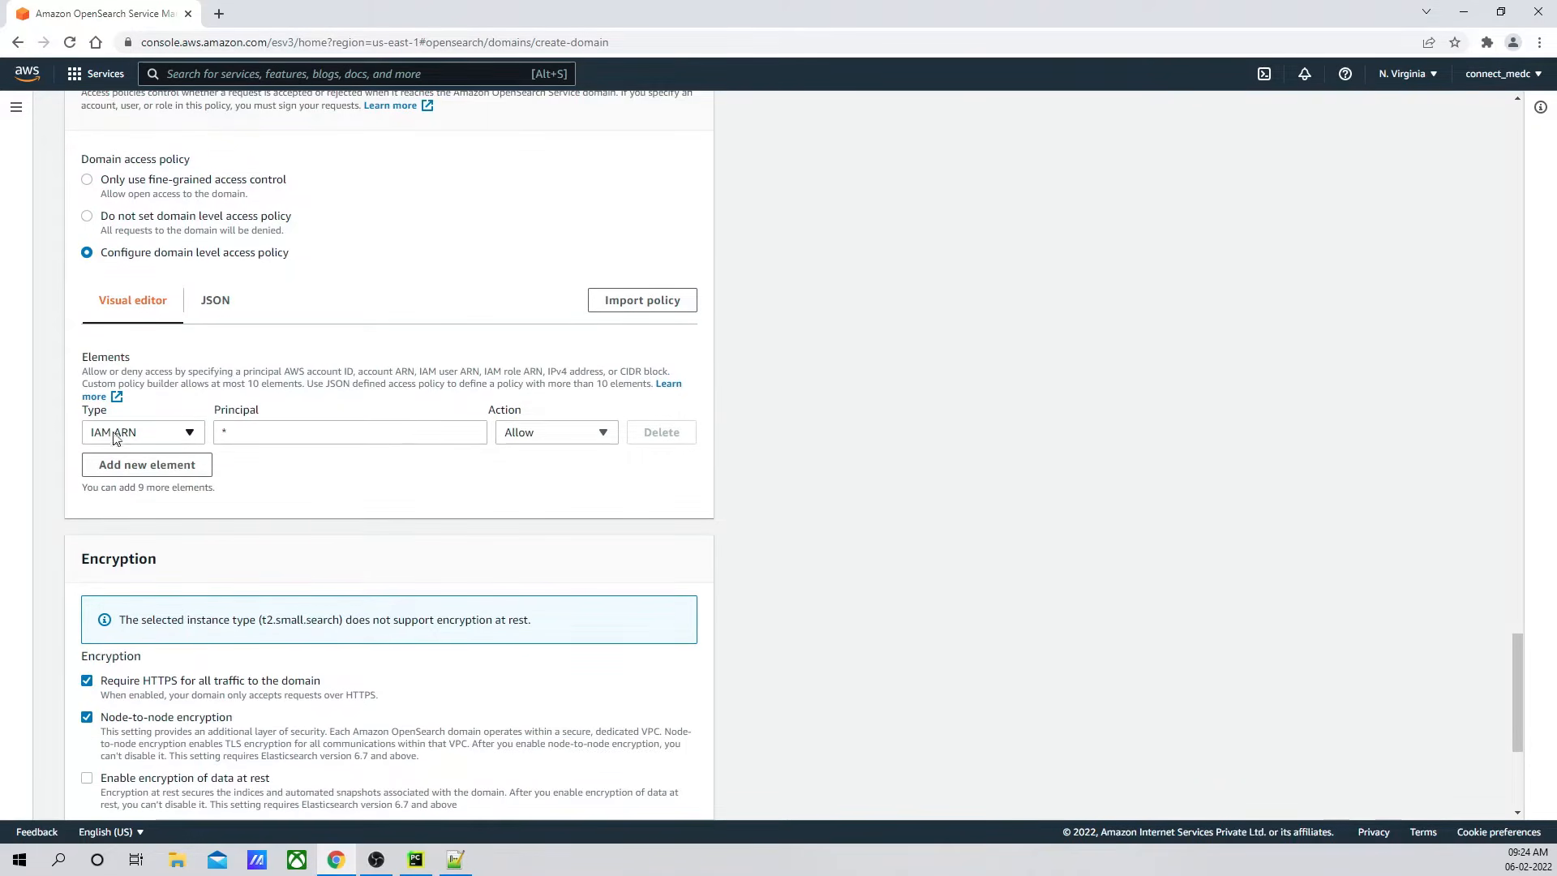
scroll(836, 375, "down", 2)
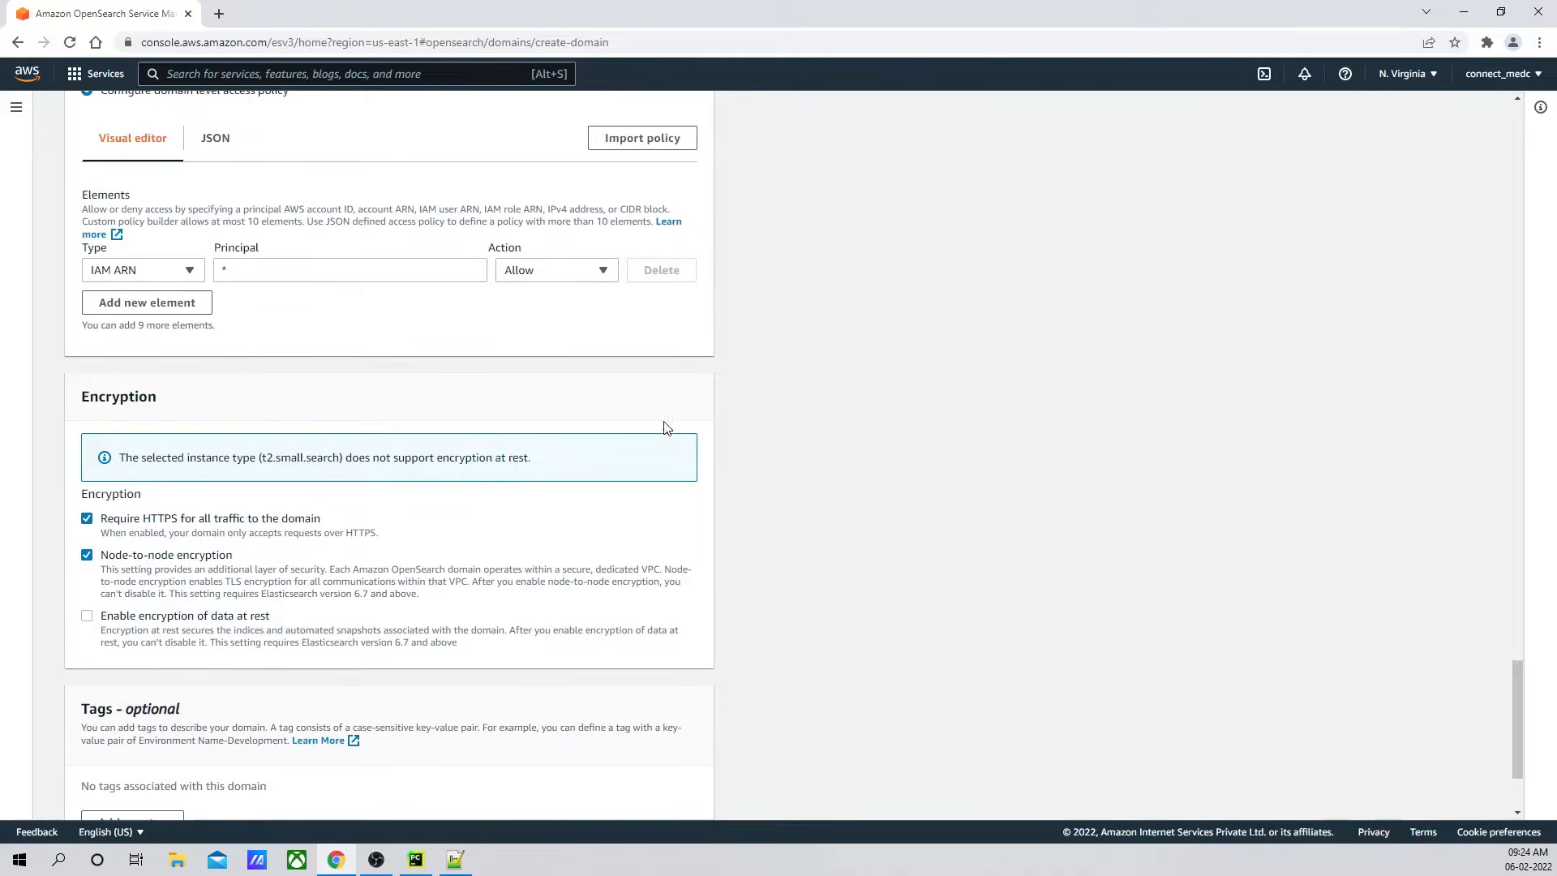
Step: Turn off the HTTPS requirement for all traffic and node-to-node encryption in the domain's encryption settings
left_click(87, 518)
left_click(87, 554)
scroll(748, 465, "down", 2)
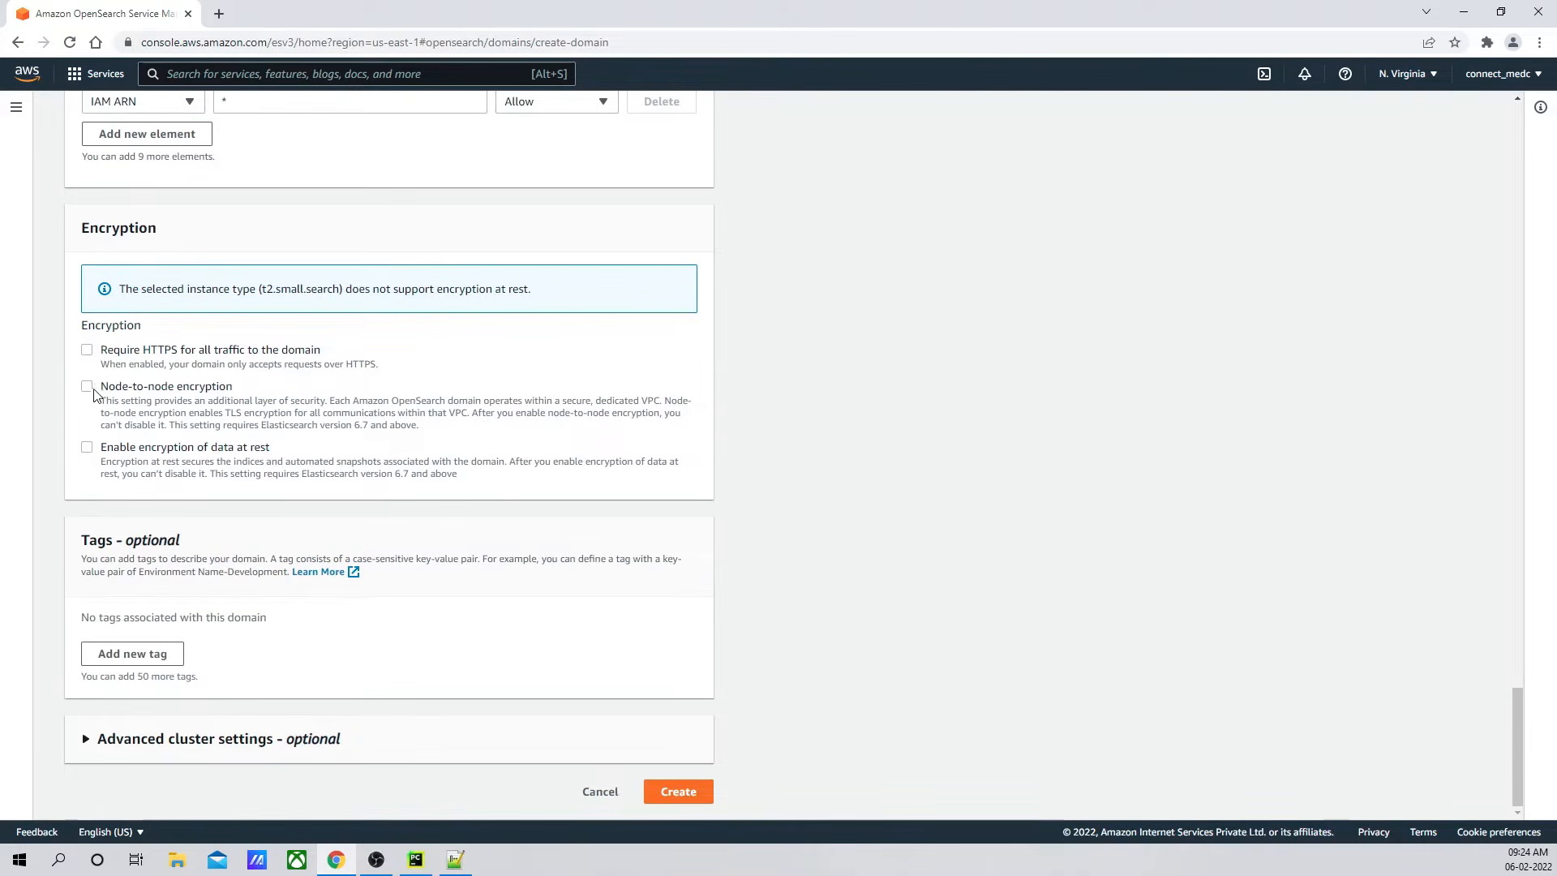
Step: Review the domain's name, deployment type, version, and data node instance and storage settings before creation
scroll(607, 377, "up", 20)
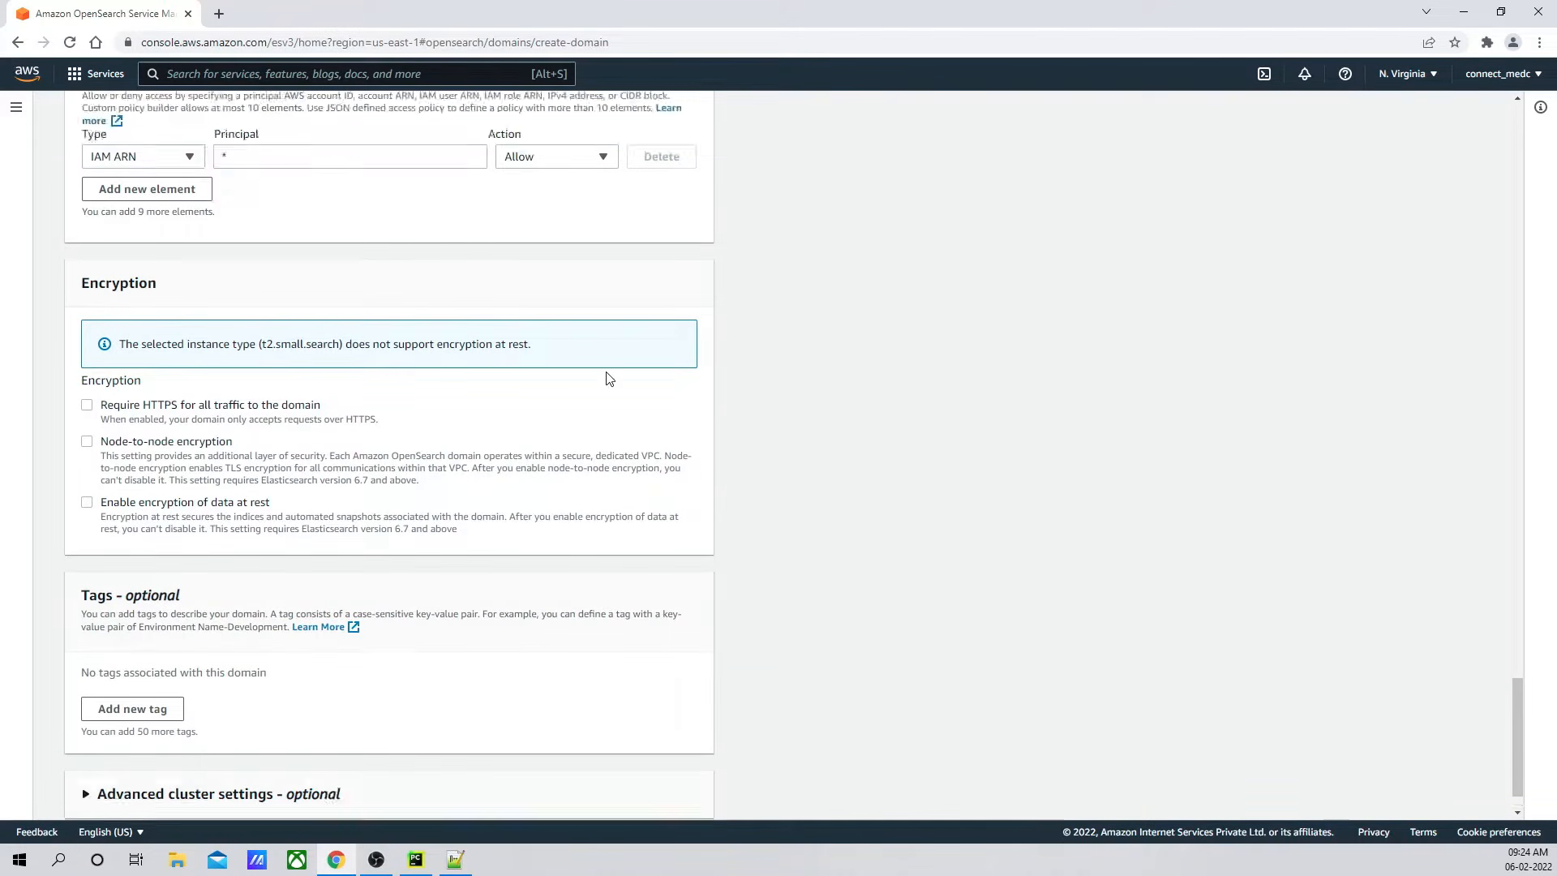
scroll(609, 379, "up", 20)
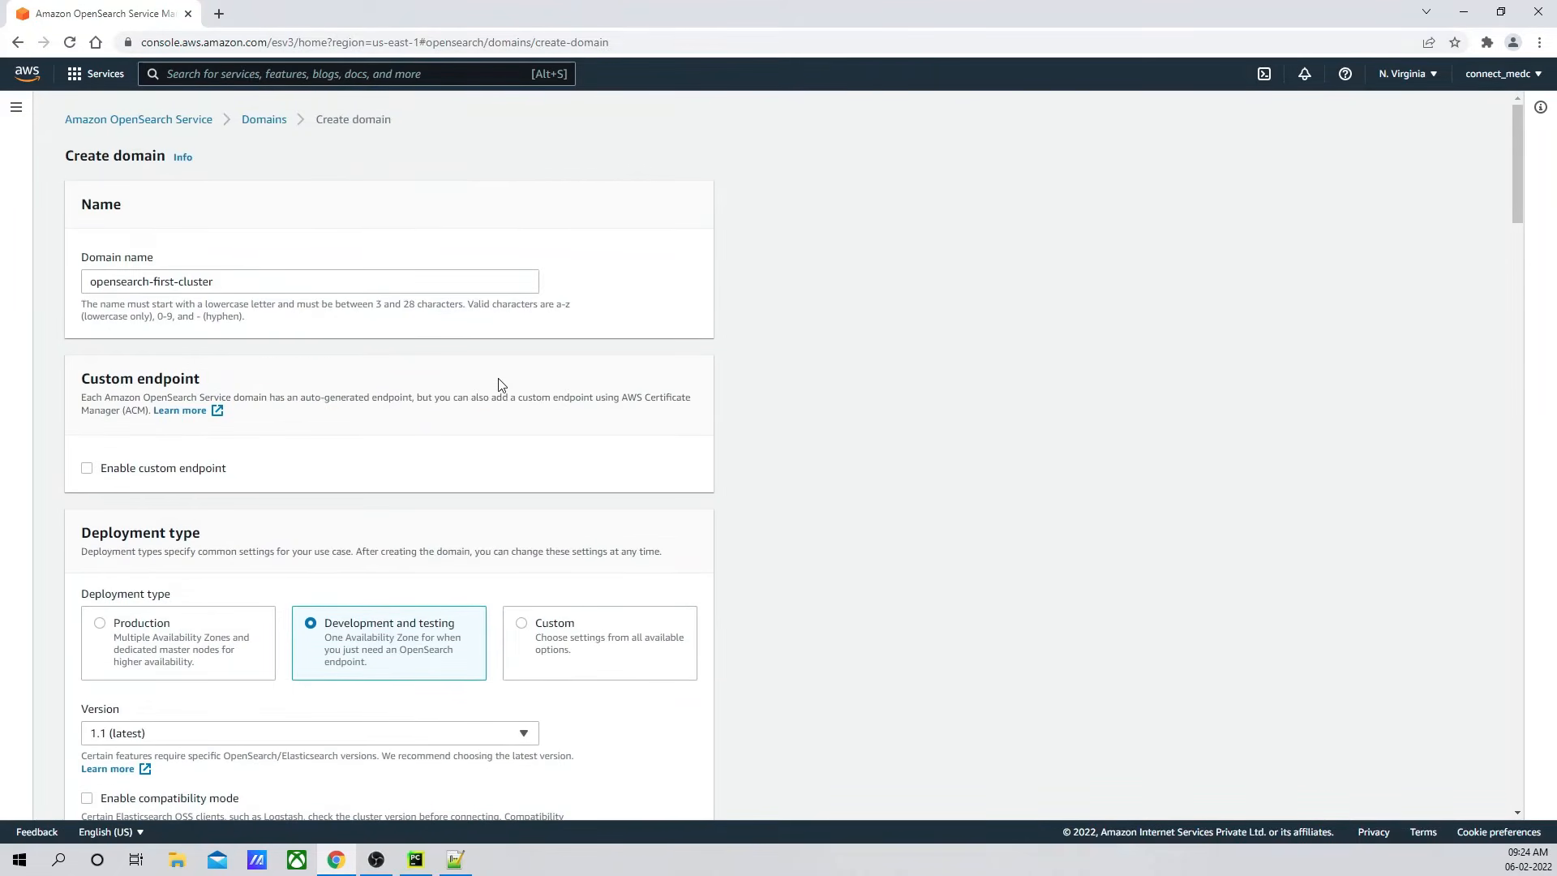
left_click_drag(238, 282, 70, 290)
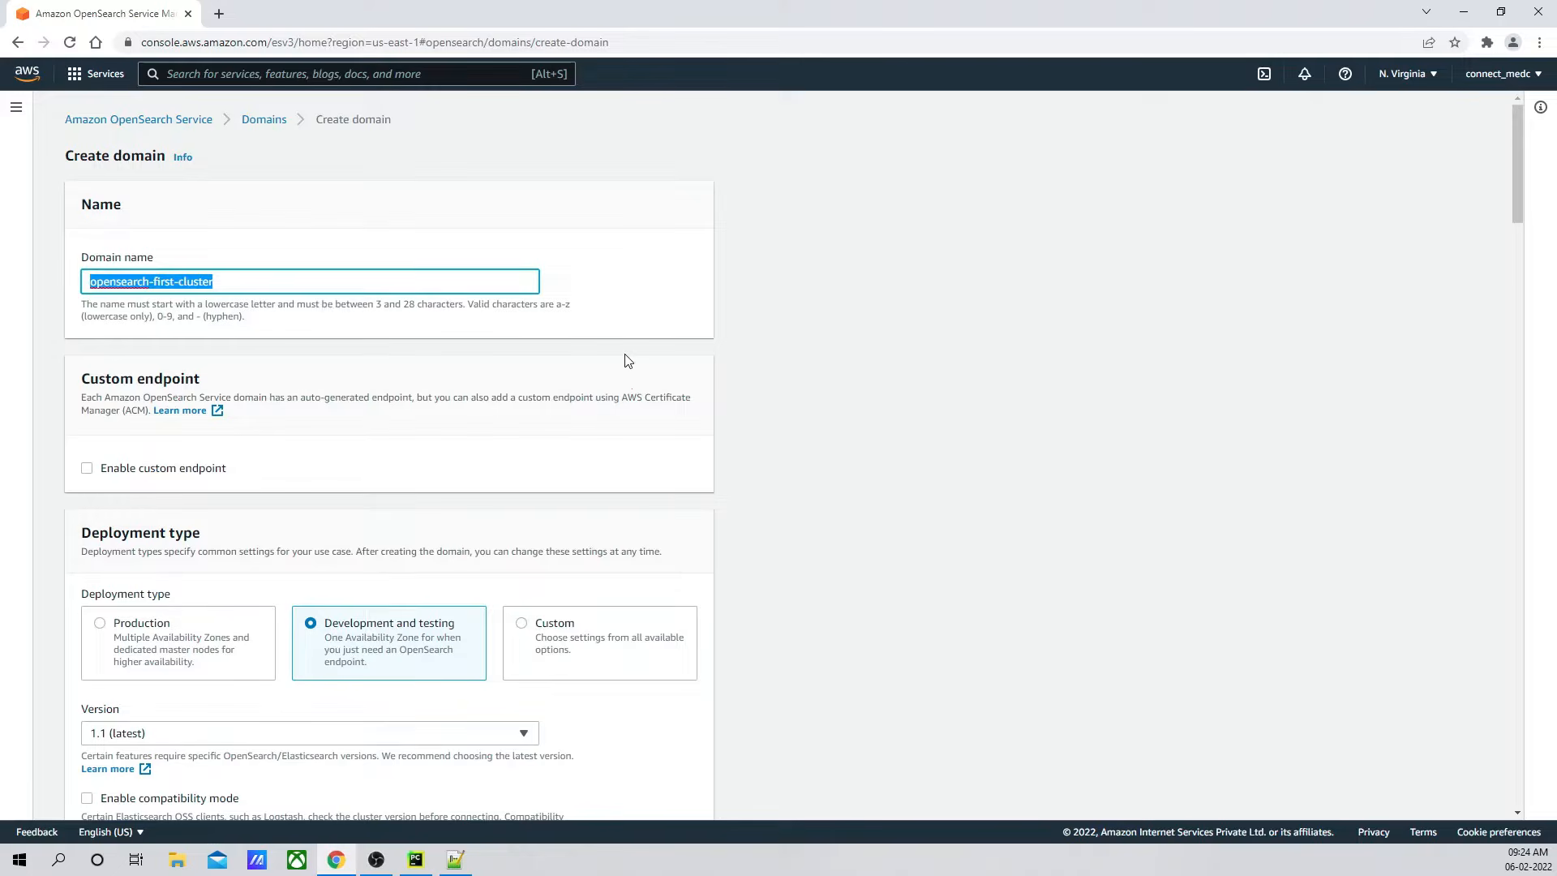
scroll(680, 367, "down", 4)
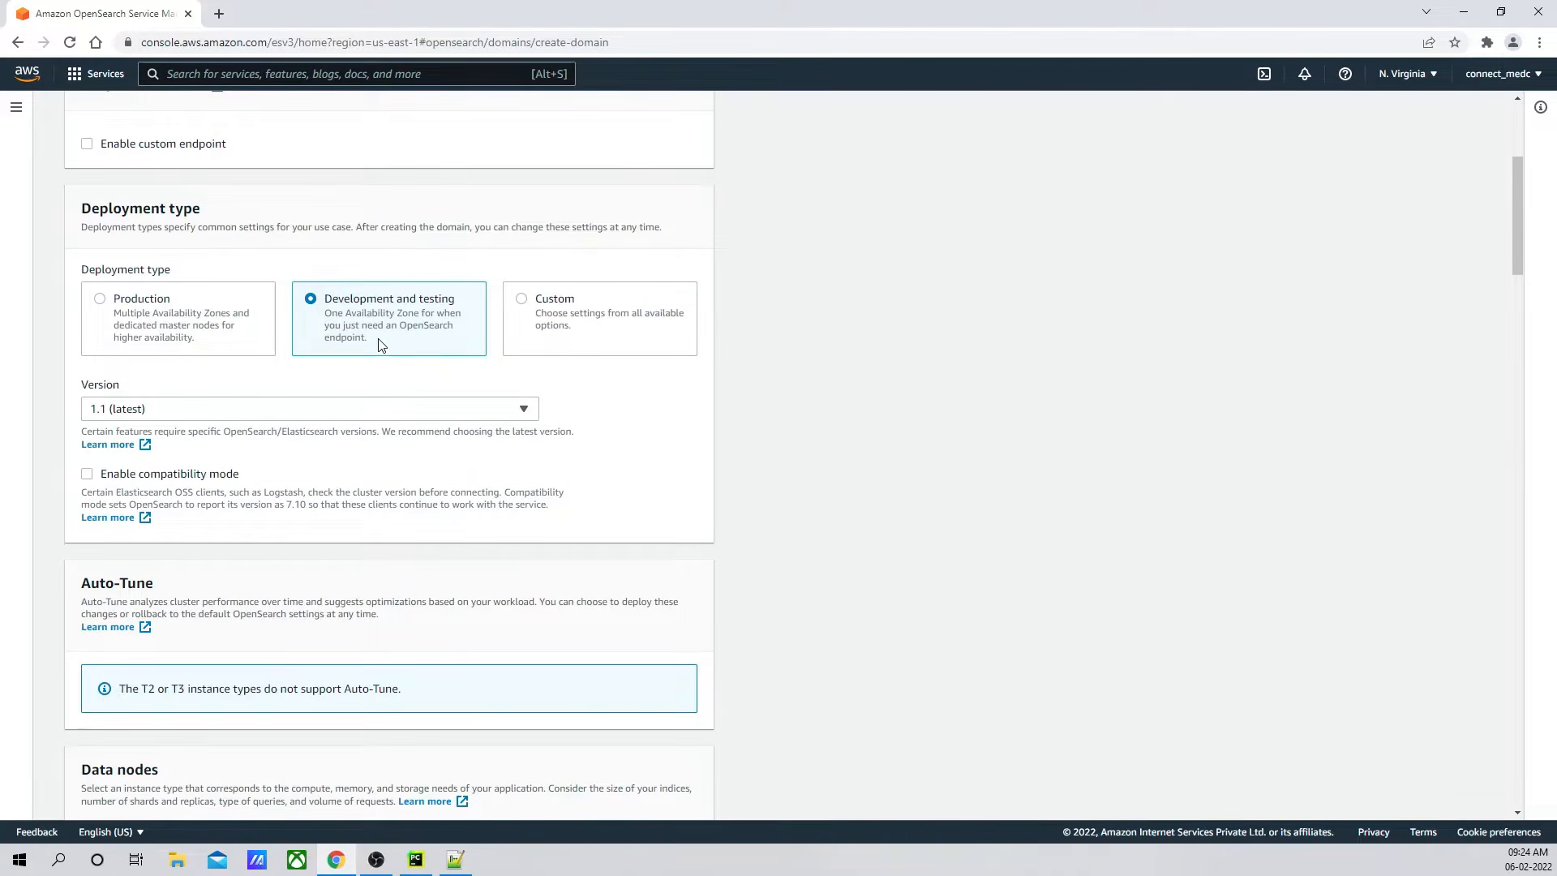
scroll(405, 357, "down", 2)
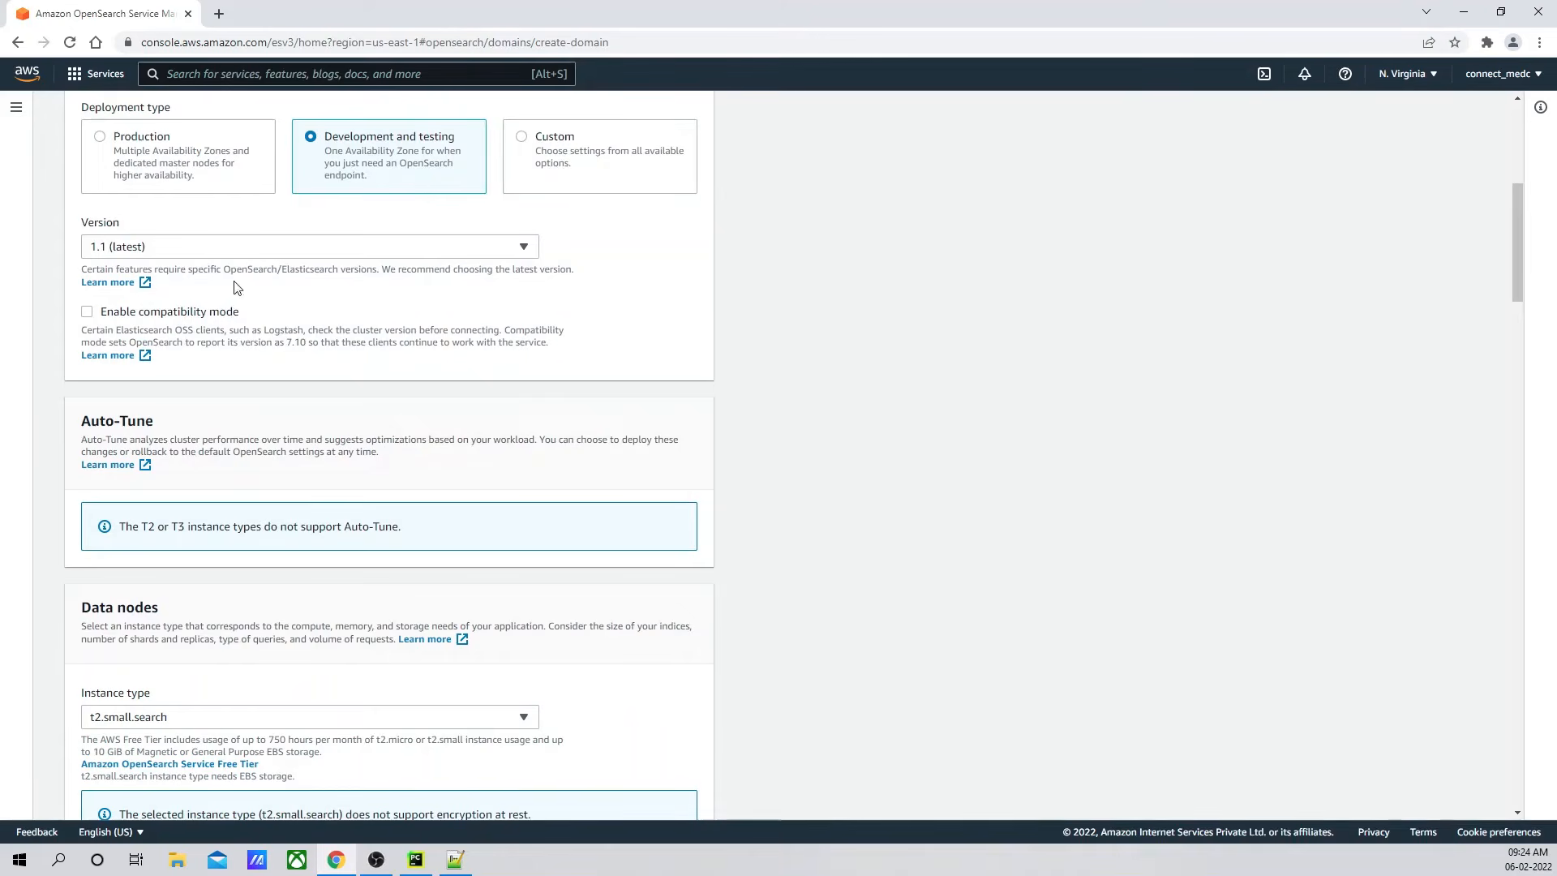
scroll(300, 483, "down", 1)
scroll(301, 489, "down", 4)
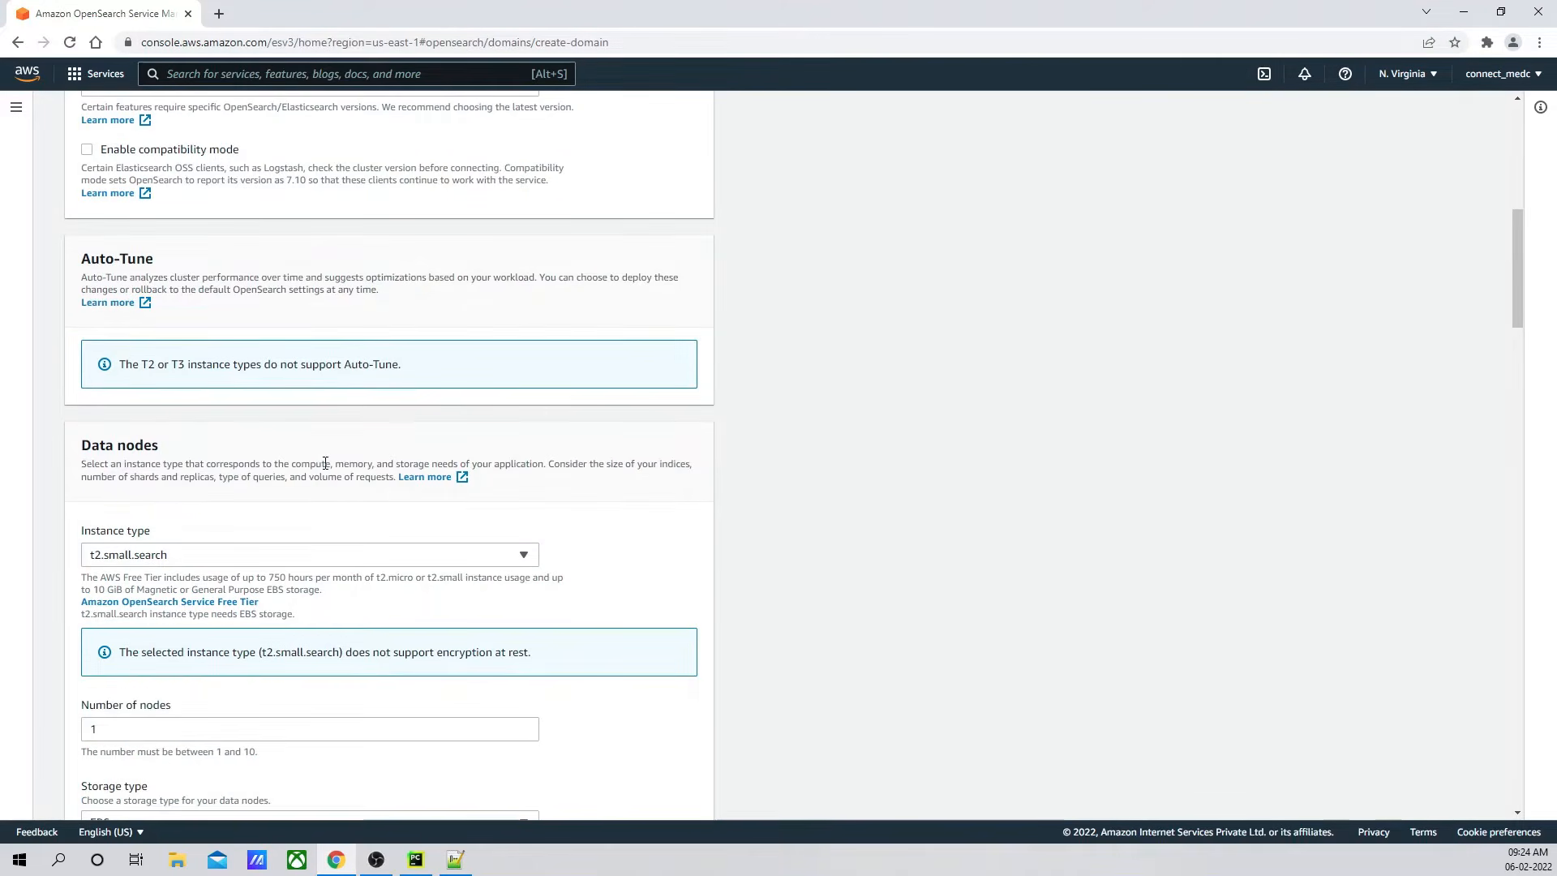
scroll(325, 469, "down", 1)
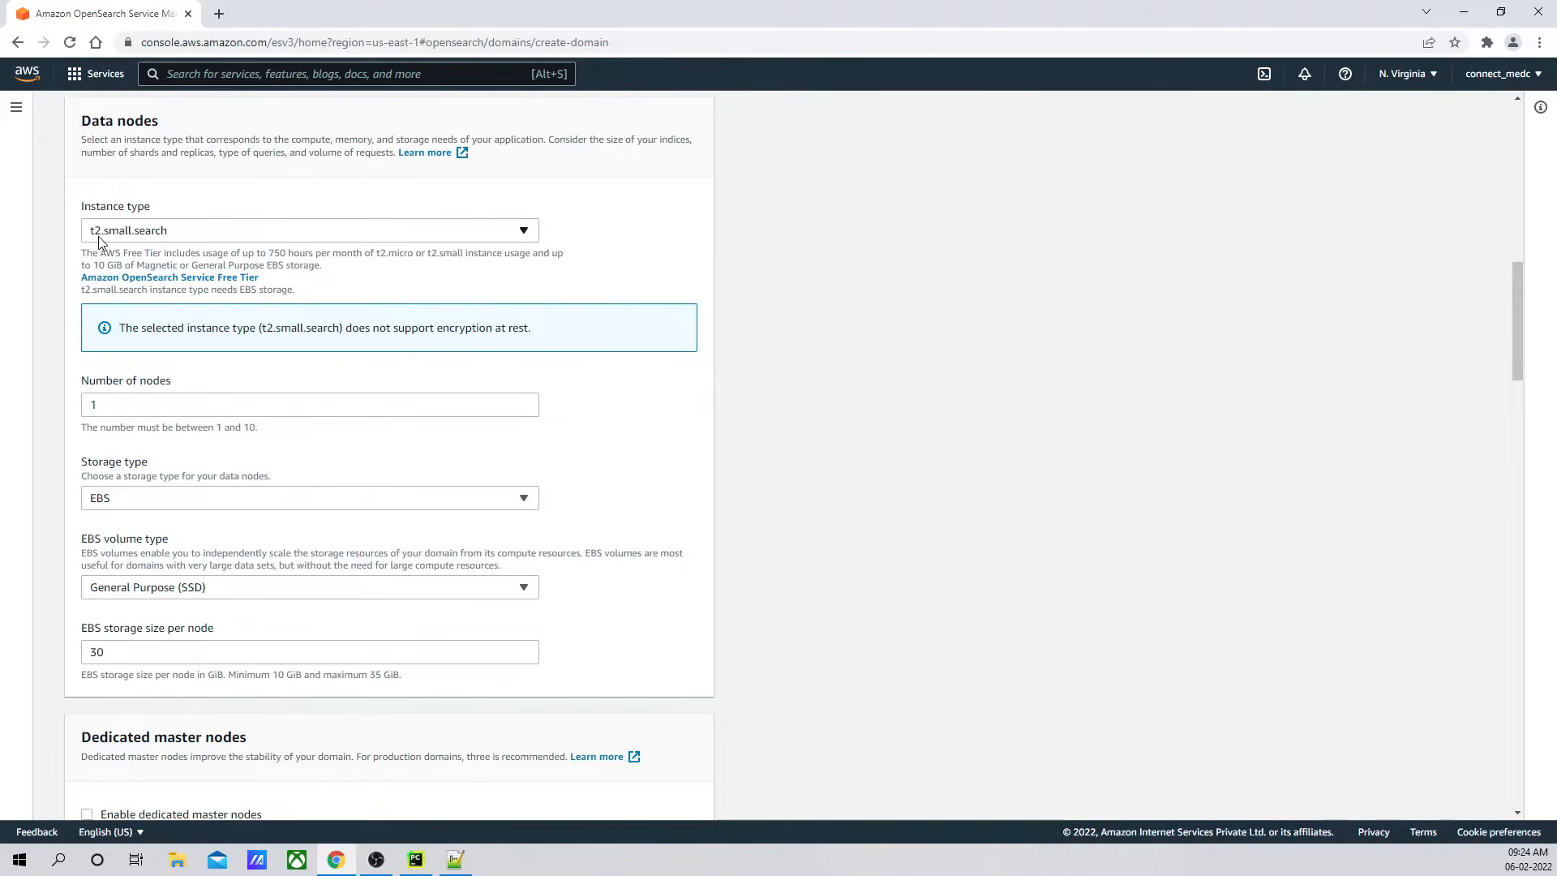
scroll(320, 472, "down", 1)
scroll(170, 616, "down", 1)
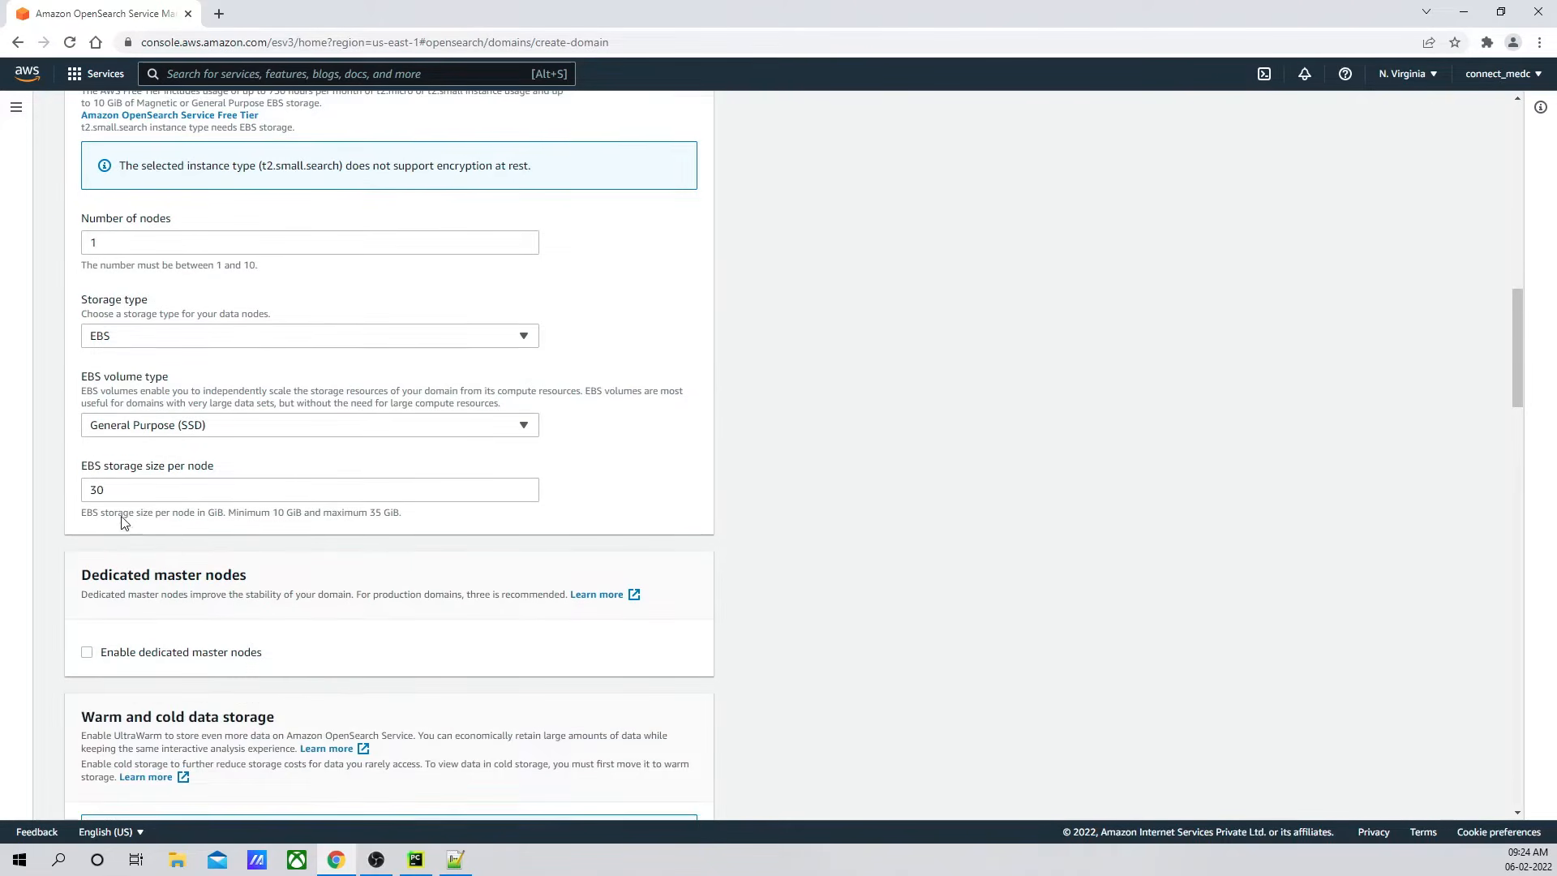
scroll(402, 531, "down", 6)
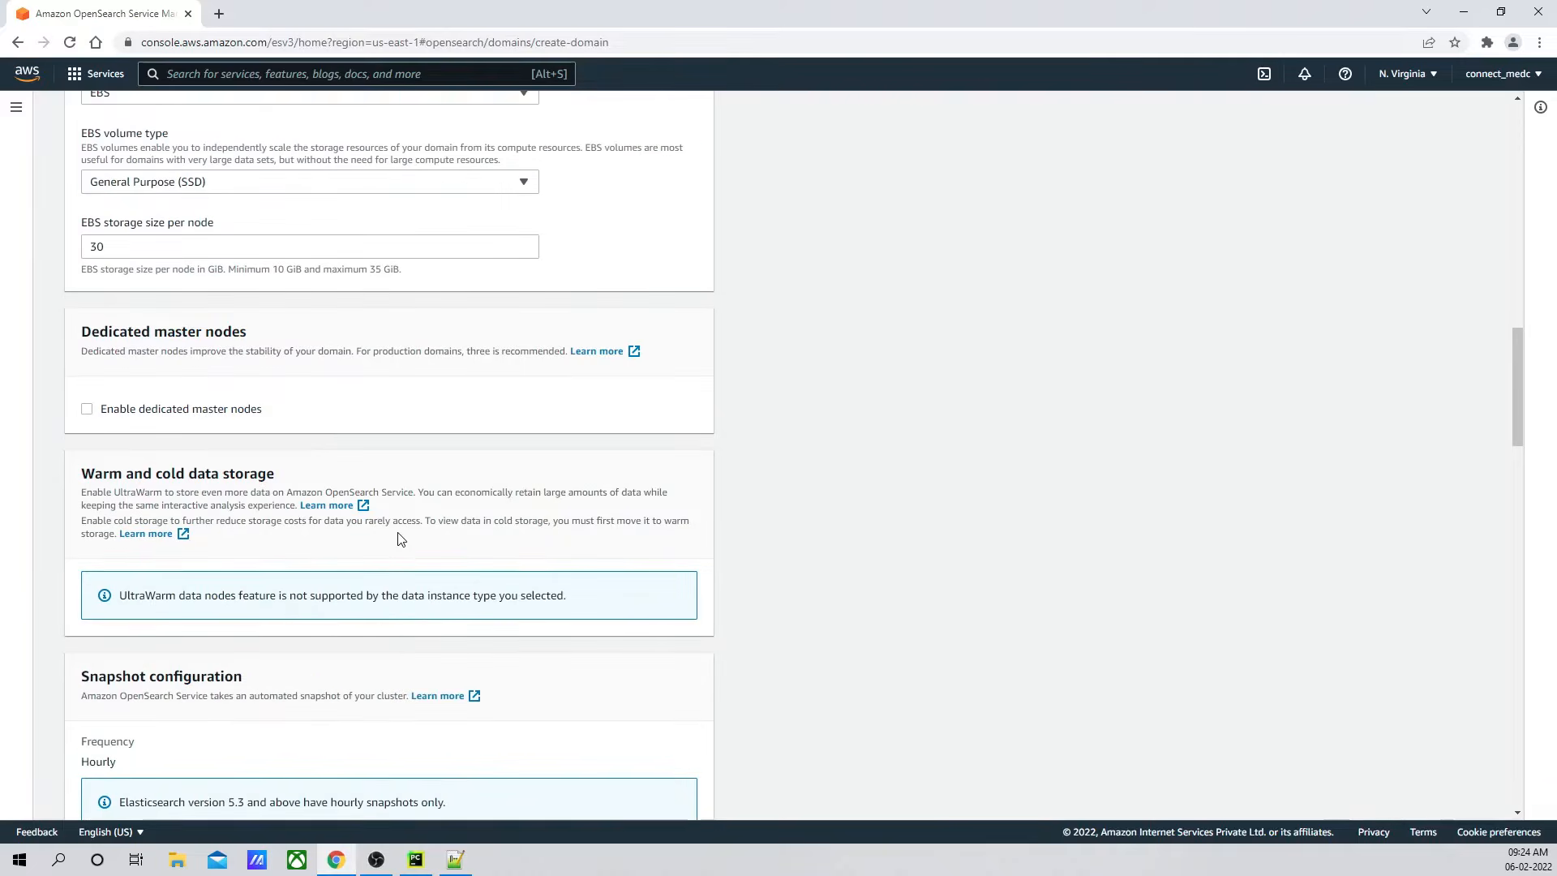
Step: Review the domain's VPC, subnet, security group and access policy settings
scroll(382, 514, "down", 5)
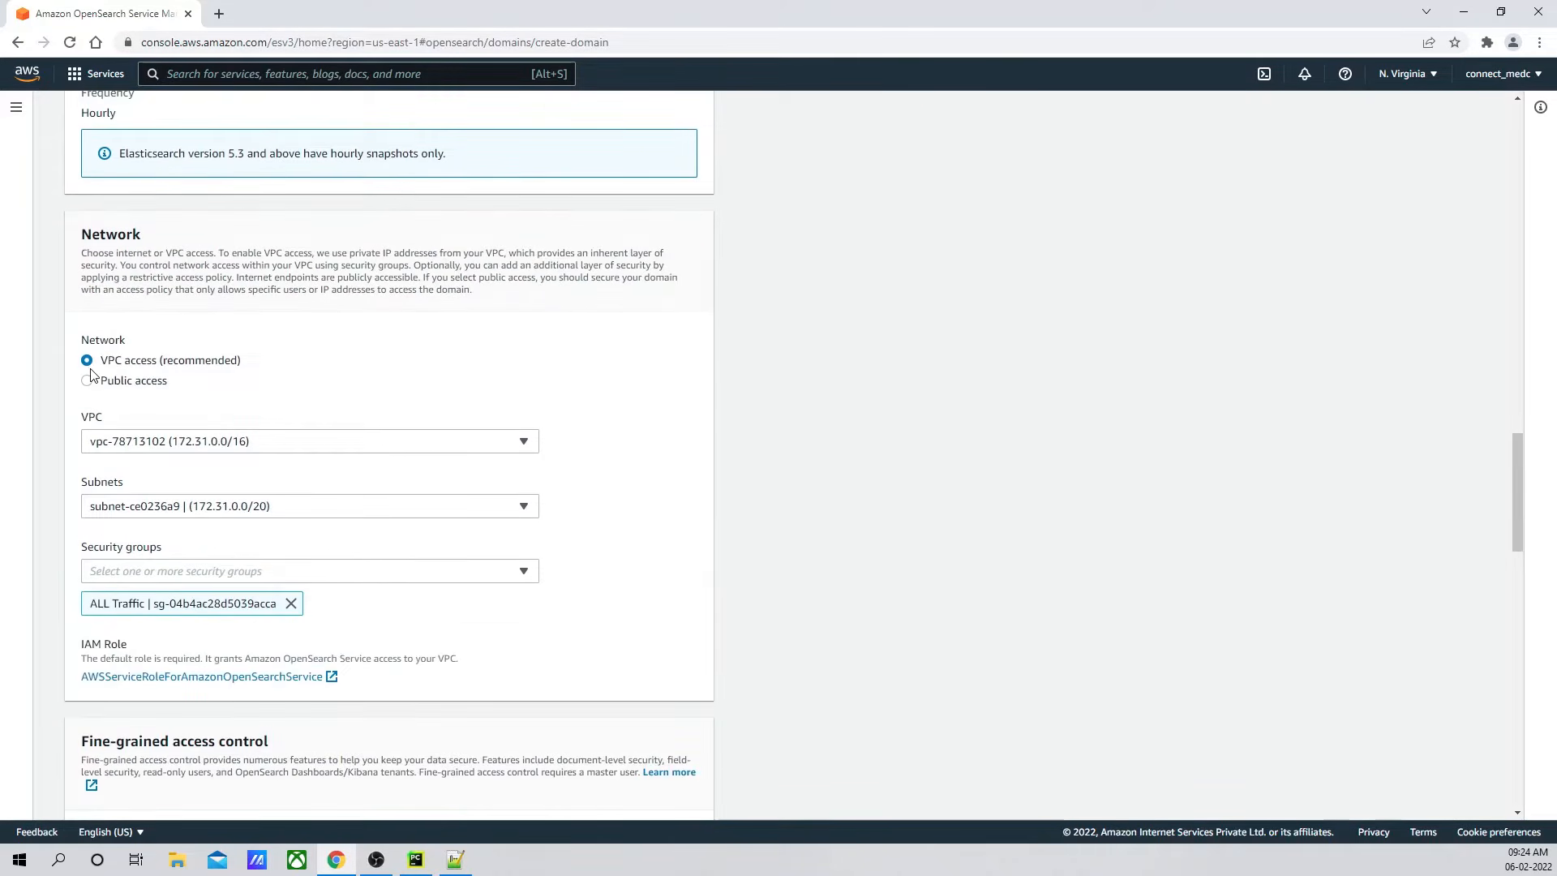
scroll(216, 452, "down", 1)
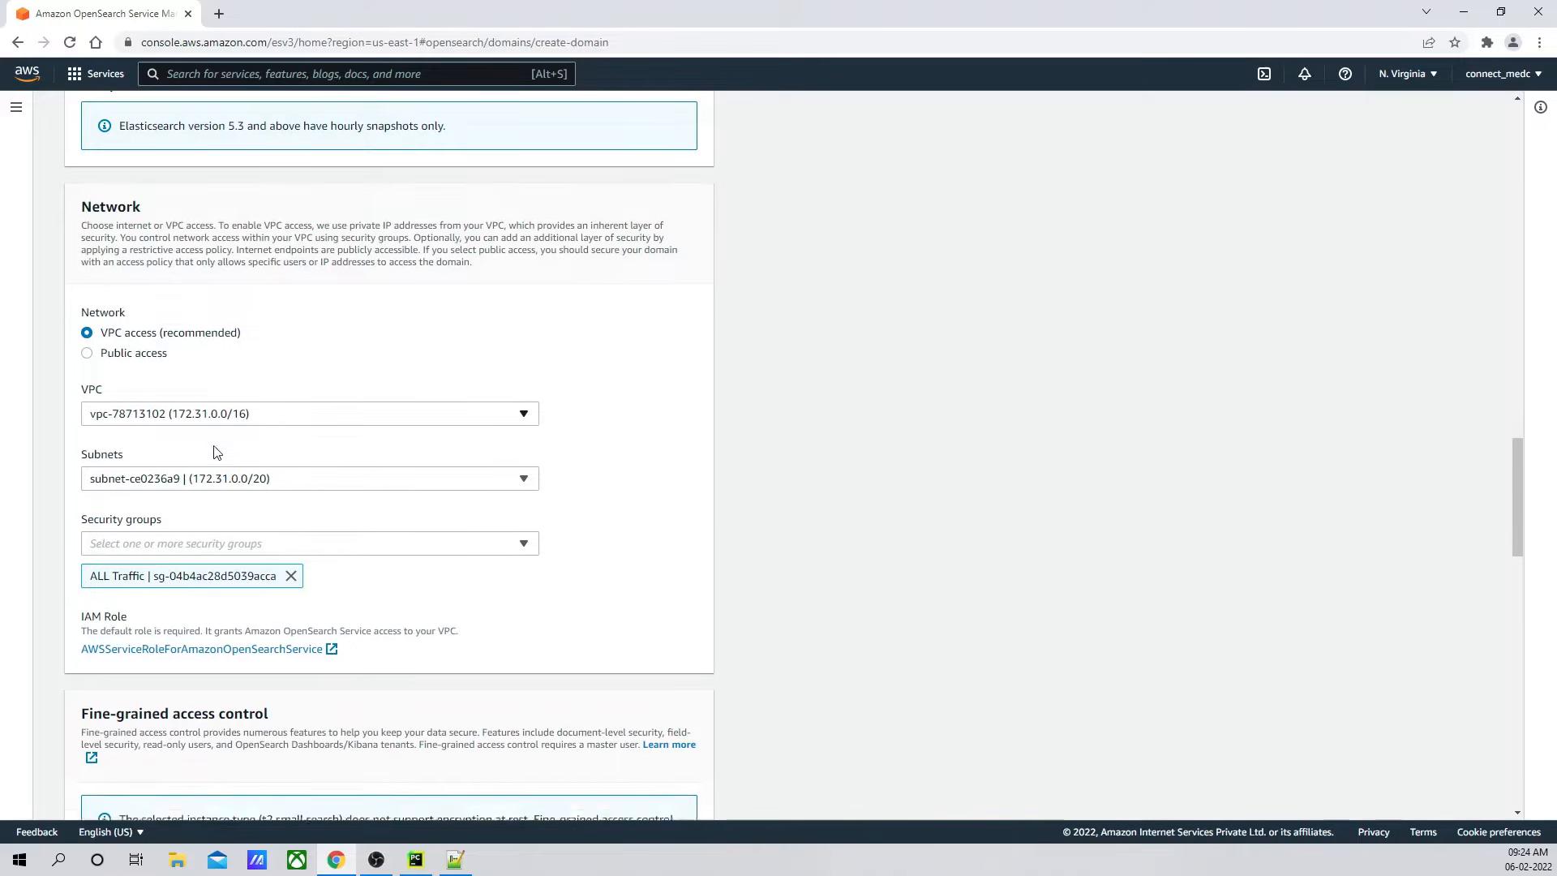
scroll(216, 452, "down", 1)
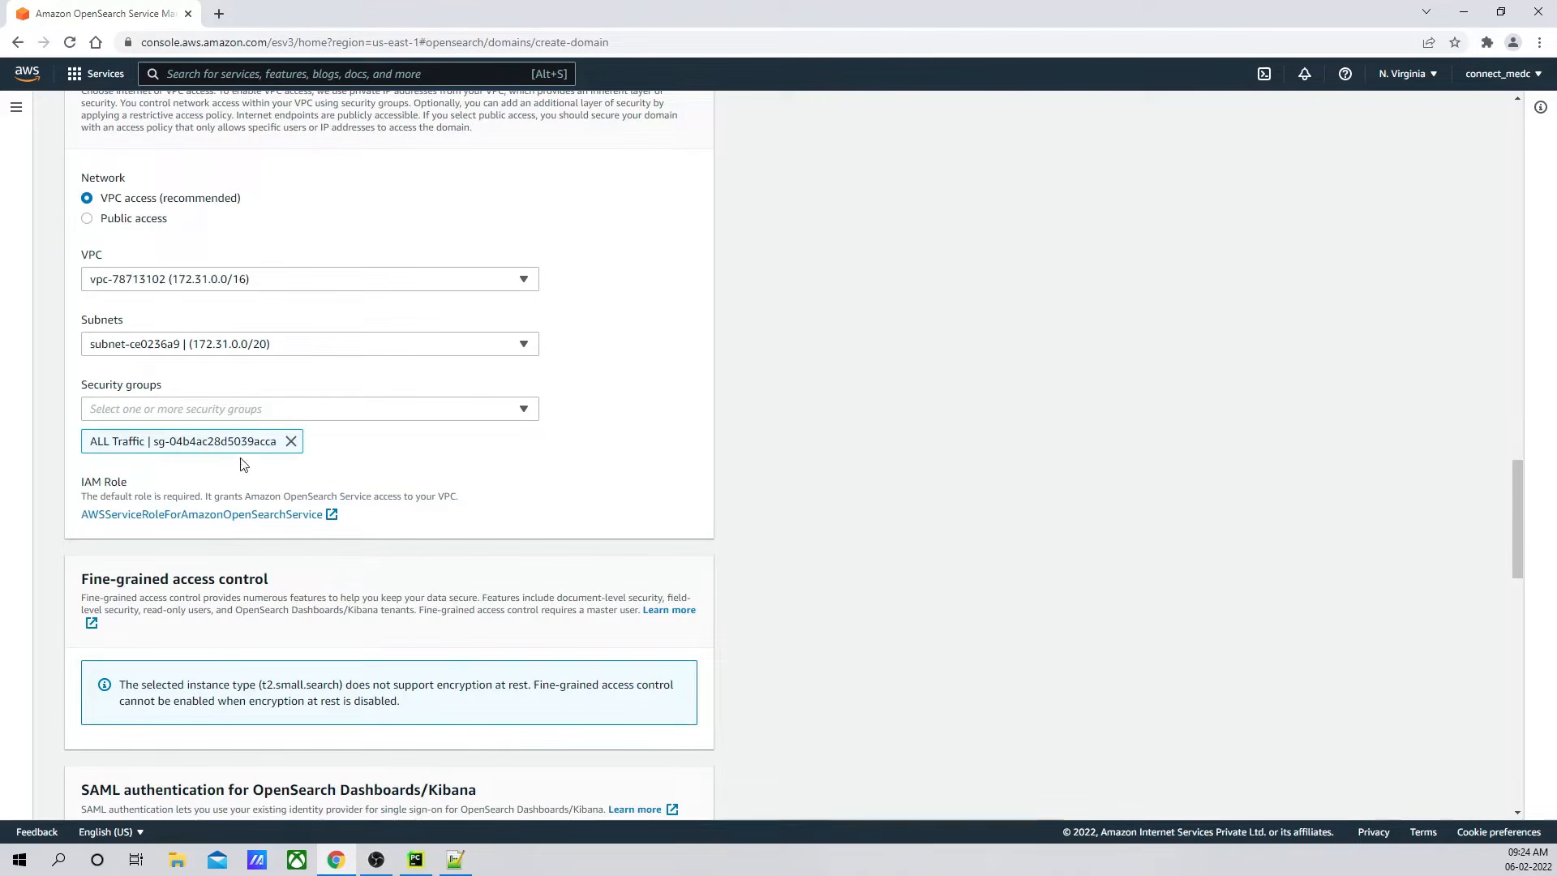
scroll(438, 441, "down", 2)
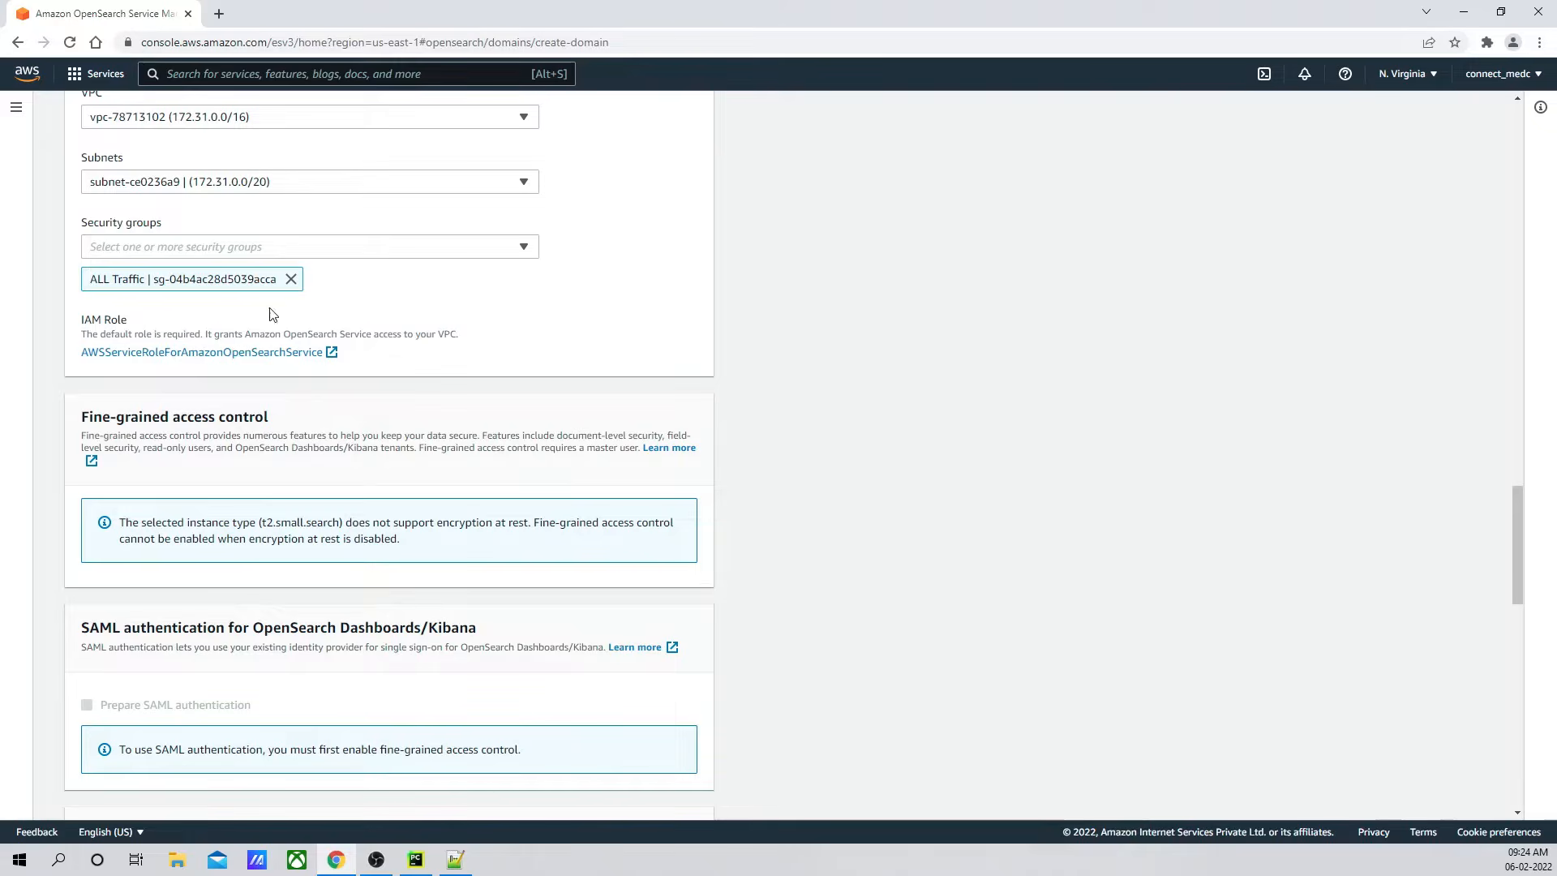
scroll(339, 446, "down", 4)
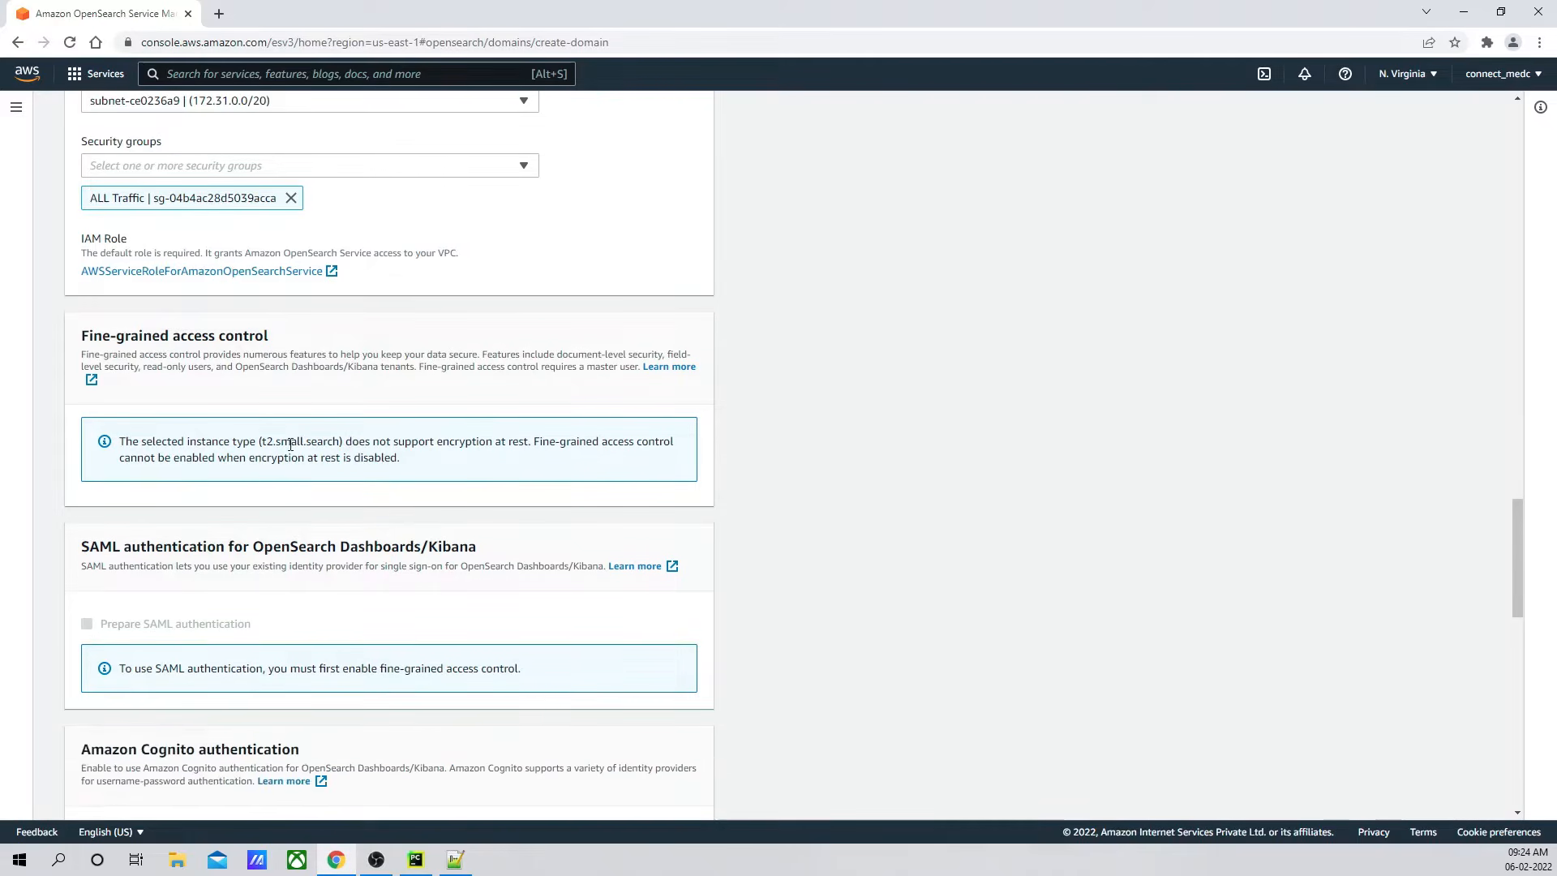
scroll(284, 454, "down", 6)
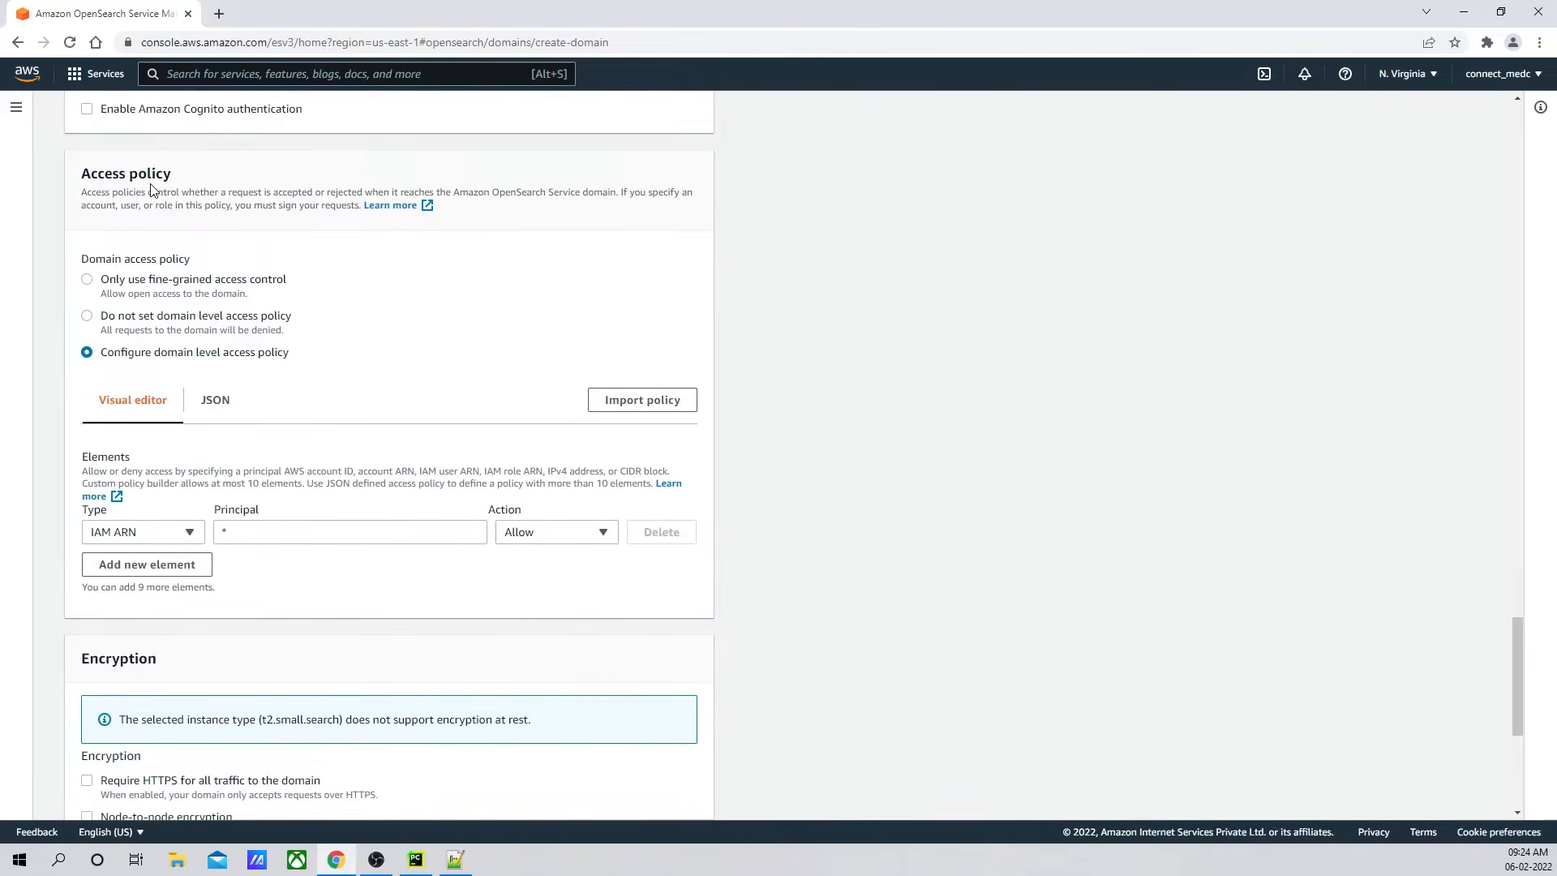
scroll(261, 411, "down", 1)
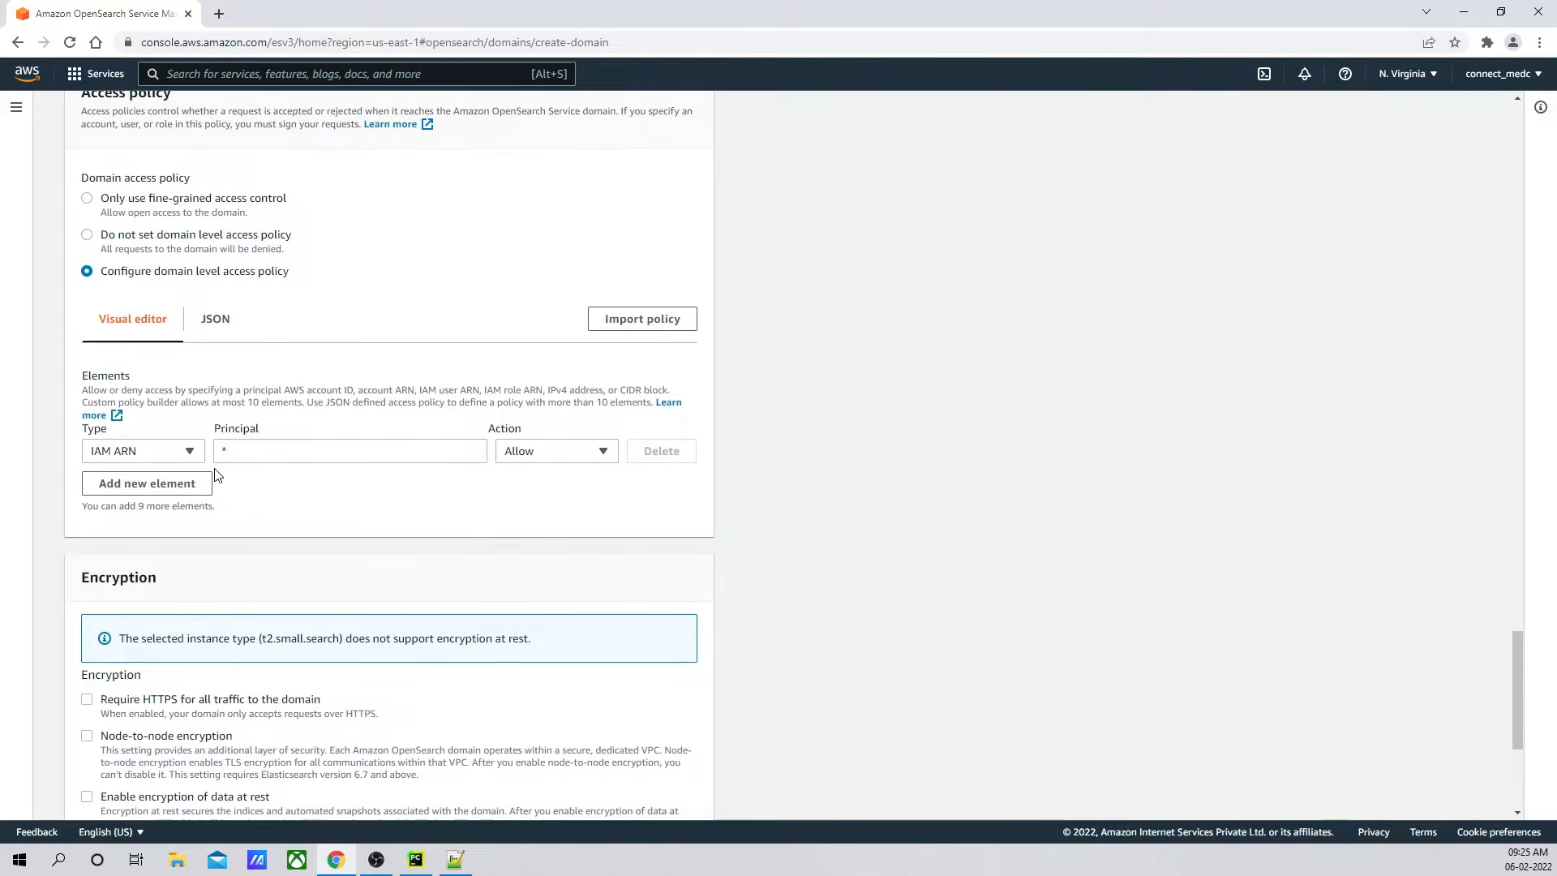
Step: Create the opensearch-first-cluster domain with the configured settings
scroll(284, 486, "down", 1)
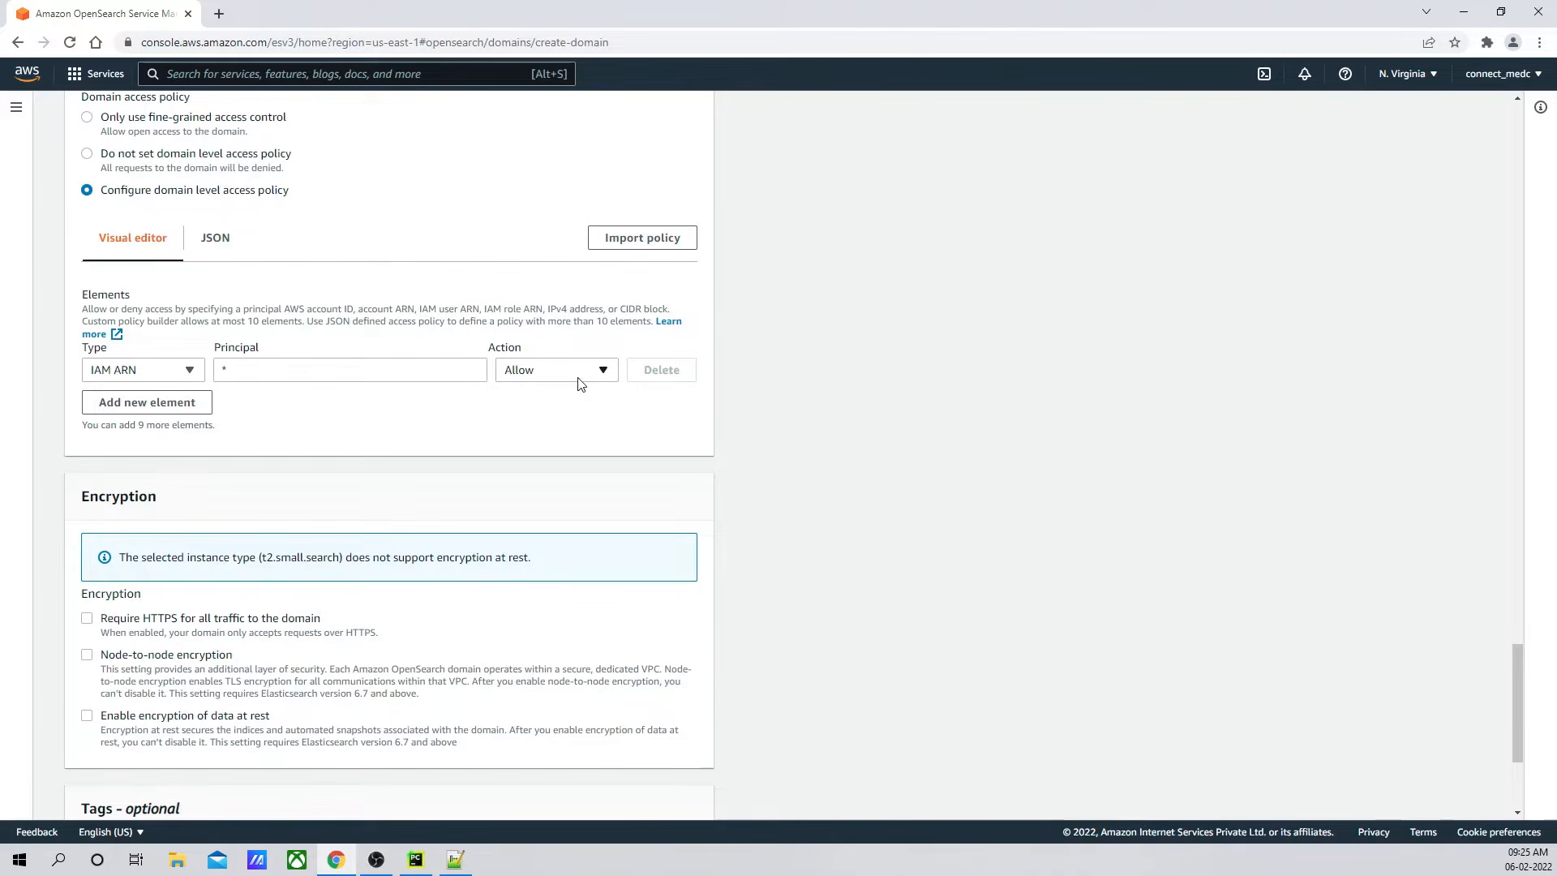
scroll(493, 456, "down", 3)
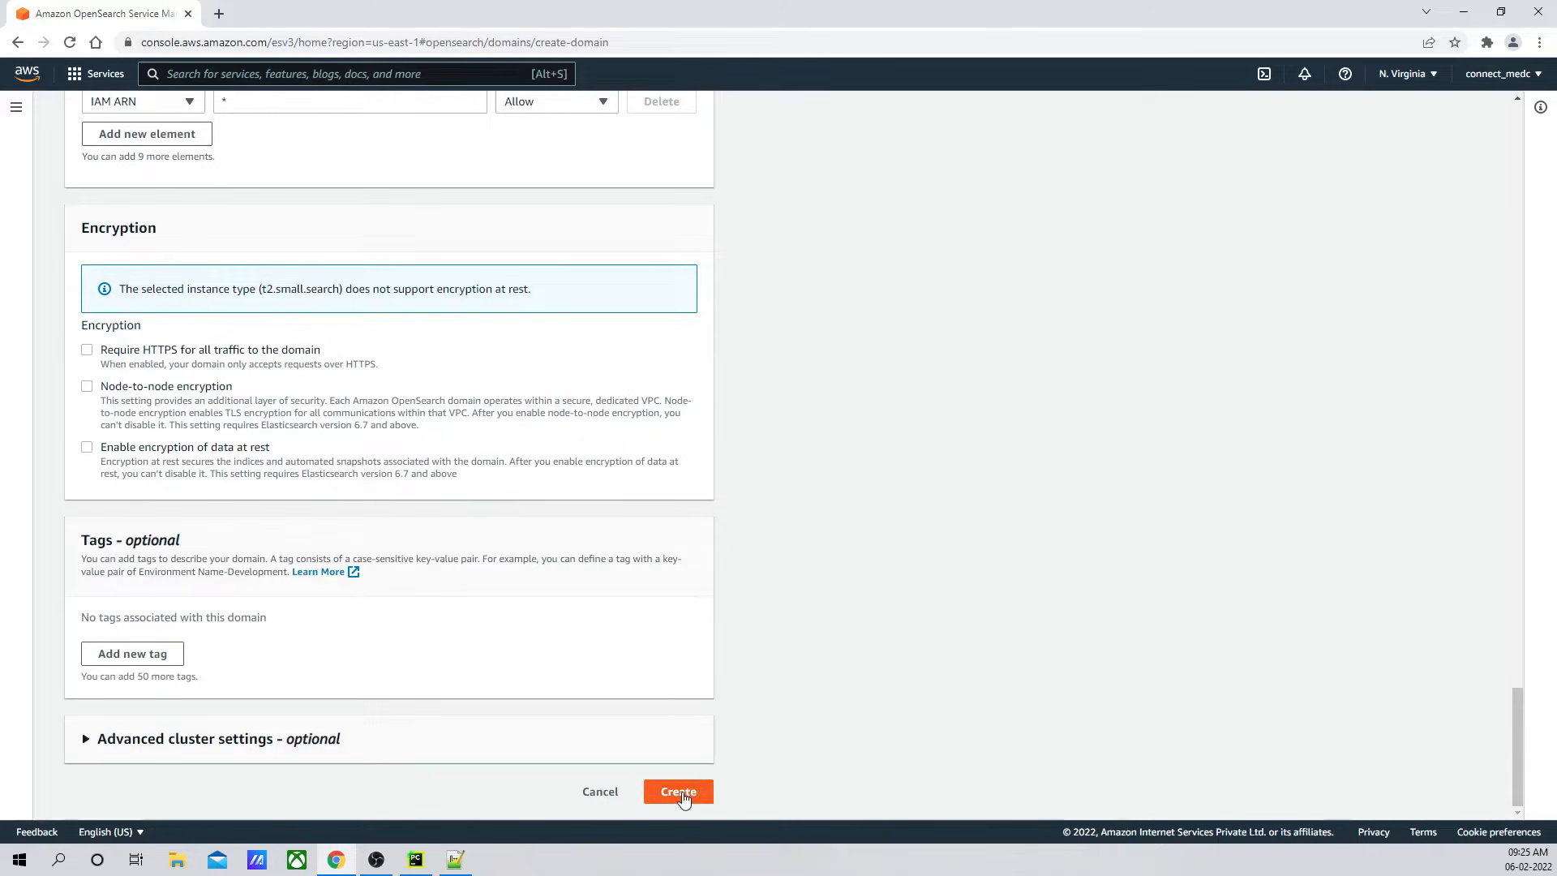
left_click(678, 791)
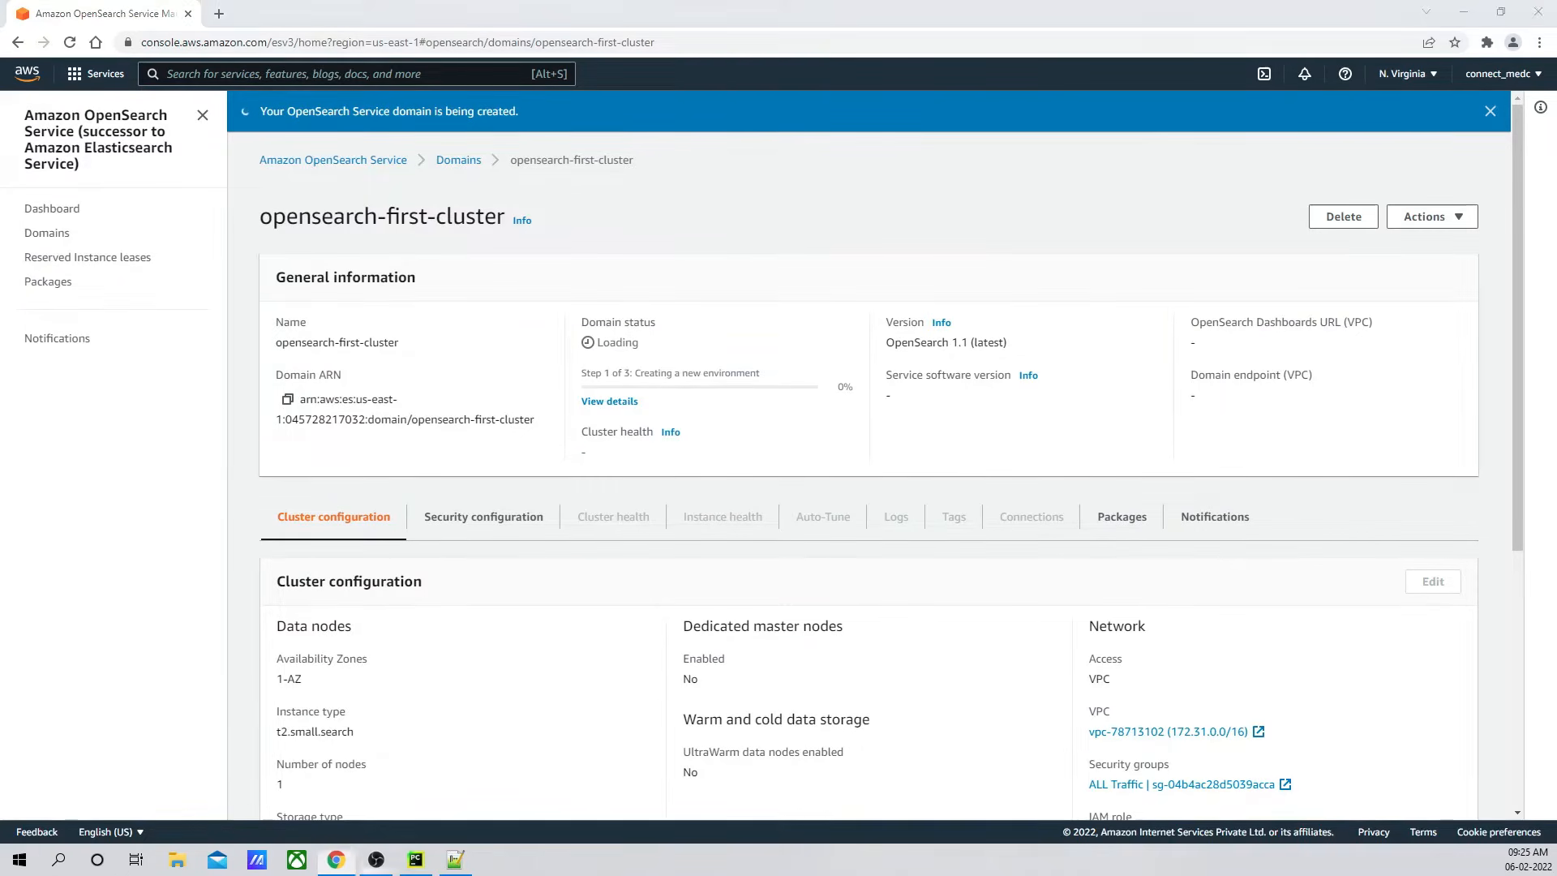
Step: Open the AWS Management Console home page in two additional browser tabs and switch to the newest one
right_click(30, 72)
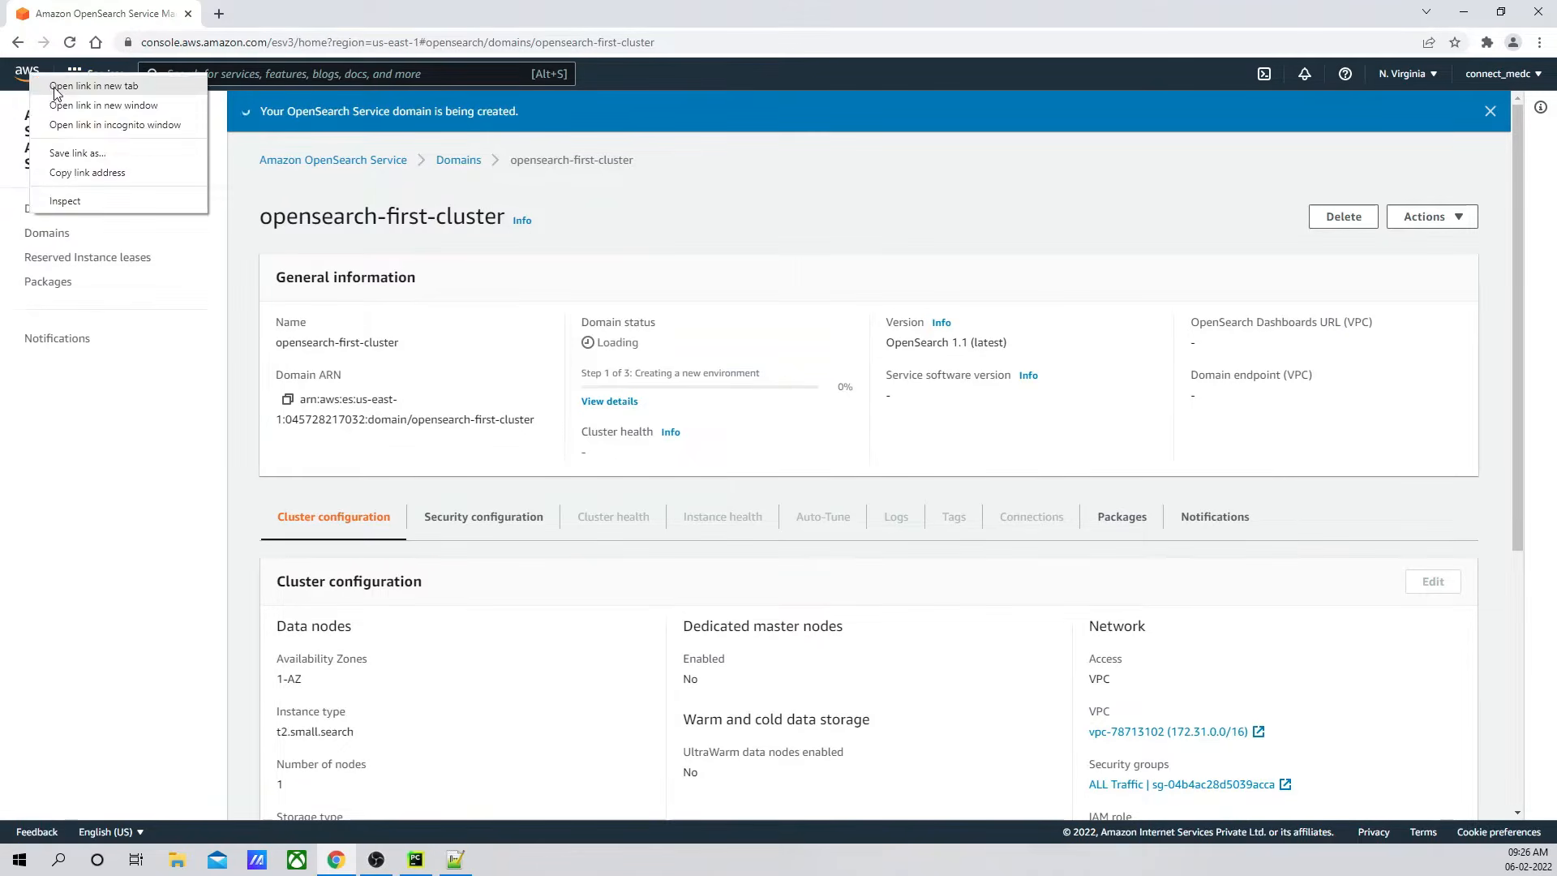
left_click(52, 87)
left_click(309, 20)
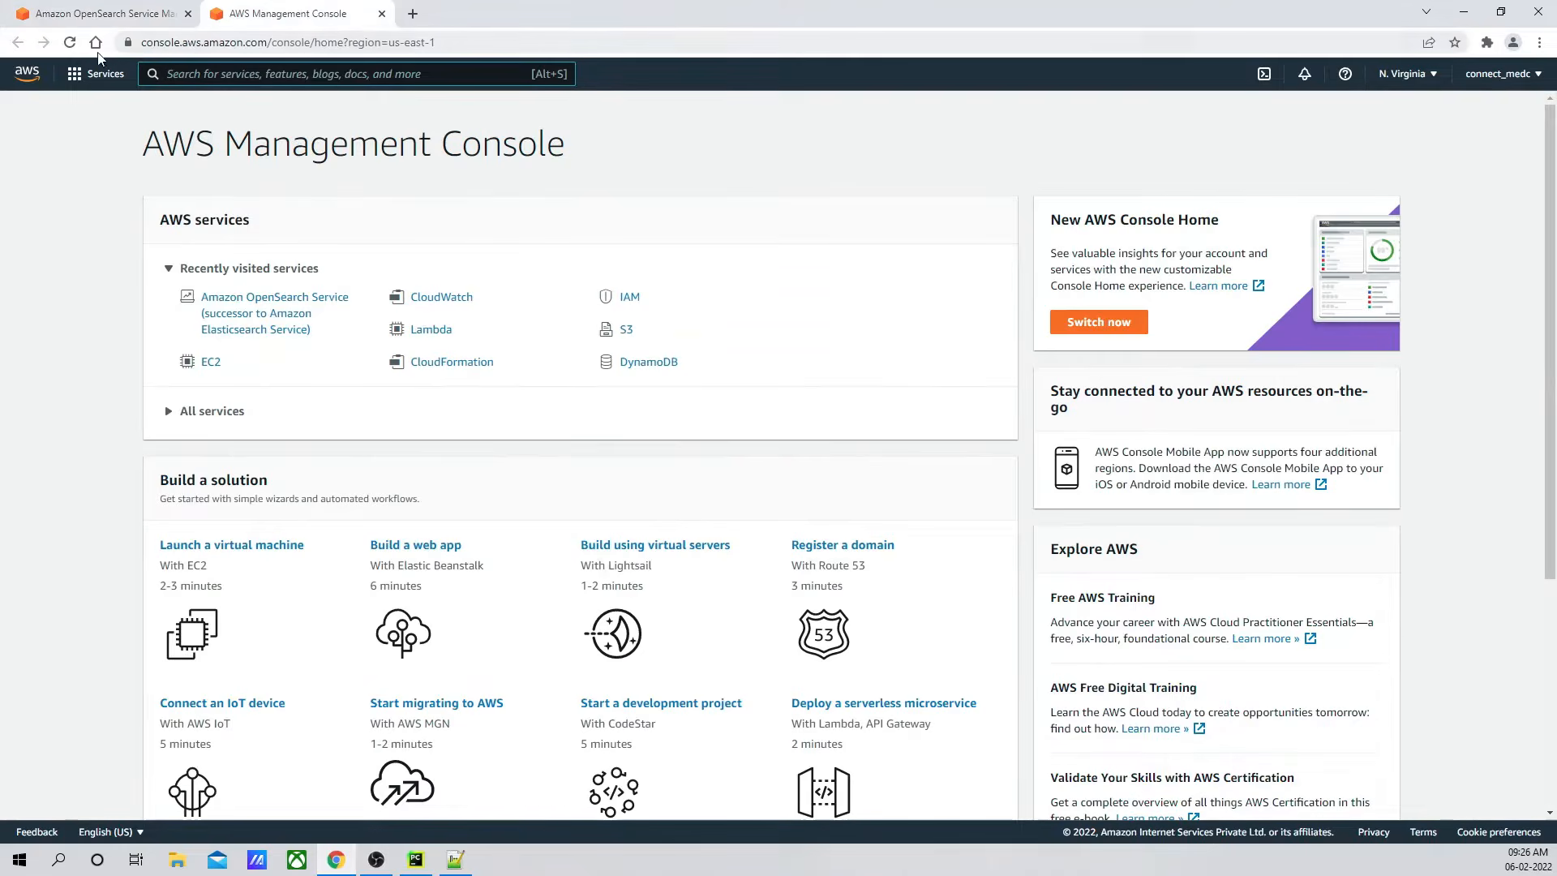
right_click(34, 73)
left_click(58, 88)
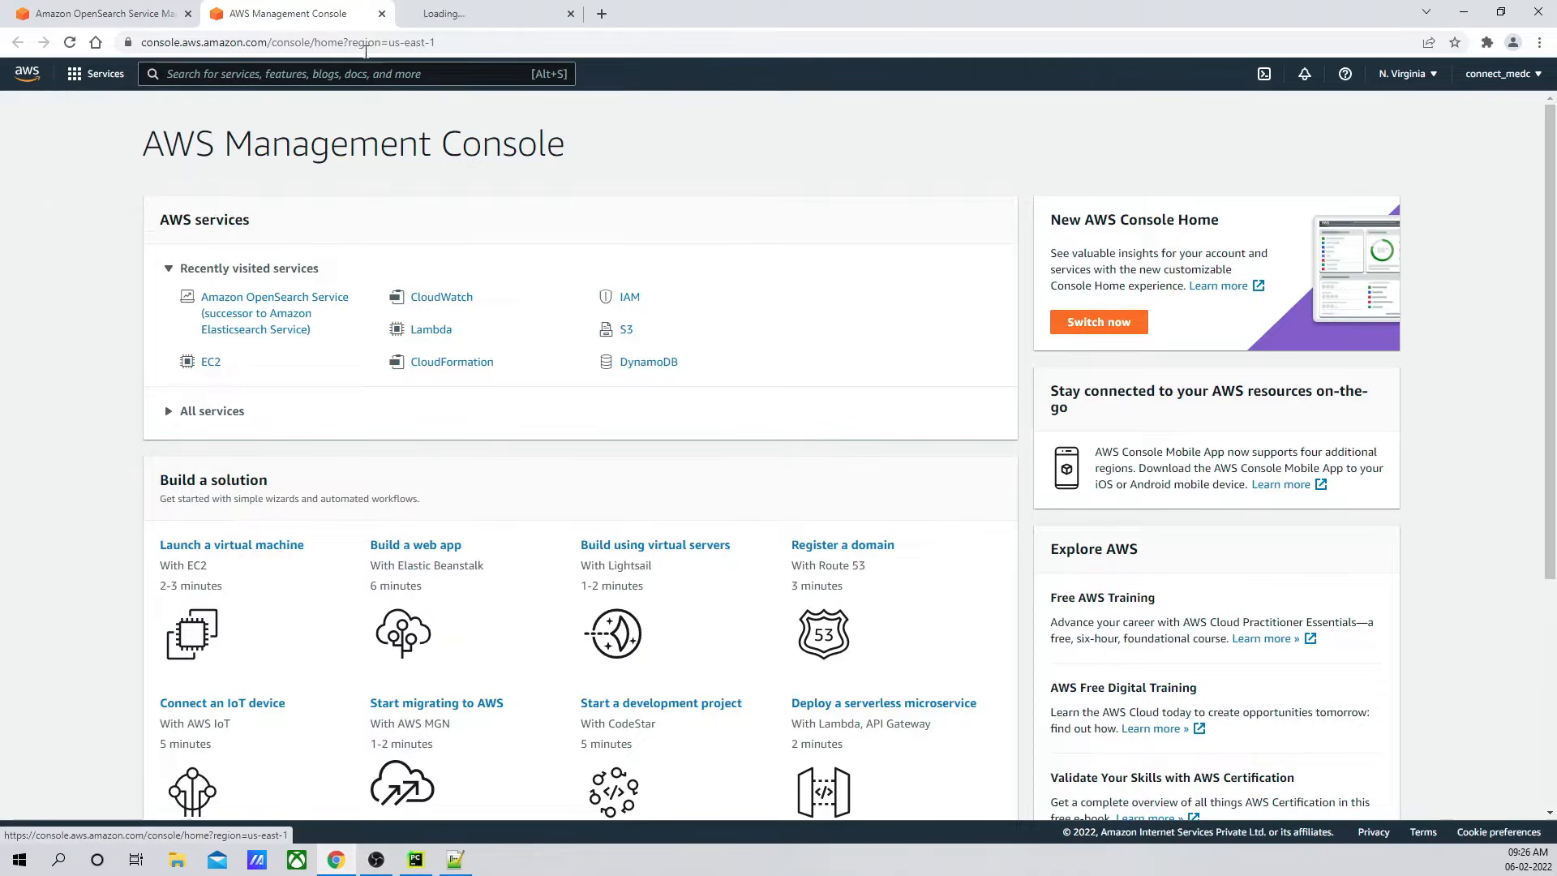
left_click(439, 18)
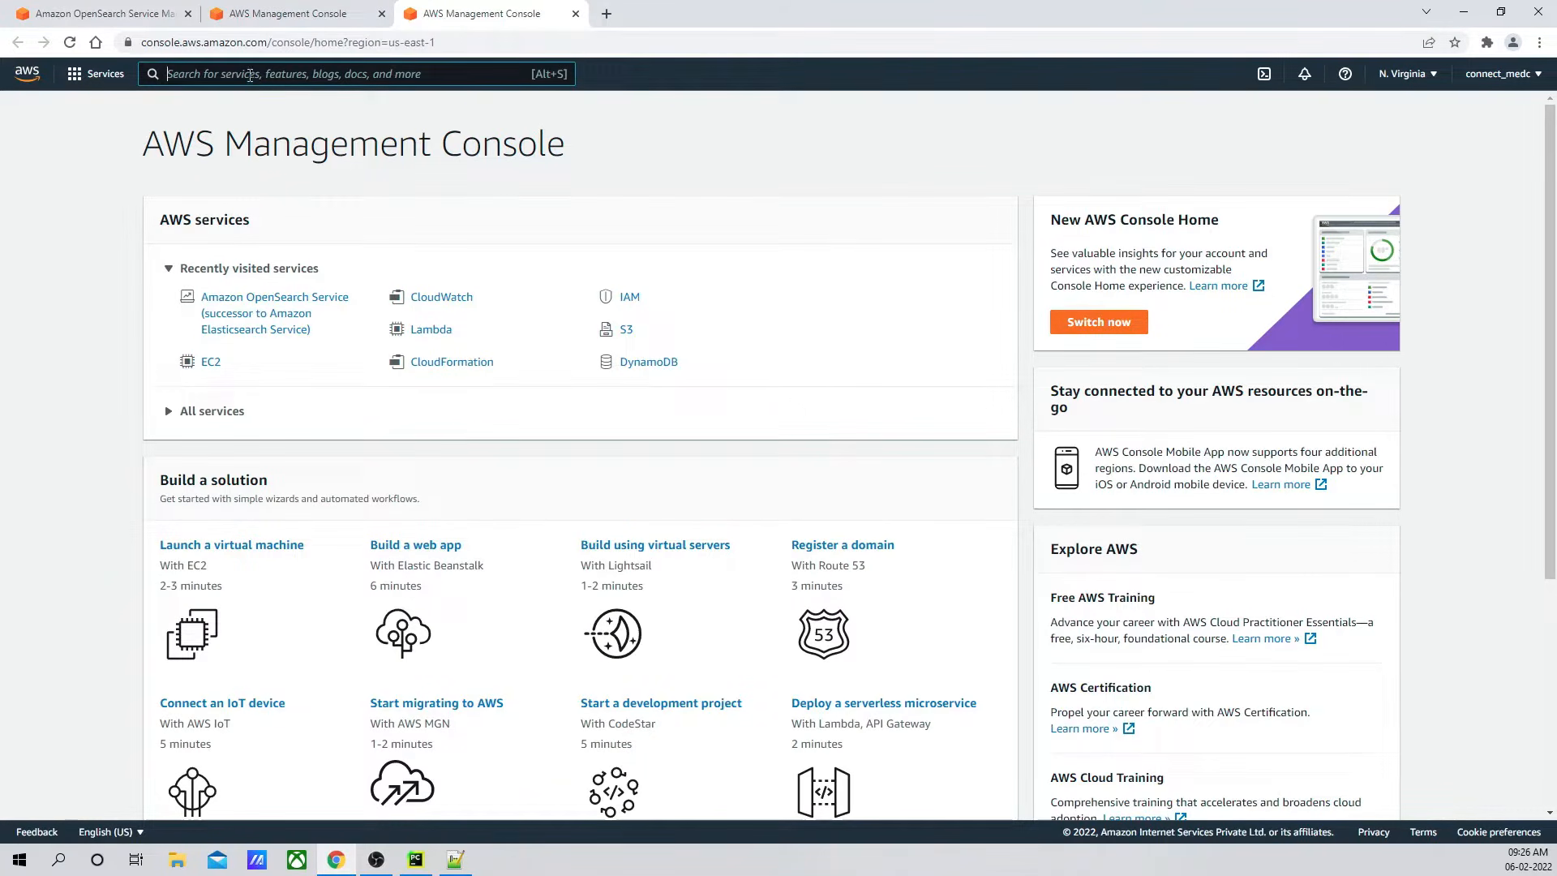
Step: Search the AWS services for cloudwatch and open the CloudWatch service
type("vloud")
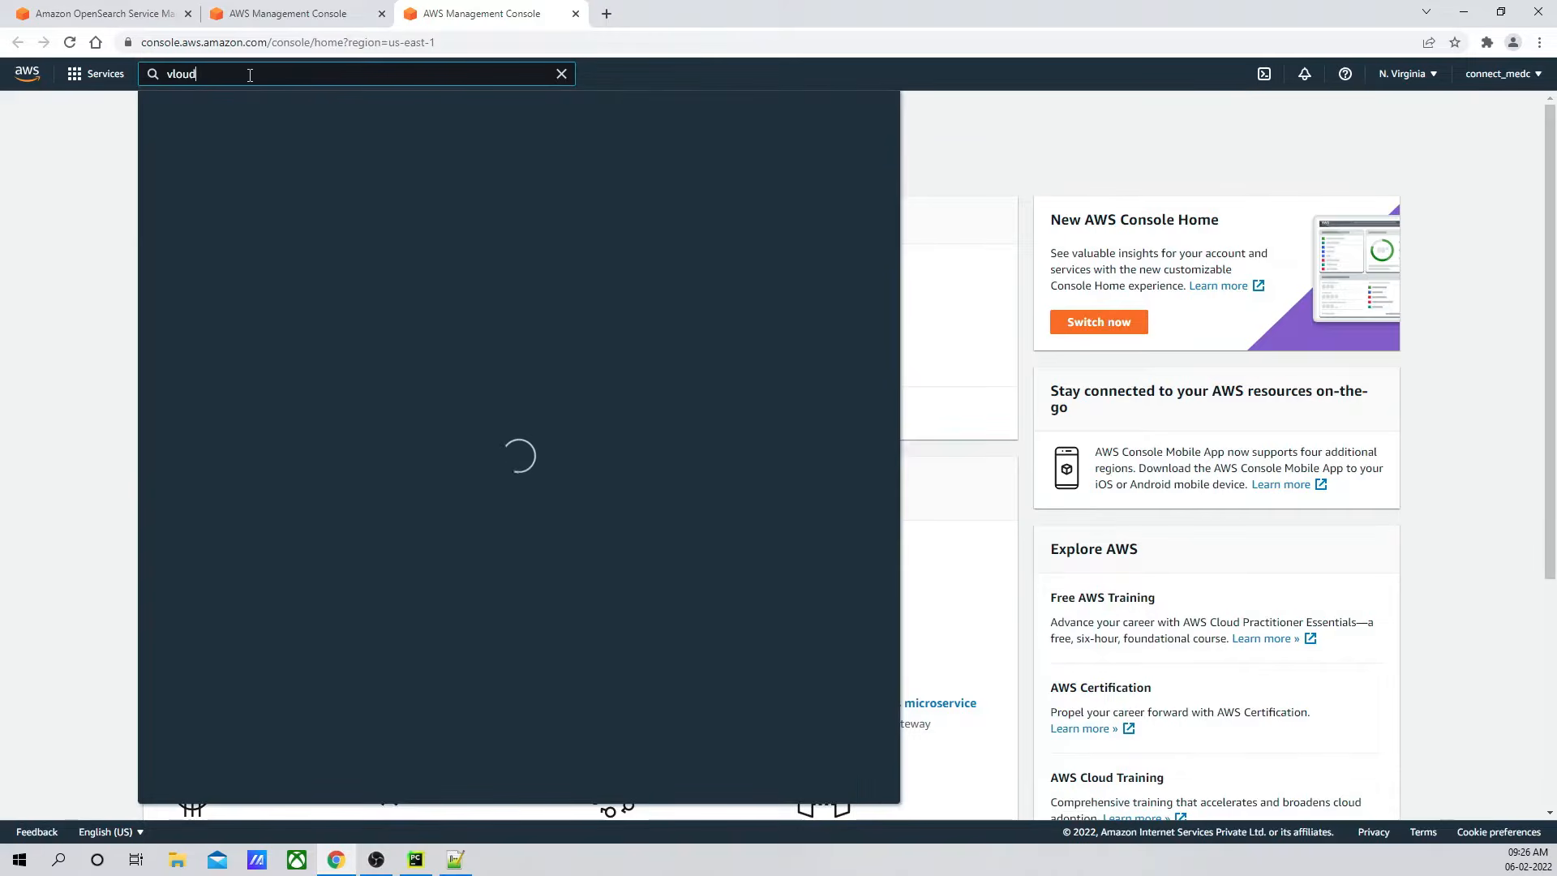
type("watch")
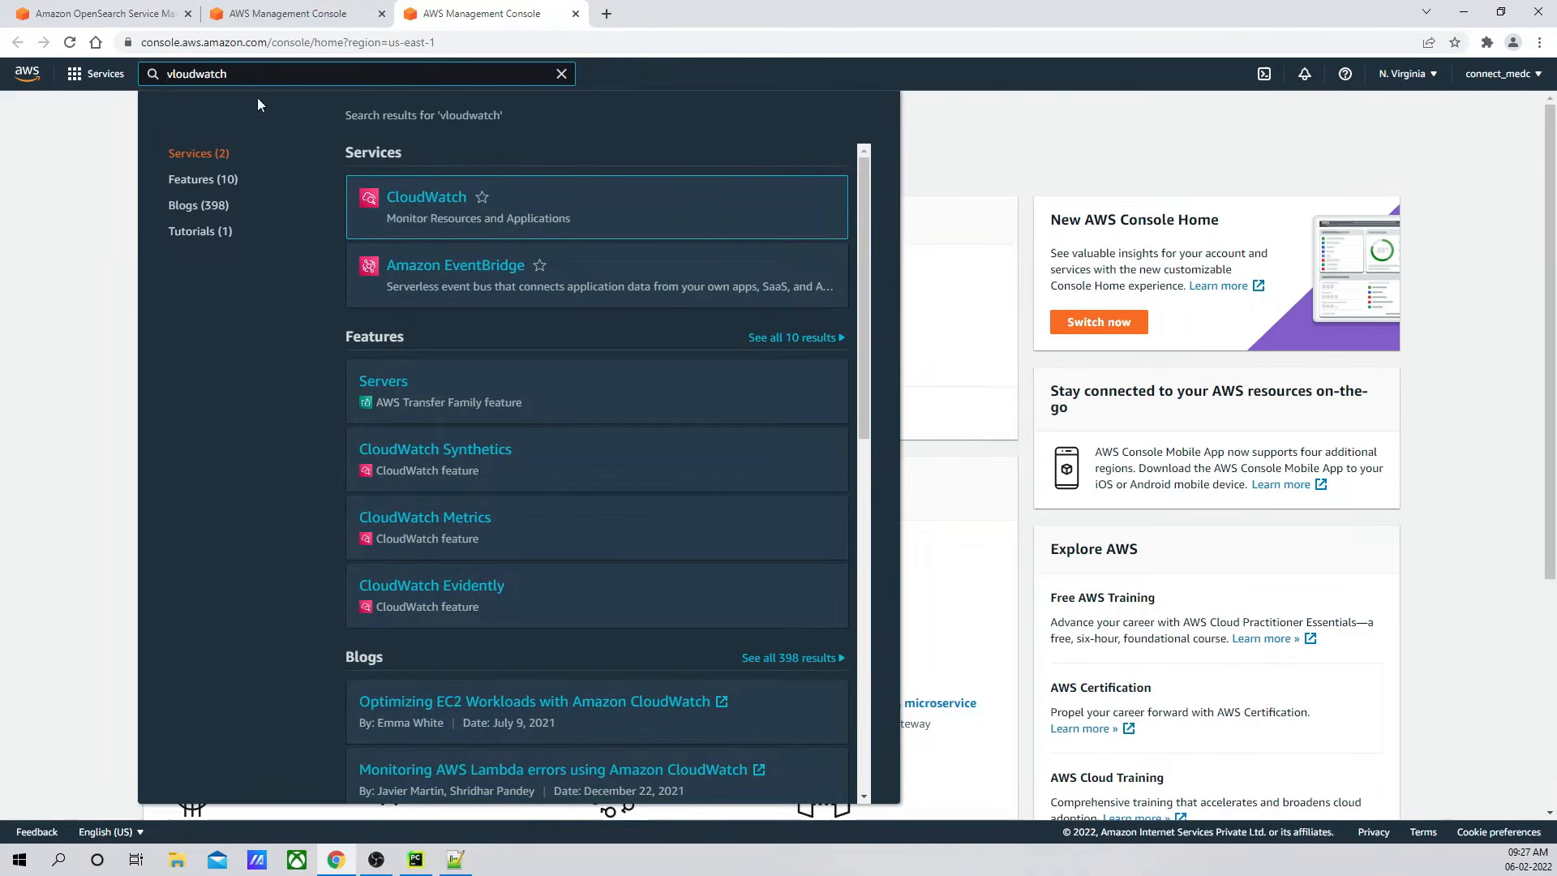
key("BackSpace")
type("c")
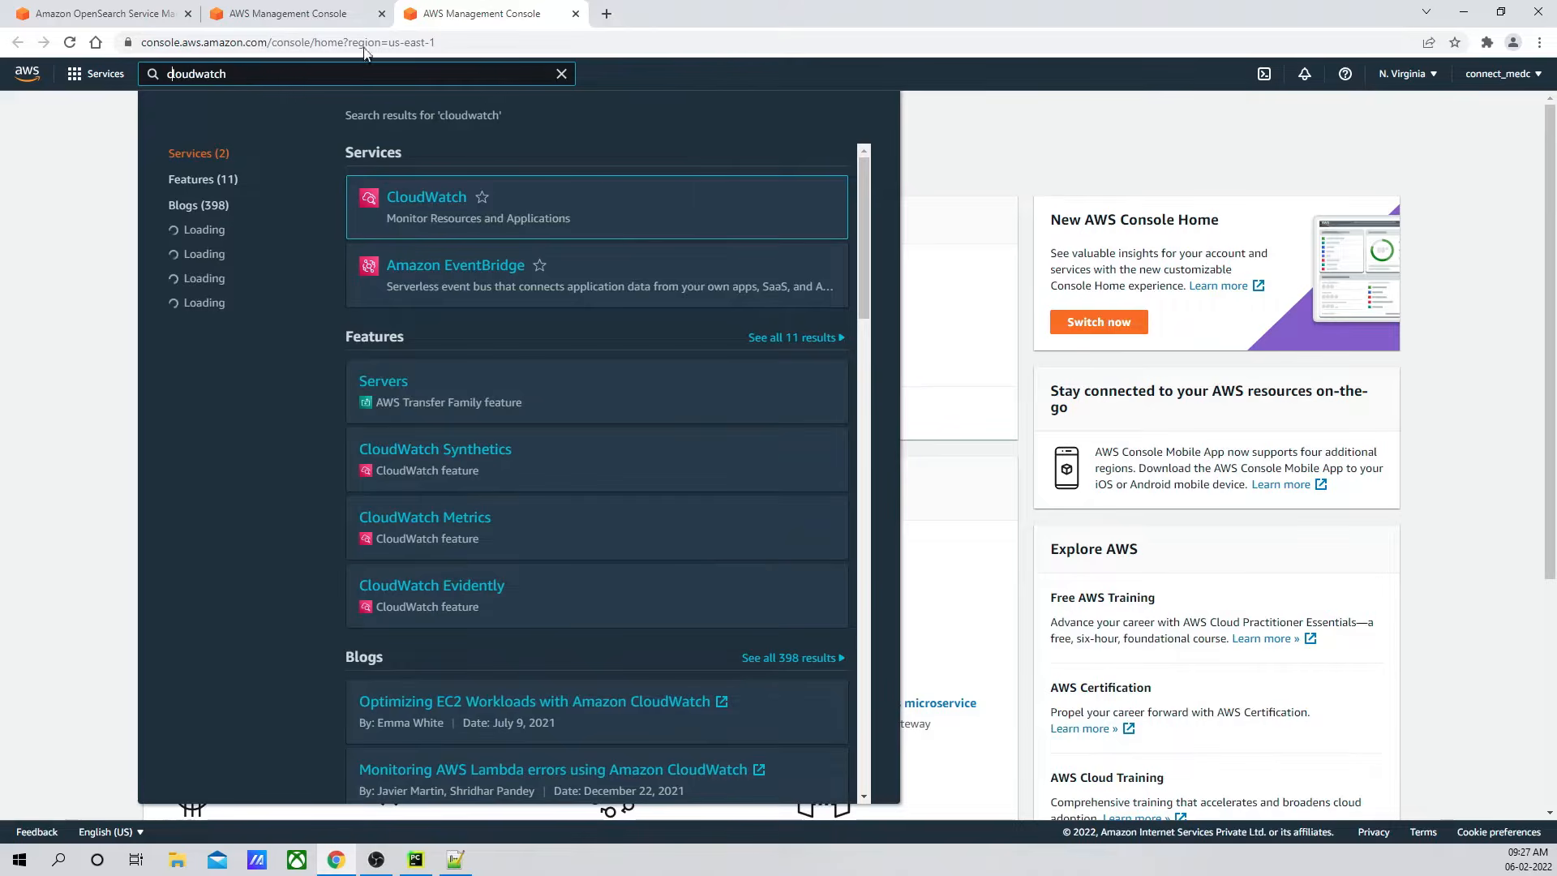
left_click(435, 199)
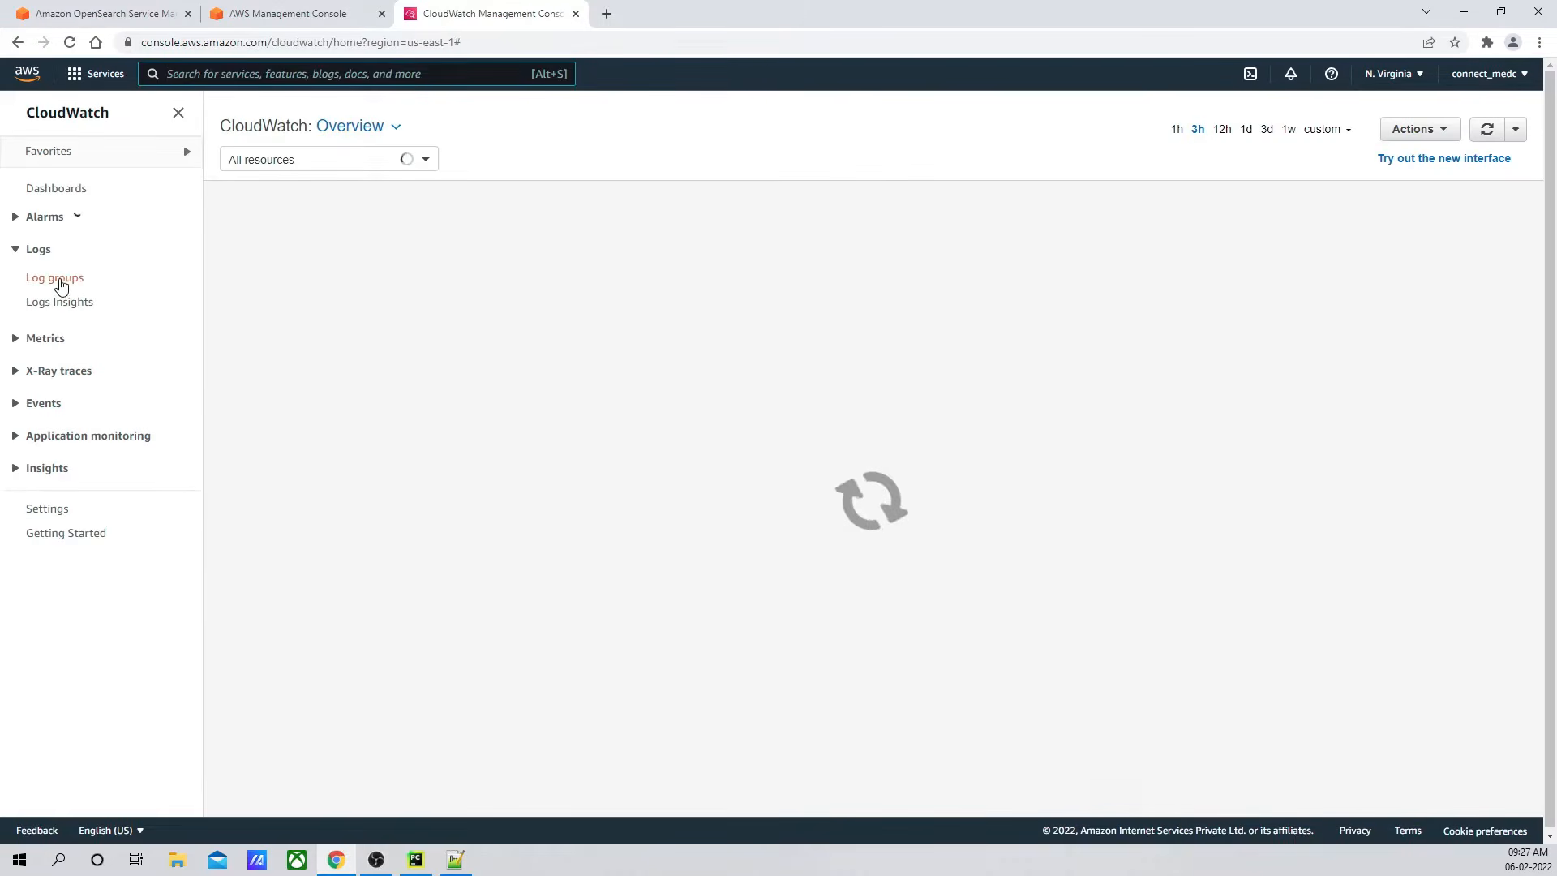
Step: Start a new log group named vpc-stream-logs-opensearch with a retention of 2 weeks (14 days)
left_click(55, 277)
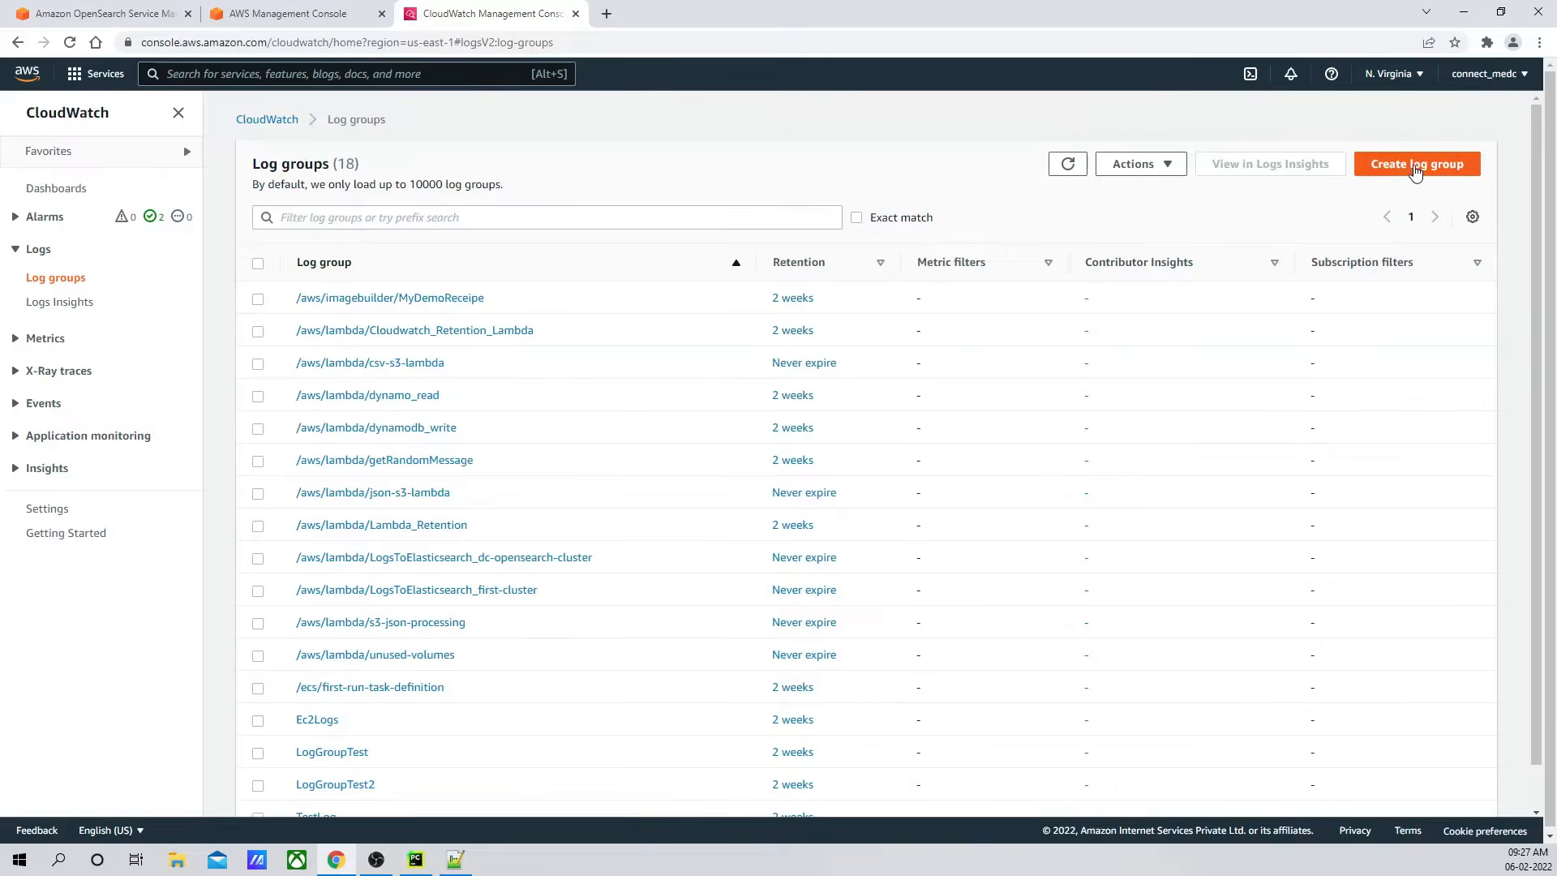
left_click(1408, 170)
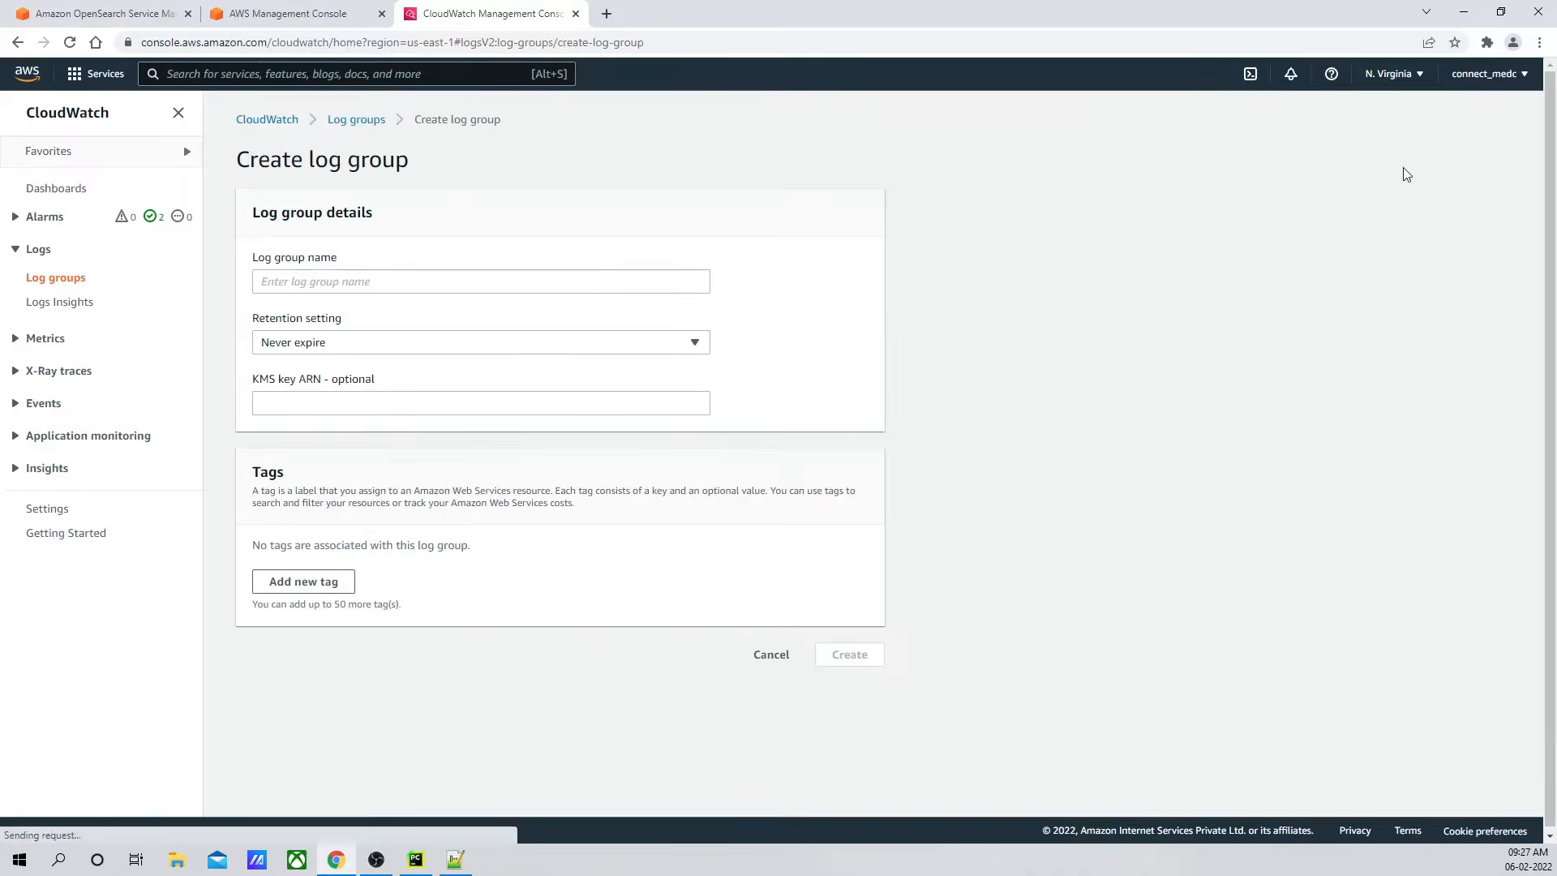
left_click(403, 283)
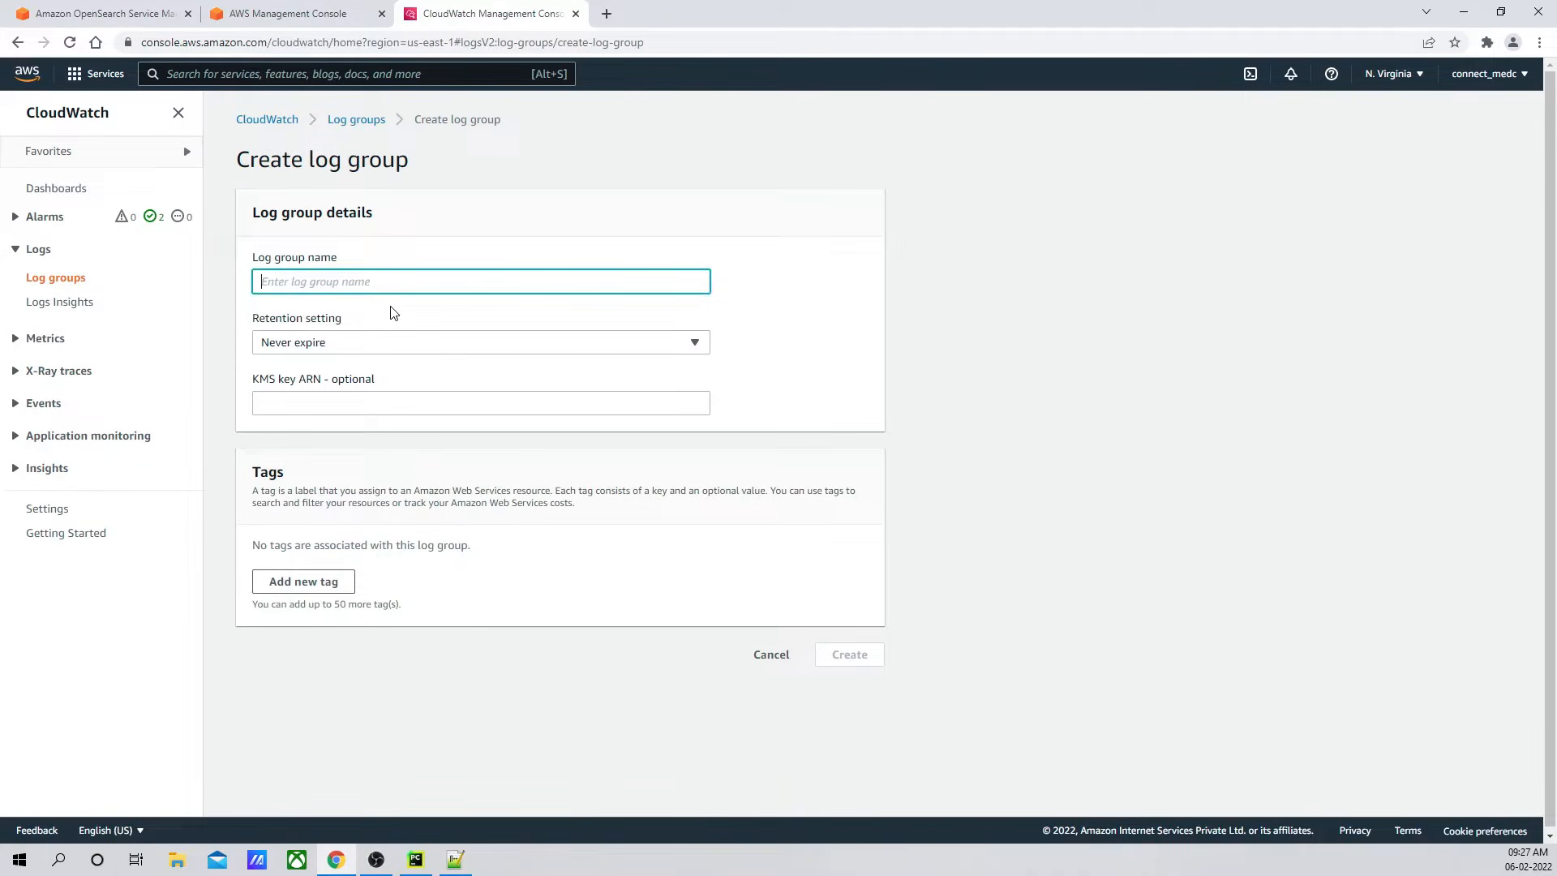
type("vpc-stream-logs-opensearch")
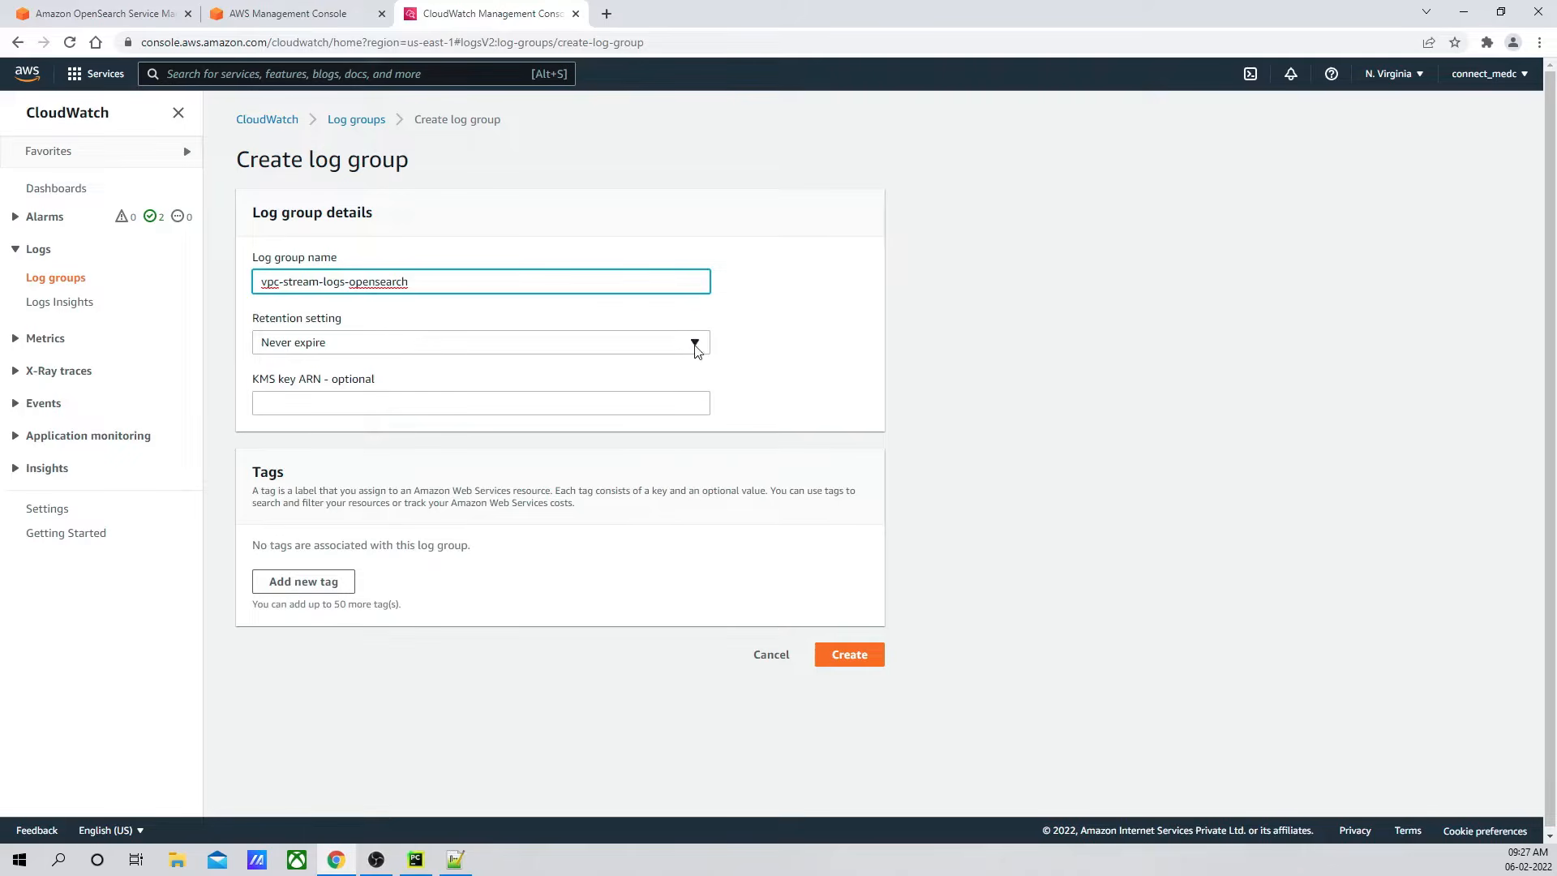
left_click(672, 344)
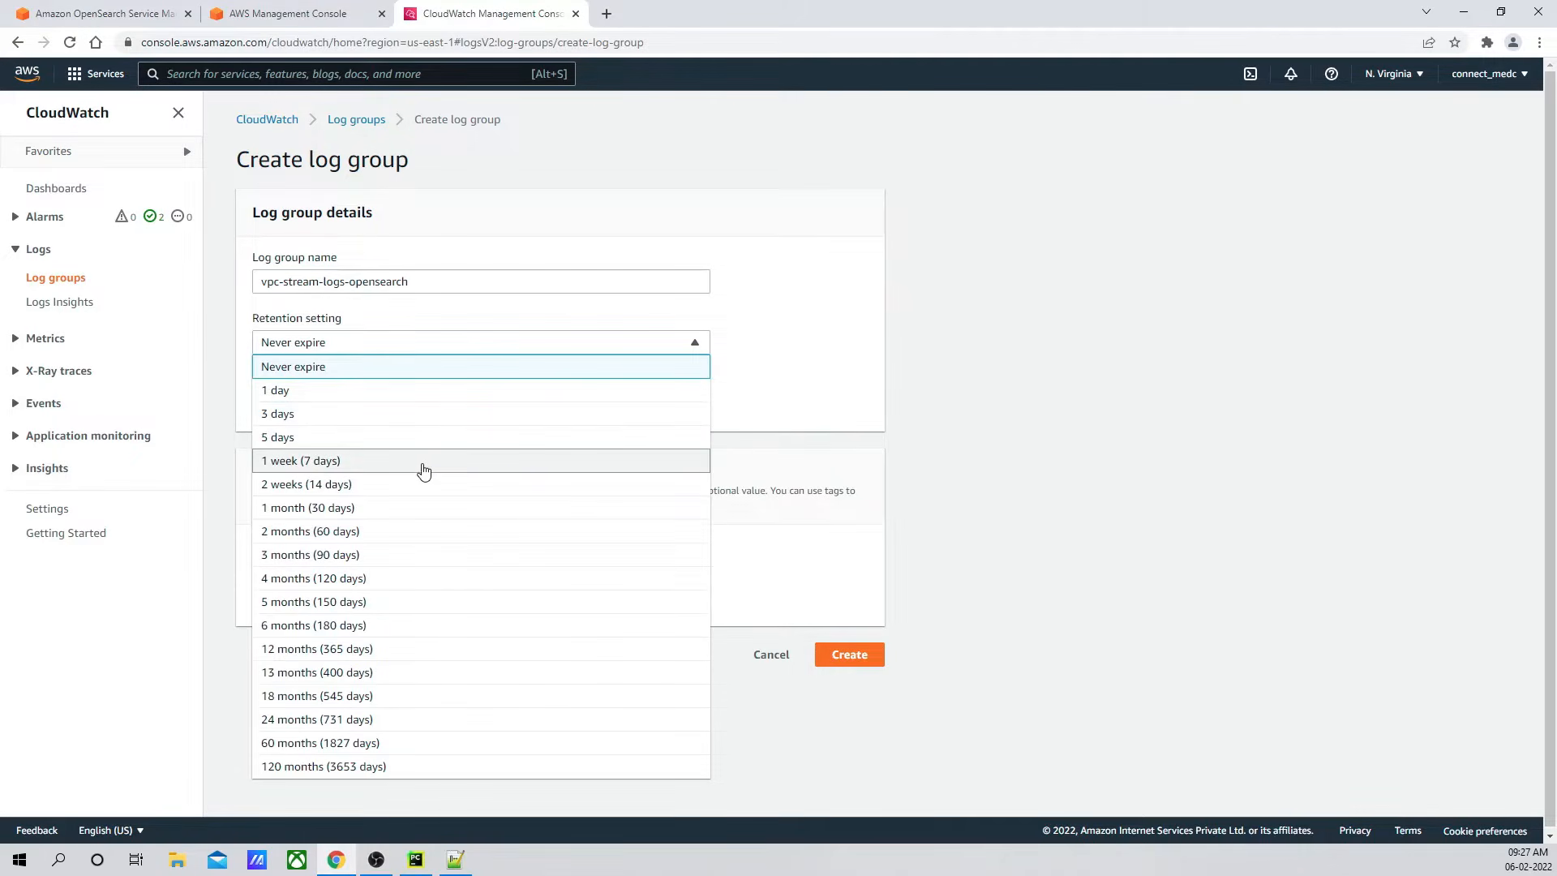
left_click(412, 485)
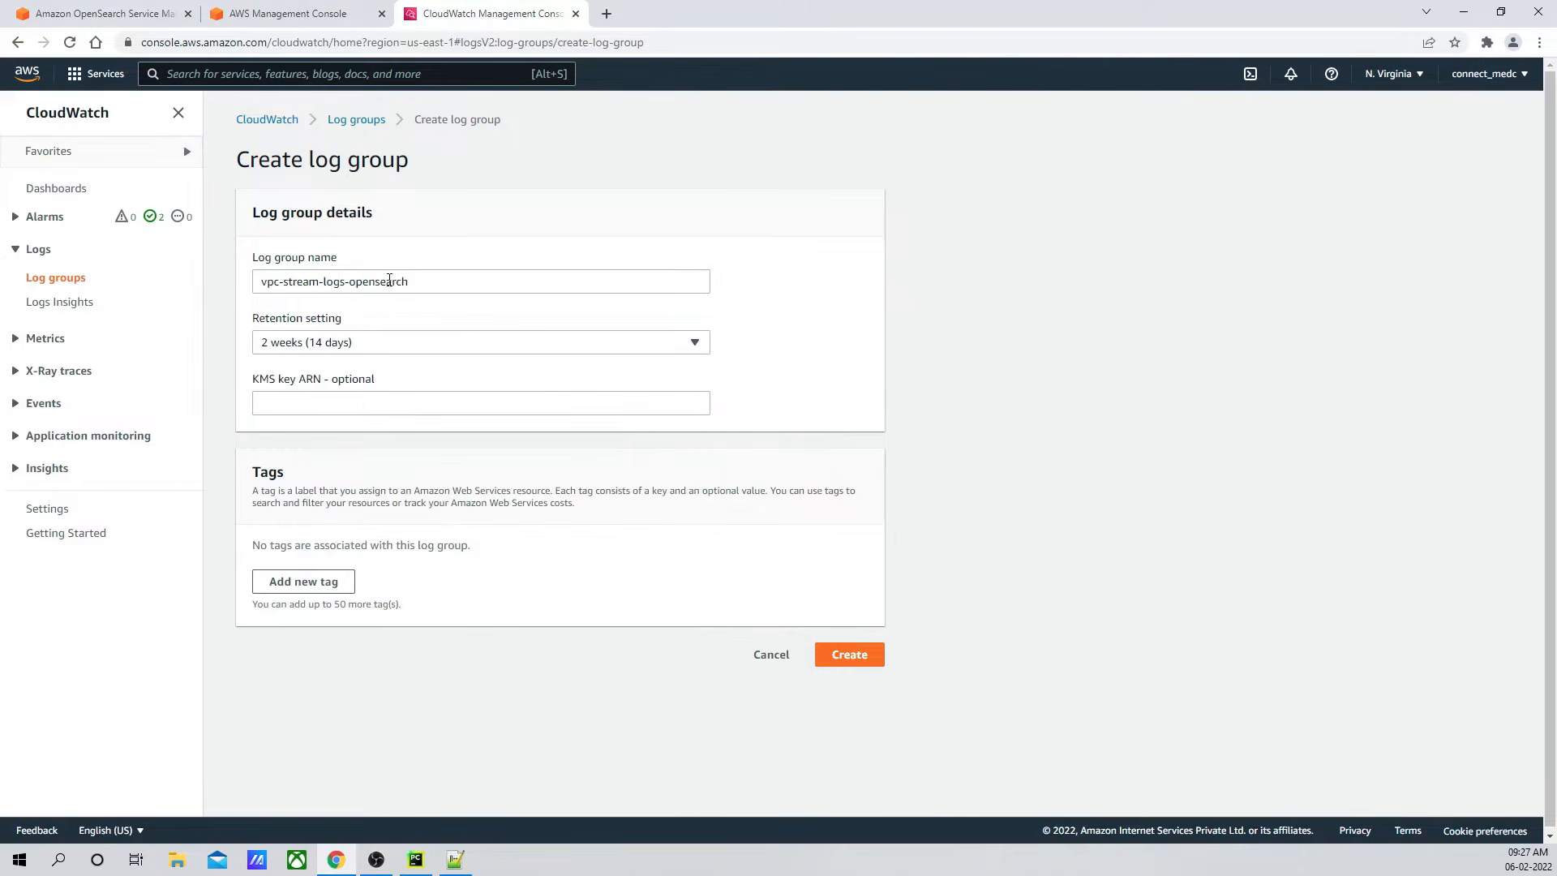
Step: Copy the log group name and create the log group
left_click(430, 281)
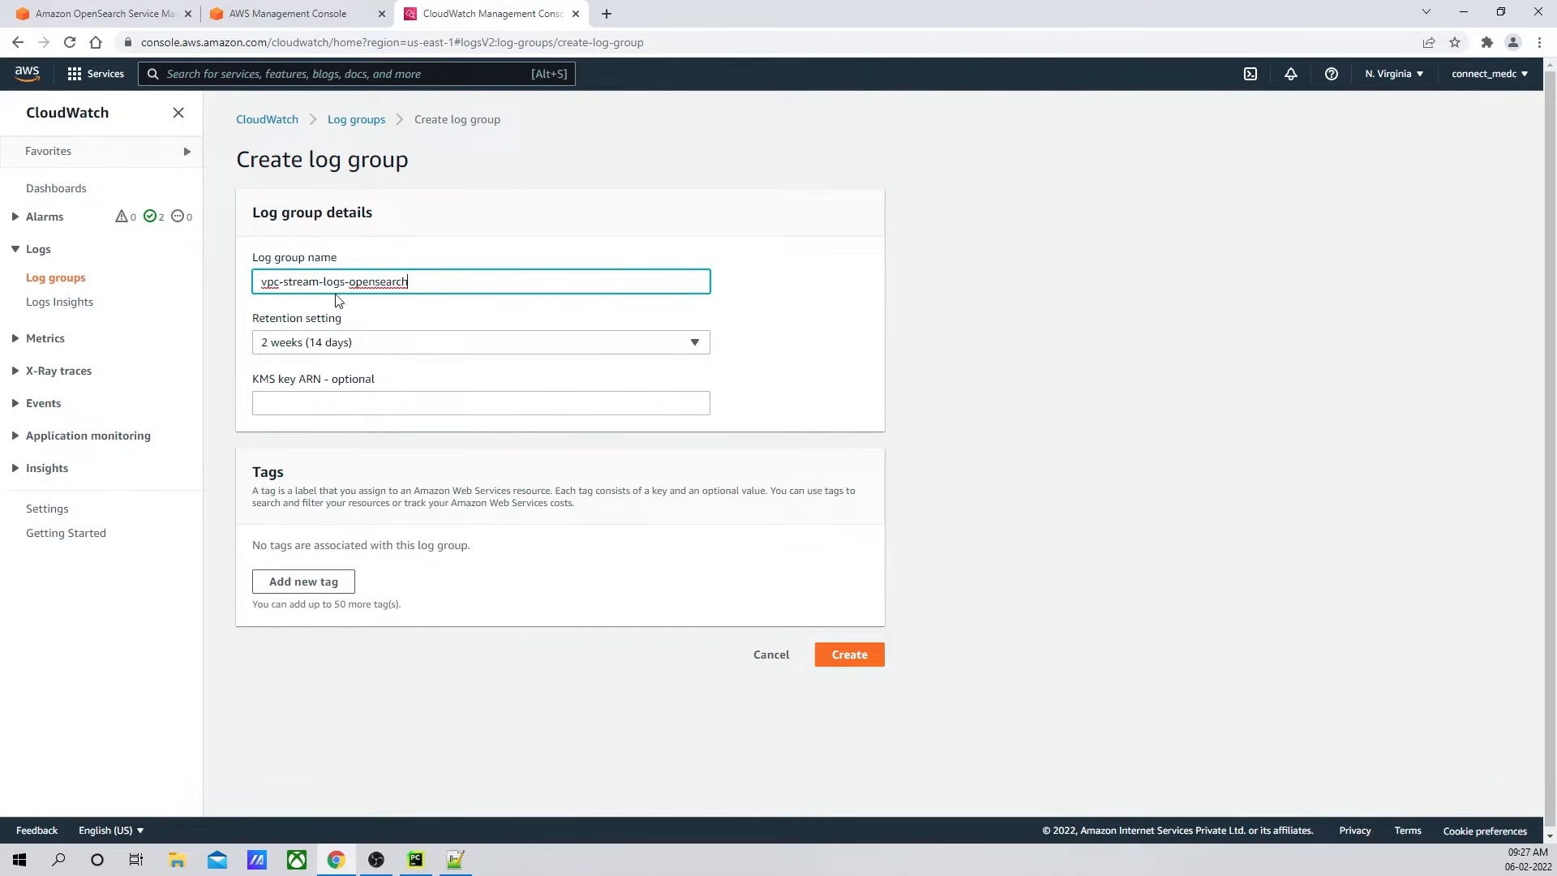
left_click_drag(446, 290, 236, 289)
key("ctrl+c")
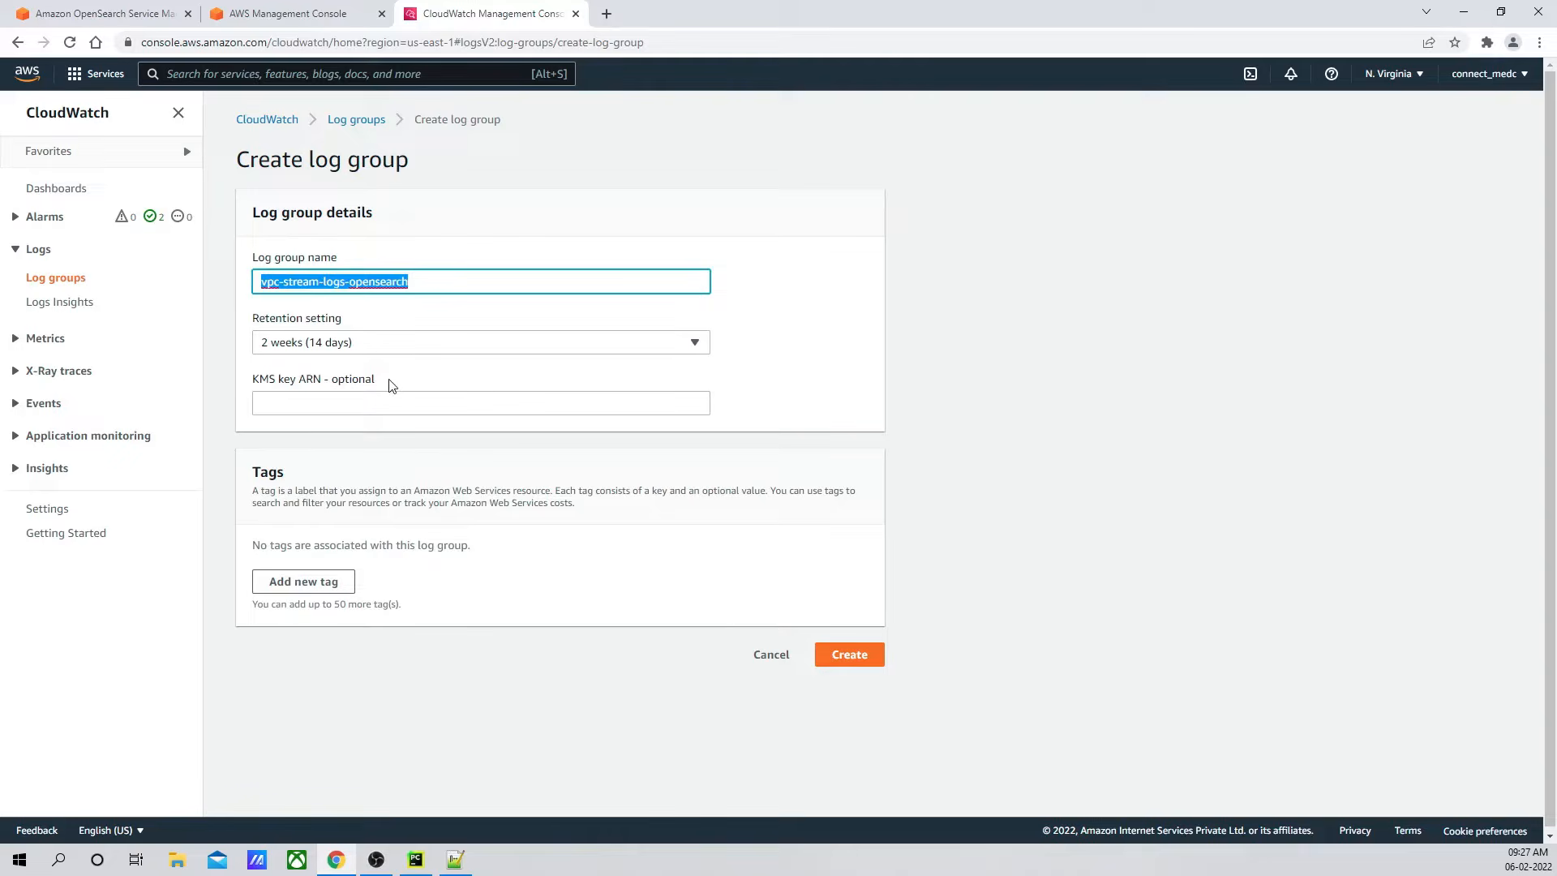
left_click(850, 667)
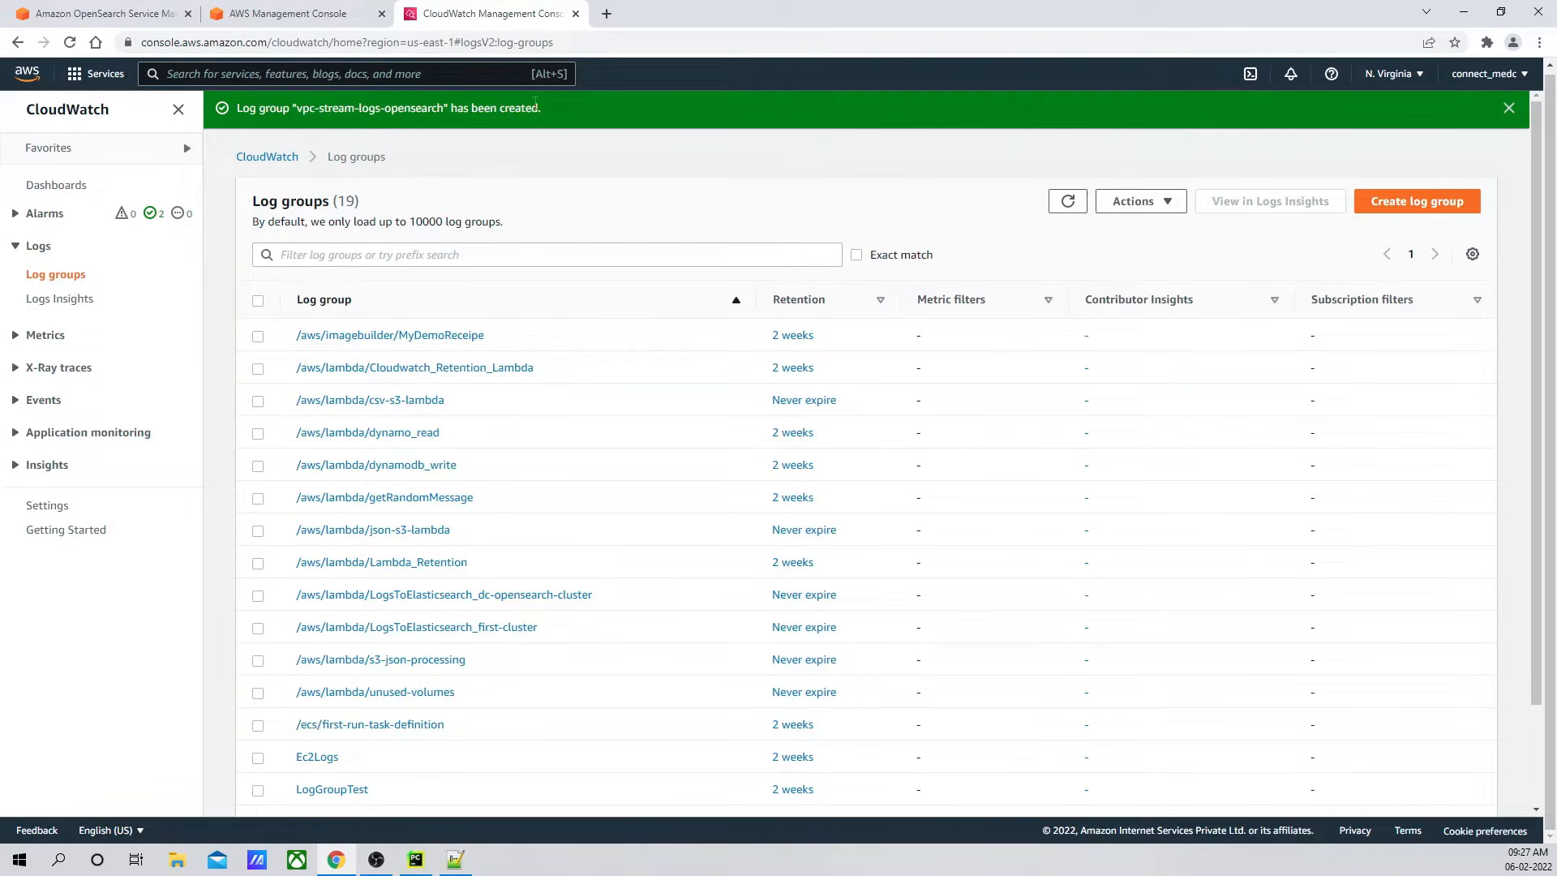
Step: Switch to the AWS Management Console home tab, search the services for VPC and open the VPC service
left_click(323, 17)
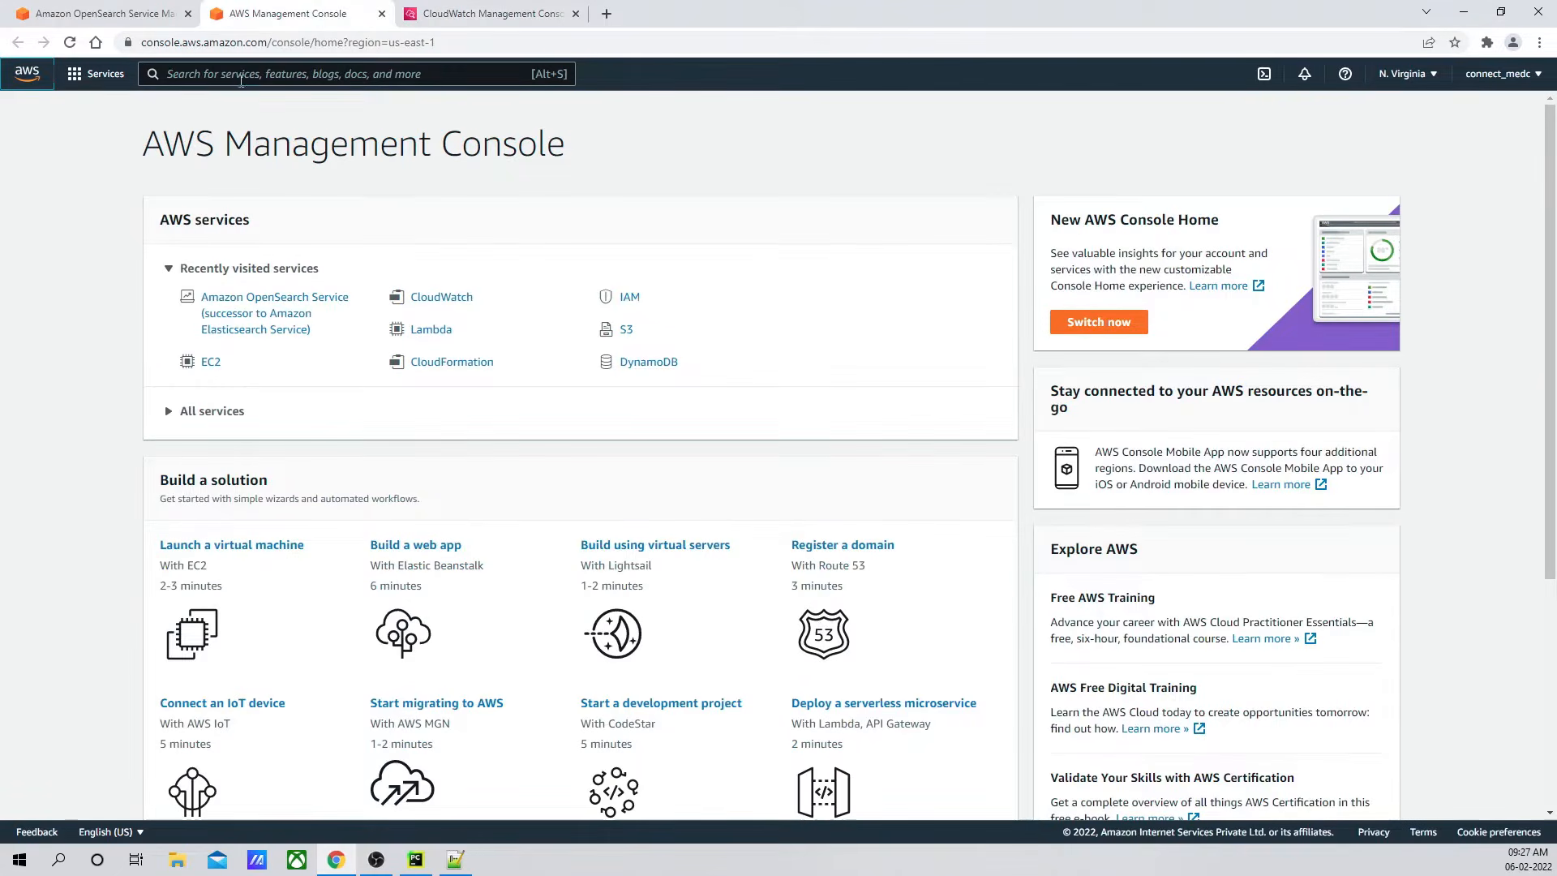
left_click(240, 79)
type("VPC")
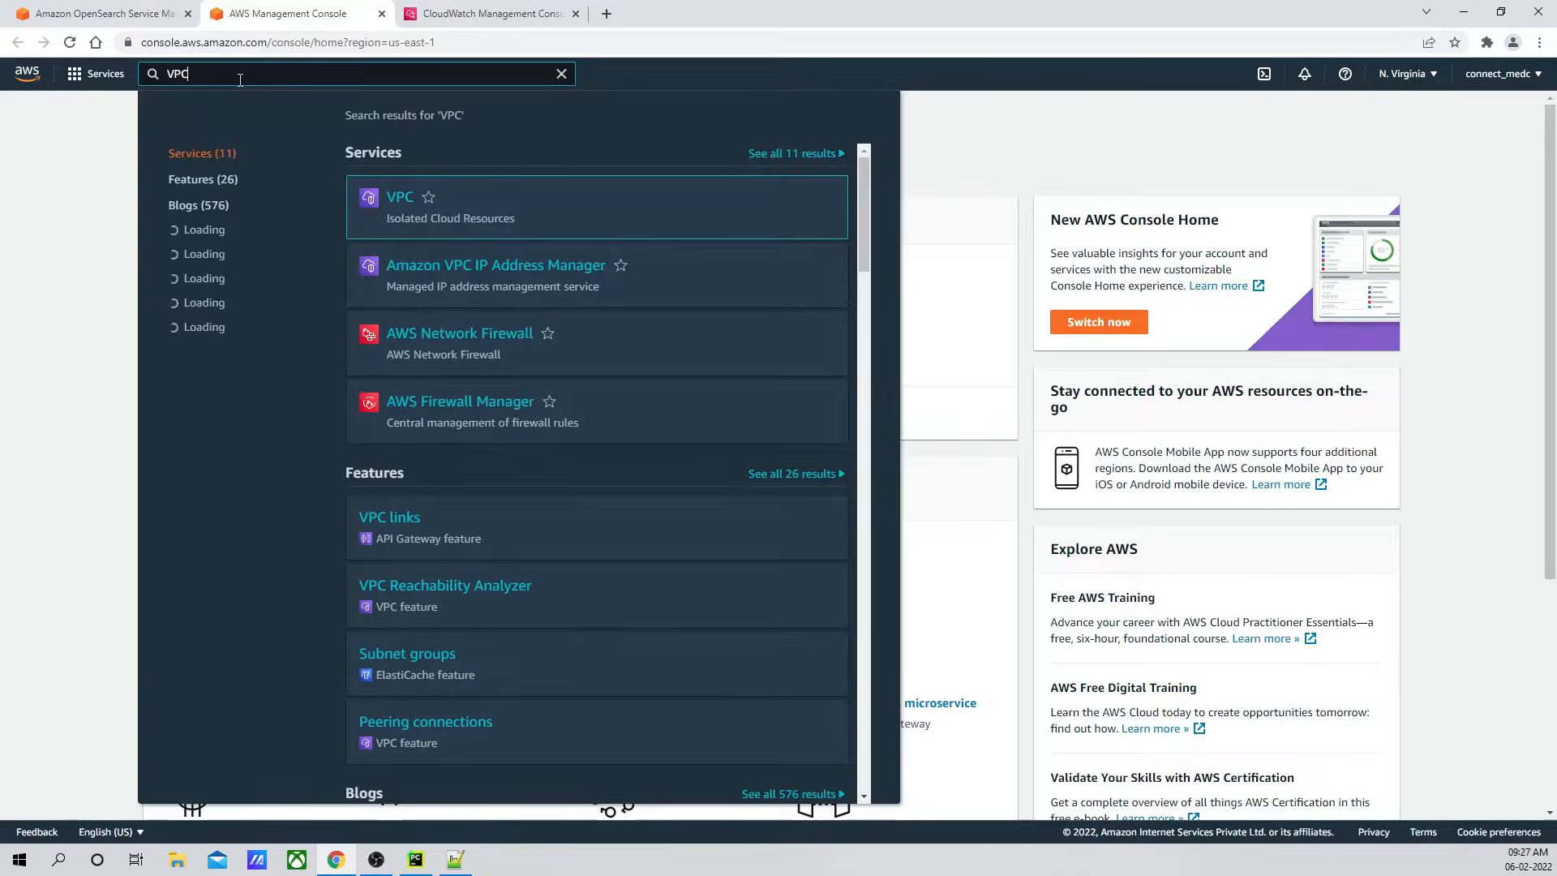
left_click(405, 204)
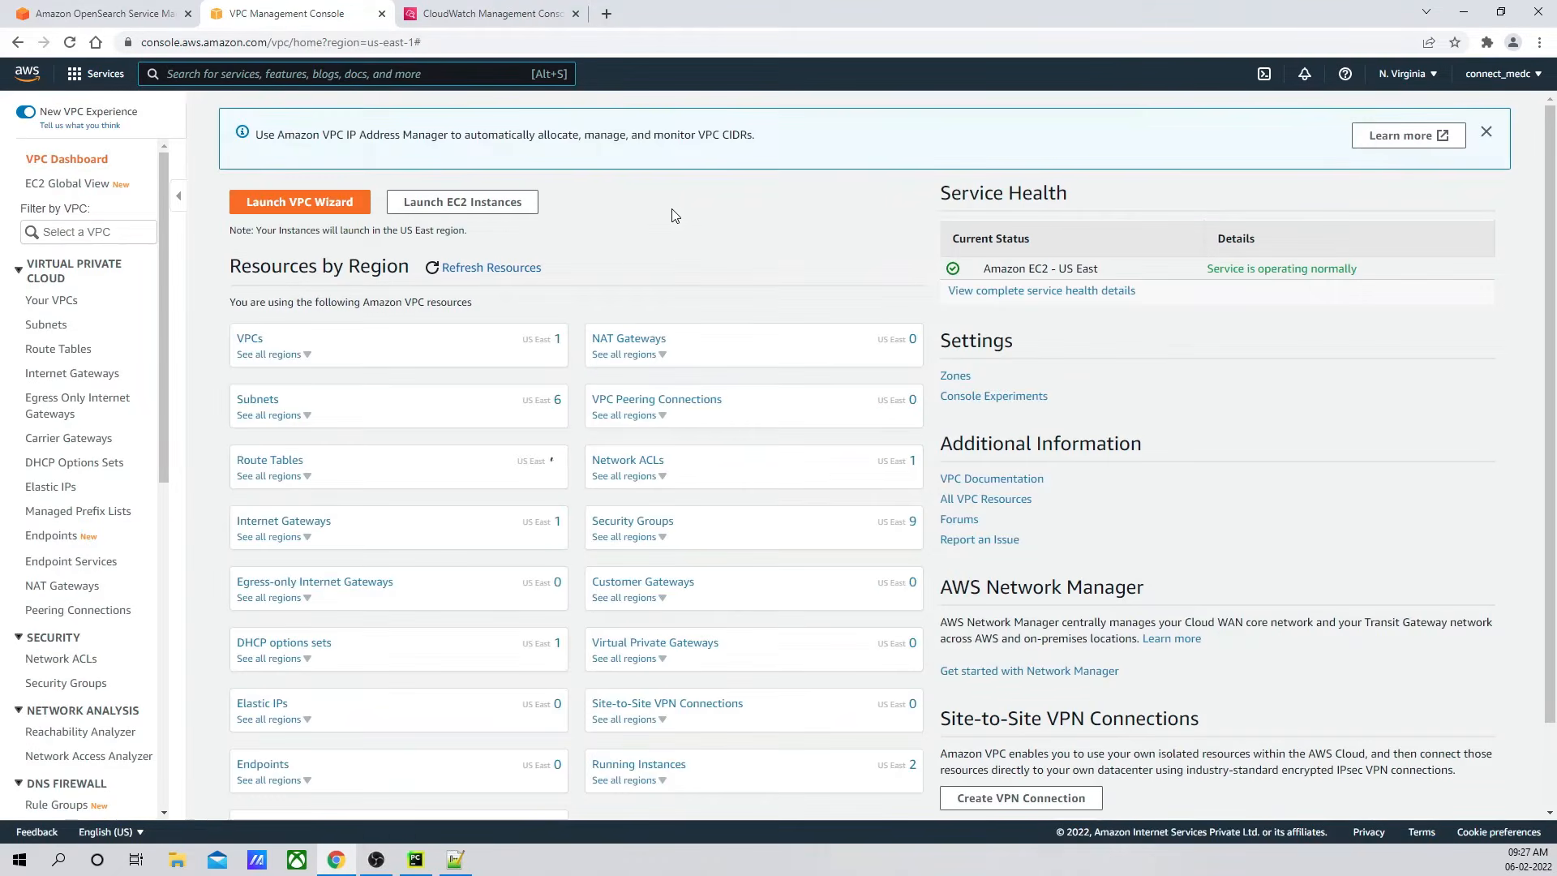
Step: Open the details of vpc-78713102 and start creating a flow log for it
left_click(249, 341)
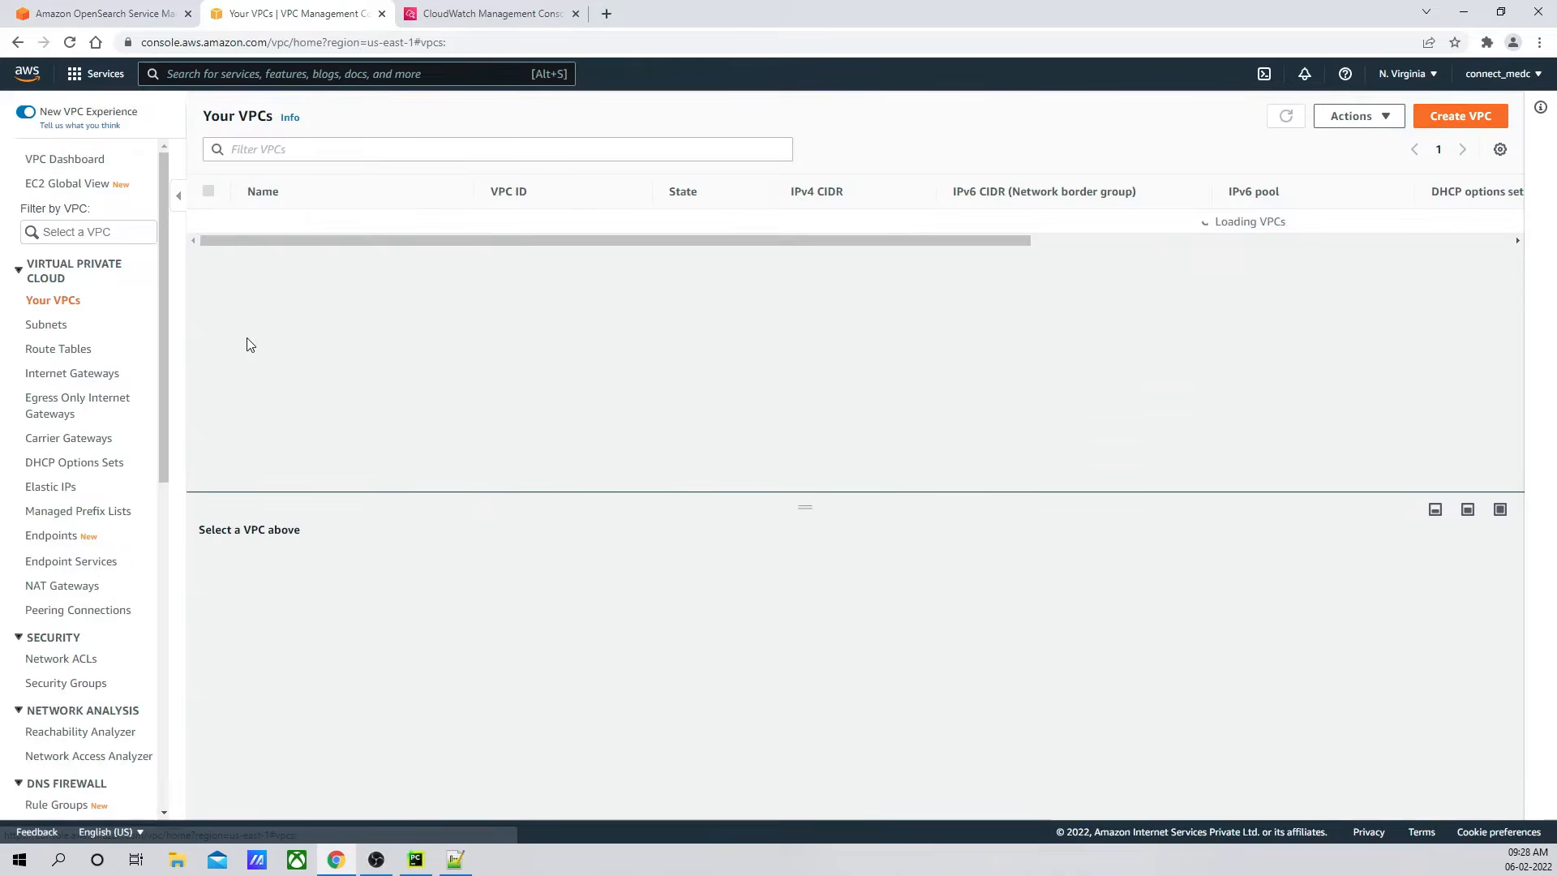
left_click(537, 222)
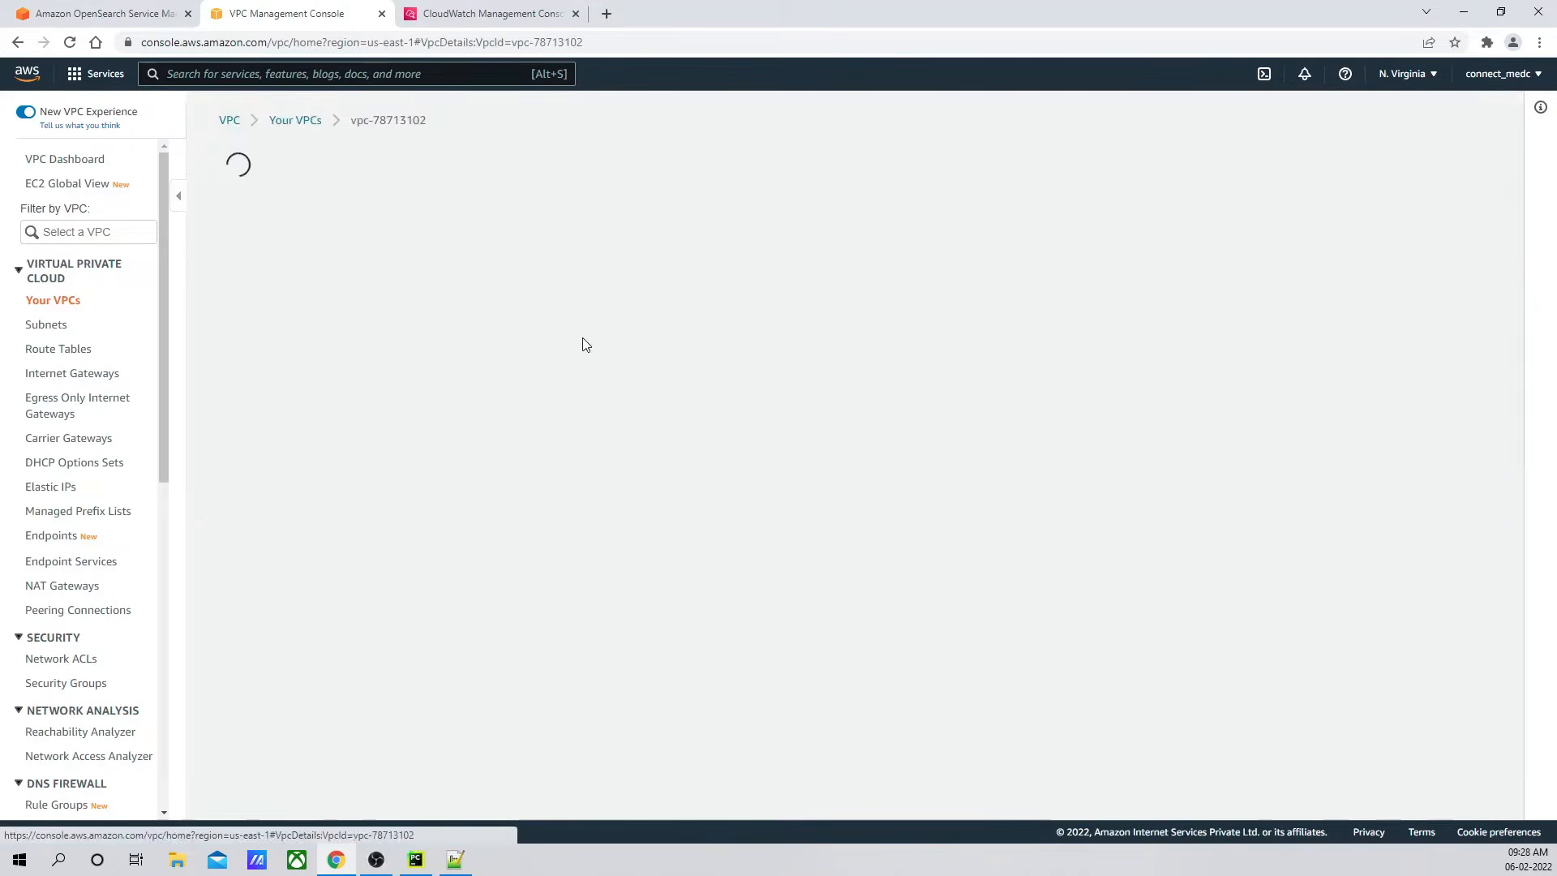
scroll(442, 376, "down", 1)
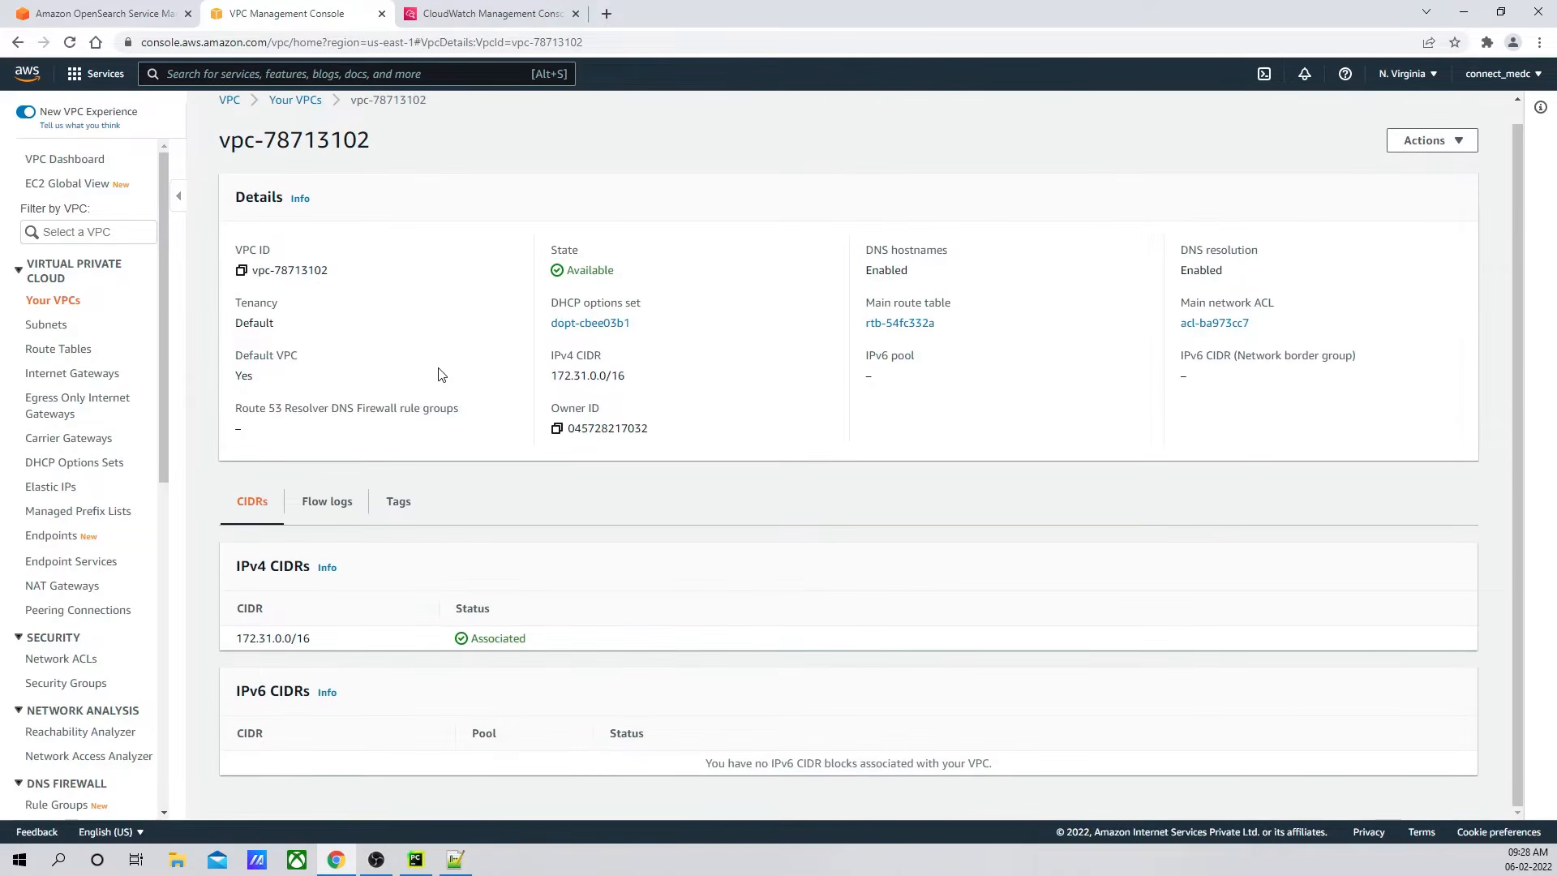
scroll(443, 371, "up", 1)
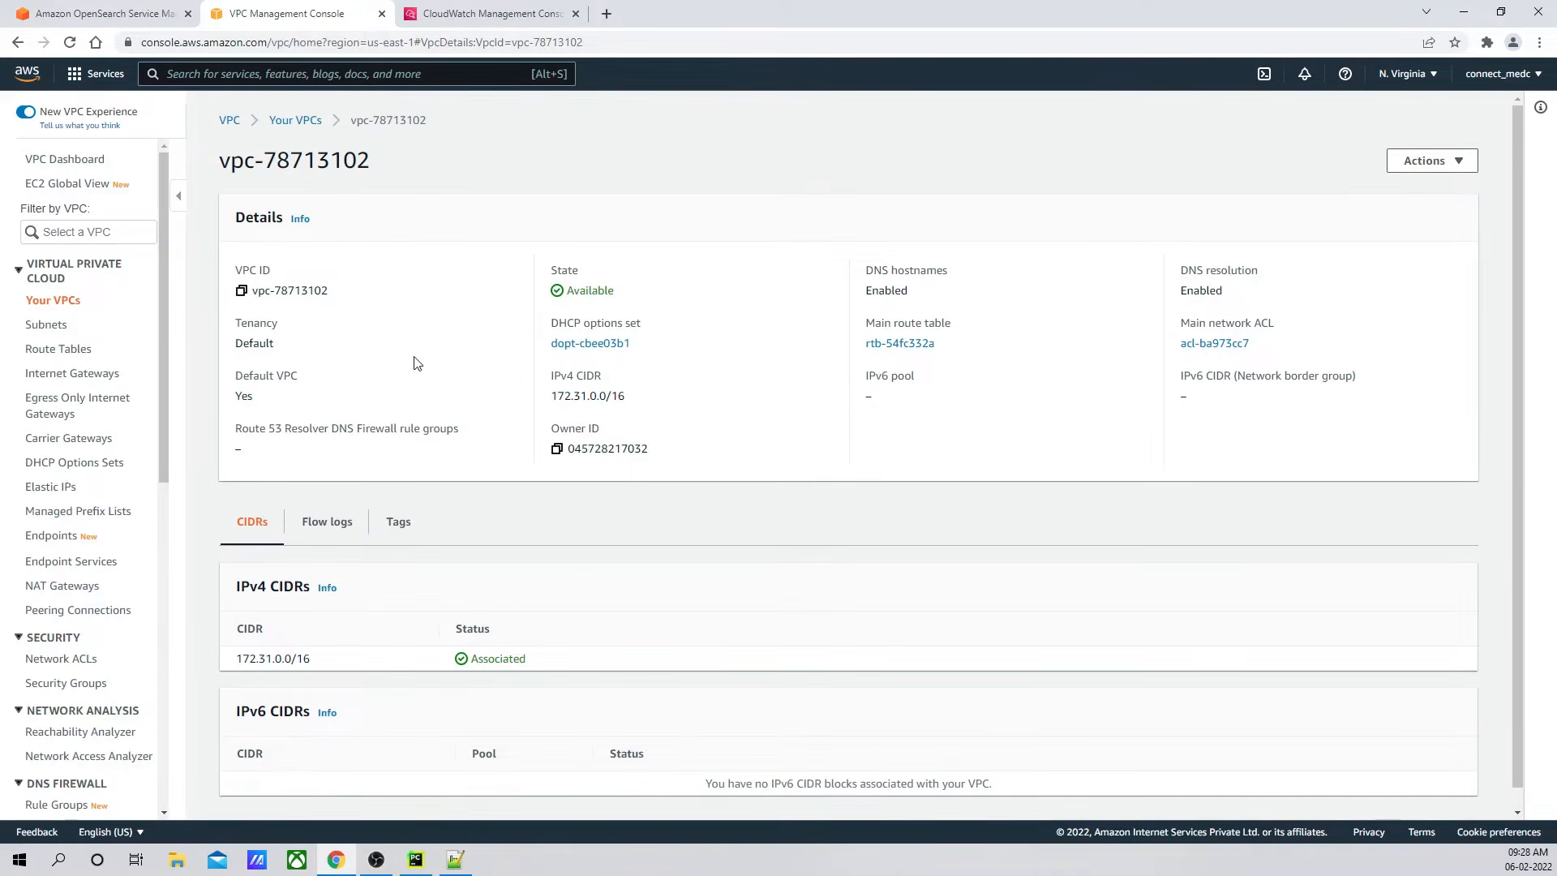
left_click(334, 533)
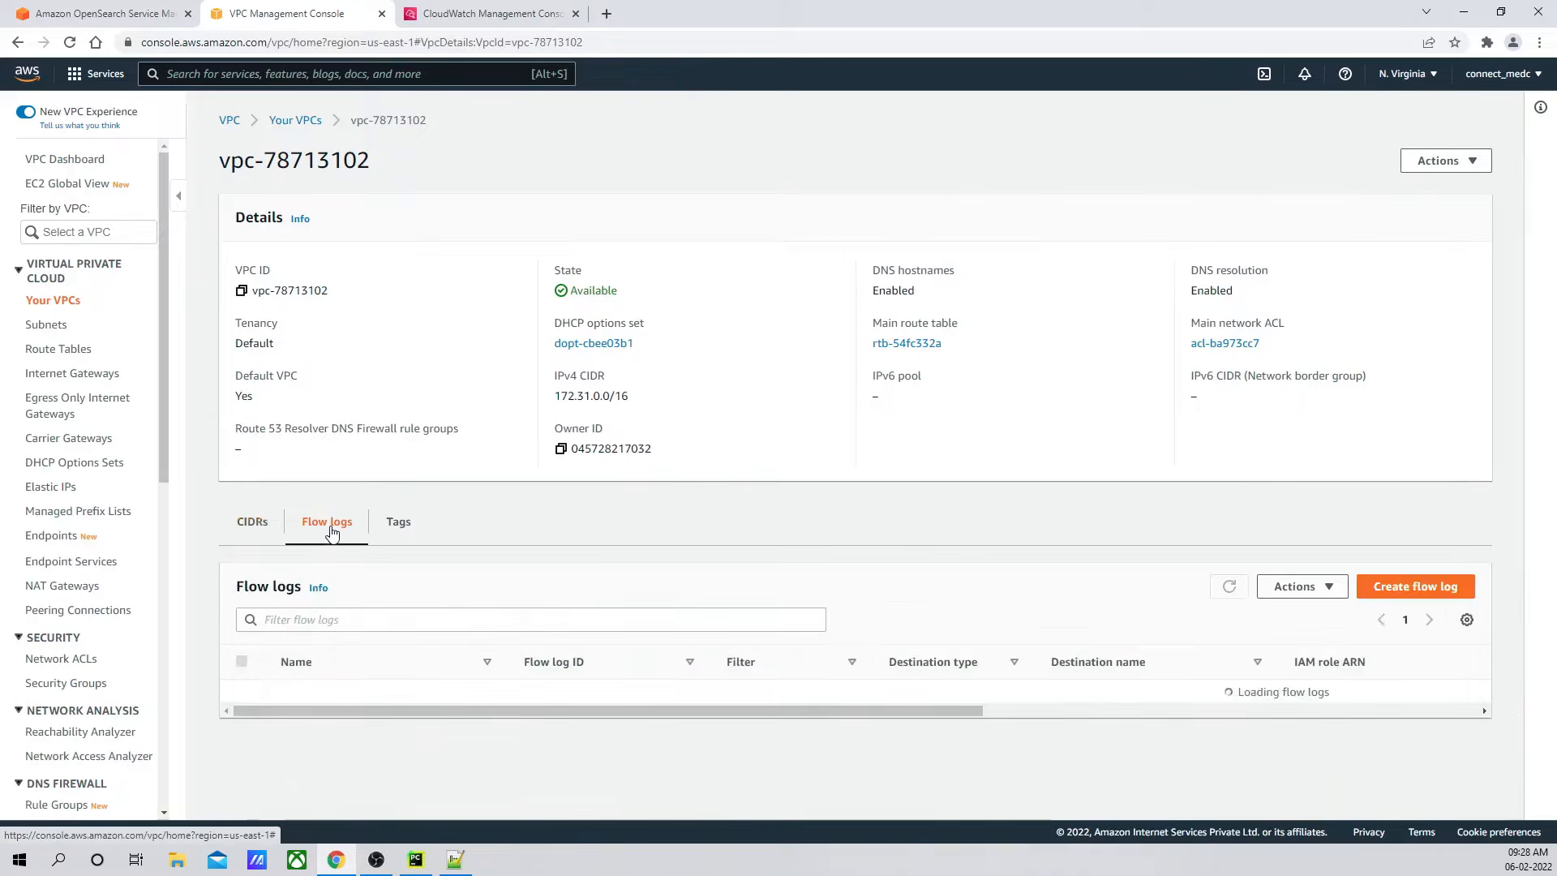
left_click(1412, 600)
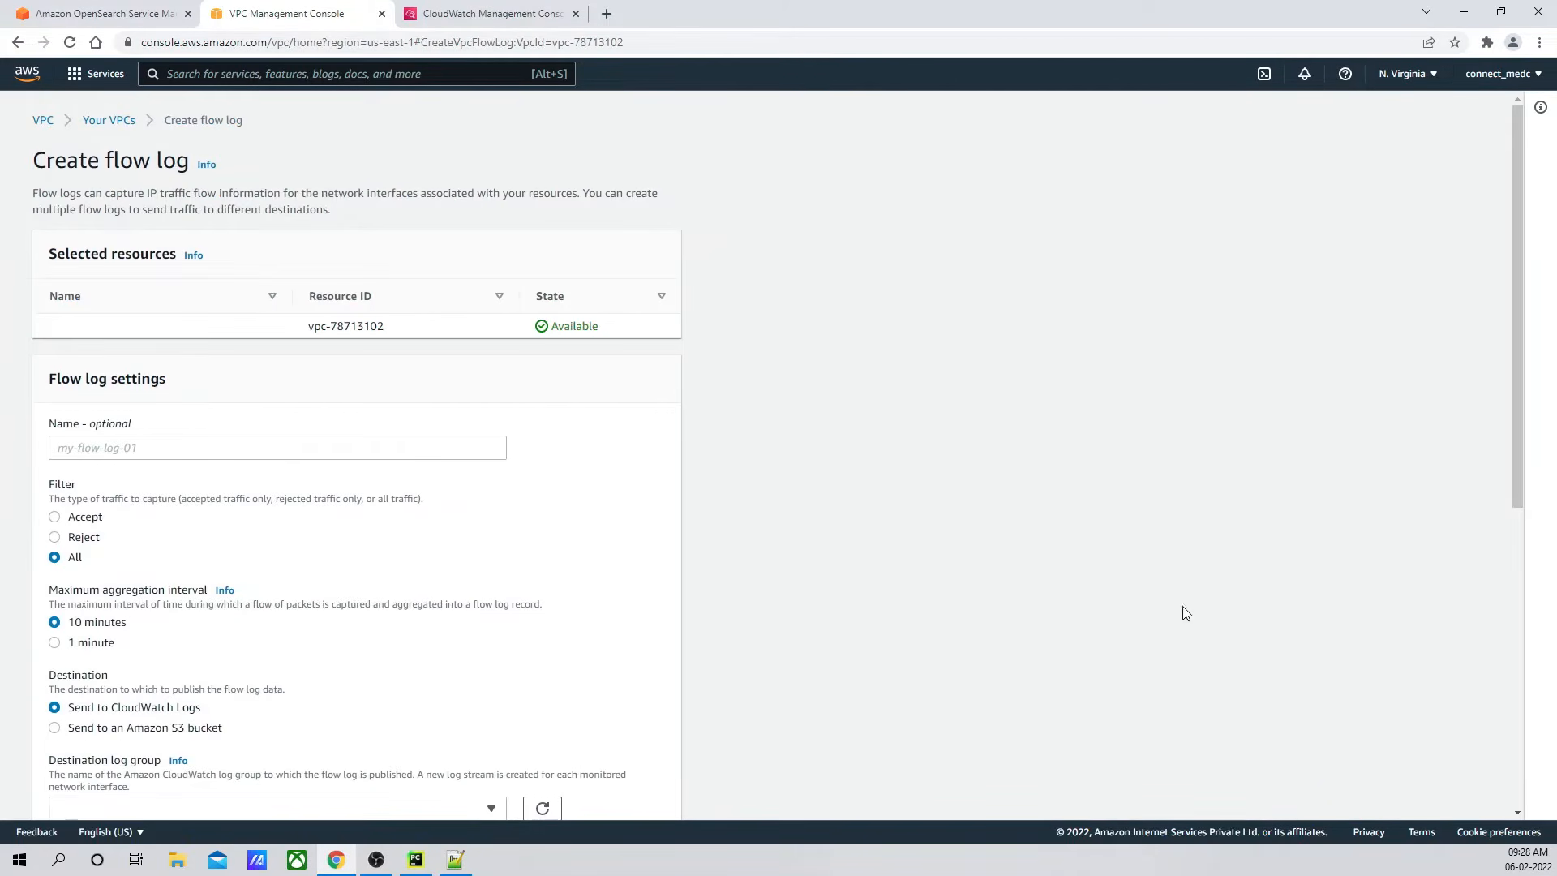
Step: Name the flow log opensearch-flow-log and set its maximum aggregation interval to 1 minute
left_click(94, 449)
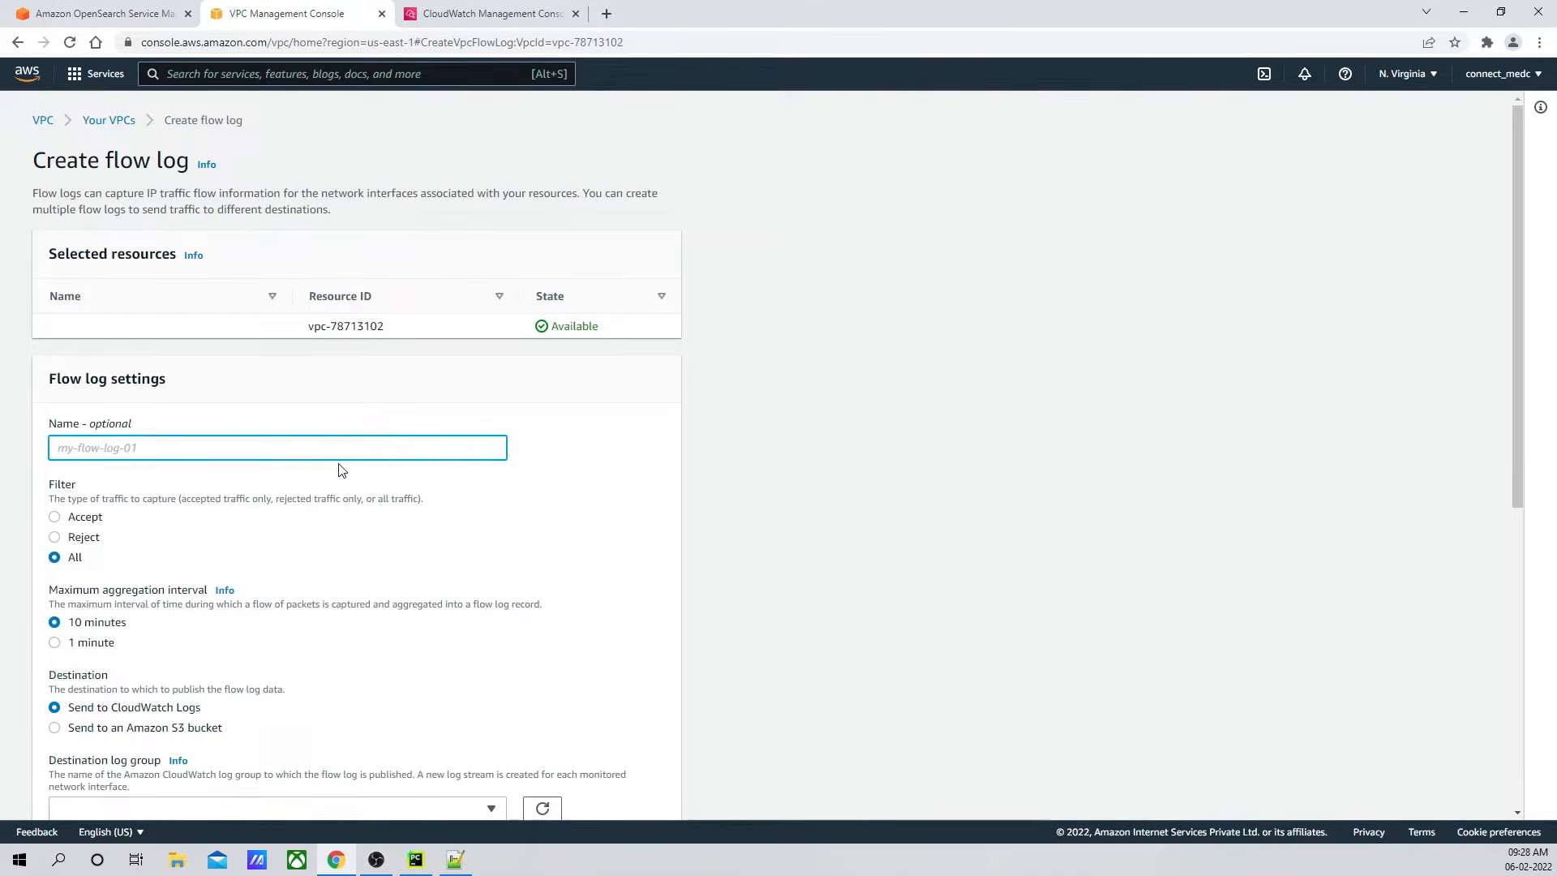
type("opensearch-flow-log")
scroll(324, 470, "down", 3)
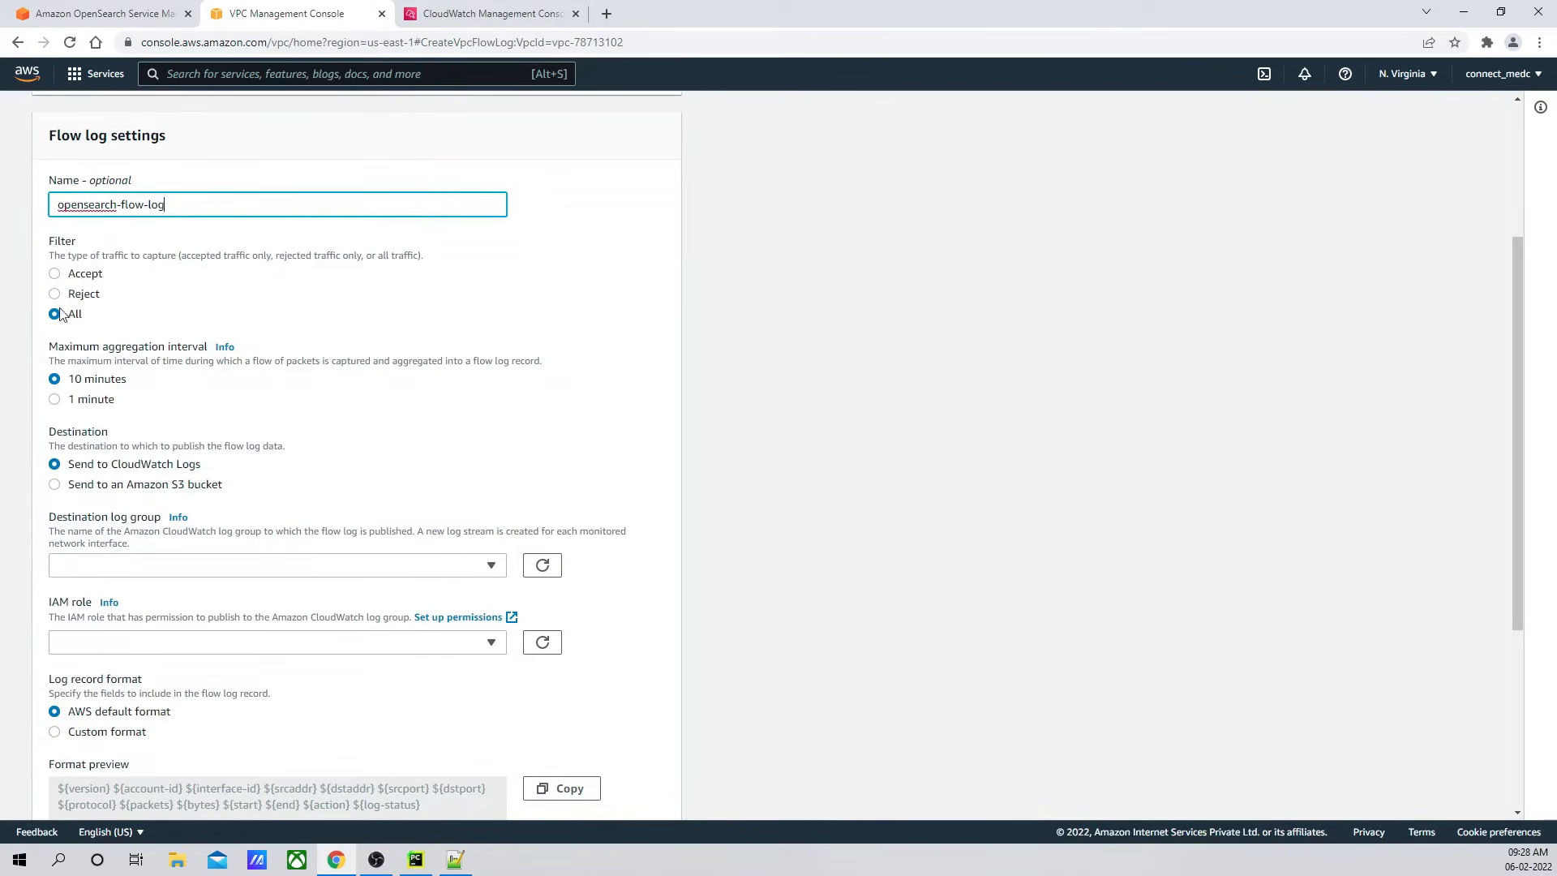
left_click(53, 401)
Step: Set the flow log's destination log group to vpc-stream-logs-opensearch using the copied name
scroll(352, 435, "down", 2)
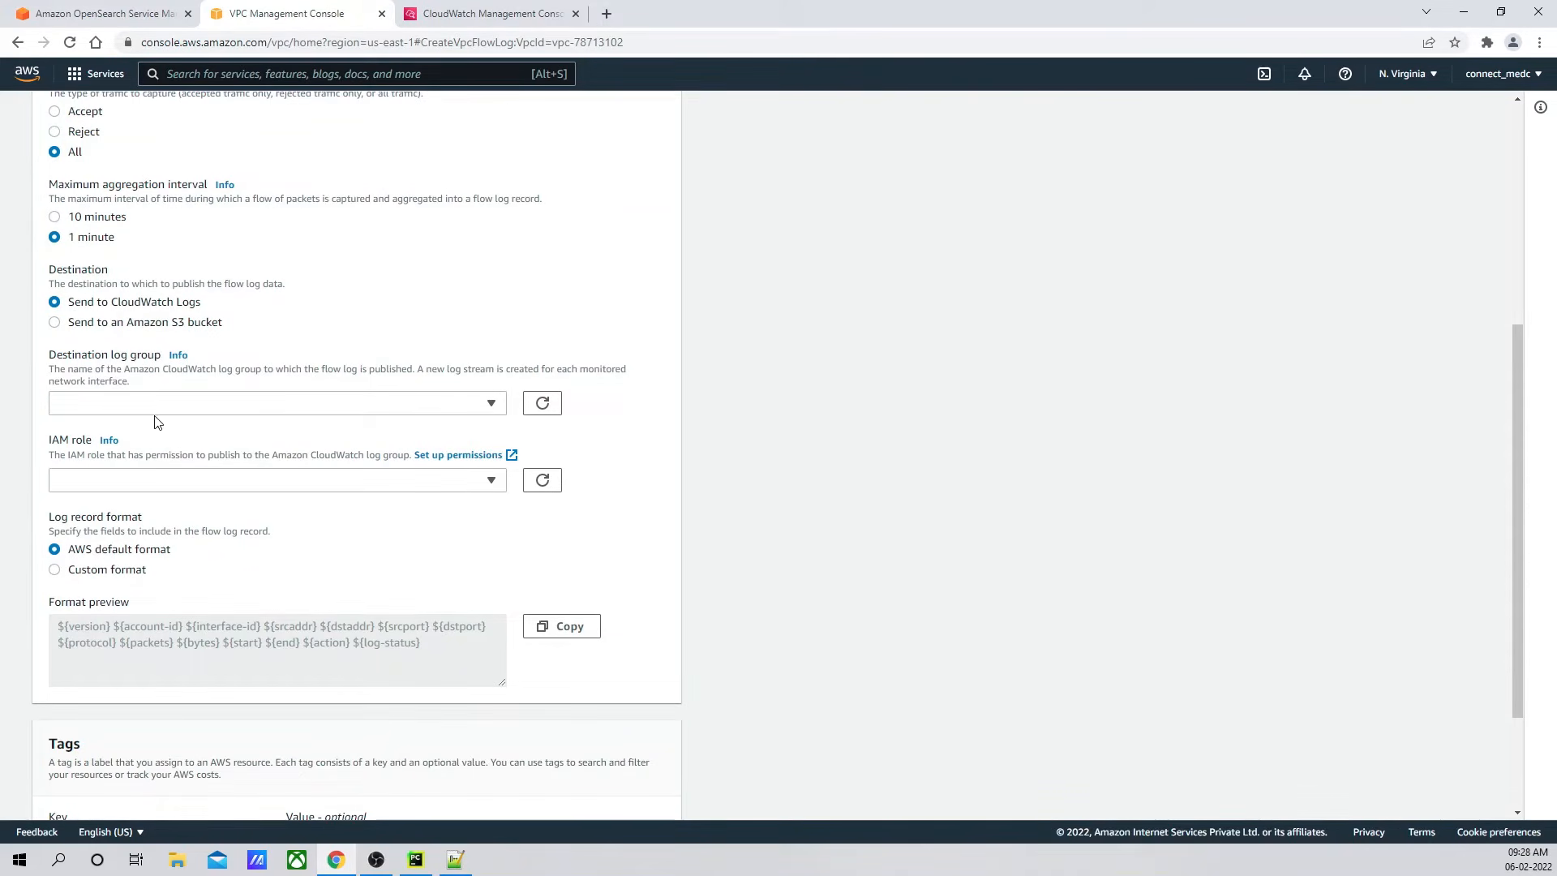
left_click(130, 406)
key("ctrl+v")
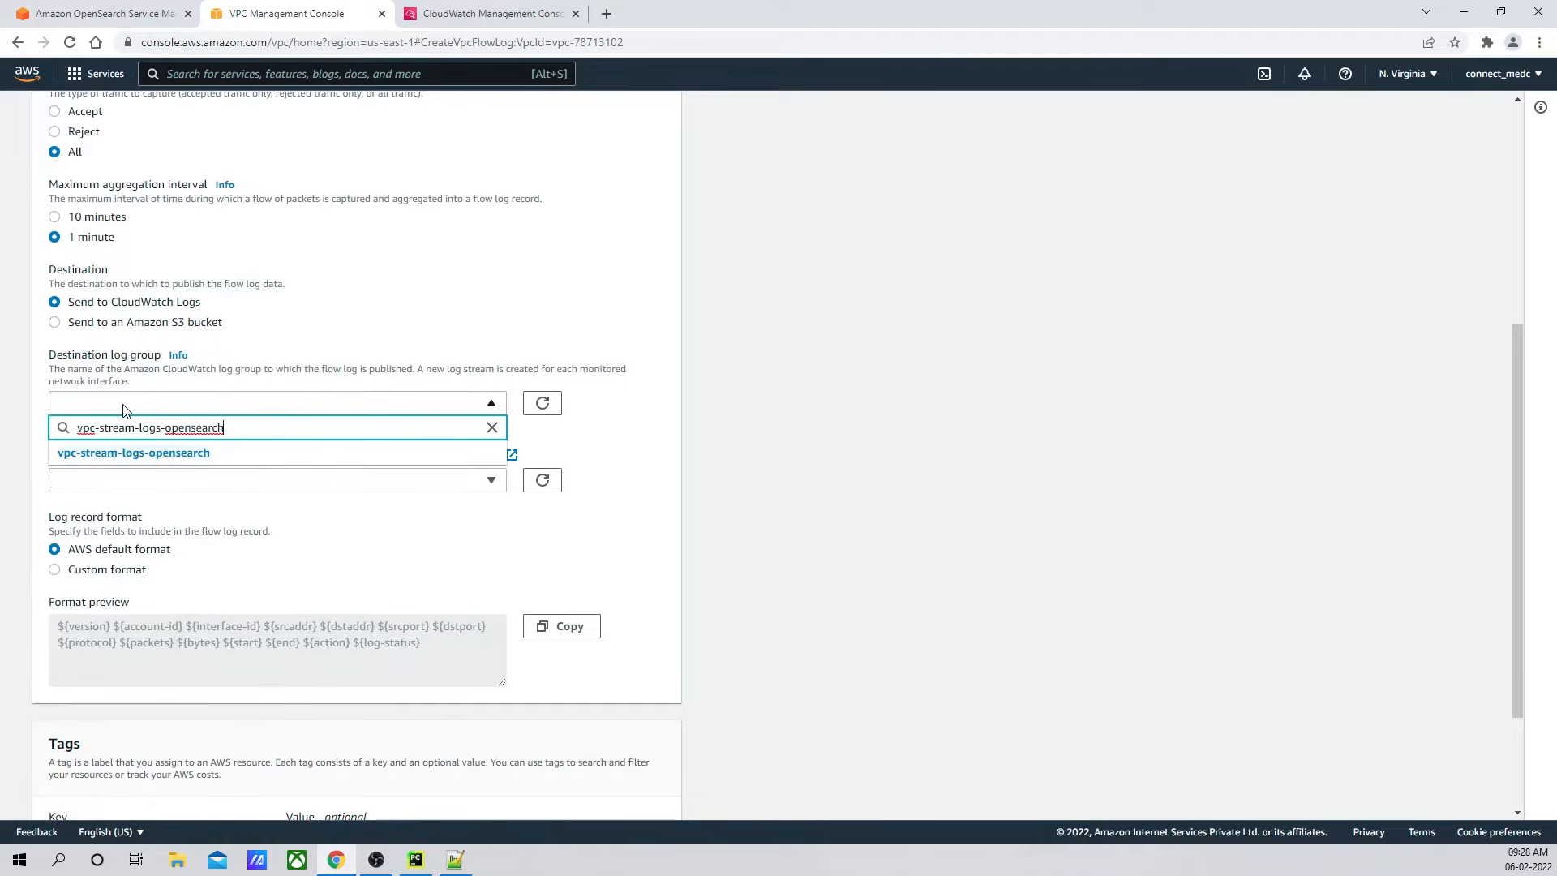
left_click(179, 452)
scroll(386, 412, "down", 1)
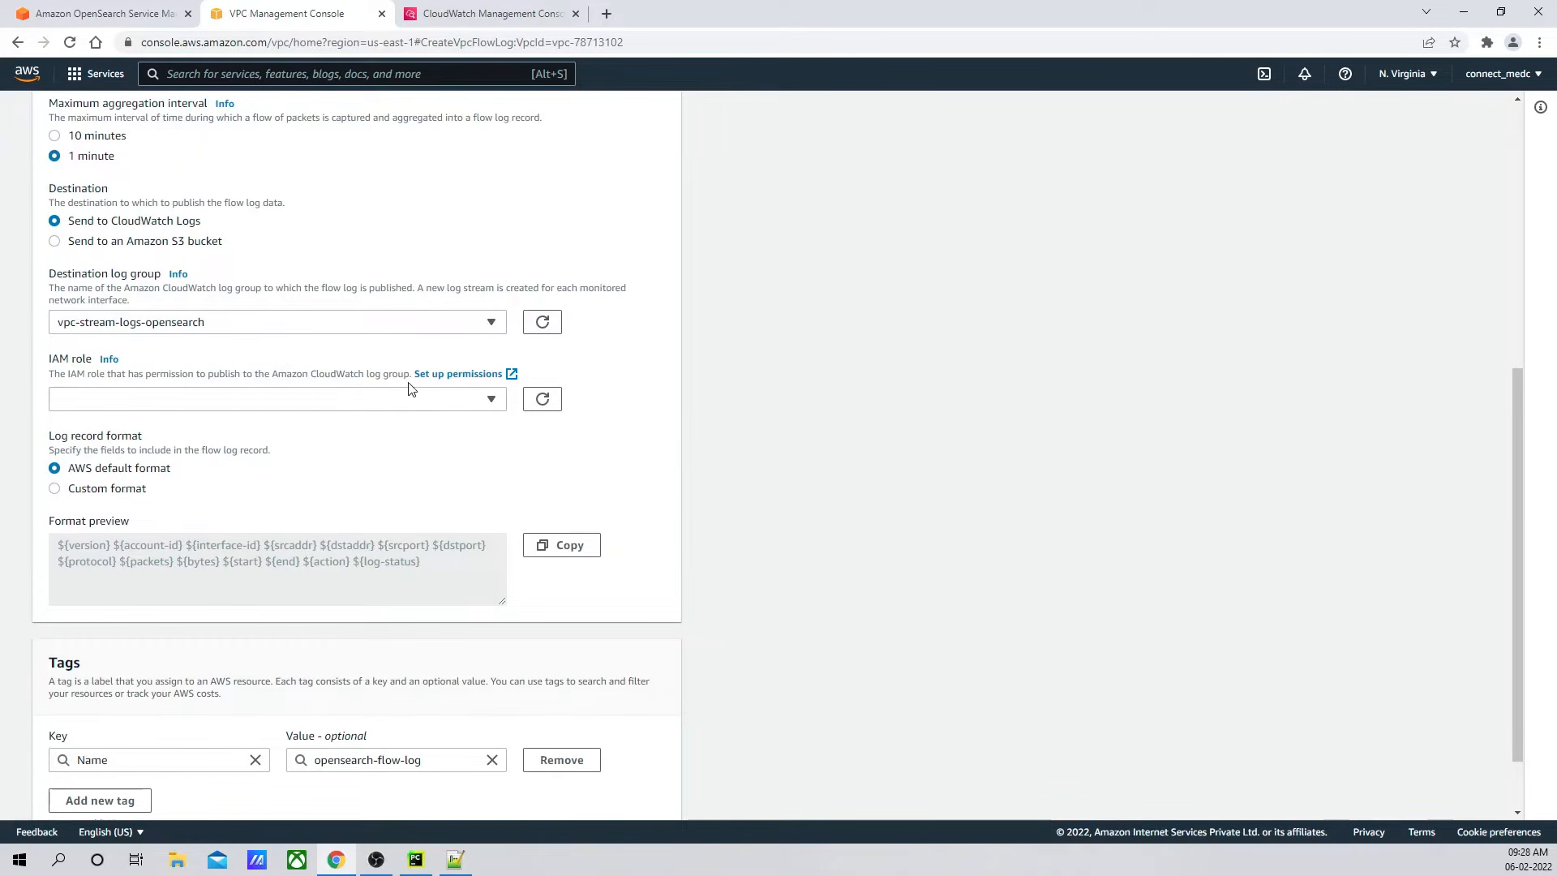
scroll(344, 477, "down", 1)
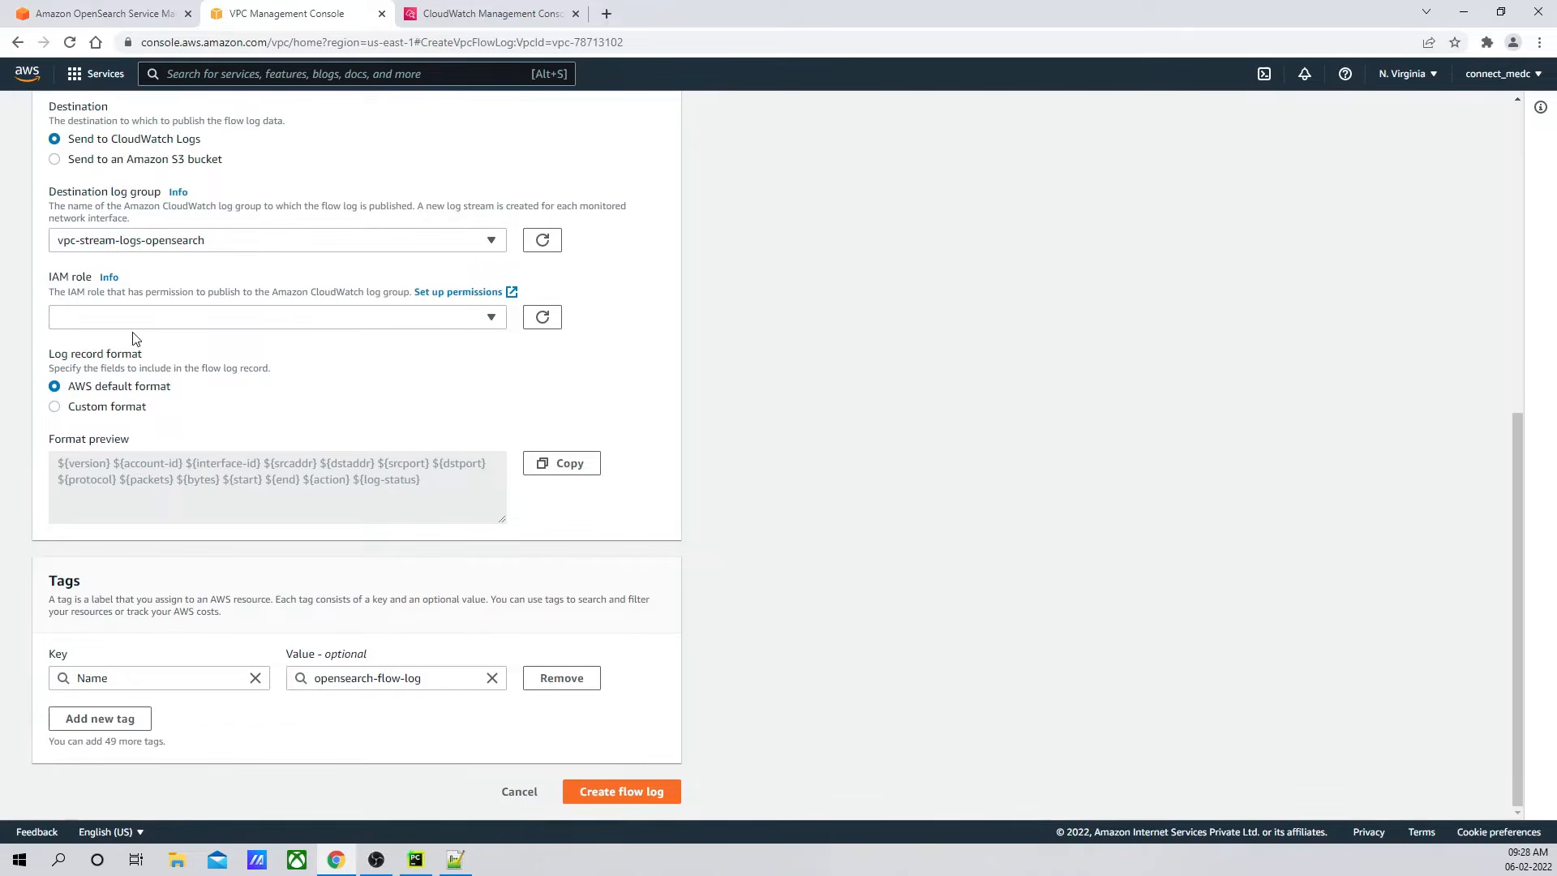
left_click(491, 318)
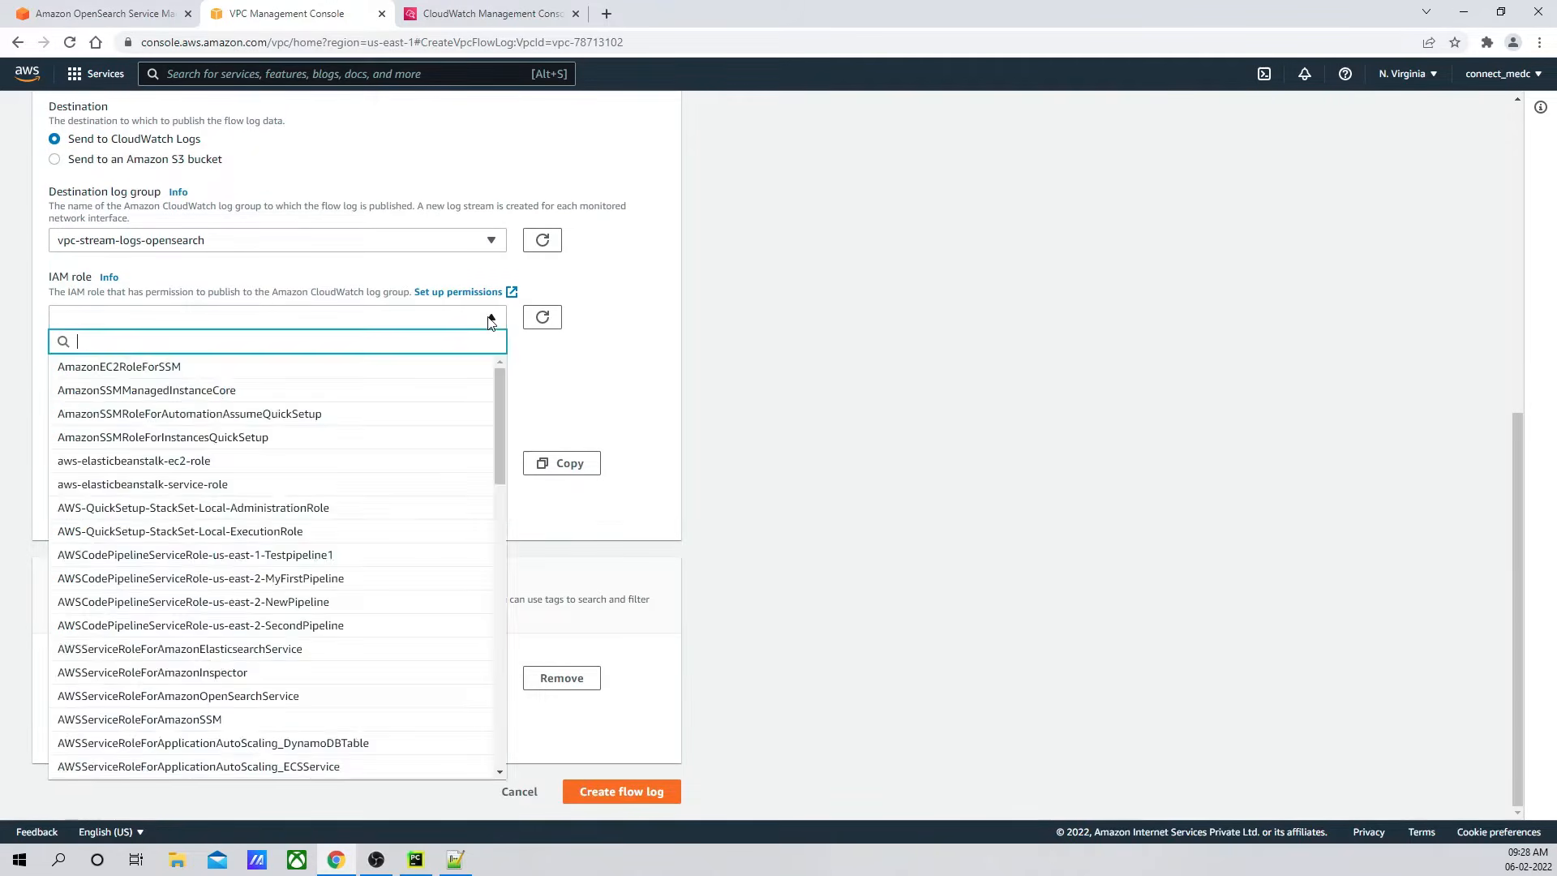
left_click(491, 319)
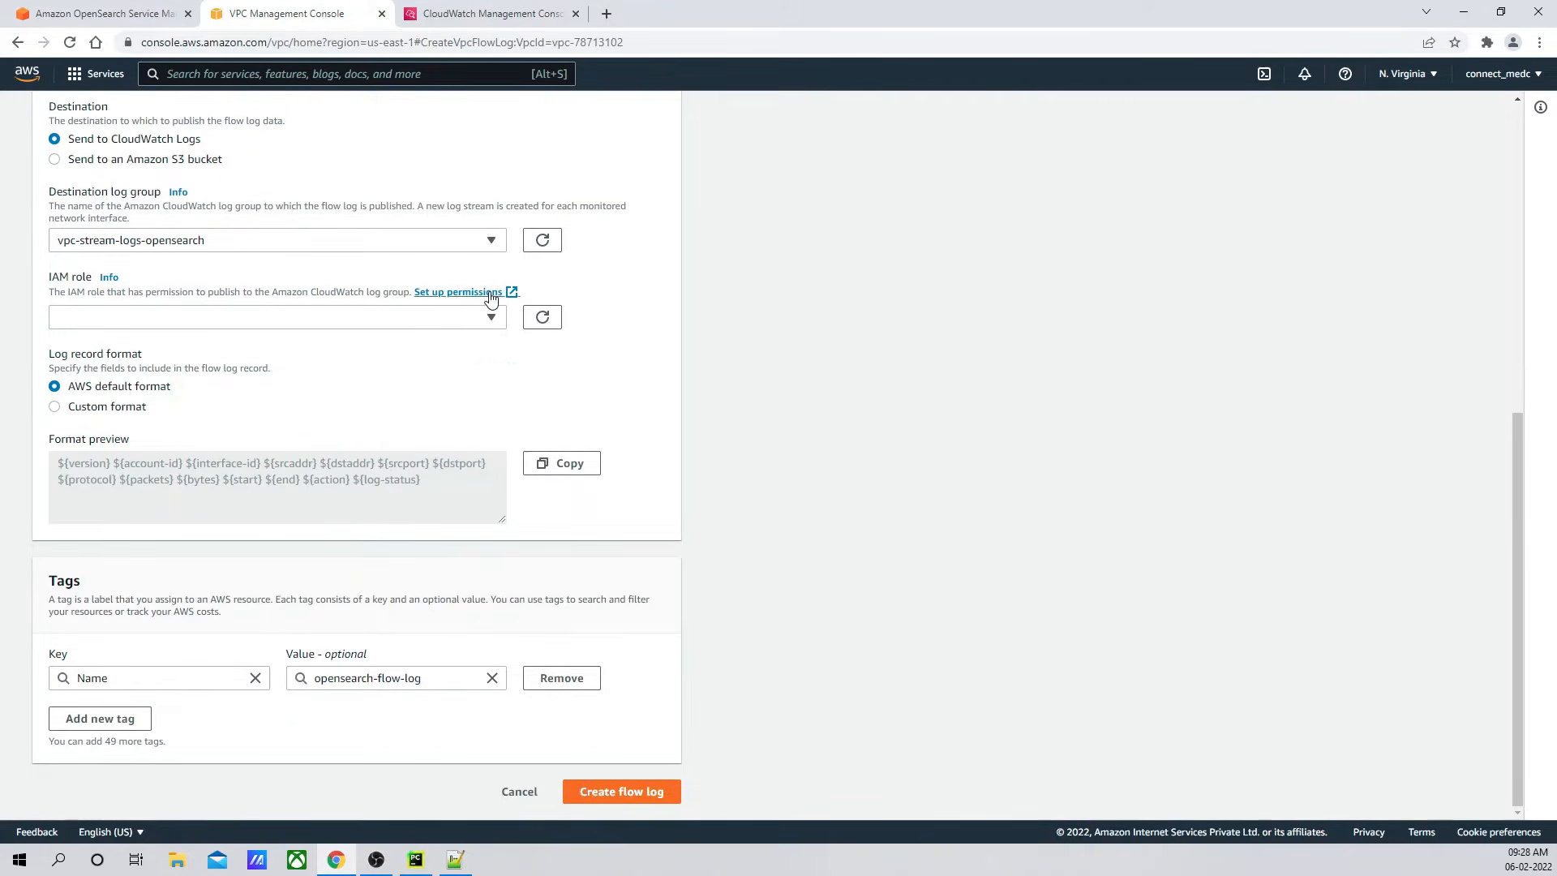
left_click(491, 293)
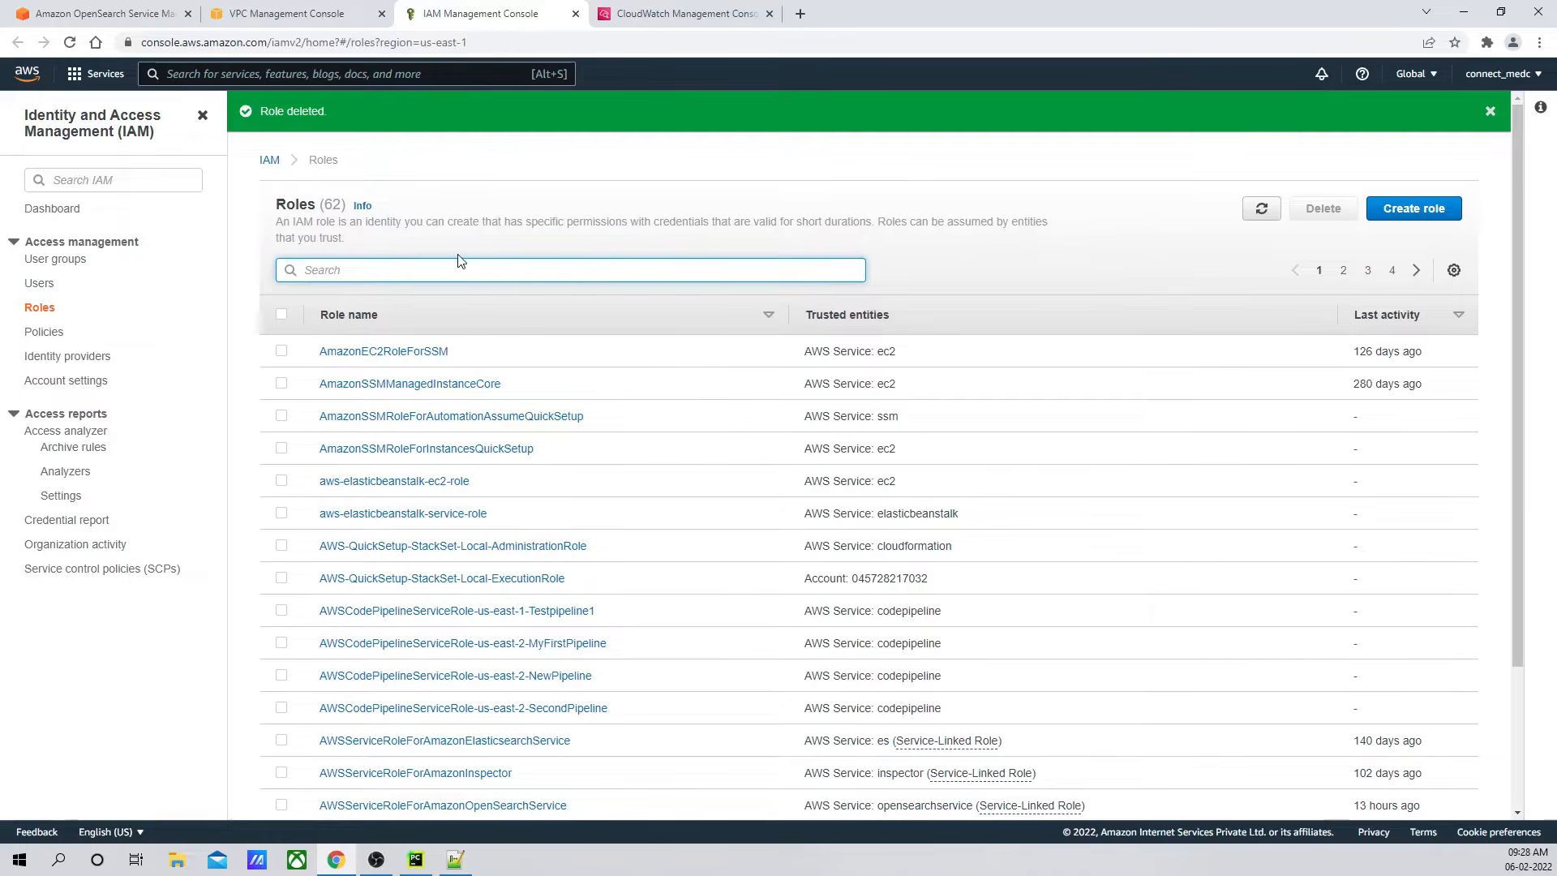
left_click(576, 14)
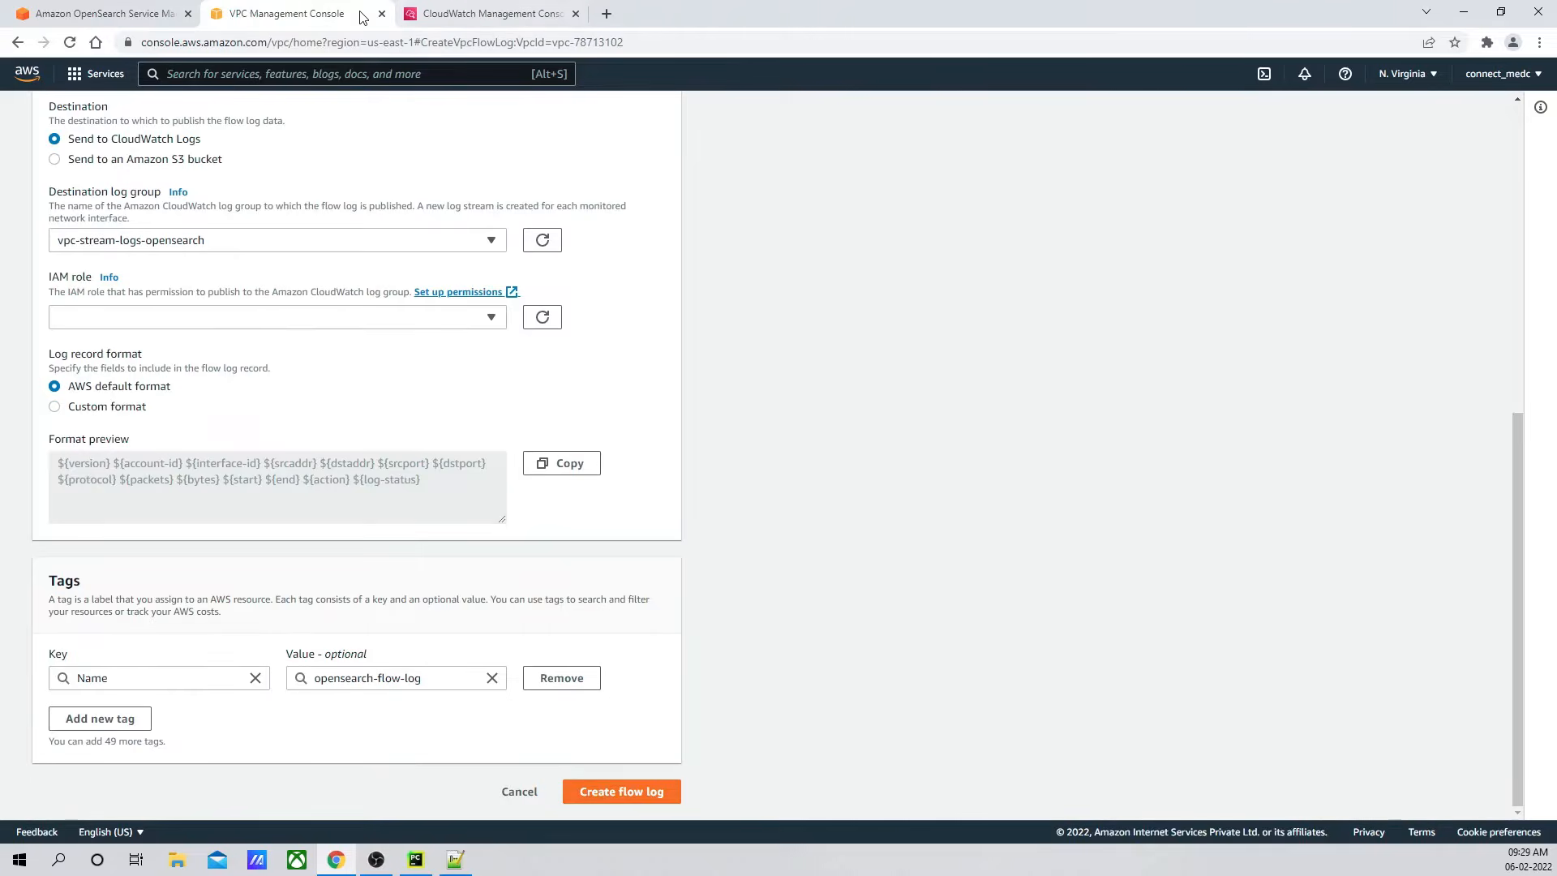
Step: Open the permission setup for the flow log's IAM role and start a new AWS service role with the EC2 use case
left_click(491, 292)
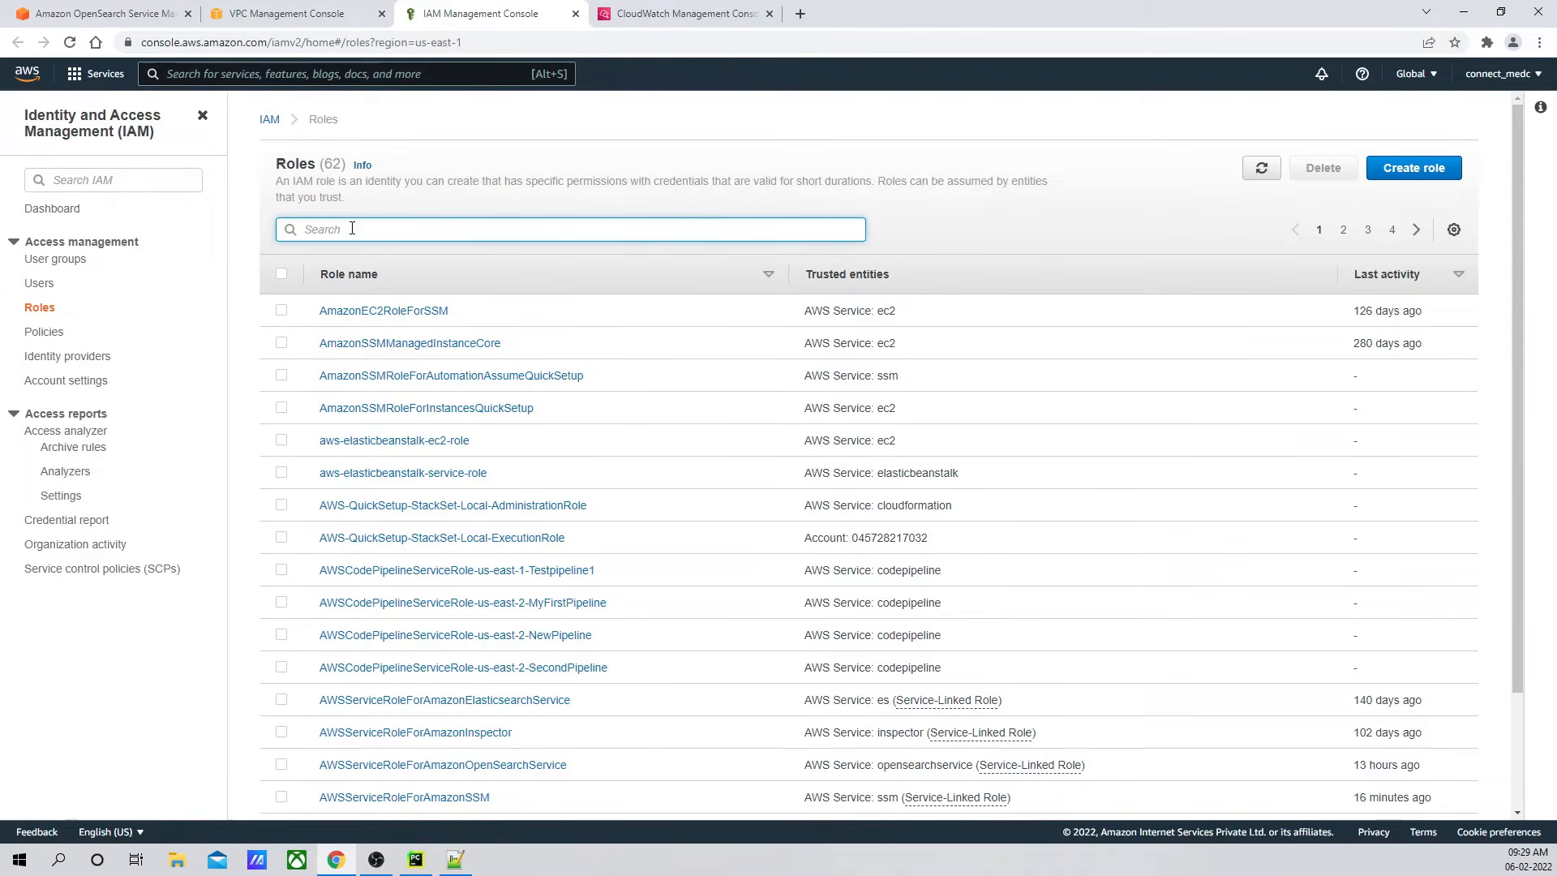
left_click(1428, 169)
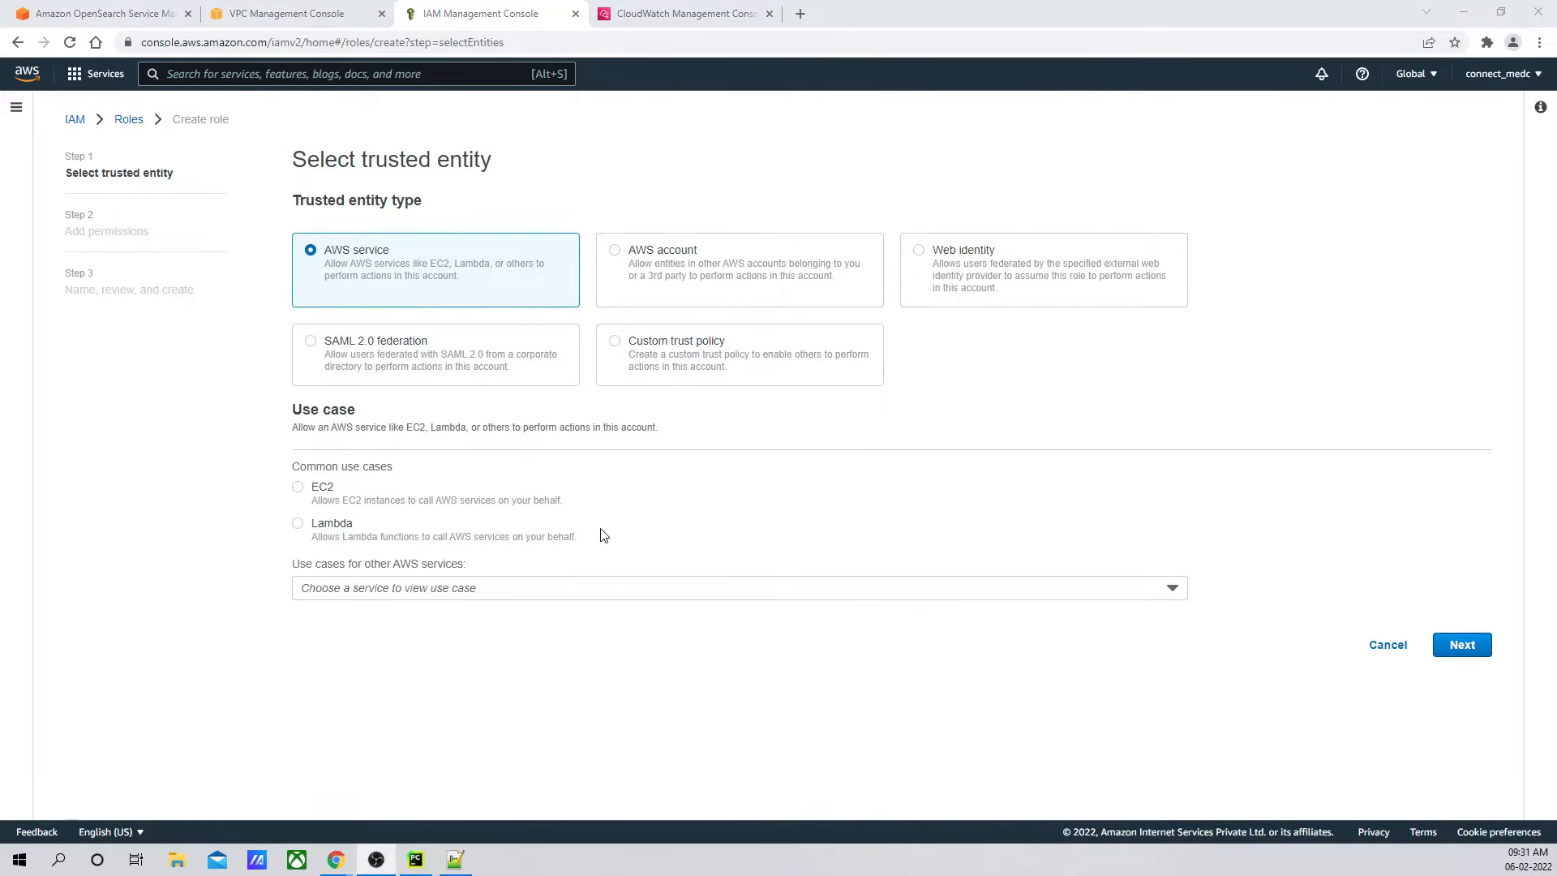
left_click(299, 488)
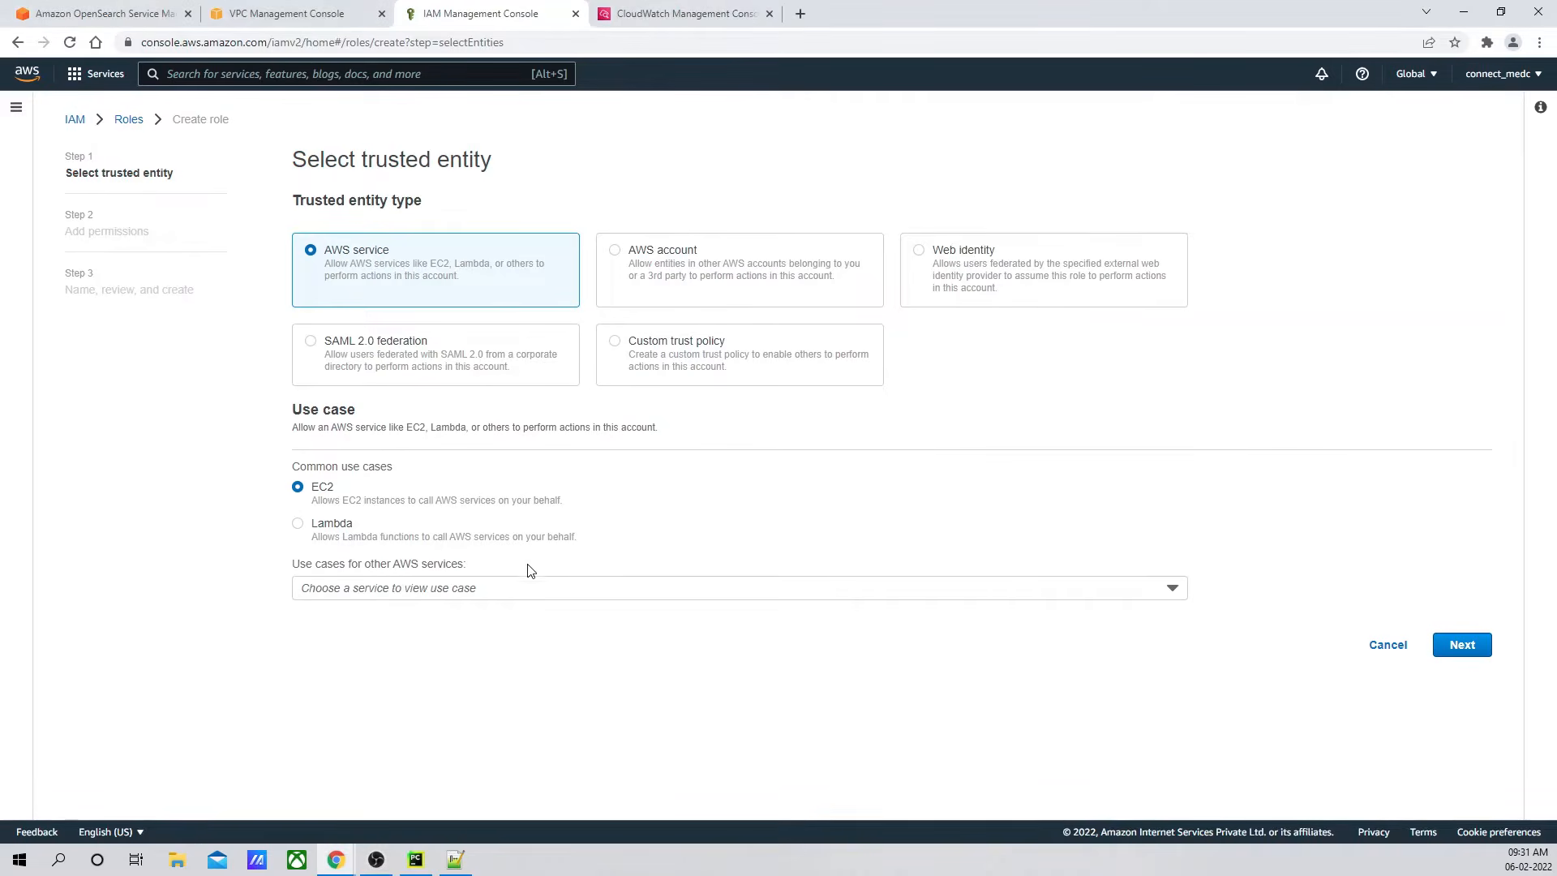
left_click(1173, 590)
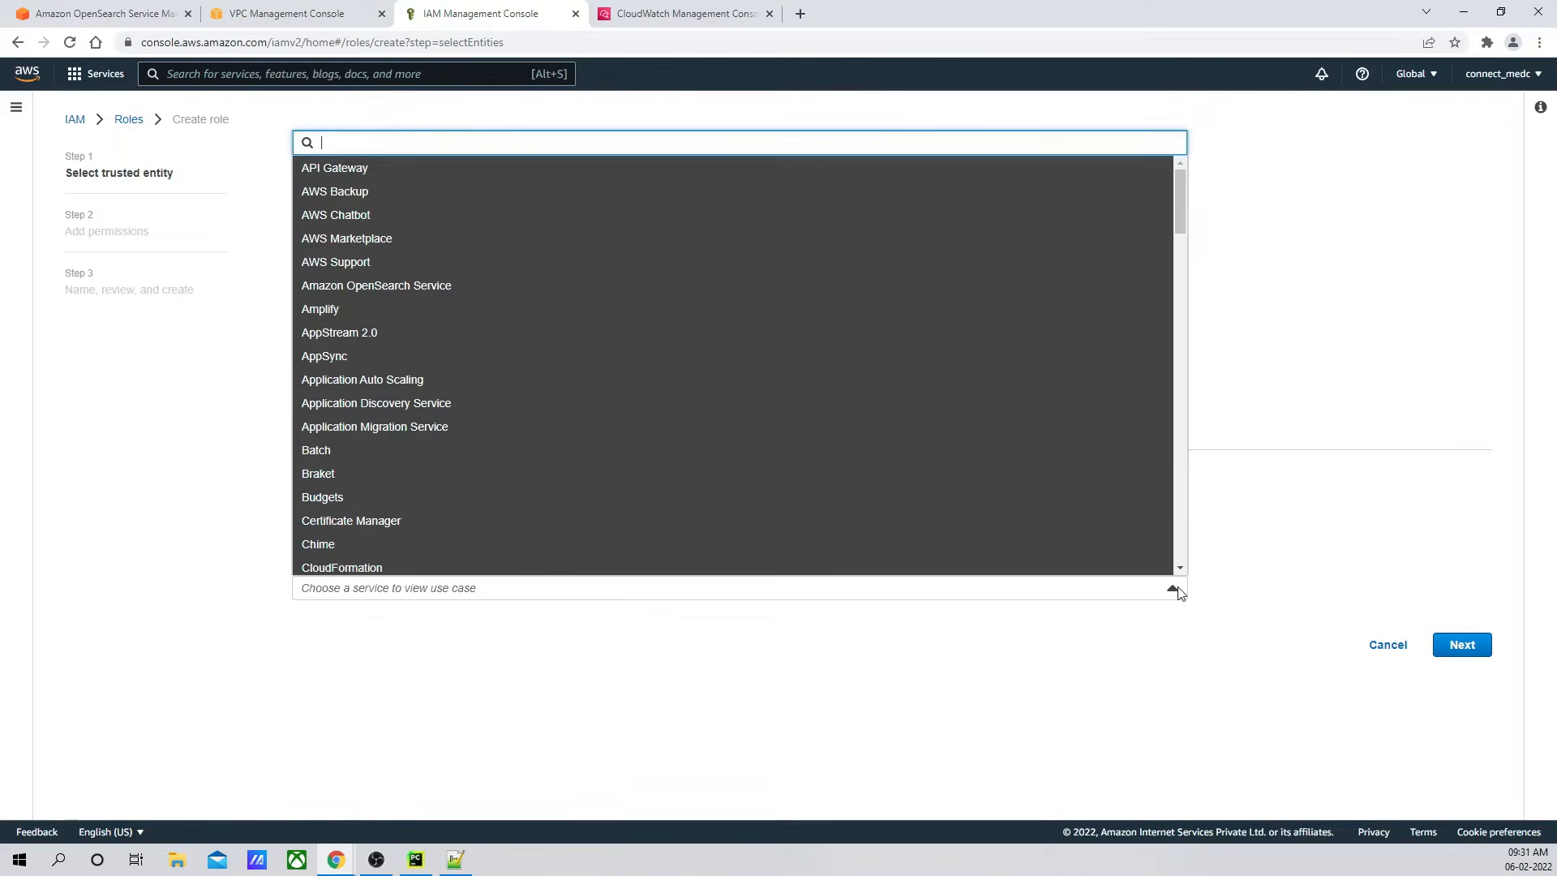
left_click(1174, 590)
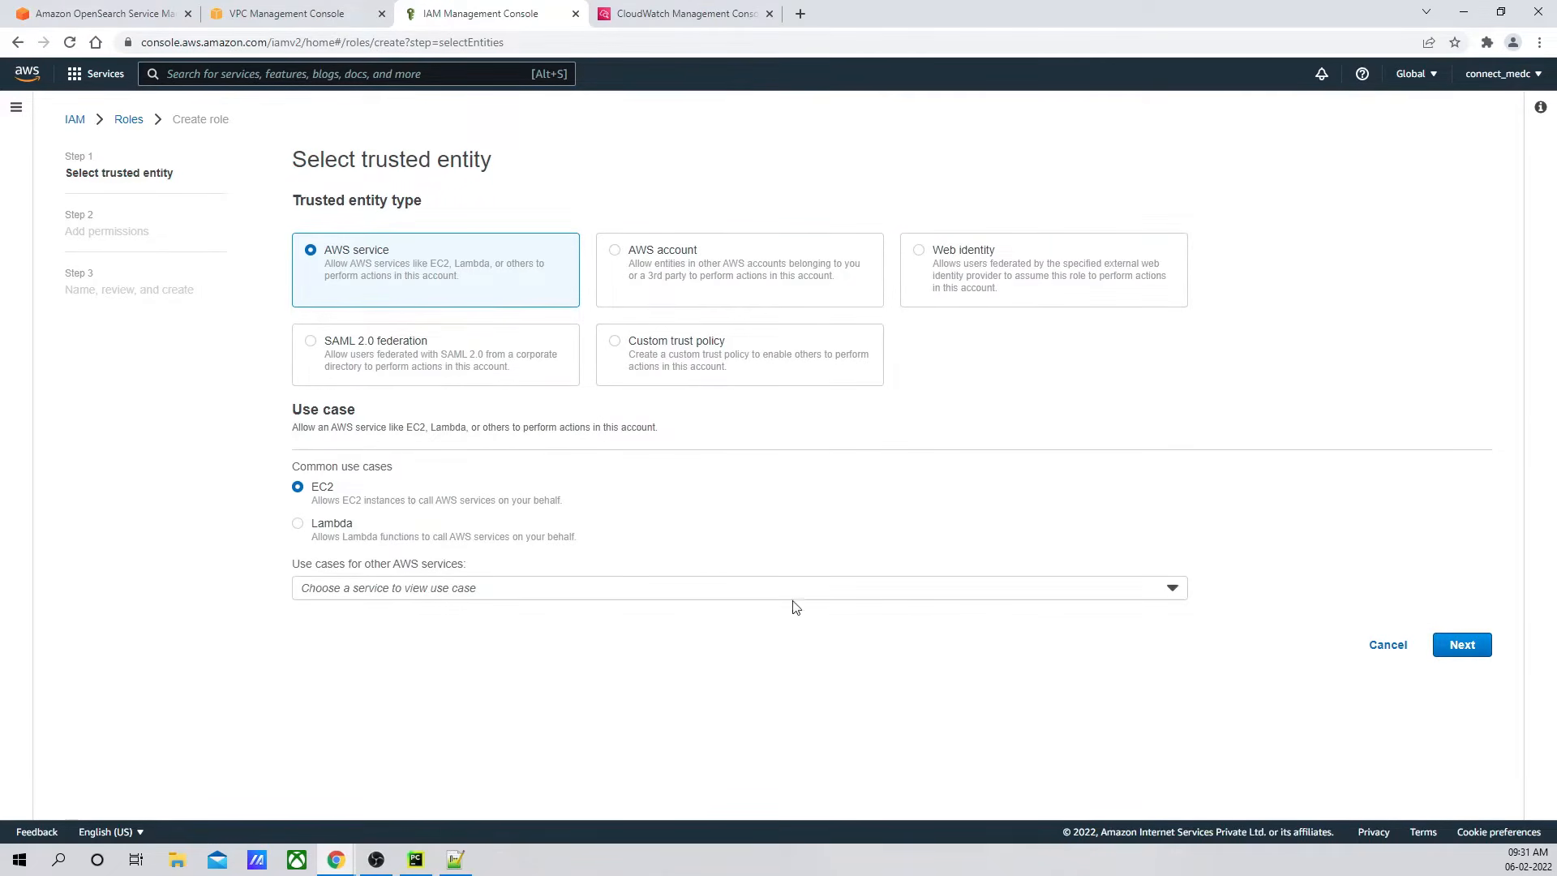
left_click(1173, 590)
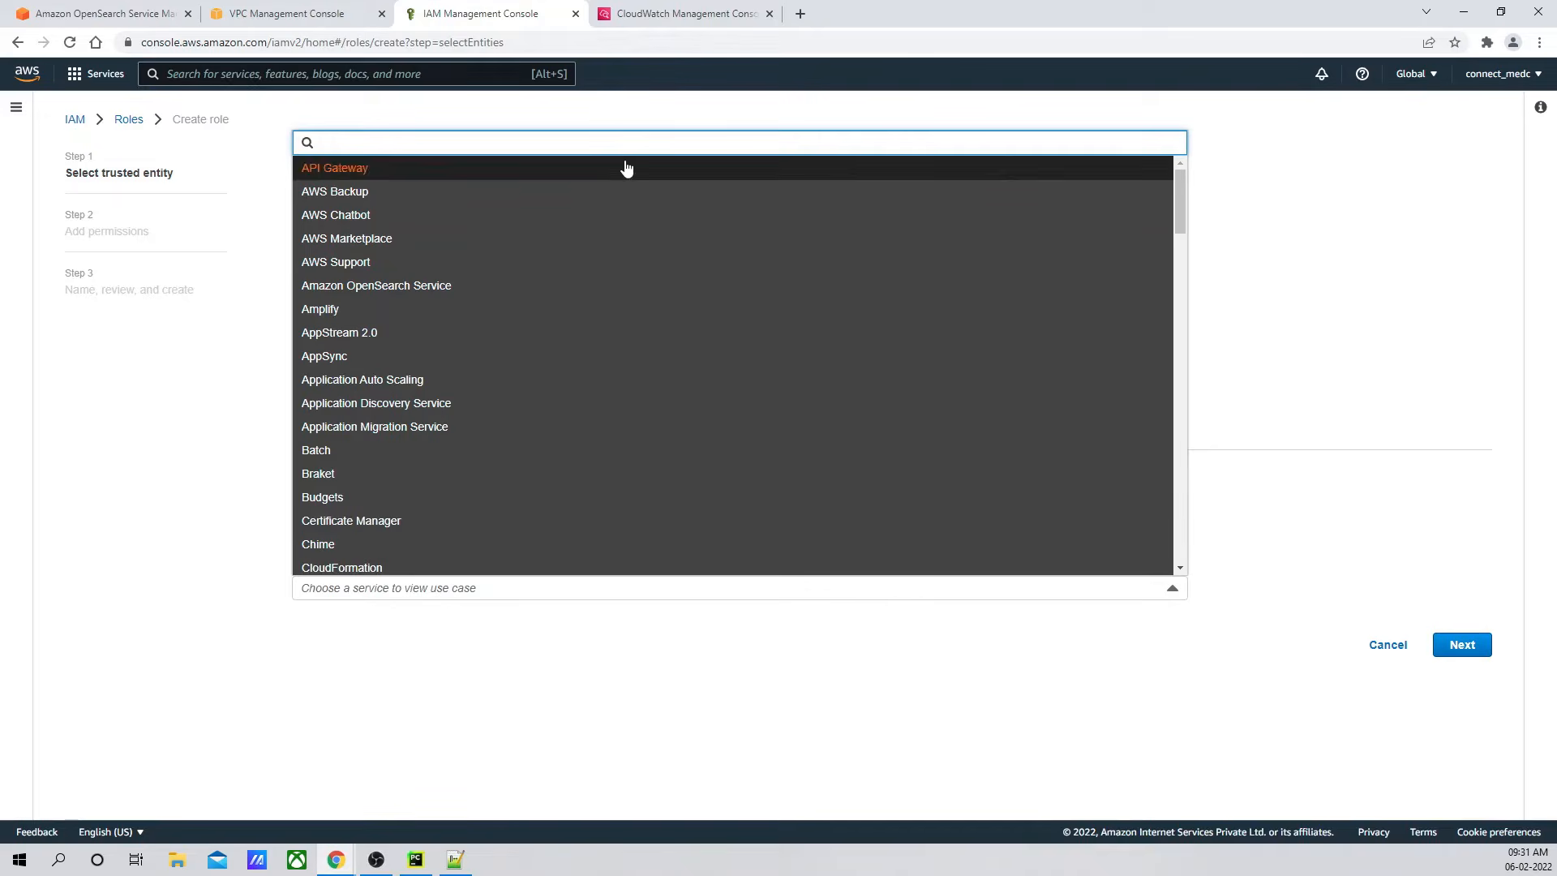
type("vpc")
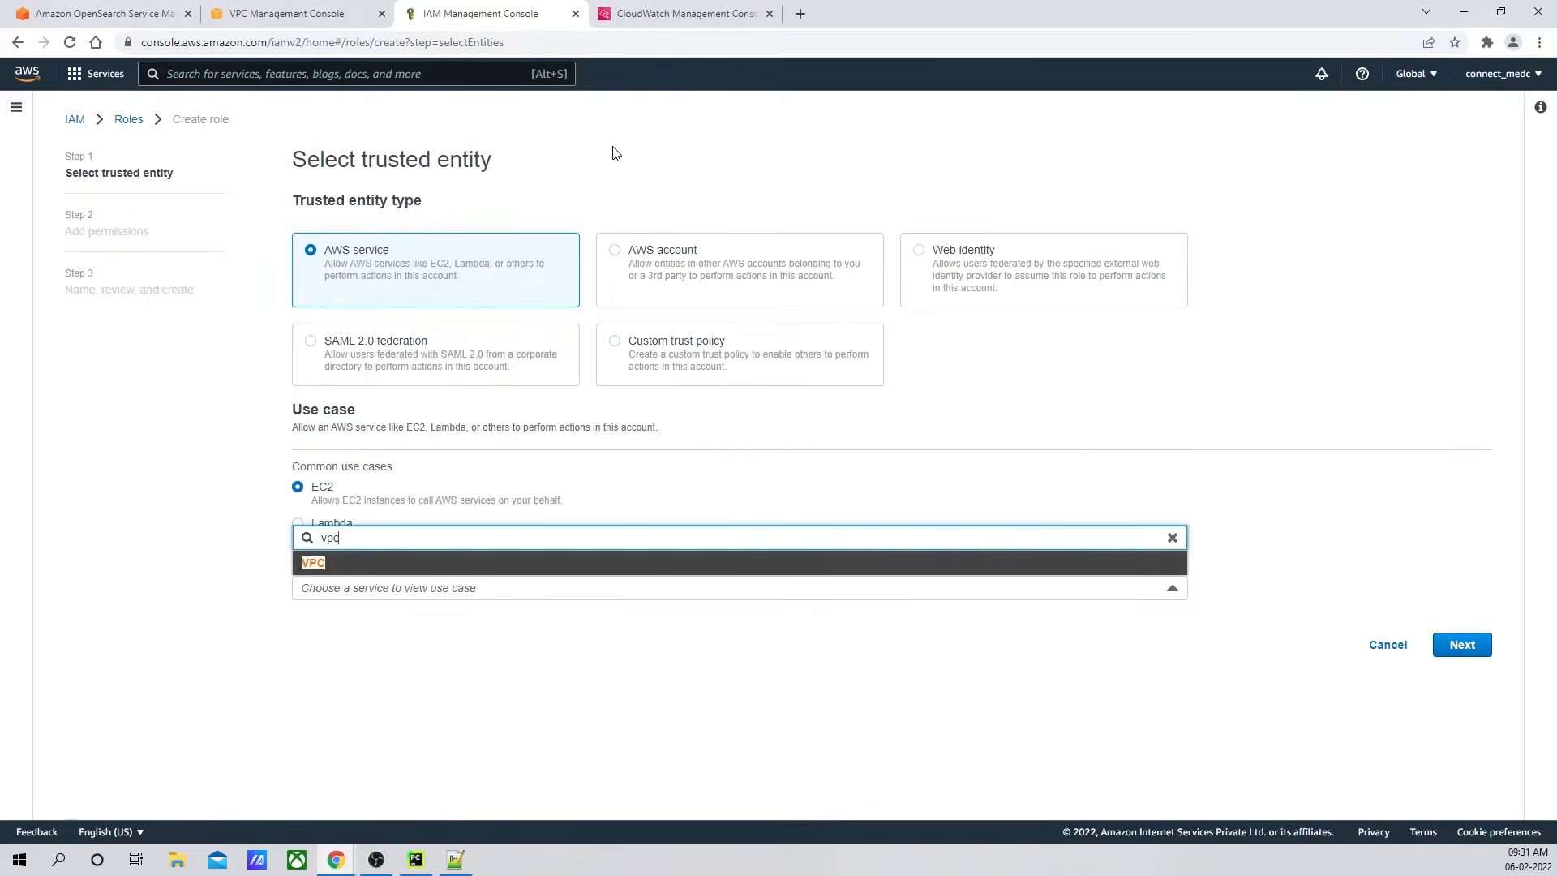
left_click(308, 566)
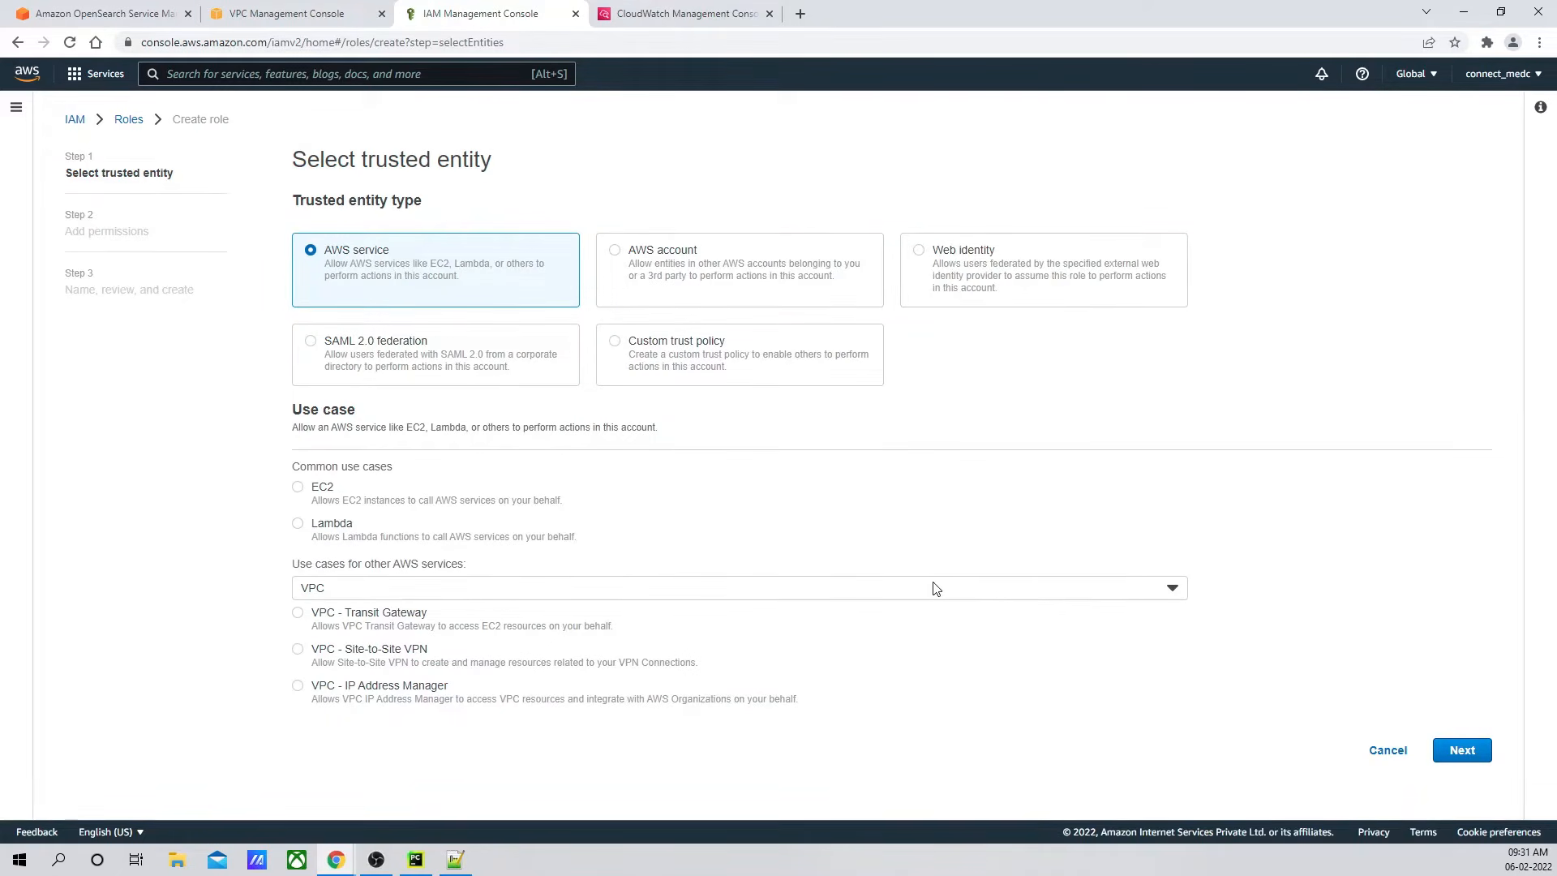
left_click(297, 488)
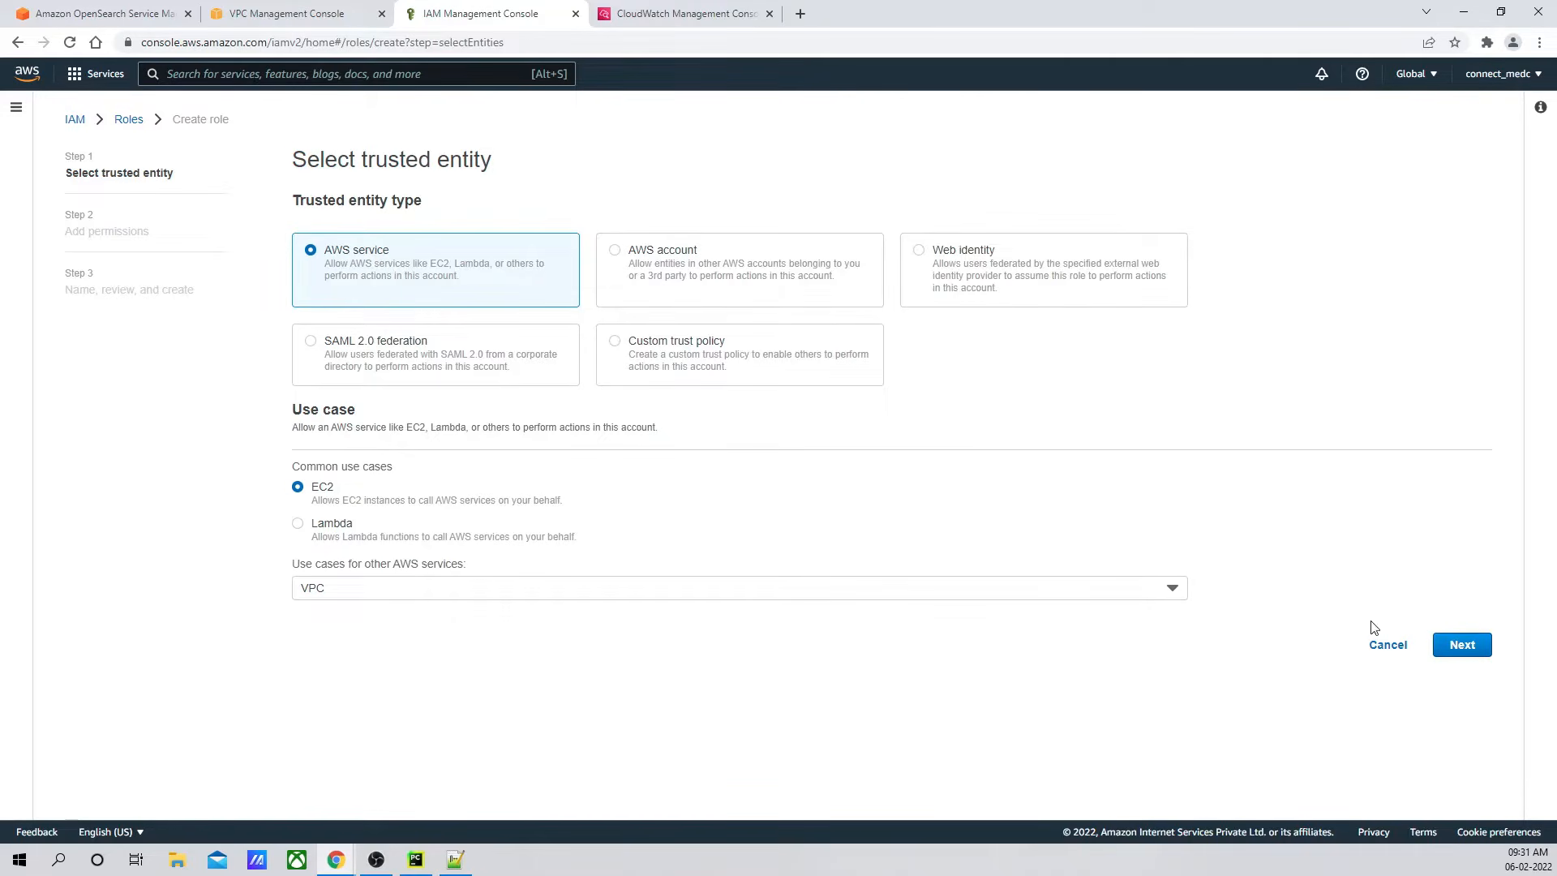
Step: Continue to the role's permissions with the EC2 use case and start a new policy in the JSON editor
left_click(1470, 645)
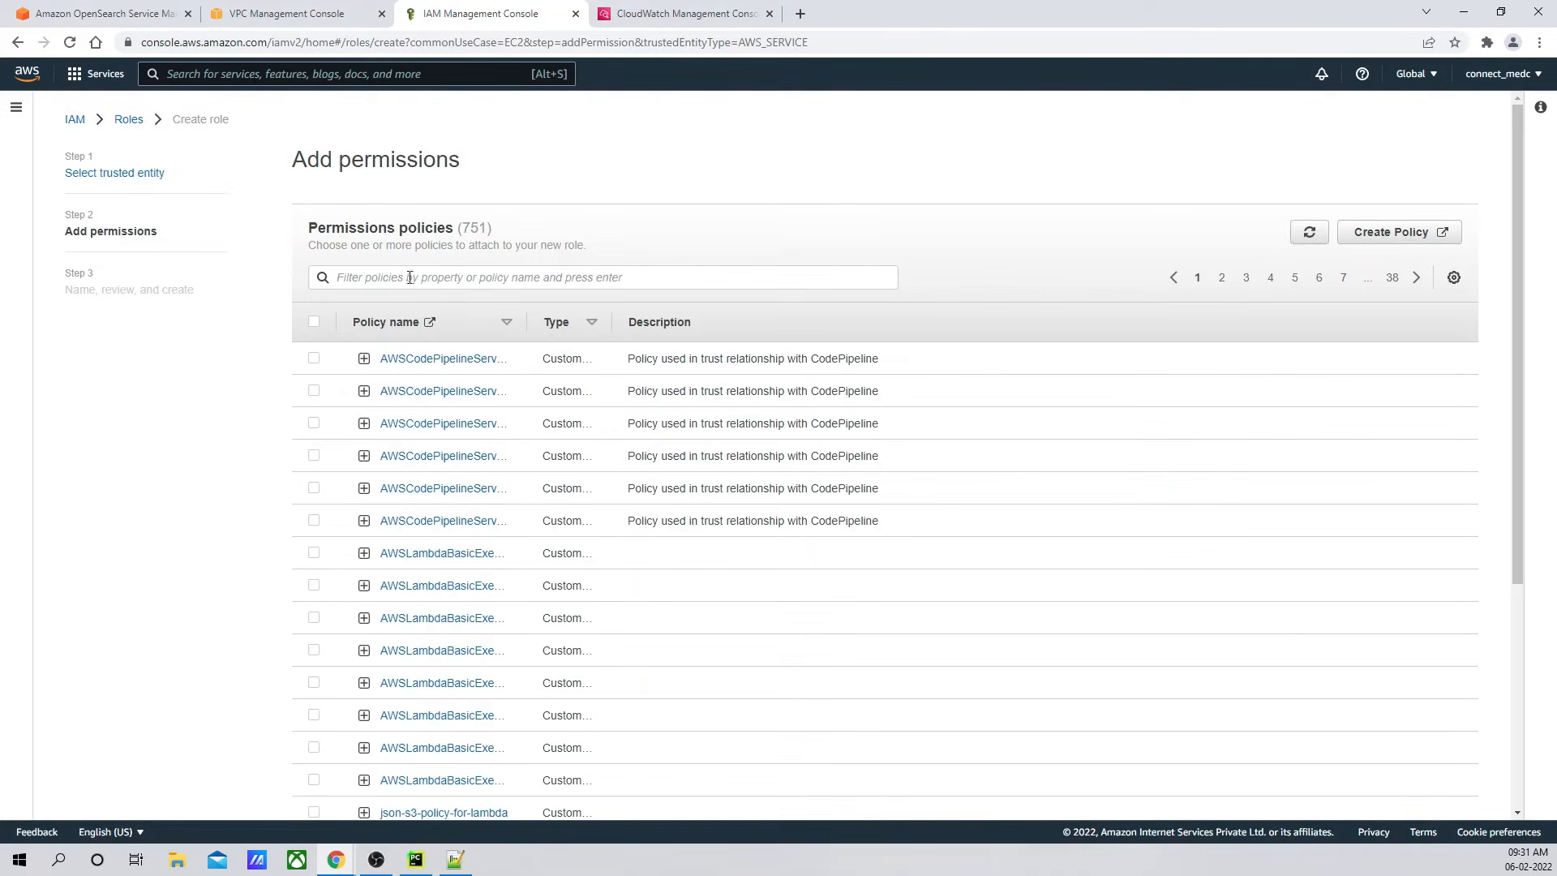
left_click(1377, 242)
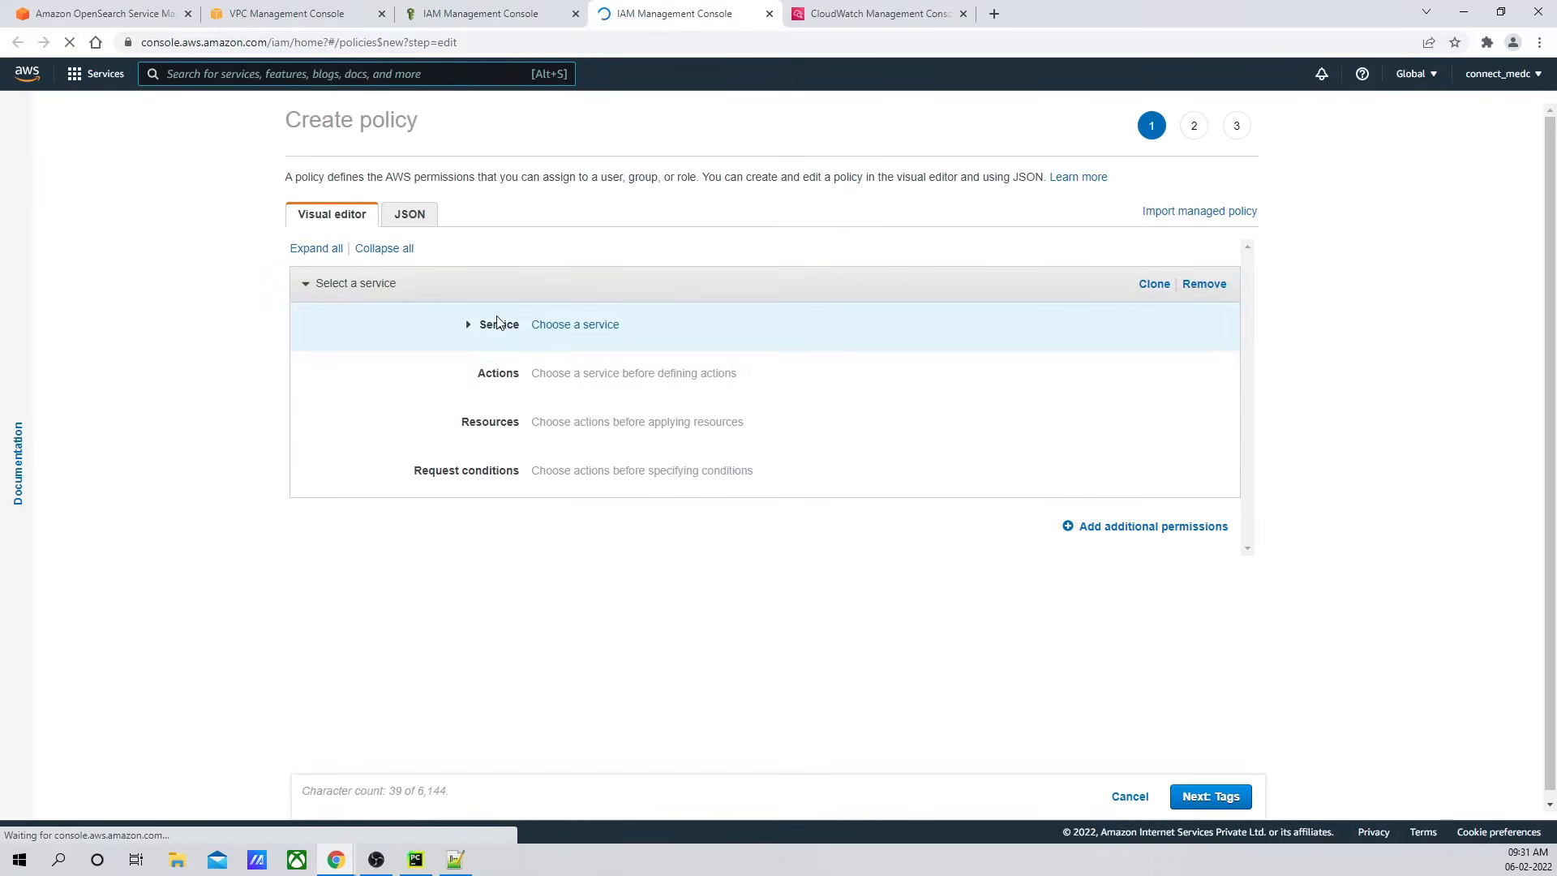
left_click(584, 325)
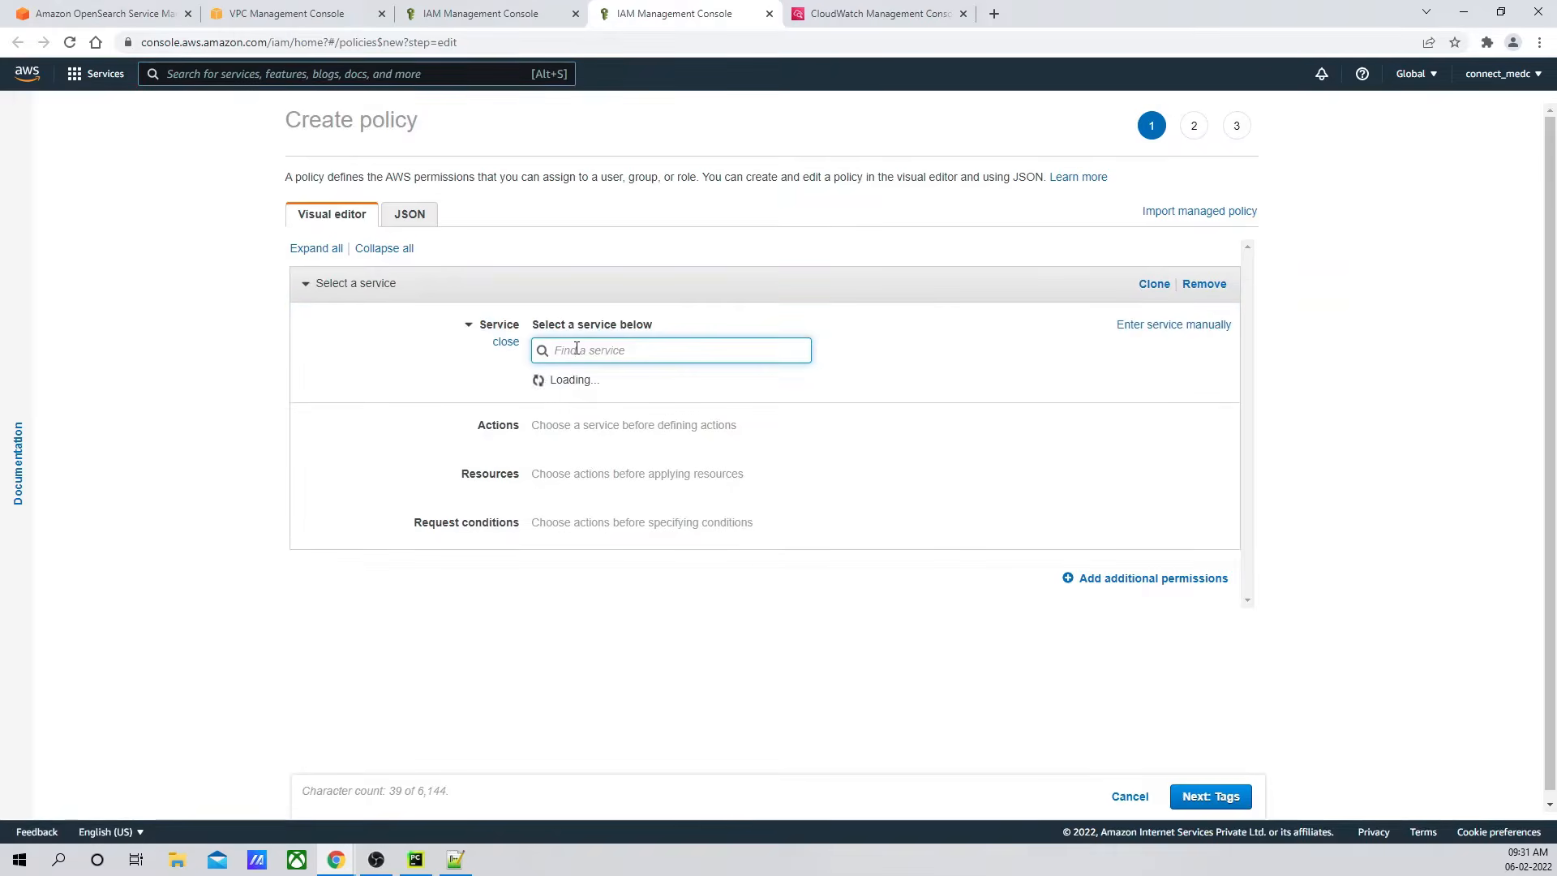
left_click(410, 216)
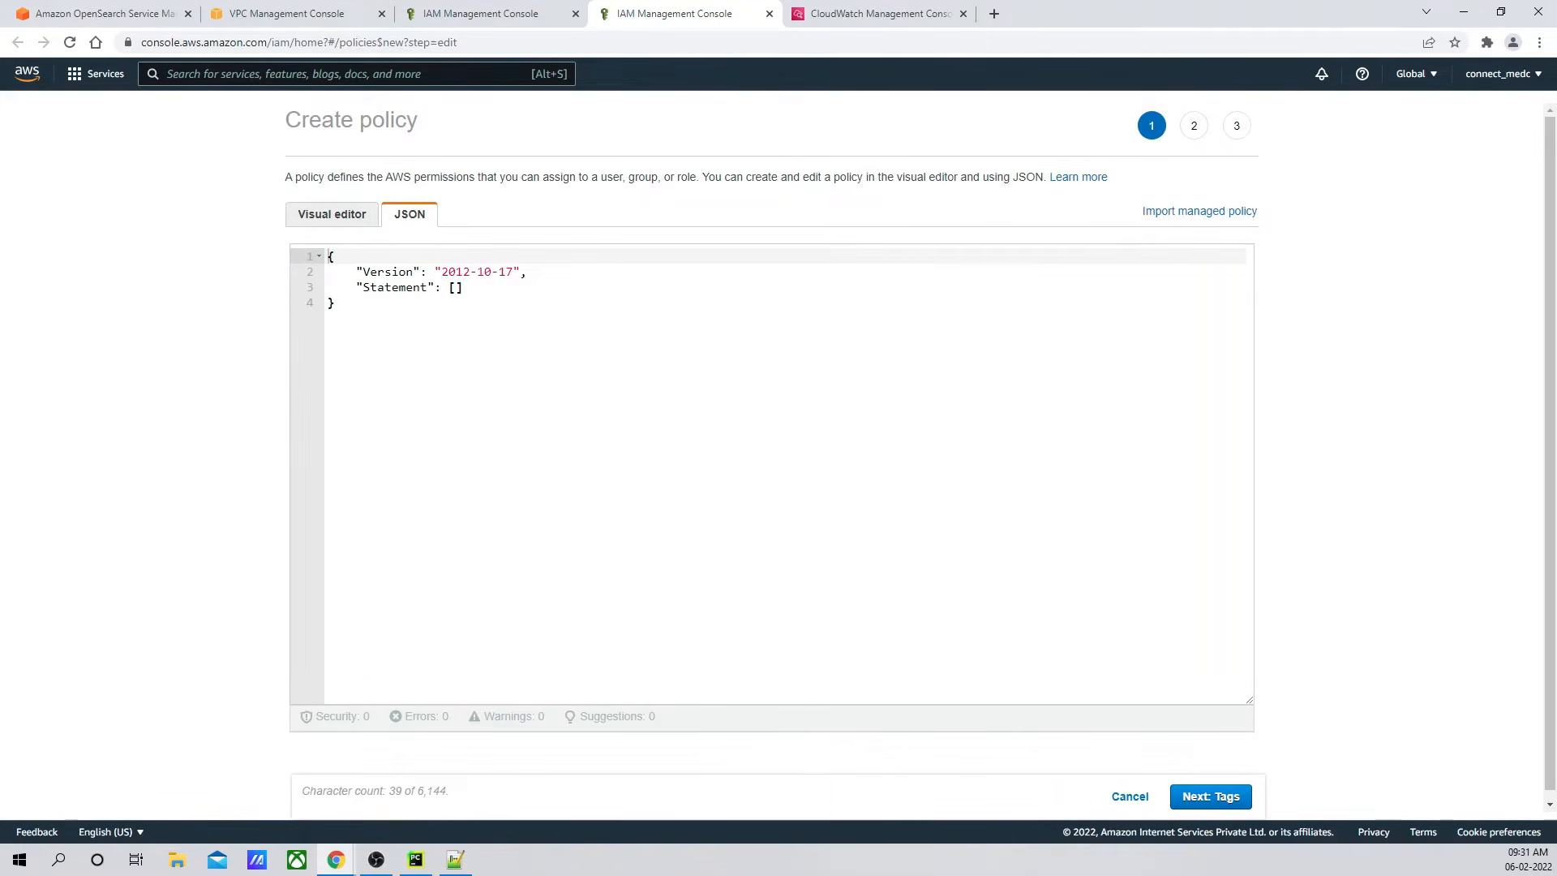
key("alt+Tab")
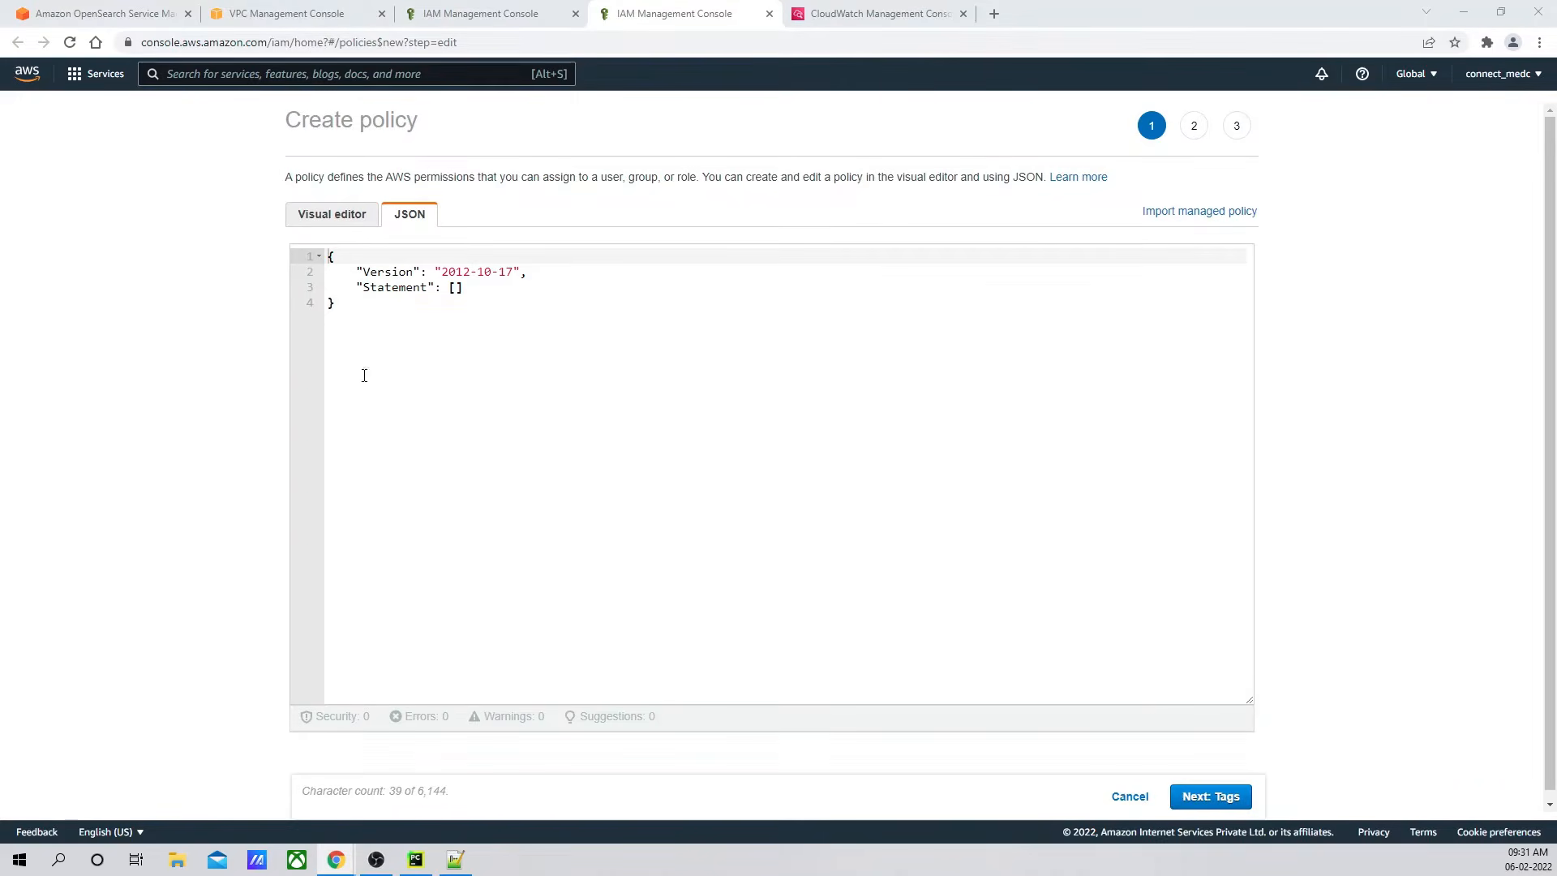
left_click(504, 351)
type("\"Version\": \"2012-10-17\", \"Statement\": [  {    \"Sid\": \"\",    \"Effect\": \"Allow\",    \"Principal\": {      \"Service\": \"vpc-flow-logs.amazonaws.com\"    },    \"Action\": \"sts:AssumeRole\"  } ] }")
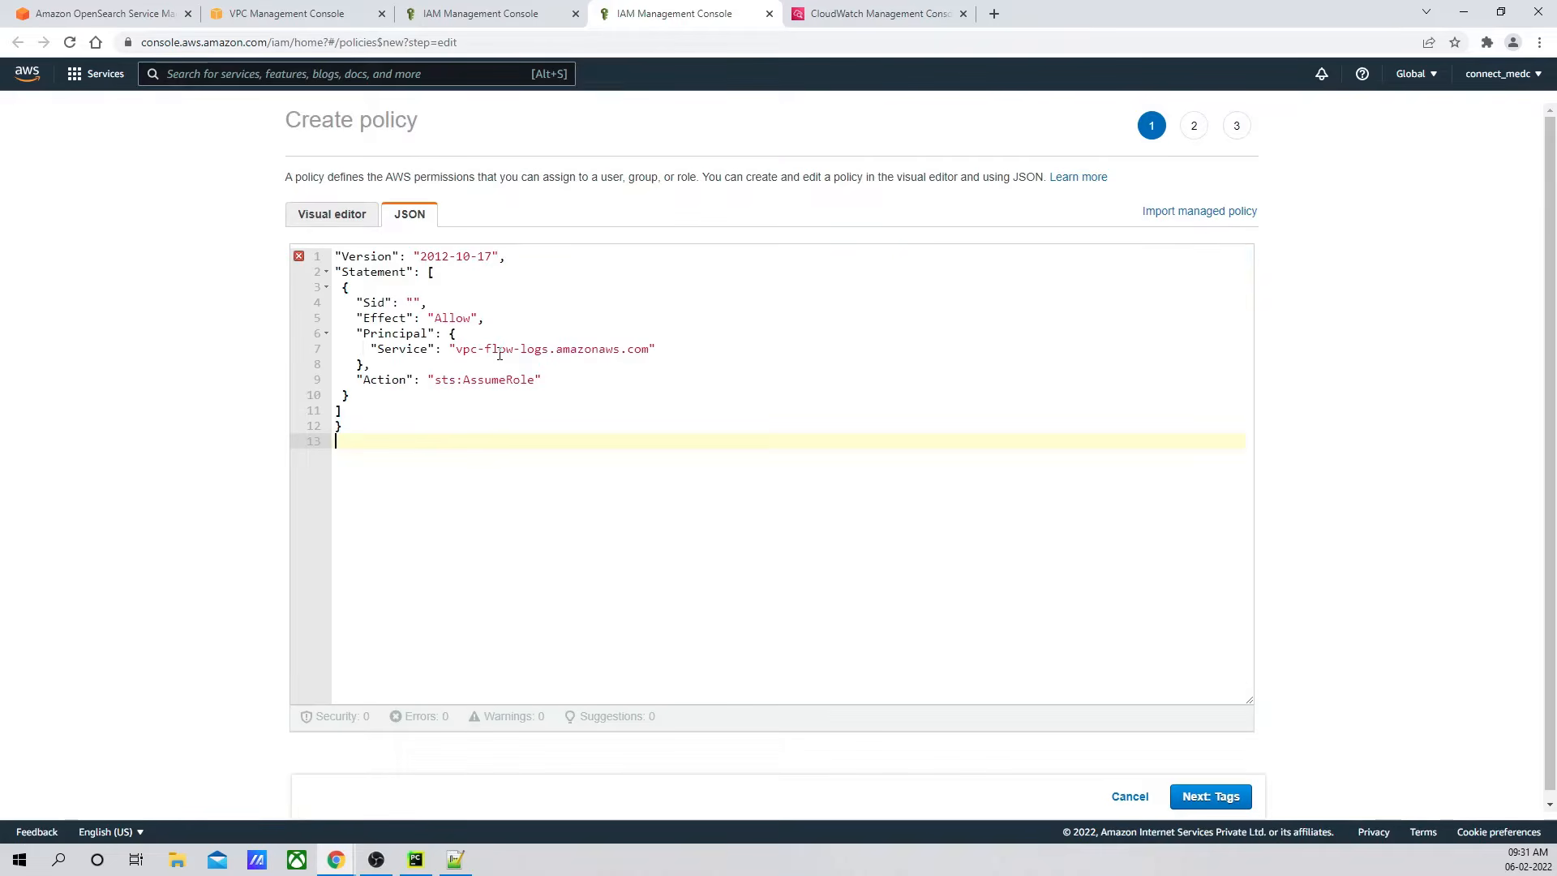
key("ctrl+z")
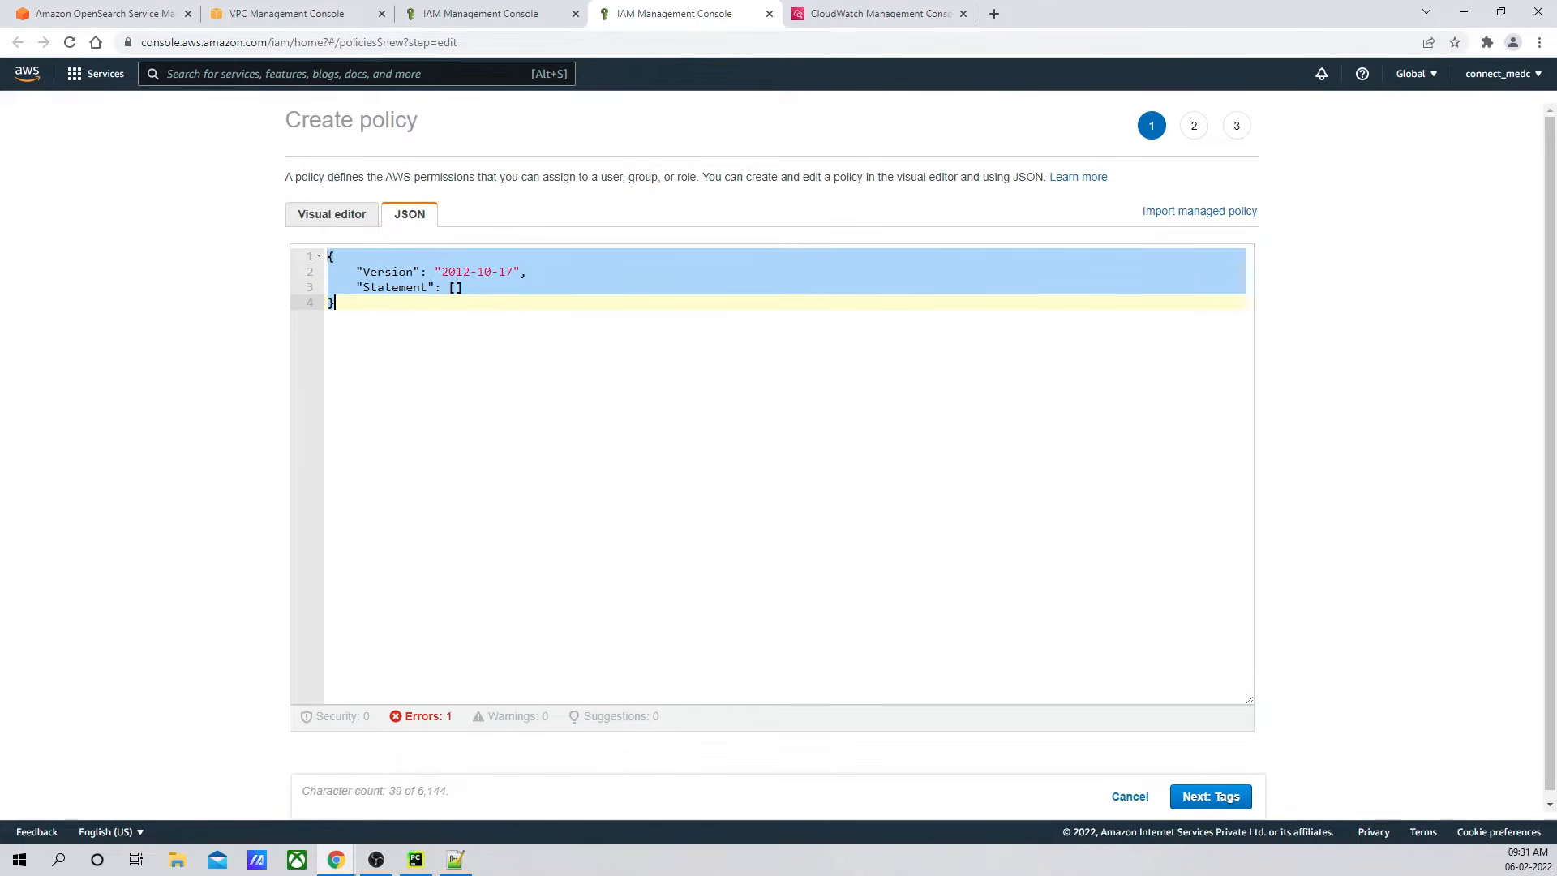
Step: Replace the policy JSON with one allowing logs CreateLogGroup, CreateLogStream, PutLogEvents, DescribeLogGroups and DescribeLogStreams on all resources
key("alt+Tab")
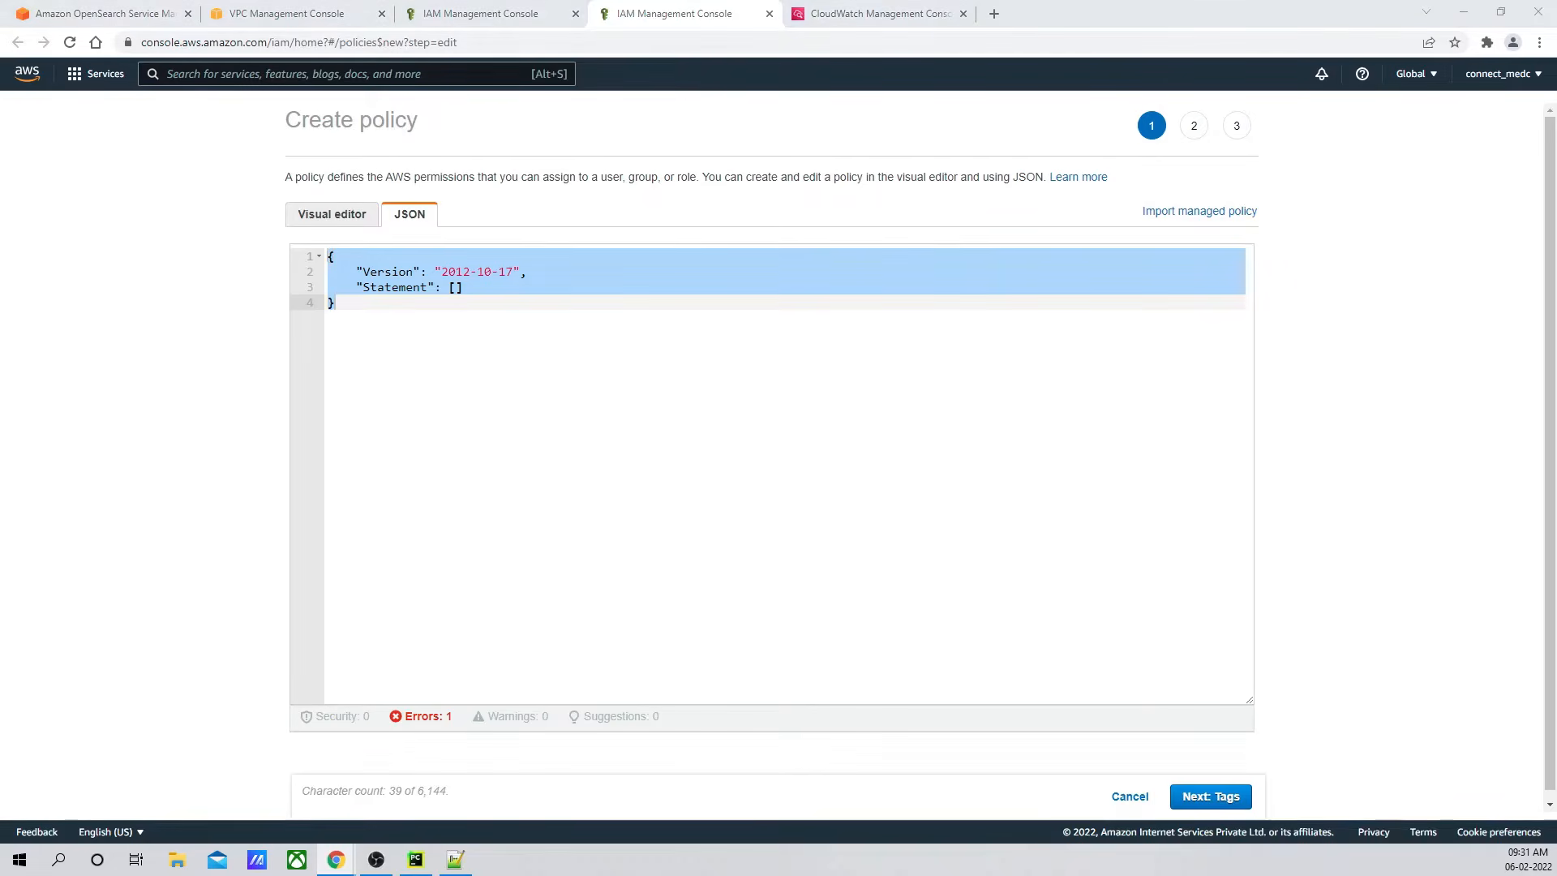
left_click(498, 341)
key("ctrl+a")
type("{ \"Version\": \"2012-10-17\", \"Statement\": [  {    \"Action\": [      \"logs:CreateLogGroup\",      \"logs:CreateLogStream\",      \"logs:PutLogEvents\",      \"logs:DescribeLogGroups\",      \"logs:DescribeLogStreams\"    ],    \"Effect\": \"Allow\",    \"Resource\": \"*\"  } ] }")
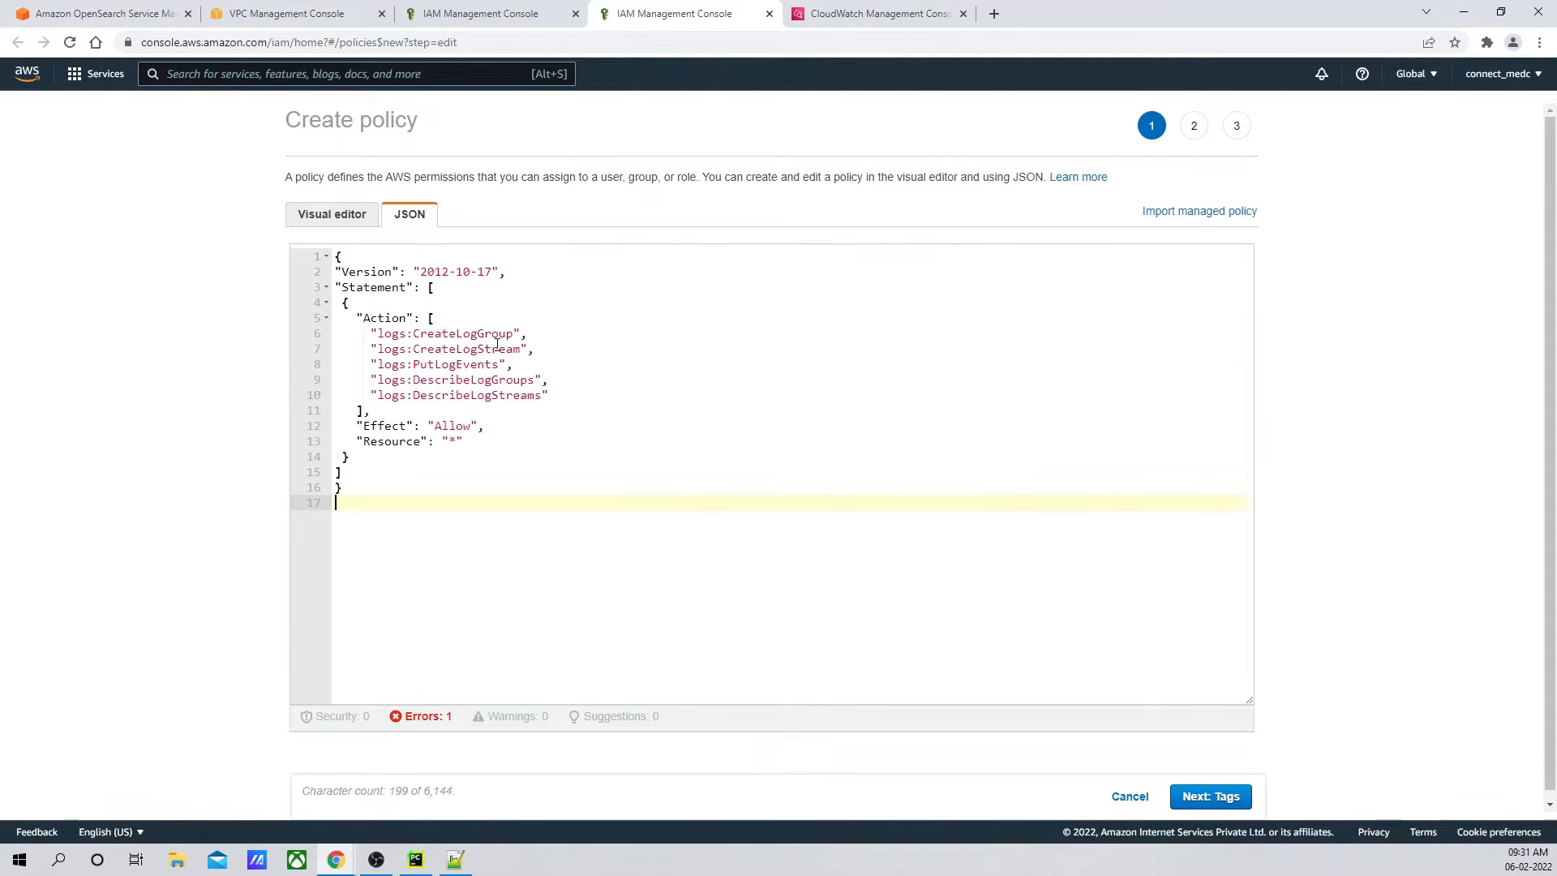
key("BackSpace")
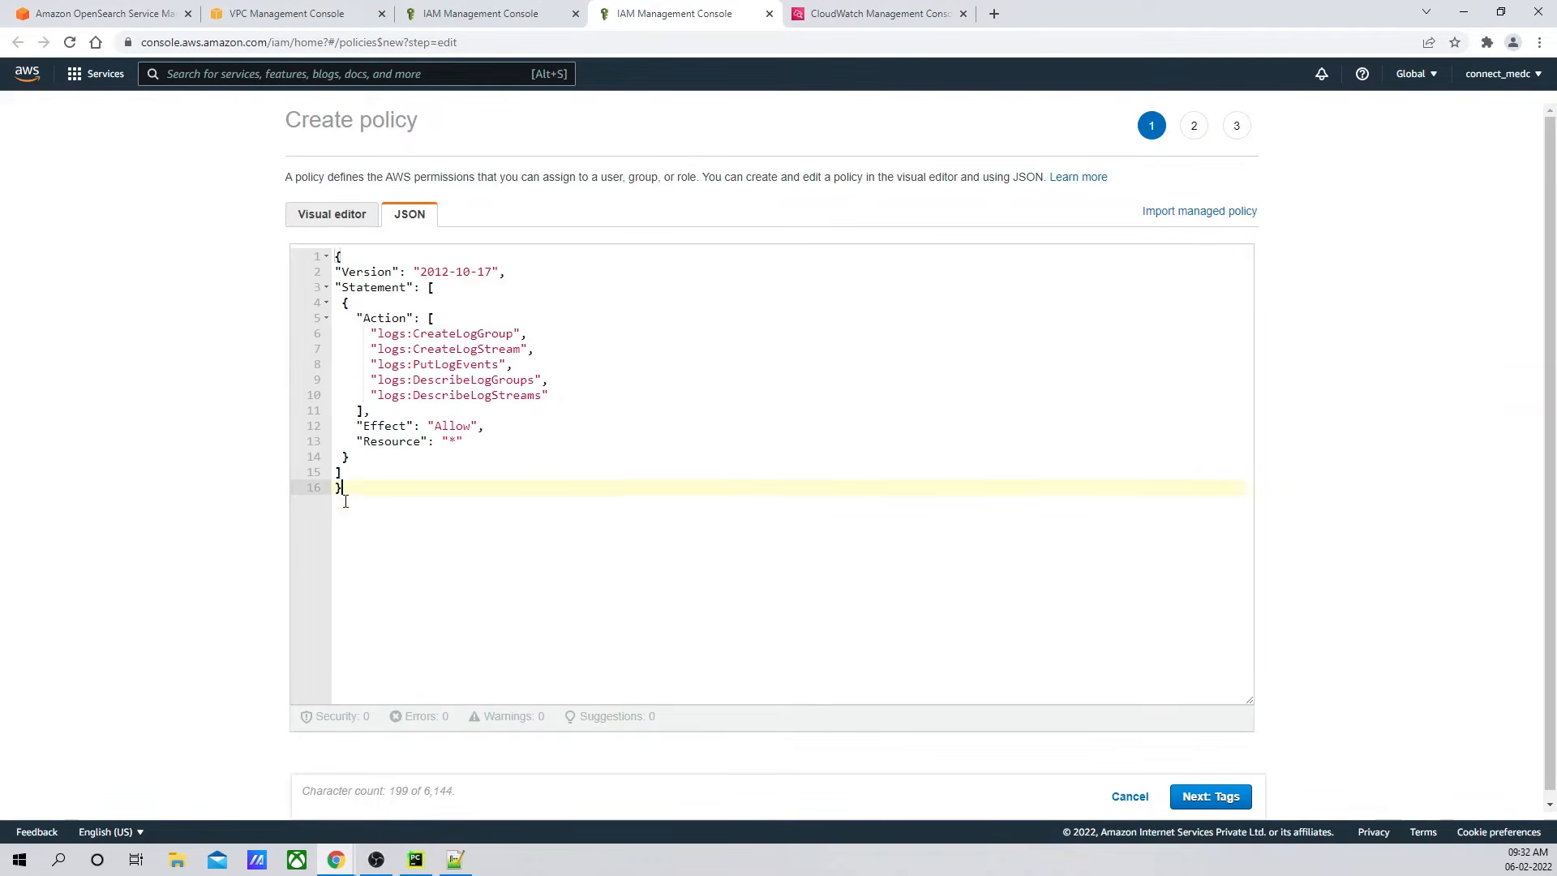
Step: Skip the tags, name the policy vpc-flow-log-policy, copy that name and create the policy
left_click(1210, 797)
left_click(1210, 797)
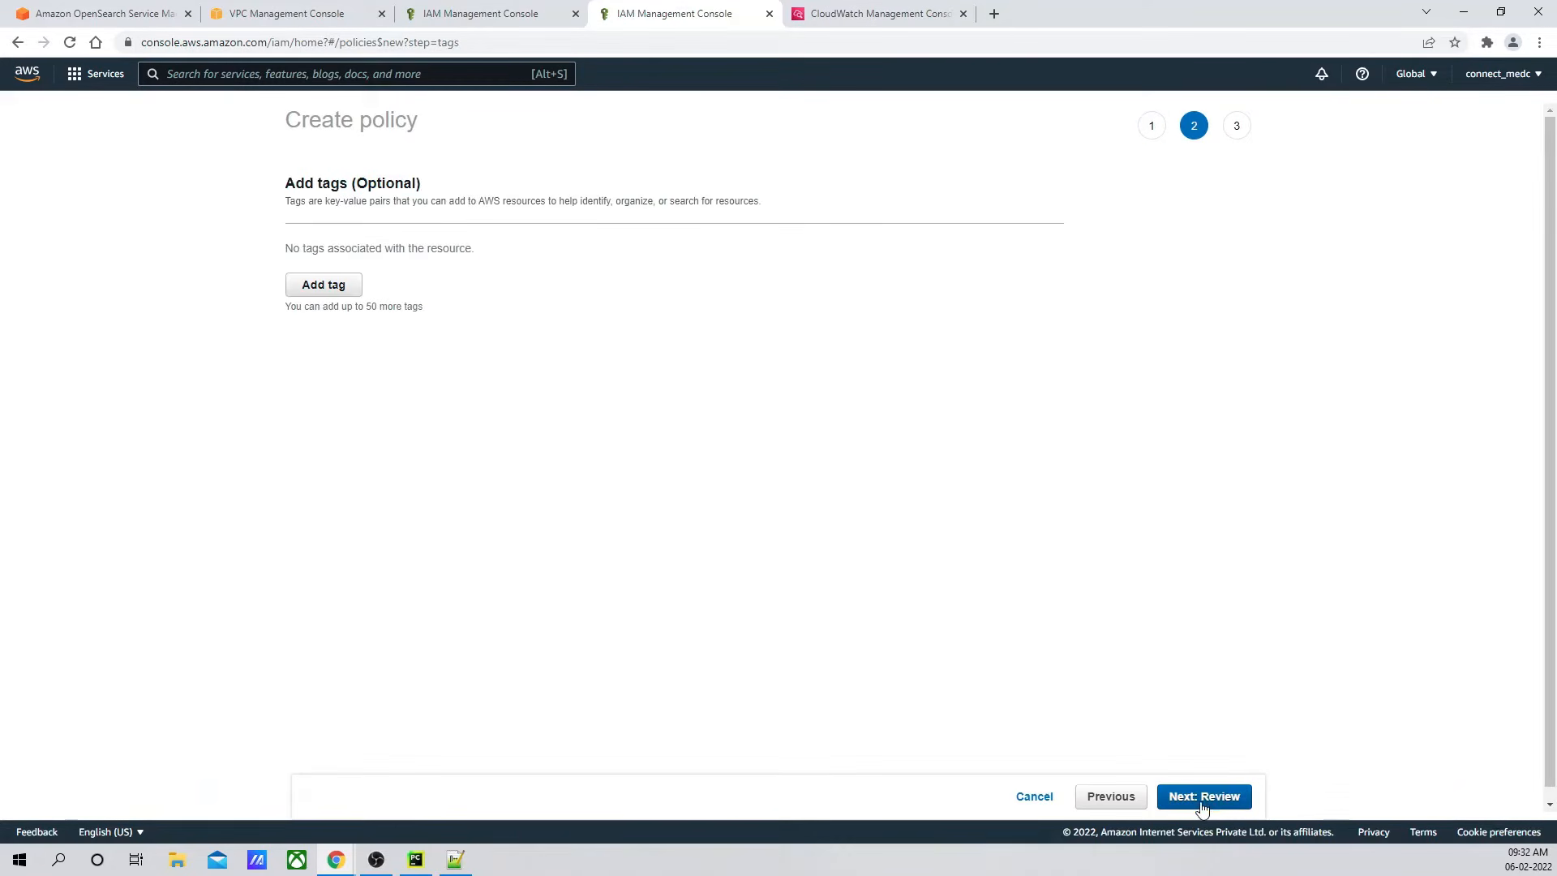
left_click(509, 227)
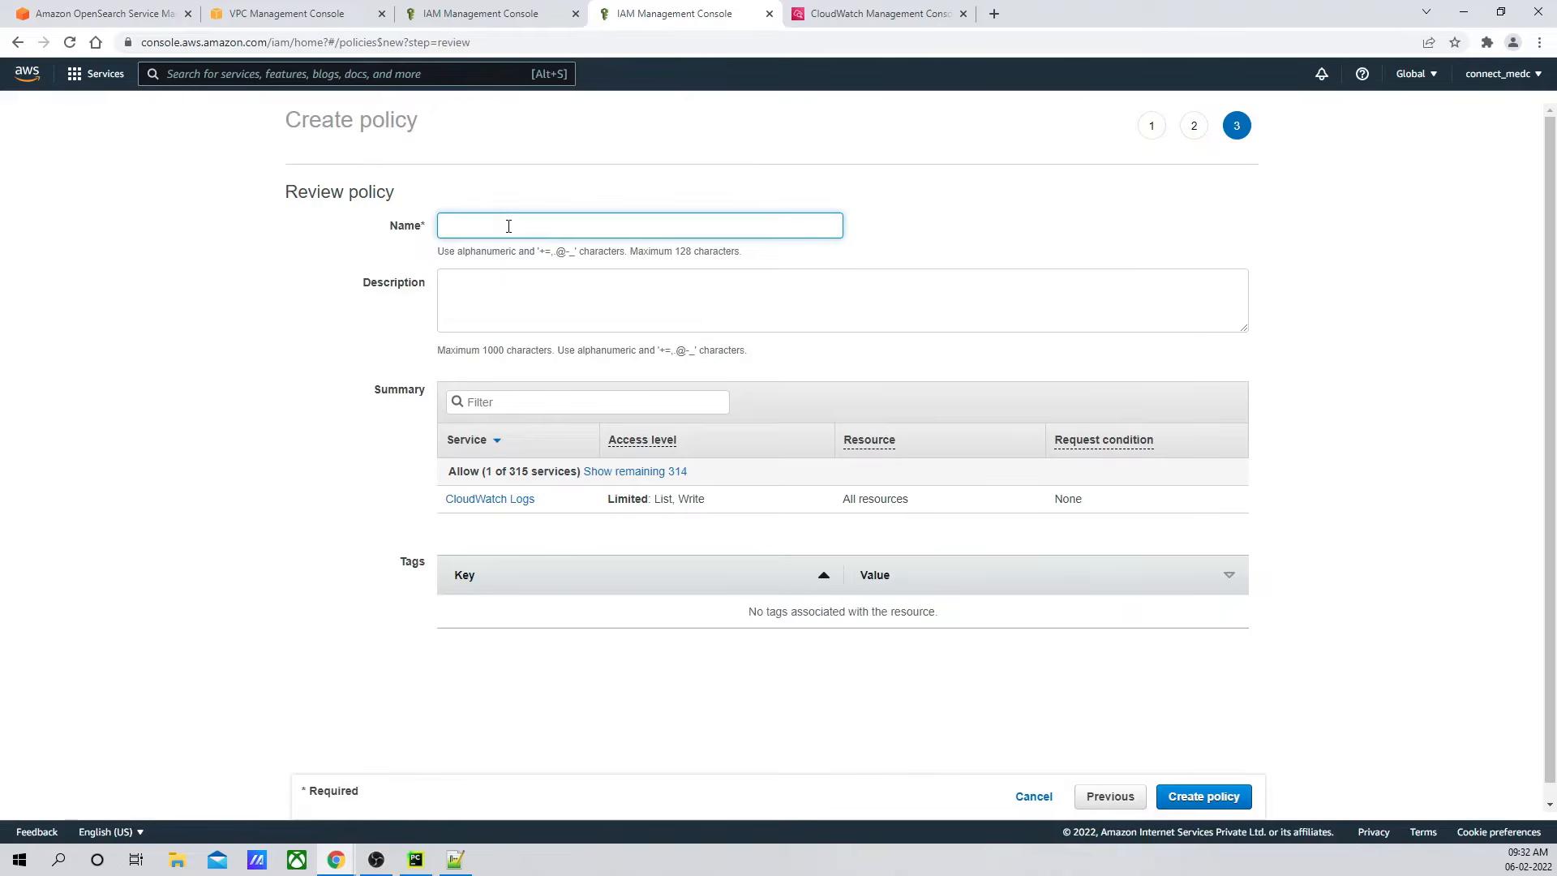
type("vpc-flow-")
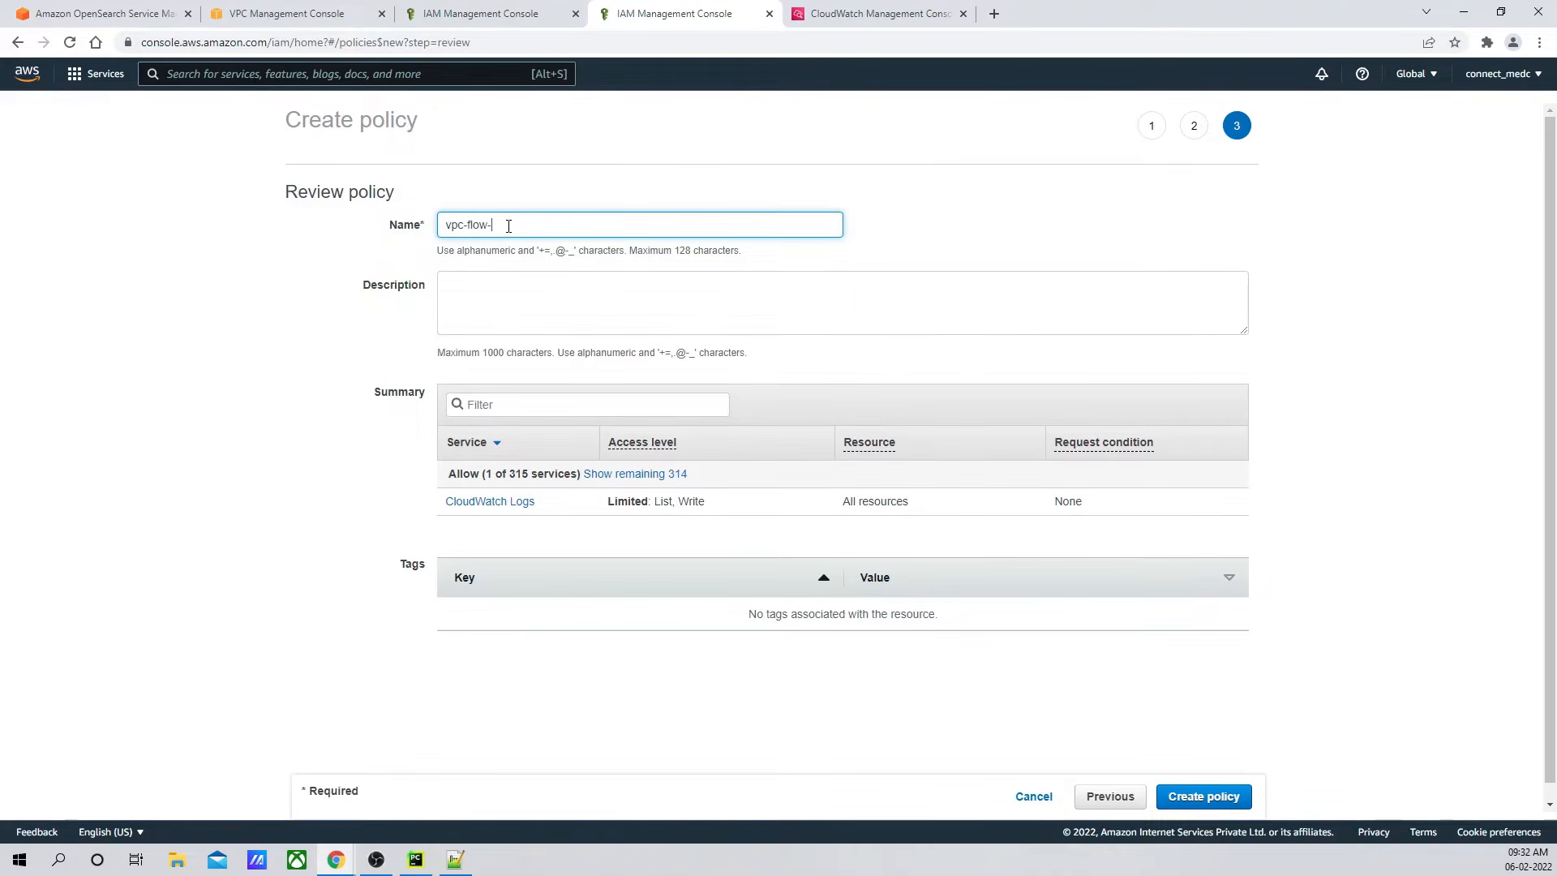
type("log-policy")
left_click_drag(538, 235, 420, 227)
key("ctrl+c")
scroll(1014, 608, "down", 1)
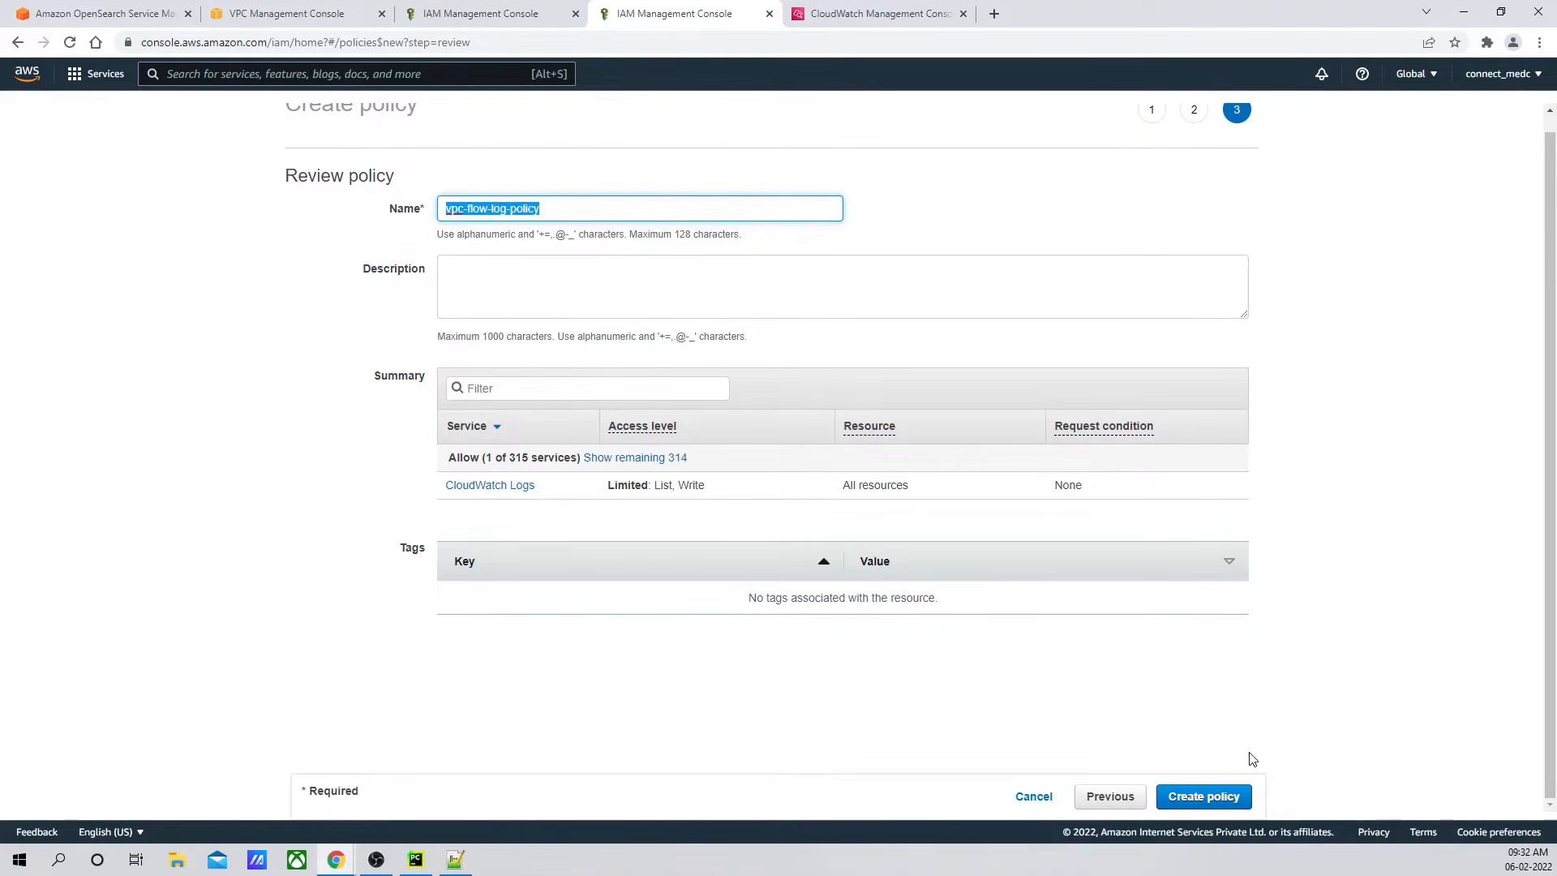
left_click(1208, 803)
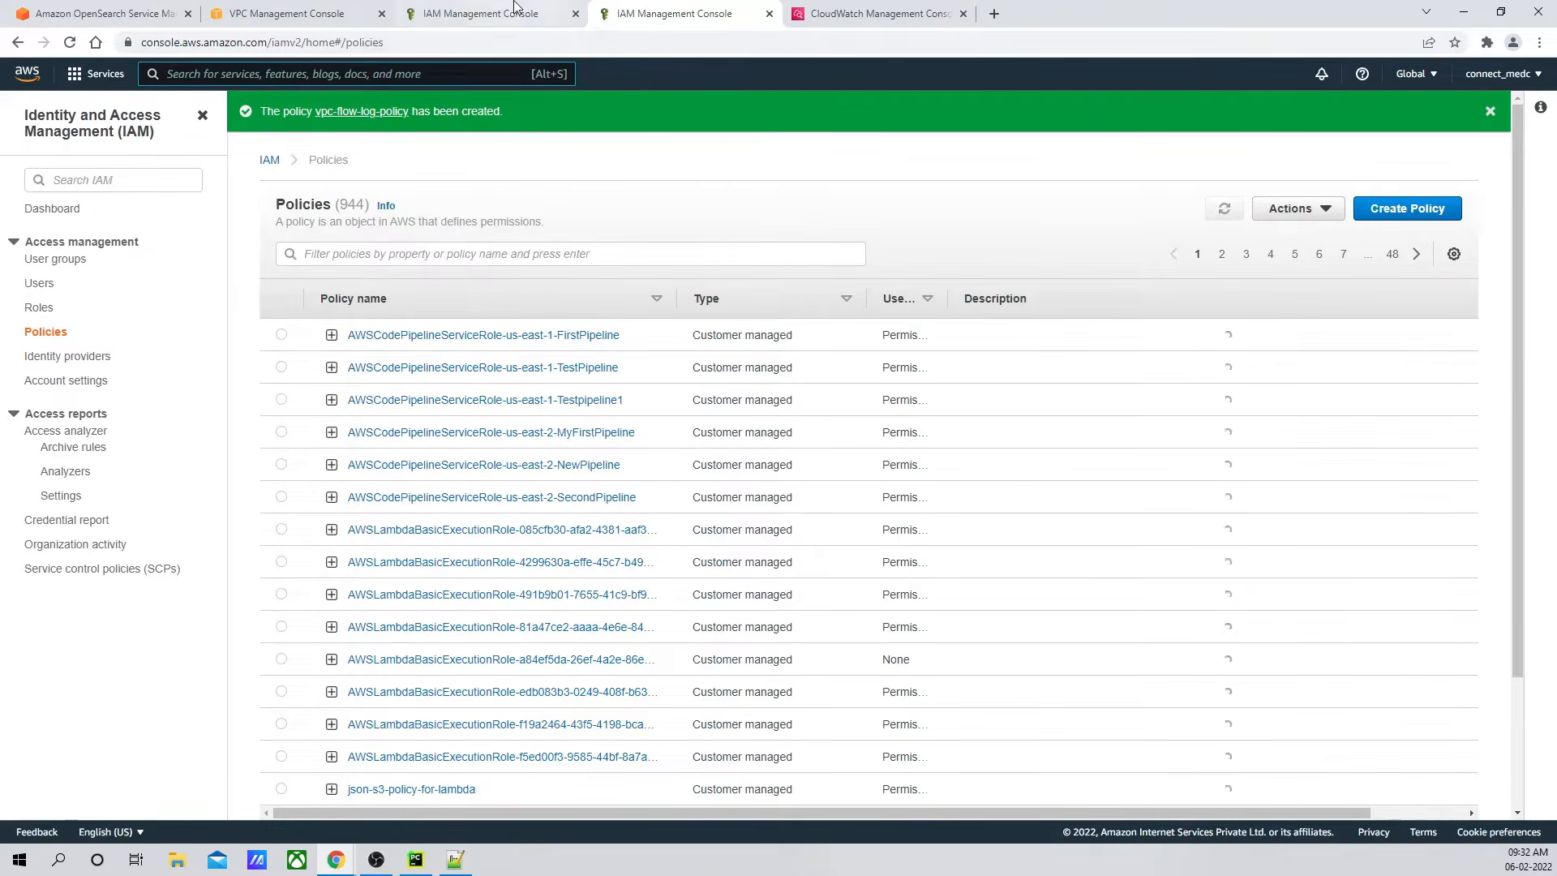
Step: Try to find vpc-flow-log-policy in the role's permissions policies, refreshing the list and filtering again by the copied name
left_click(487, 13)
left_click(393, 278)
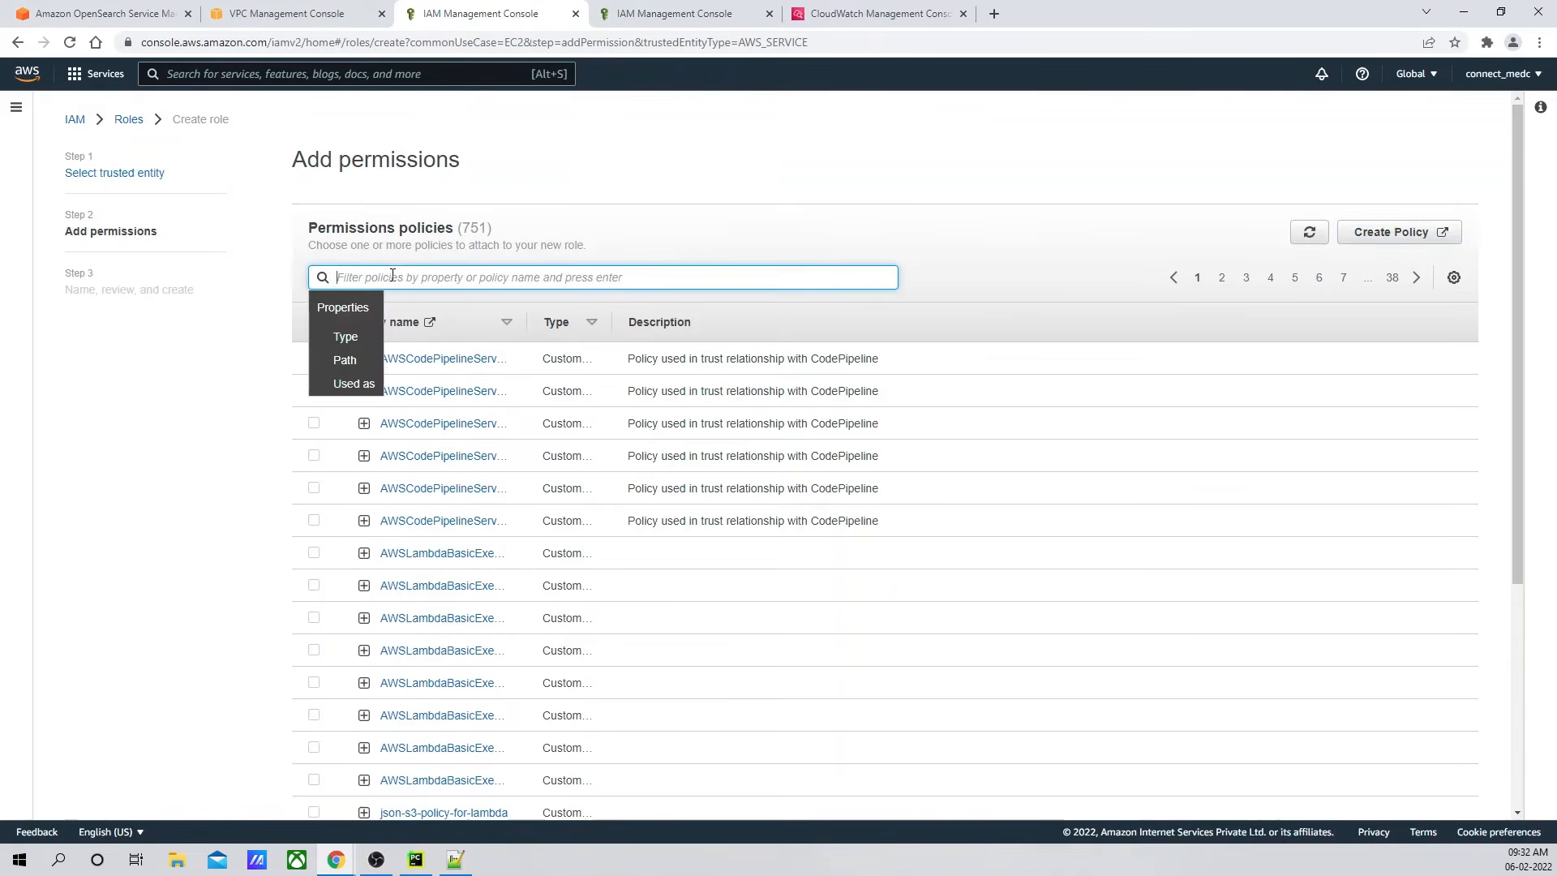
key("ctrl+v")
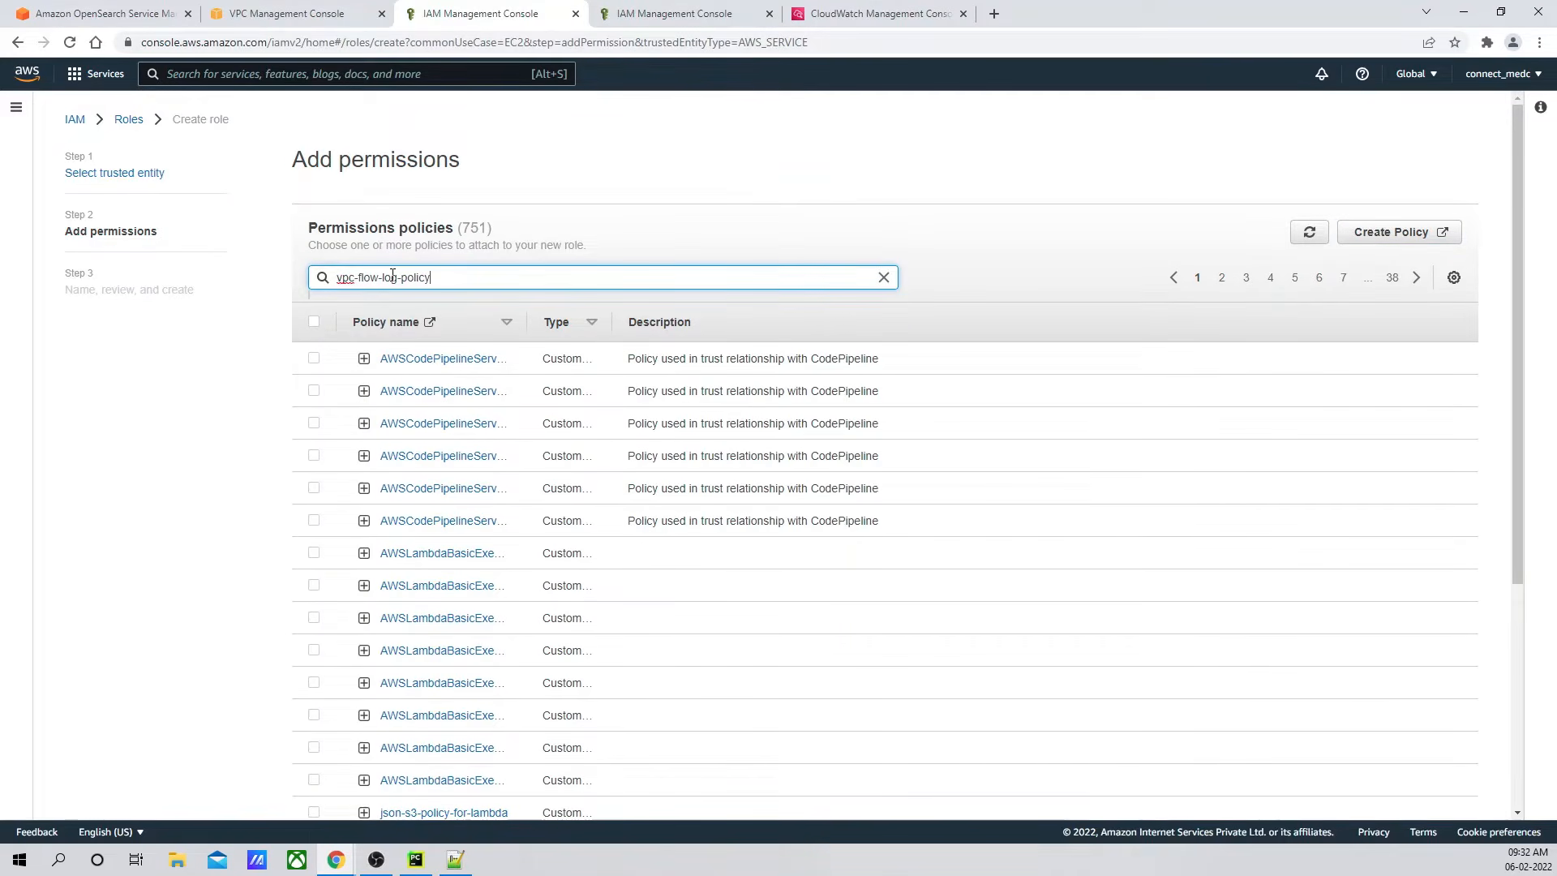
key("Return")
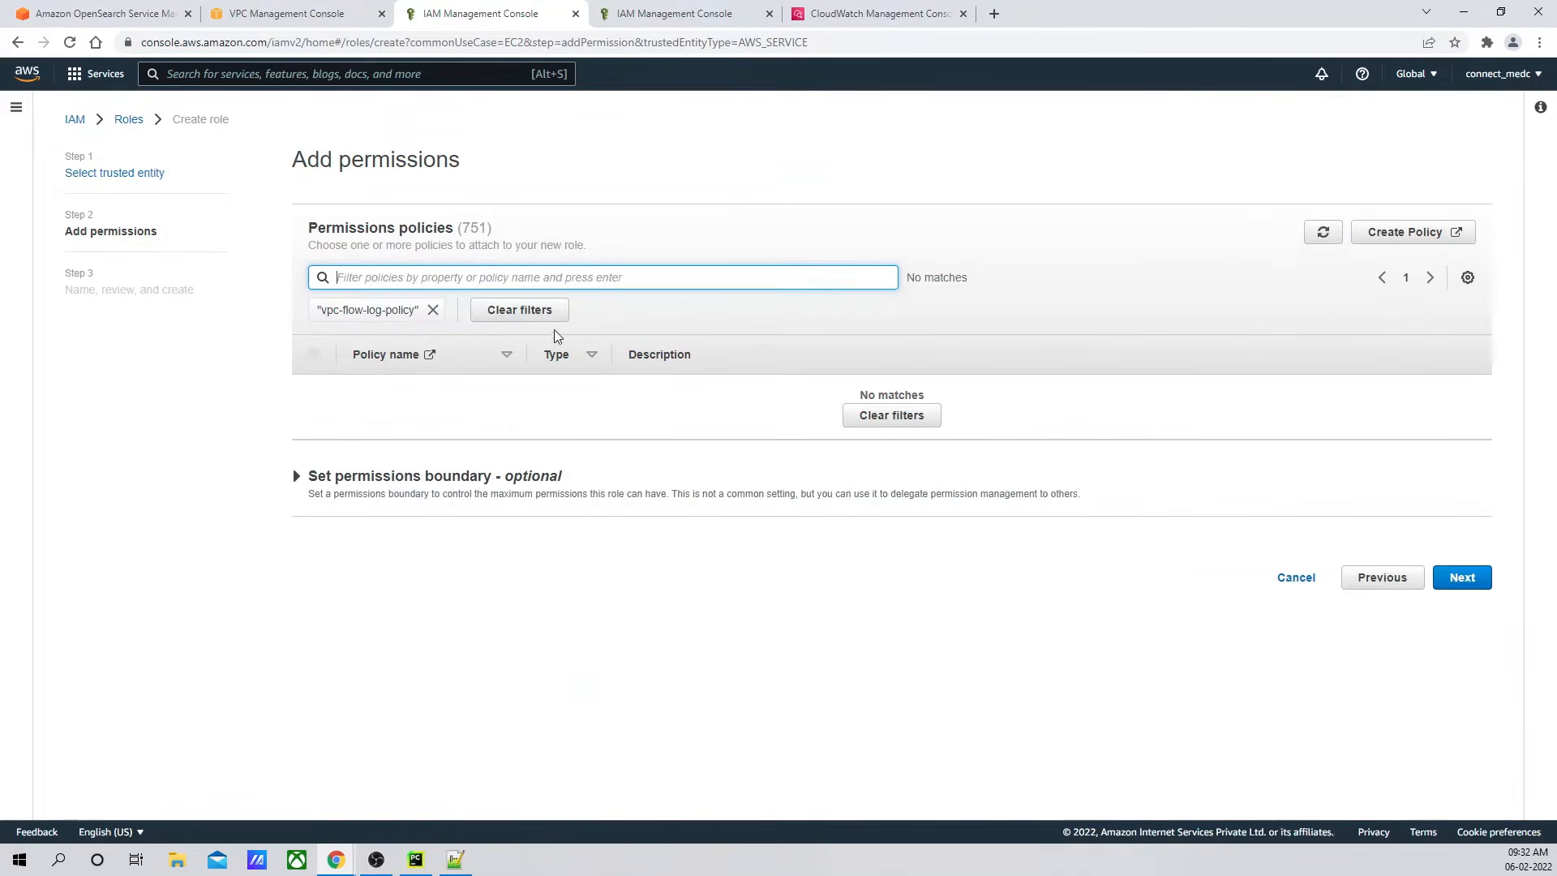
left_click(1324, 234)
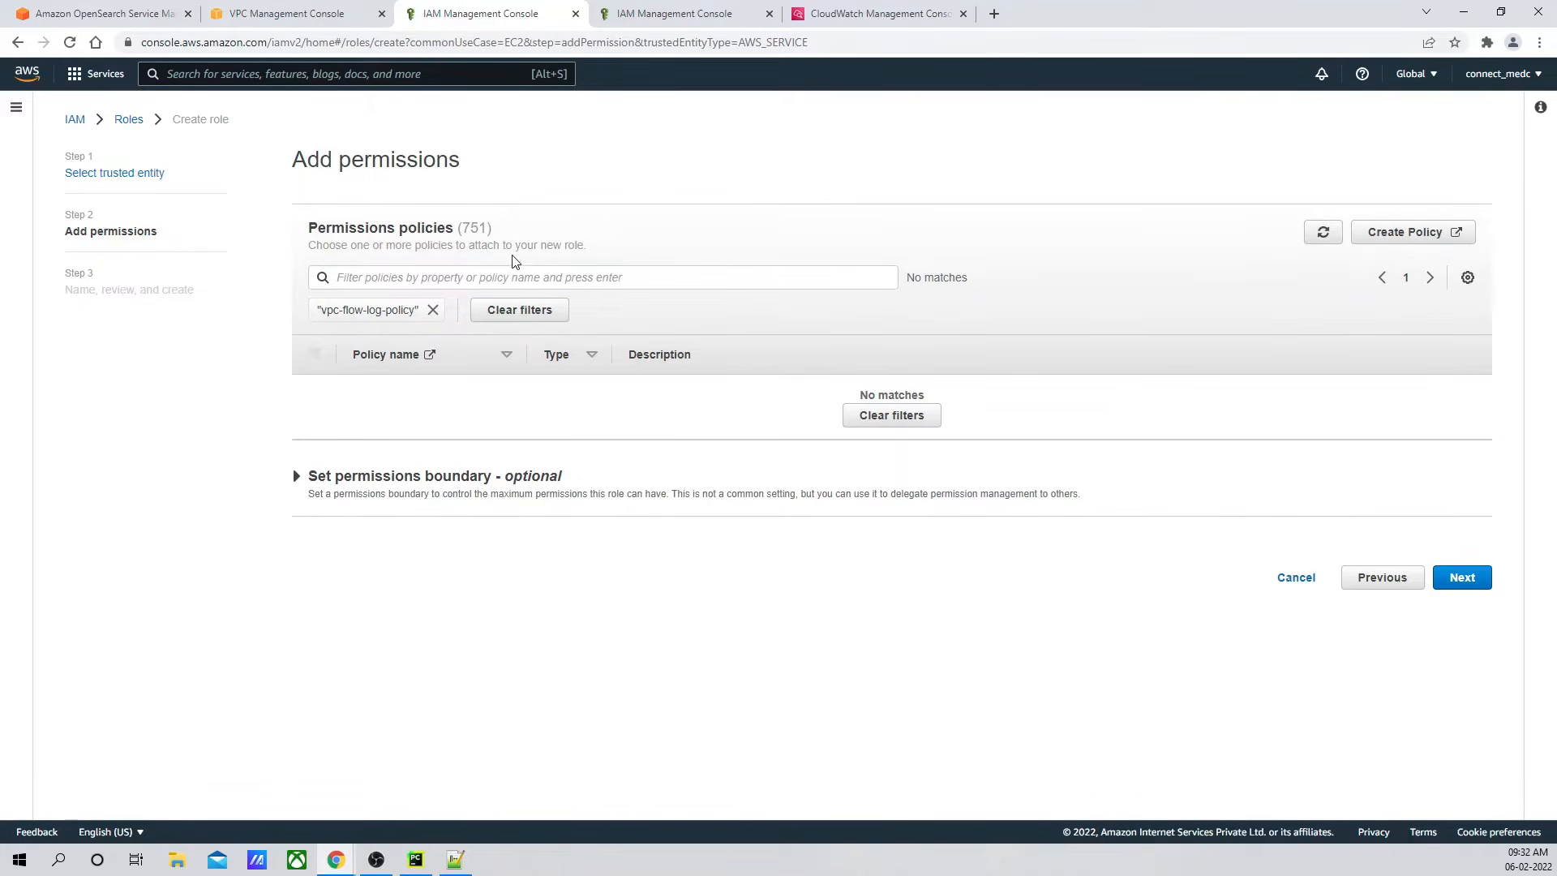
left_click(406, 273)
left_click(433, 309)
left_click(431, 275)
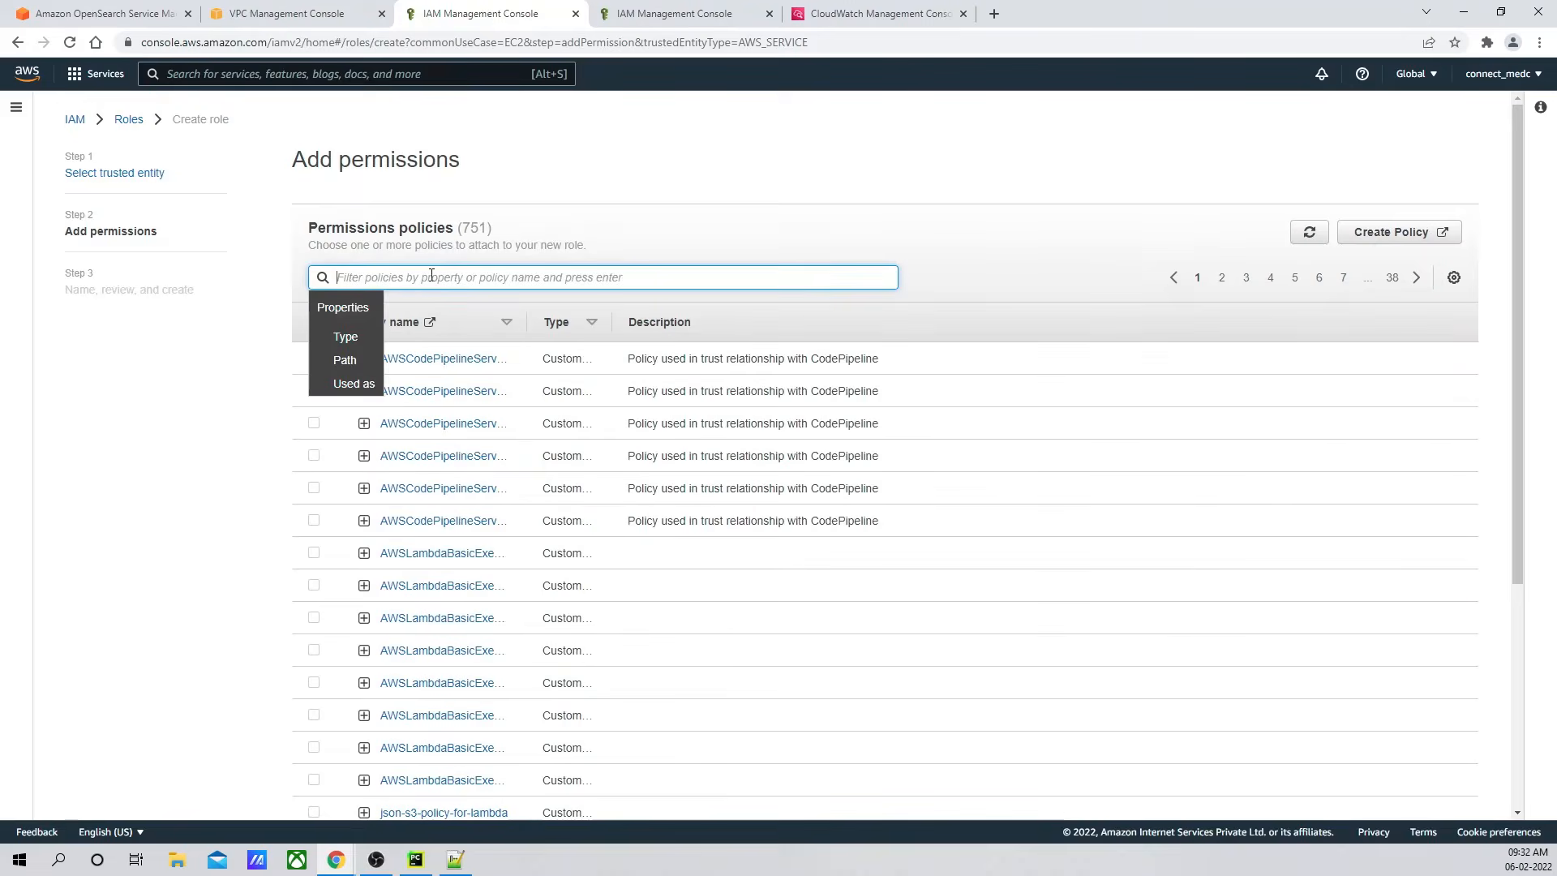
key("ctrl+v")
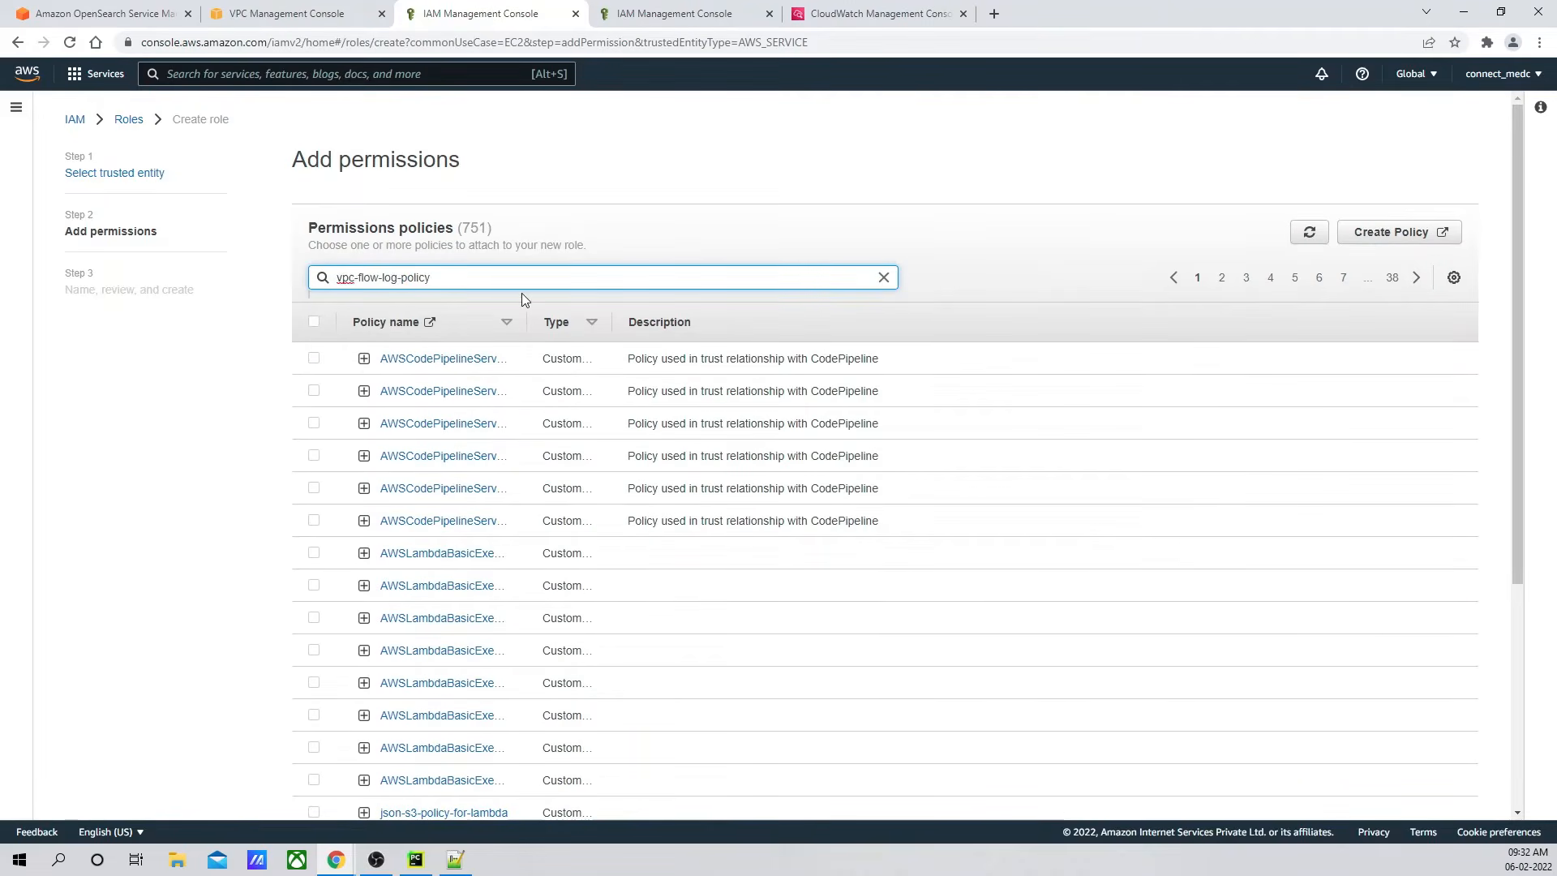
key("Return")
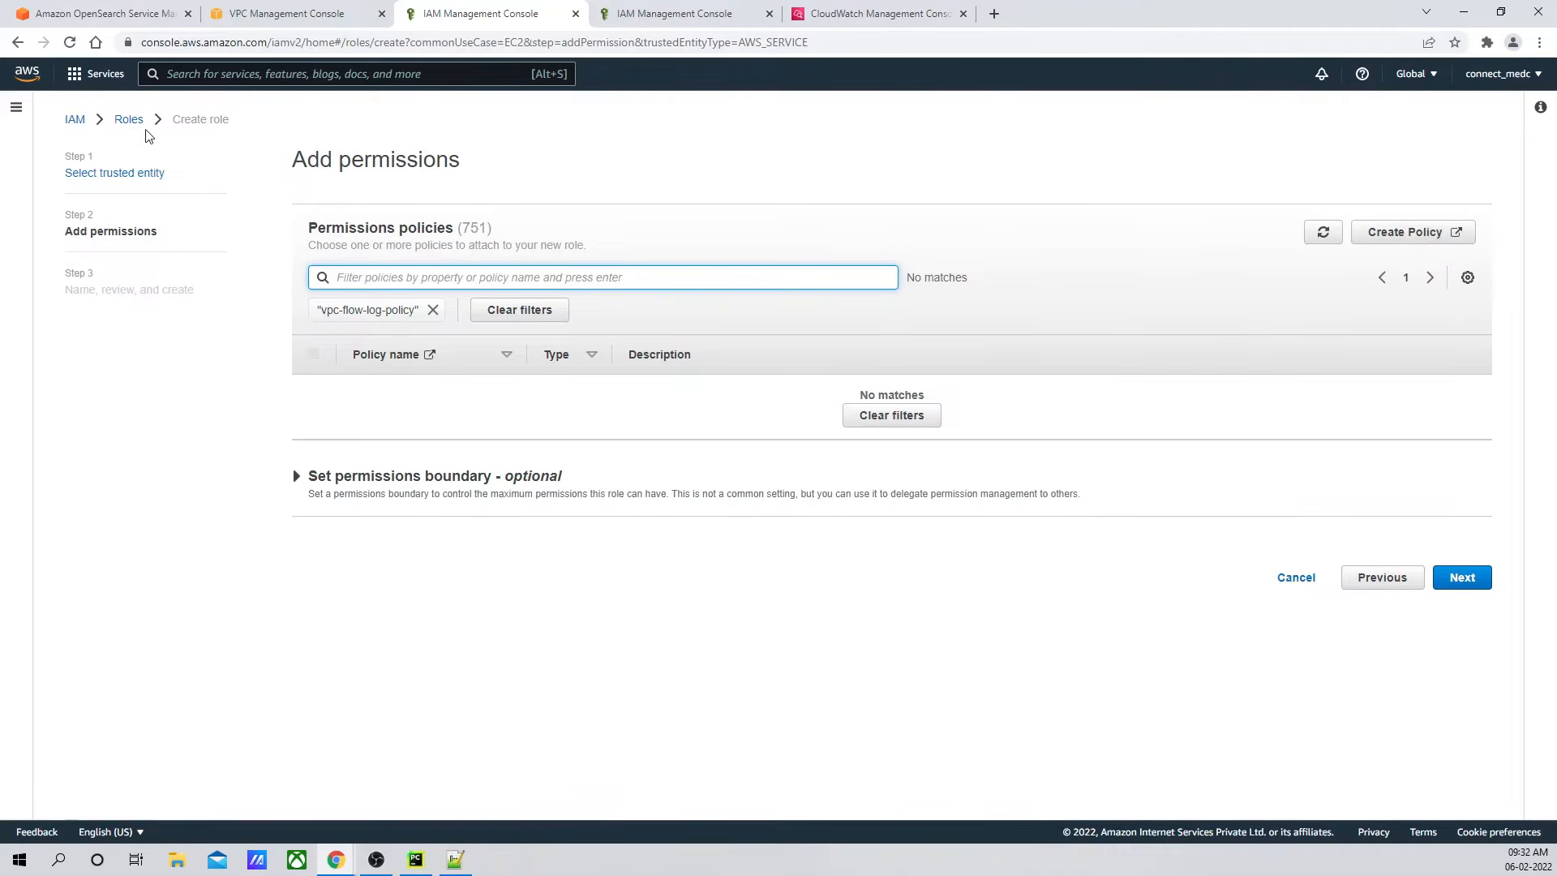
Step: Discard the current role draft and start a new AWS service role with the EC2 use case
left_click(1381, 578)
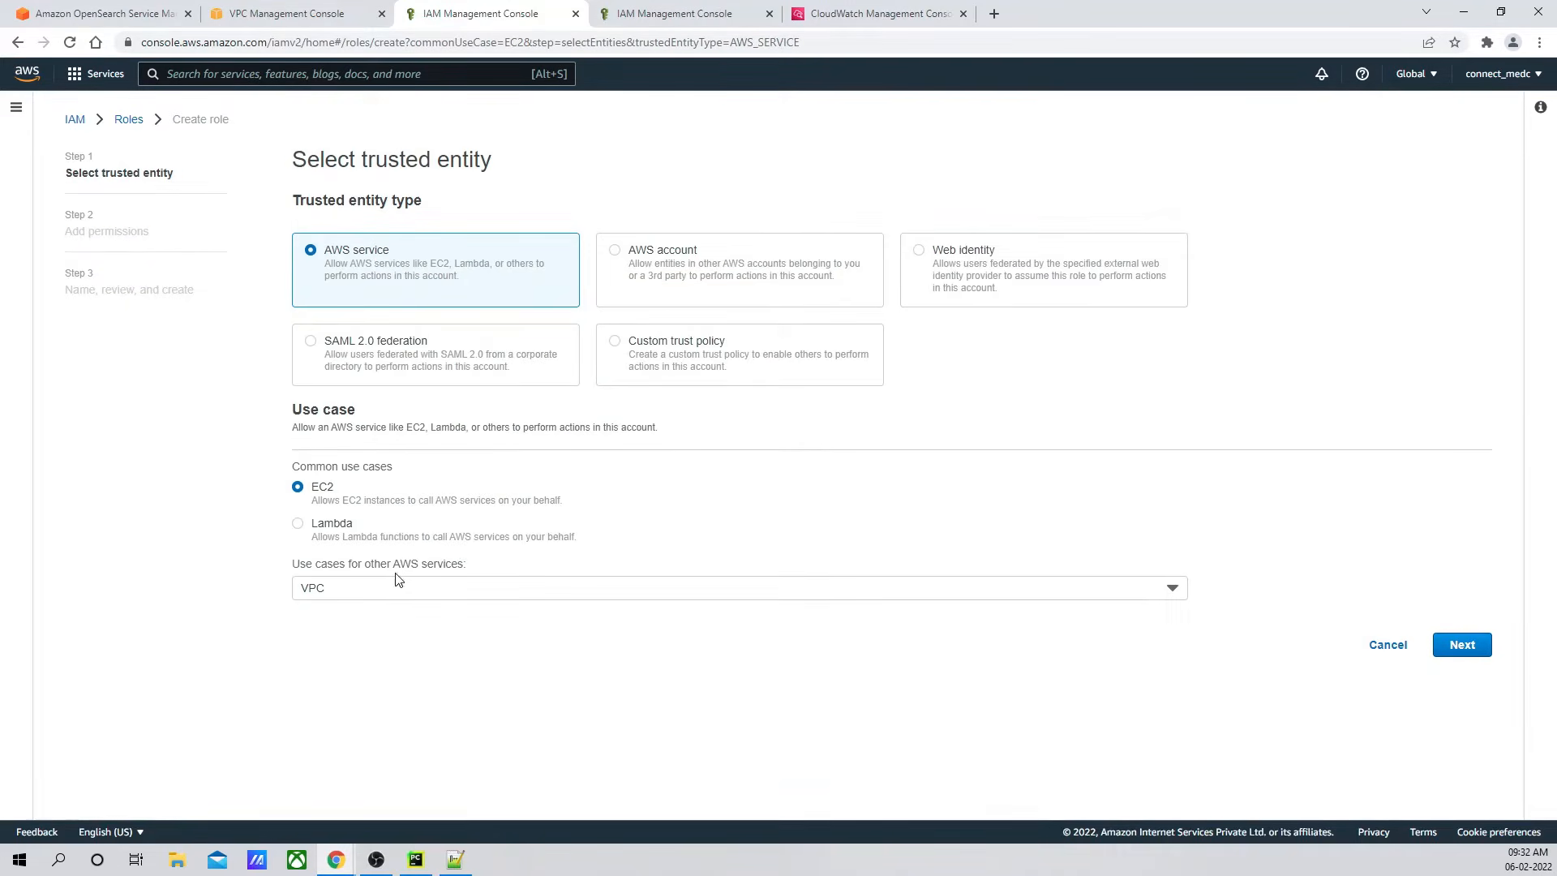
left_click(1388, 645)
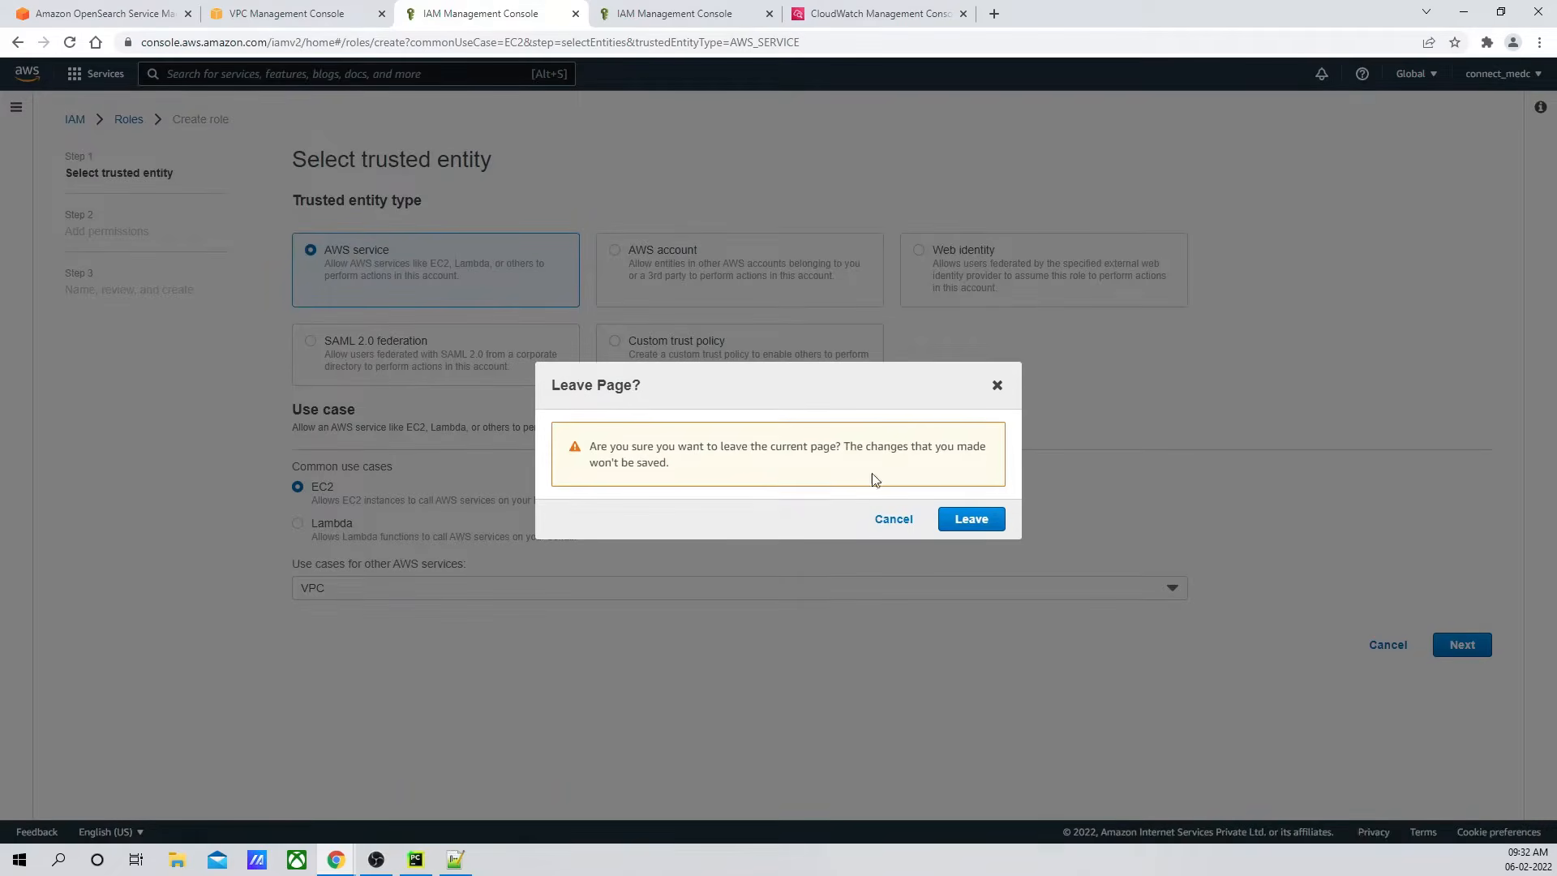
left_click(973, 519)
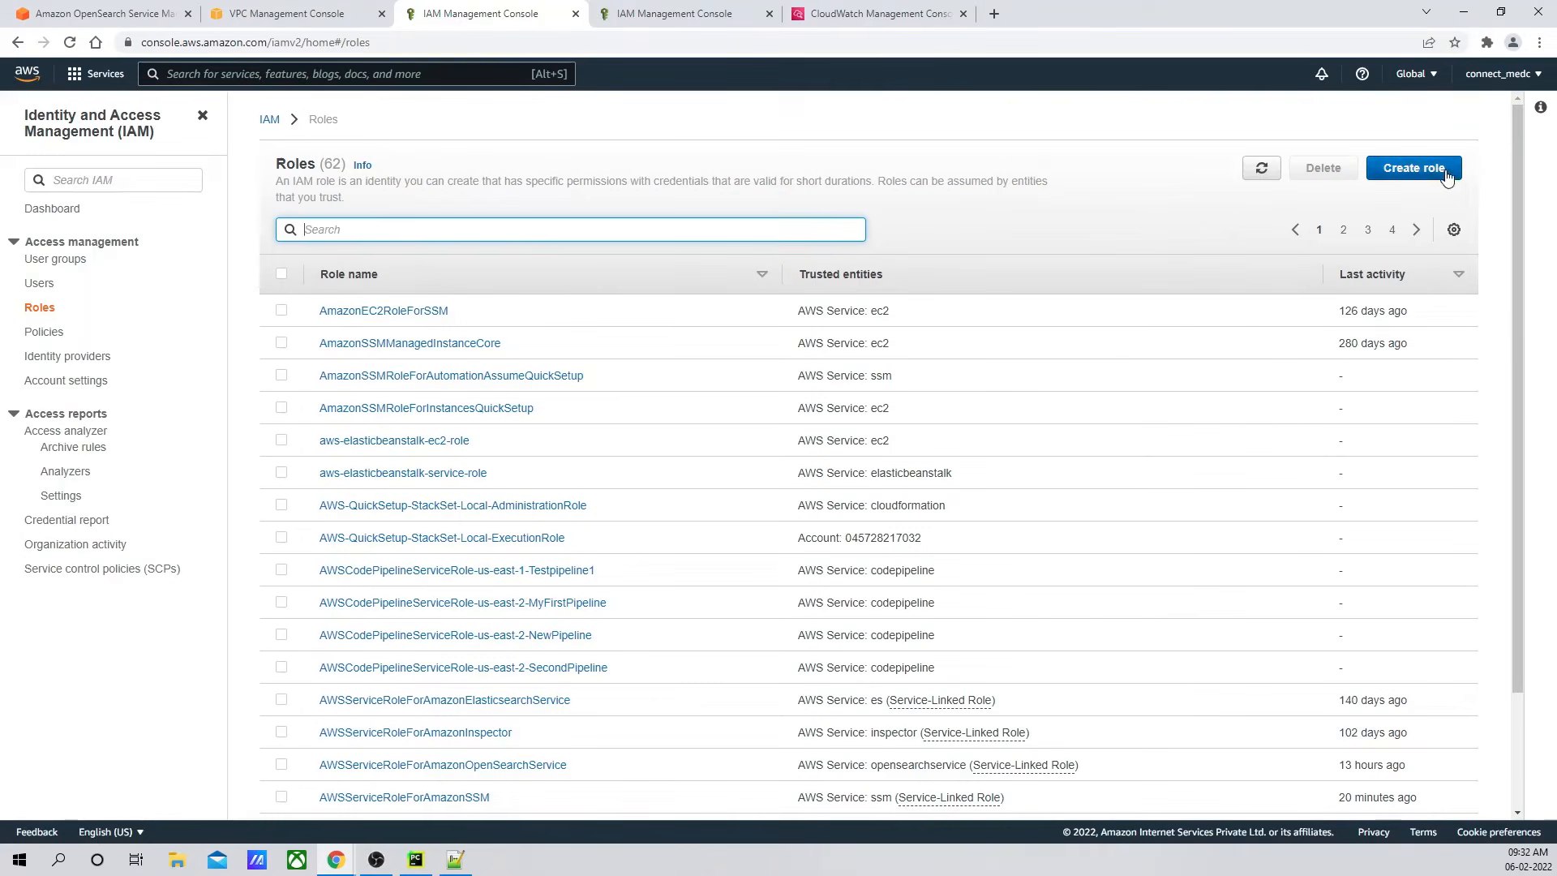
left_click(1448, 177)
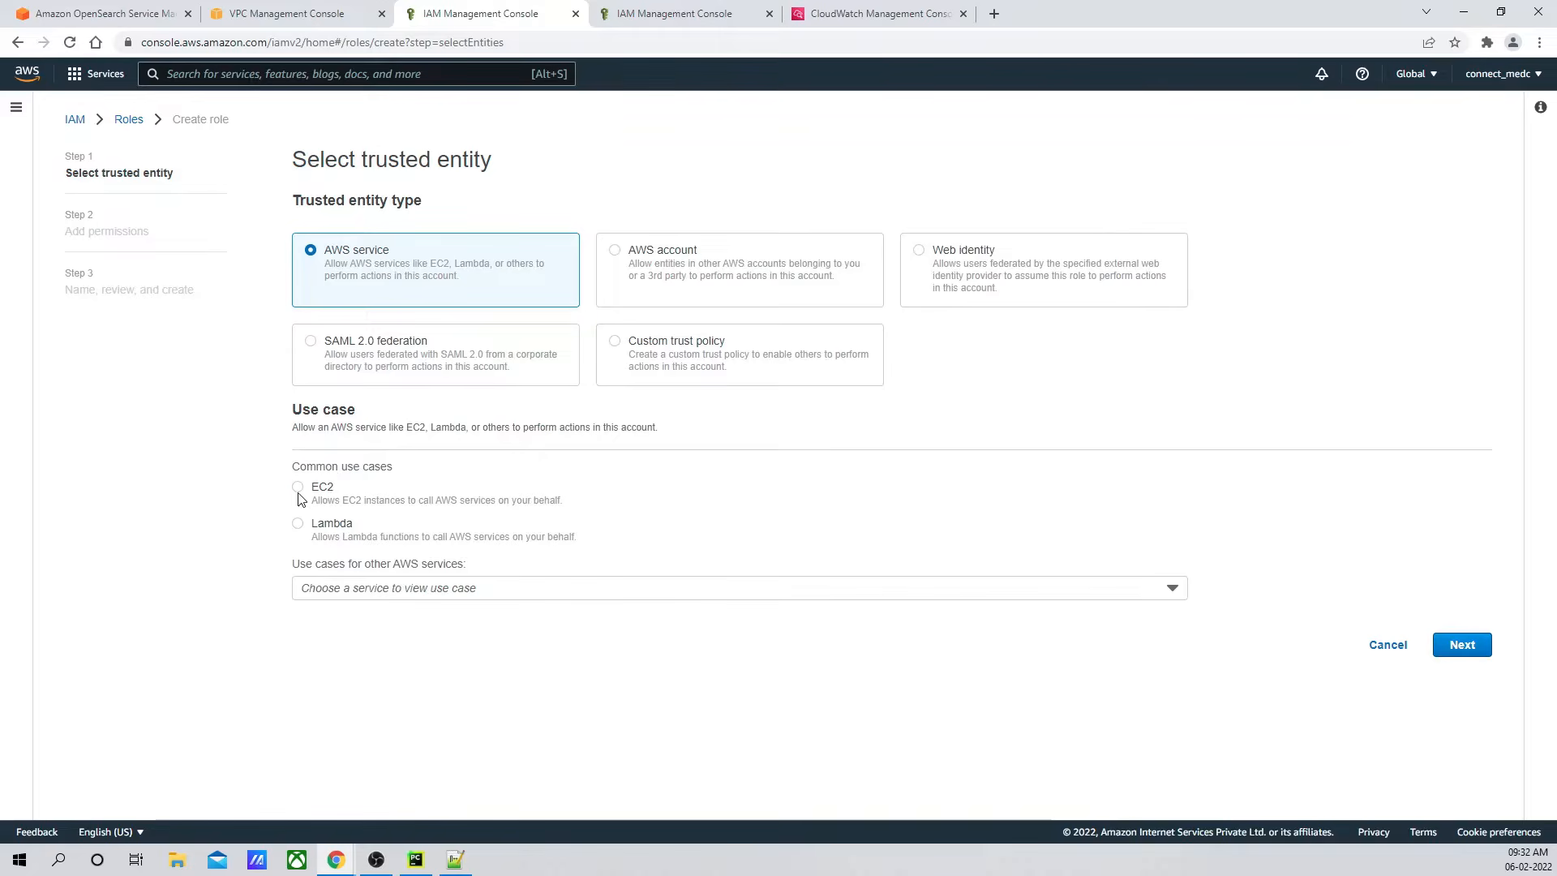
left_click(297, 488)
left_click(1468, 647)
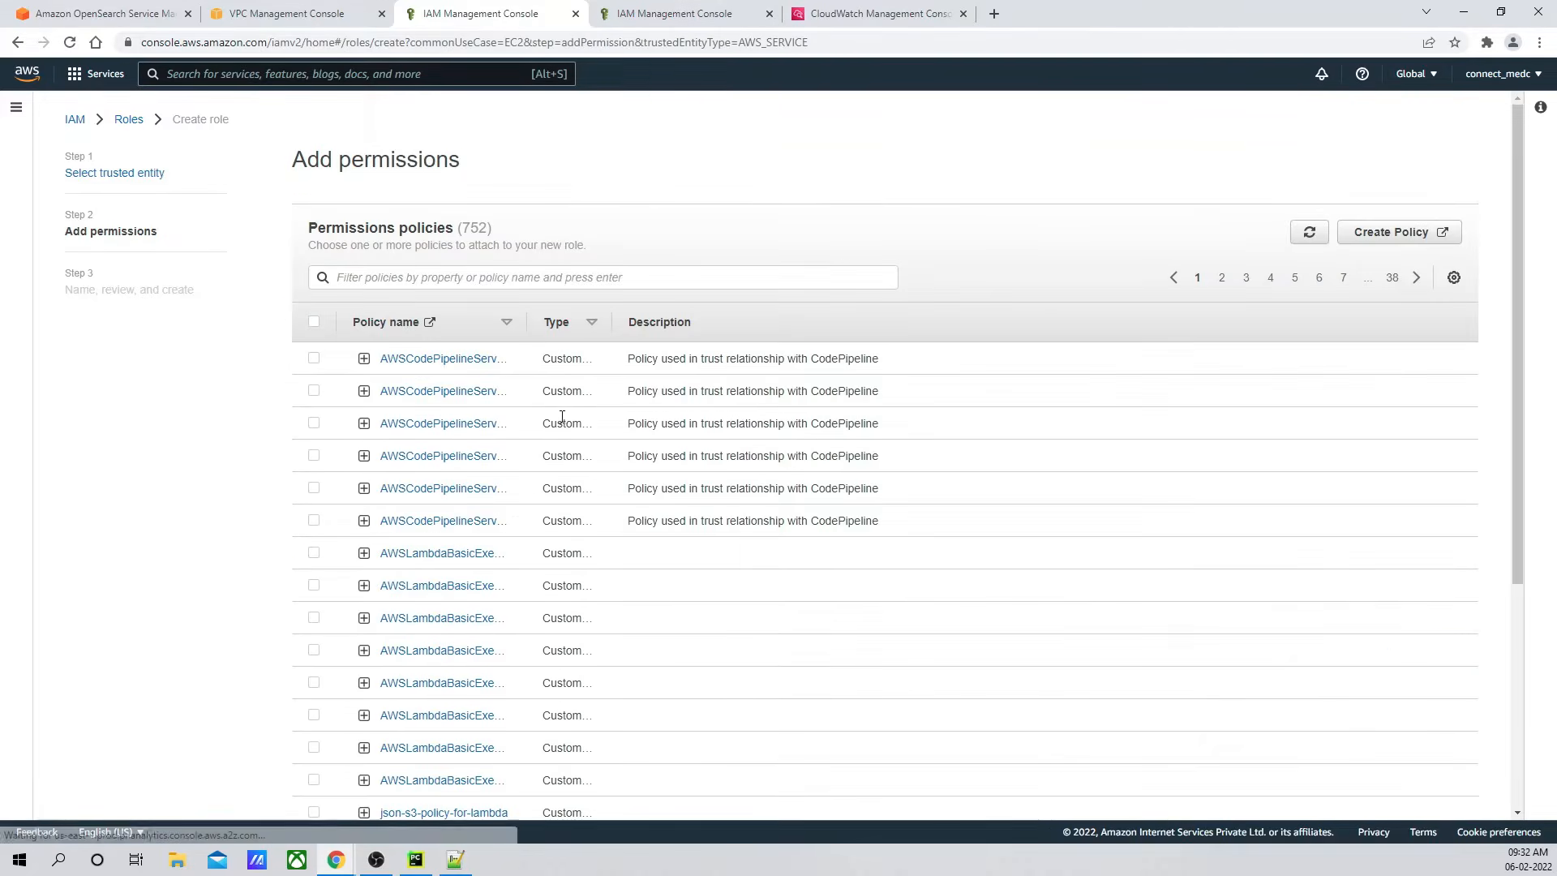
Step: Filter the permissions policies by vpc-flow-log-policy, attach that policy to the new role and continue to the review stage
left_click(410, 276)
key("ctrl+v")
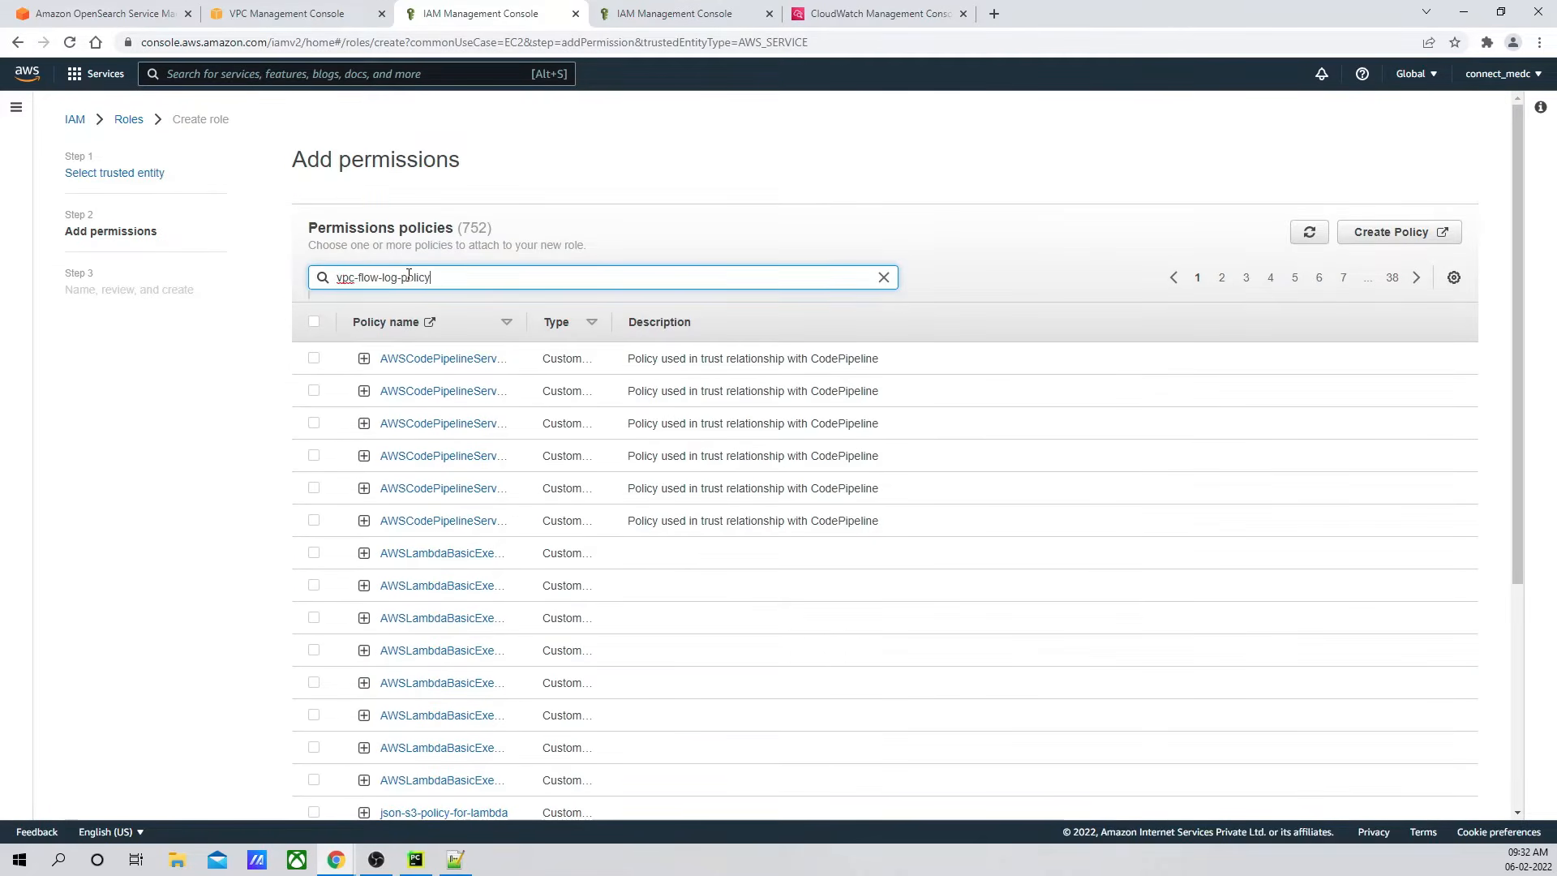
key("Return")
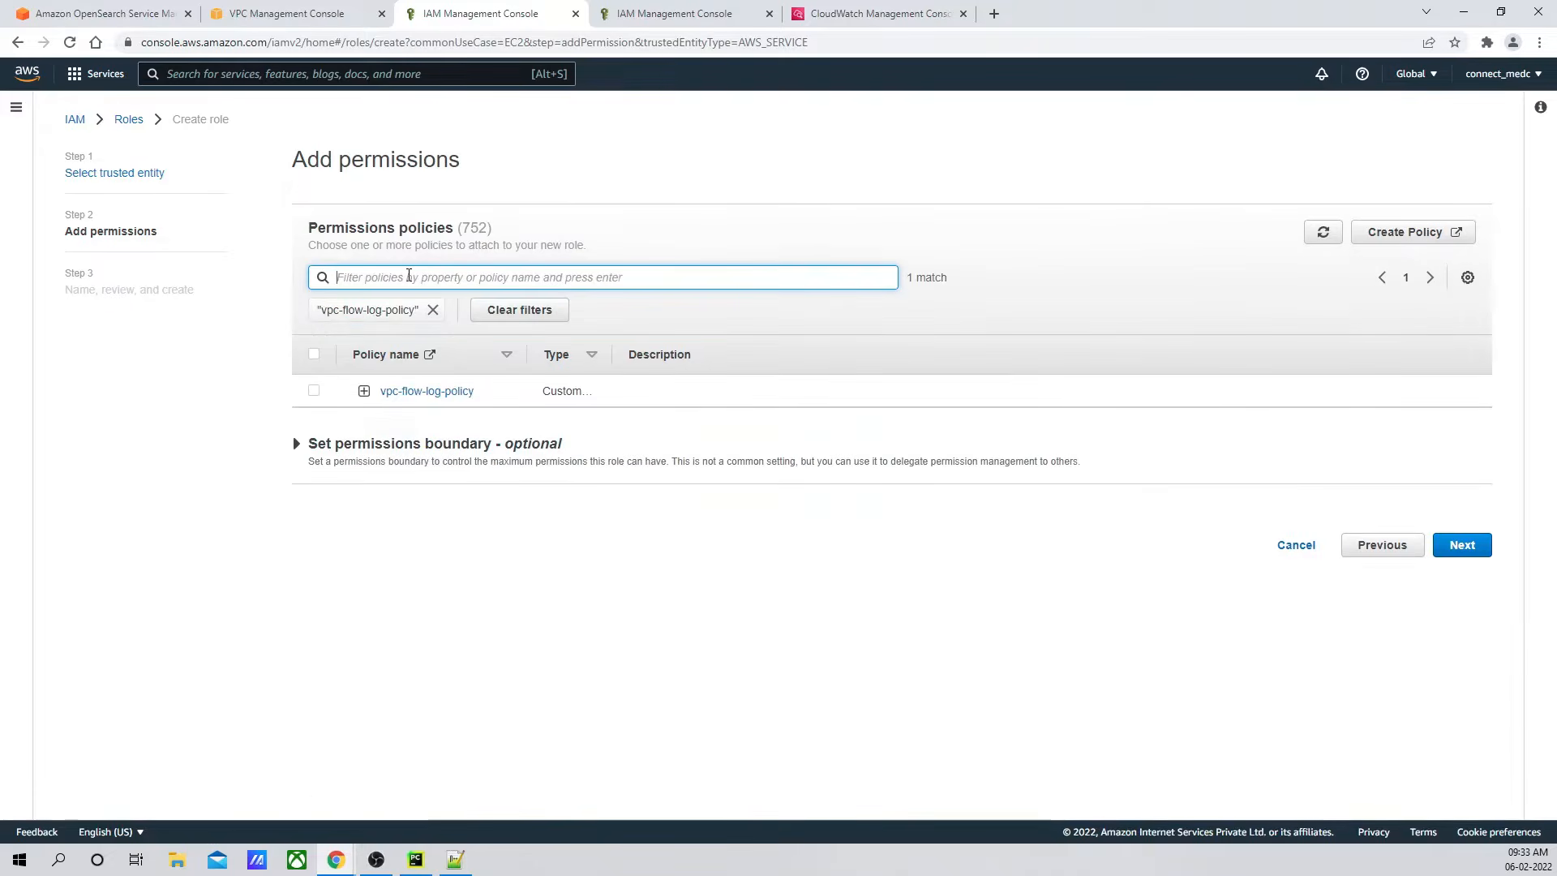
left_click(316, 394)
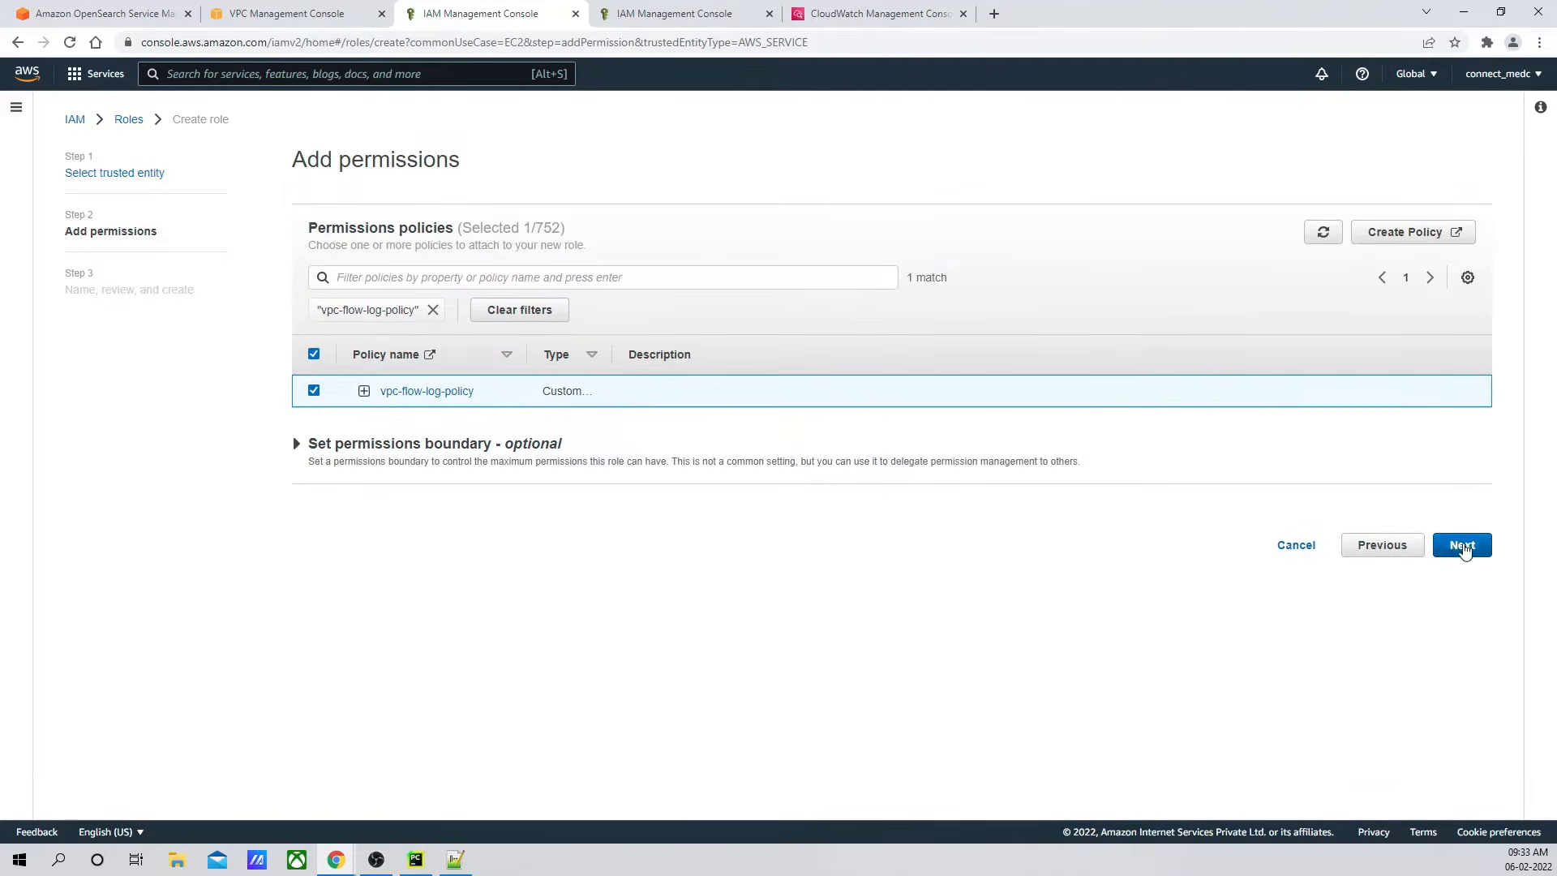
left_click(1463, 546)
Step: Name the role vpc-flow-log-role, review its trusted entity and attached policy, and create it
left_click(369, 288)
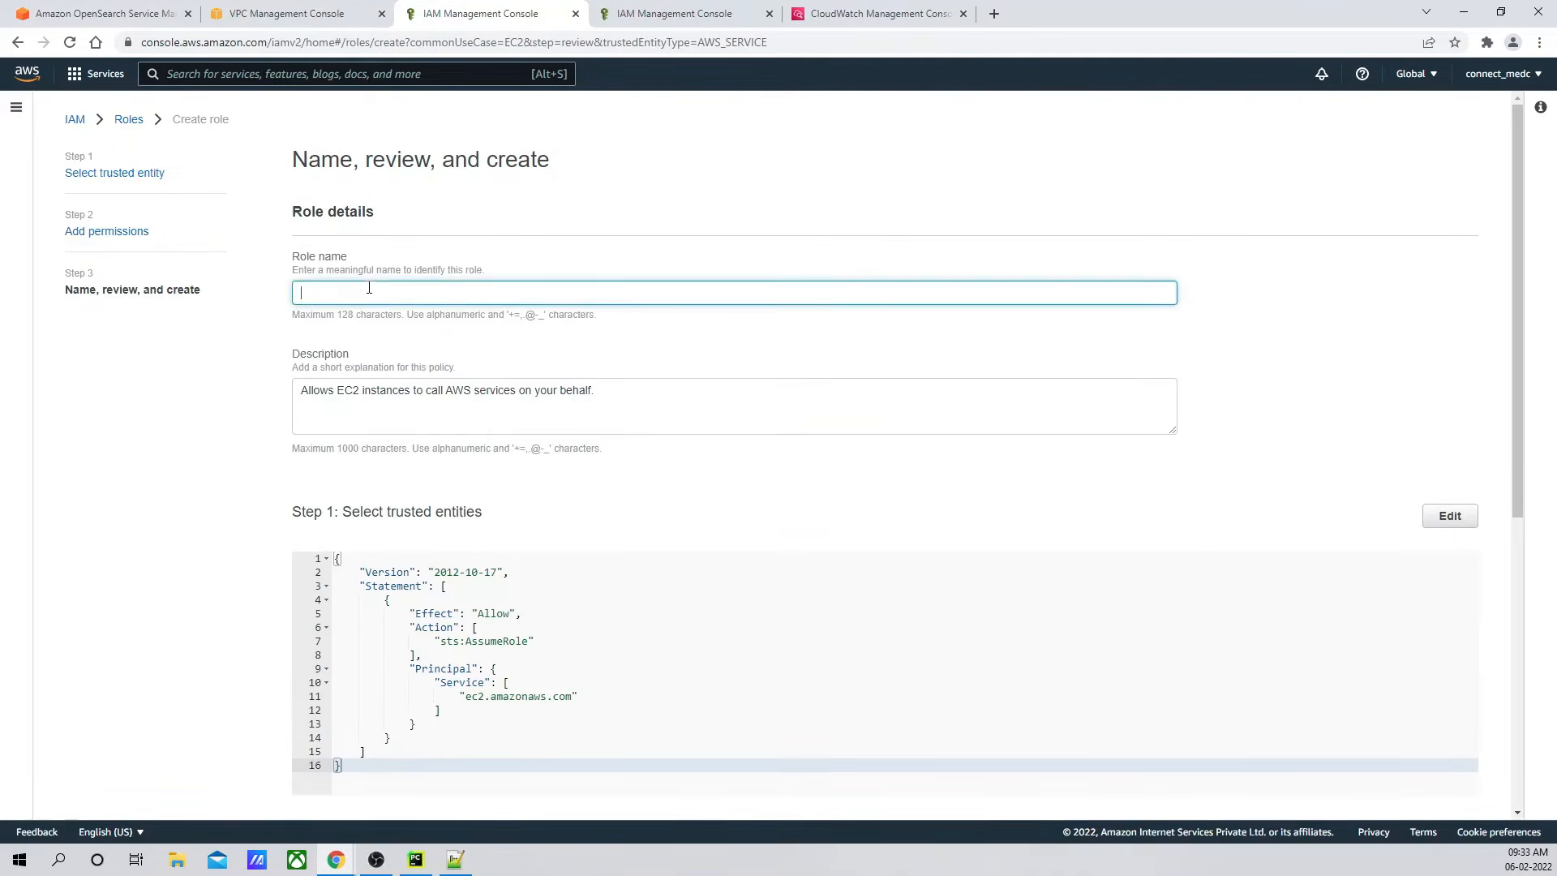
type("vpc-flow-log-policy")
double_click(379, 294)
type("role")
scroll(771, 406, "down", 6)
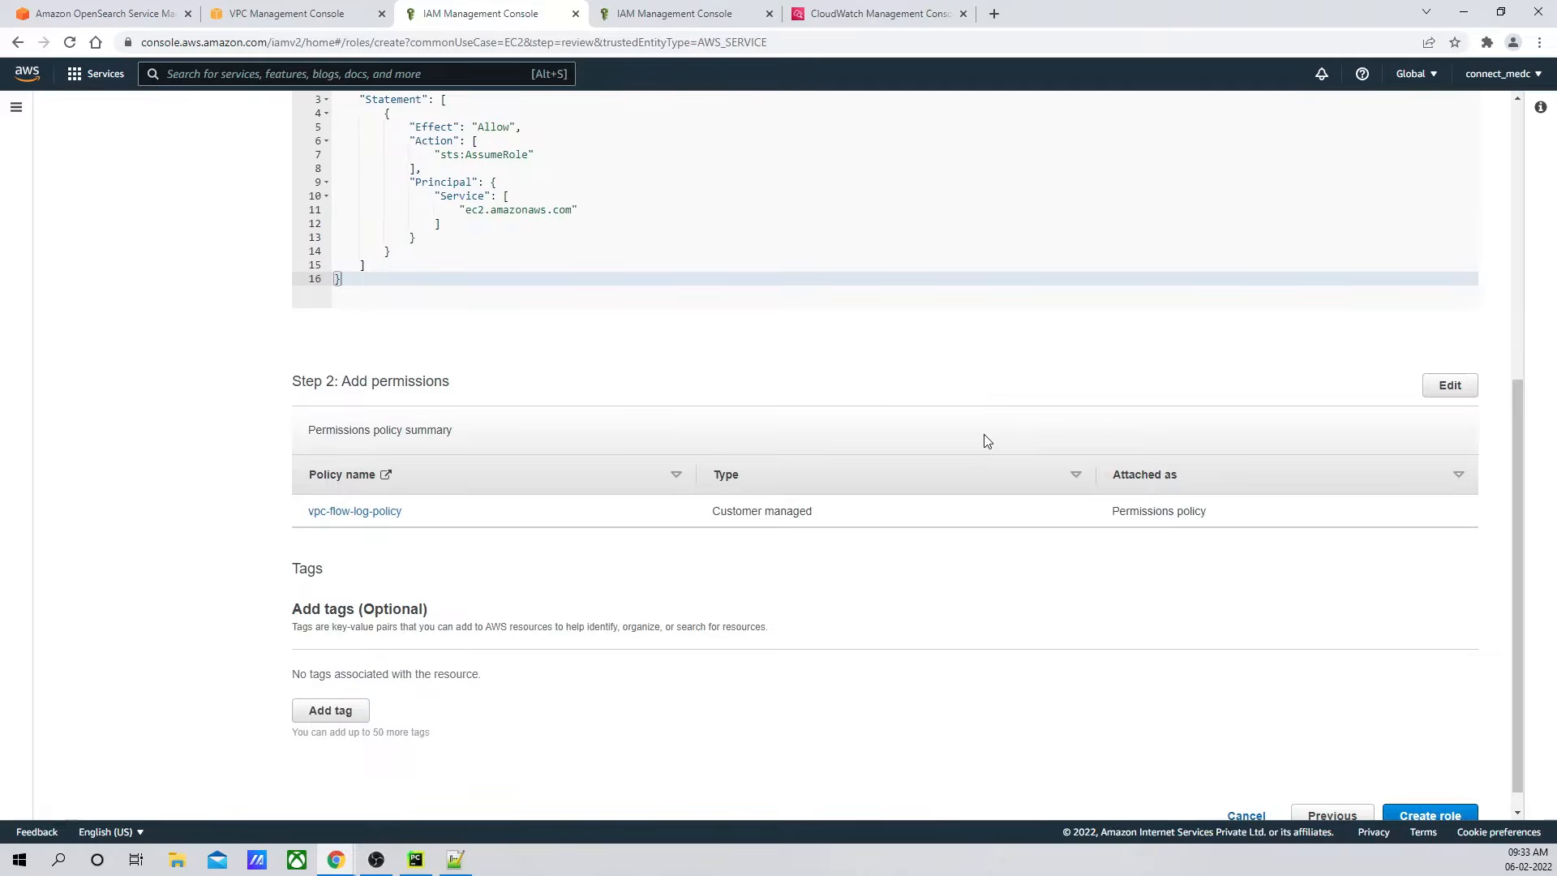
scroll(987, 441, "down", 1)
scroll(988, 442, "up", 2)
scroll(988, 441, "down", 2)
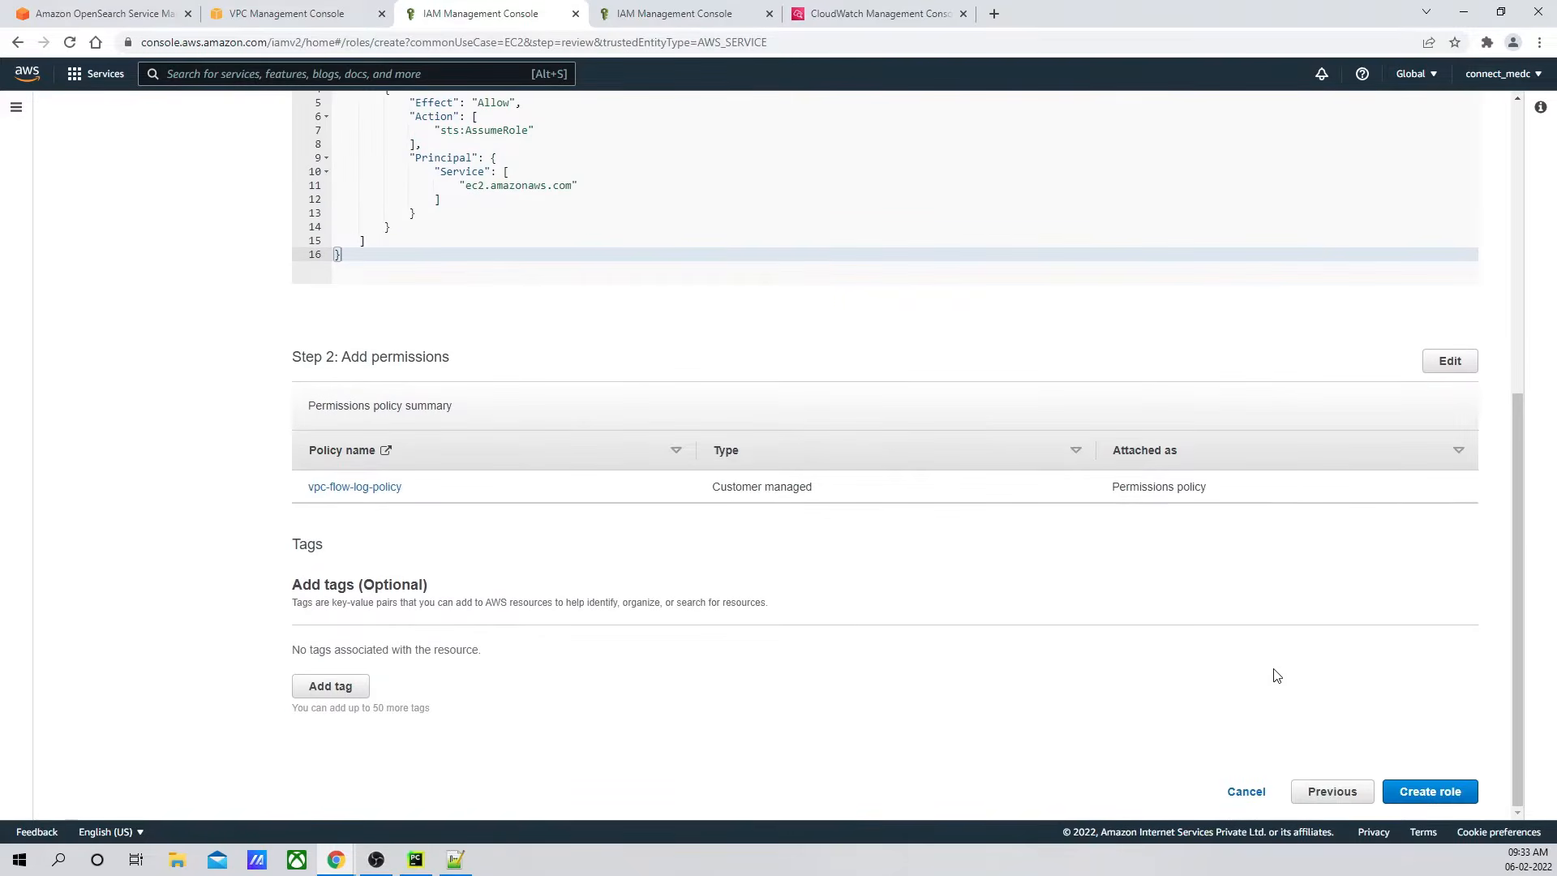
scroll(1278, 676, "up", 6)
scroll(1276, 667, "down", 6)
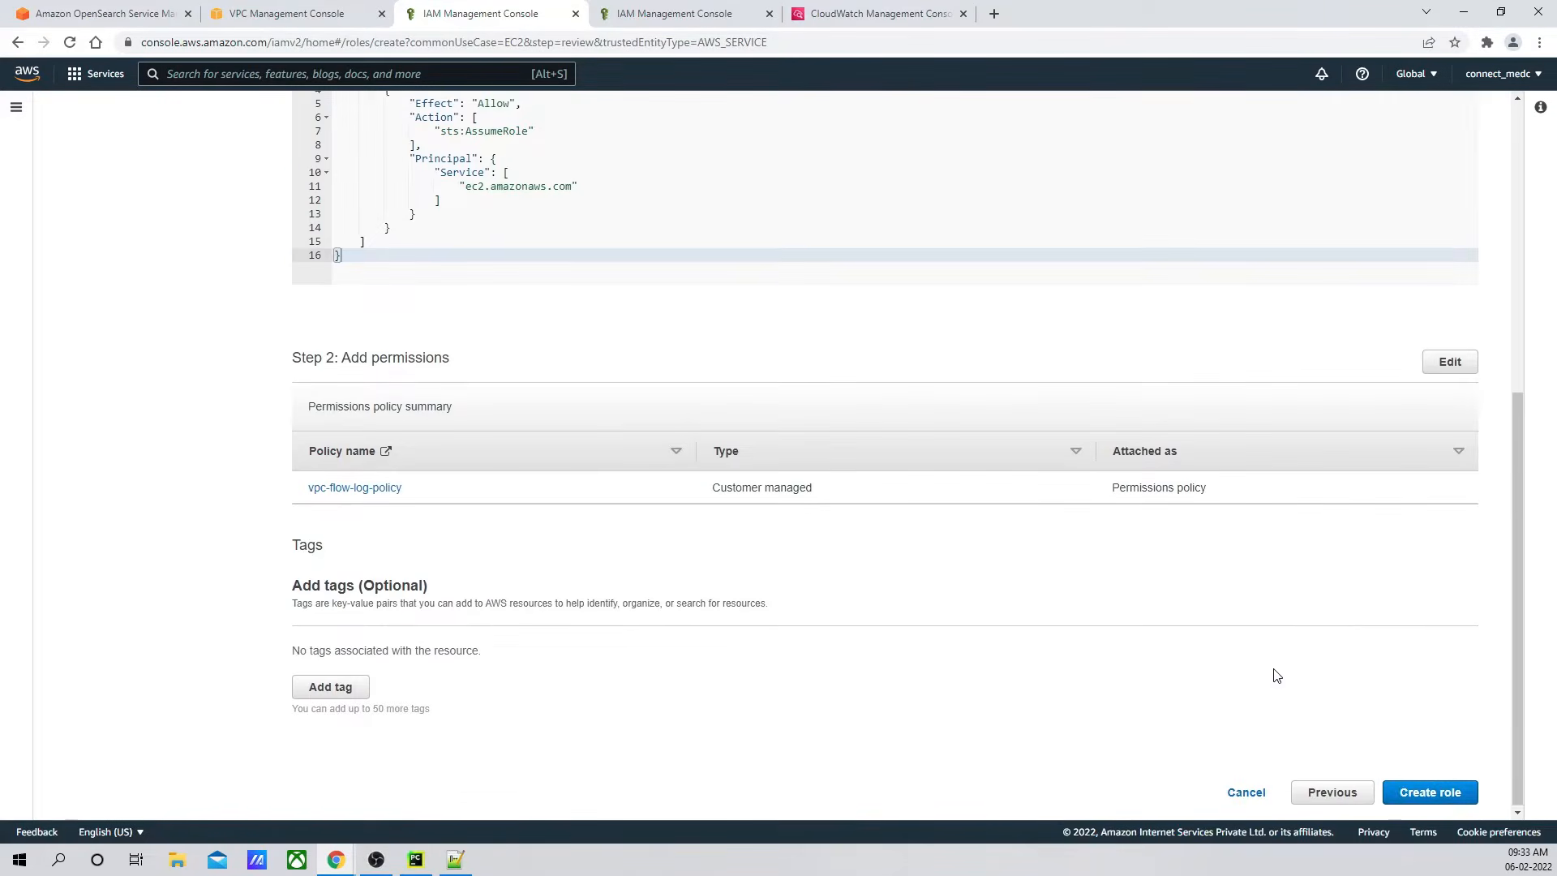
left_click(1425, 795)
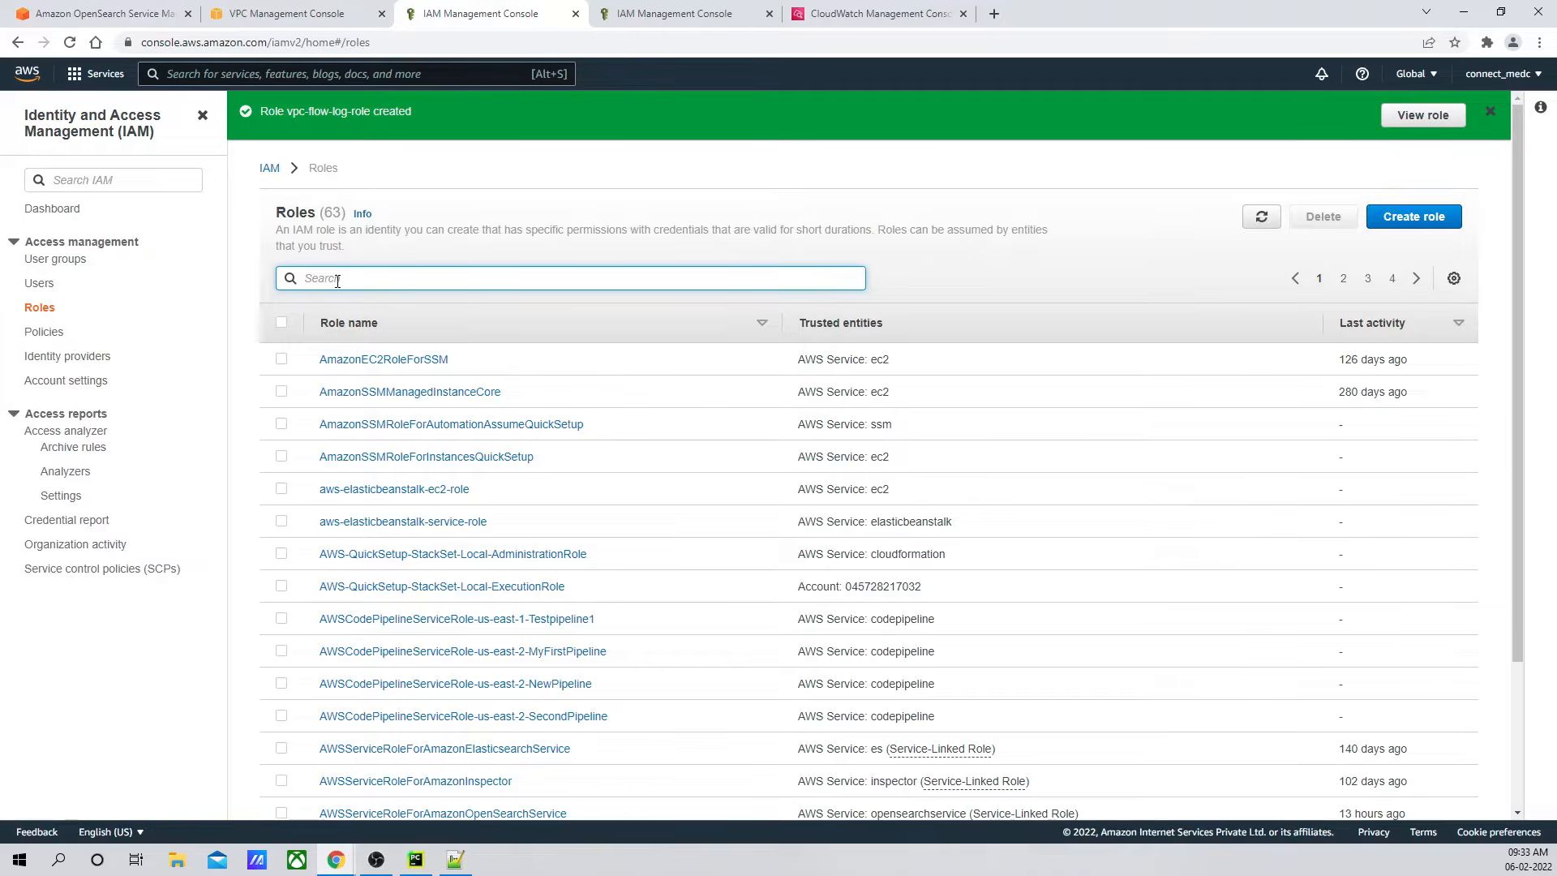
Step: Search the roles list for vpc-flow-log-role and open its details
type("vpc-flow-log-policy")
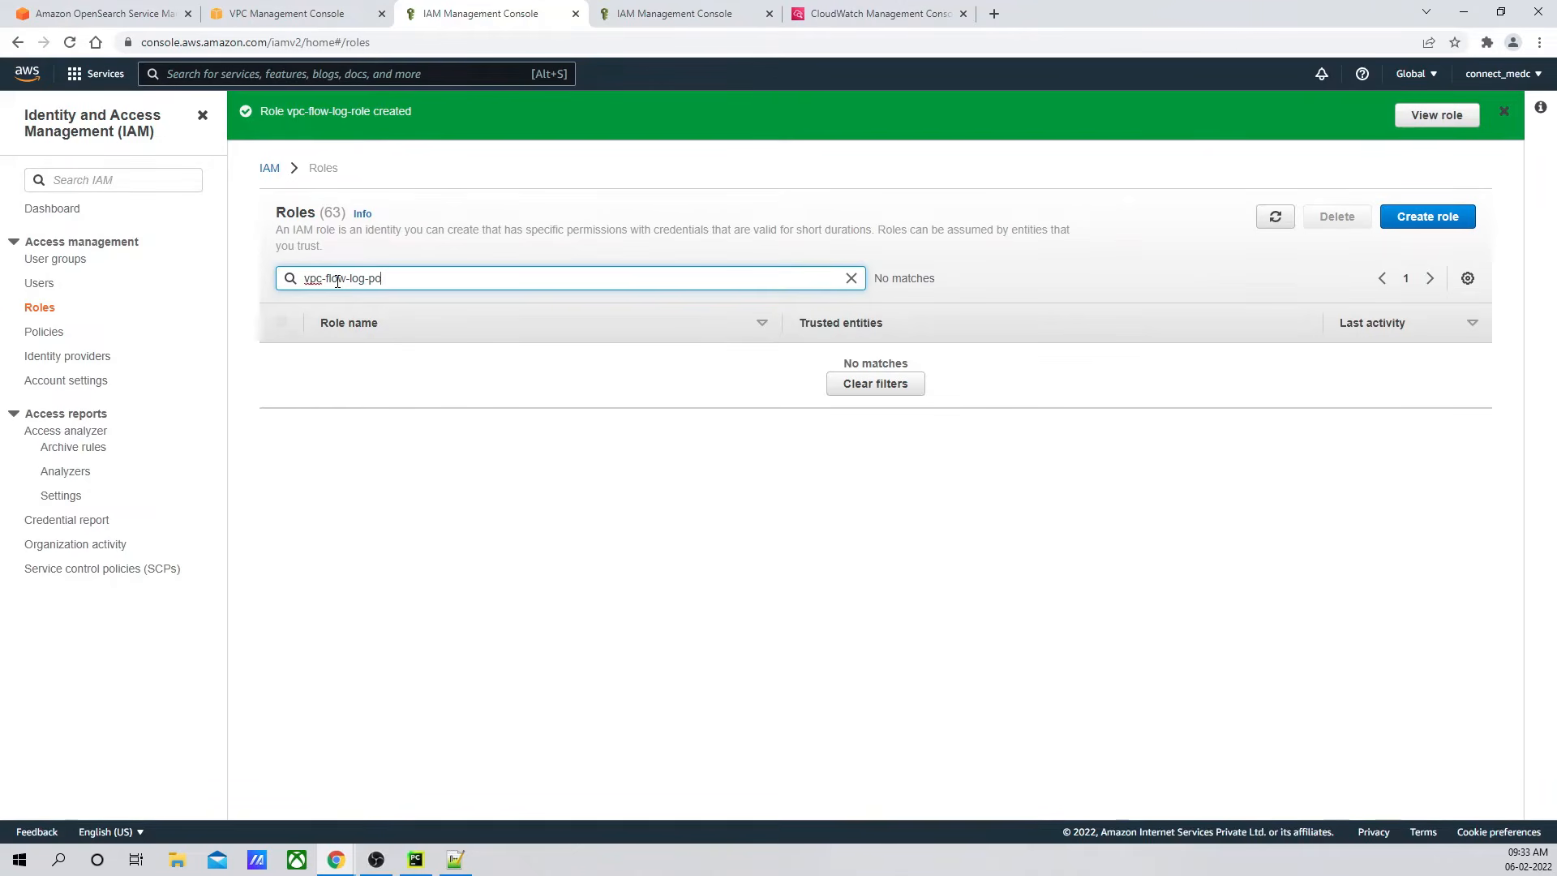
key("BackSpace")
type("role")
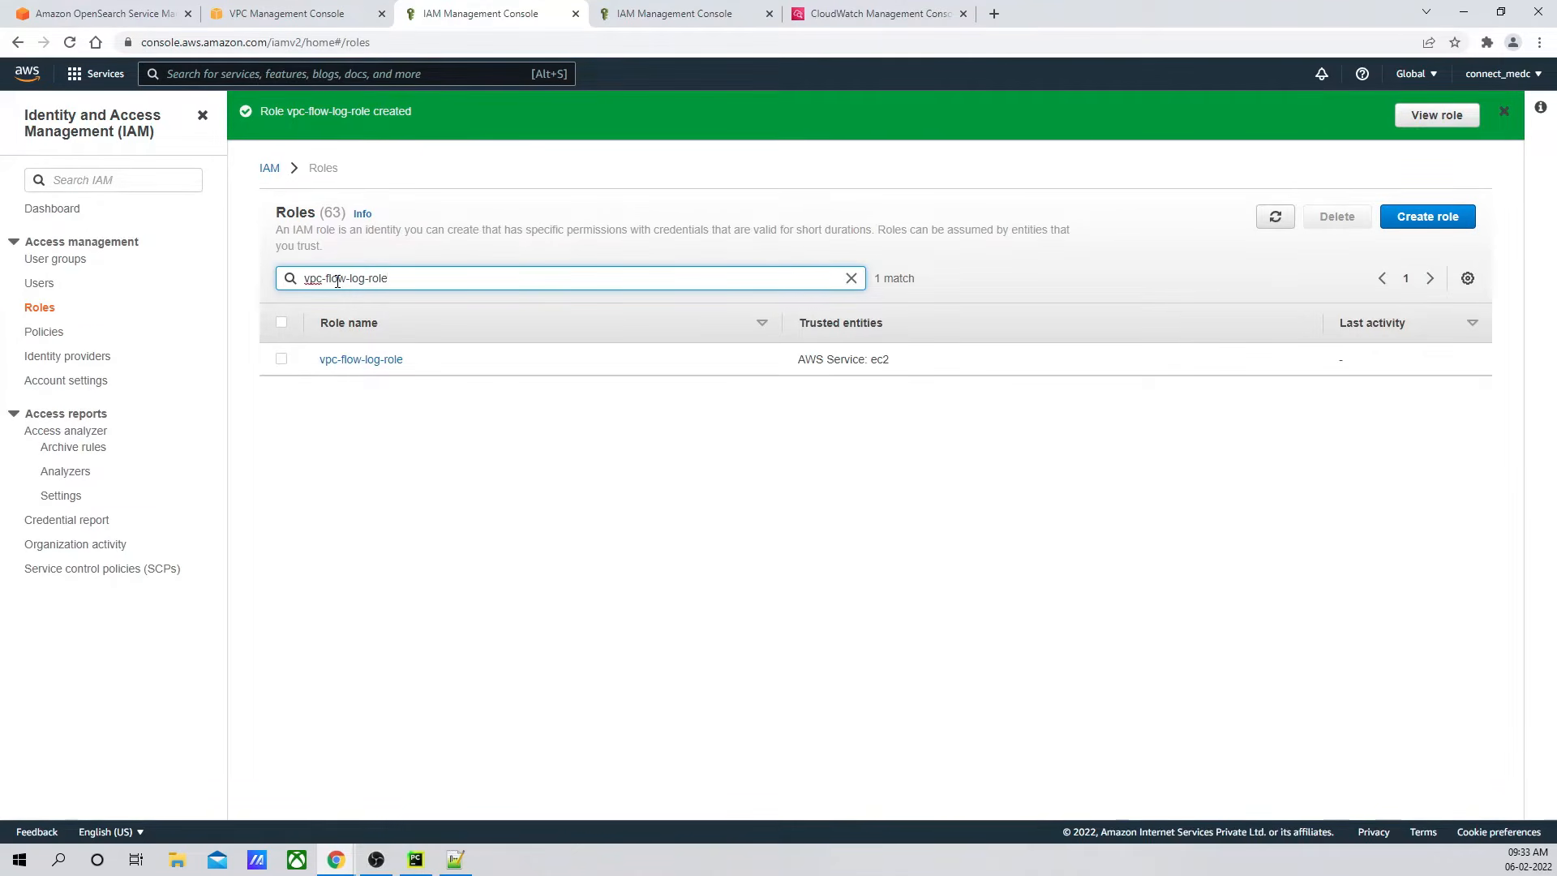
left_click(357, 360)
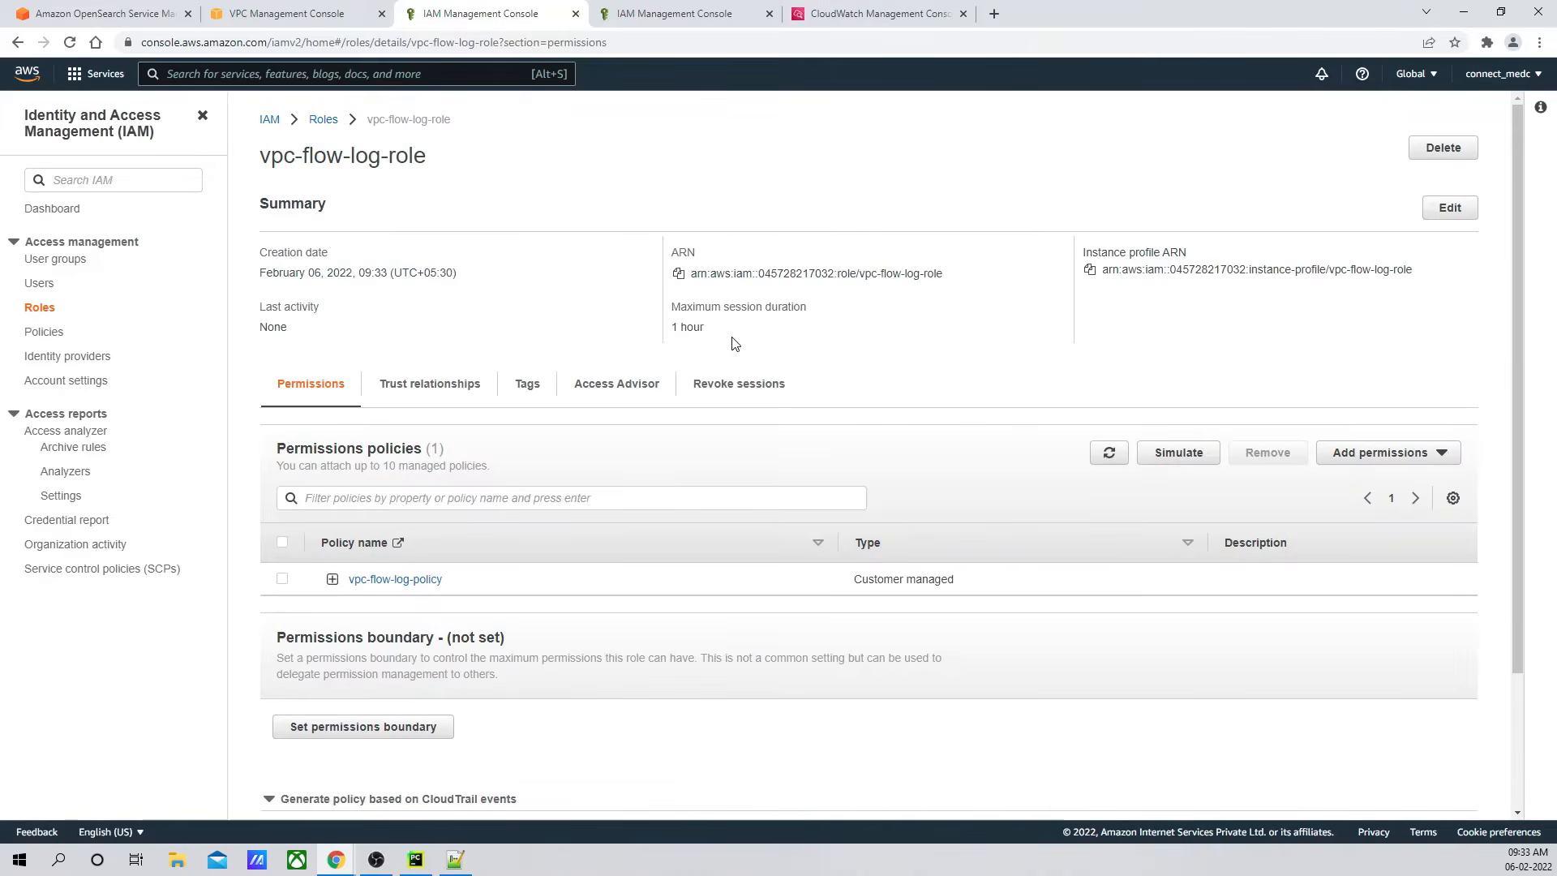
Step: Review the role's attached permissions policy and the trusted entities JSON in its trust relationships
scroll(799, 318, "down", 2)
scroll(591, 480, "up", 2)
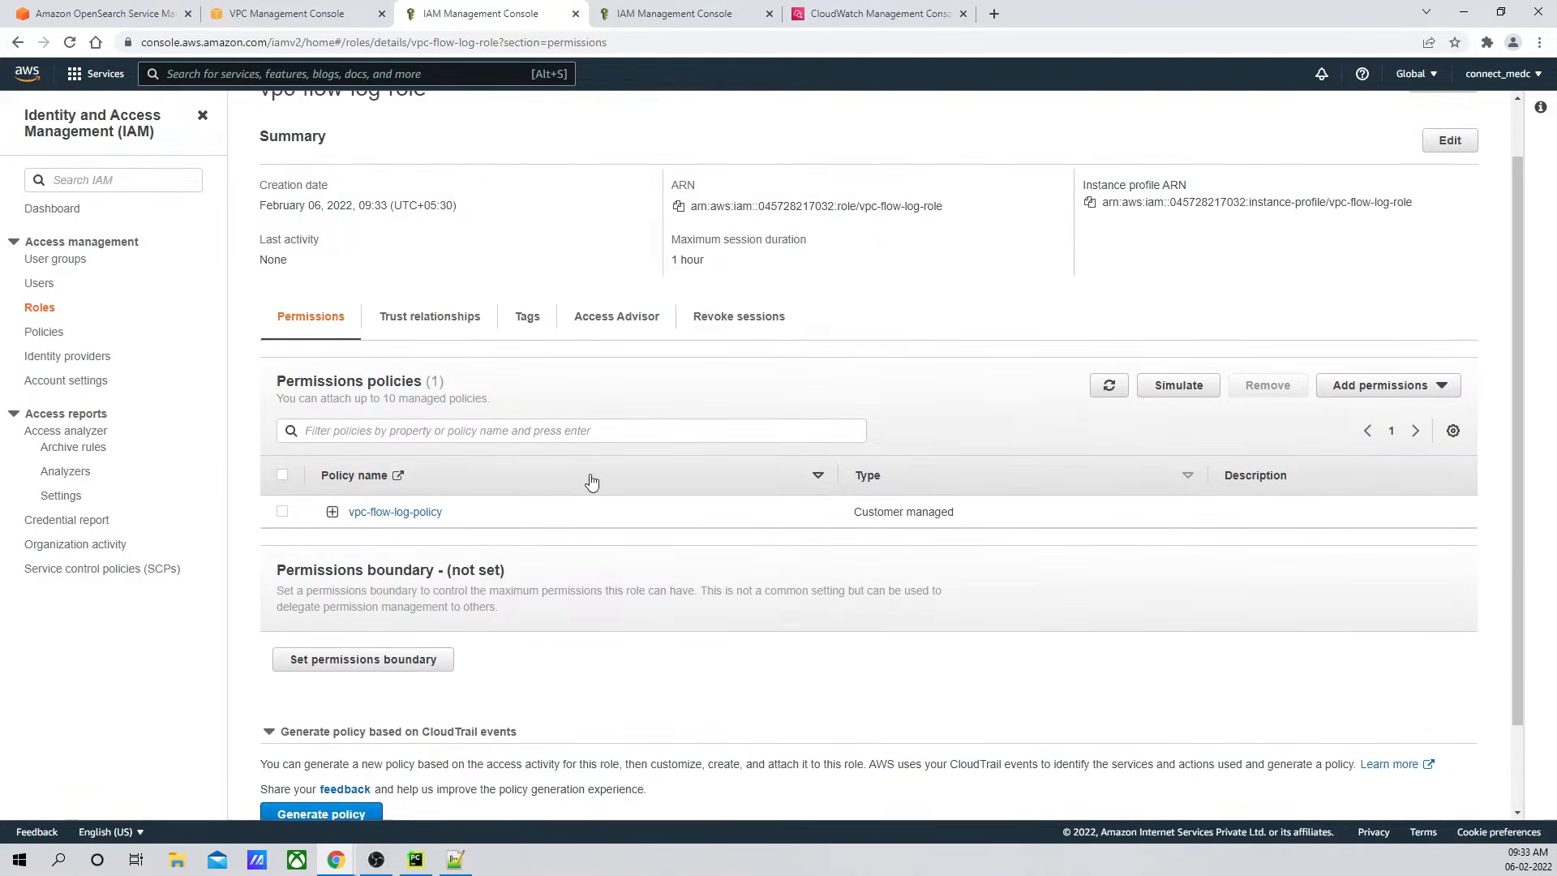
left_click(430, 375)
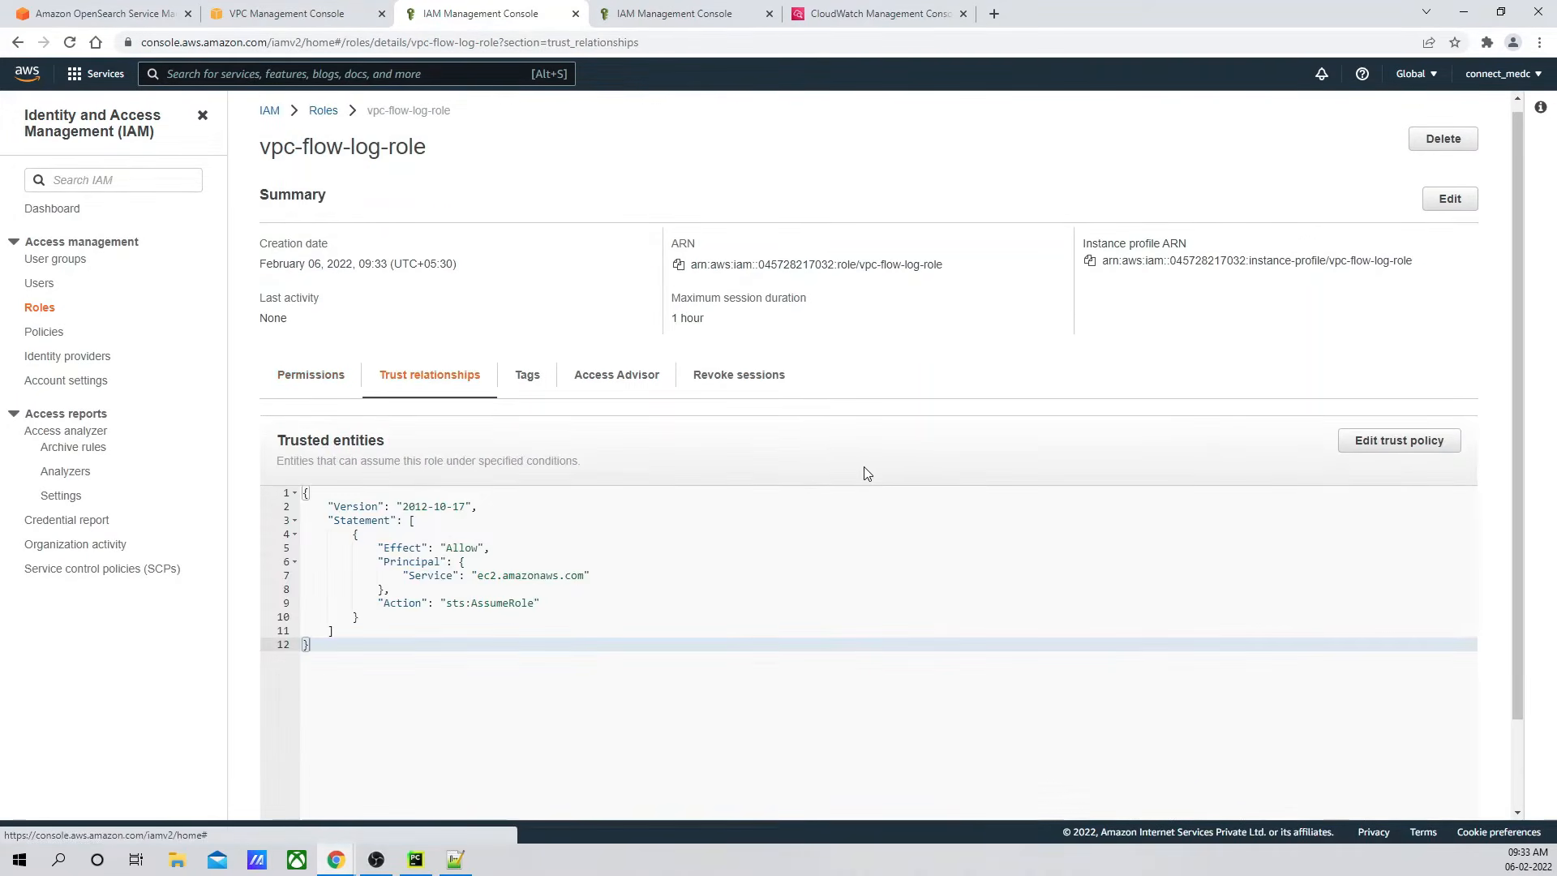
scroll(868, 454, "down", 1)
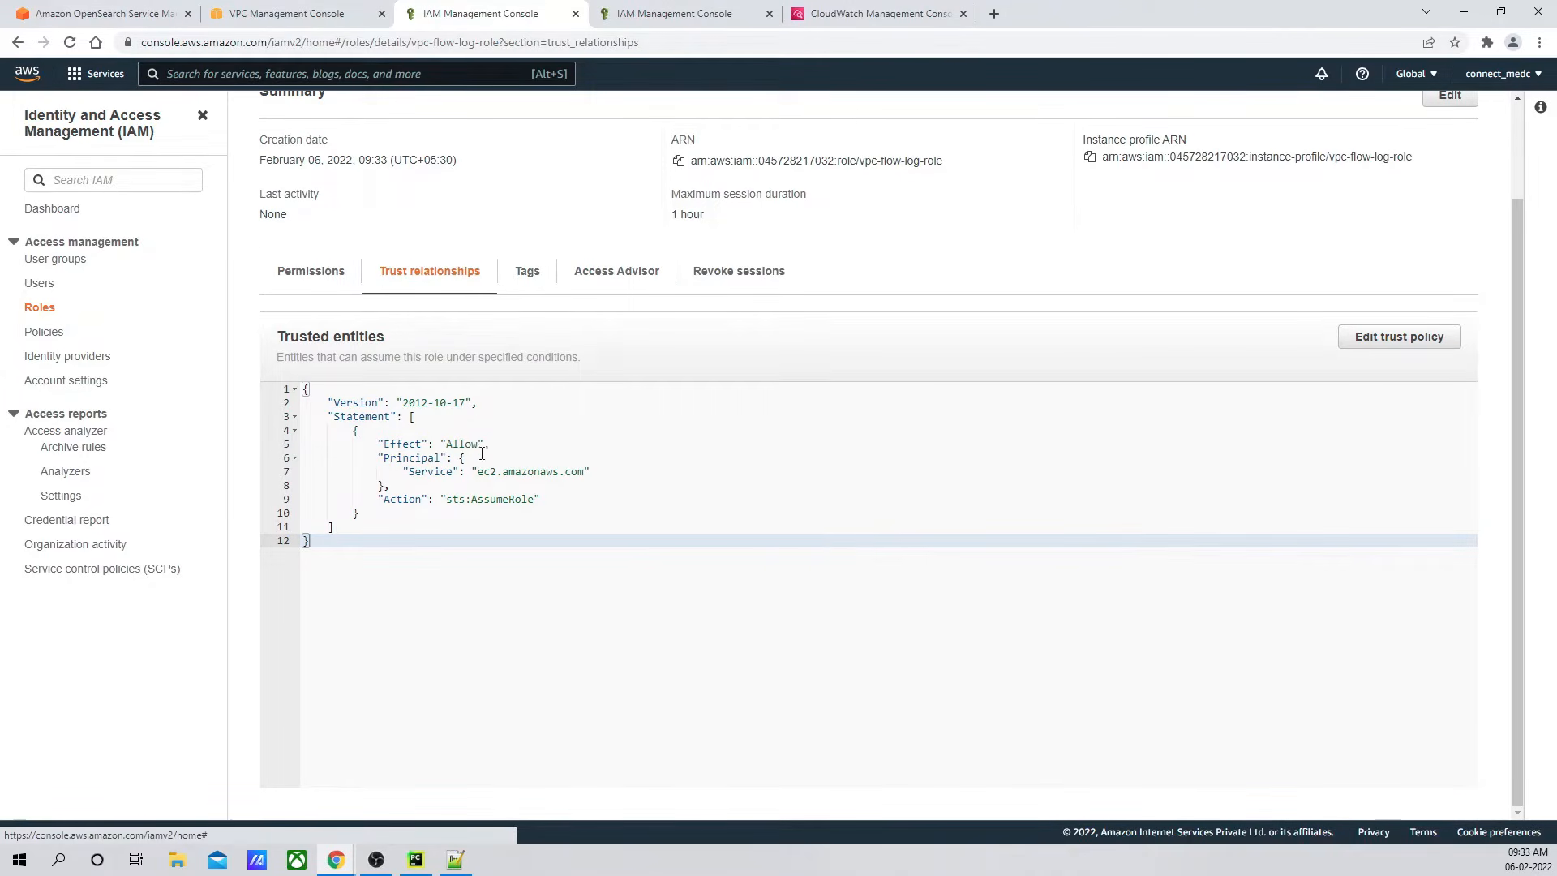
left_click_drag(325, 540, 303, 389)
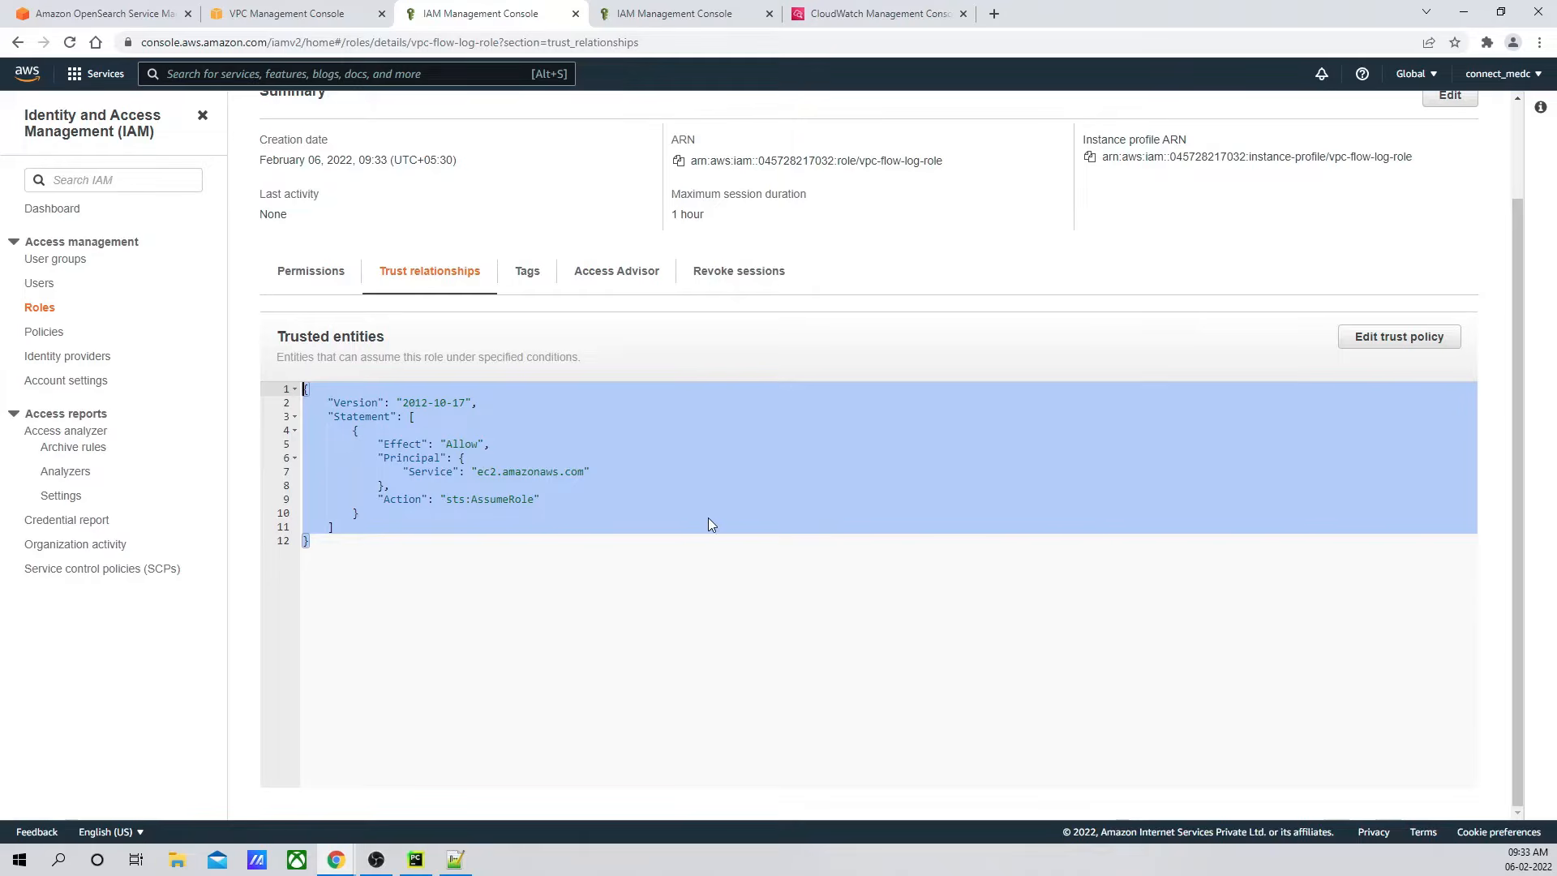
scroll(708, 519, "up", 2)
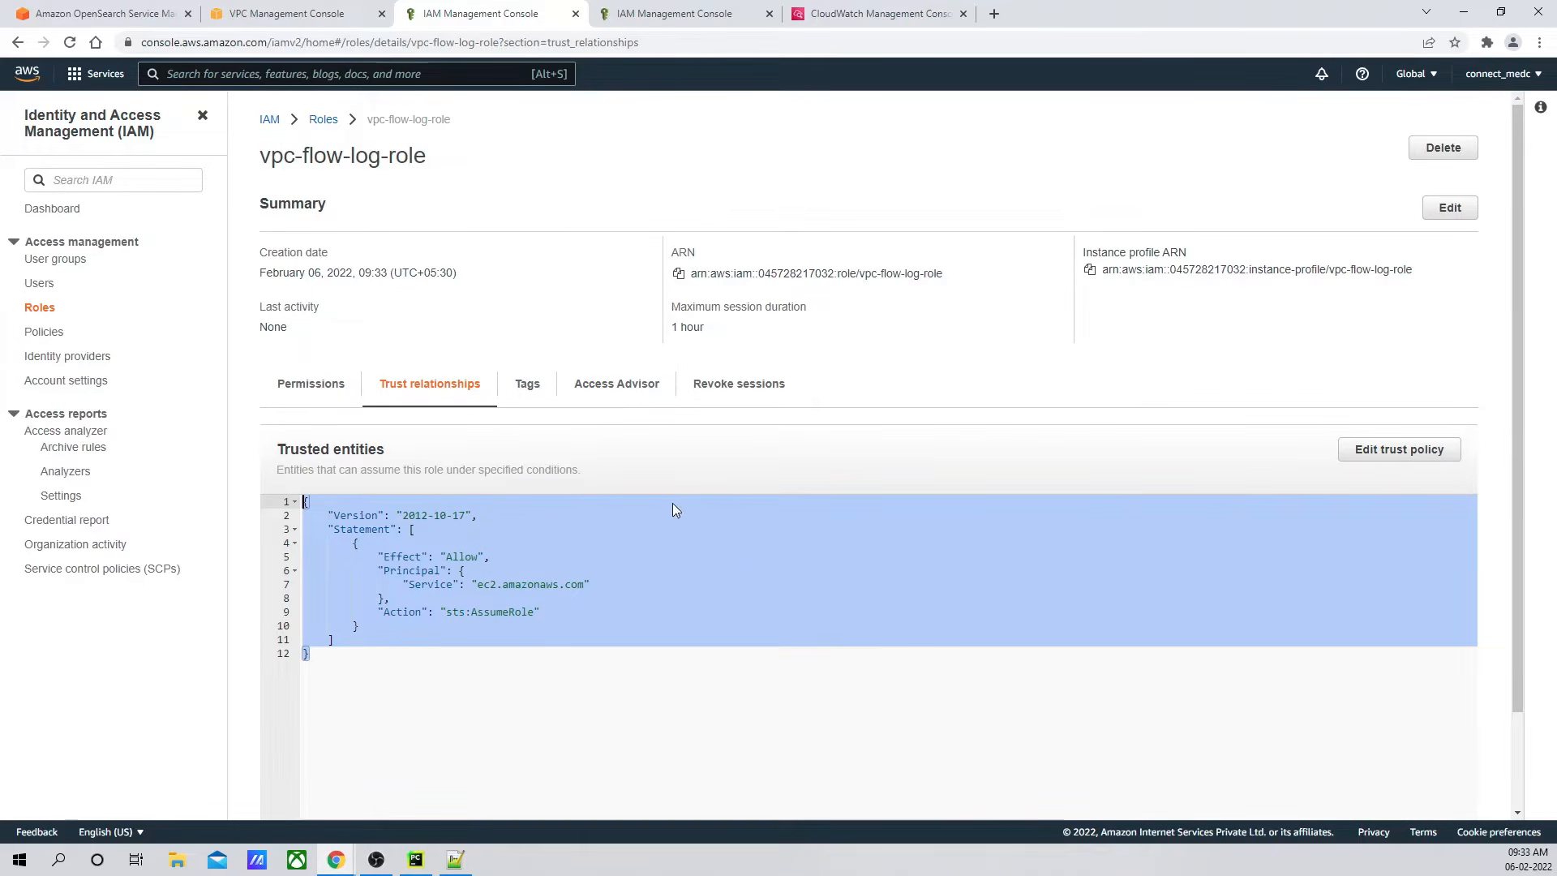
Step: Return to the VPC flow log form, refresh the IAM roles, choose vpc-flow-log-role and create the flow log
left_click(284, 18)
left_click(159, 322)
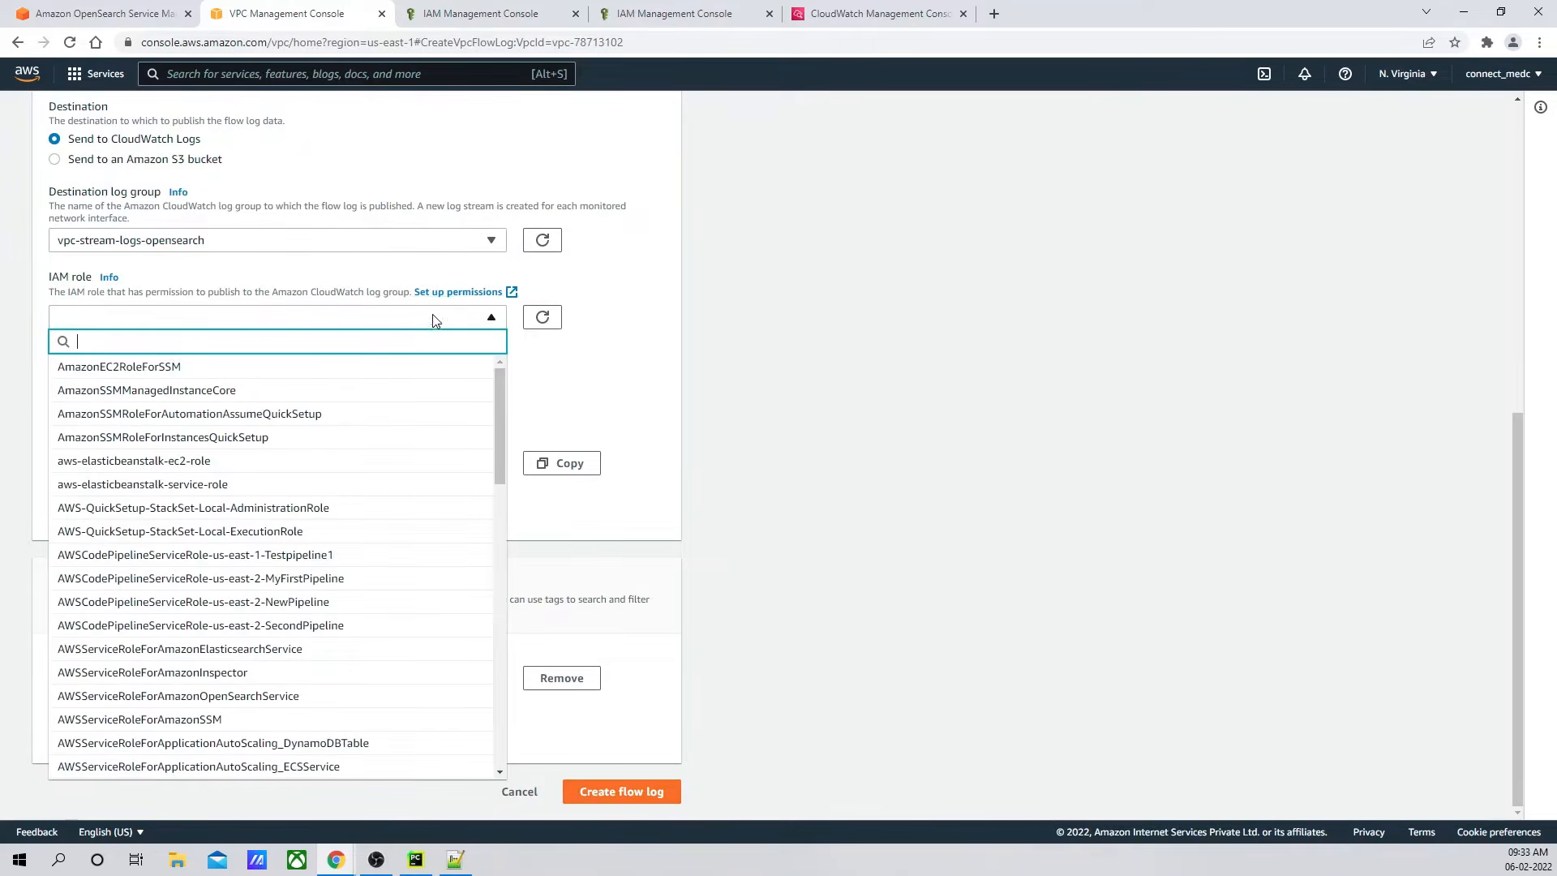
left_click(543, 318)
left_click(220, 324)
type("vpc-flow-log-policy")
key("BackSpace")
key("BackSpace")
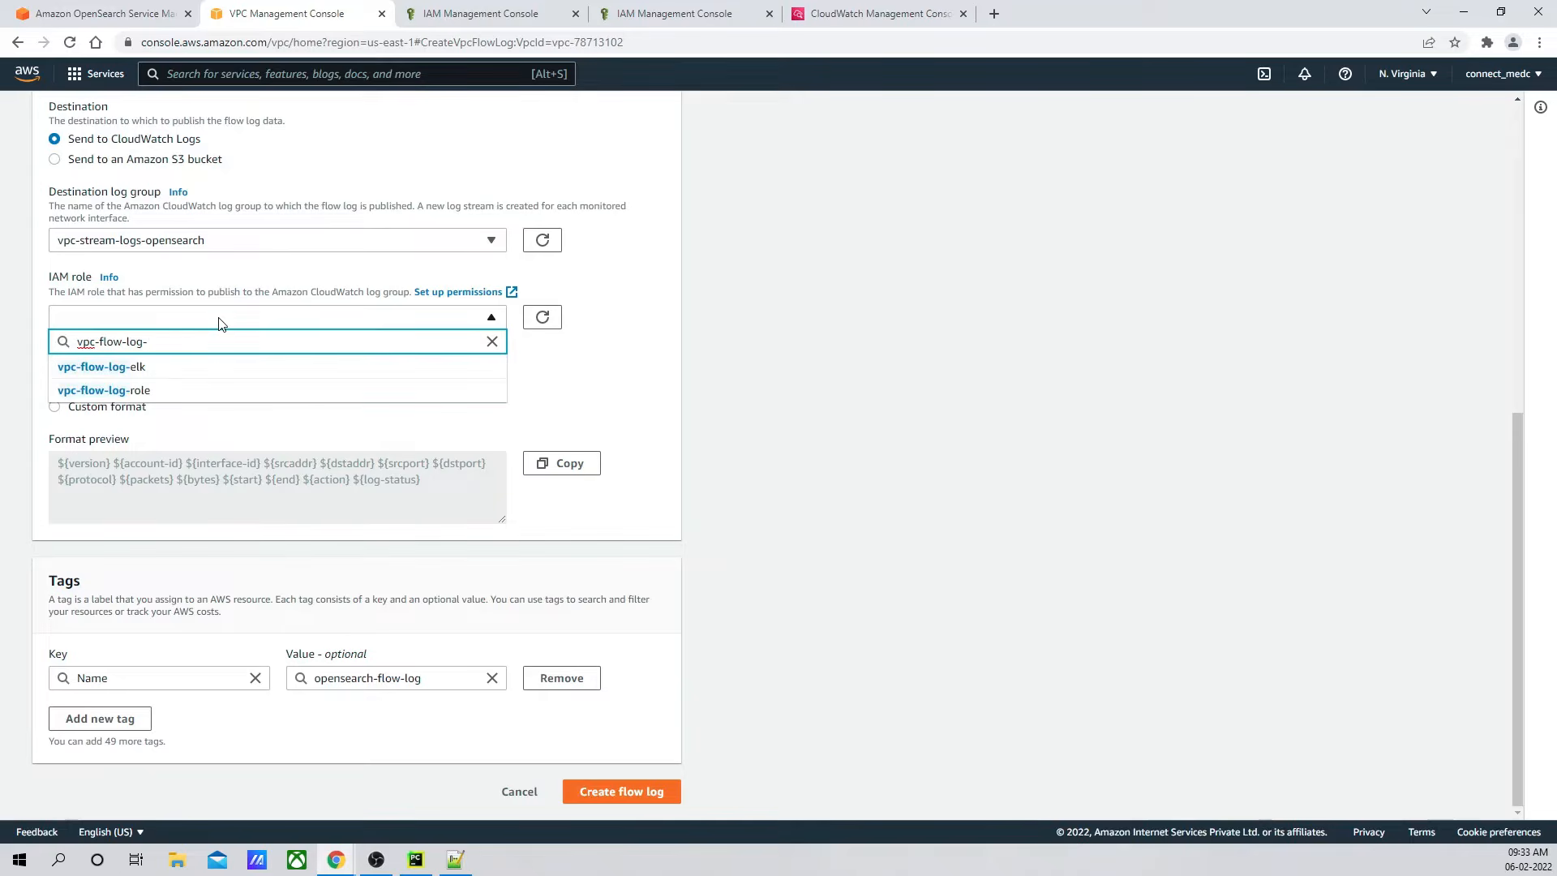
left_click(132, 392)
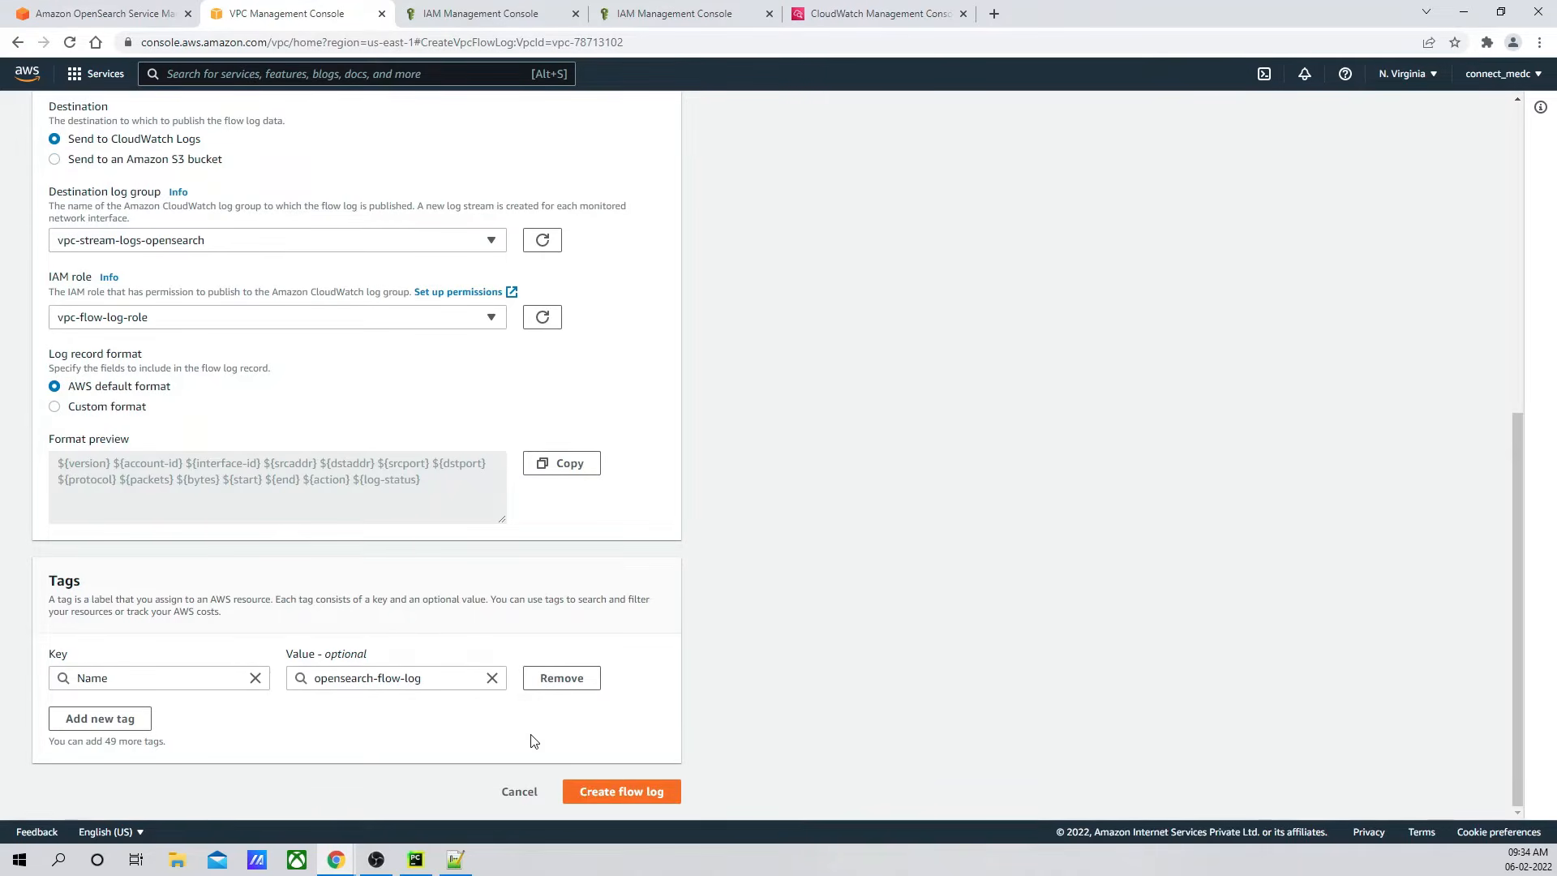
left_click(645, 794)
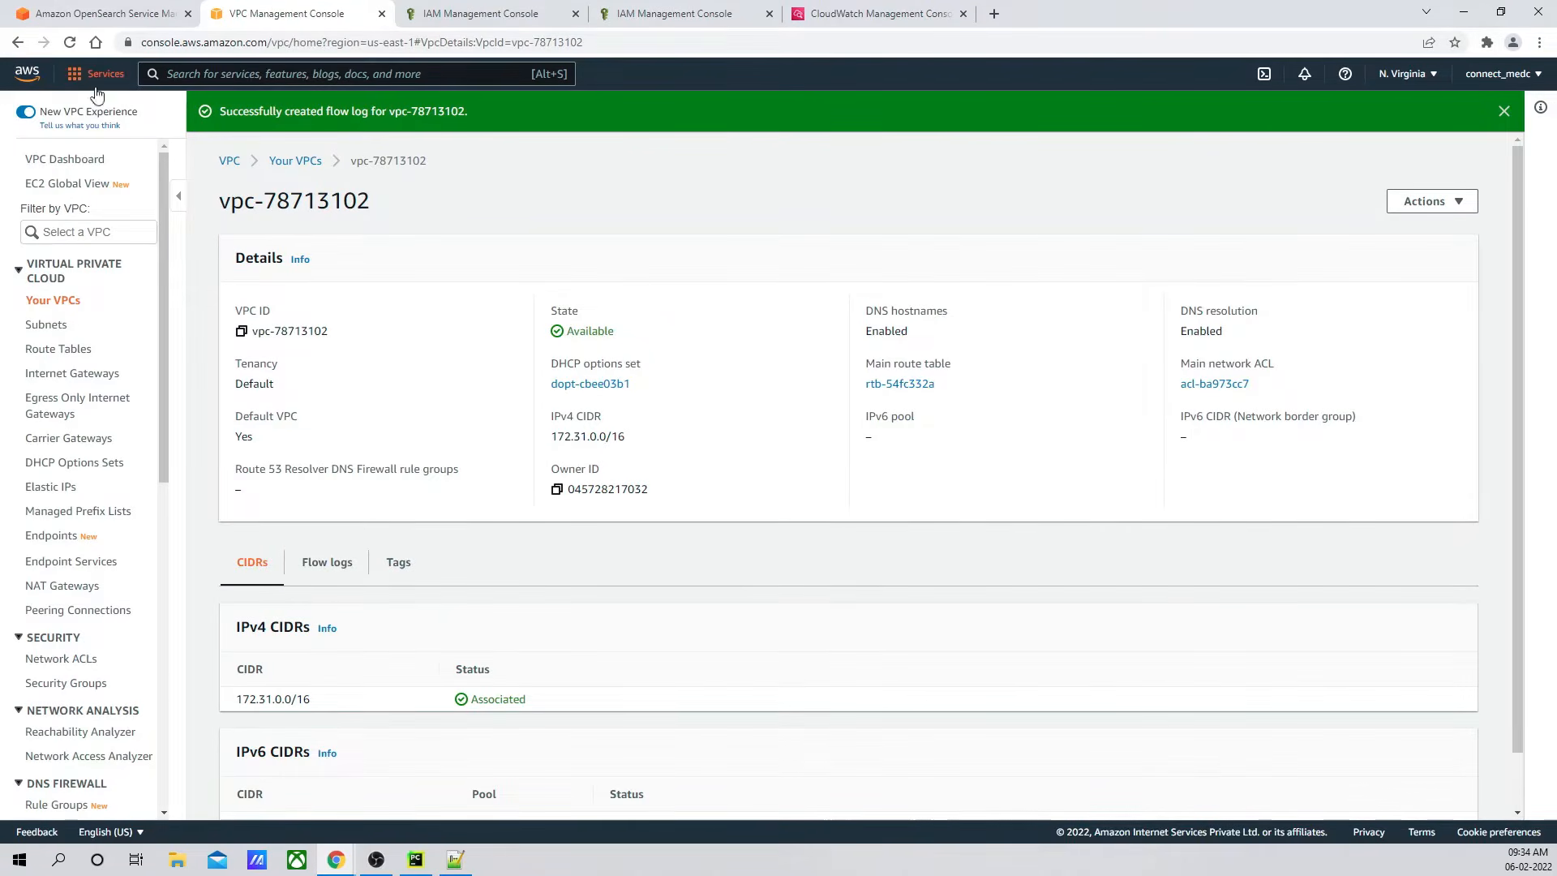
Step: Open the AWS console home in a new tab, go to the EC2 instances list and dismiss the welcome message
right_click(32, 76)
left_click(59, 94)
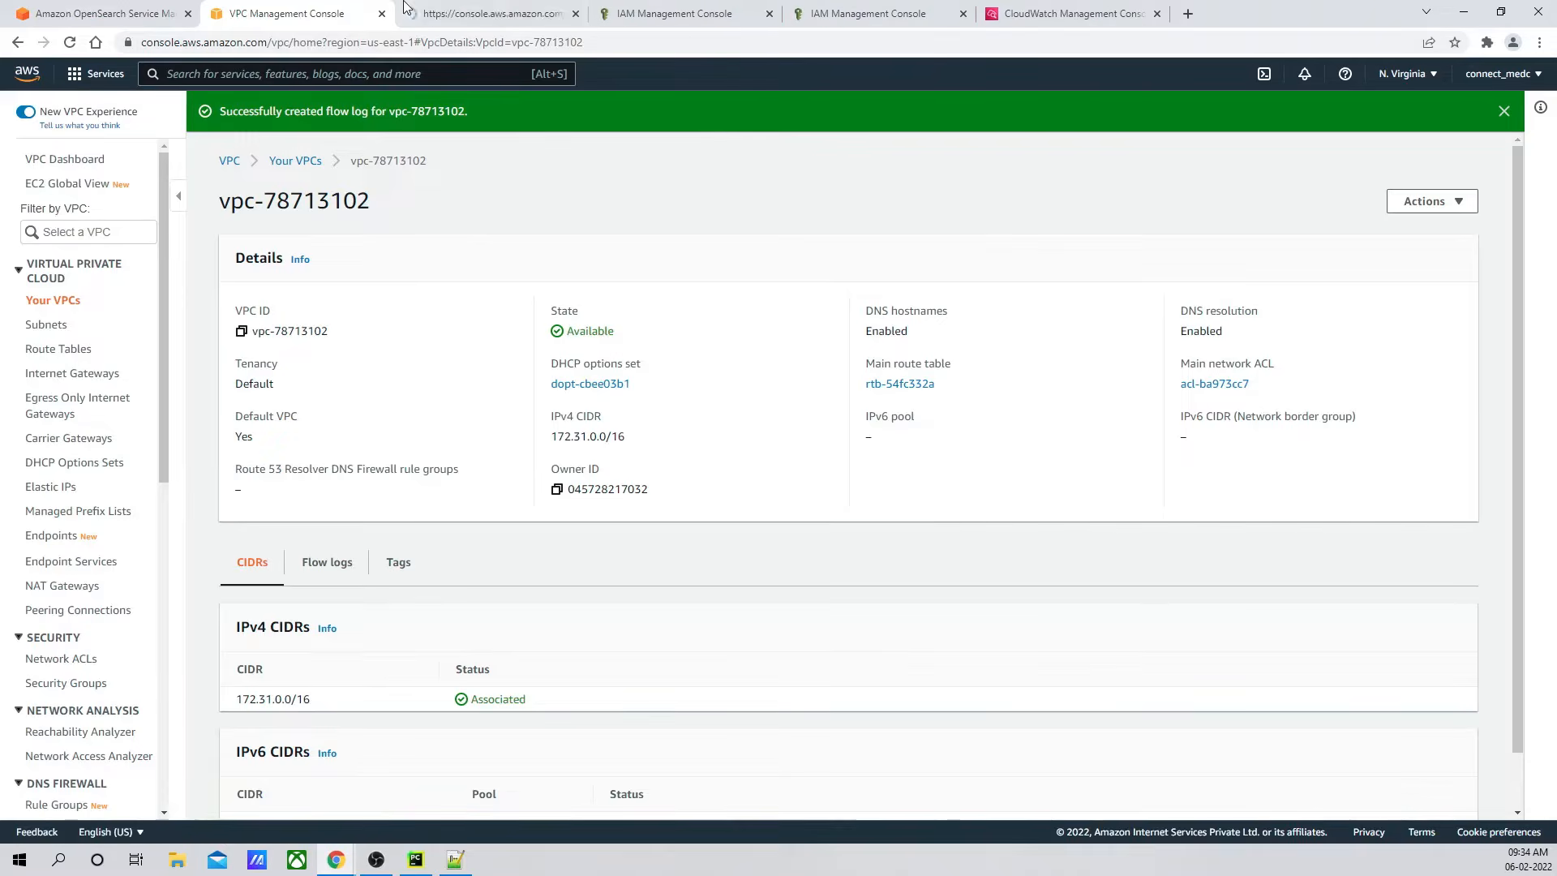
left_click(480, 16)
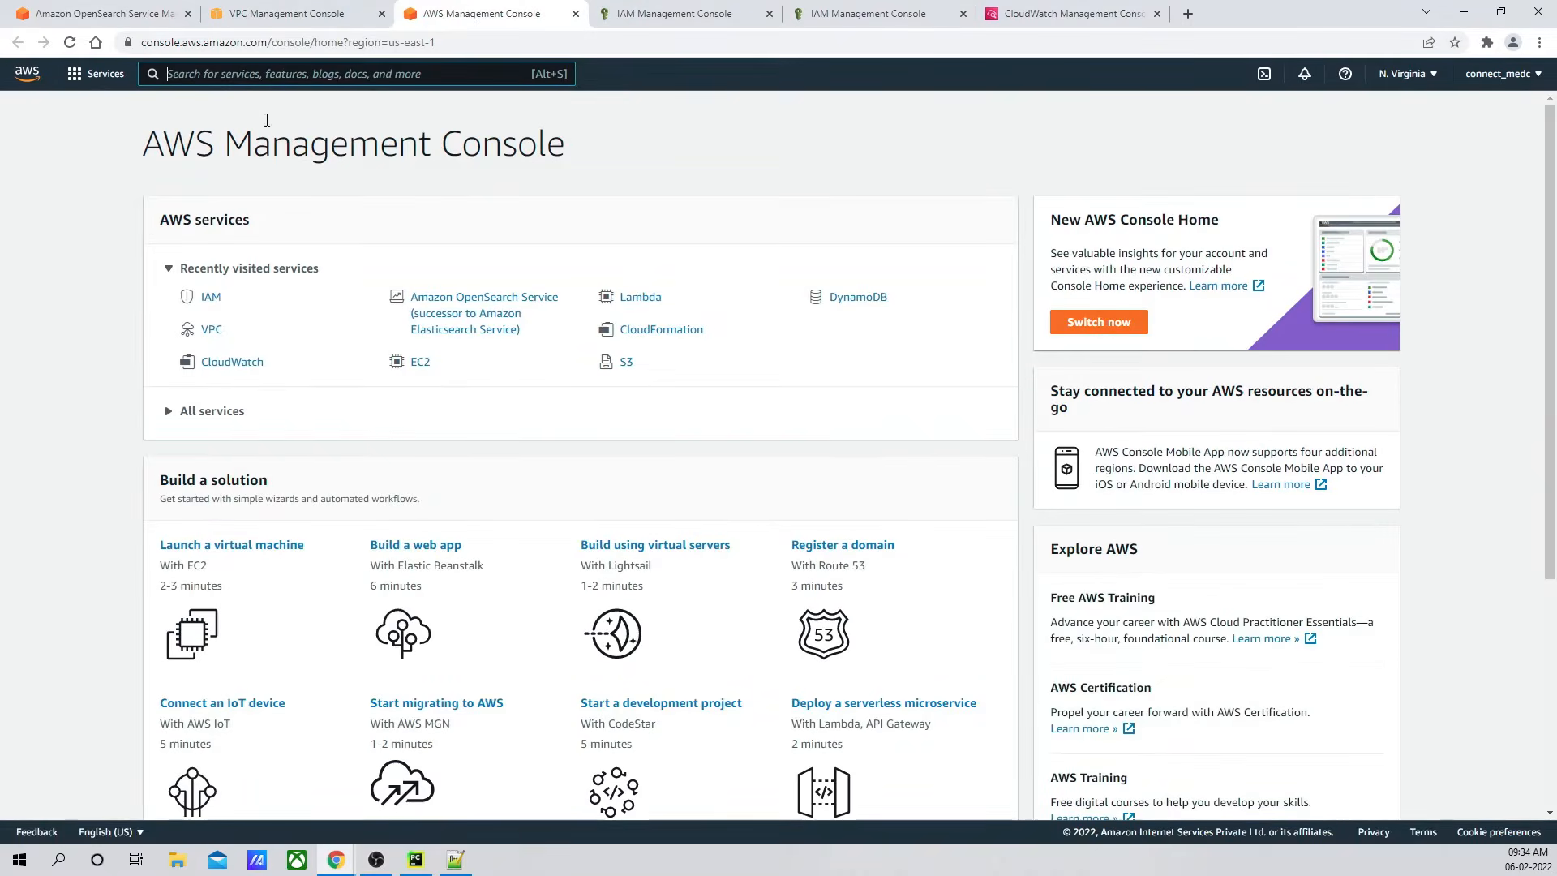
type("ec2")
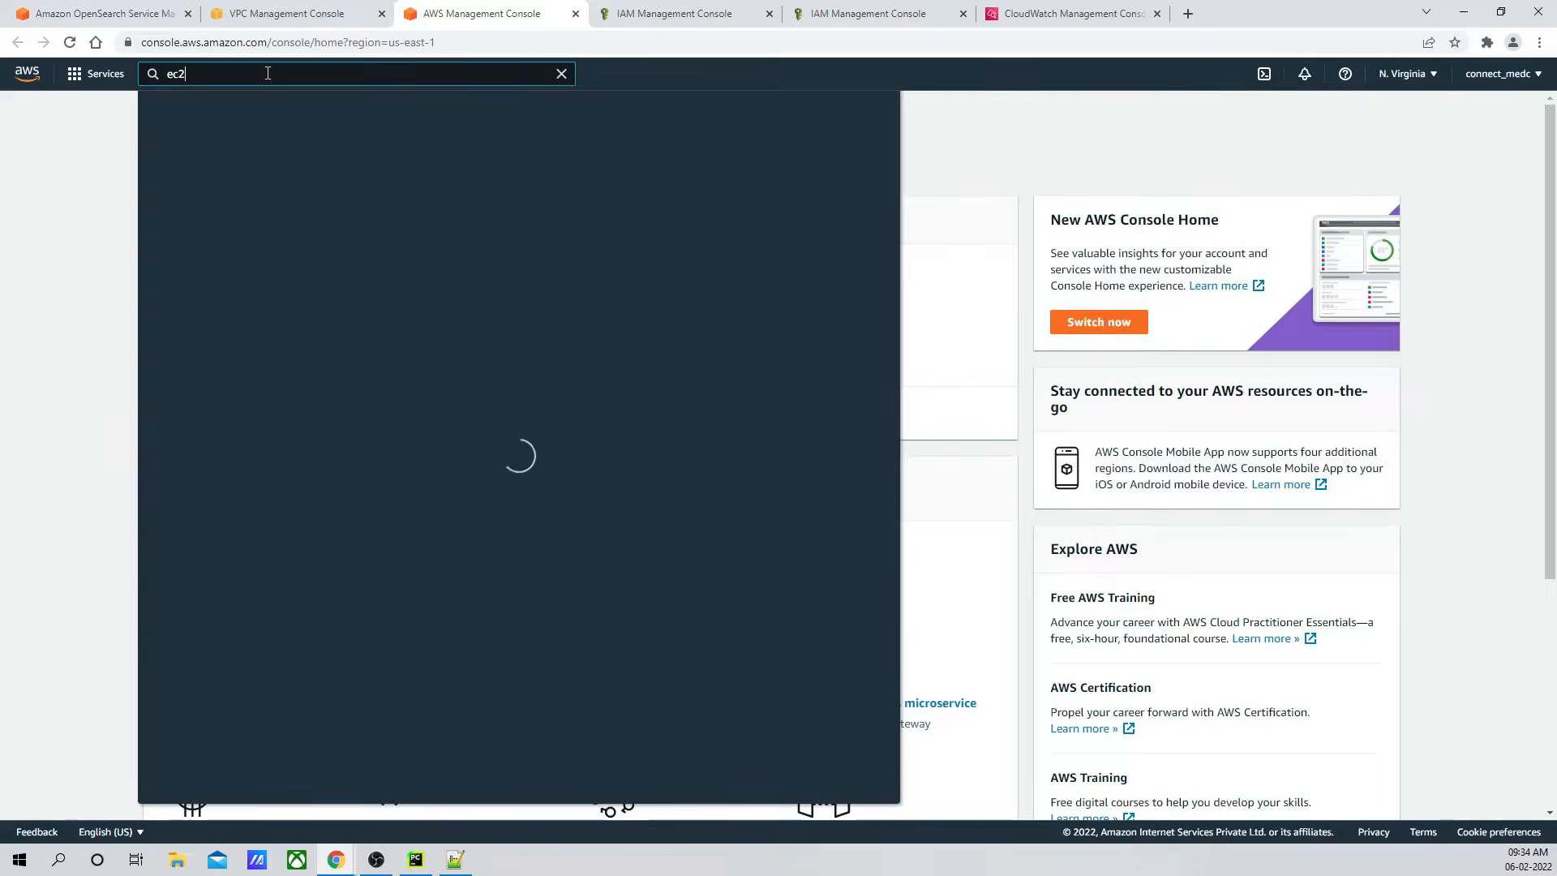
left_click(403, 200)
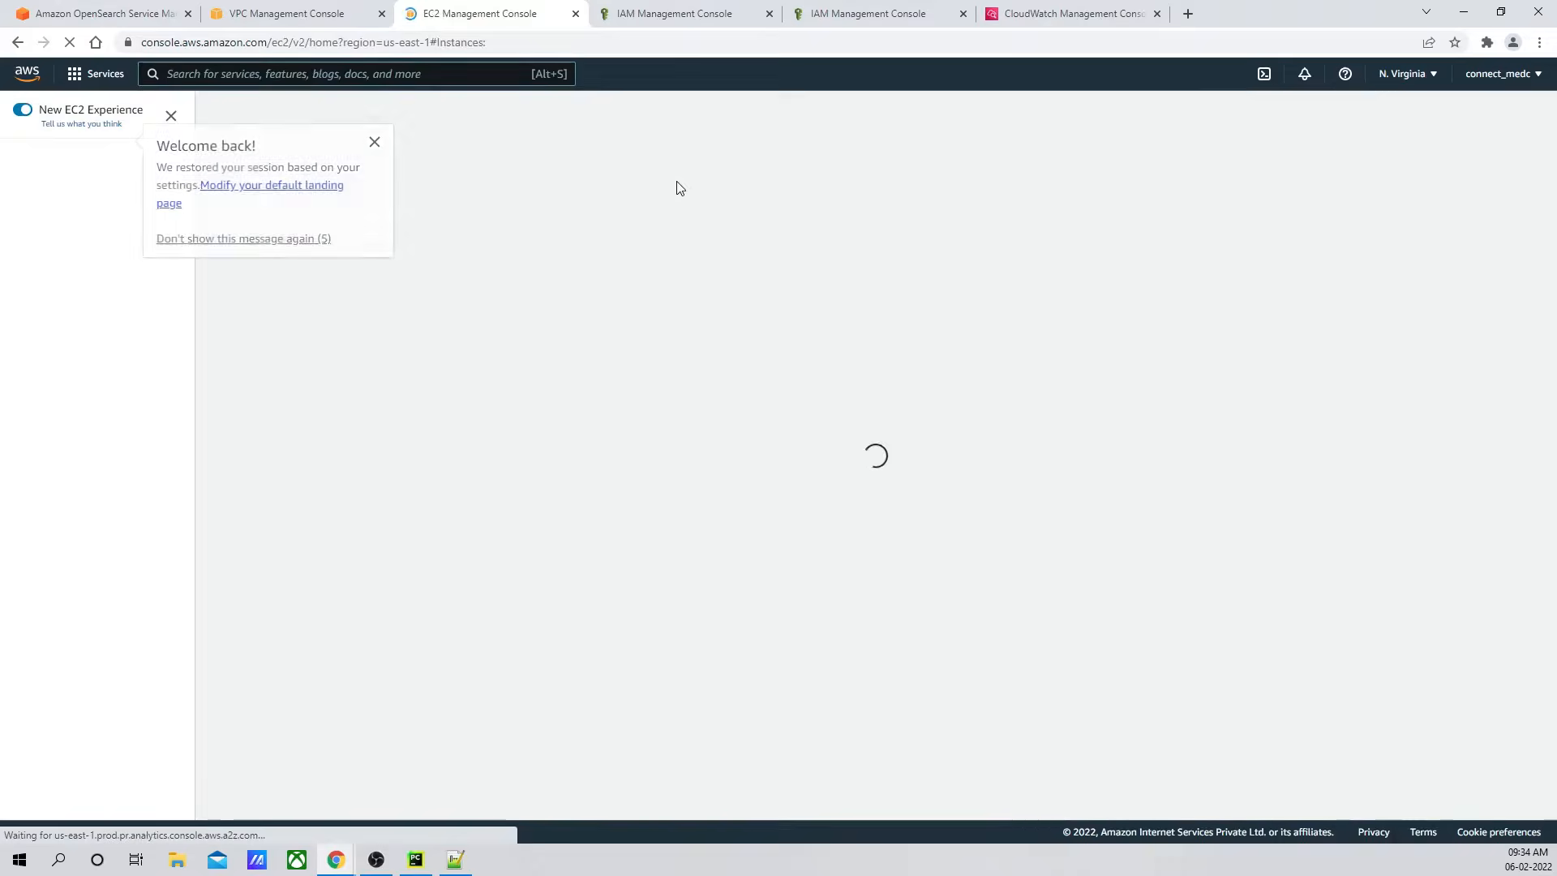
left_click(375, 143)
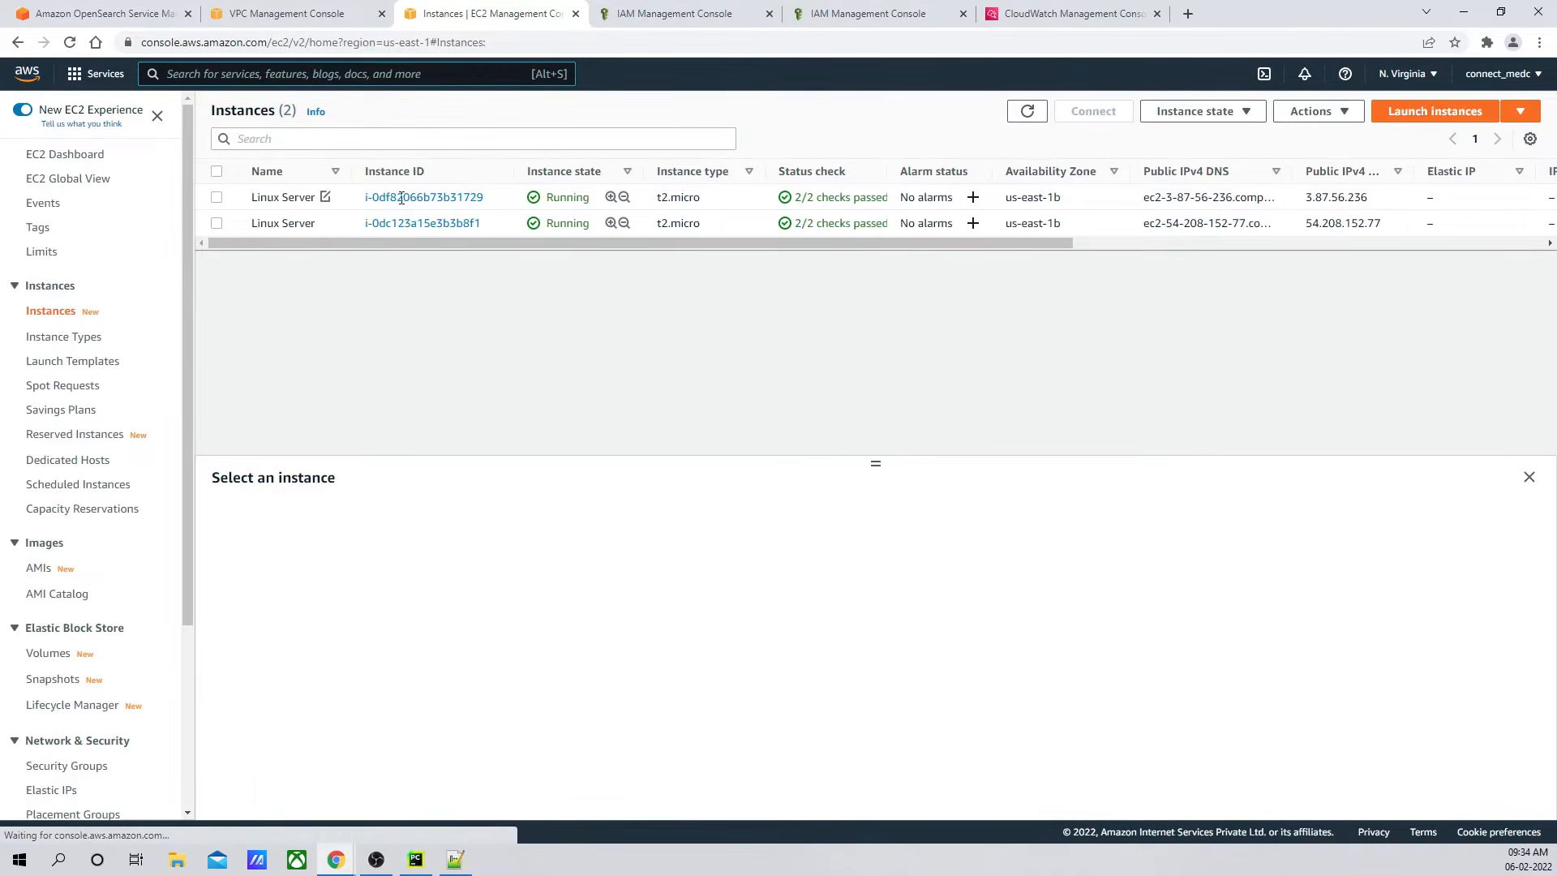
Step: In the CloudWatch console, filter the log groups by vpc and open vpc-stream-logs-opensearch to check its log streams
left_click(360, 7)
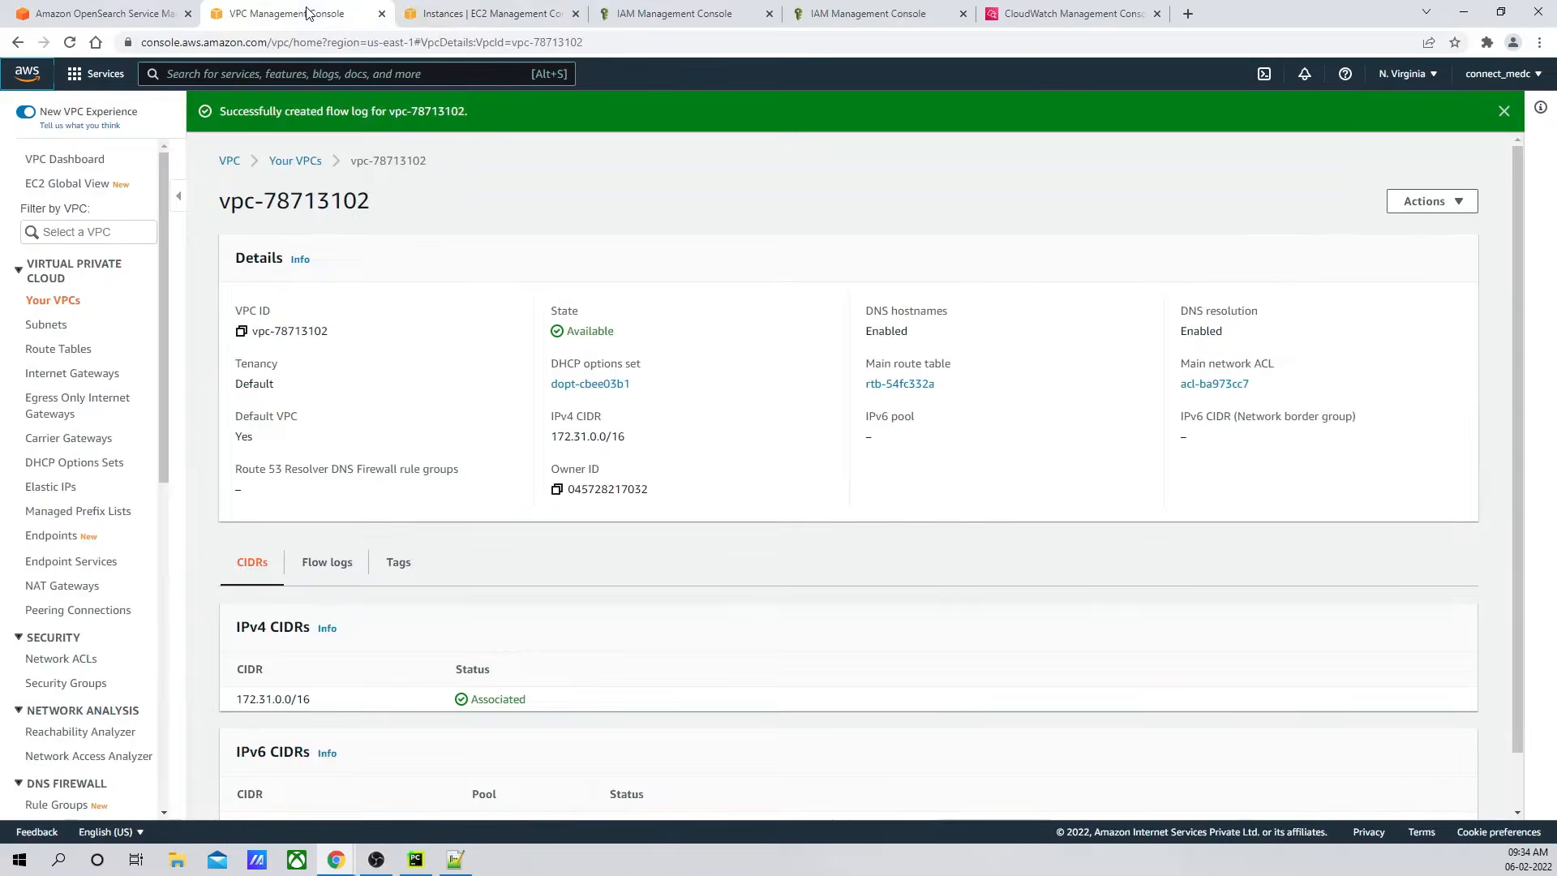
left_click(482, 13)
left_click(1071, 14)
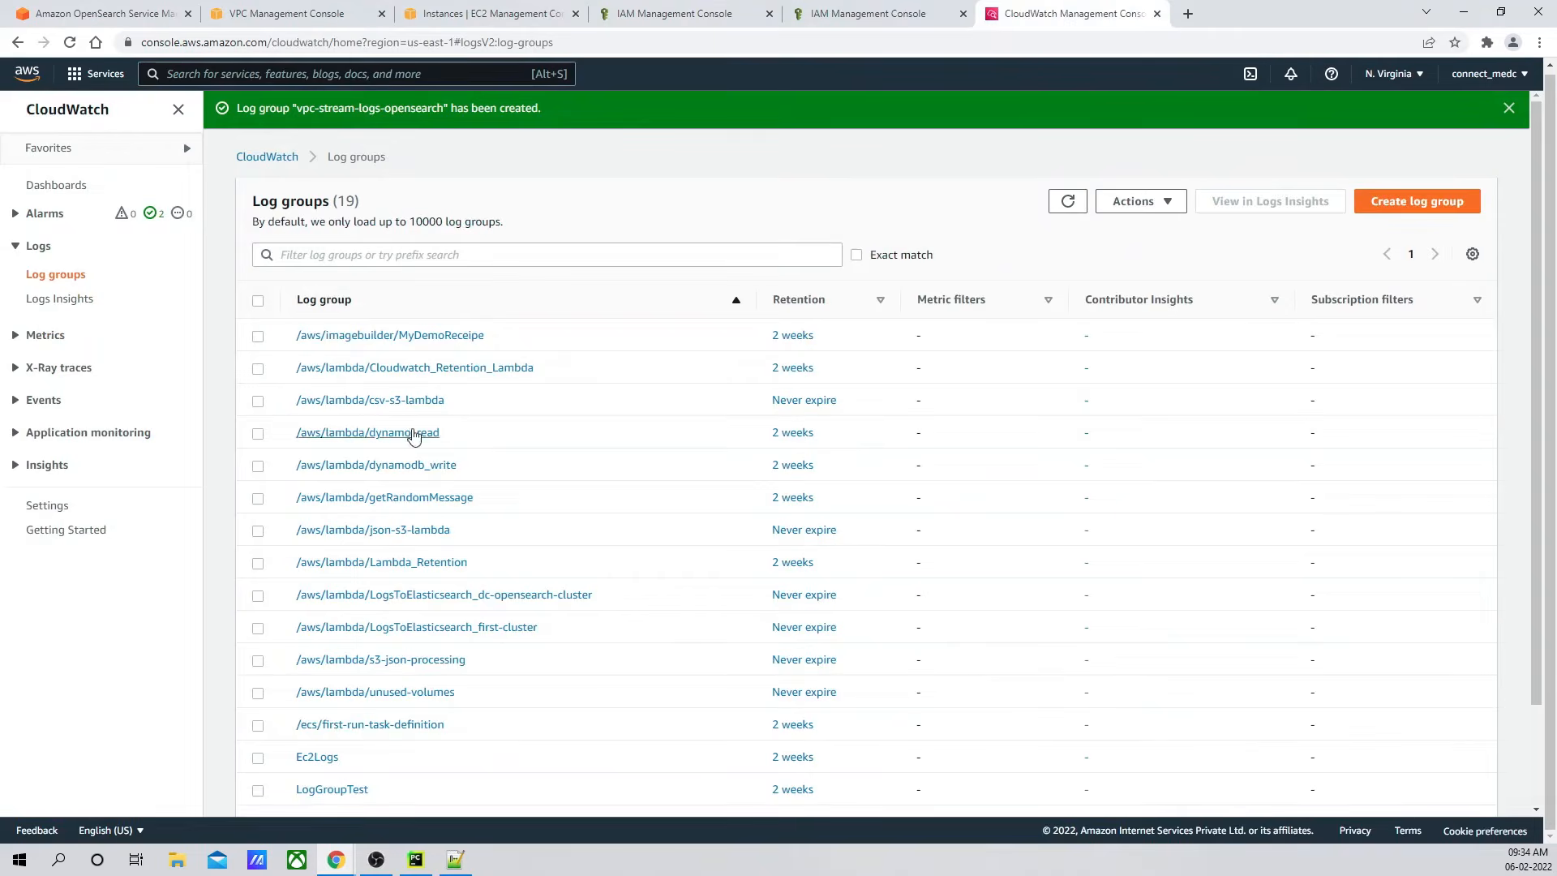
left_click(437, 256)
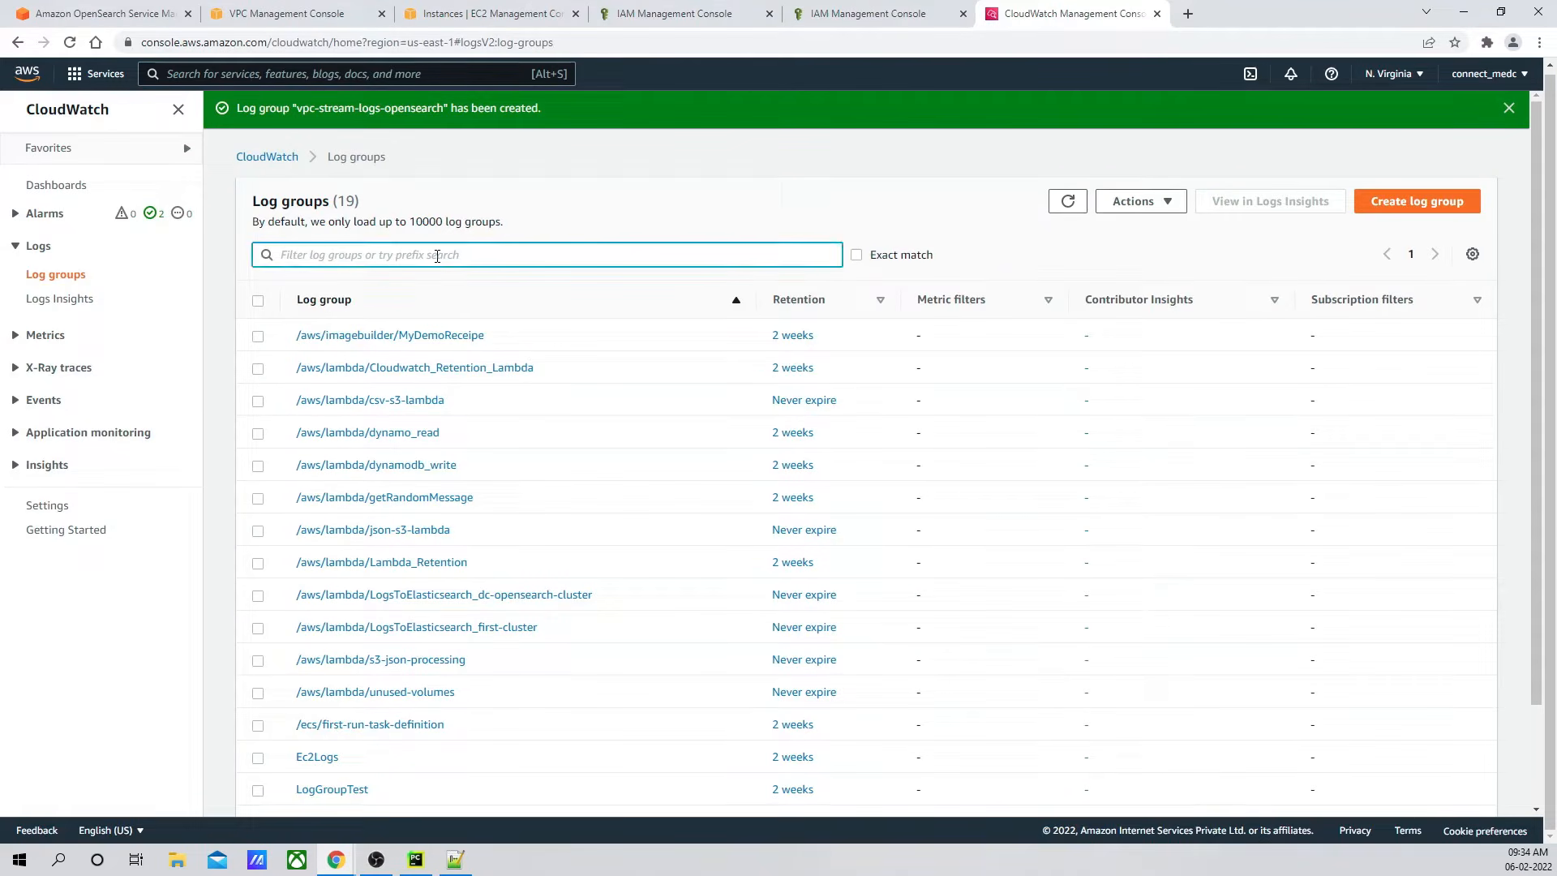
type("vp")
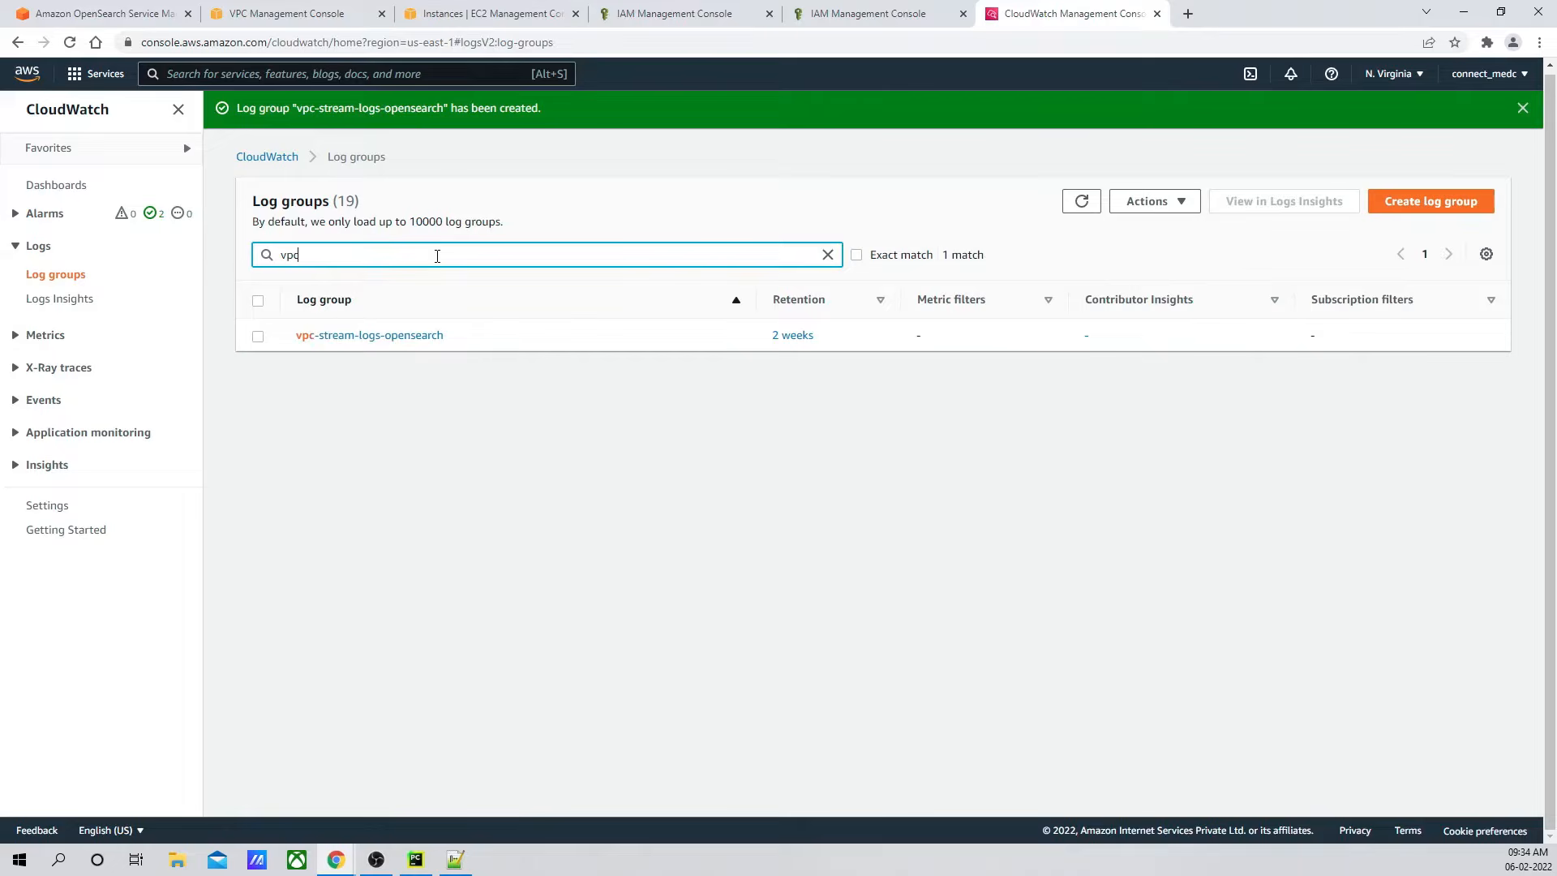
type("c")
left_click(345, 335)
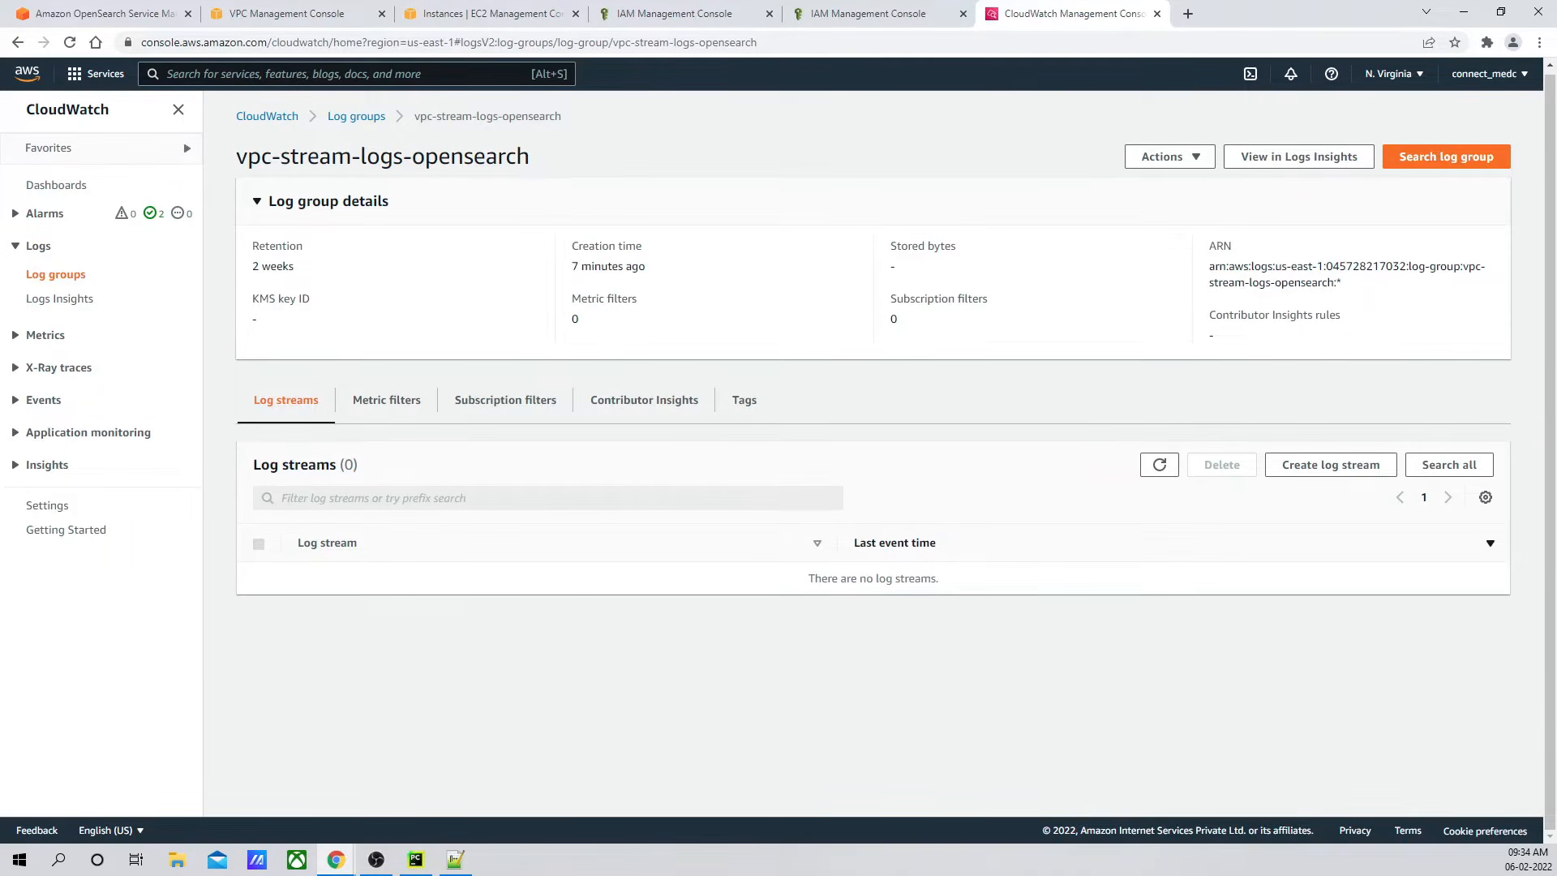
scroll(767, 417, "up", 1)
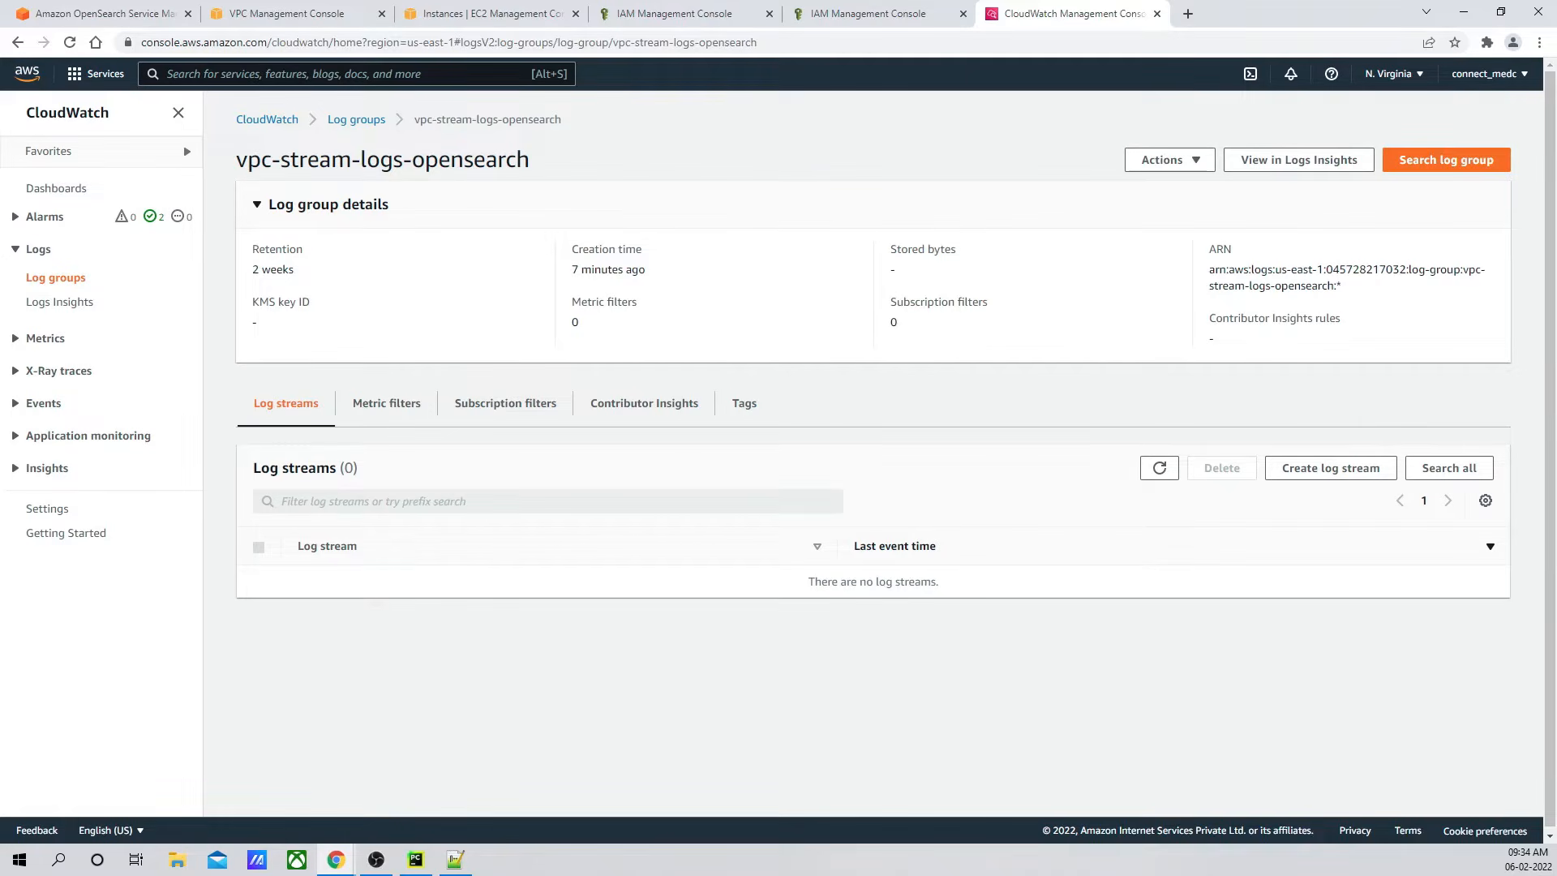
Step: Return to the opensearch-first-cluster domain page and check the domain's creation status
key("alt+Tab")
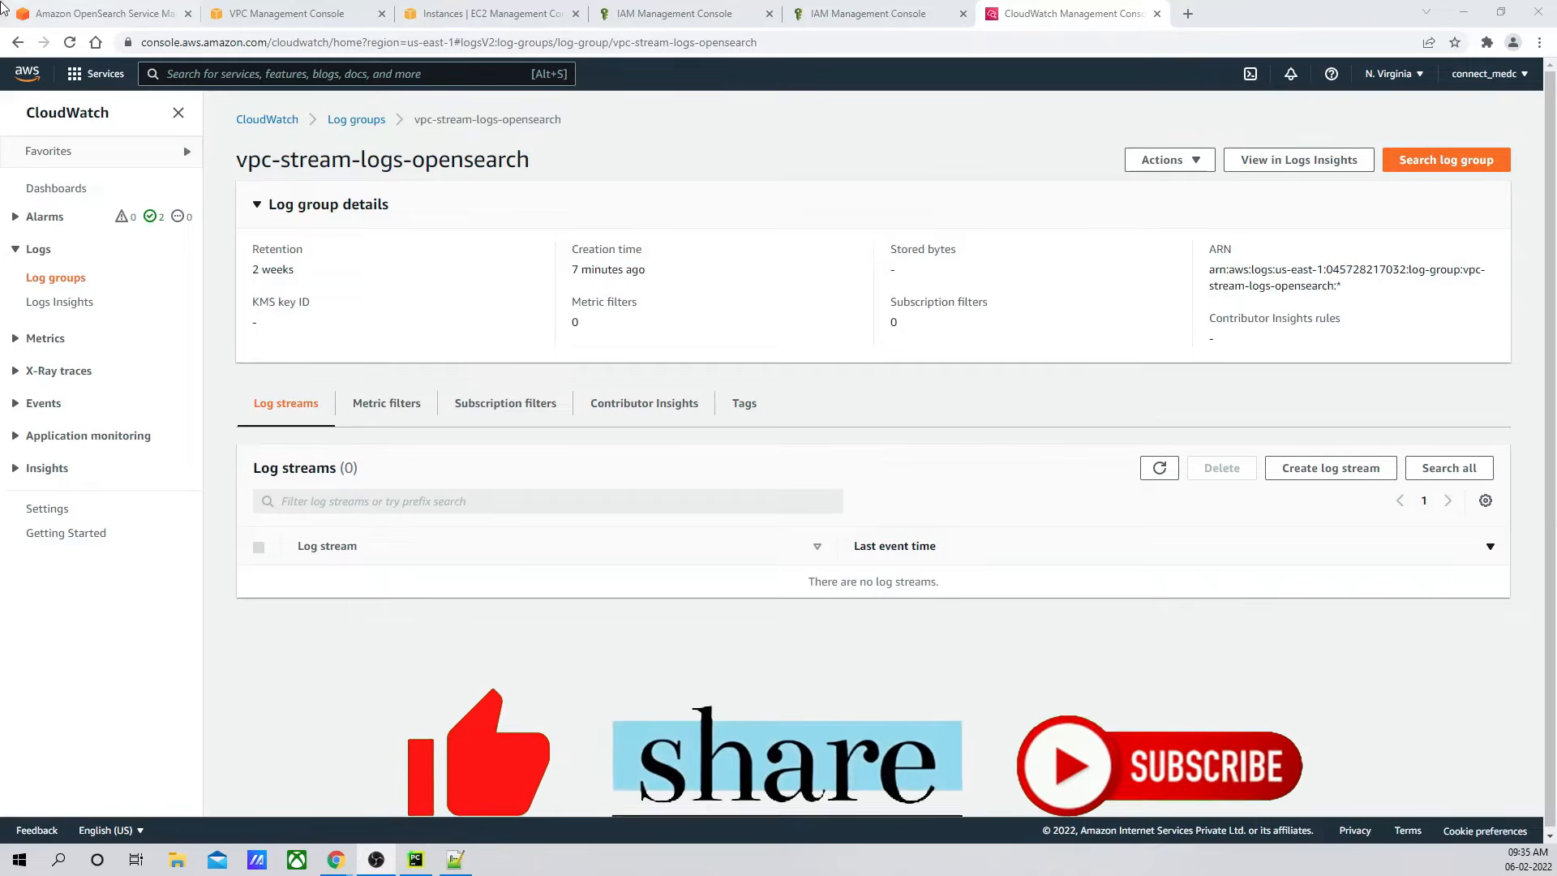
left_click(84, 14)
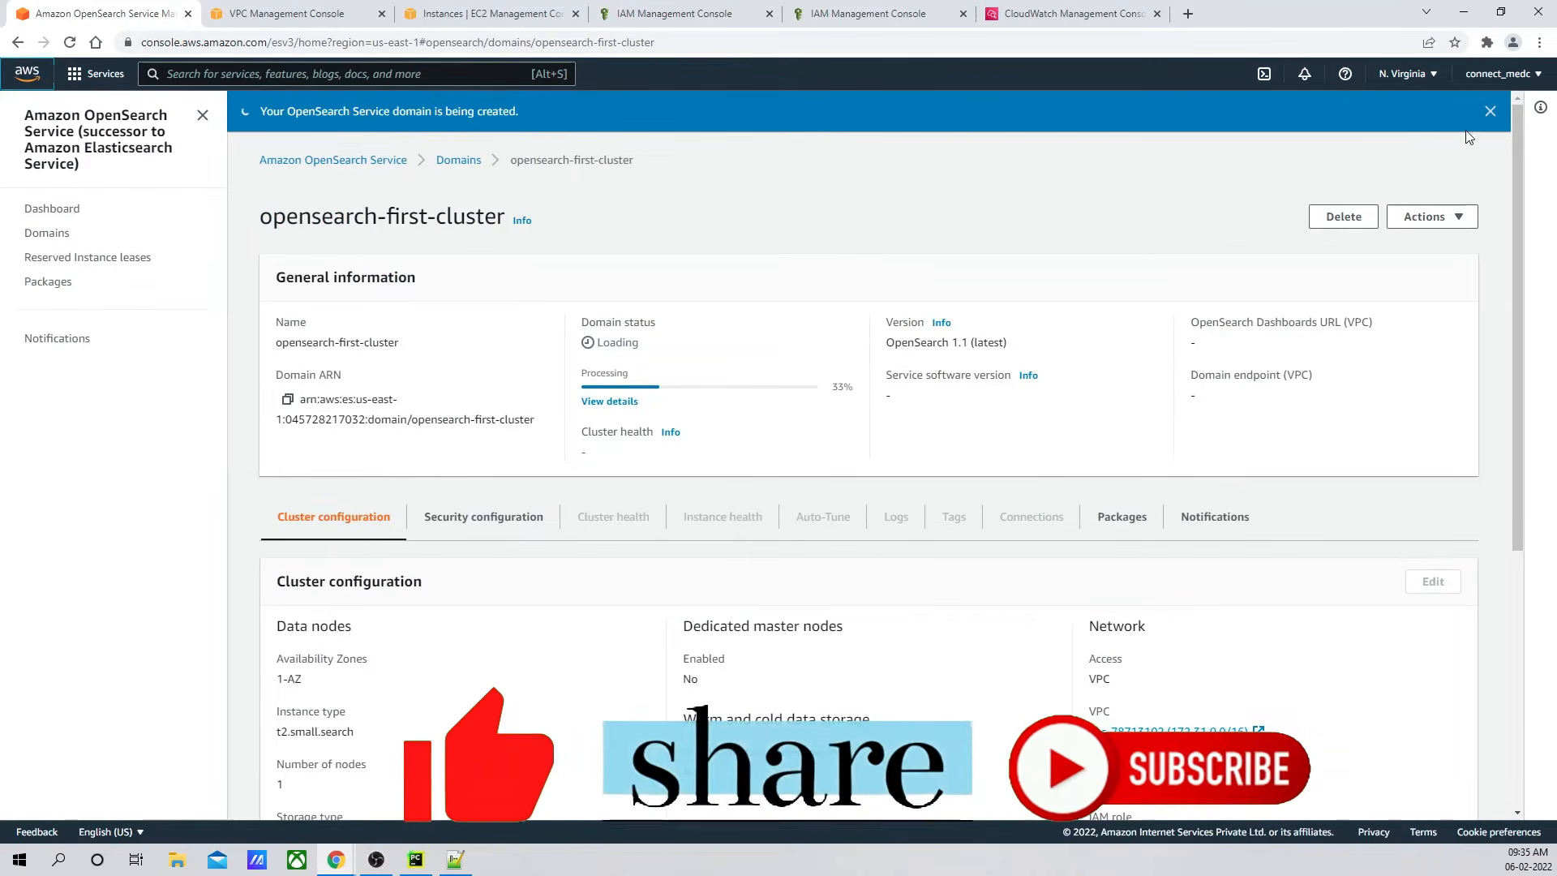
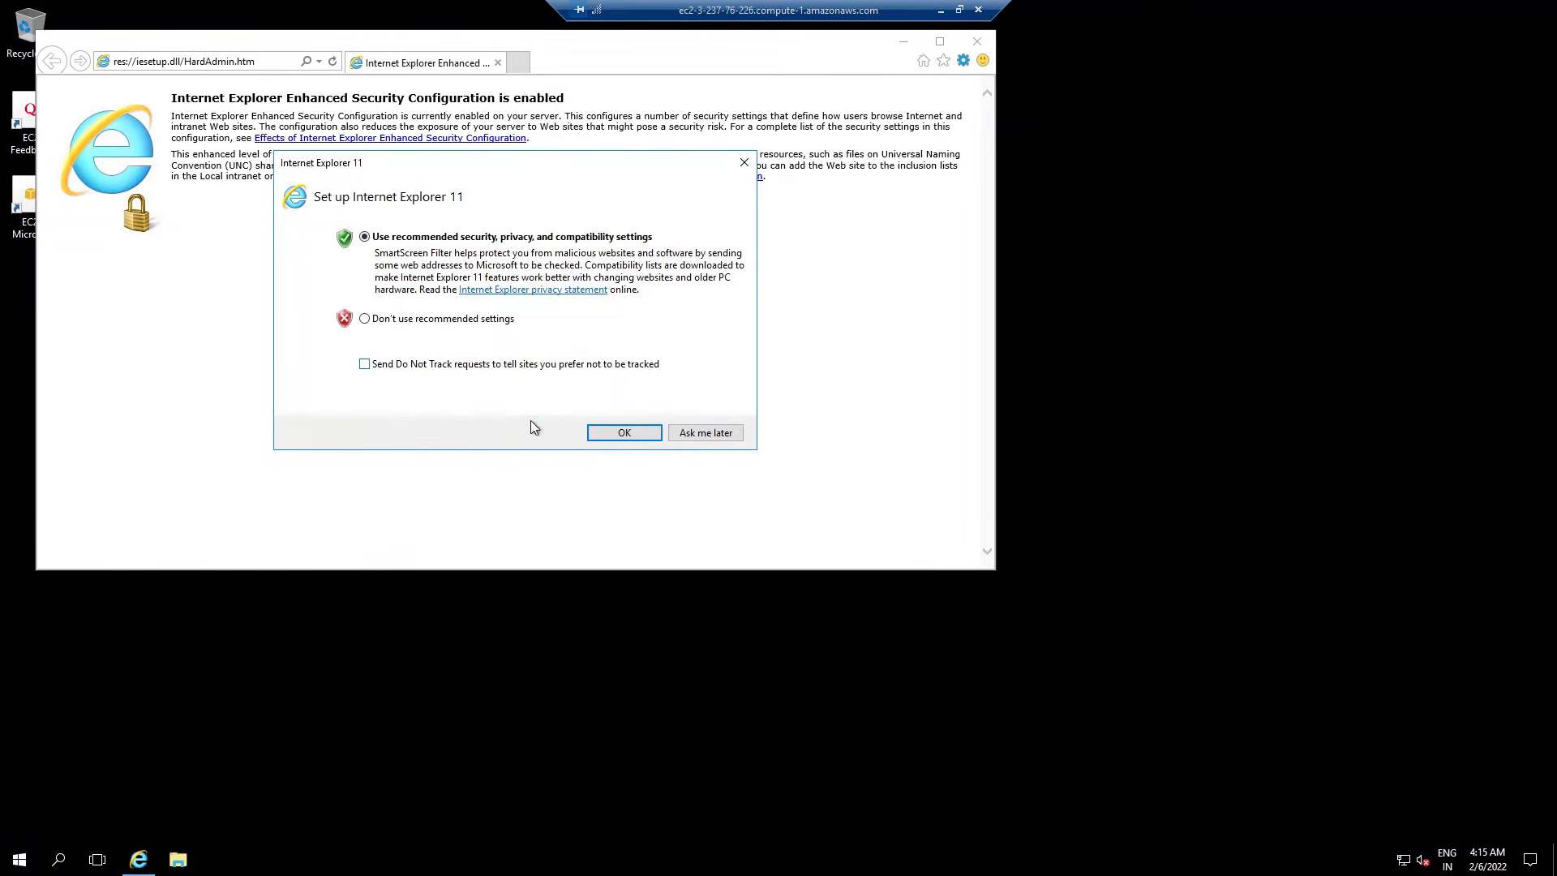
Step: On the remote Windows server, accept the recommended security, privacy and compatibility settings for Internet Explorer 11
left_click(641, 432)
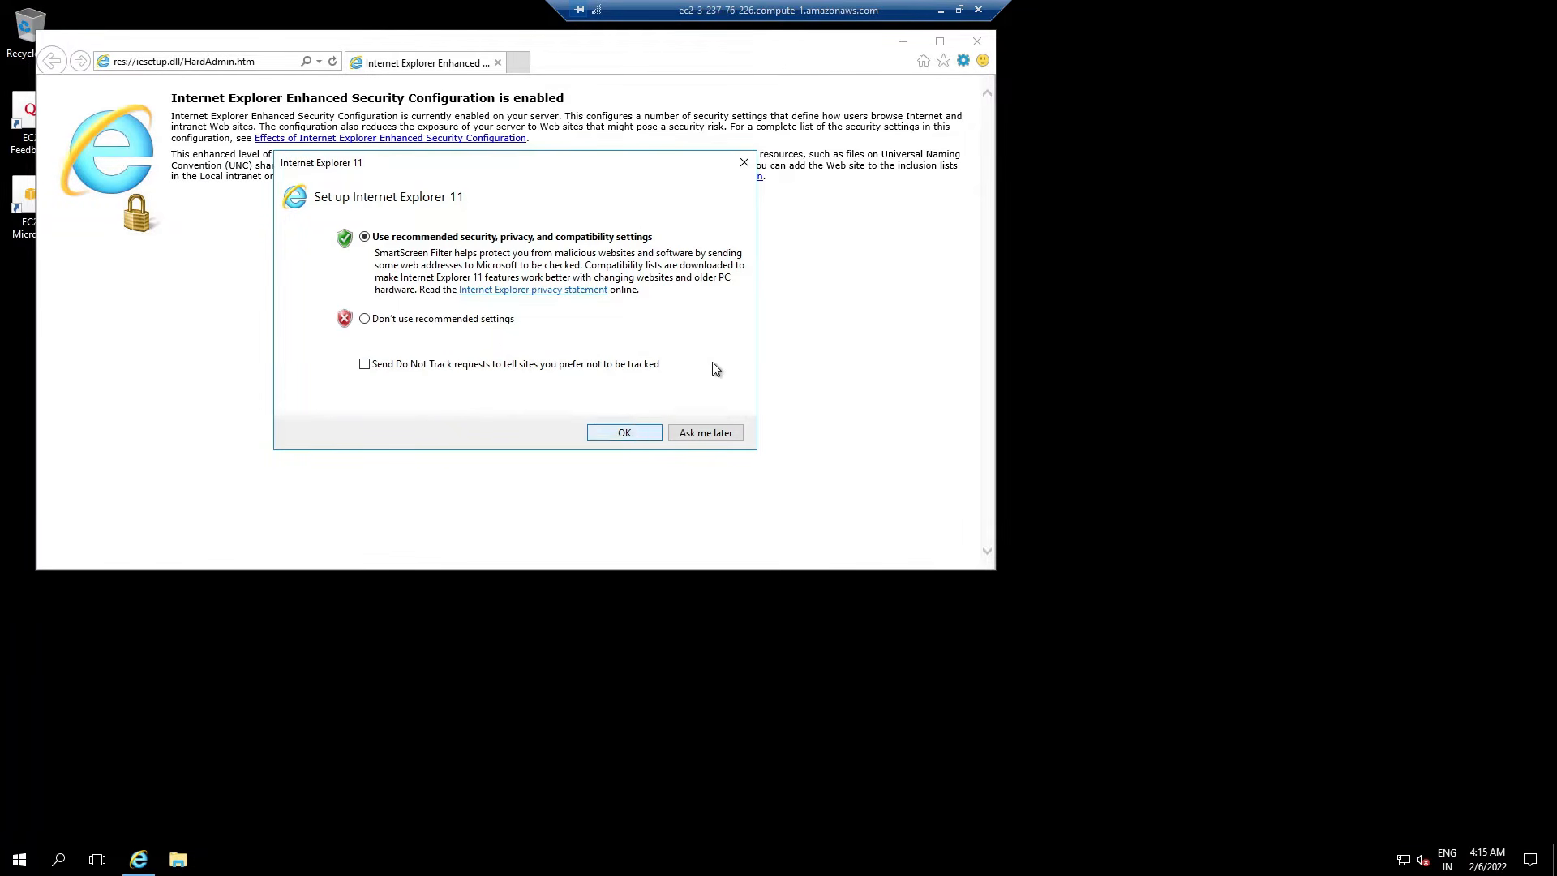
double_click(745, 54)
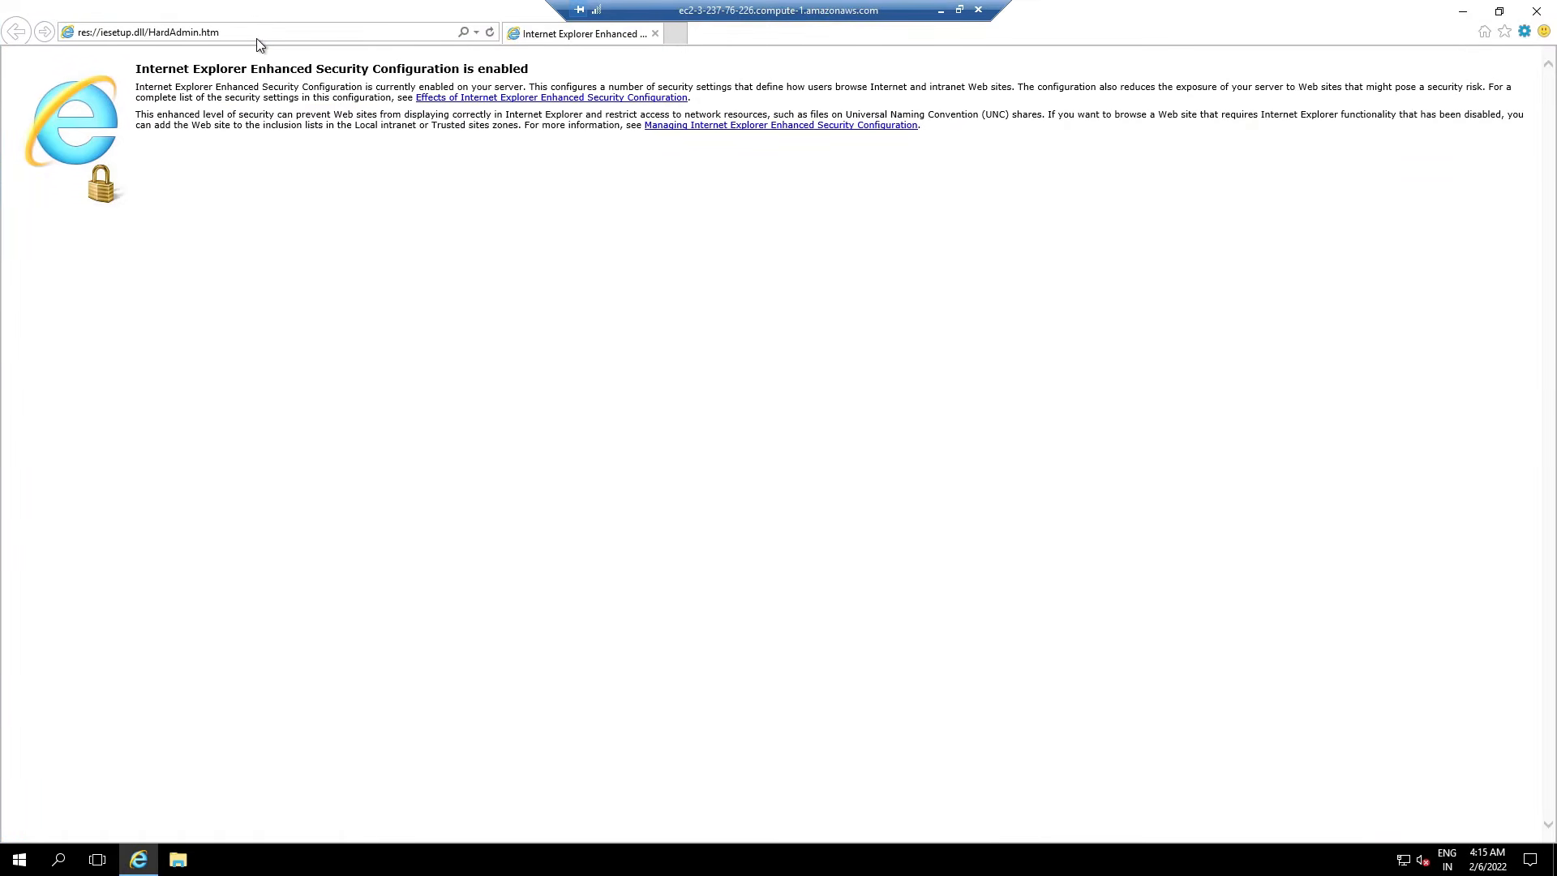
left_click(250, 33)
type("www.google.com")
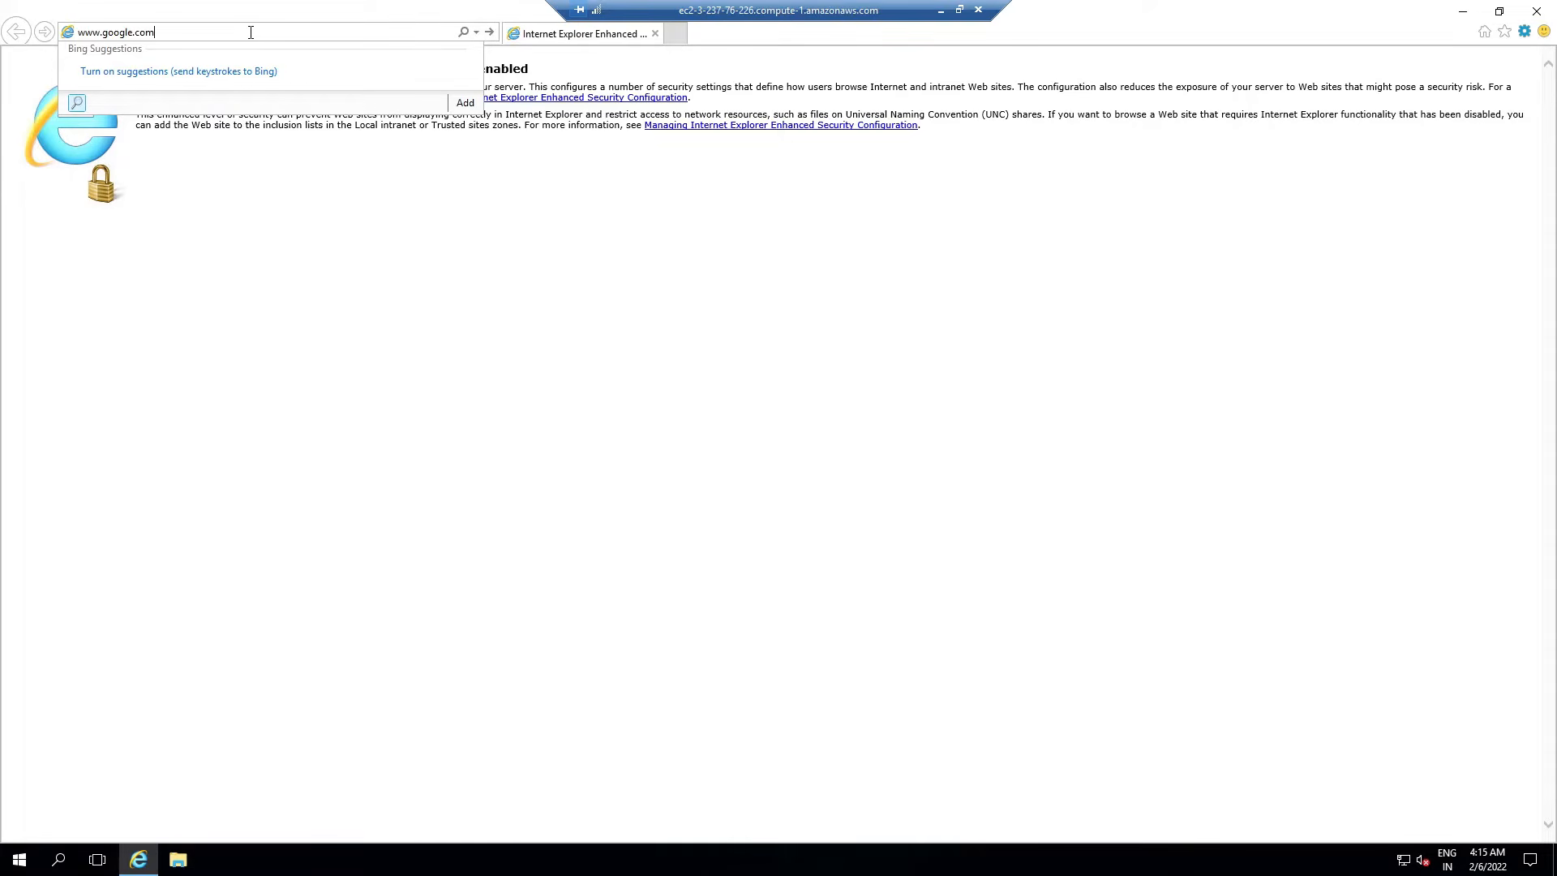
key("Return")
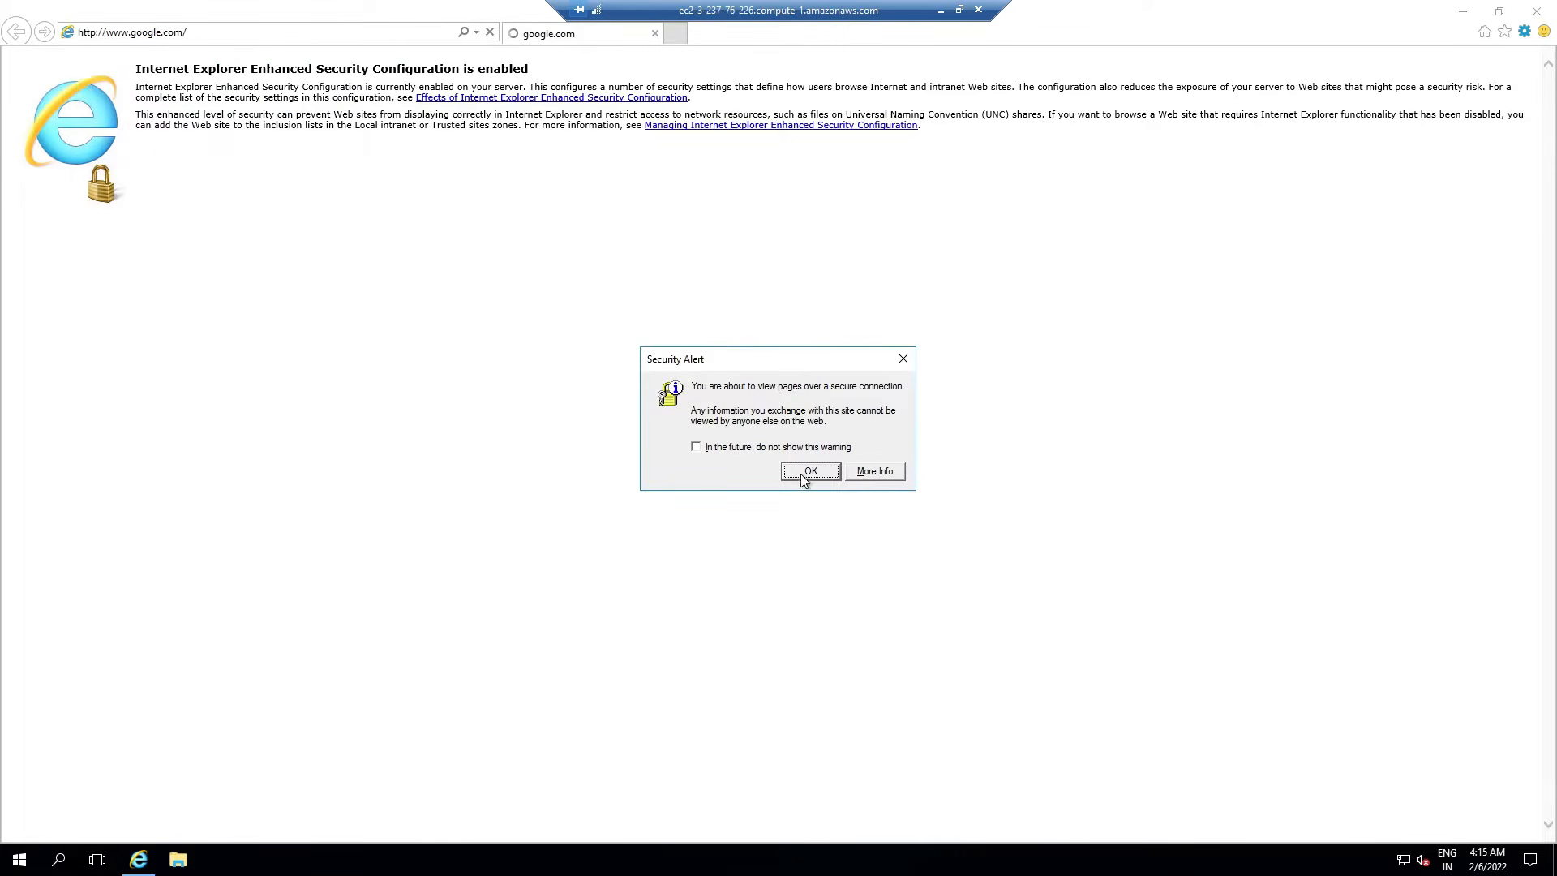
left_click(695, 446)
left_click(903, 358)
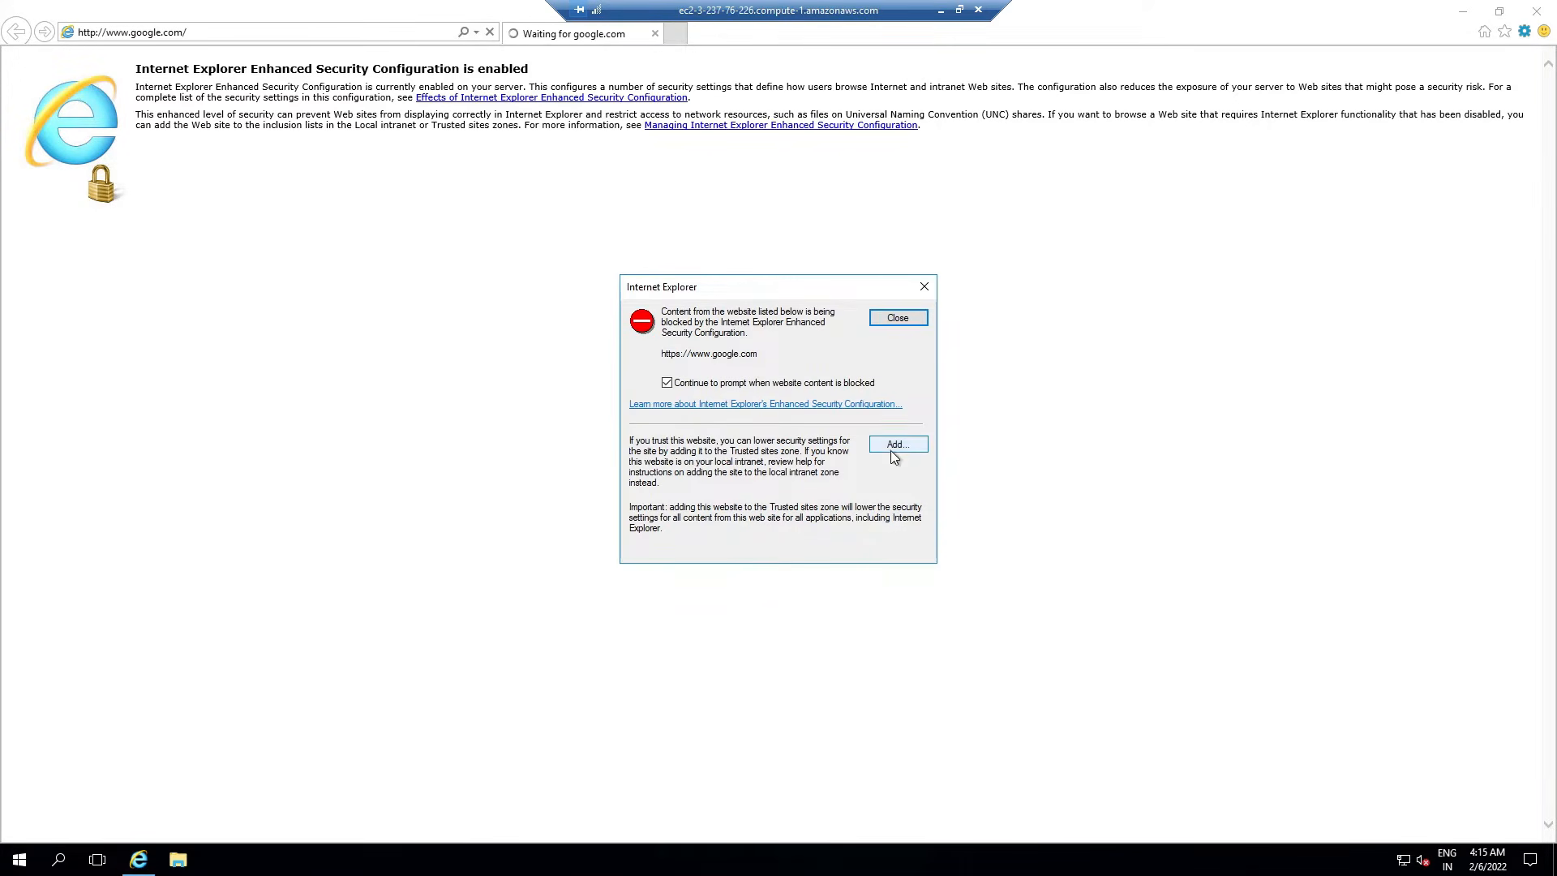
left_click(892, 448)
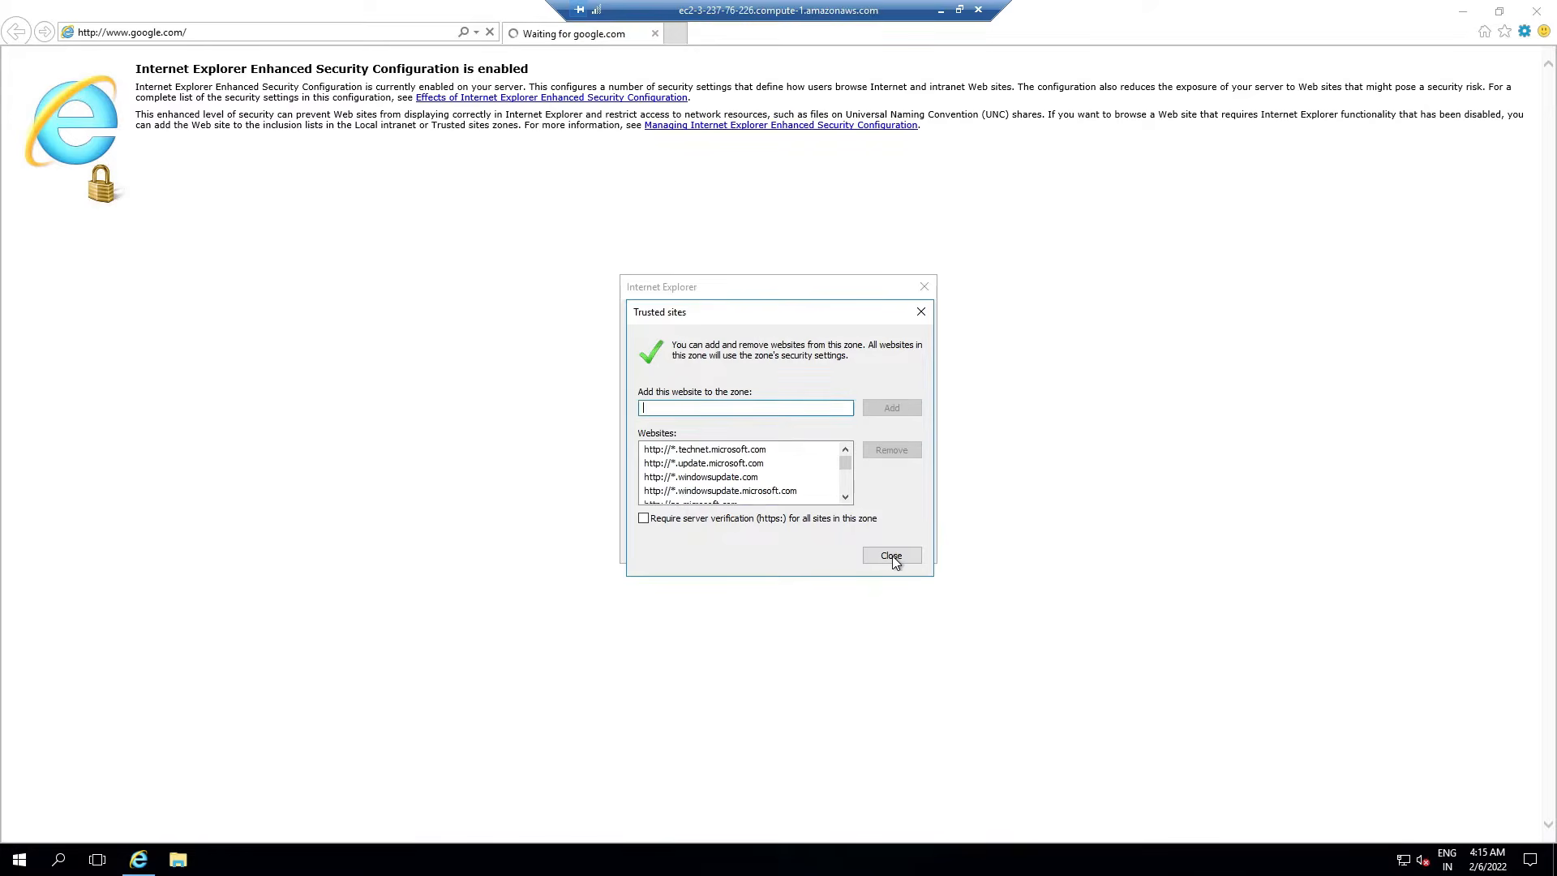
left_click(893, 556)
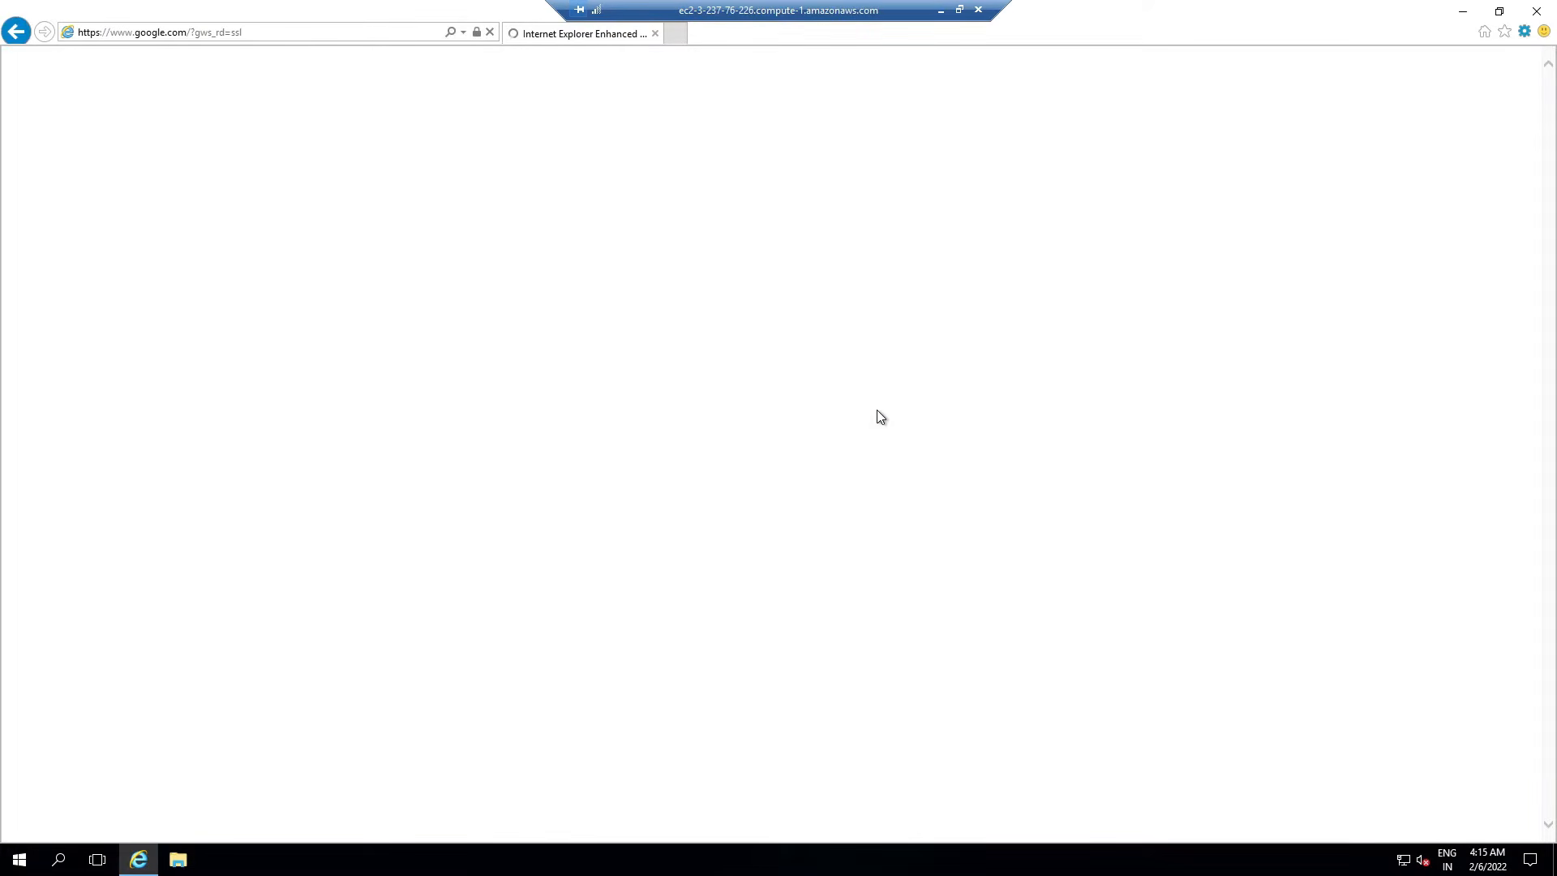
left_click(902, 444)
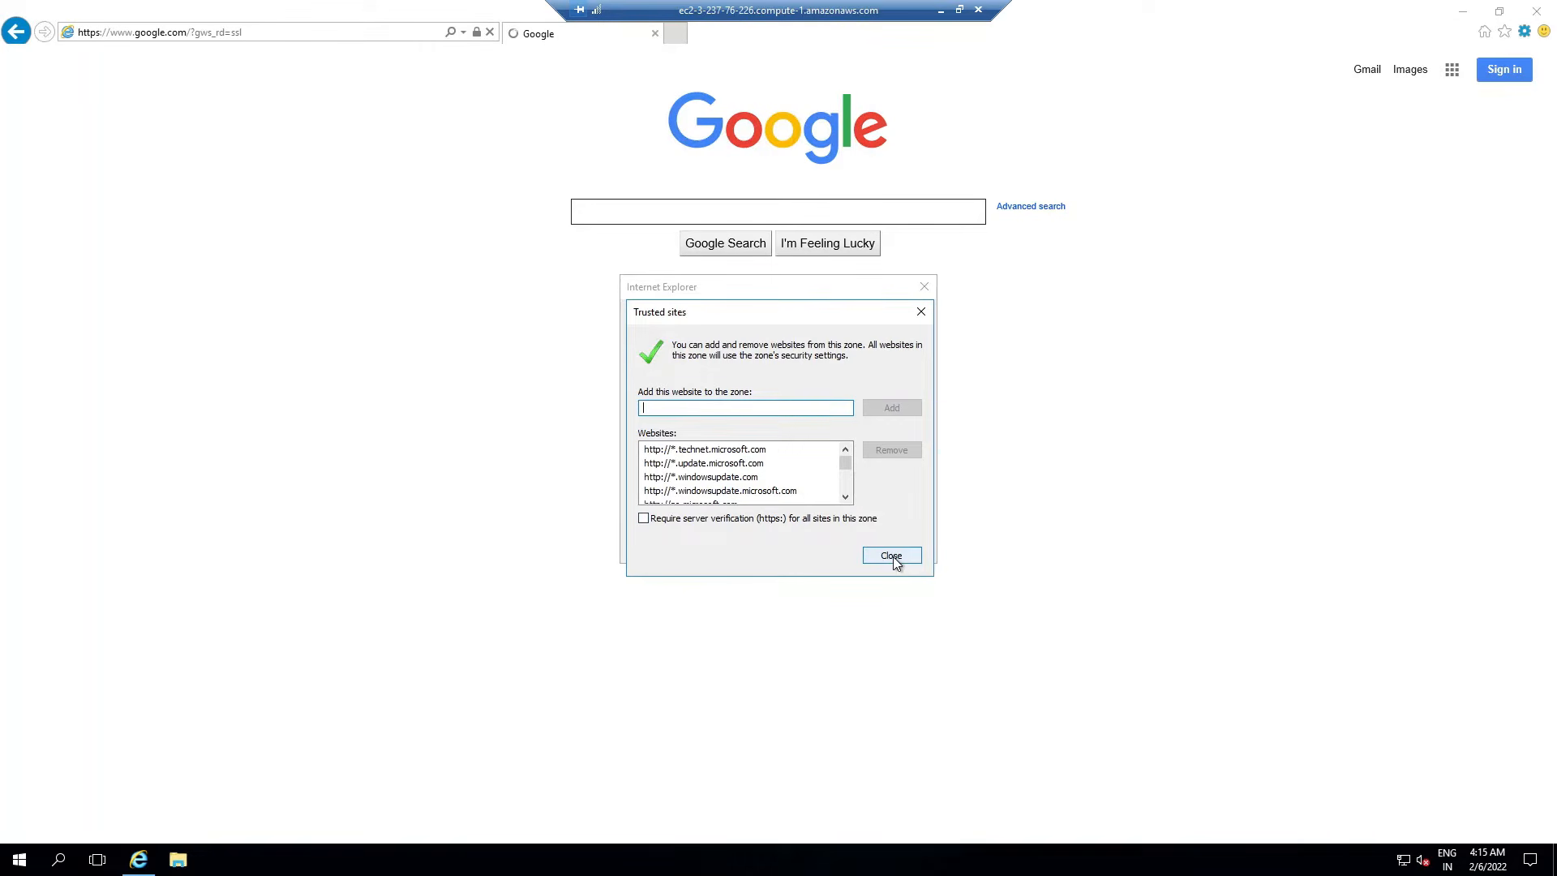
left_click(892, 555)
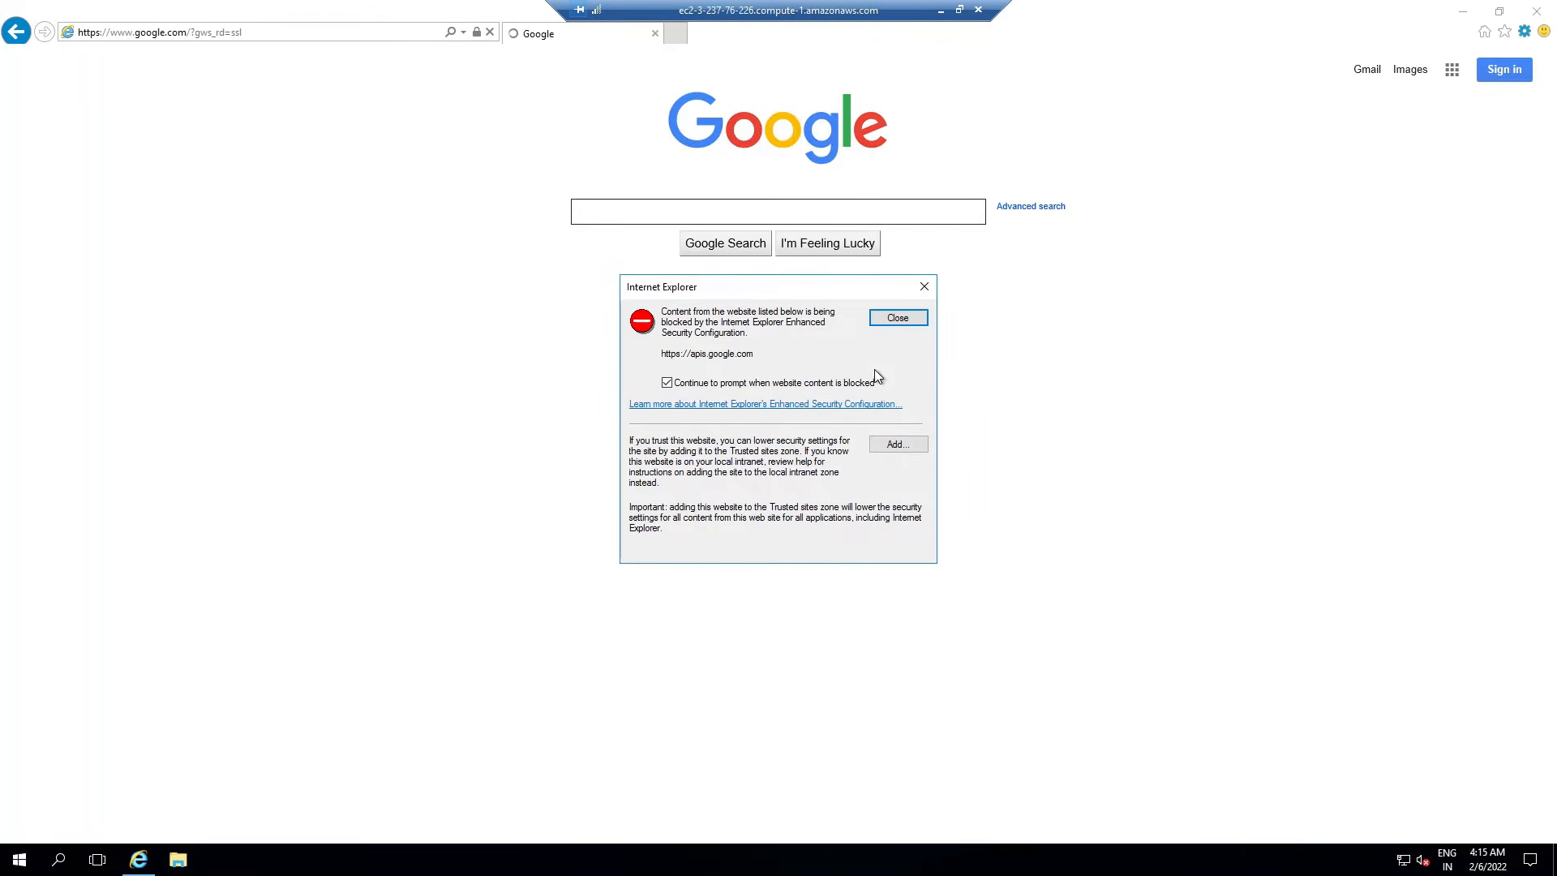
left_click(898, 445)
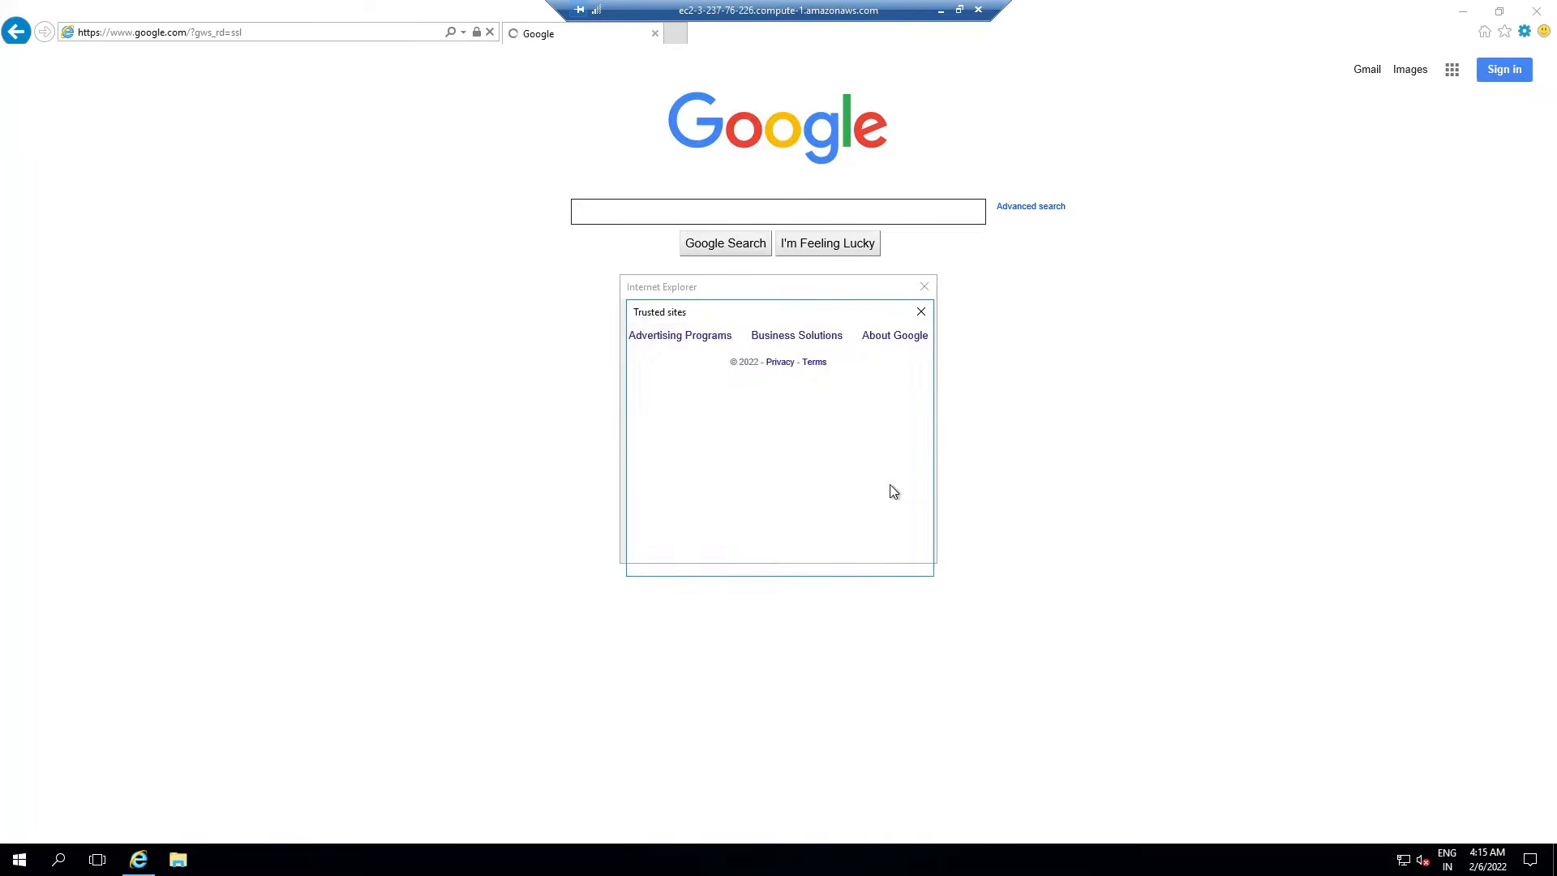
left_click(916, 406)
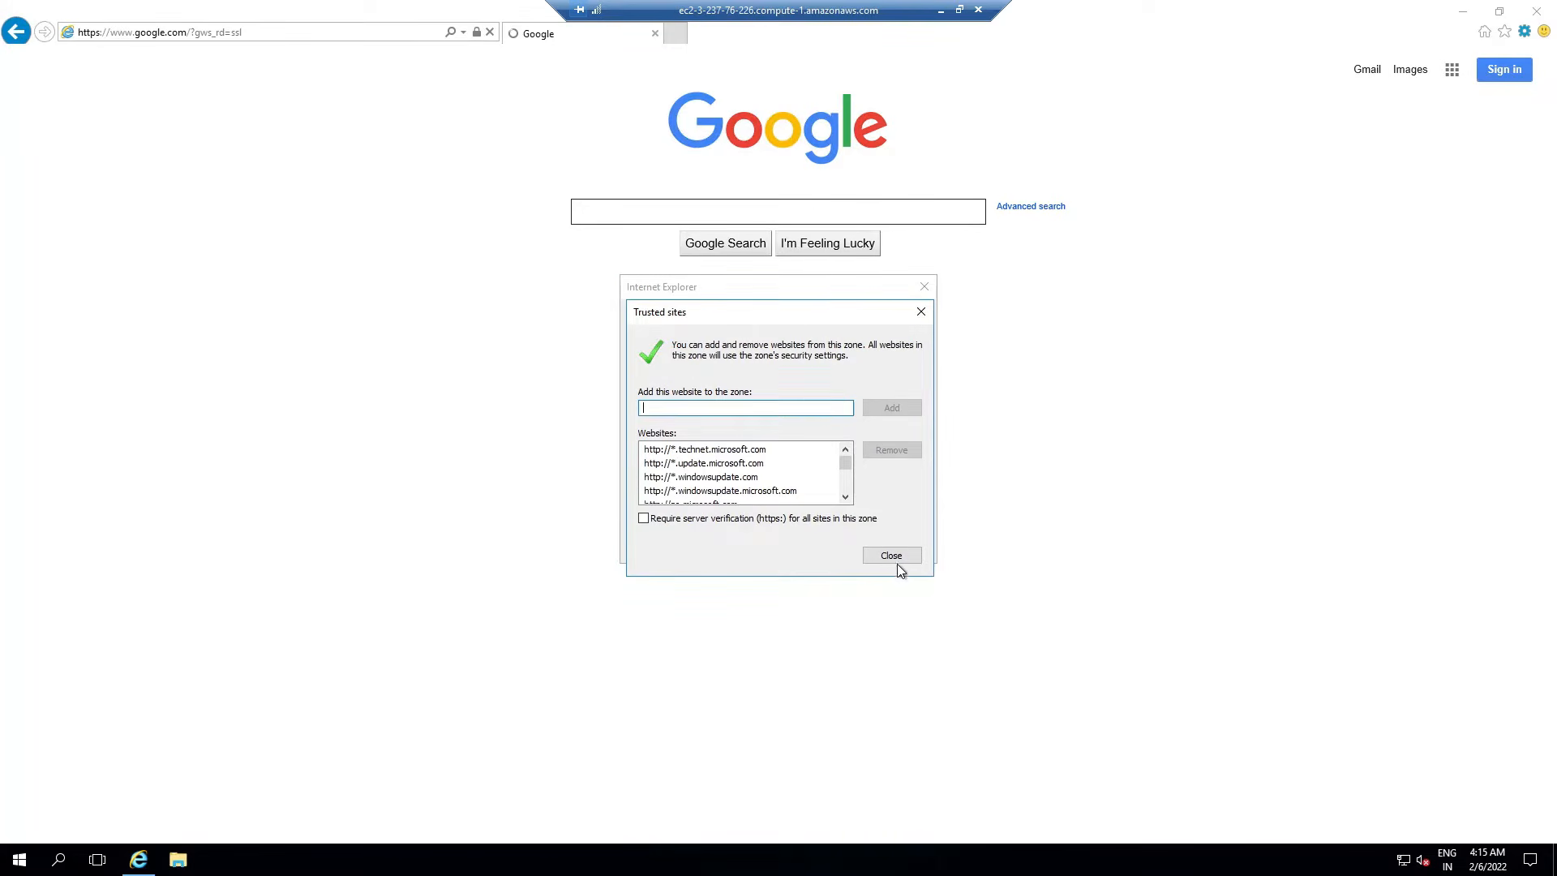
left_click(896, 558)
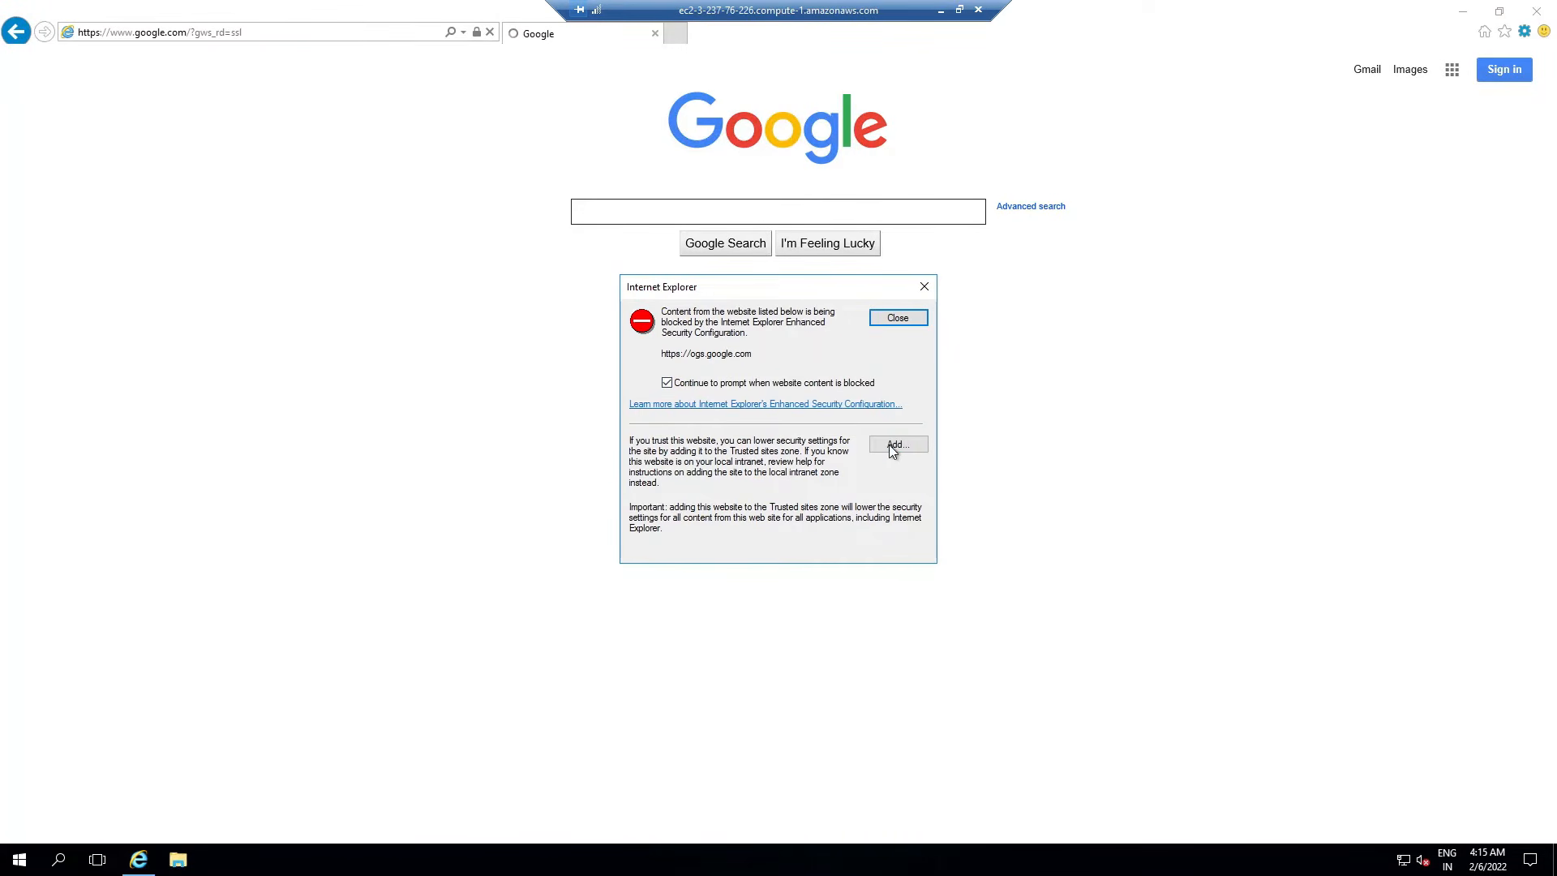
left_click(892, 448)
left_click(891, 410)
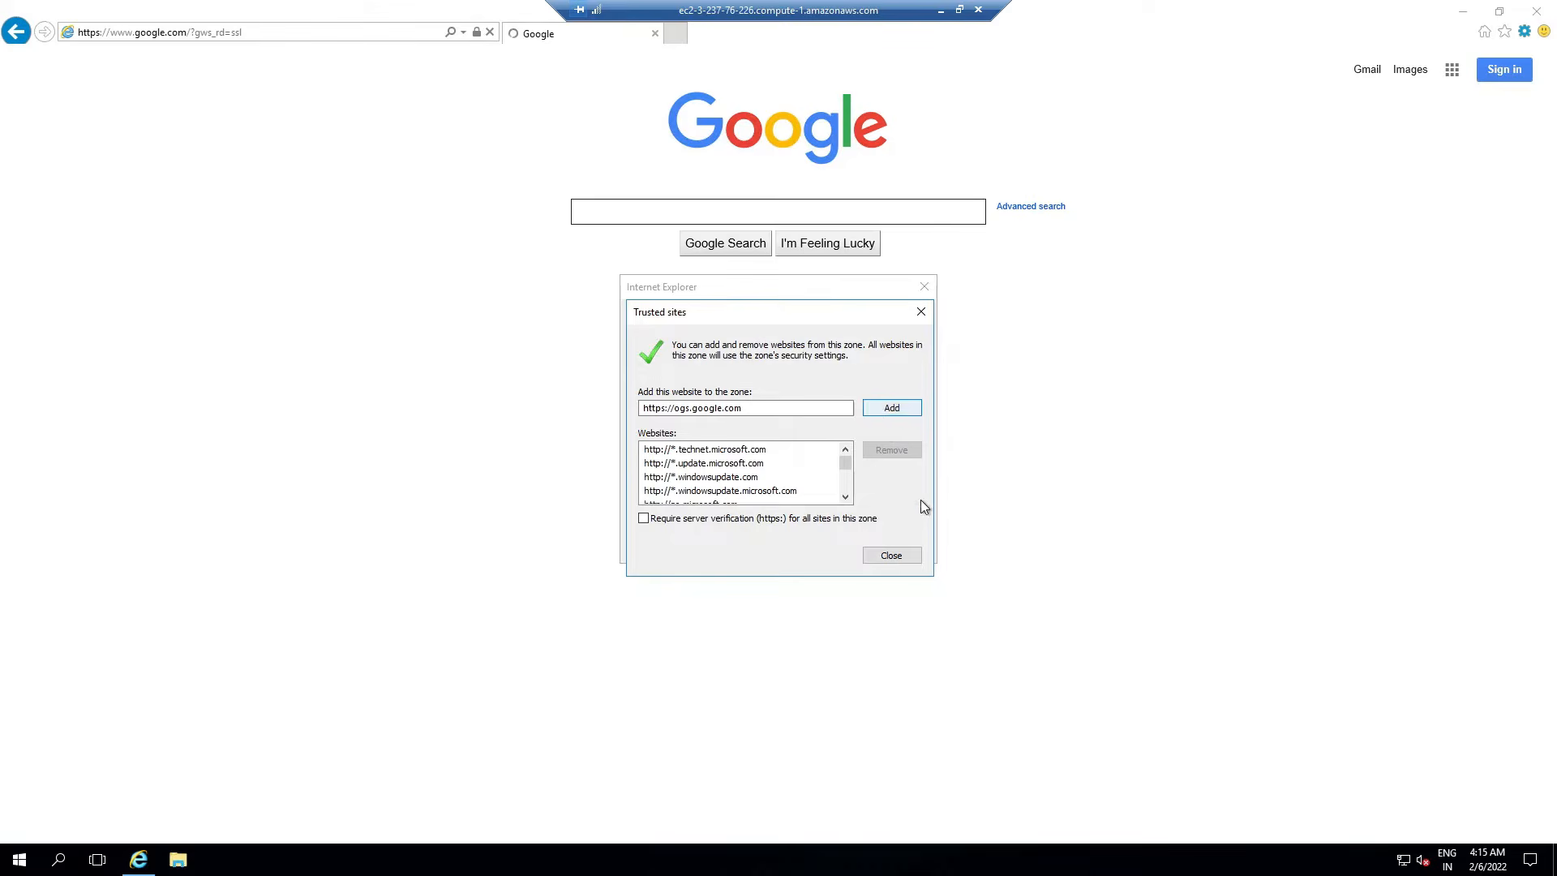
left_click(897, 559)
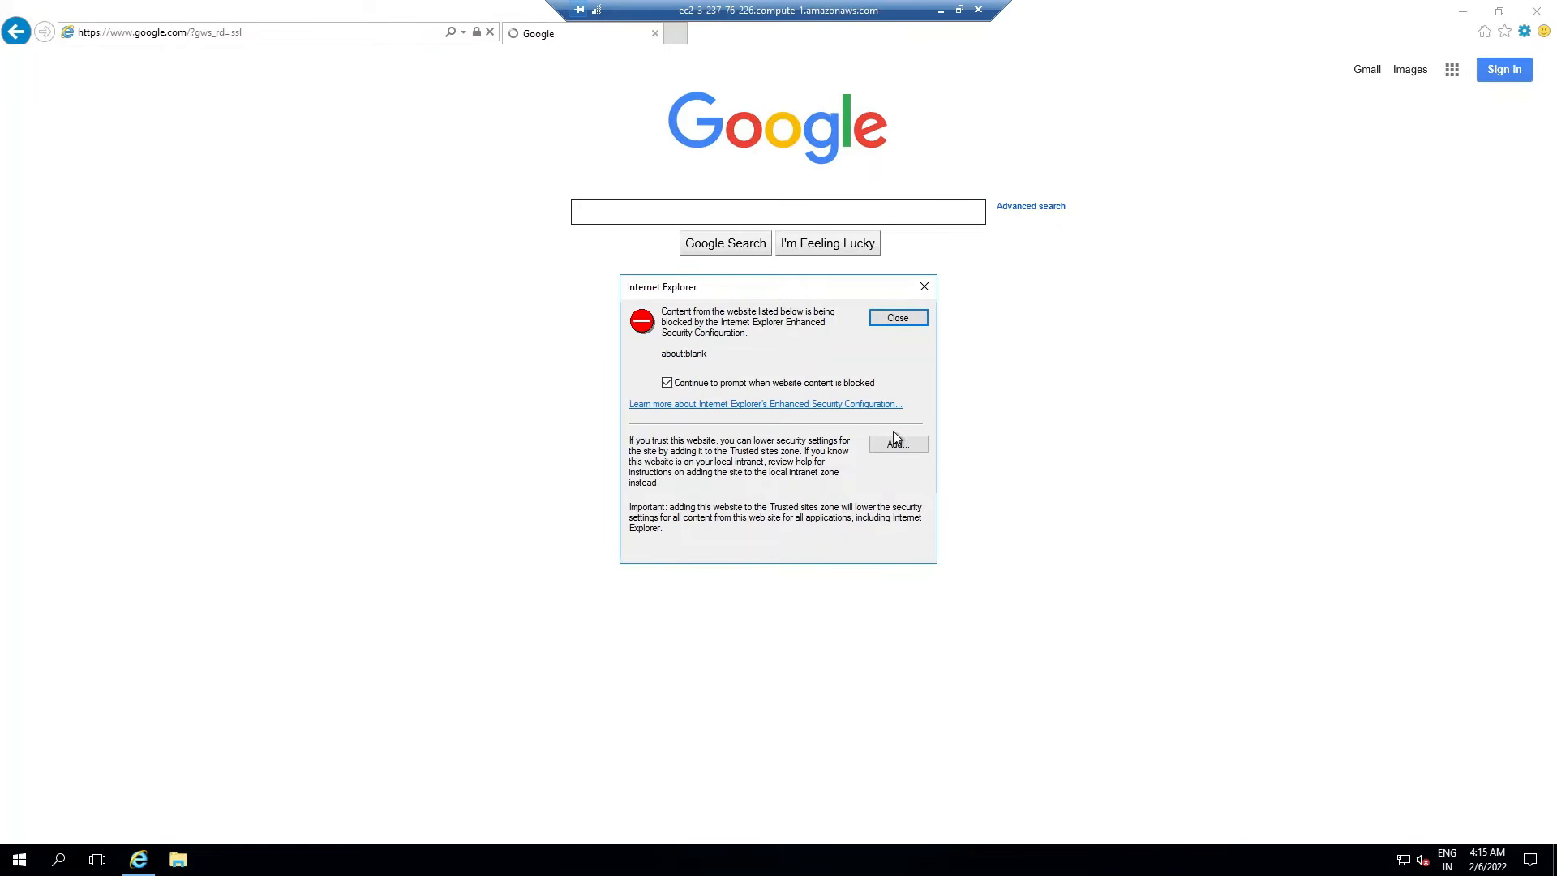
left_click(898, 445)
left_click(892, 408)
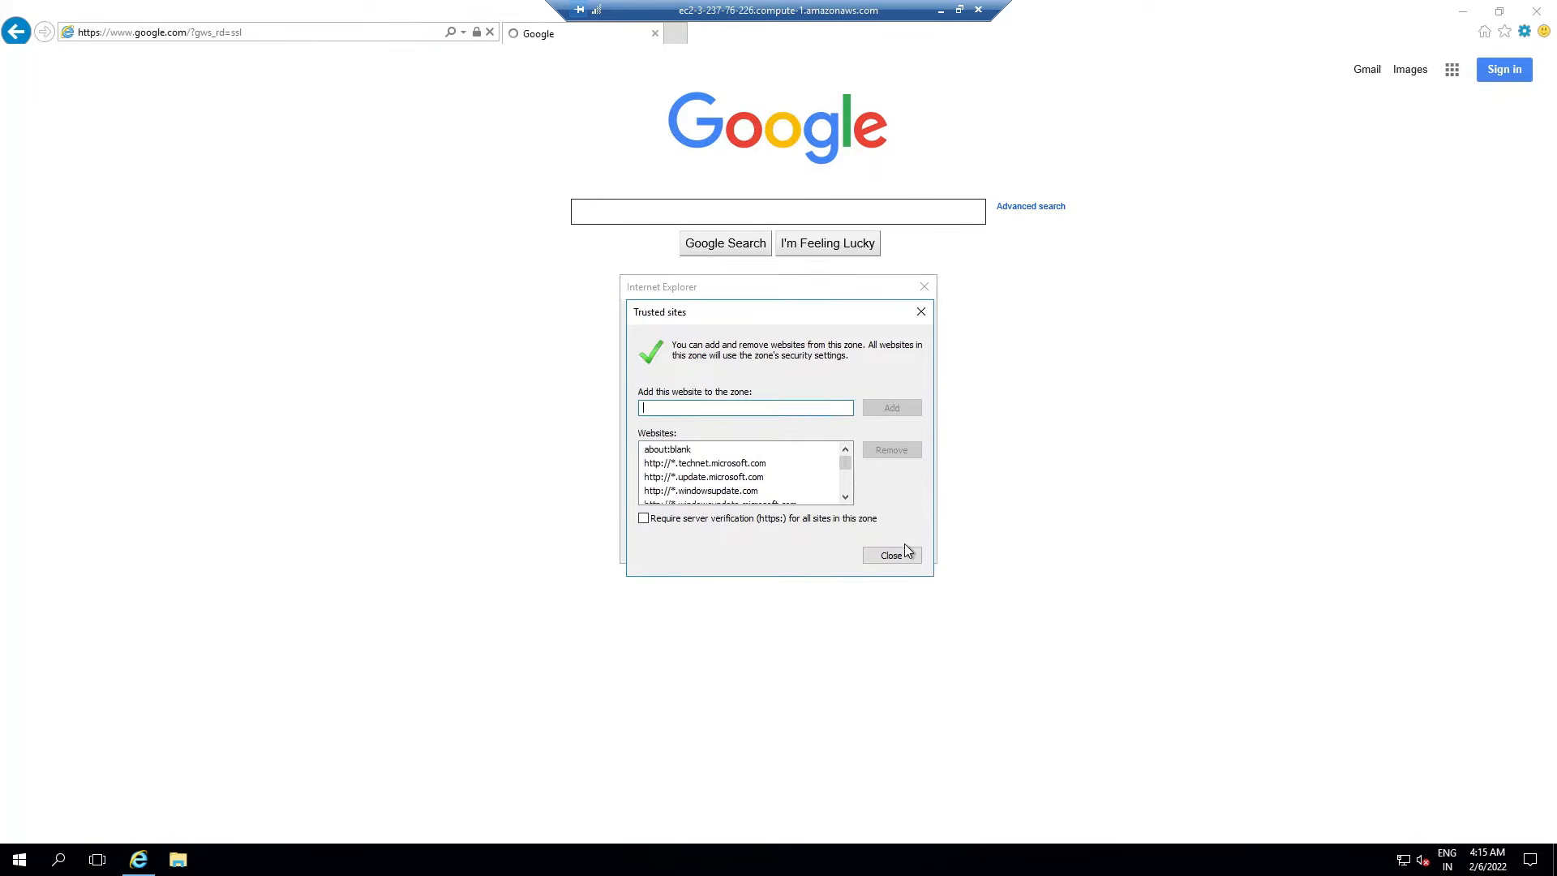
left_click(902, 550)
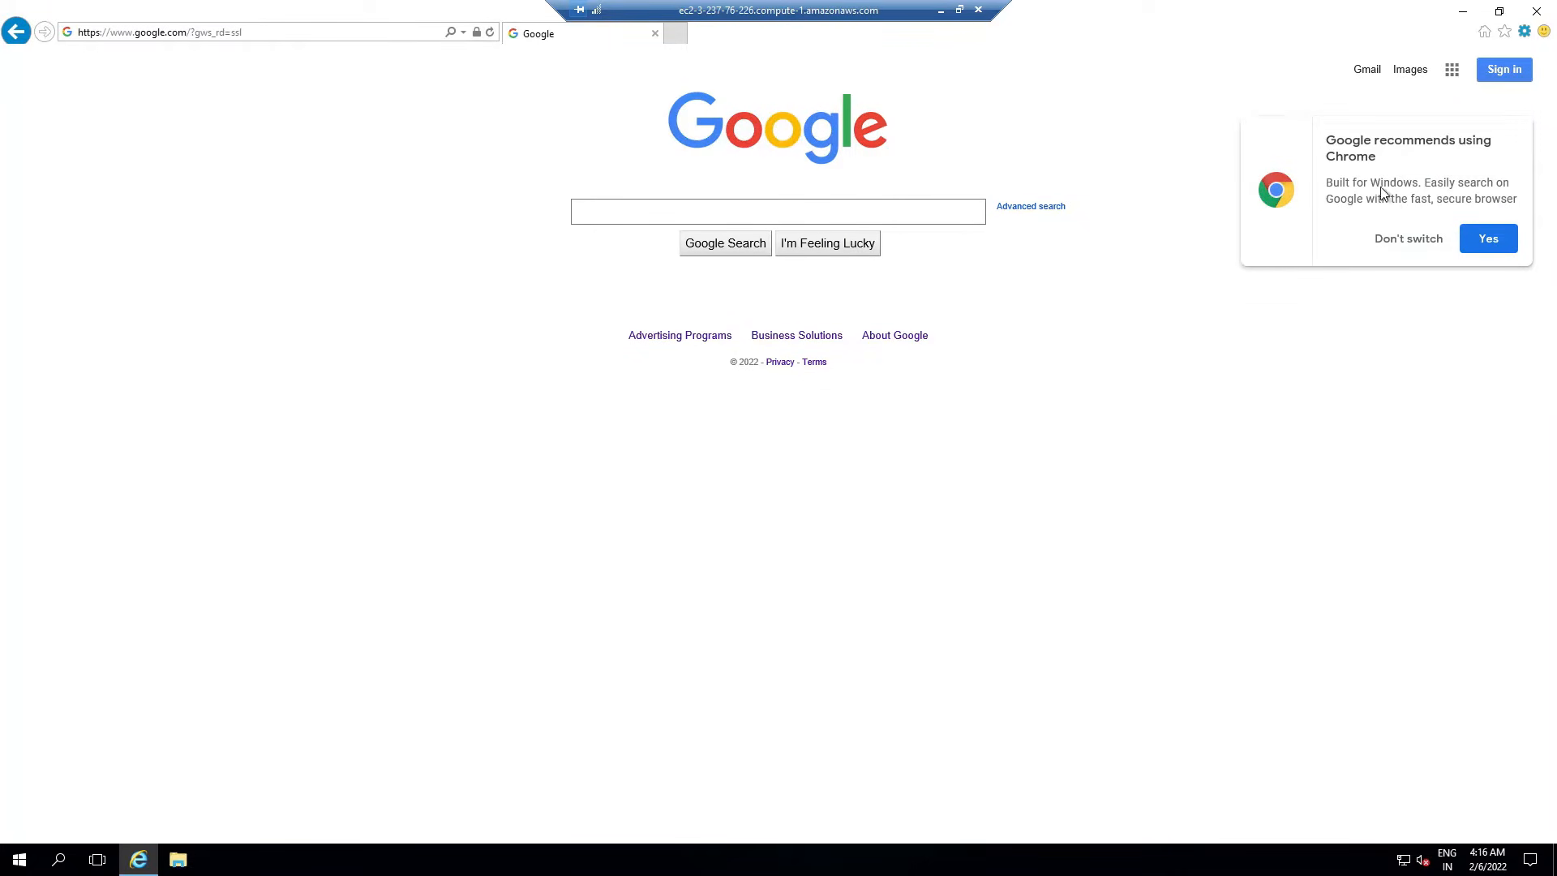
left_click(1458, 186)
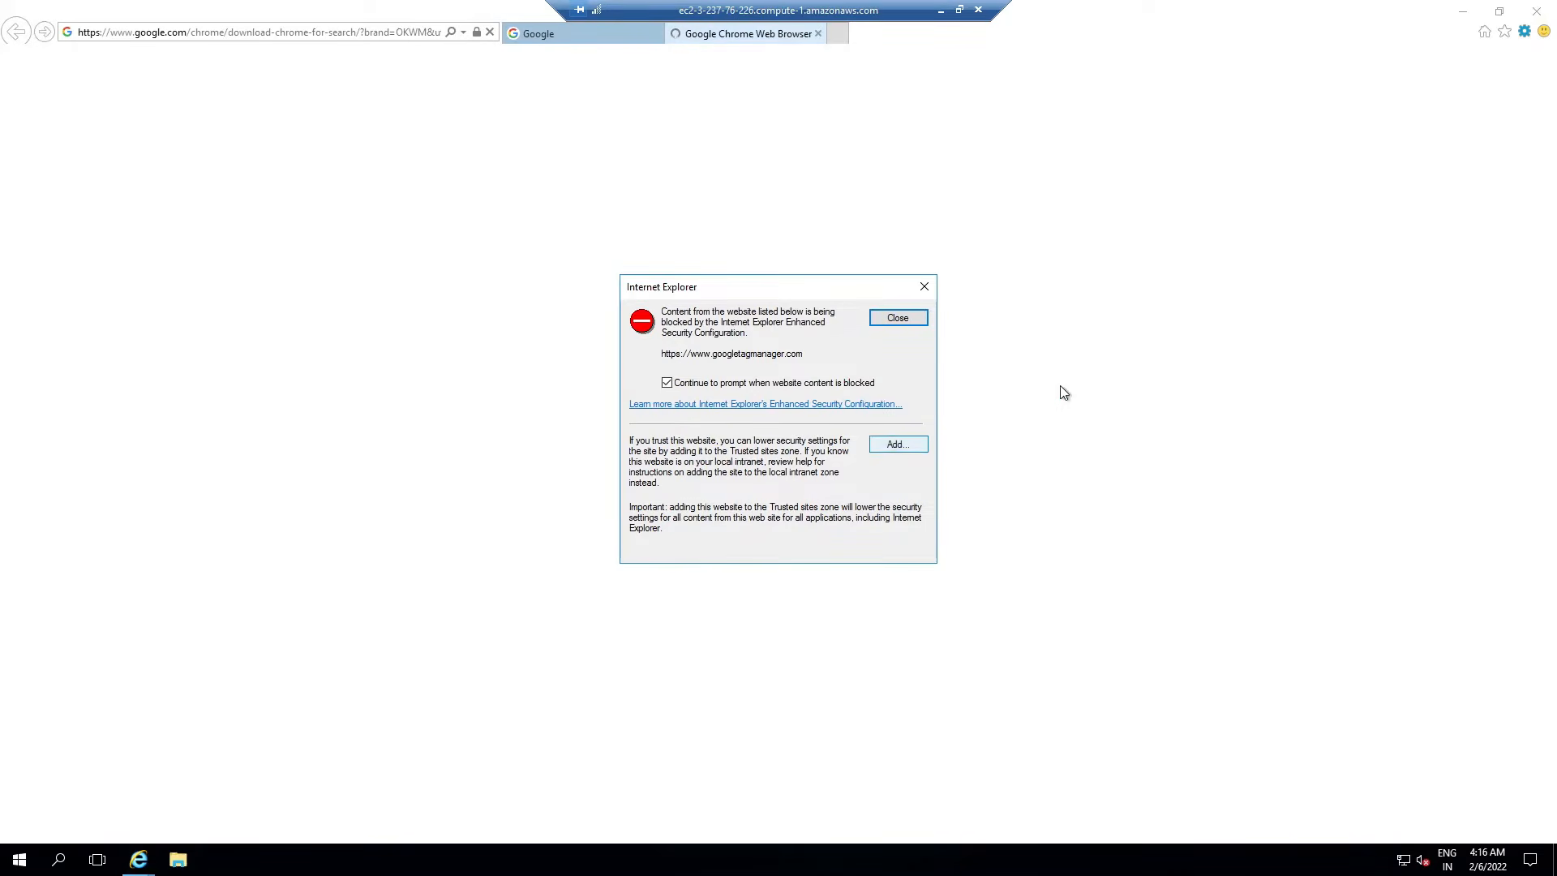
left_click(906, 445)
left_click(898, 411)
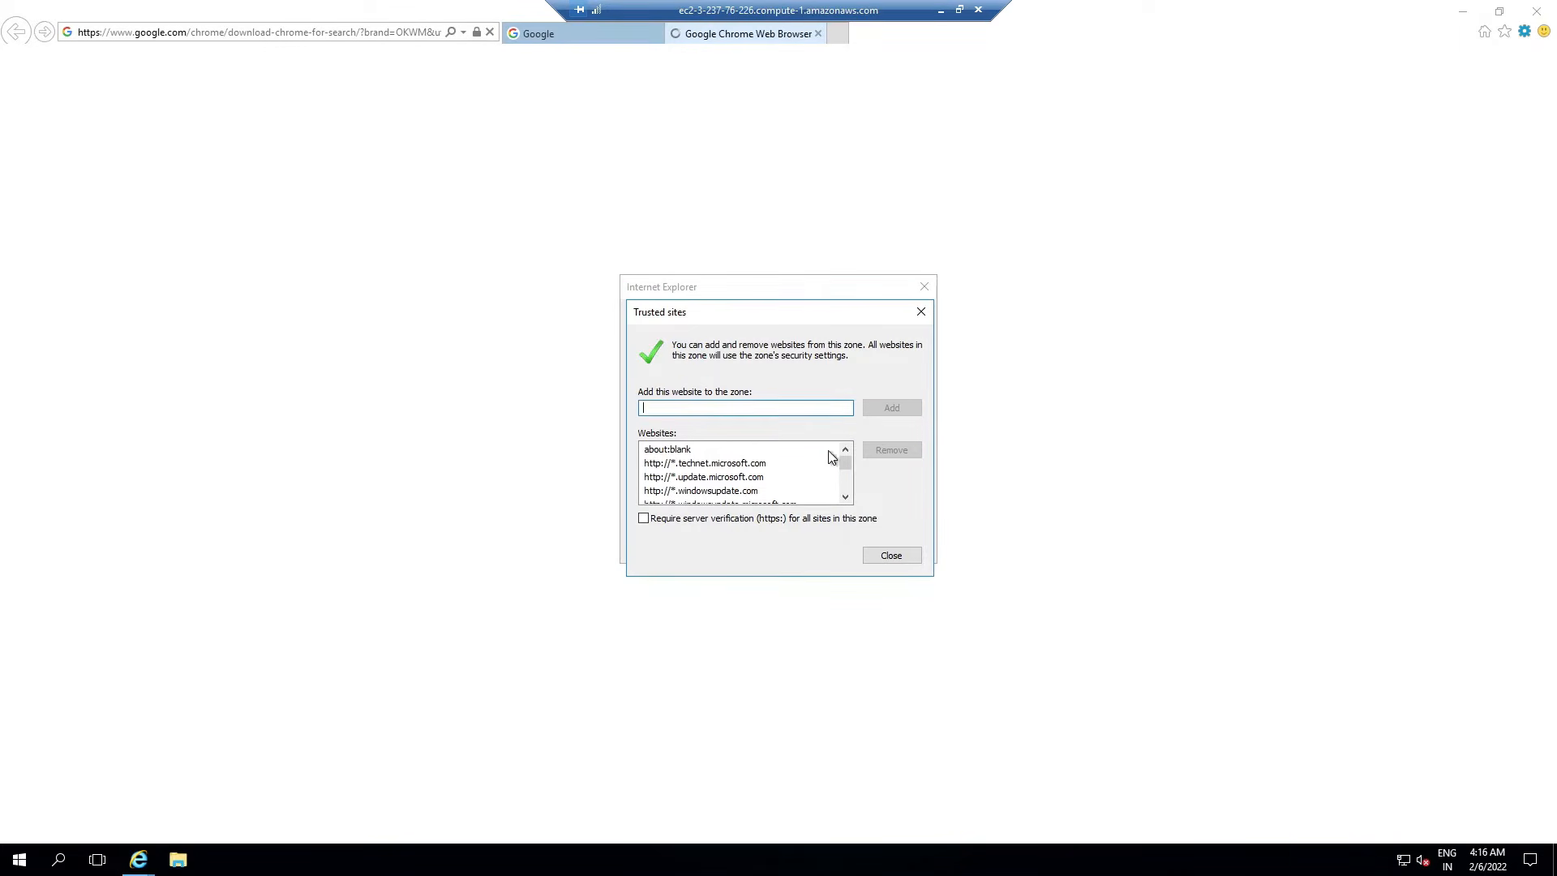
left_click(894, 555)
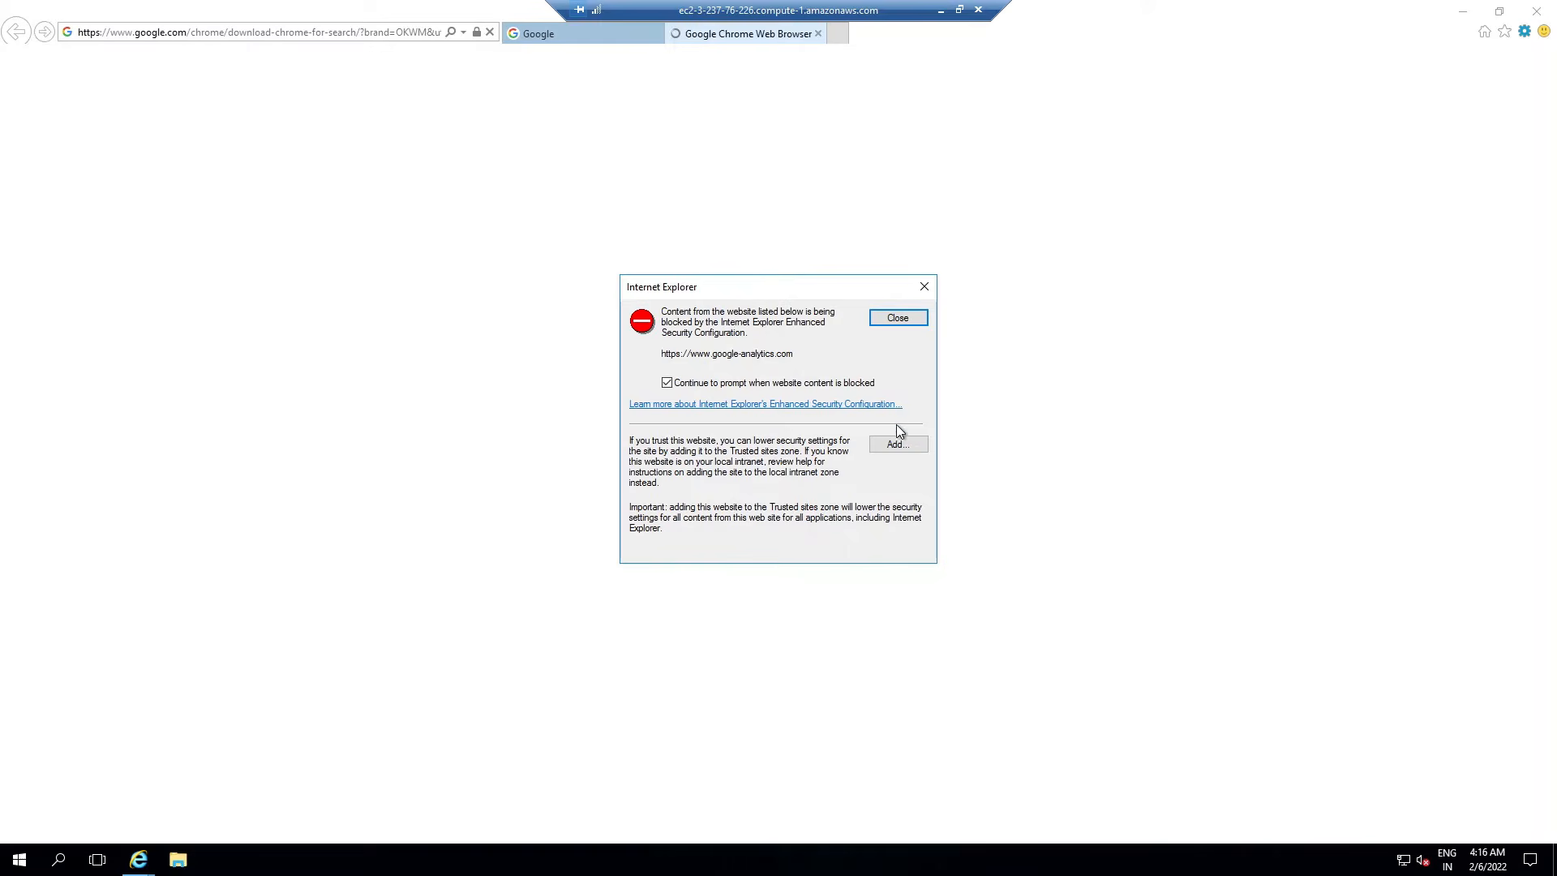
left_click(897, 444)
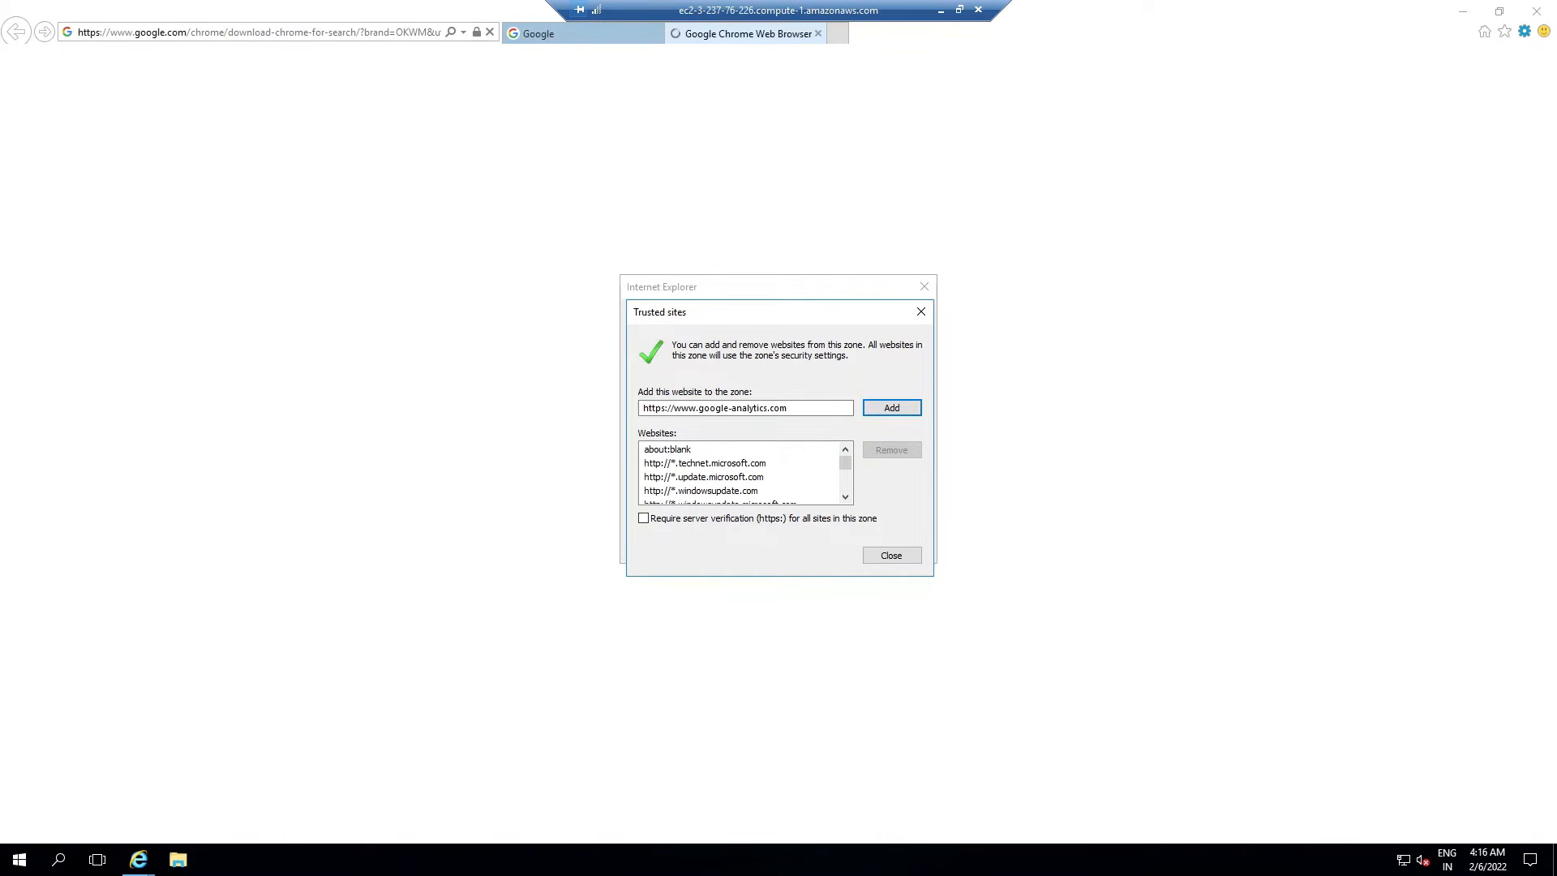
left_click(897, 412)
left_click(889, 557)
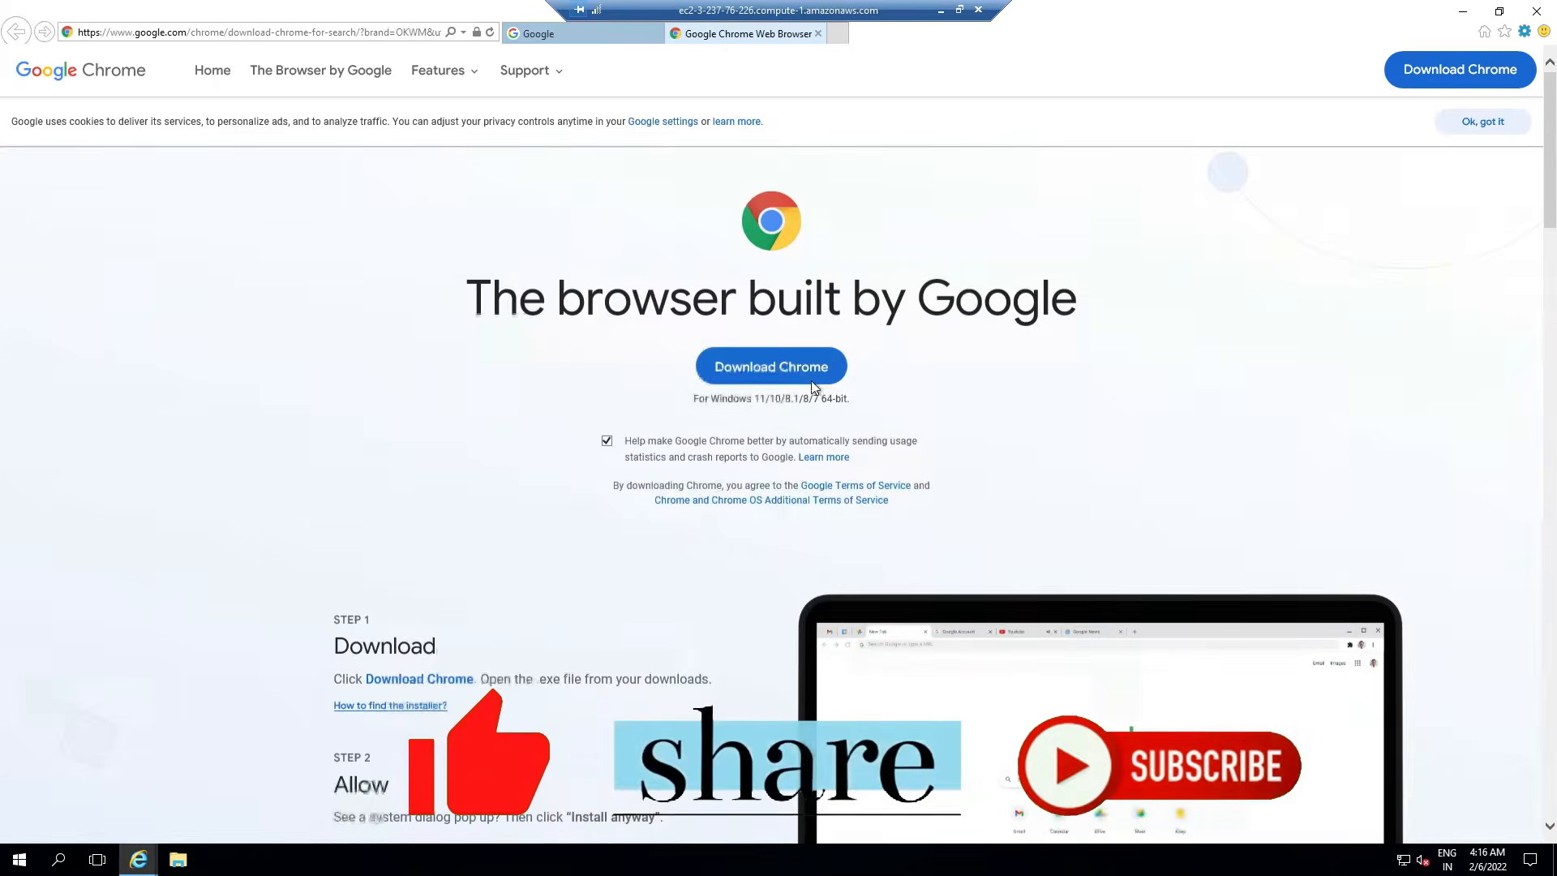
left_click(607, 443)
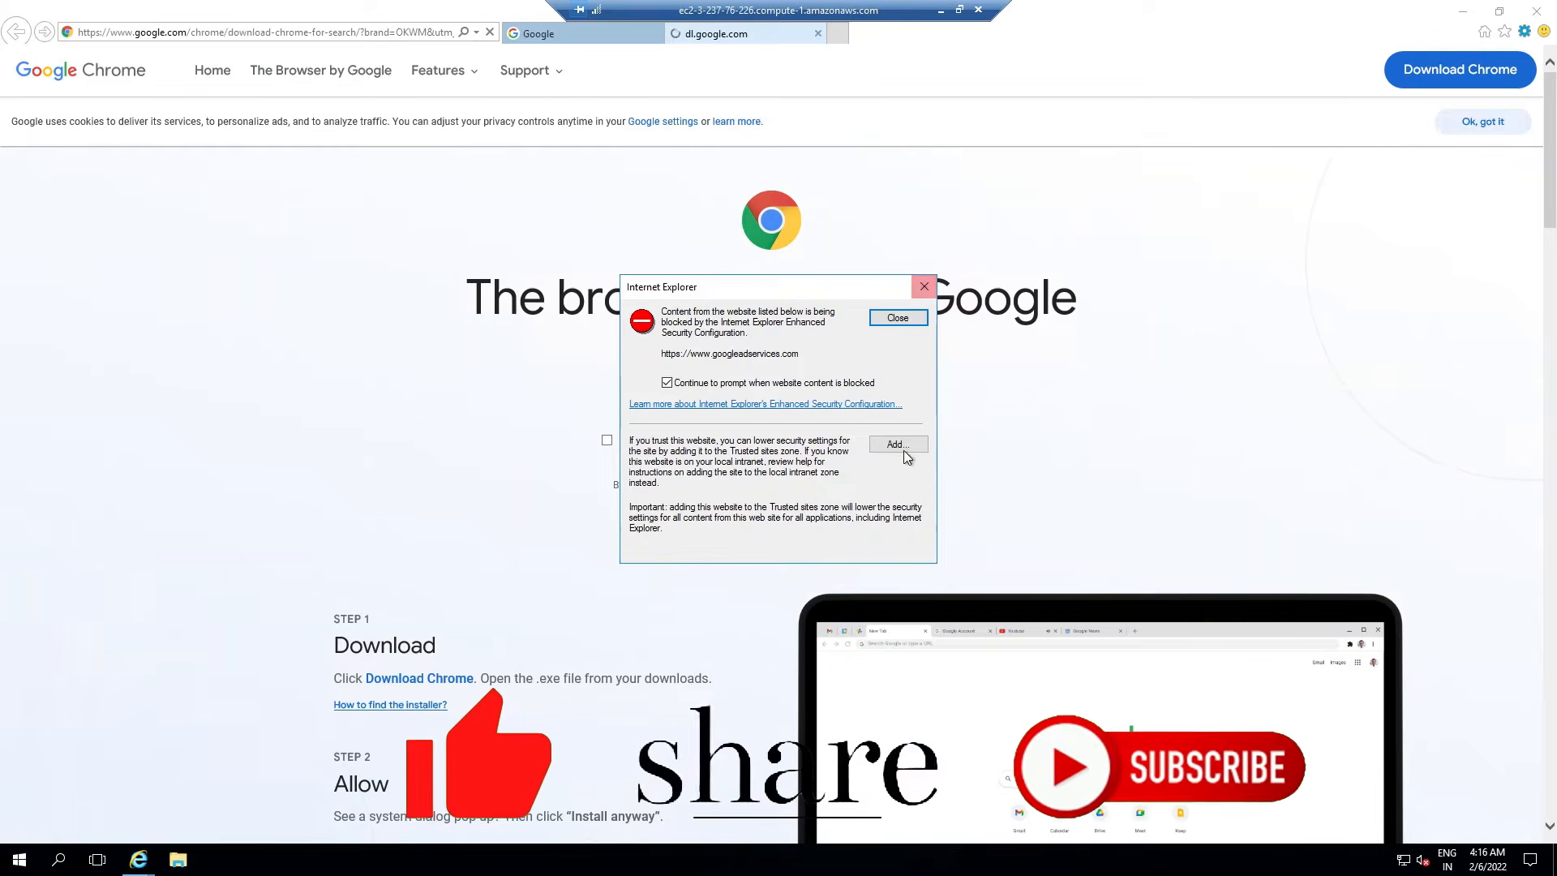
left_click(915, 445)
left_click(892, 407)
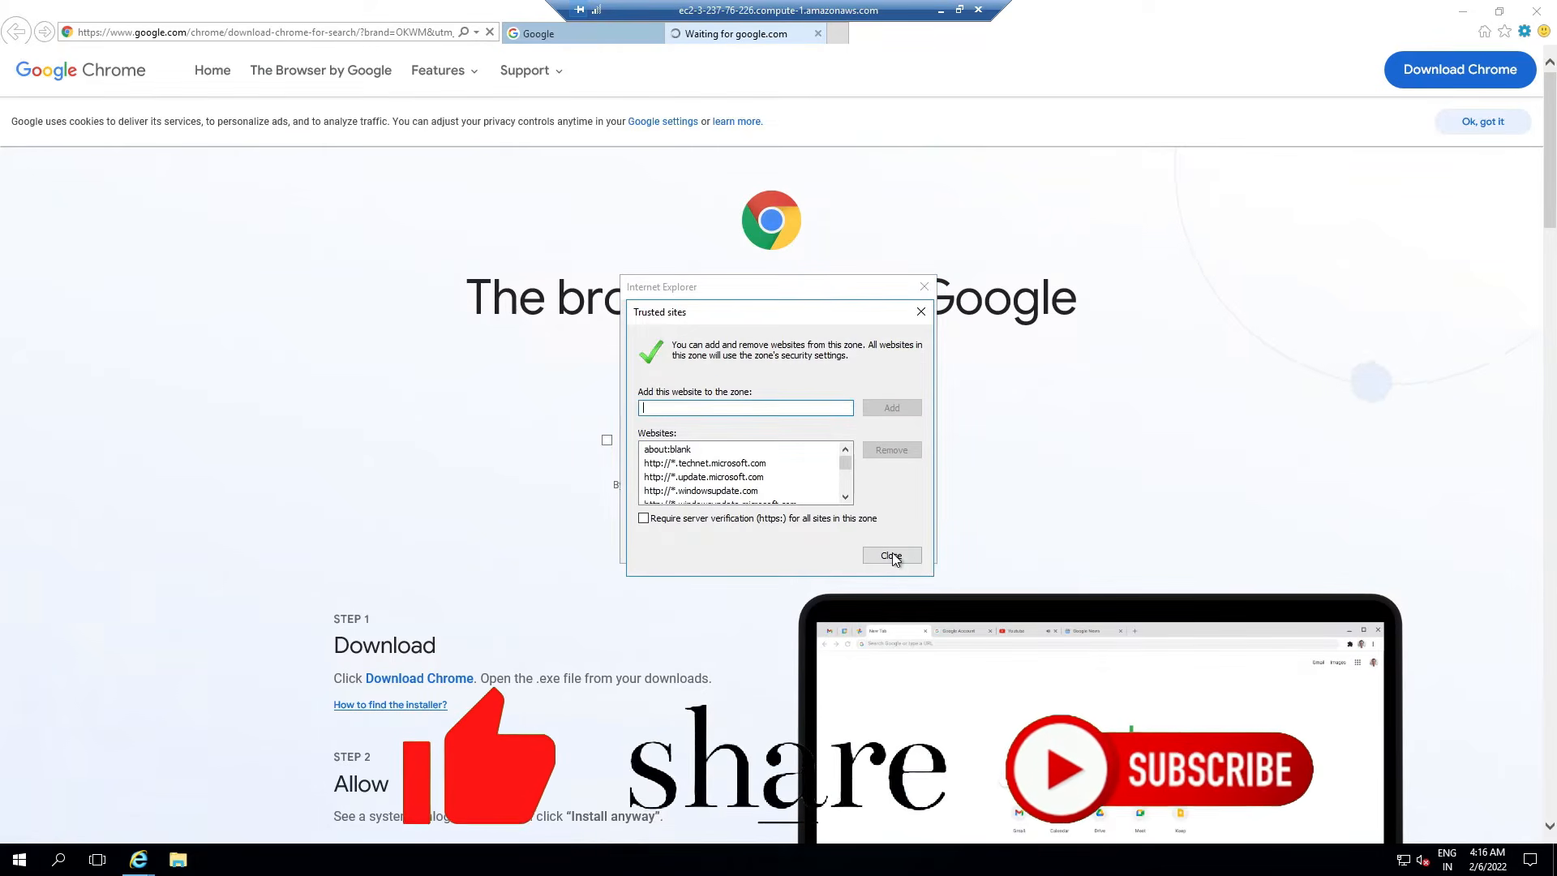
left_click(890, 553)
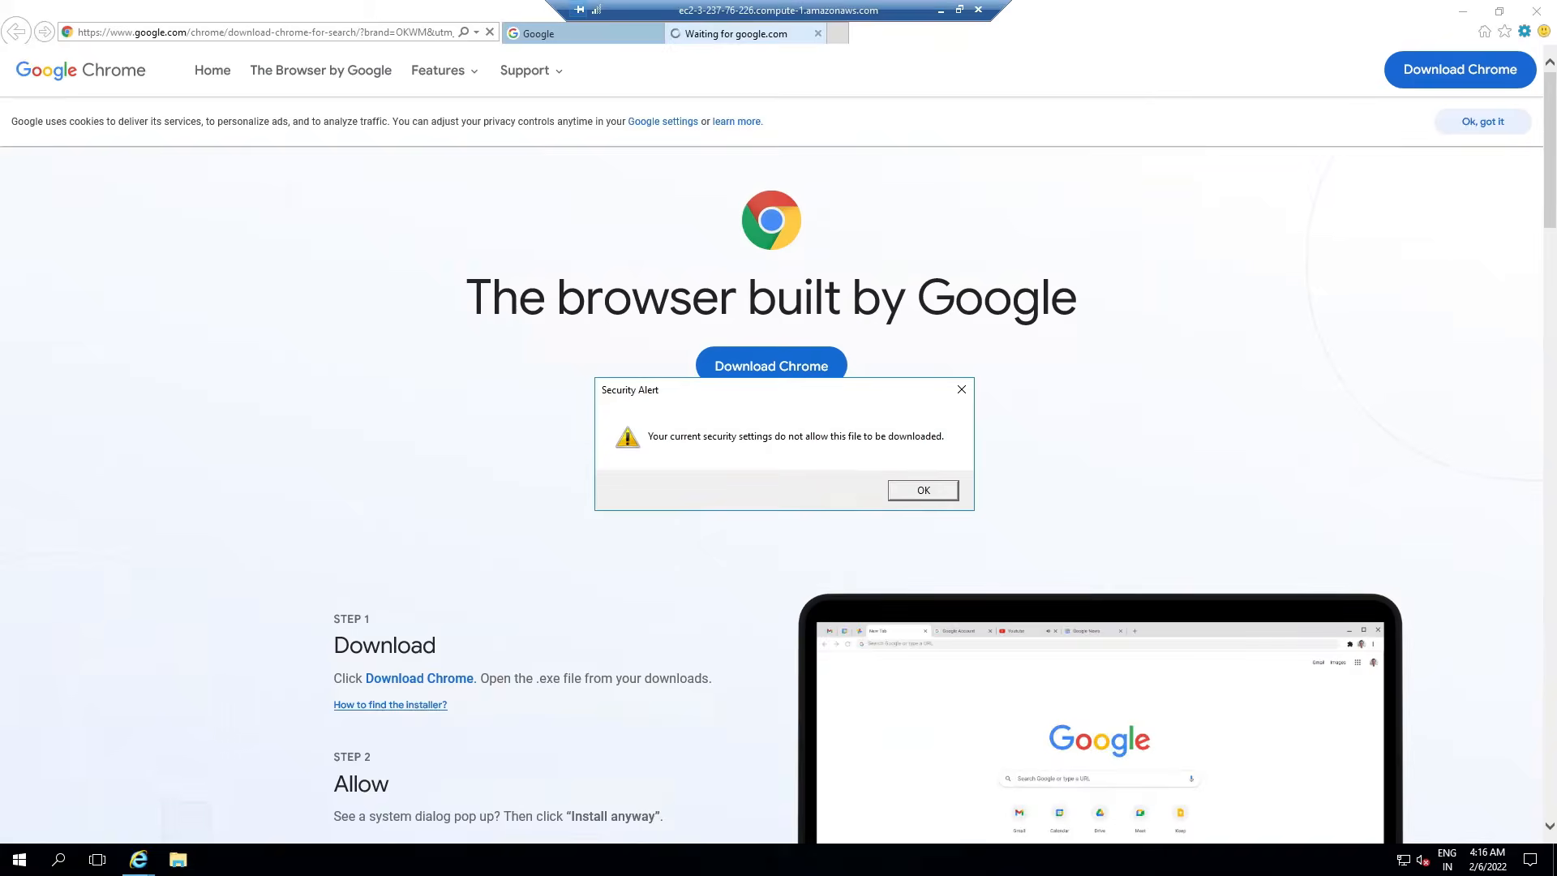
left_click(912, 493)
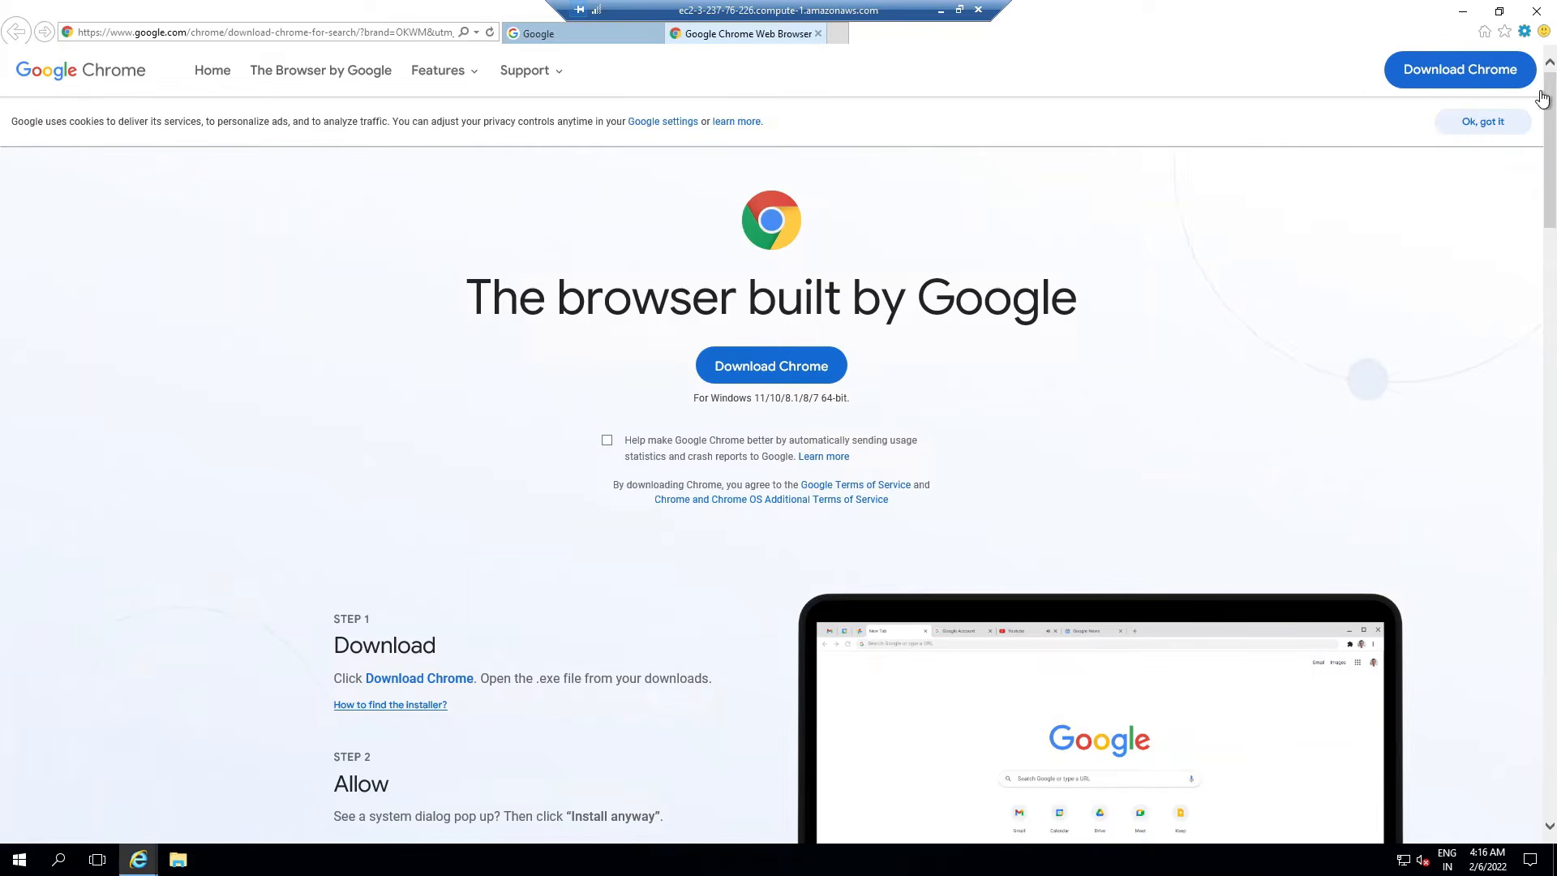
Step: In Internet Options, enable File download in the Internet zone's custom security settings and confirm the change
left_click(1525, 31)
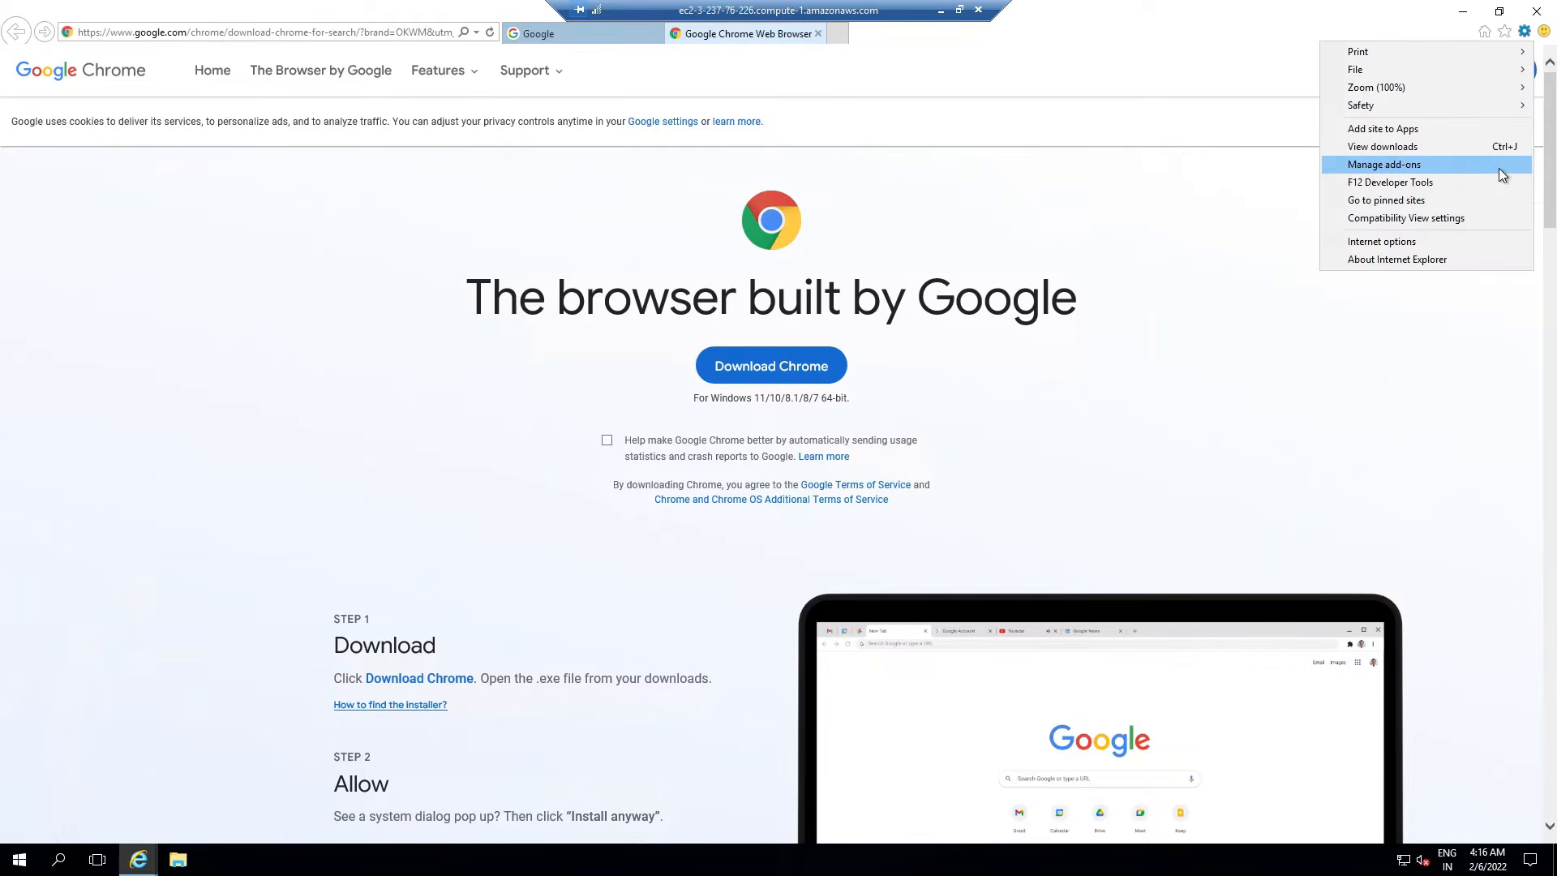
left_click(1400, 243)
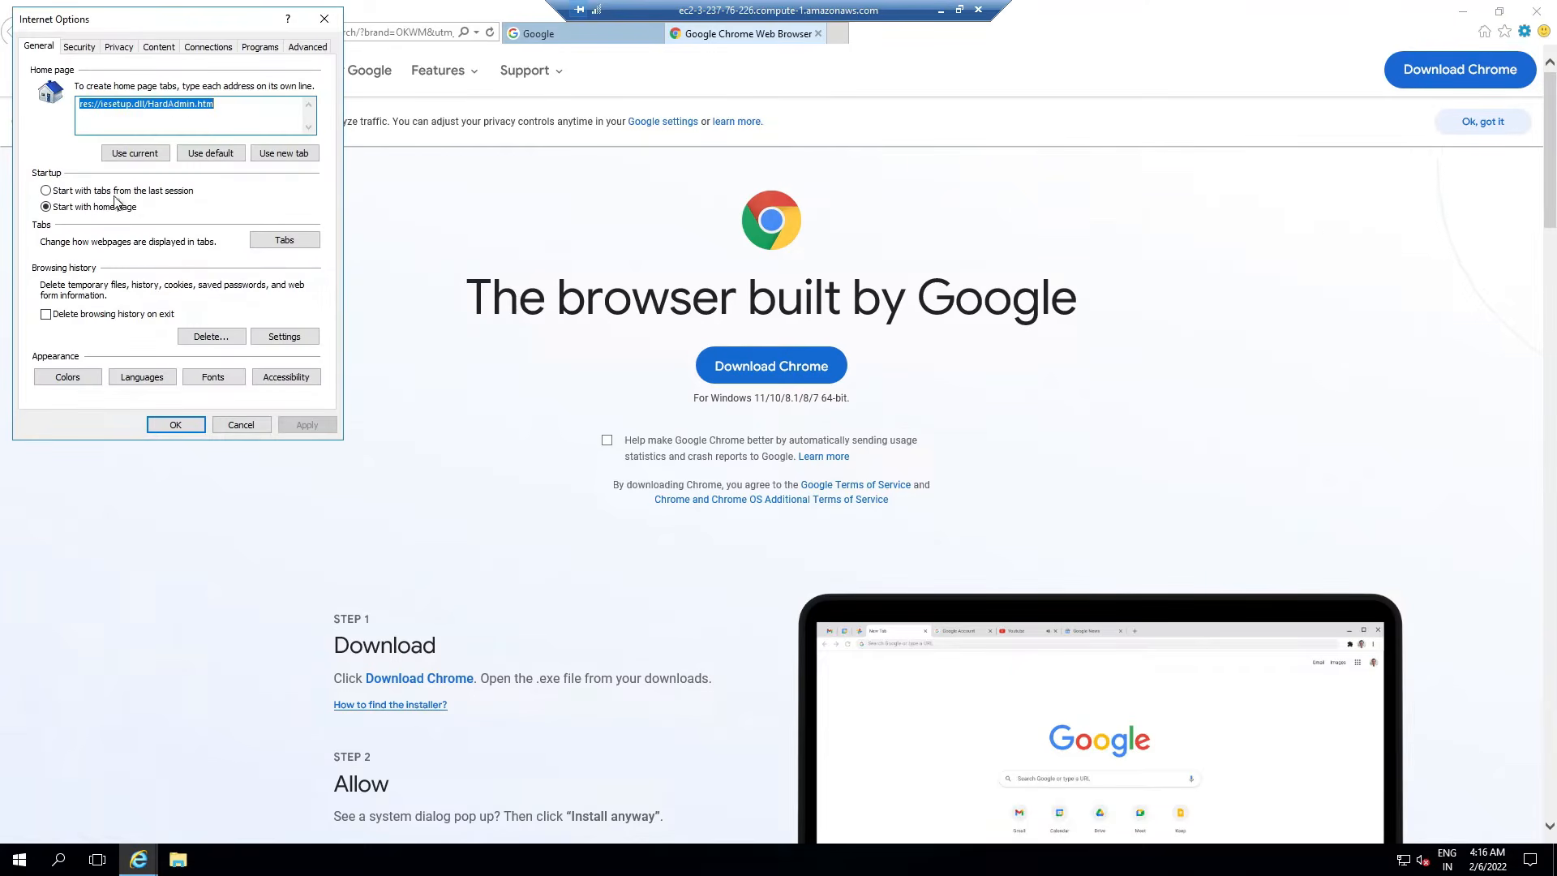
key("ctrl+Tab")
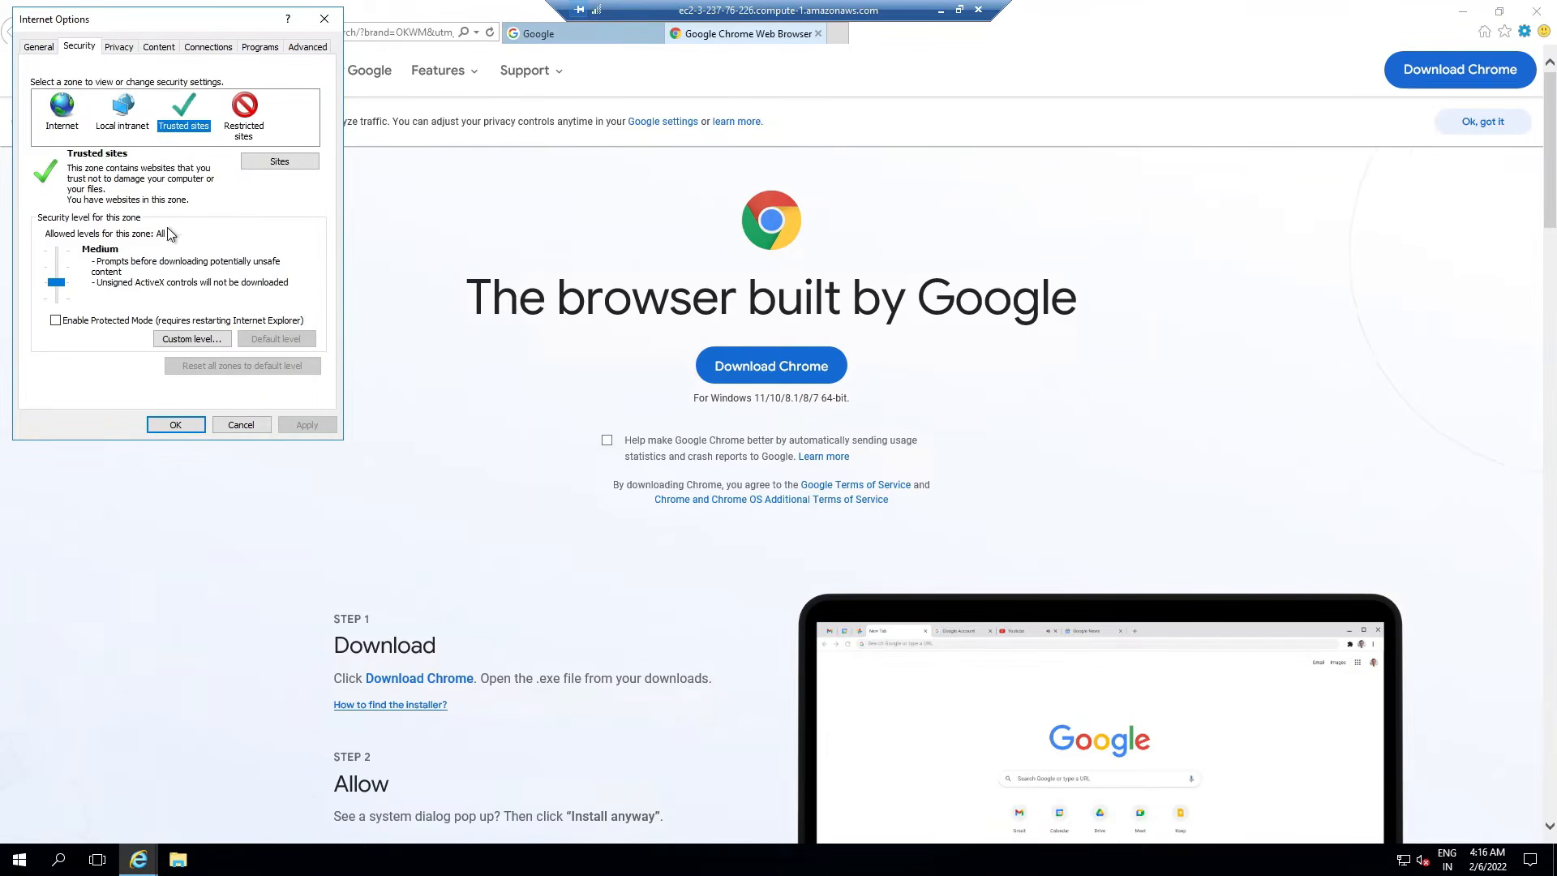
left_click(62, 117)
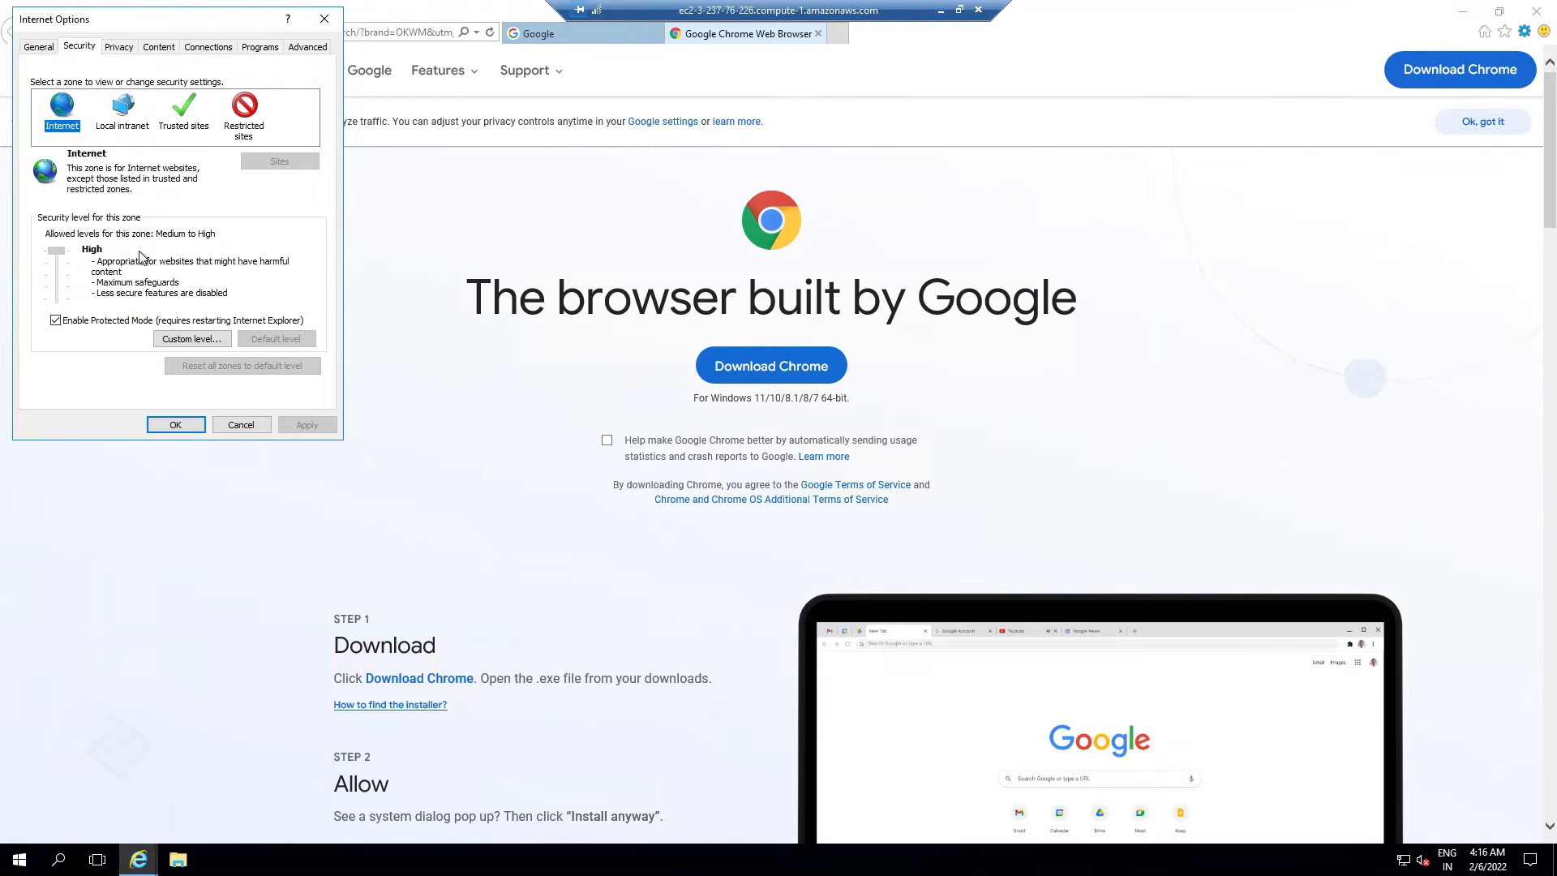
left_click(189, 339)
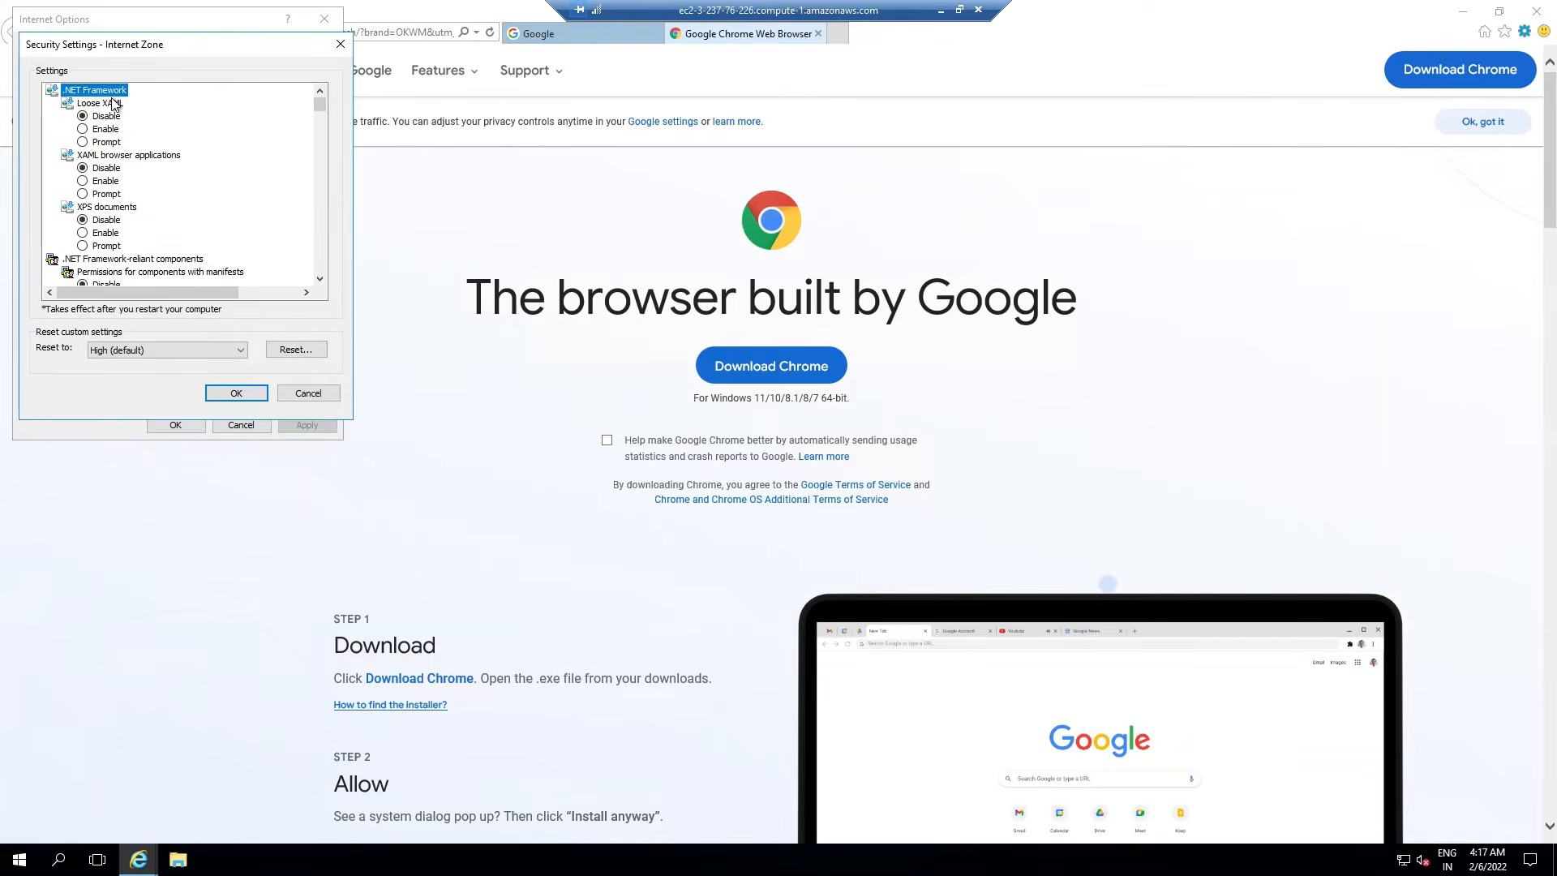
left_click_drag(314, 103, 308, 177)
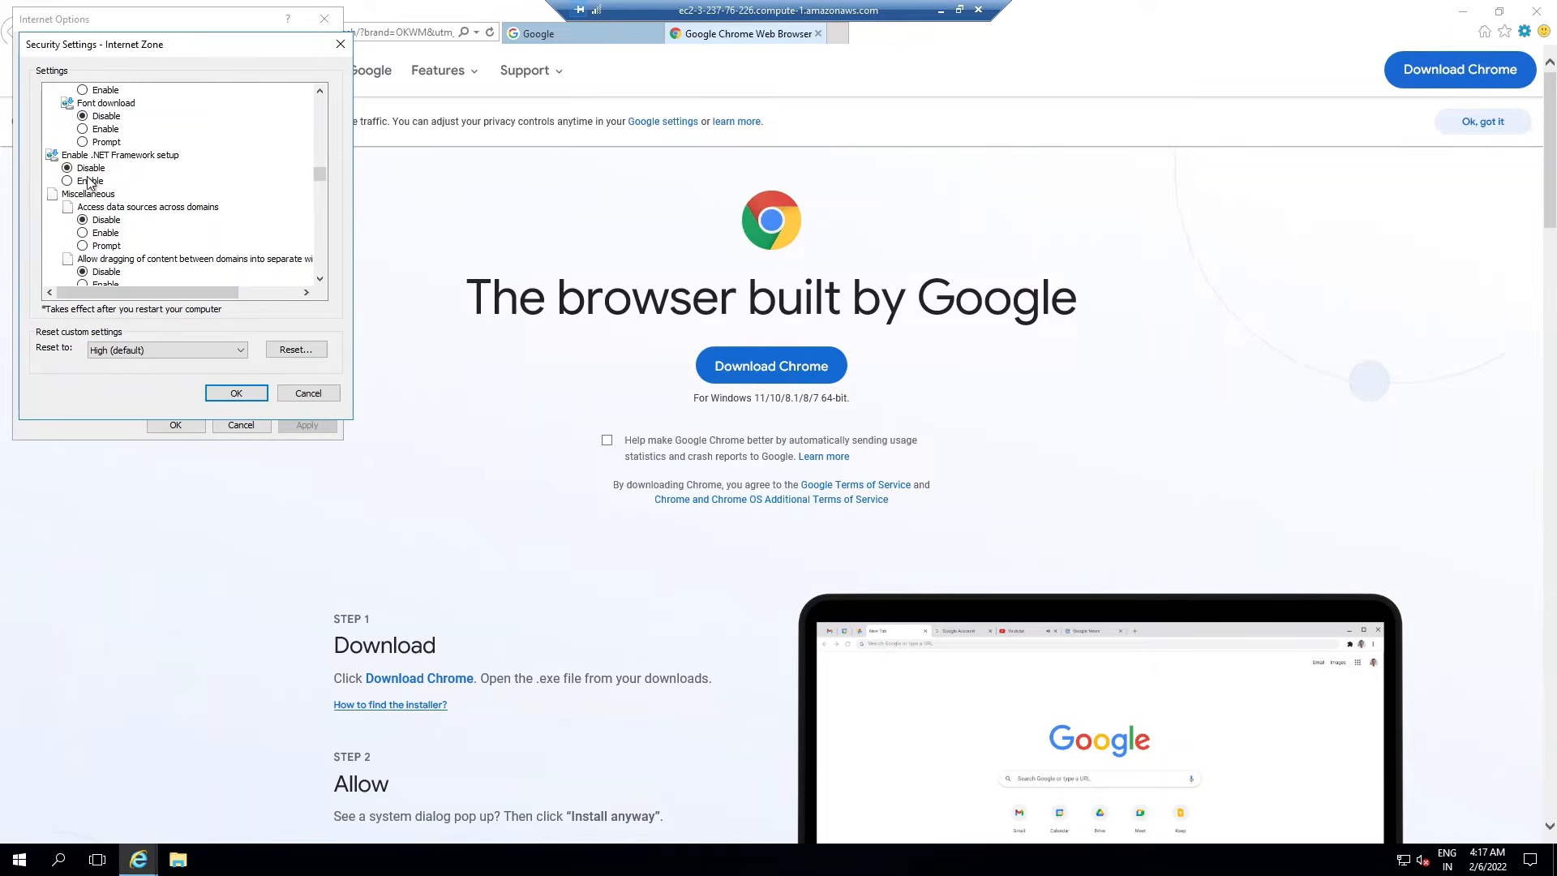
scroll(226, 144, "up", 1)
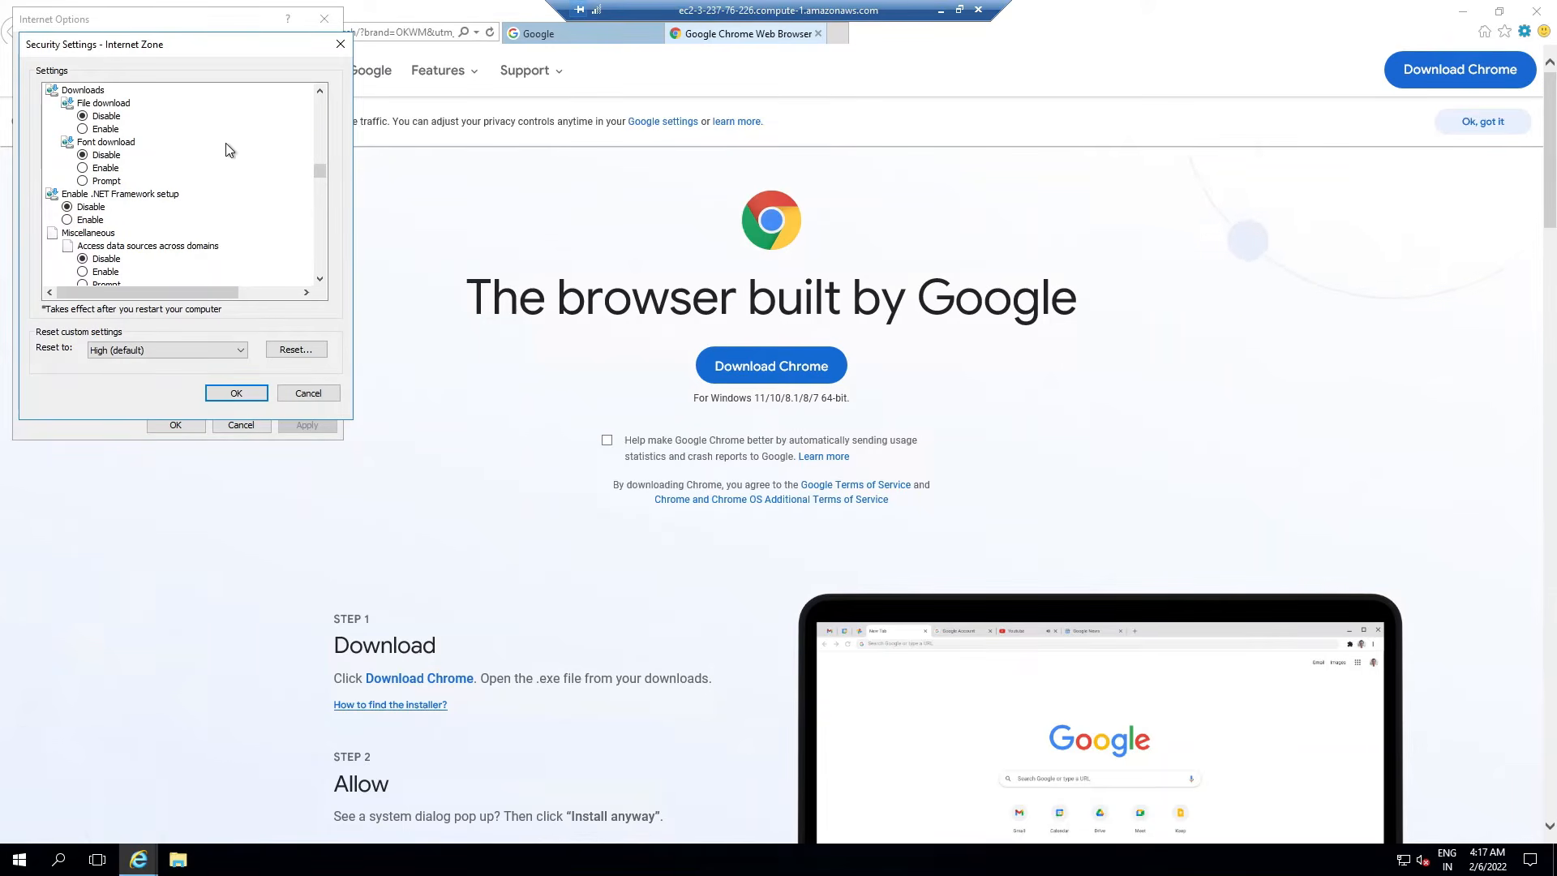
left_click(82, 129)
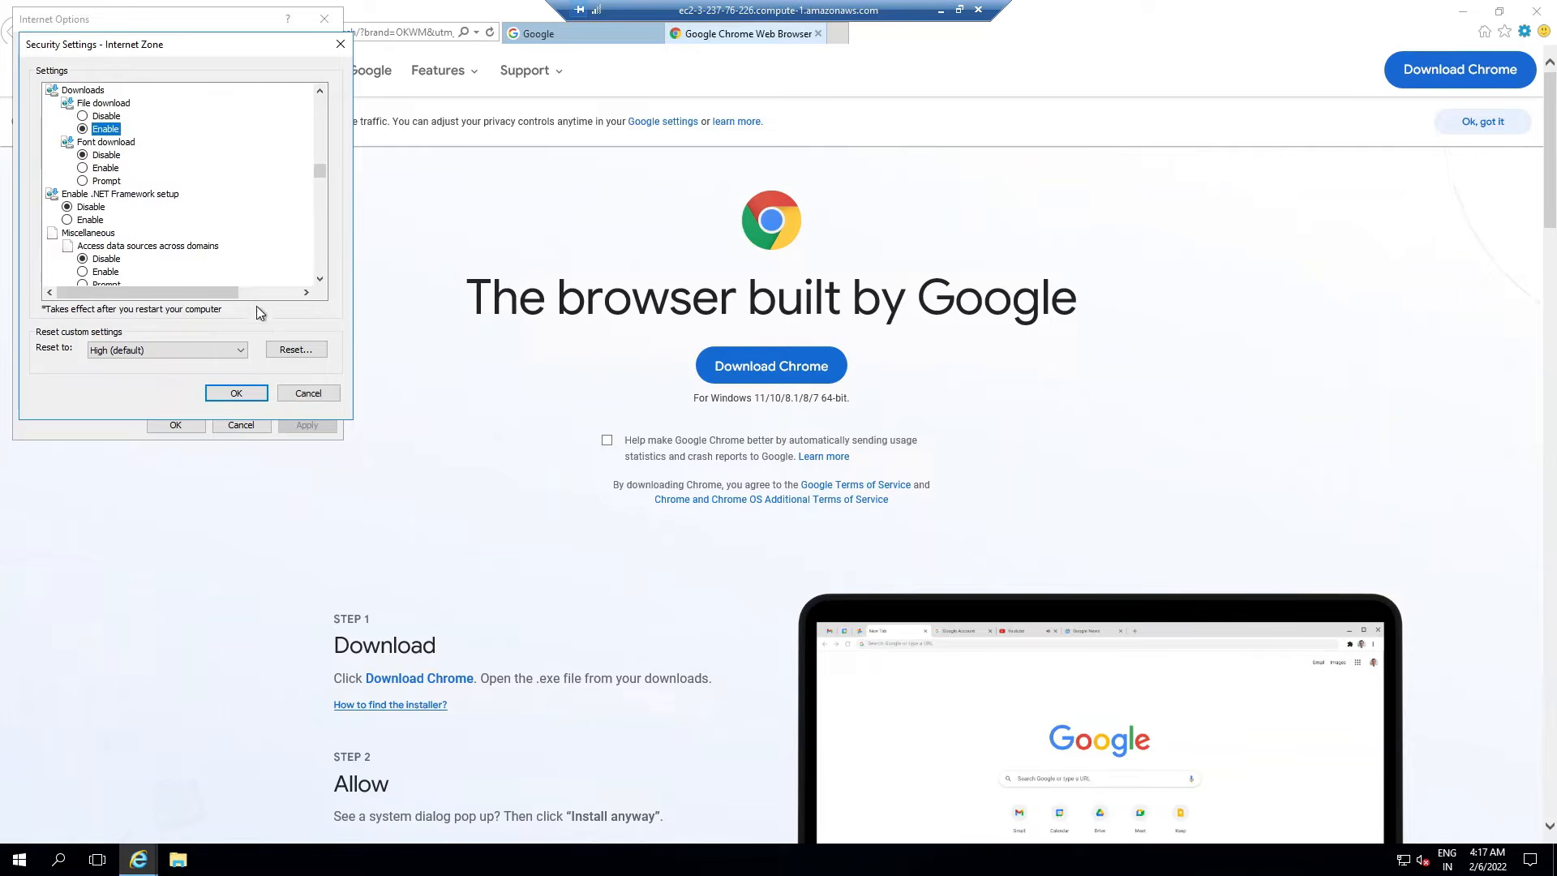
left_click(247, 396)
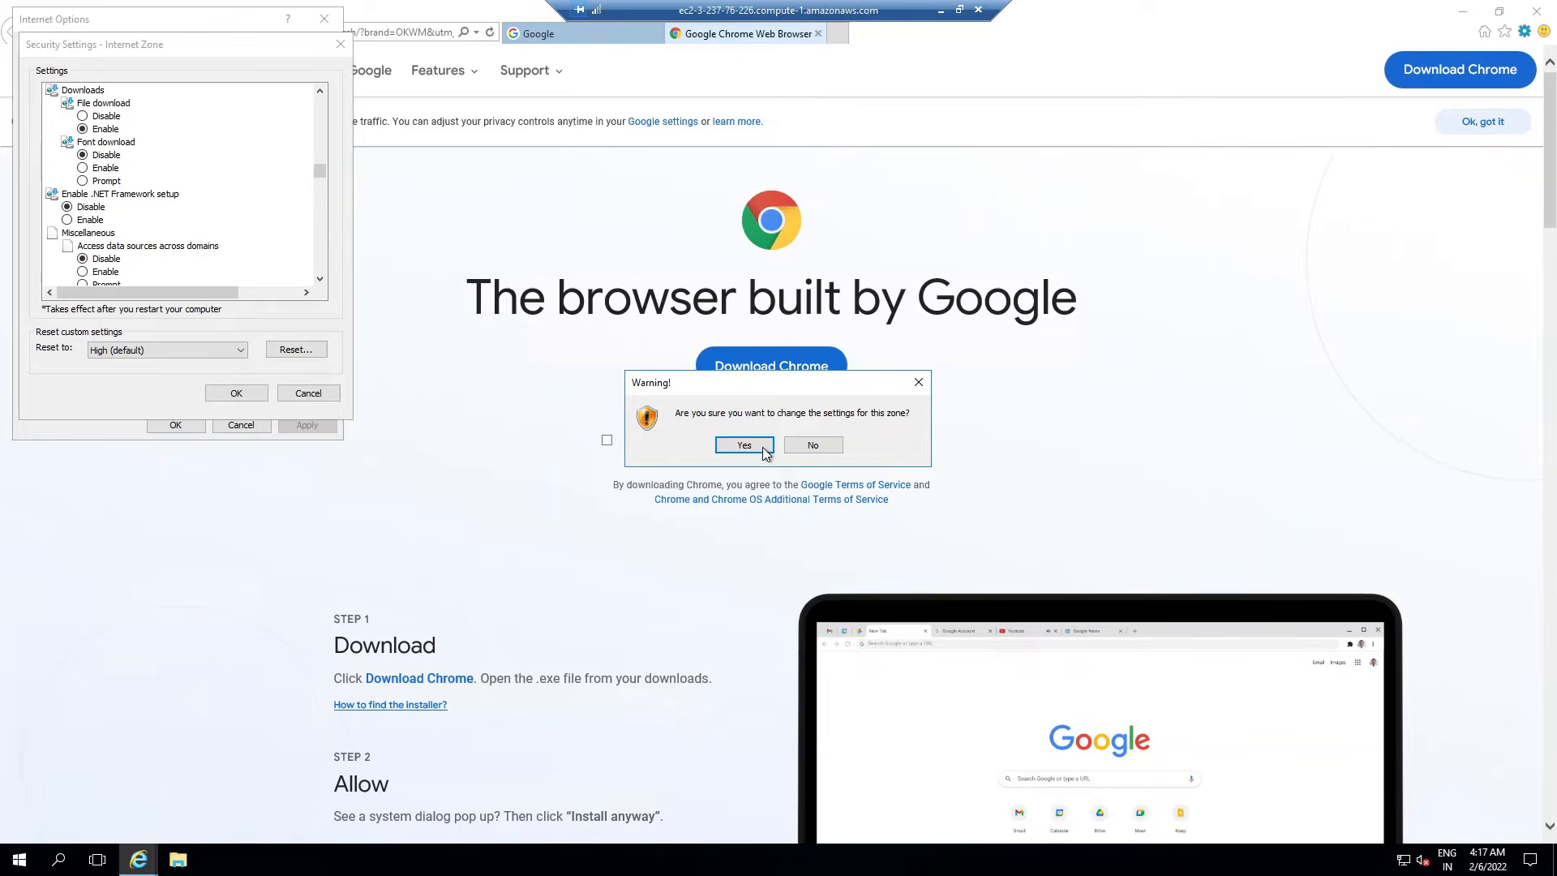
left_click(766, 451)
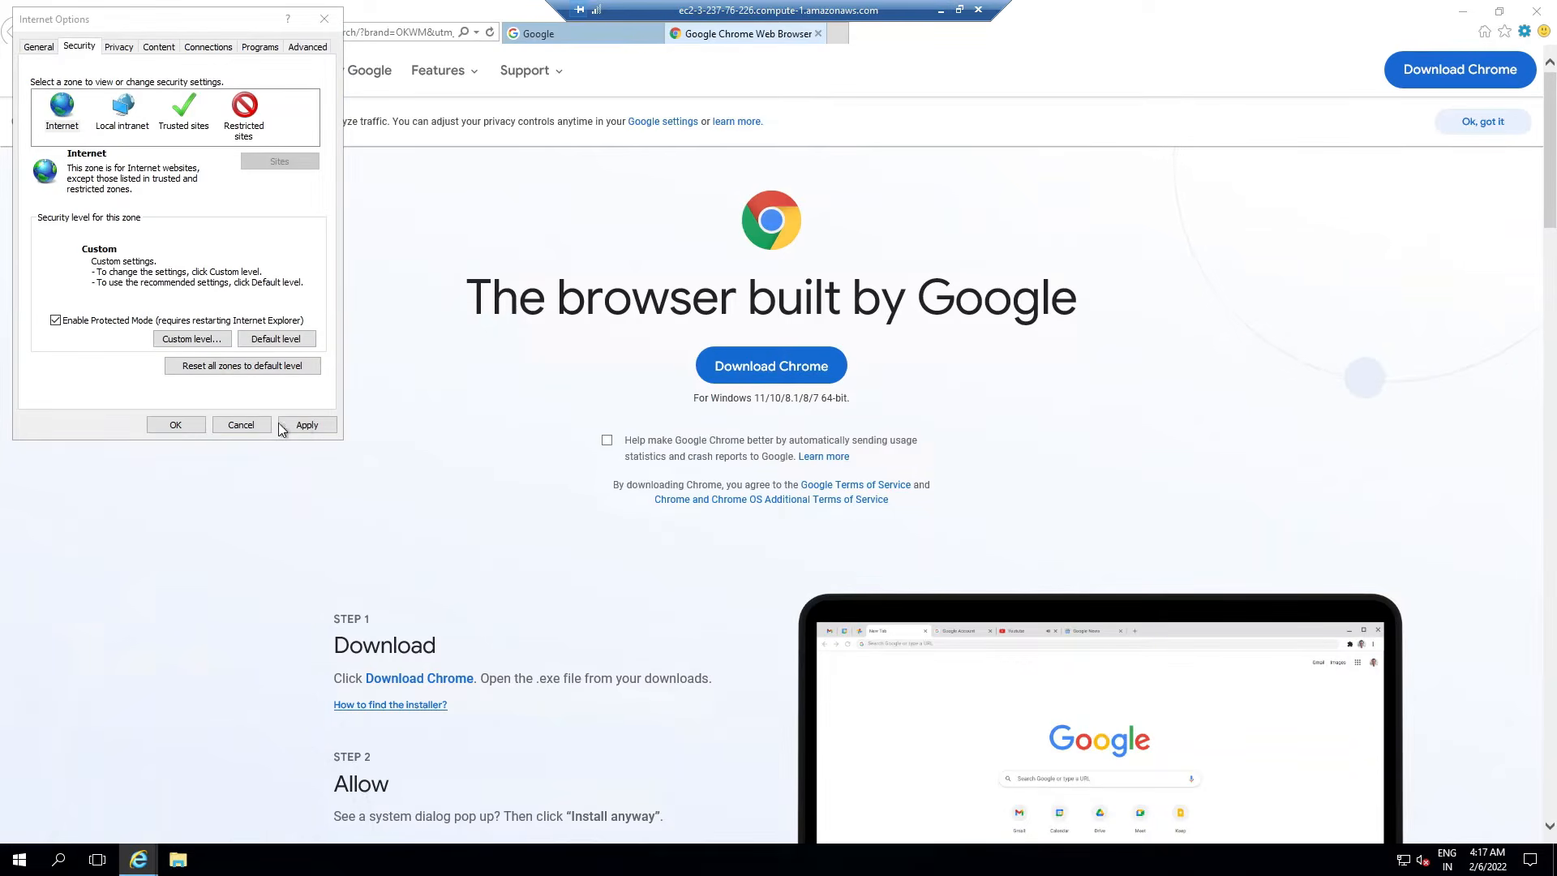
left_click(176, 423)
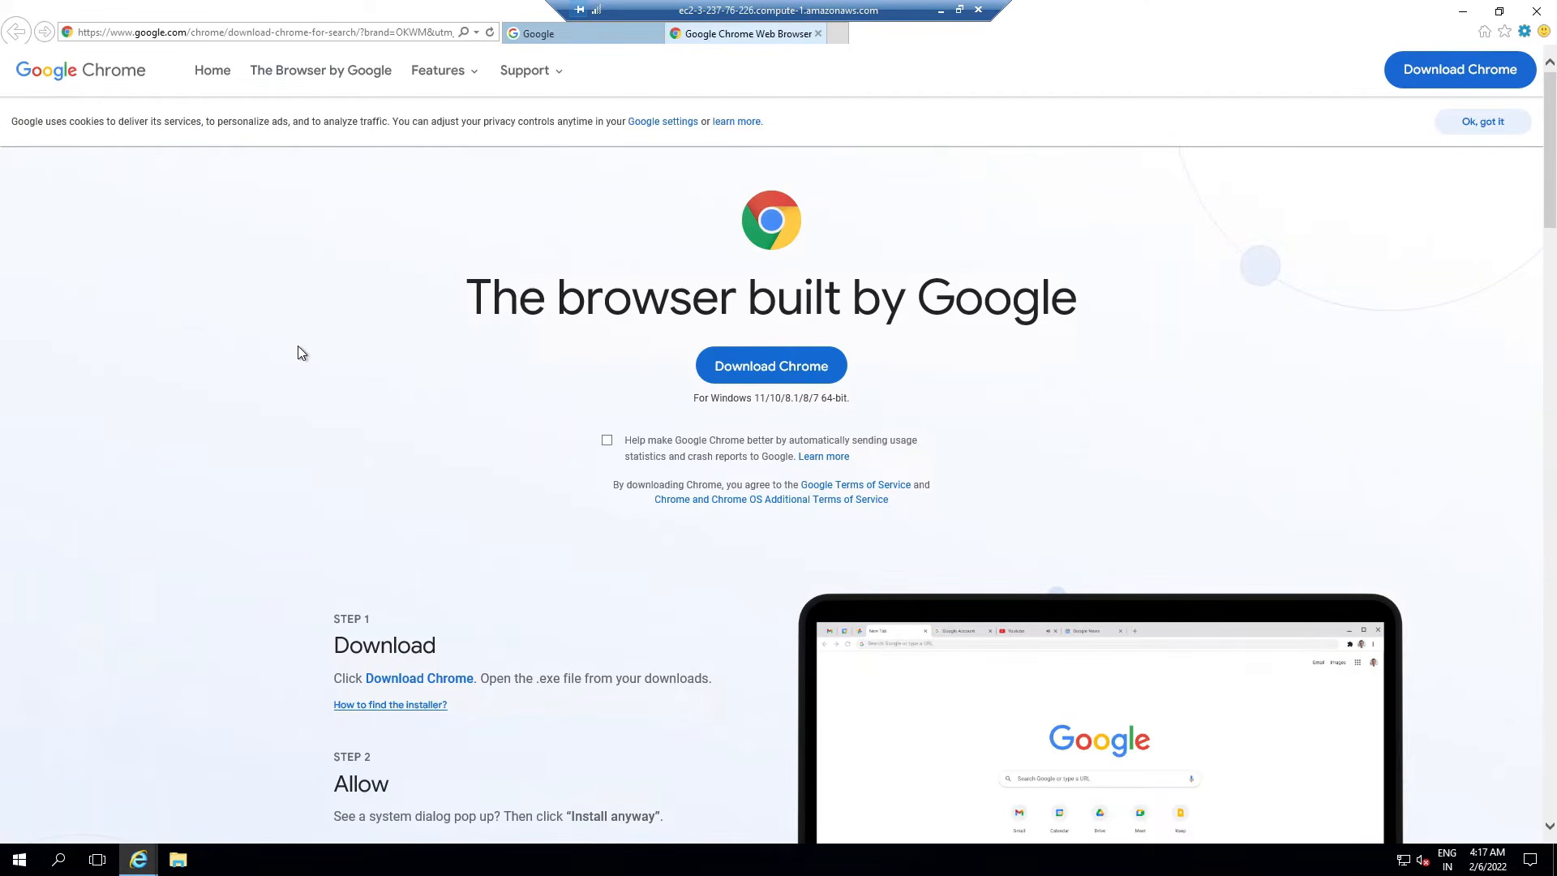
left_click(780, 367)
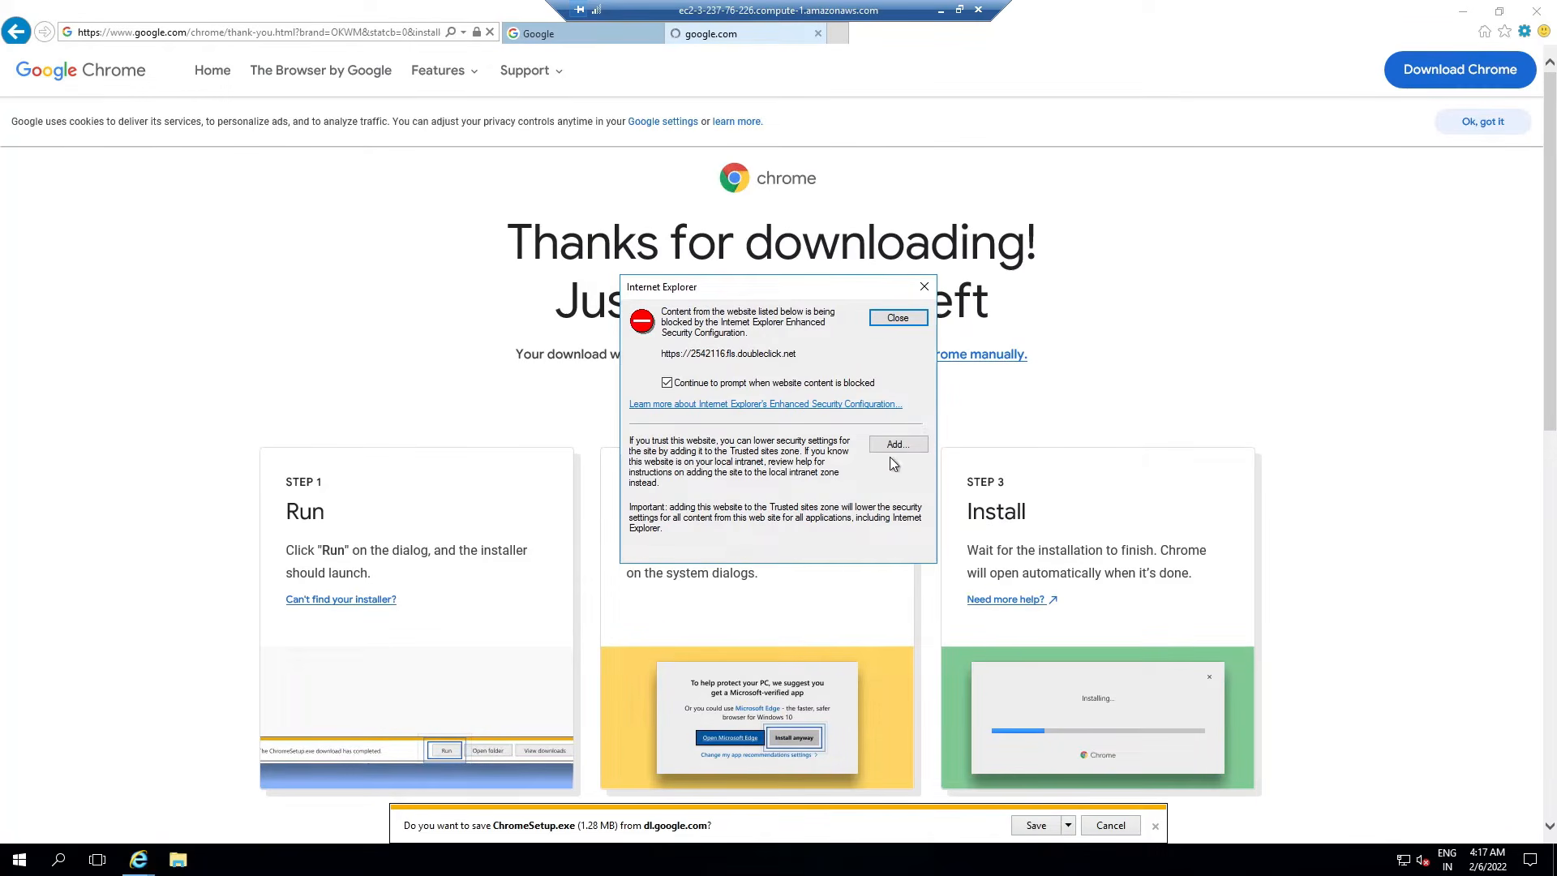
left_click(896, 444)
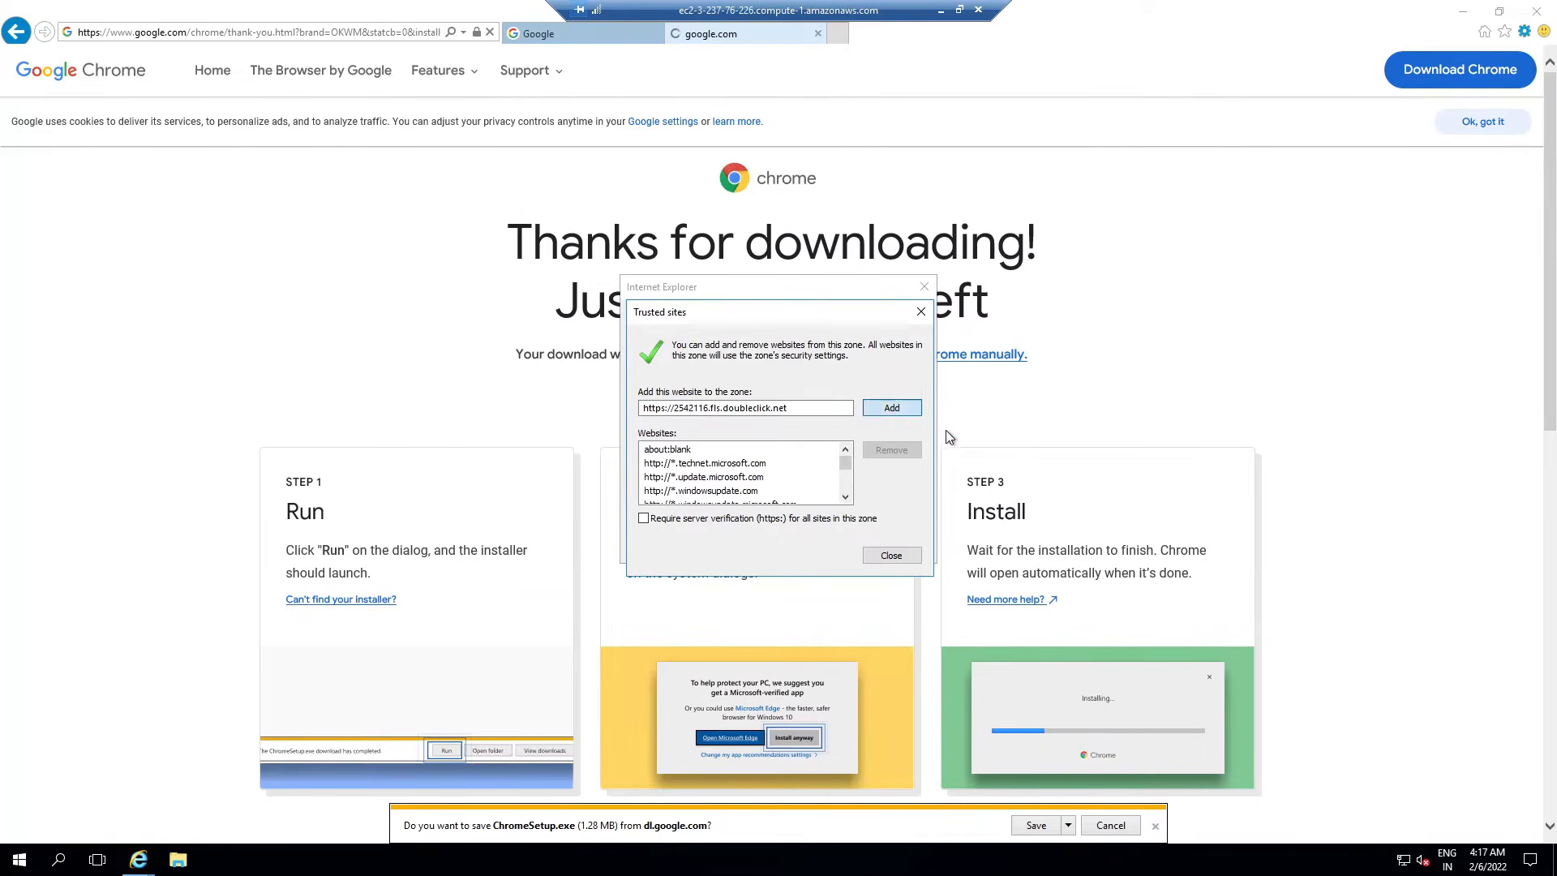
key("Return")
left_click(892, 554)
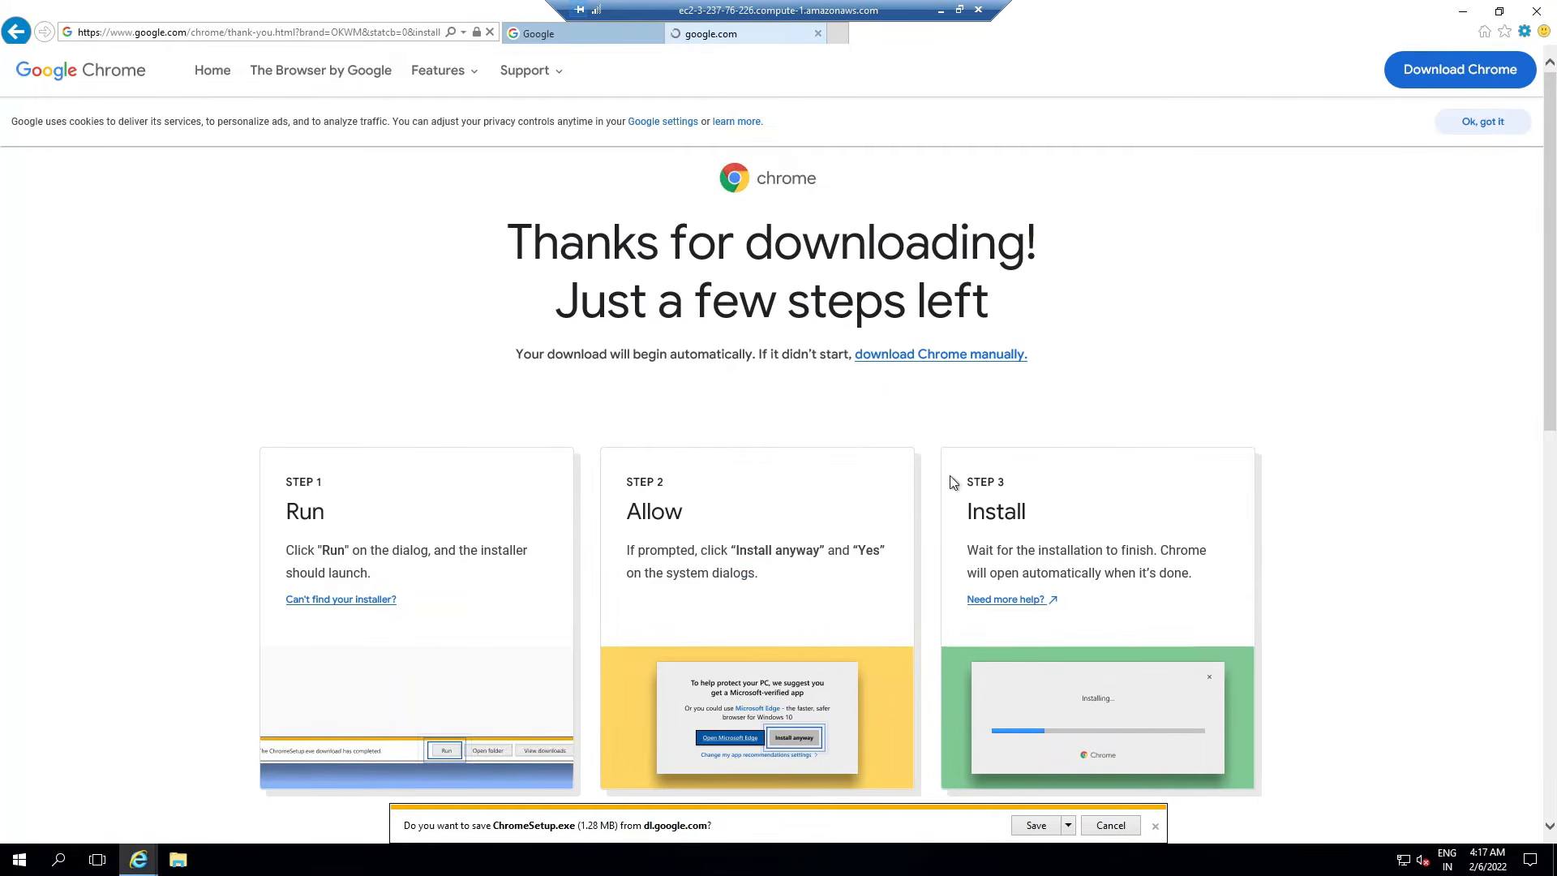
left_click(1037, 825)
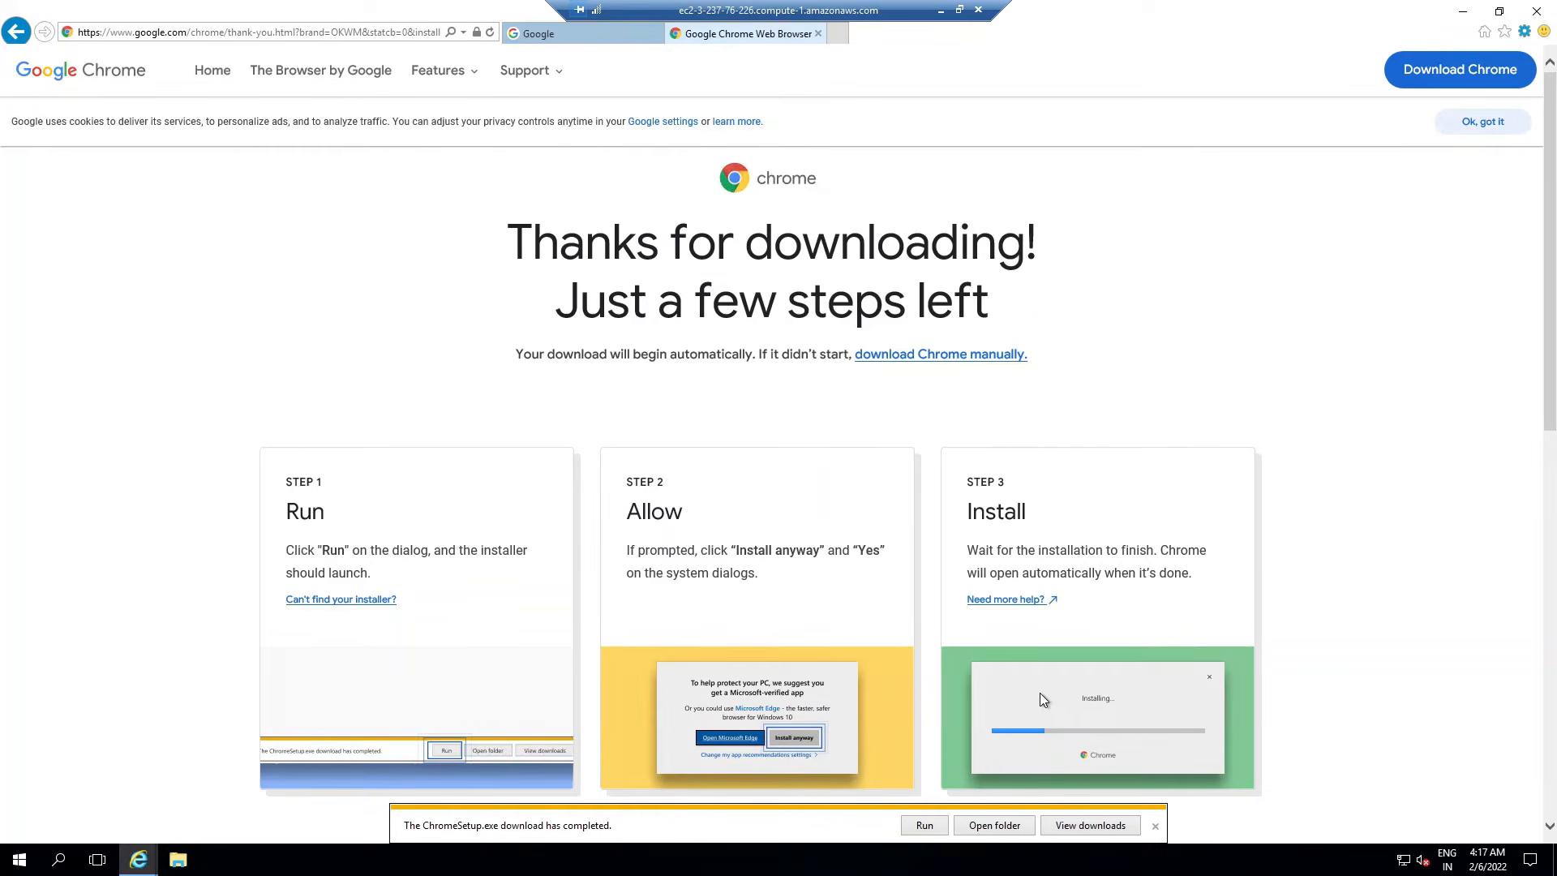
left_click(923, 827)
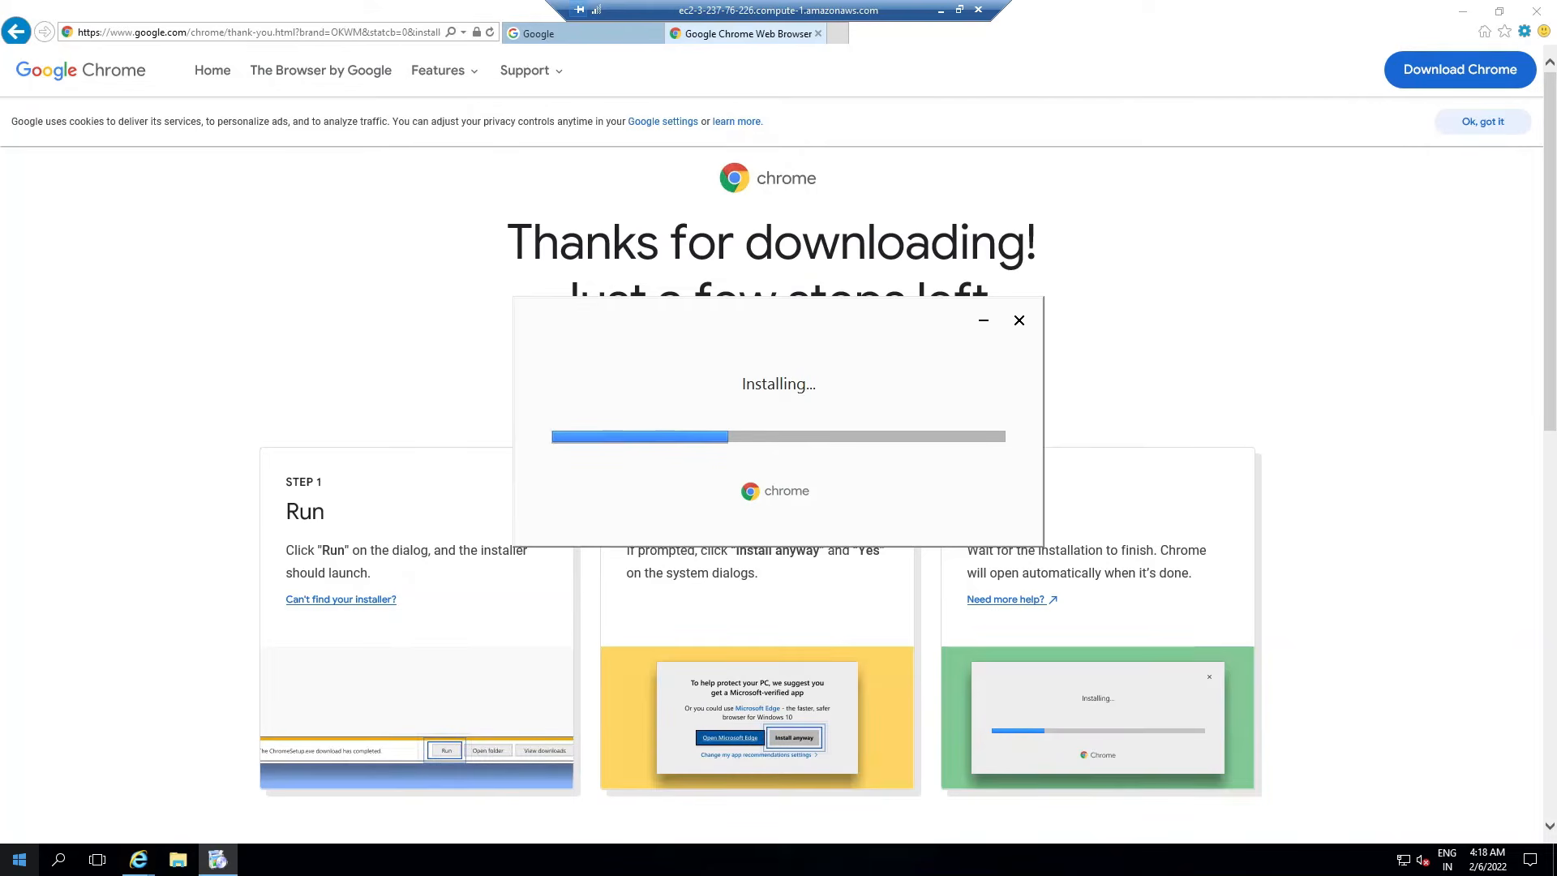
Step: Switch to the local browser's OpenSearch Service console and examine the cluster configuration and cluster health of opensearch-first-cluster
left_click(941, 14)
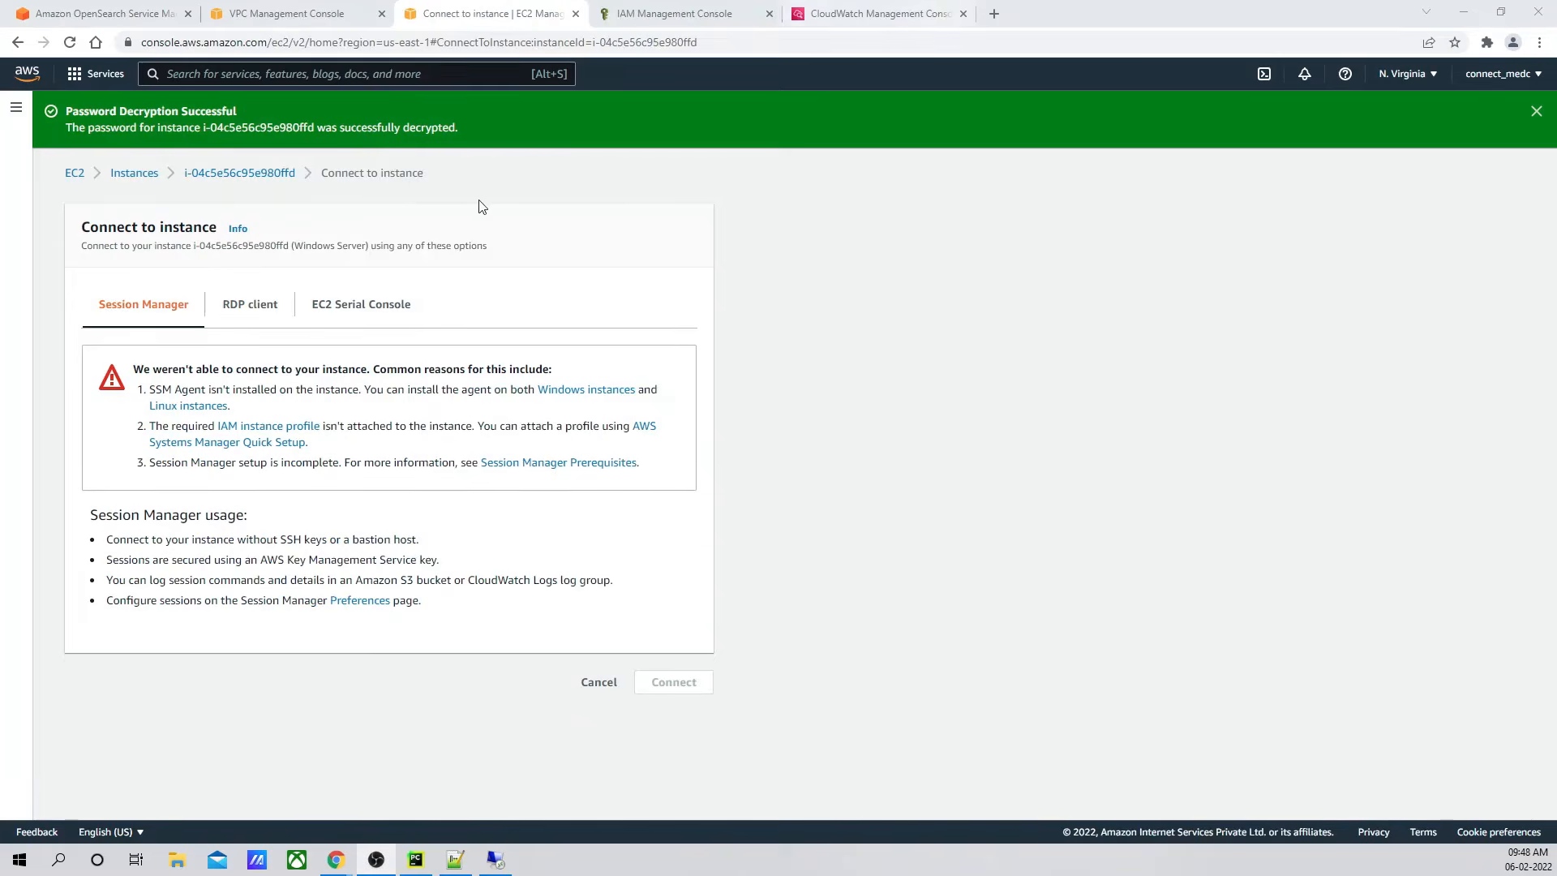
left_click(279, 11)
left_click(113, 14)
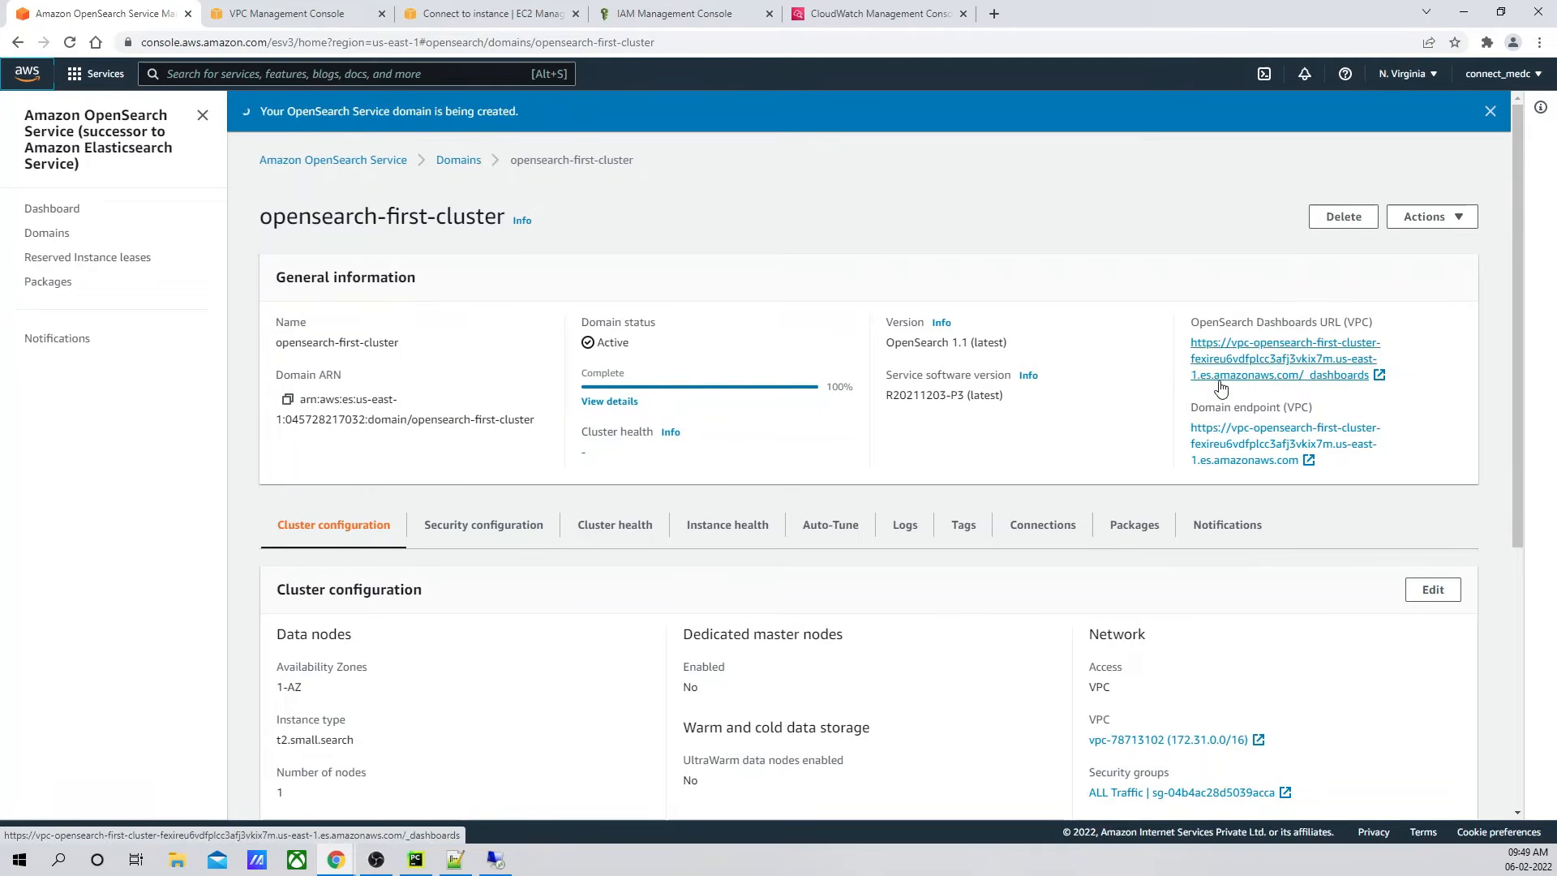
scroll(730, 495, "down", 1)
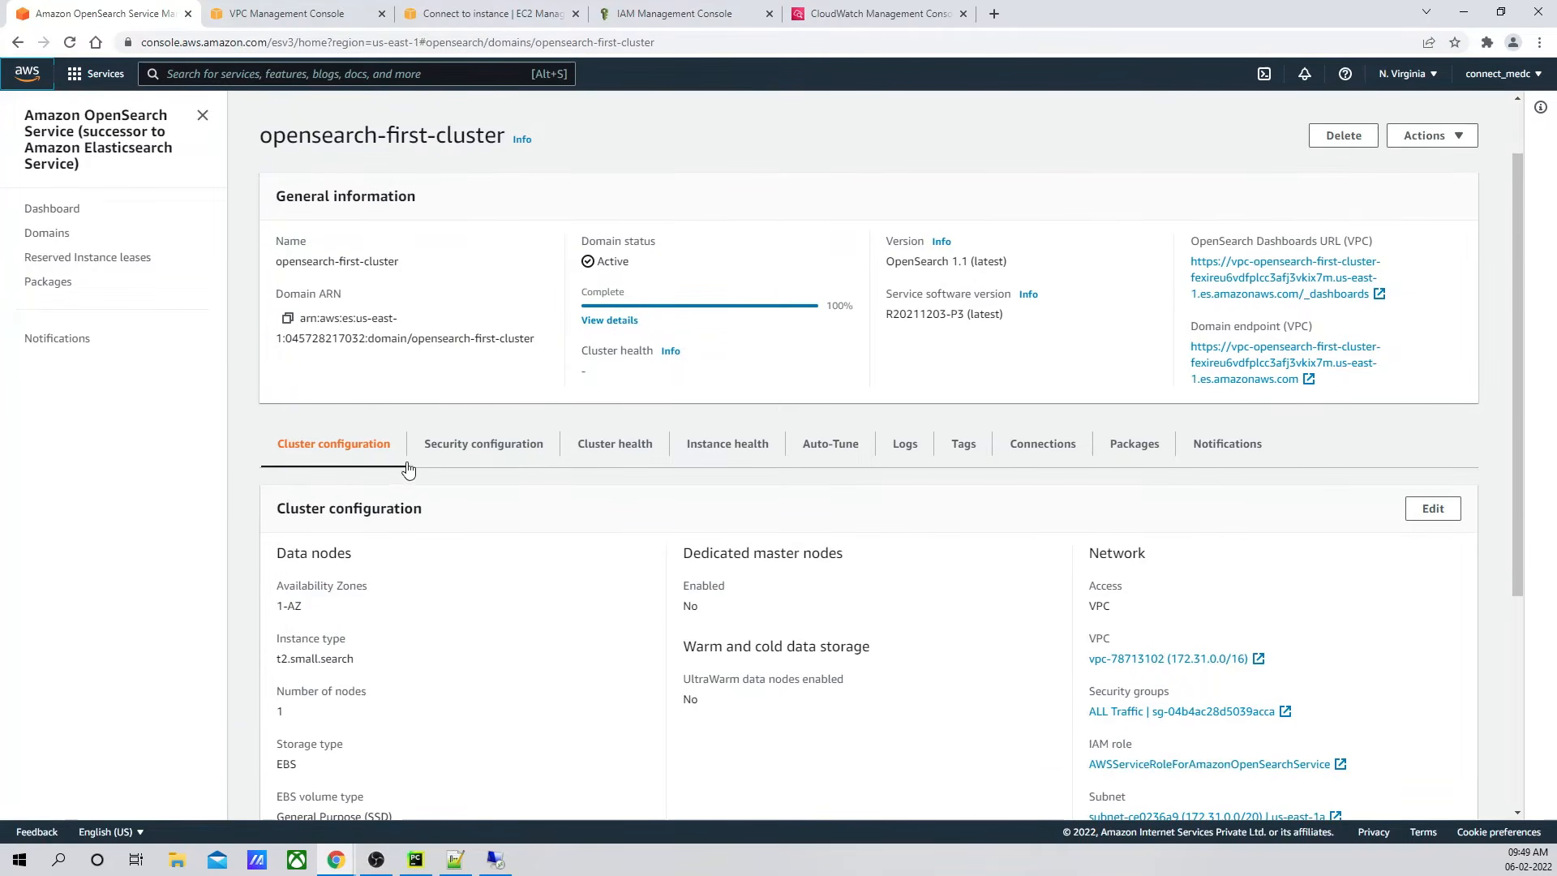
scroll(892, 560, "down", 3)
scroll(1189, 546, "down", 1)
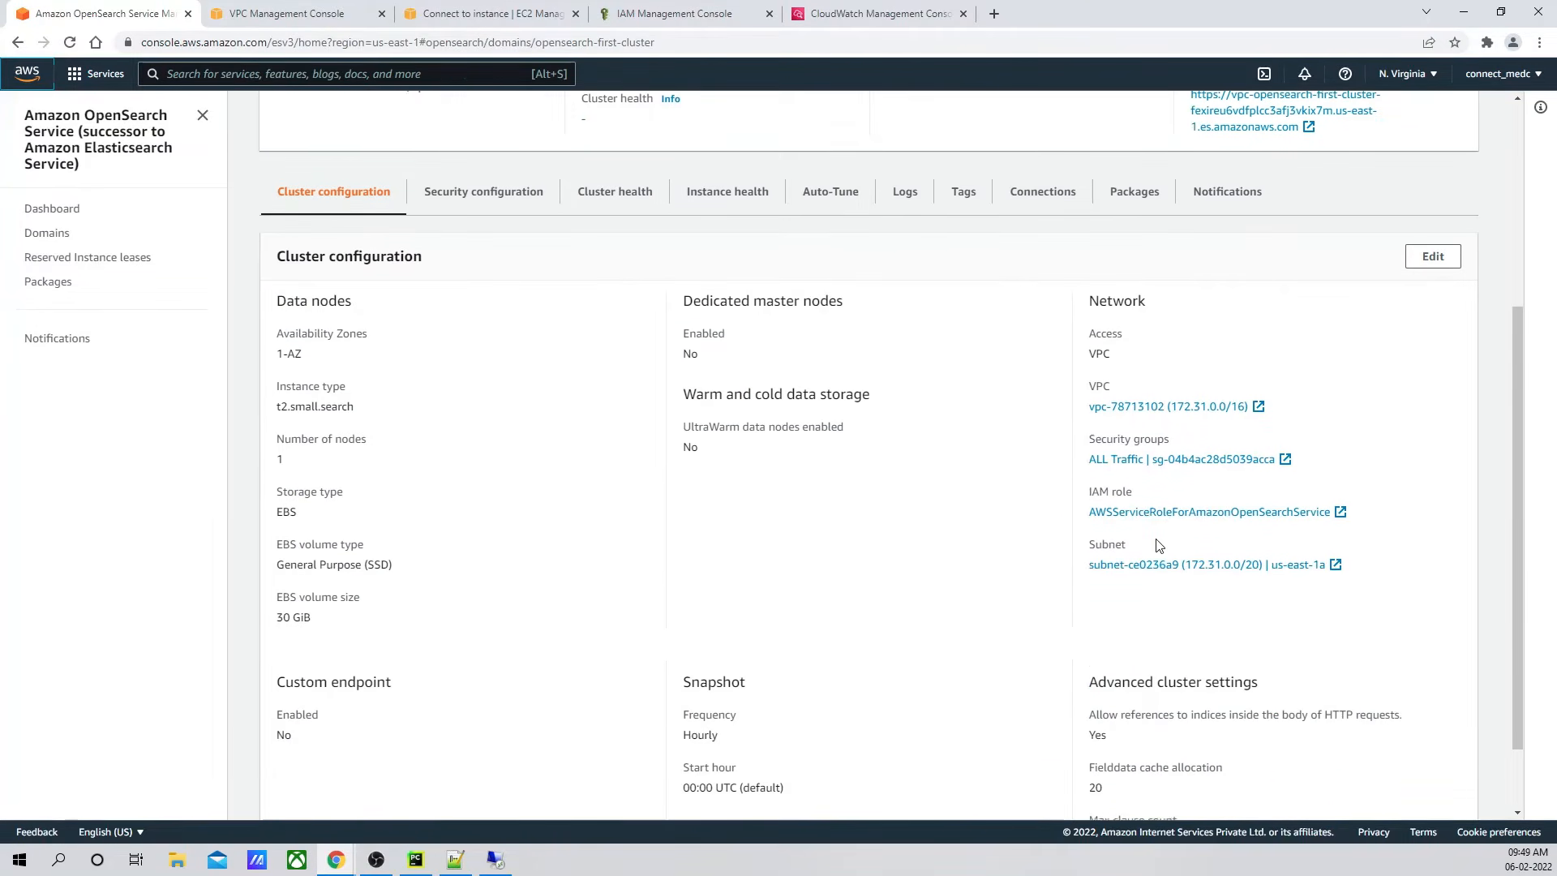
scroll(1159, 549, "up", 5)
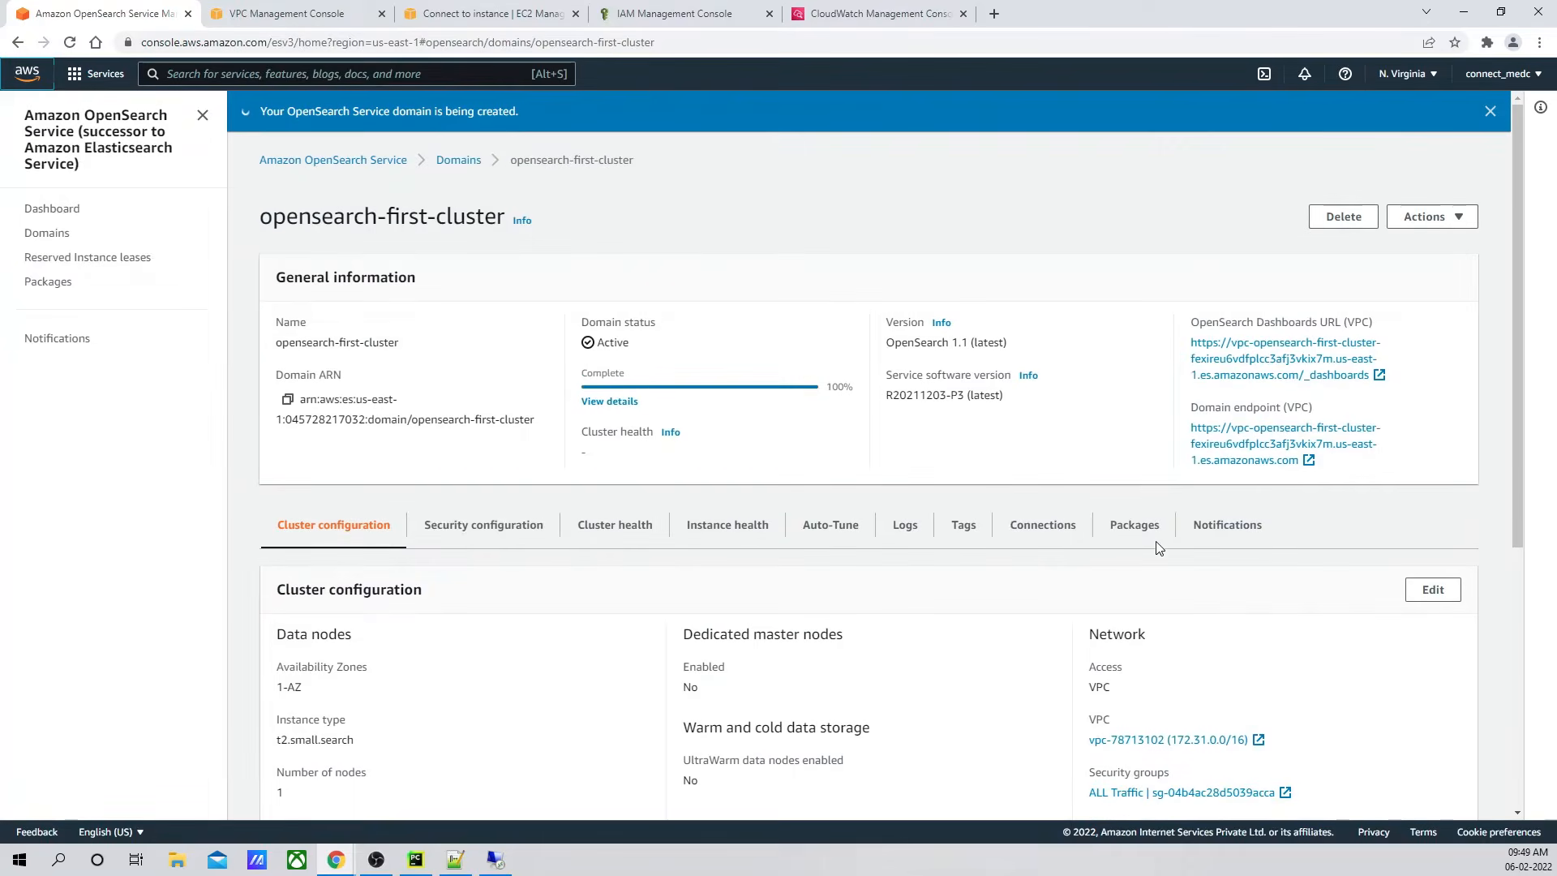
left_click(486, 527)
left_click(658, 531)
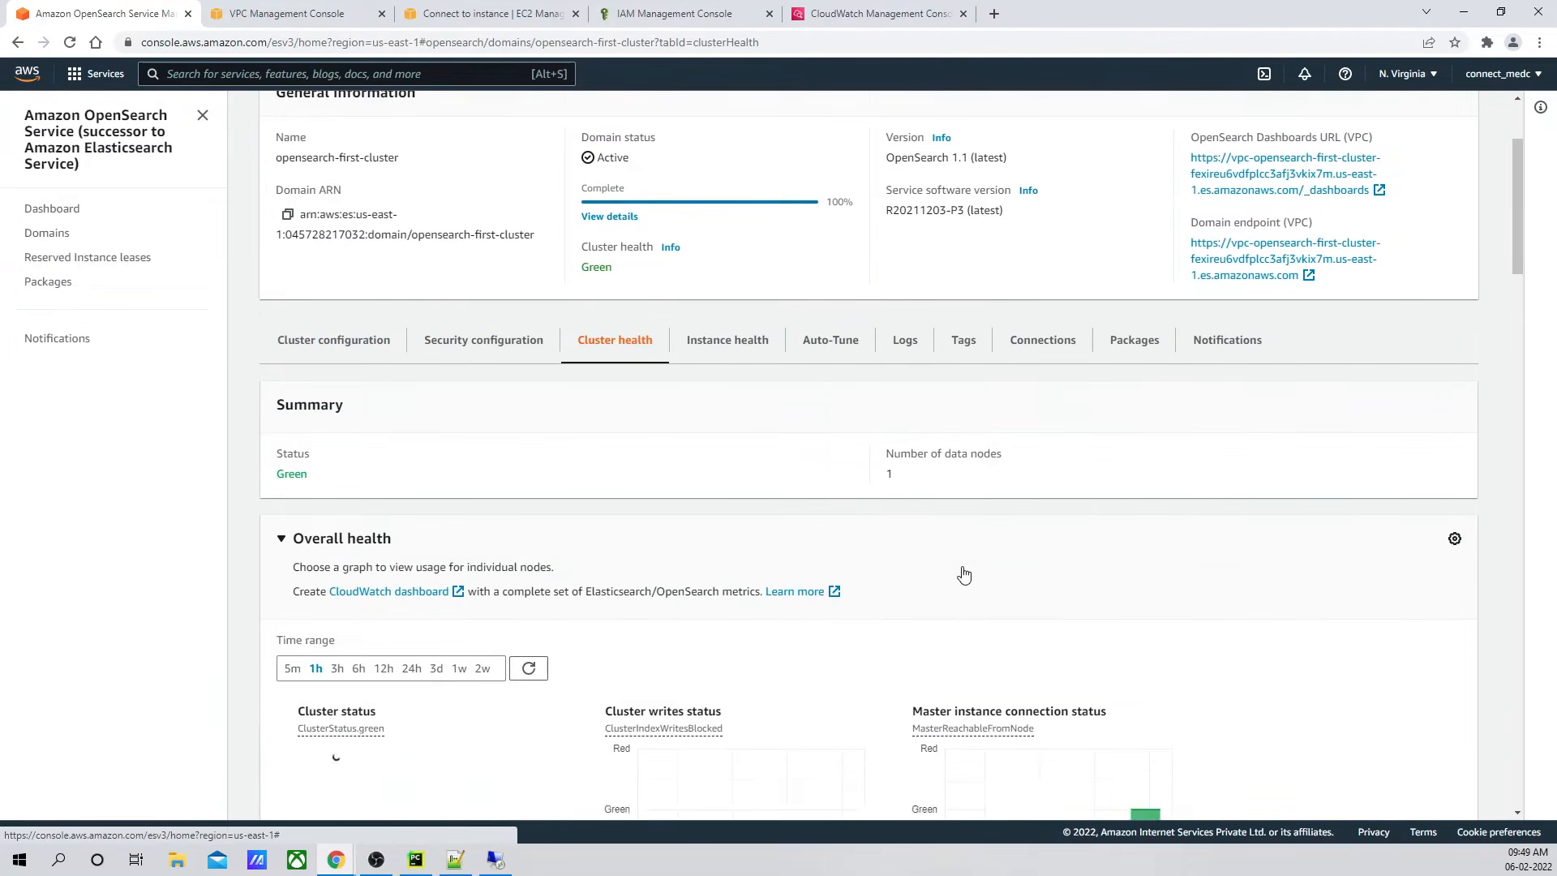
scroll(957, 568, "down", 5)
scroll(803, 381, "up", 2)
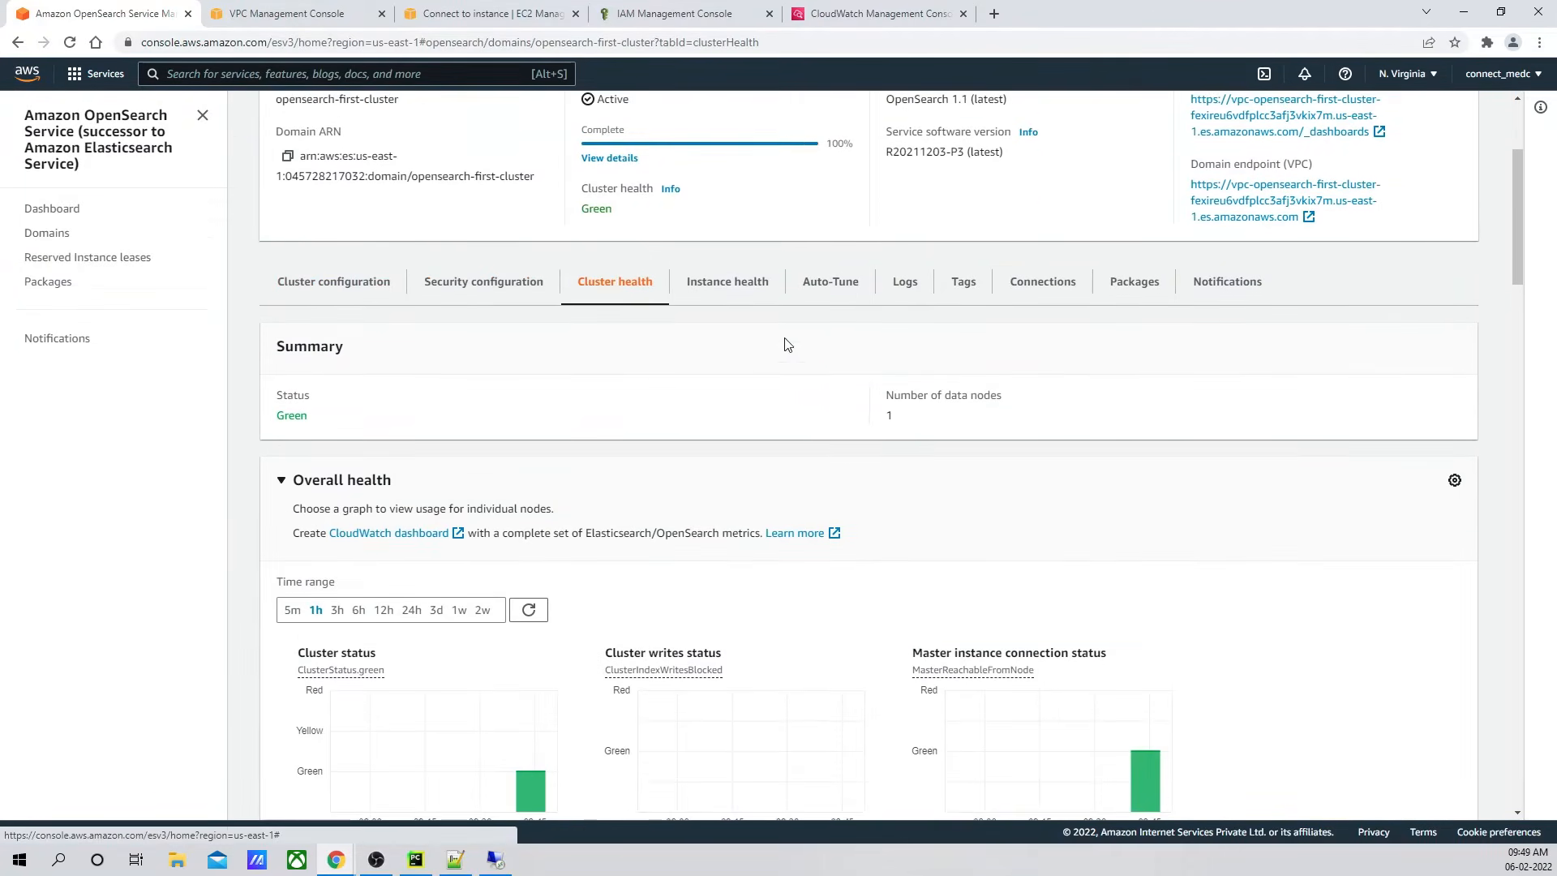
Step: Review the domain's instance health, Auto-Tune, logs, connections and notifications, and return to its cluster configuration
left_click(751, 284)
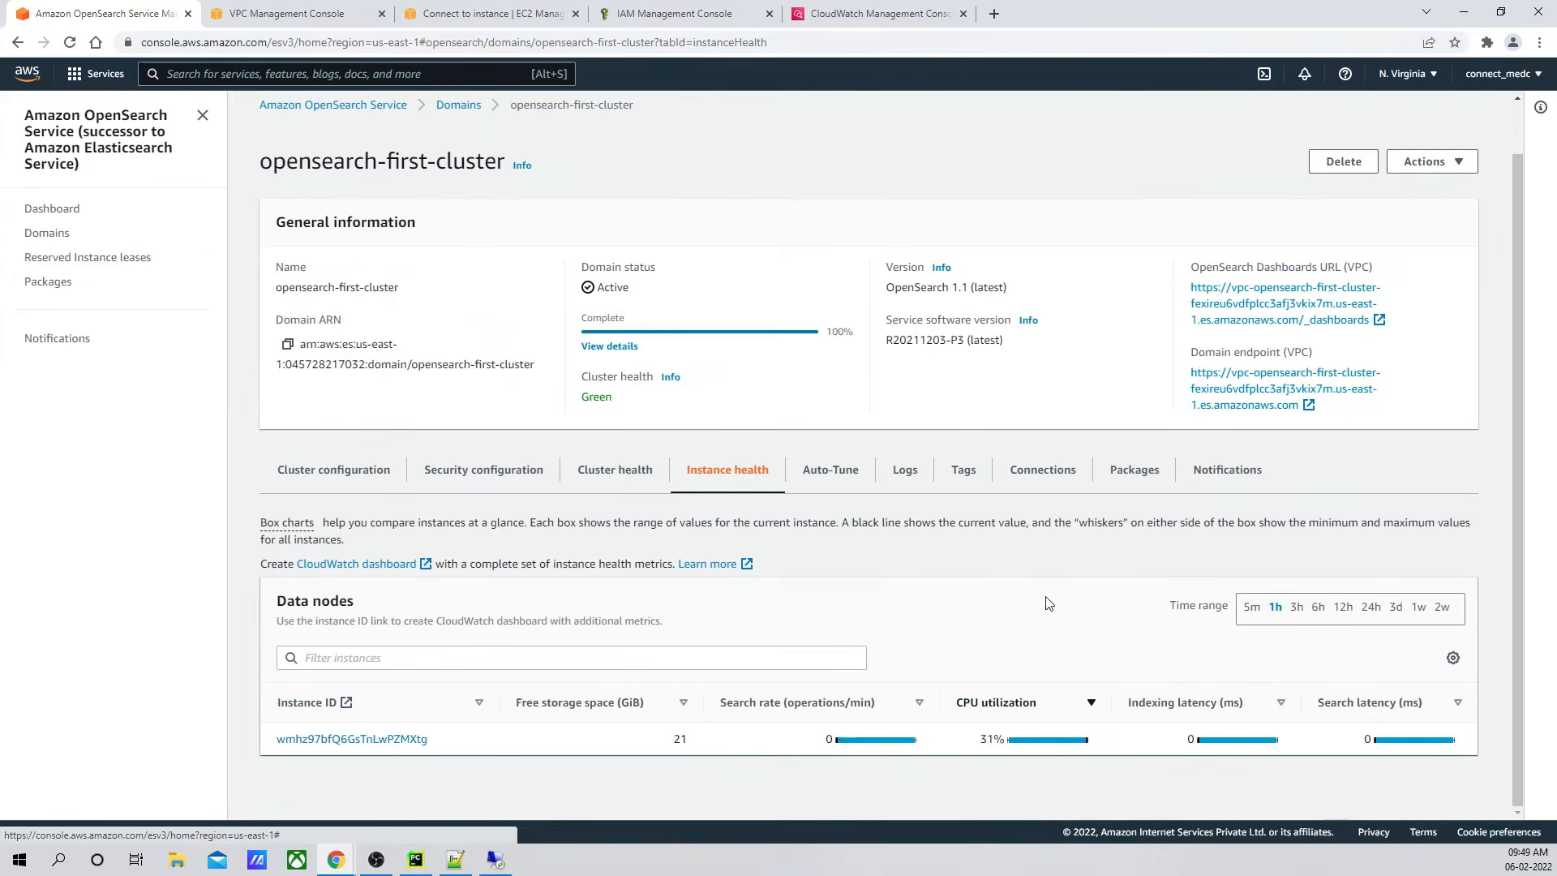
left_click(848, 474)
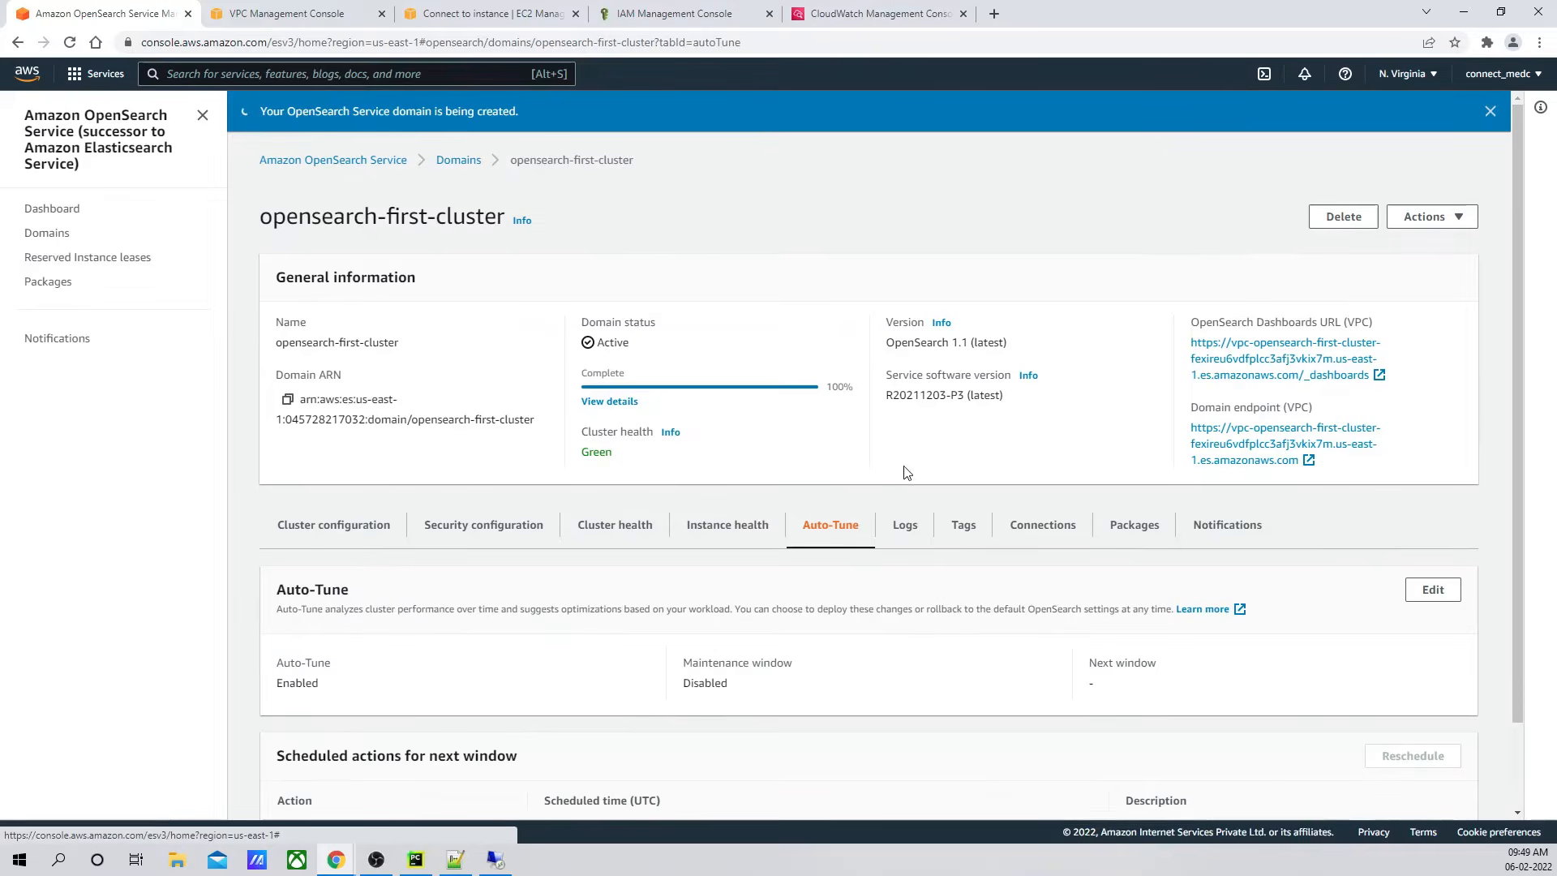
left_click(908, 527)
scroll(1198, 529, "down", 3)
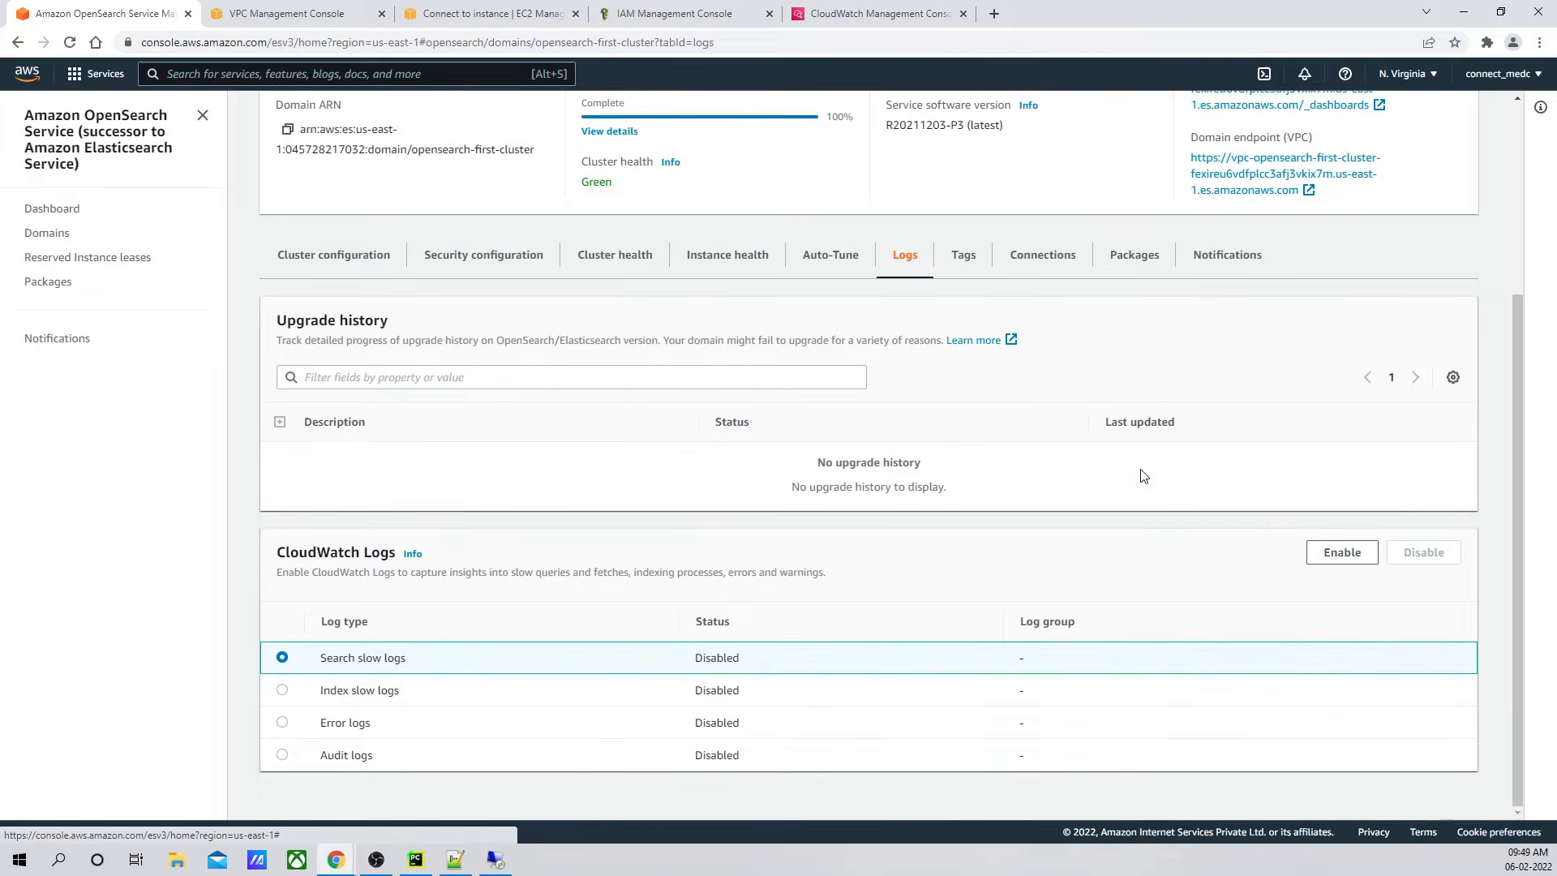
left_click(1053, 257)
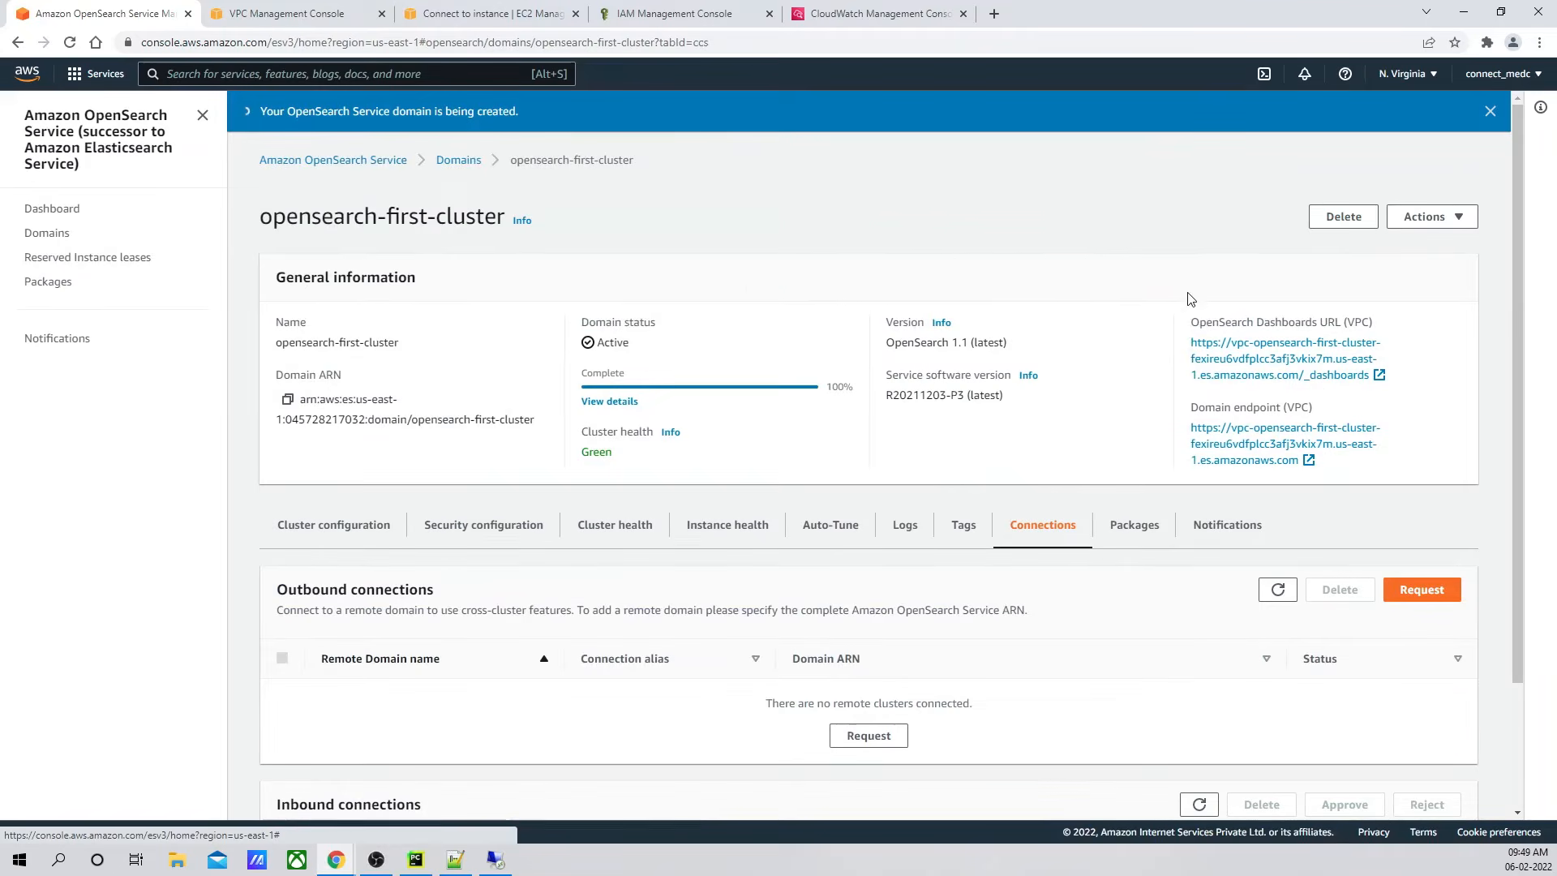
left_click(1208, 535)
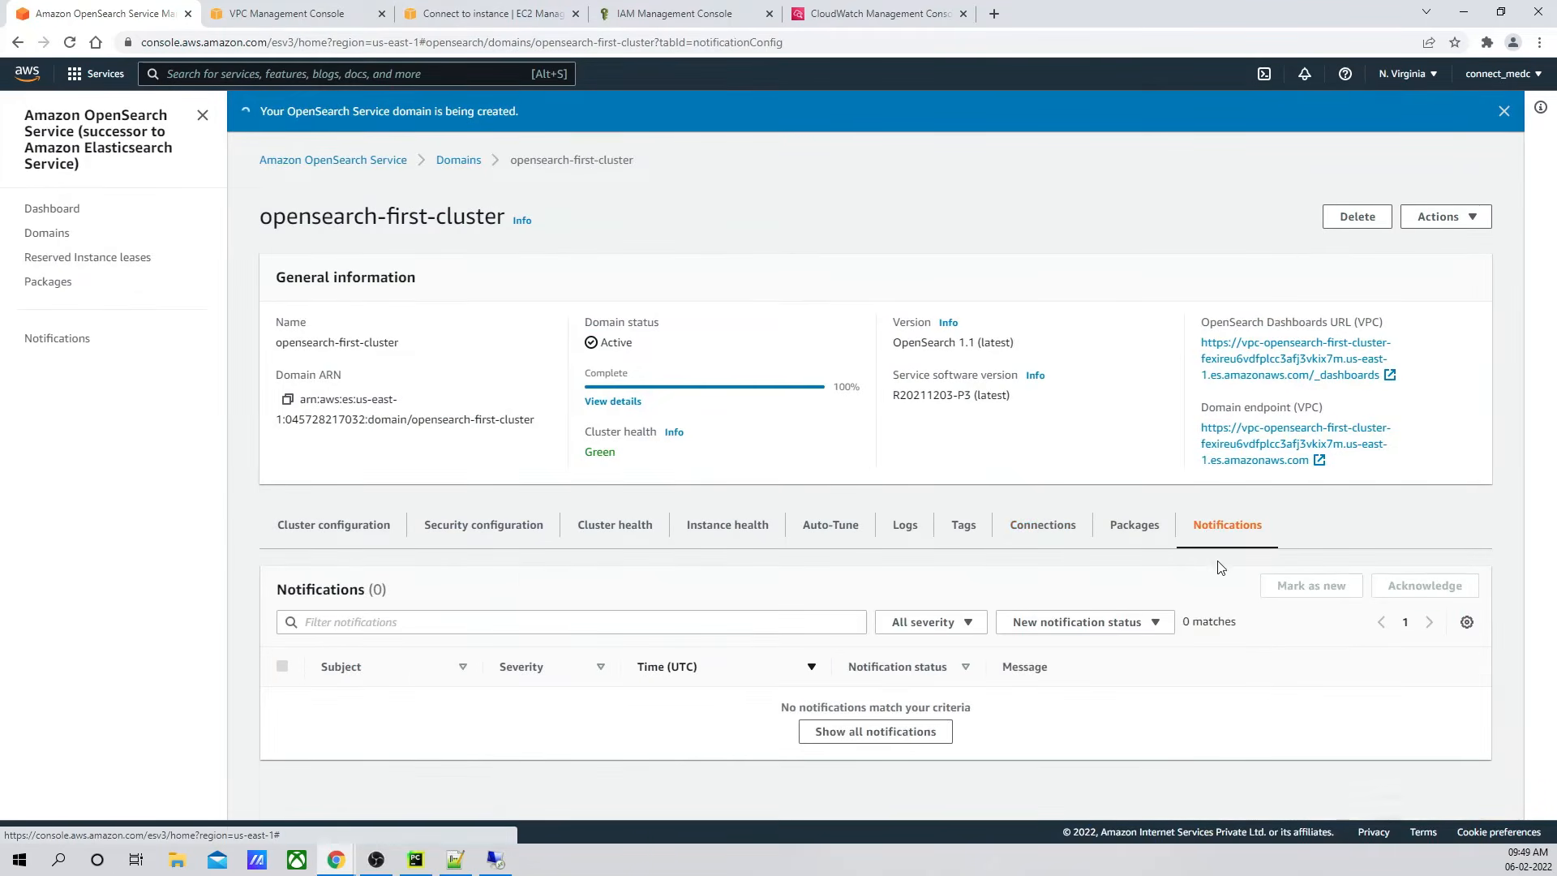
left_click(331, 529)
scroll(649, 483, "down", 4)
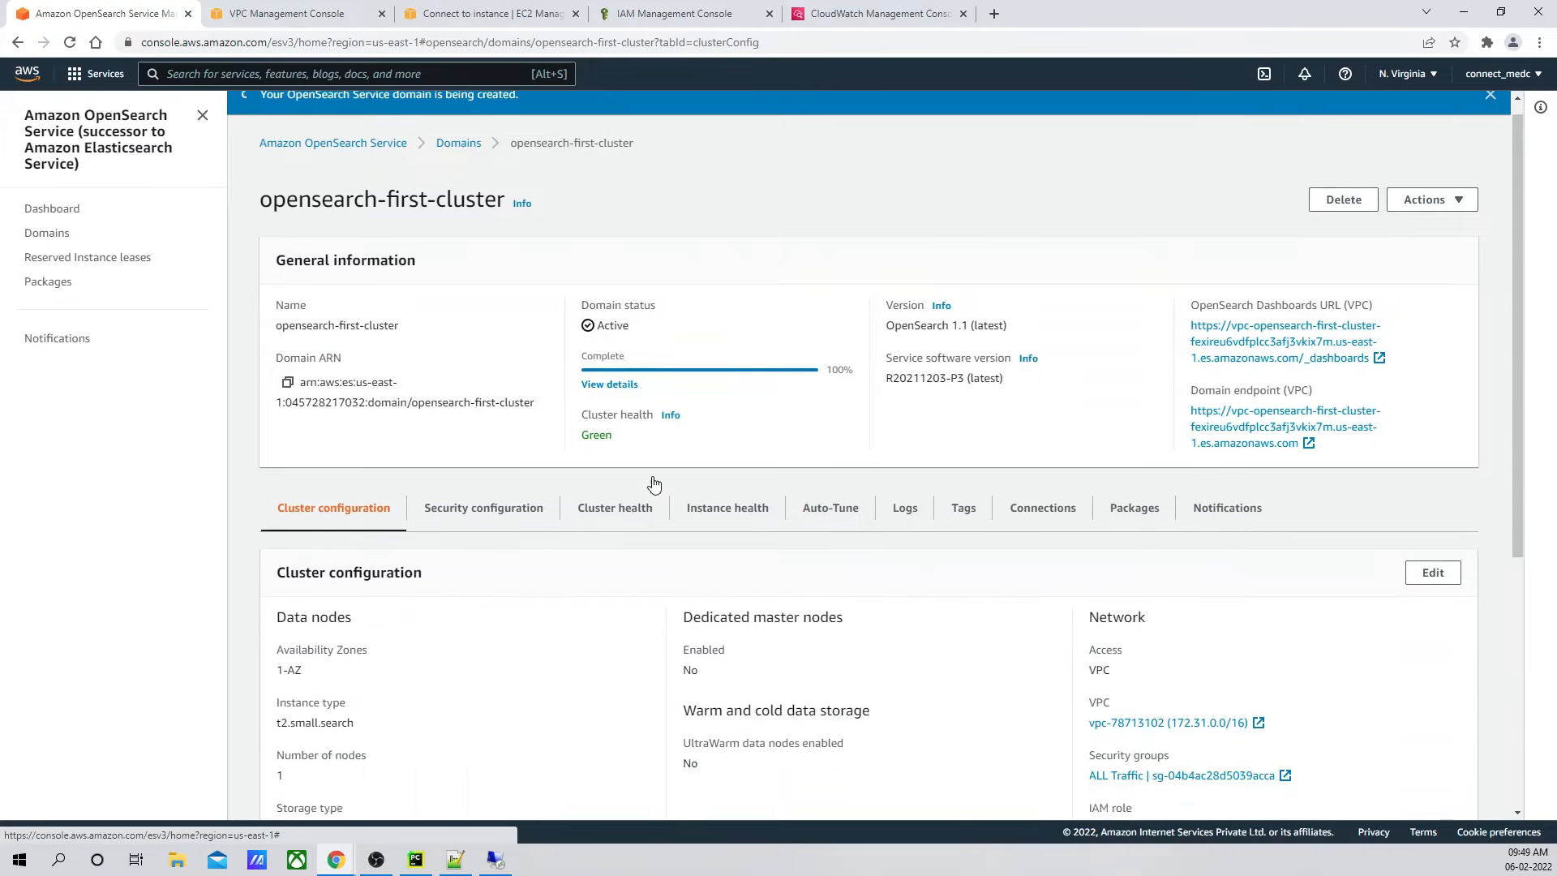
scroll(1089, 571, "up", 4)
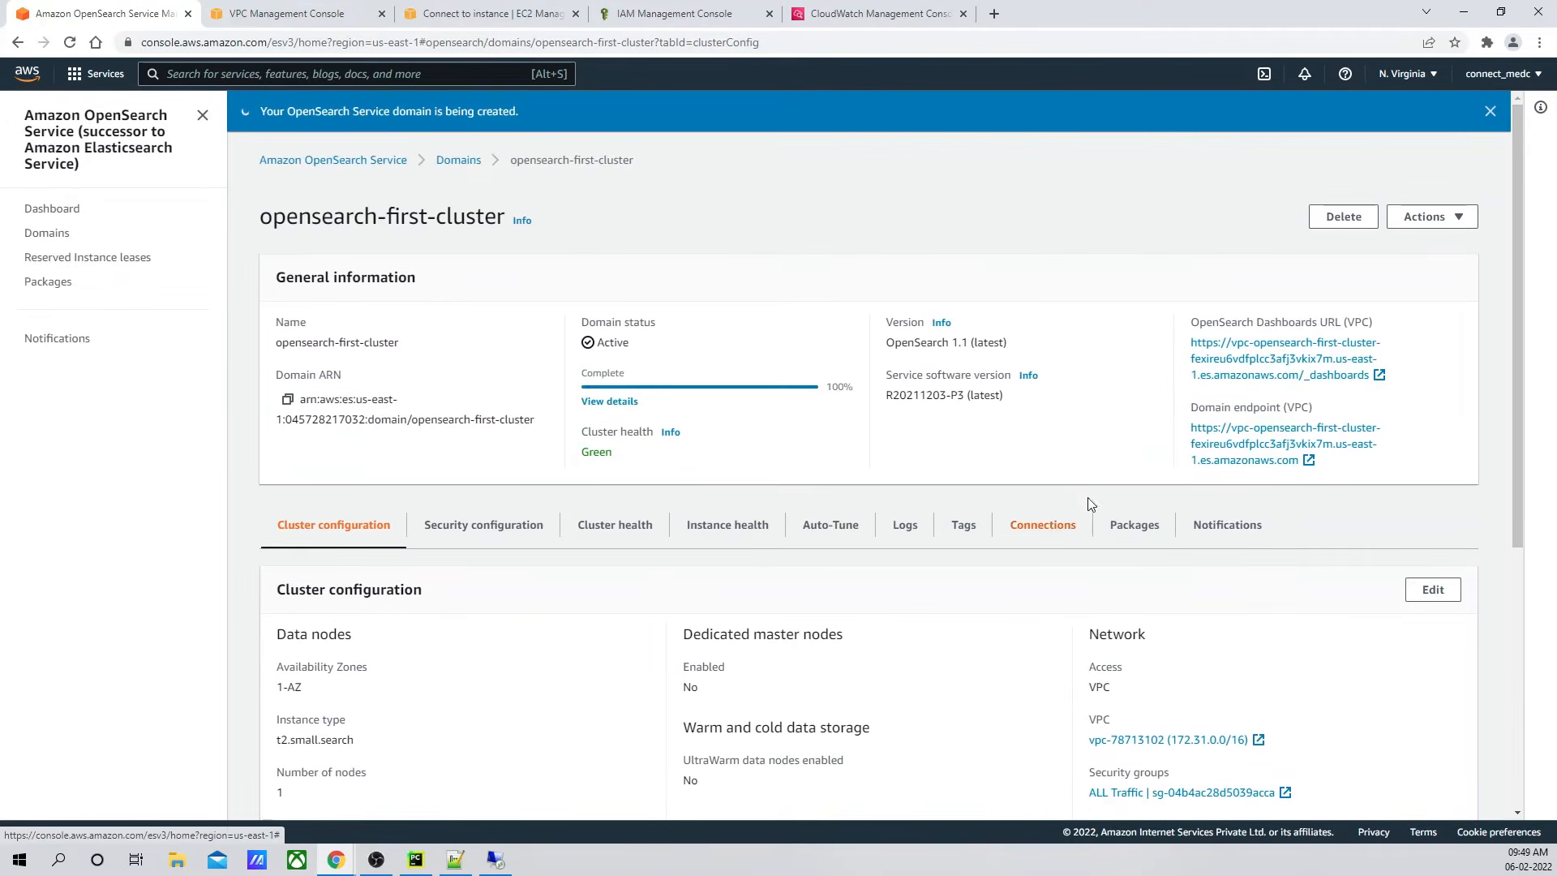
Step: Copy the OpenSearch Dashboards URL (VPC) of opensearch-first-cluster
left_click_drag(1189, 343, 1370, 380)
key("ctrl+c")
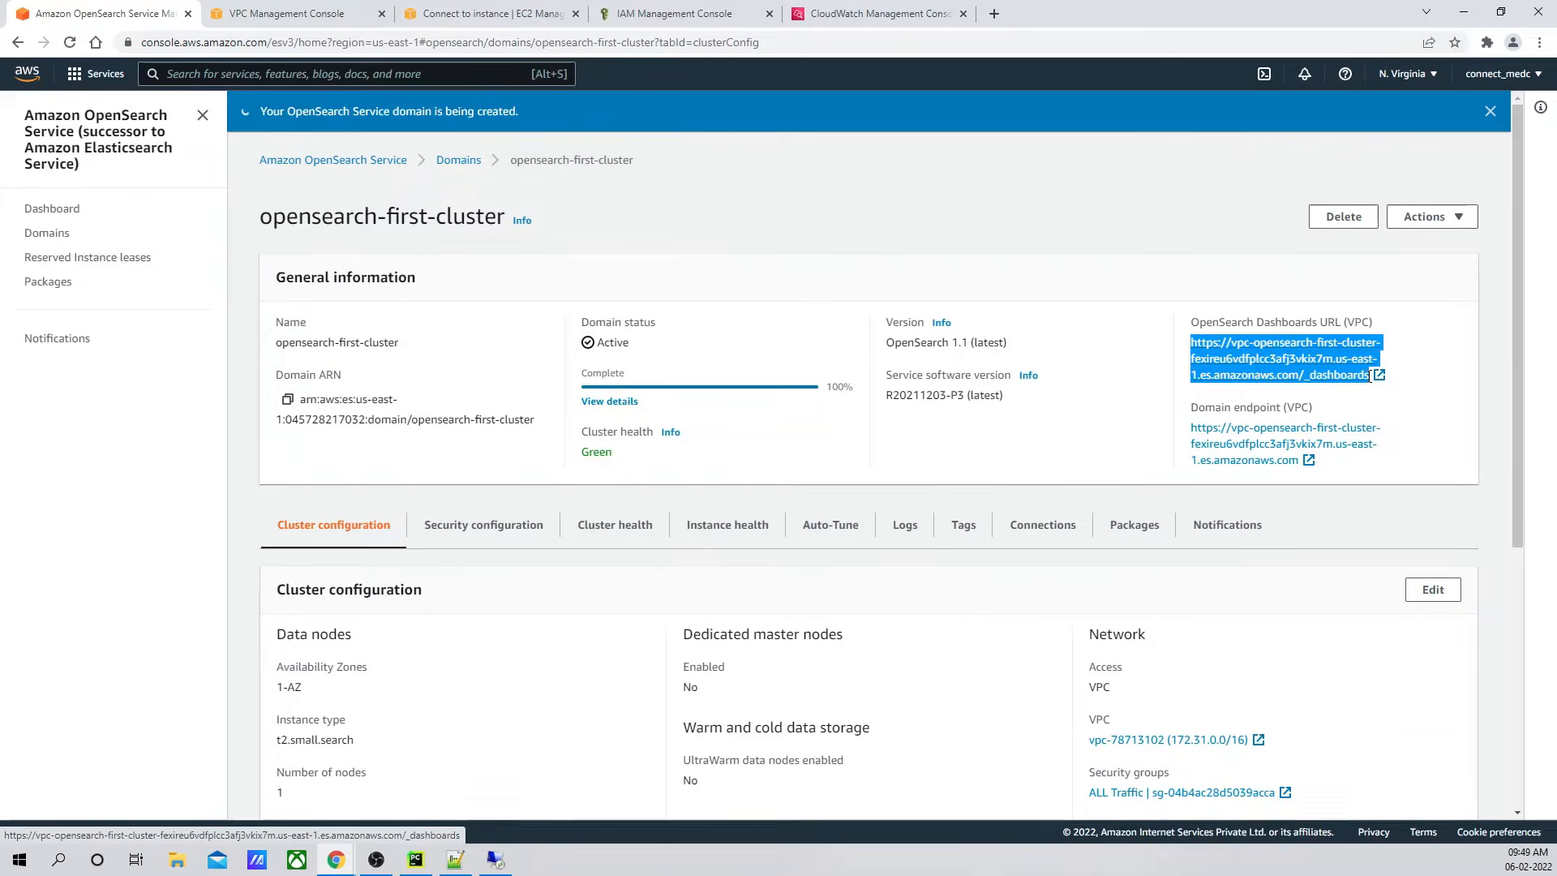
right_click(1314, 364)
left_click(1365, 485)
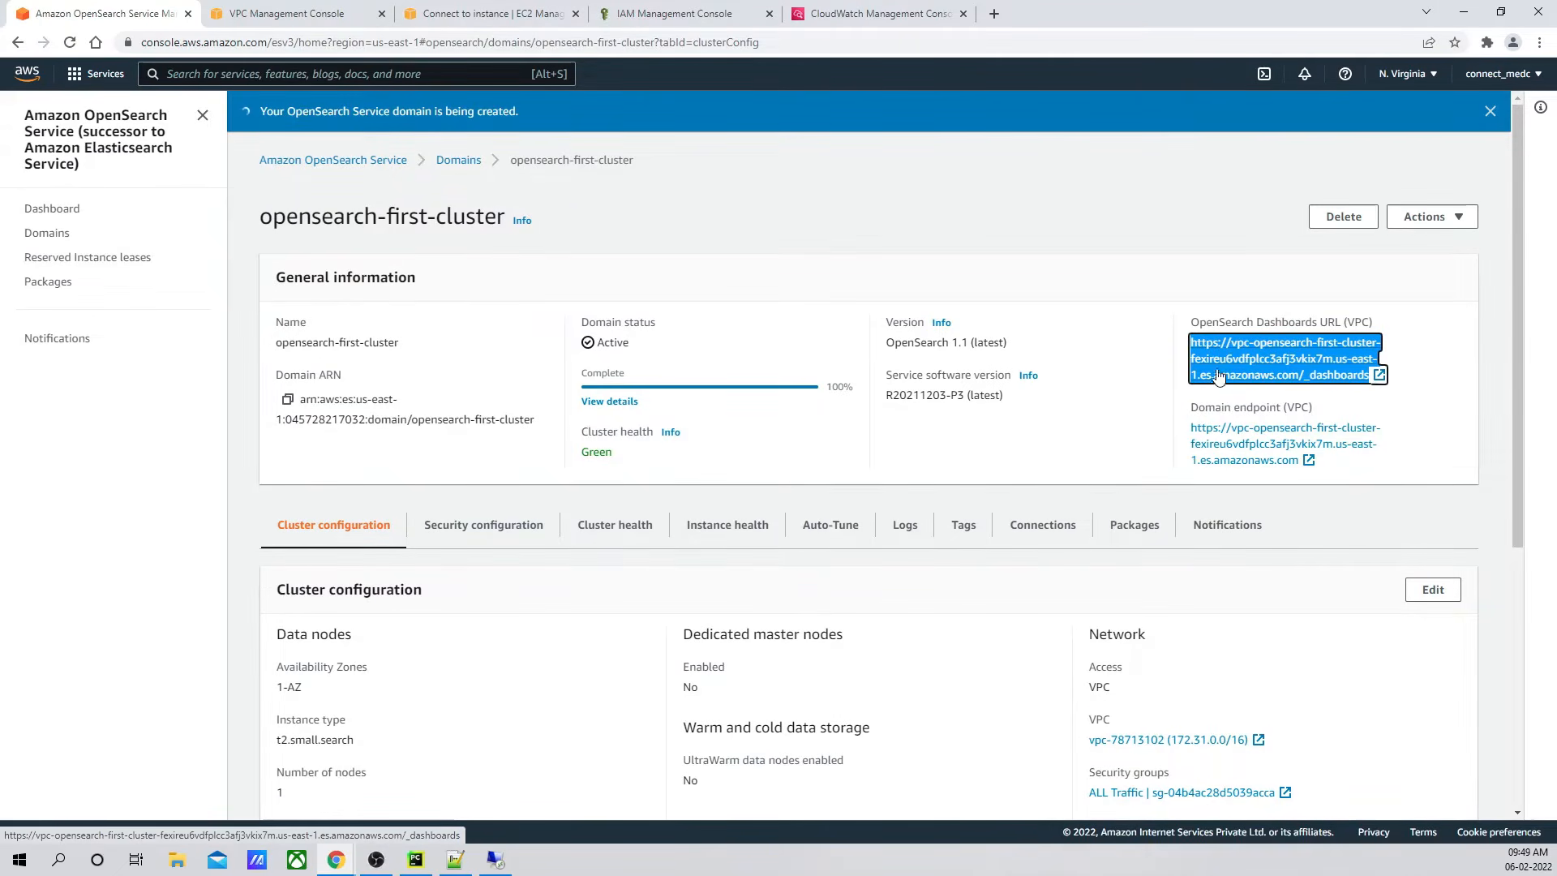
Step: Switch to the remote Windows server, open the copied Dashboards URL in a maximized Chrome, and choose to explore OpenSearch without adding data
left_click(500, 866)
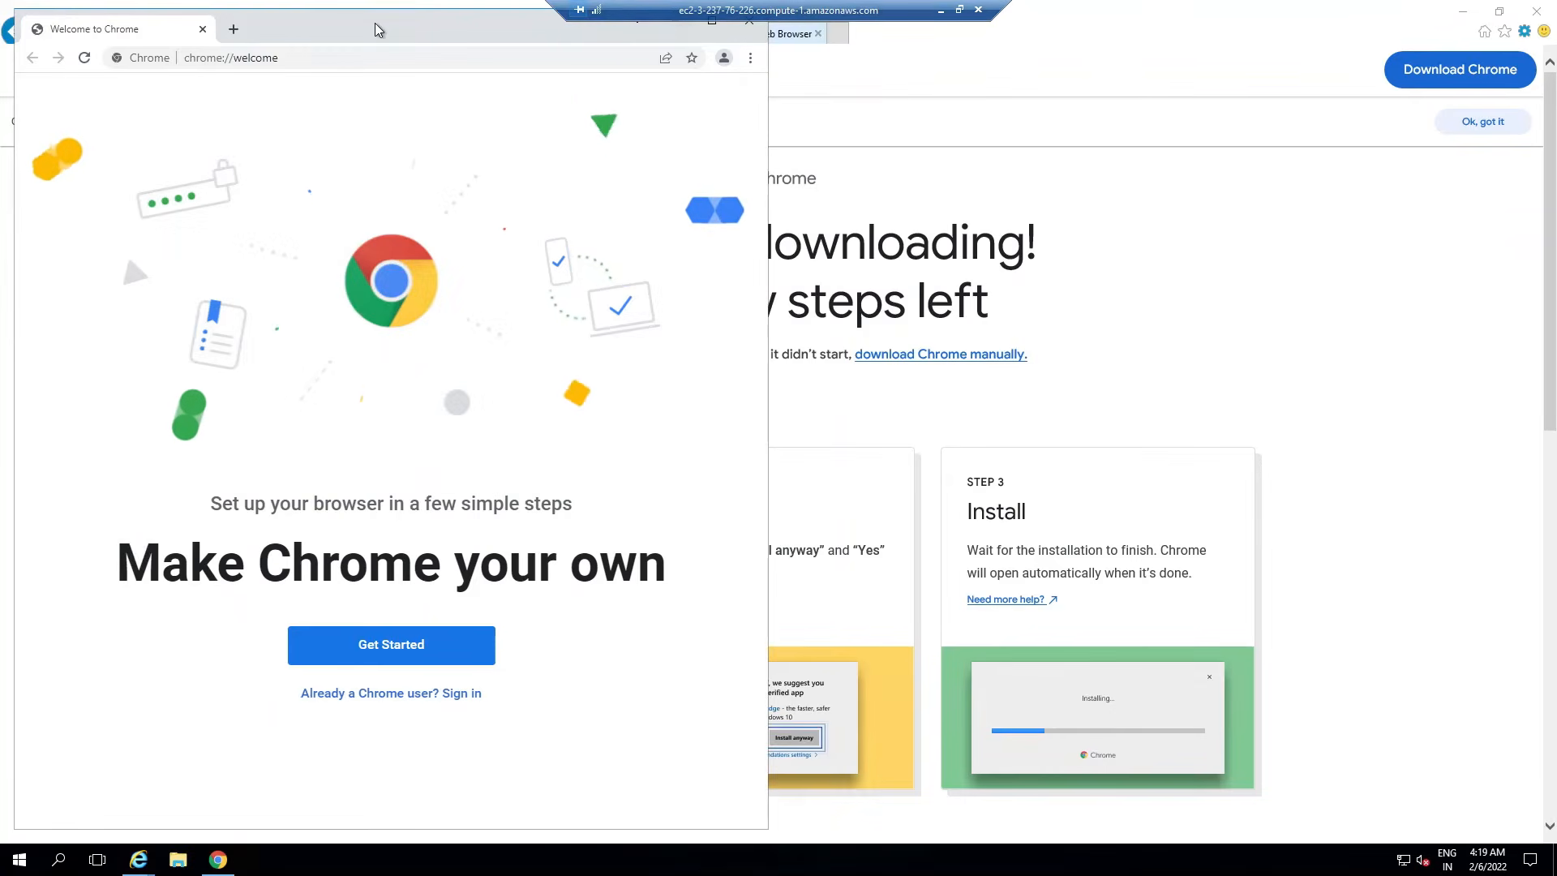
double_click(374, 30)
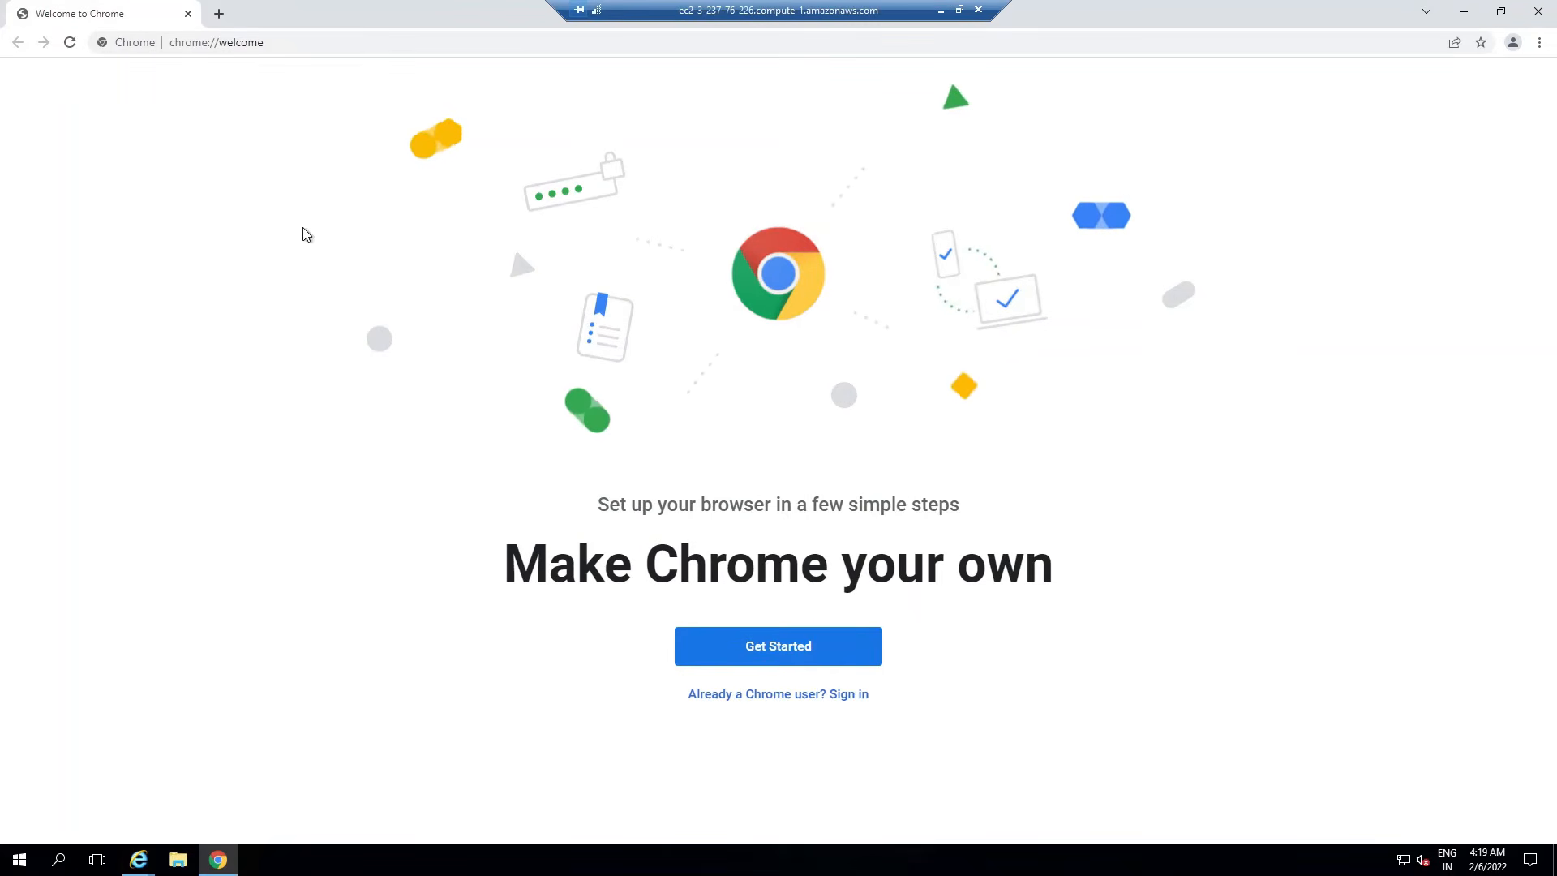
left_click(311, 41)
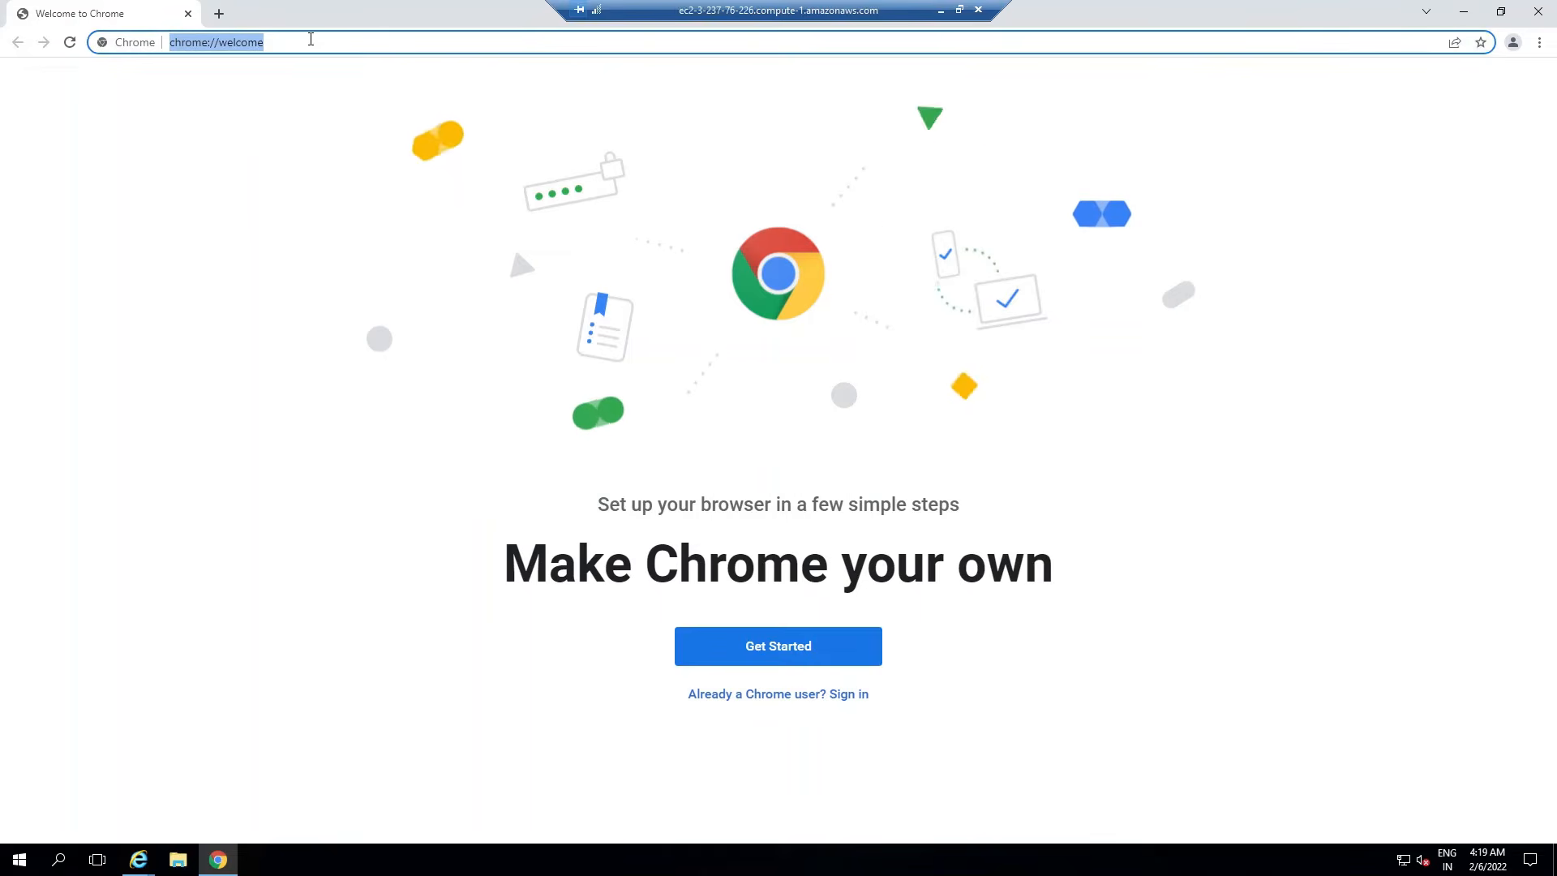
key("ctrl+v")
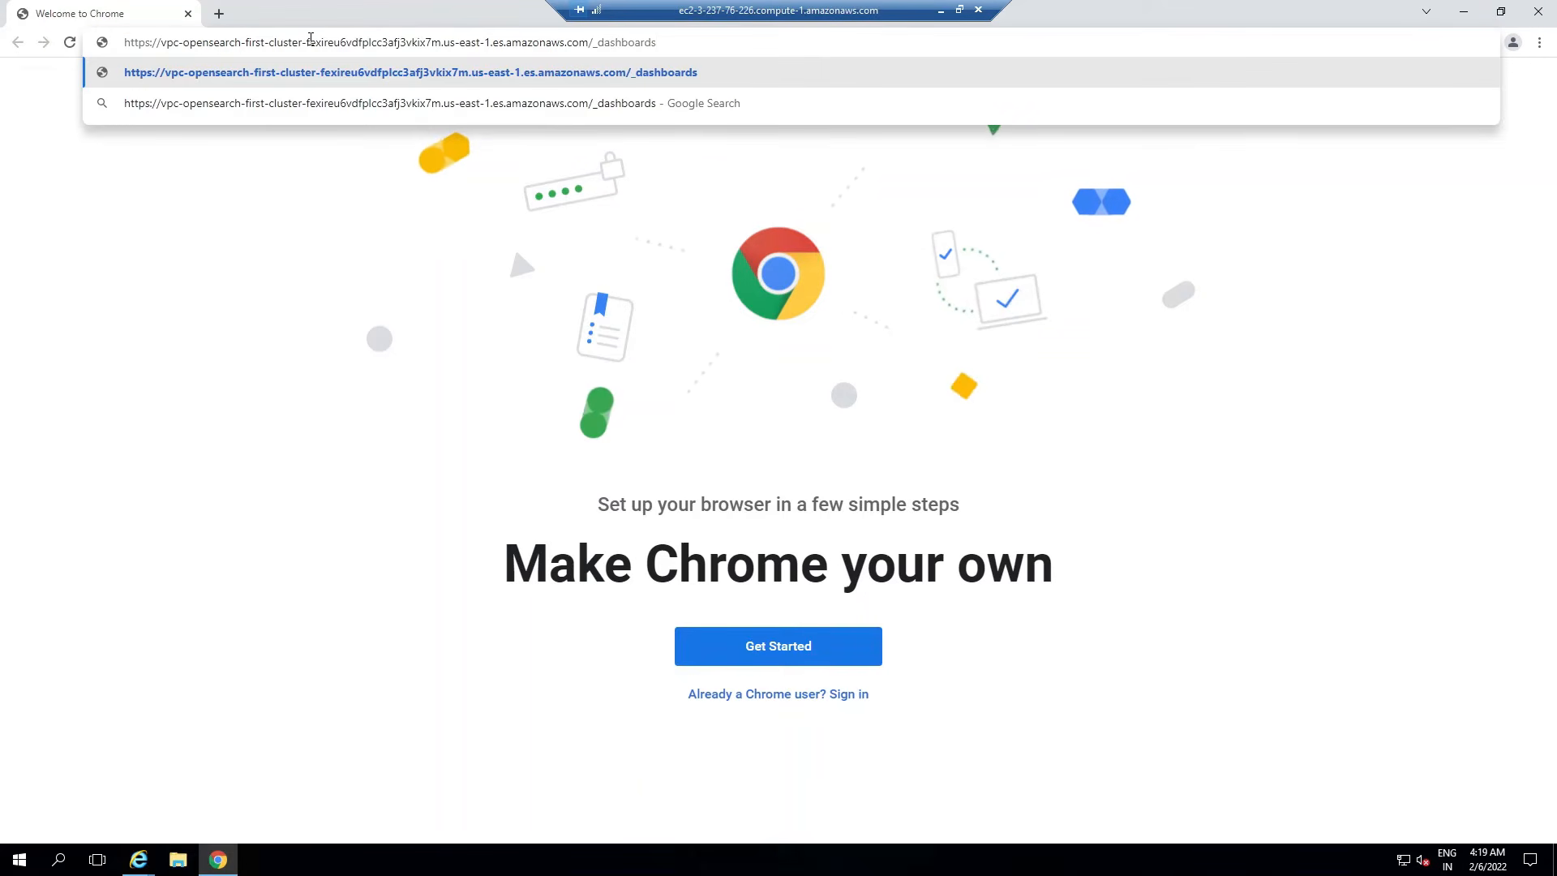
key("Return")
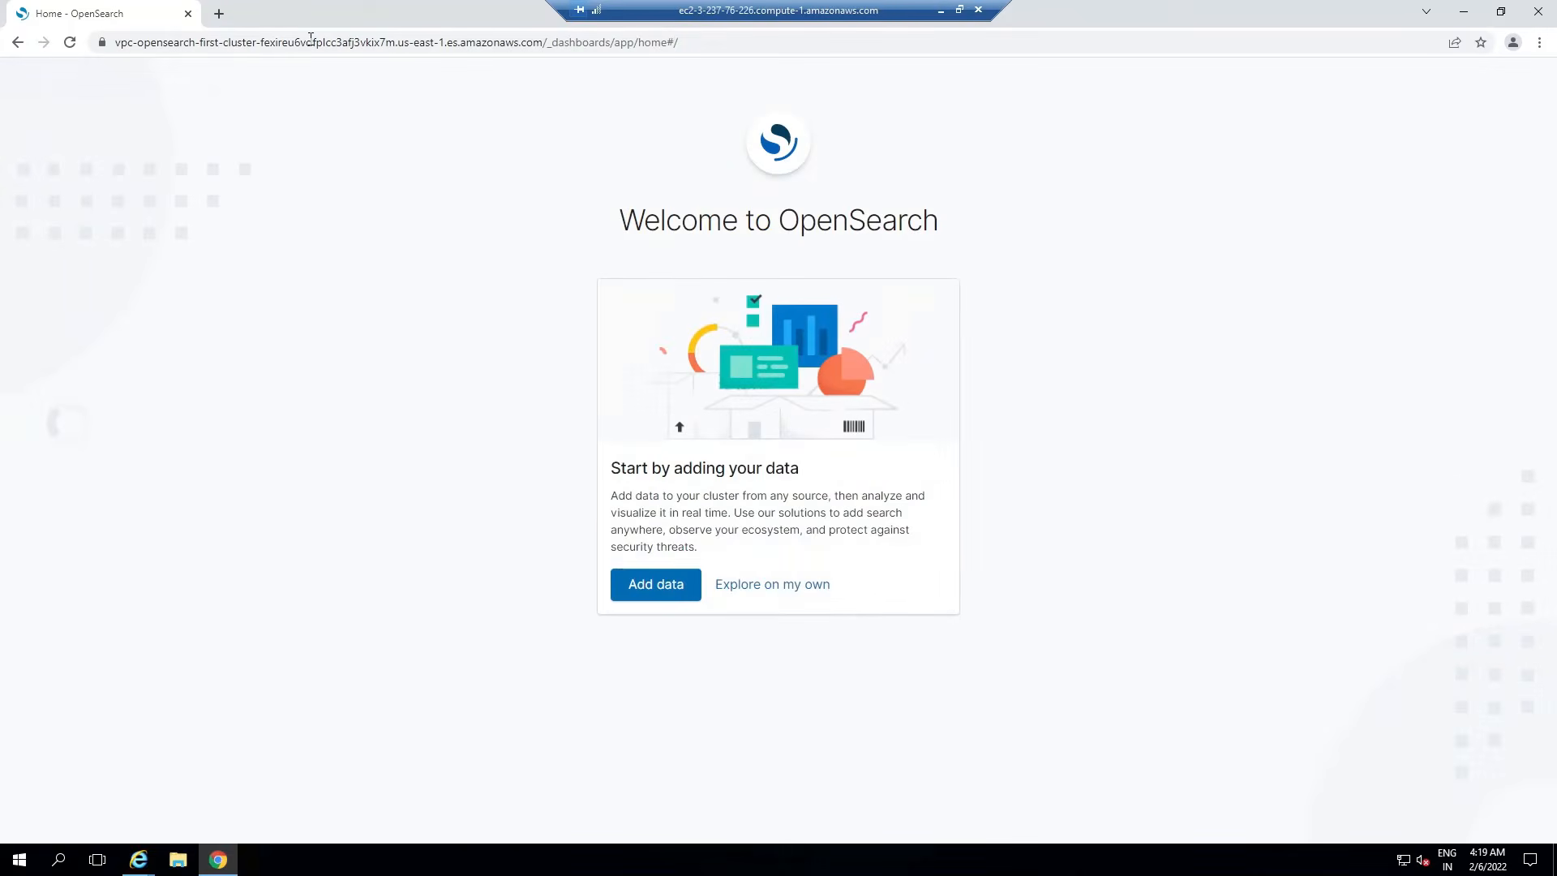
left_click(794, 588)
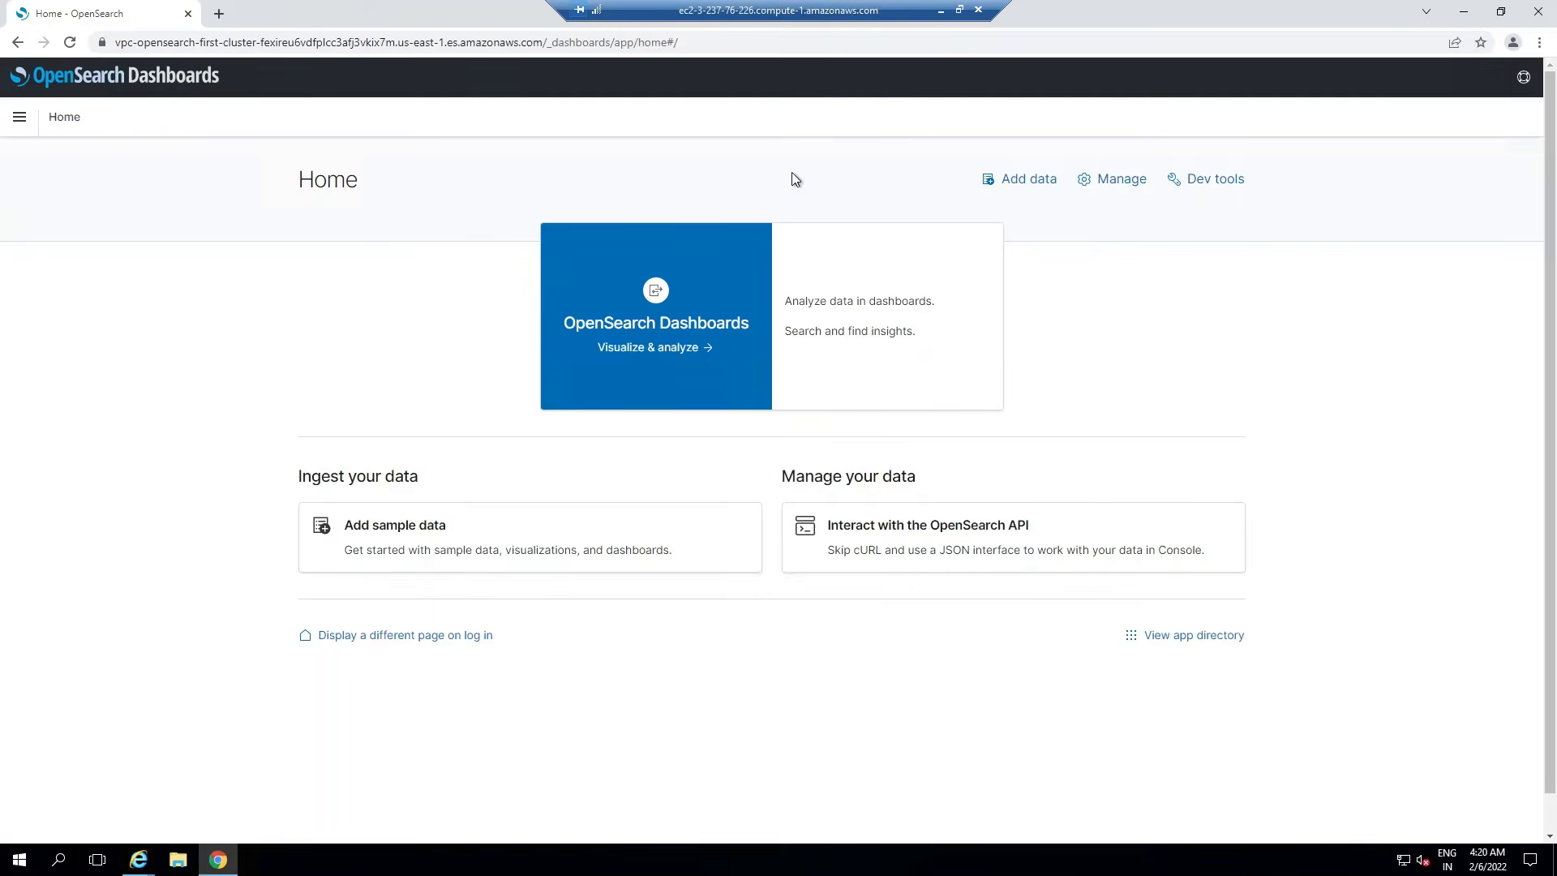
Step: Return to the local machine's Chrome and try to open the same OpenSearch Dashboards URL in a new tab
left_click(941, 11)
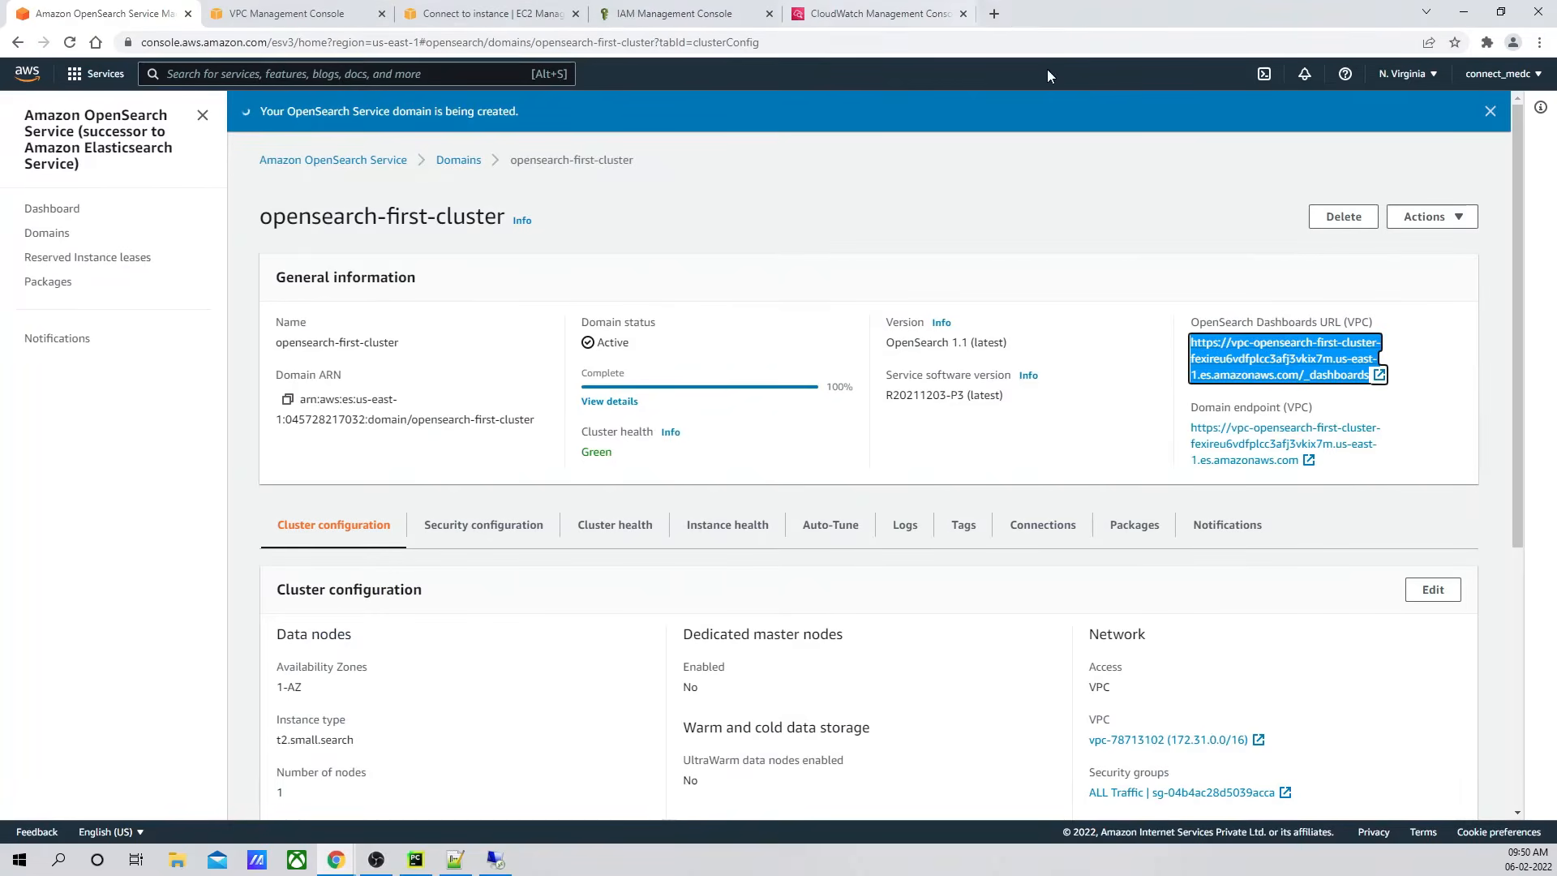
left_click(992, 14)
left_click(992, 43)
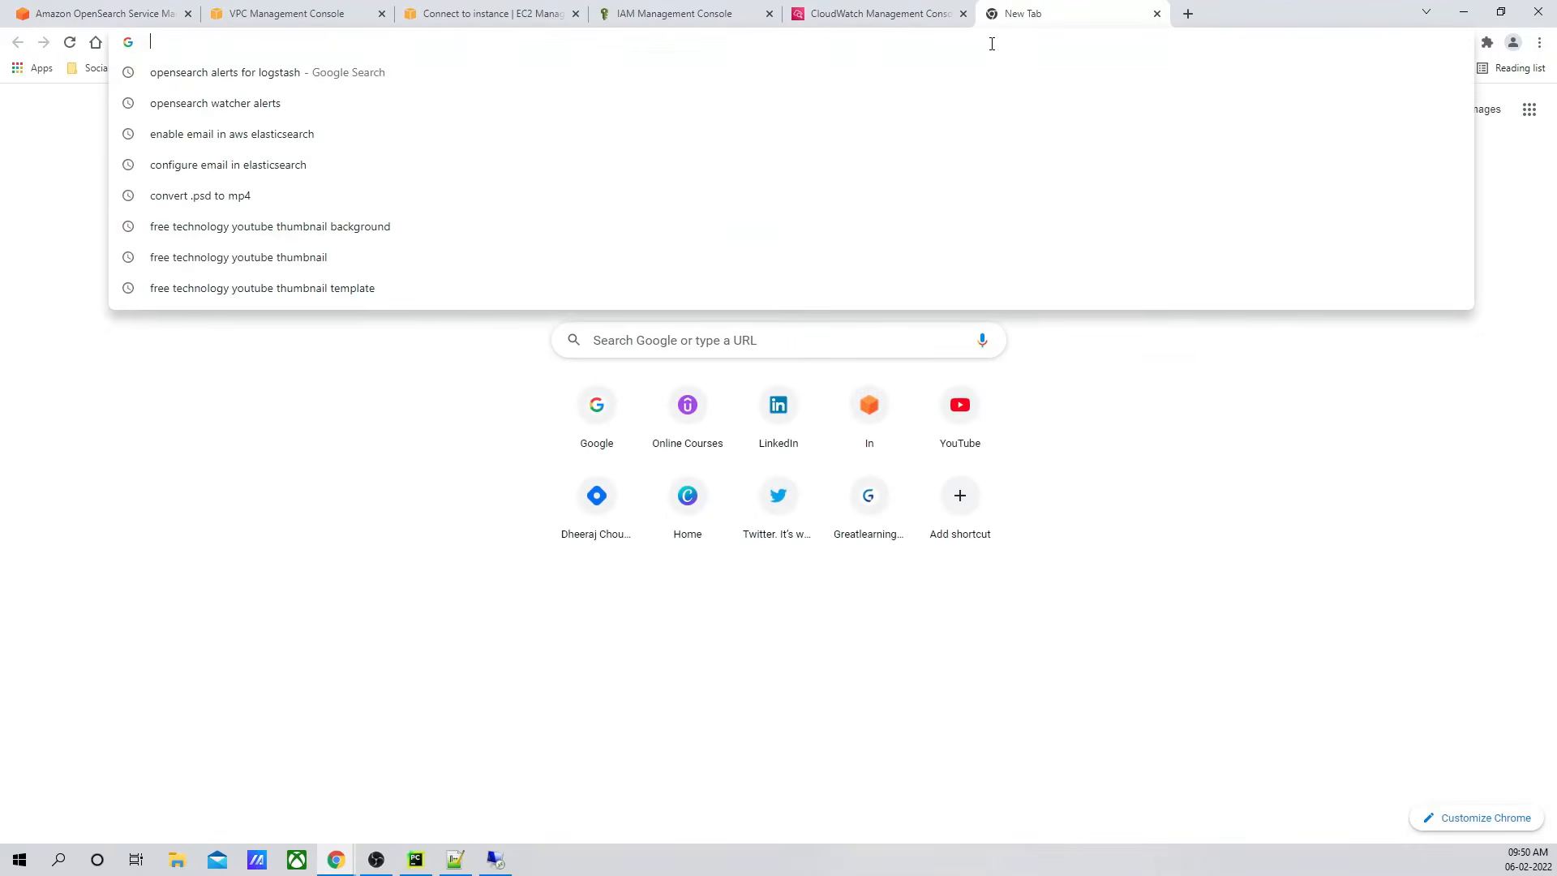
key("ctrl+v")
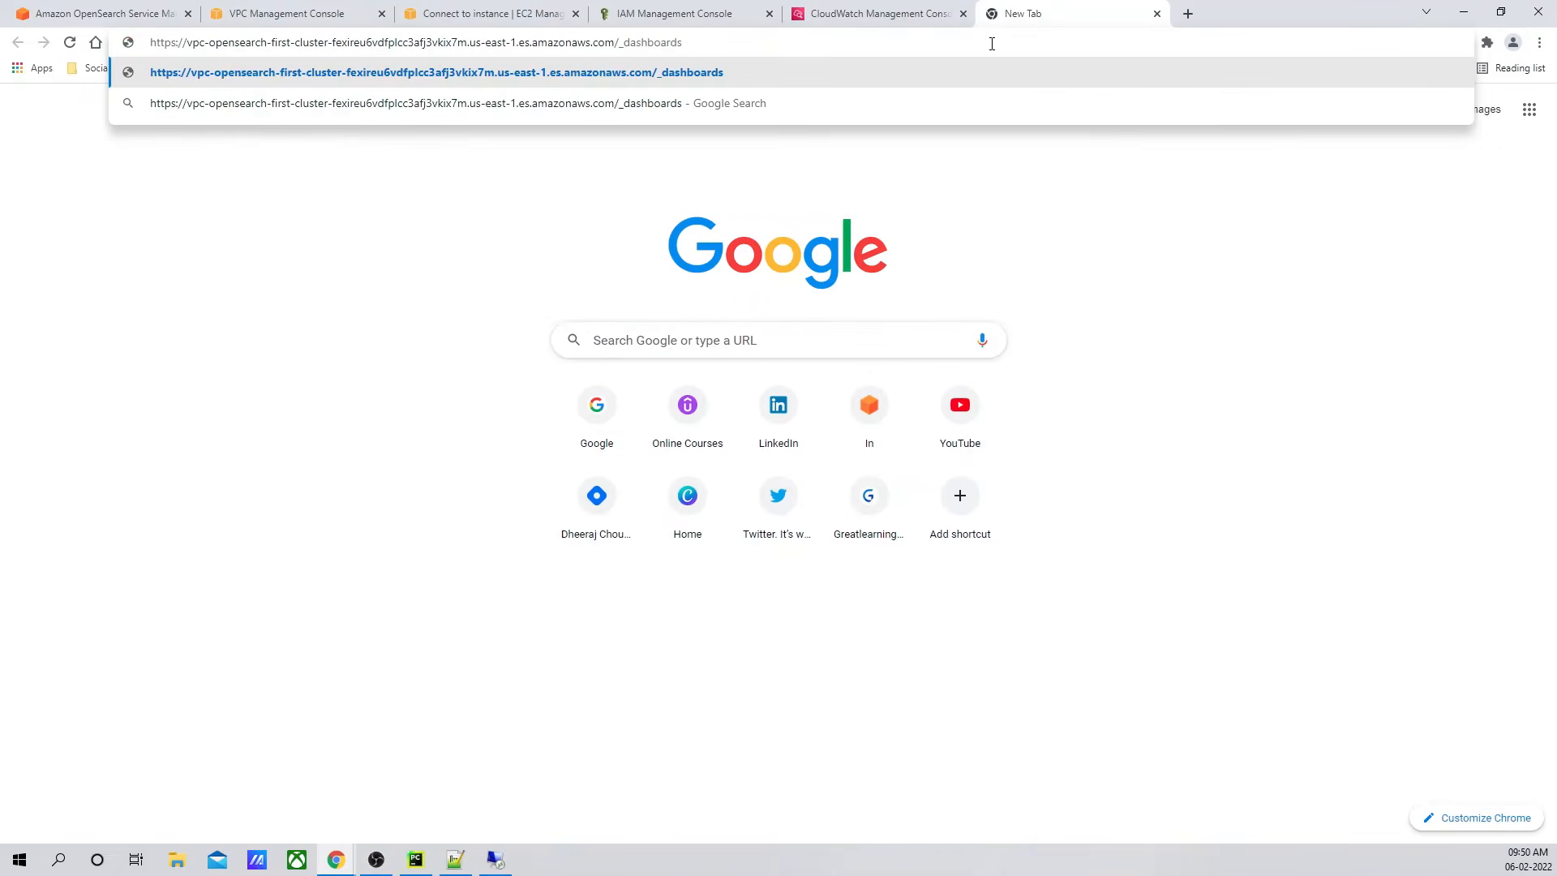
key("Return")
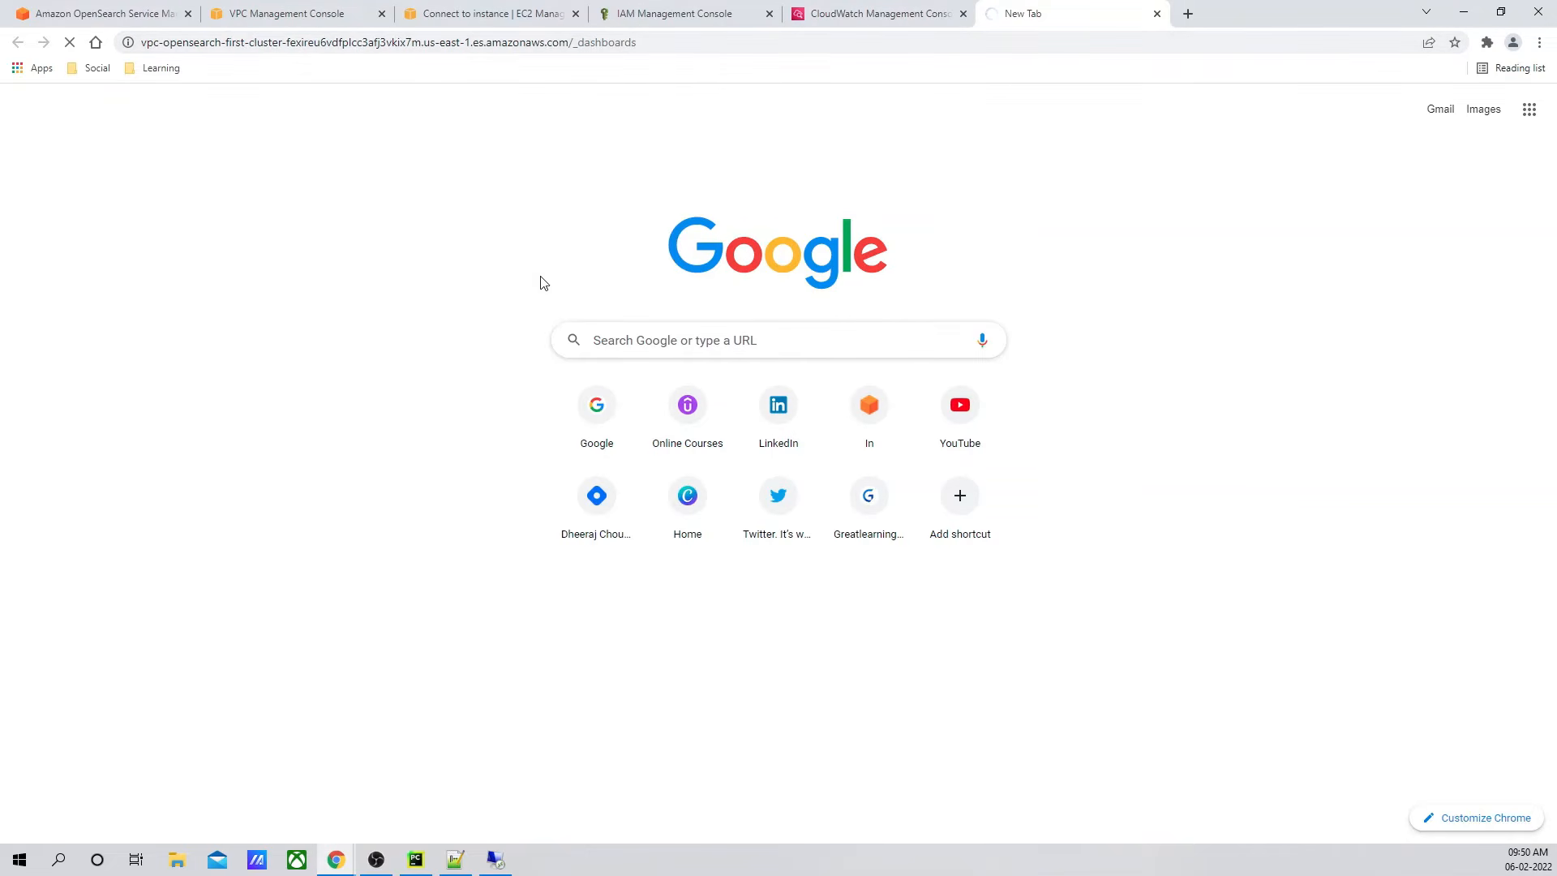
Step: Refresh the log streams of the vpc-stream-logs-opensearch log group in CloudWatch and look through them
left_click(893, 15)
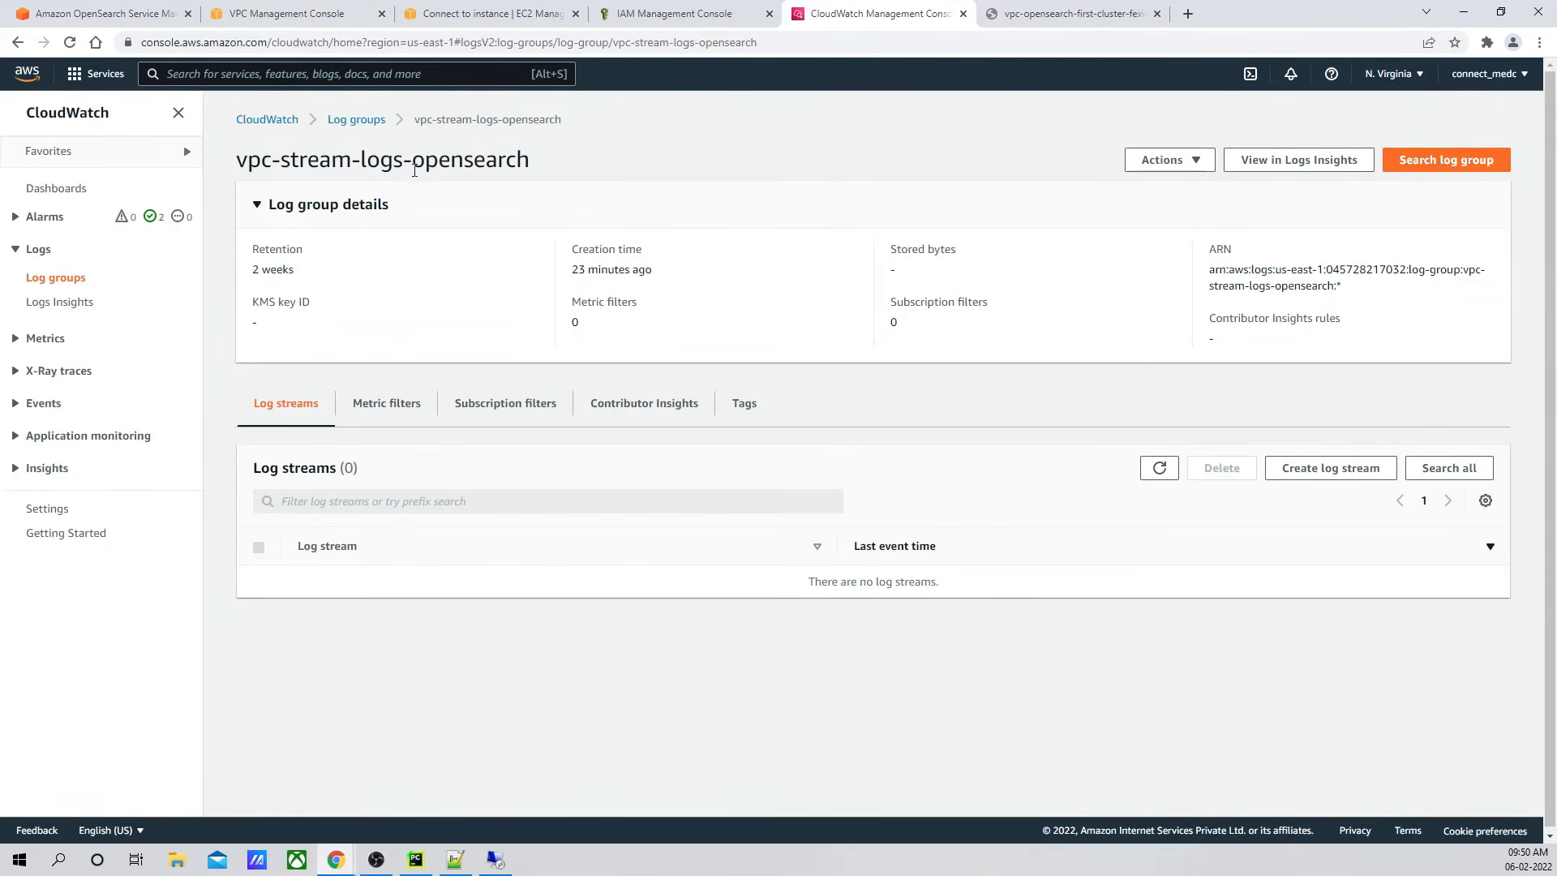
left_click(1159, 468)
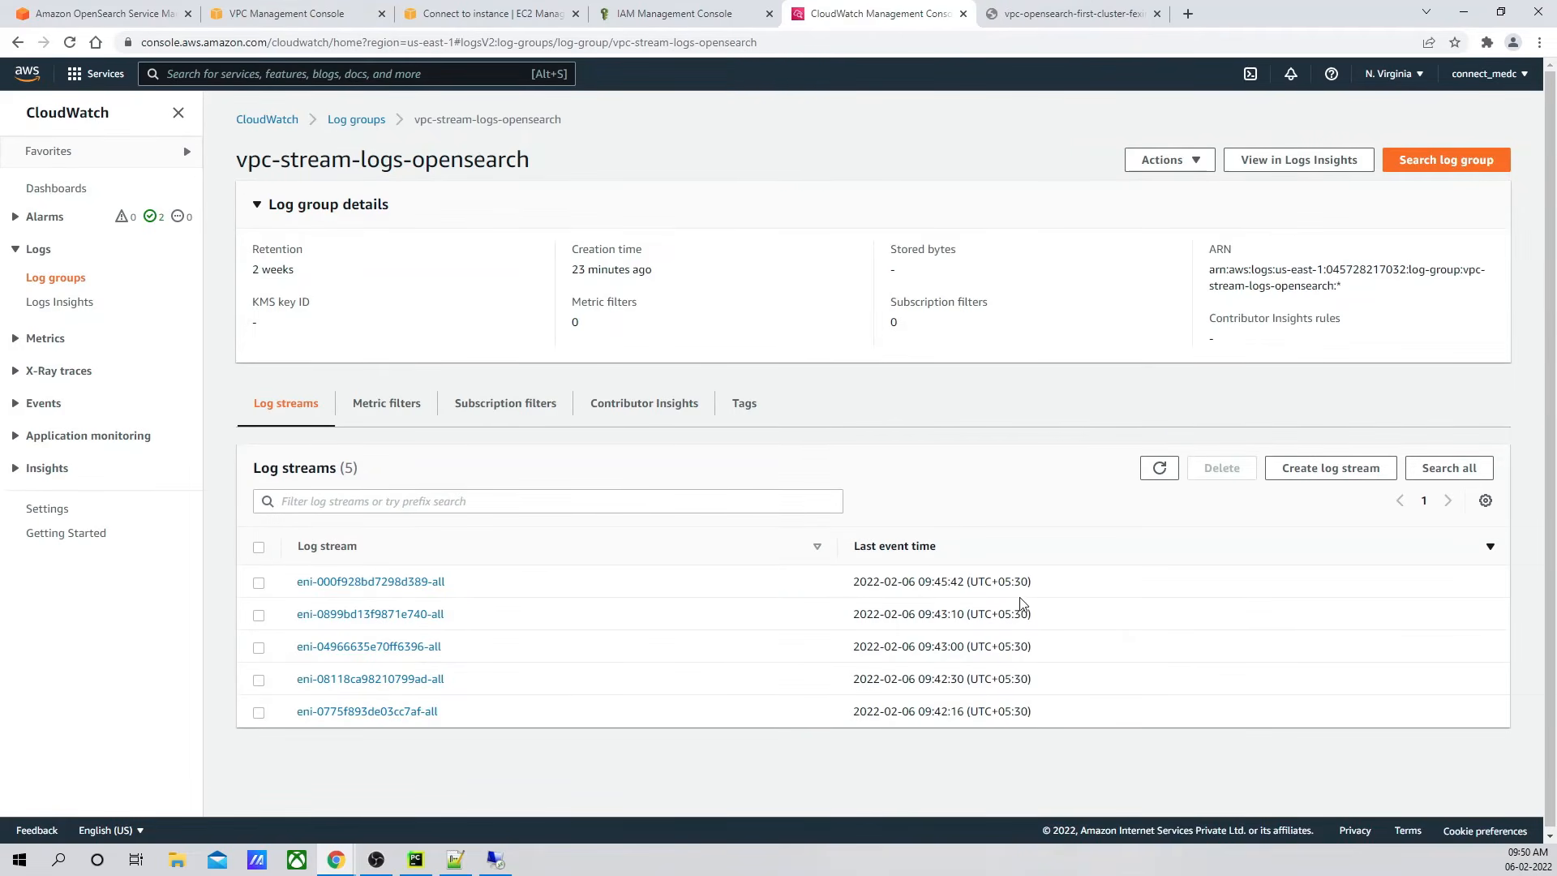
scroll(813, 590, "down", 1)
scroll(799, 589, "up", 1)
Step: Check how the OpenSearch Dashboards URL loads in the local browser, outside the VPC
left_click(991, 17)
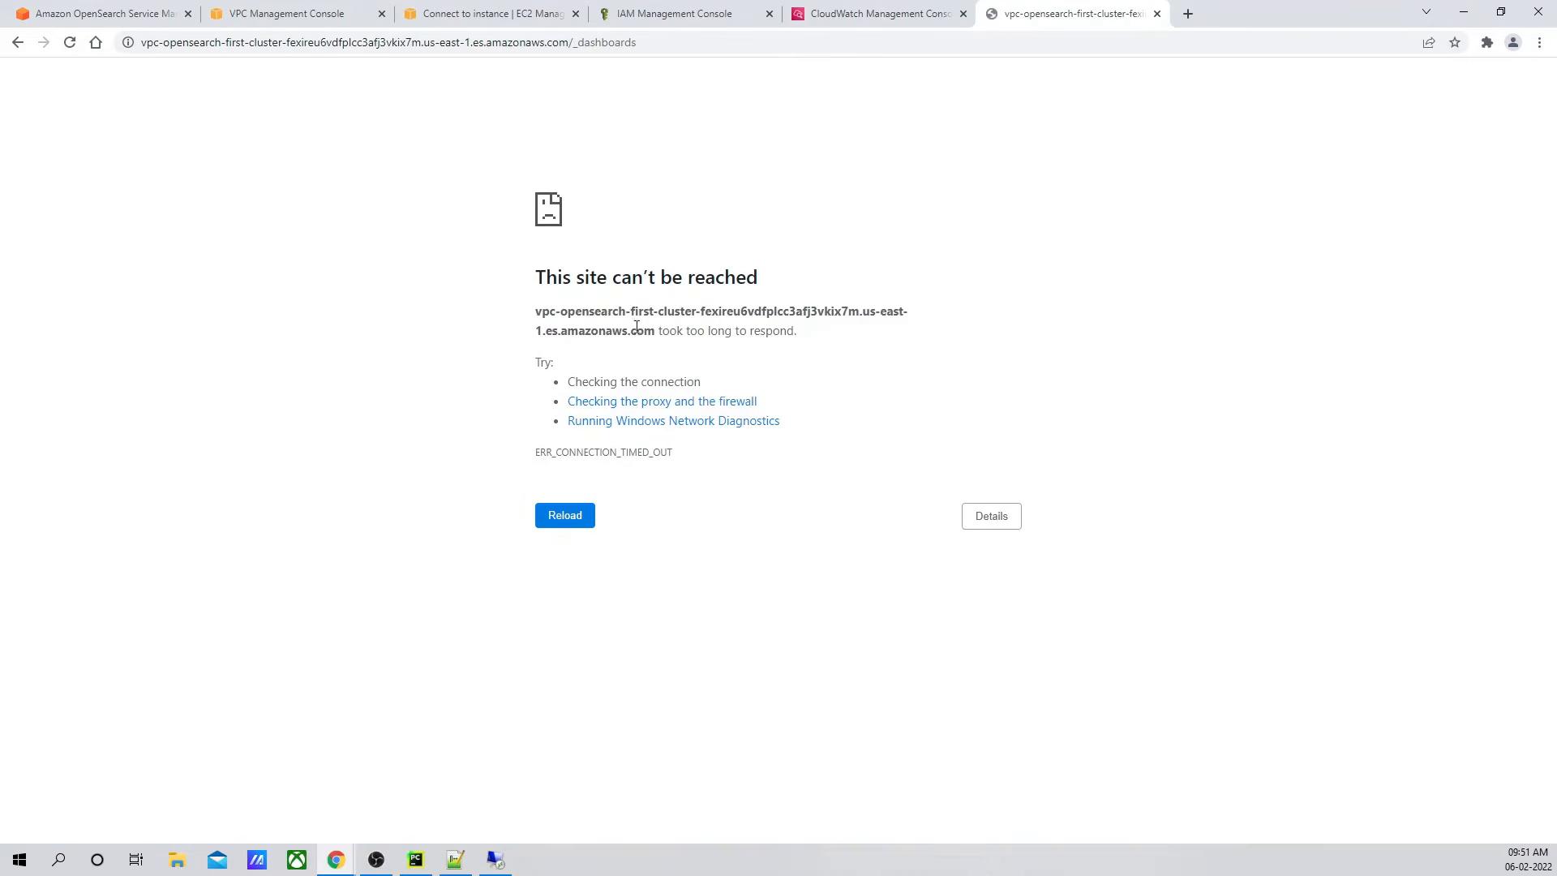
left_click_drag(539, 277, 844, 284)
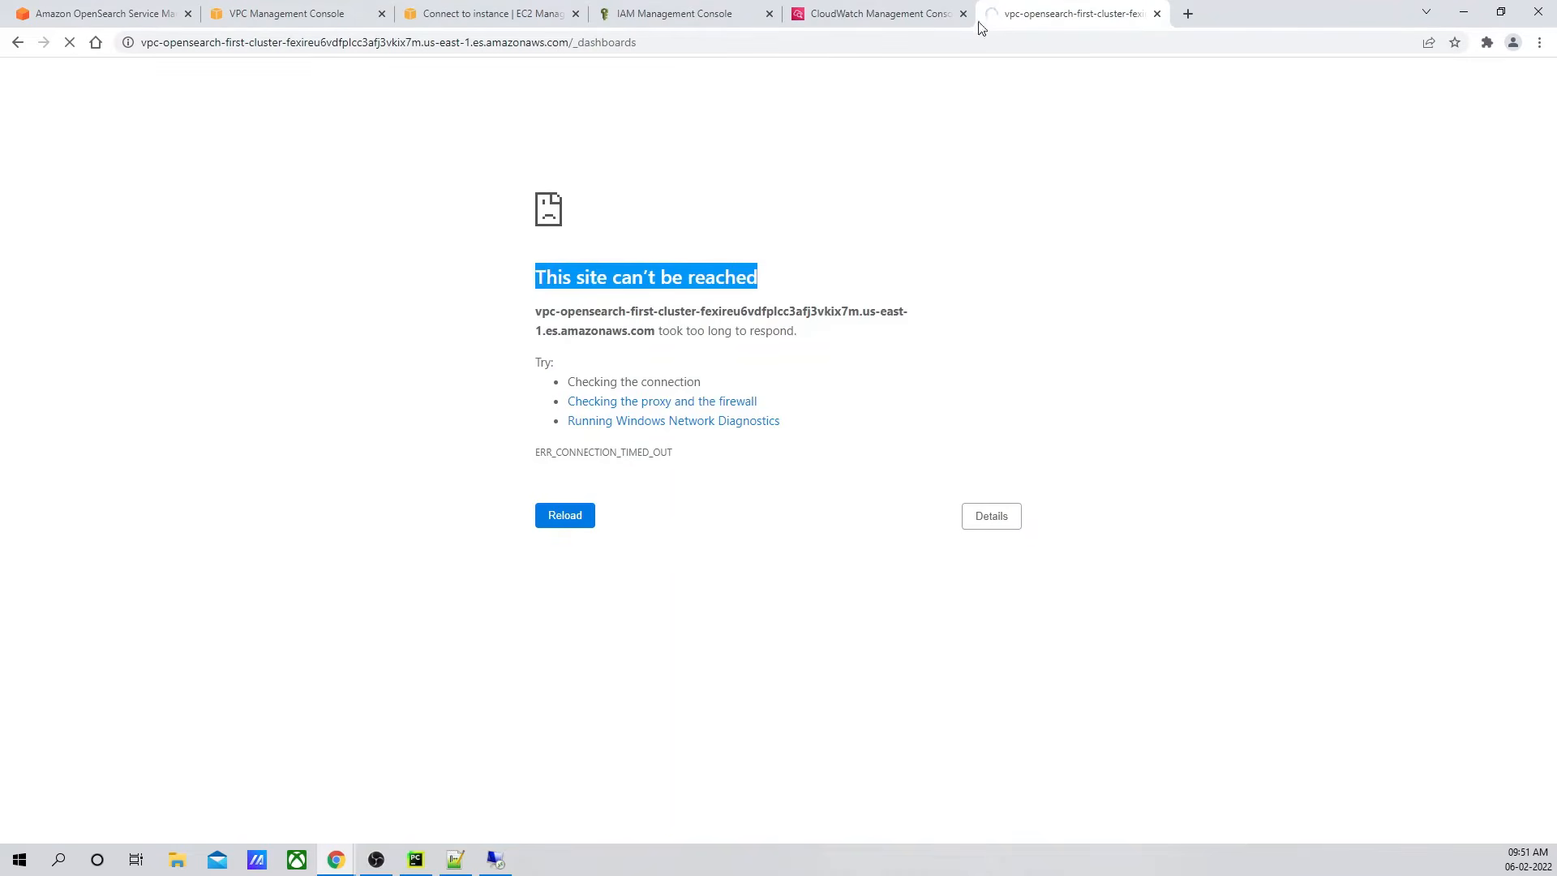
Step: Close the local Dashboards tab, and on the remote Windows server open Index Patterns under Stack Management in OpenSearch Dashboards
left_click(1158, 15)
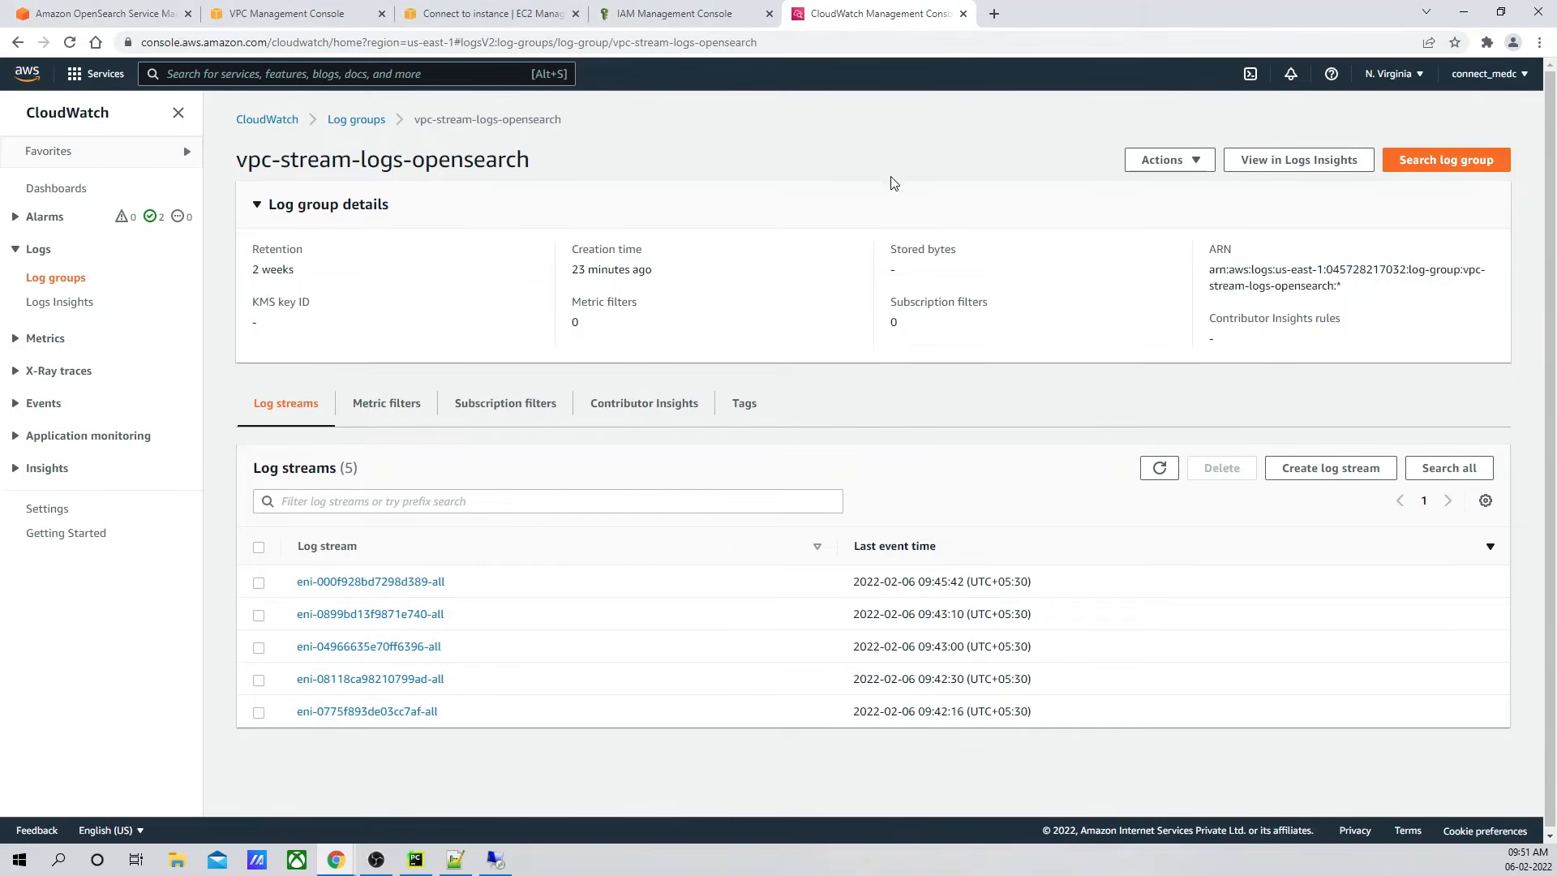
left_click(495, 860)
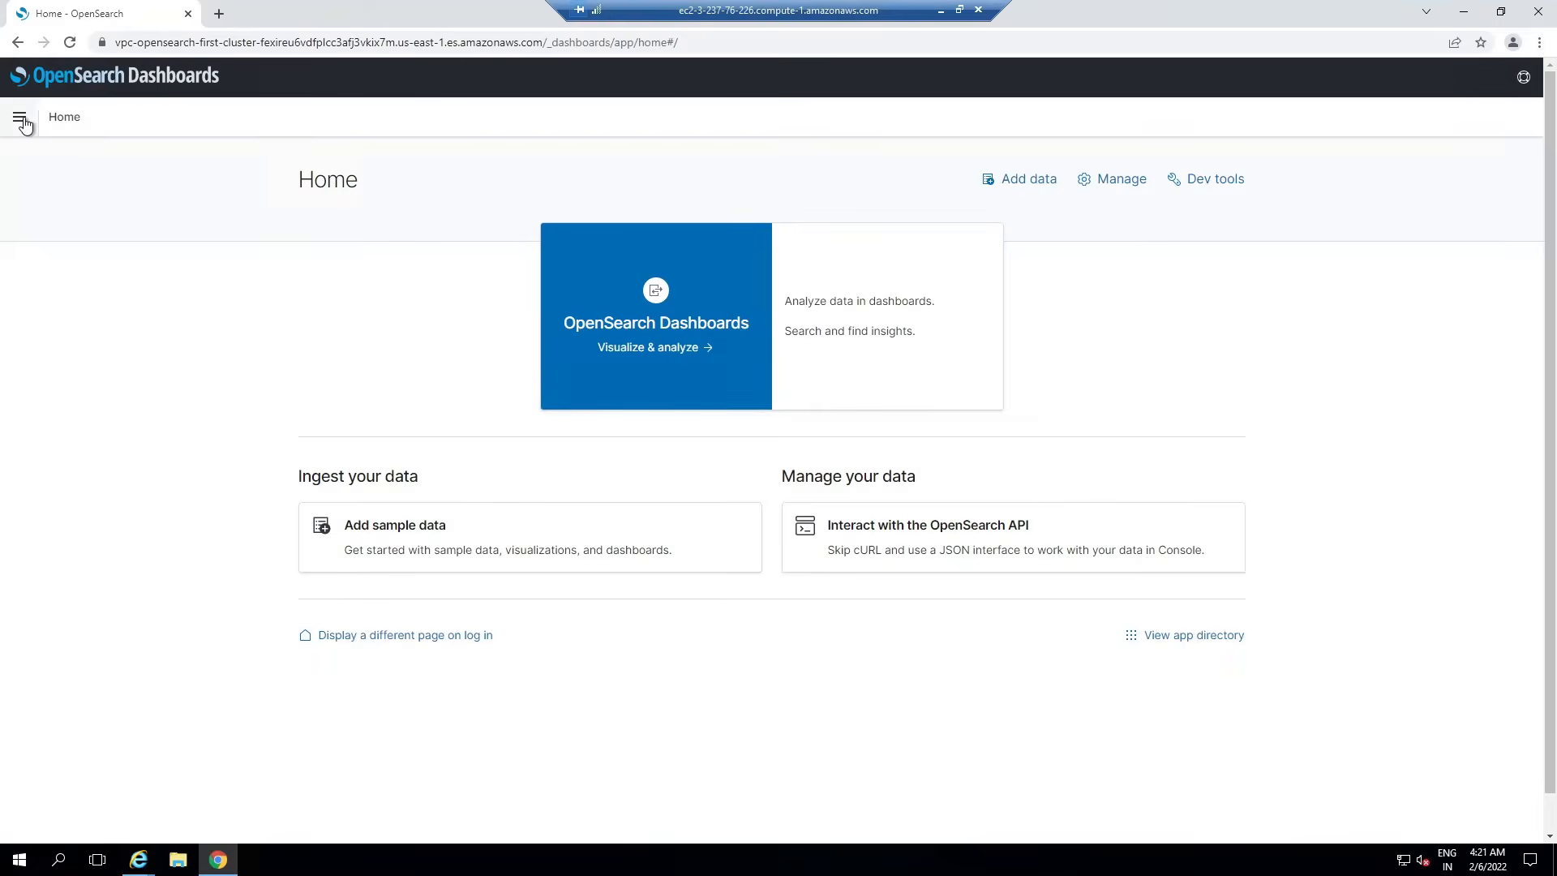
left_click(21, 120)
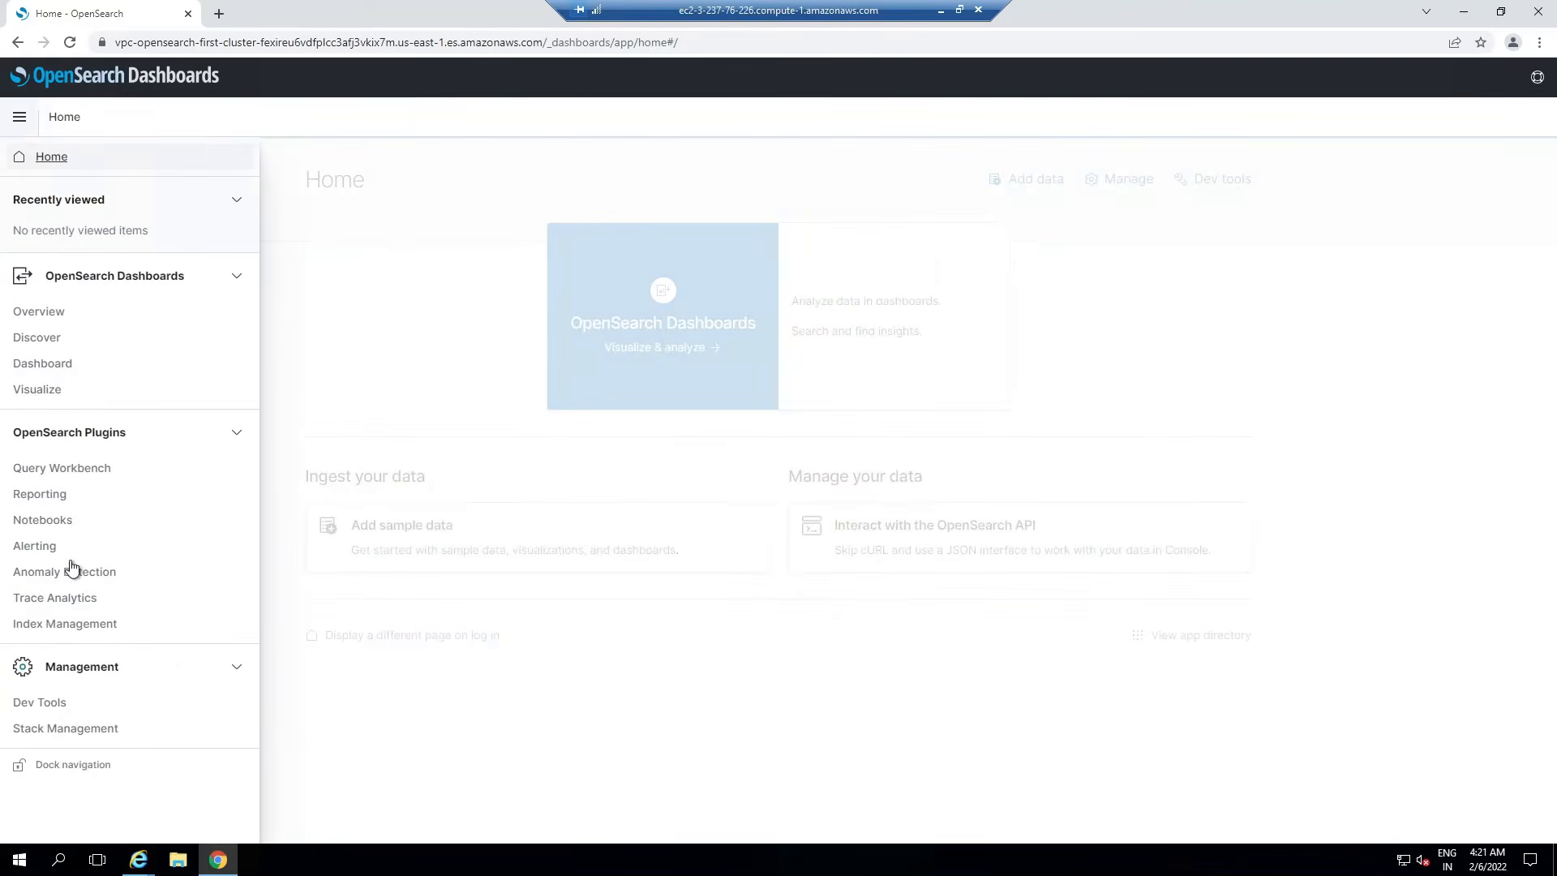
left_click(48, 730)
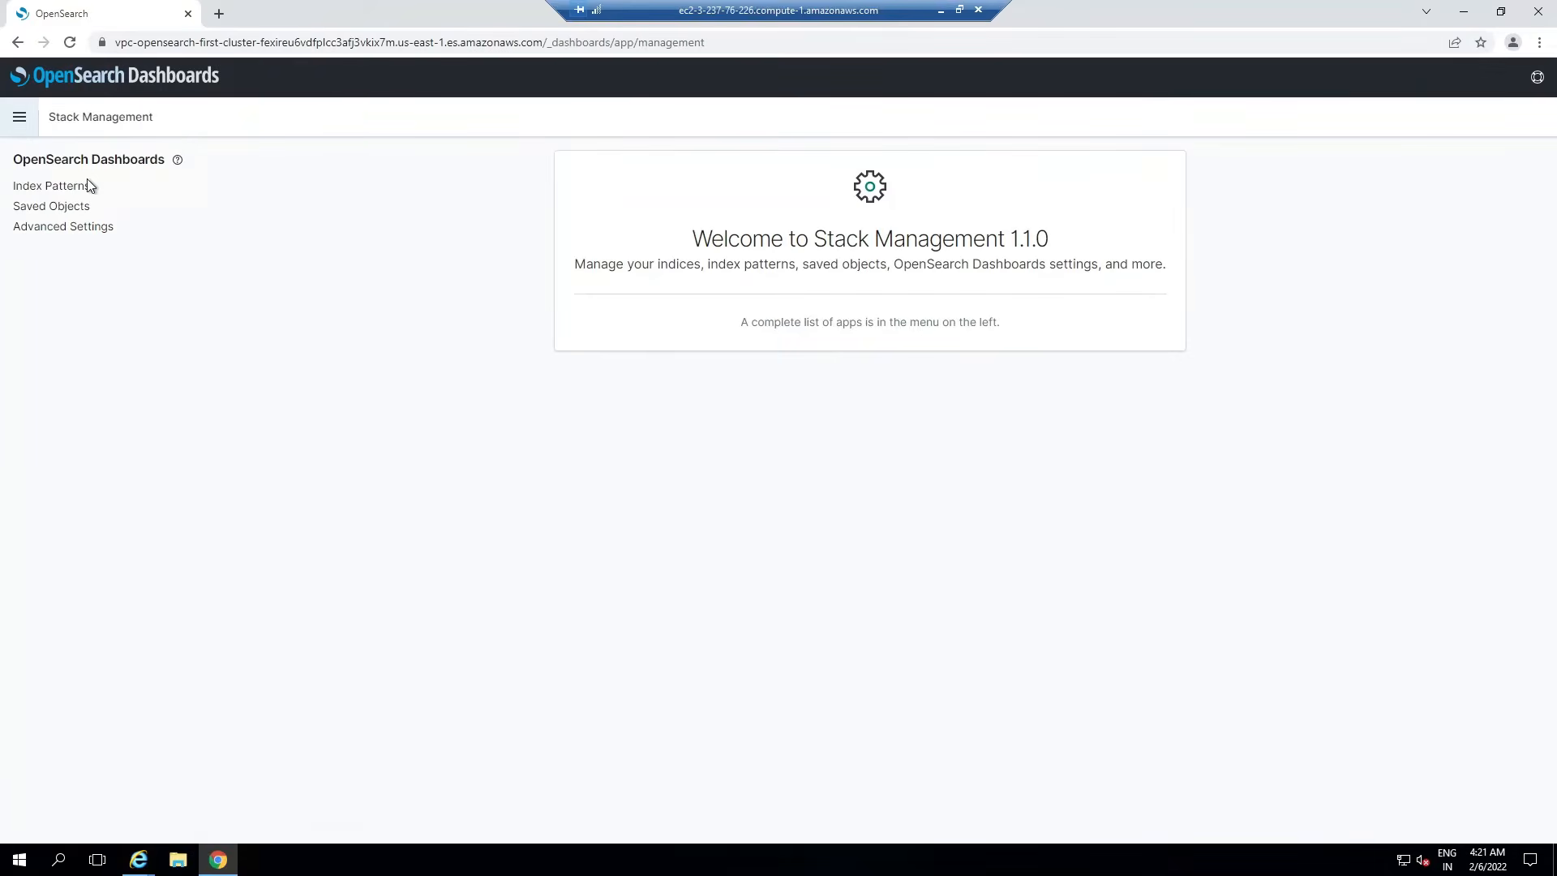
left_click(60, 188)
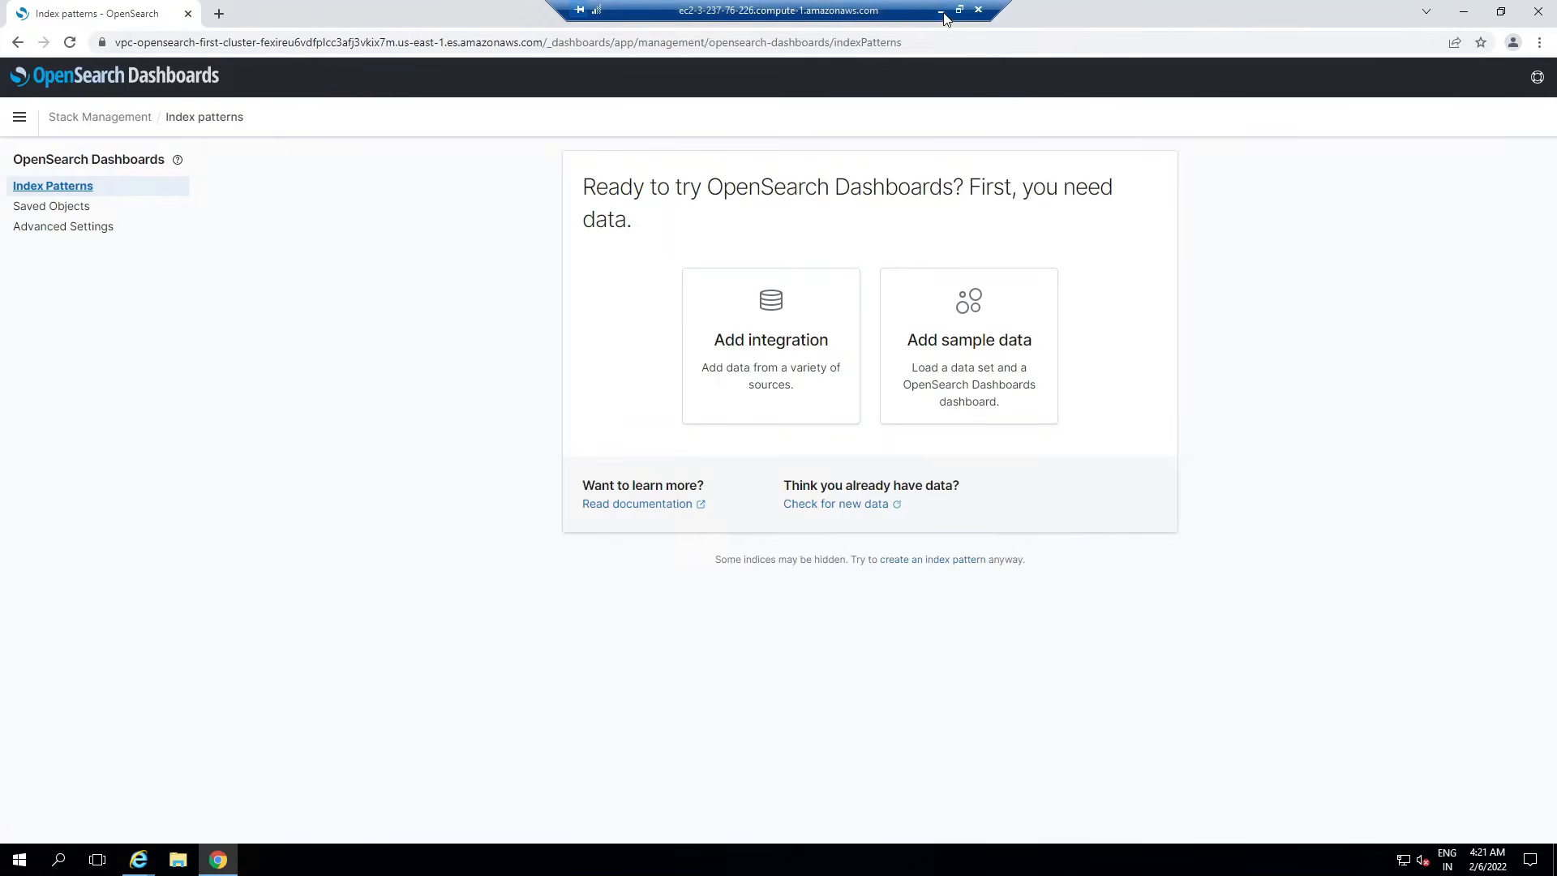
Step: Start creating an index pattern and enter * as its name to look for matching indices
left_click(920, 567)
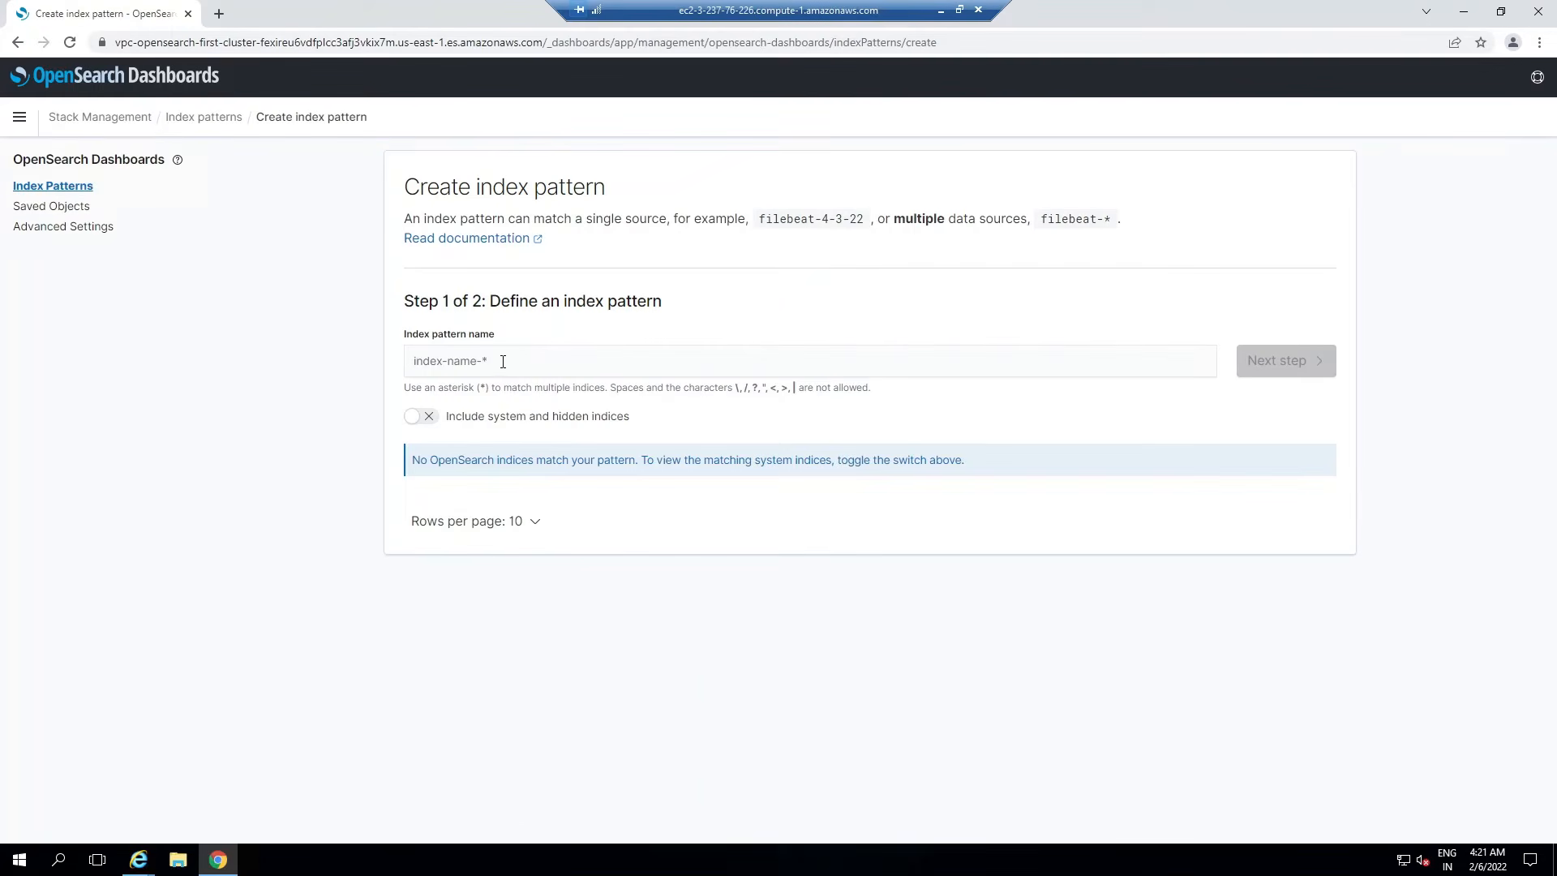
left_click(503, 362)
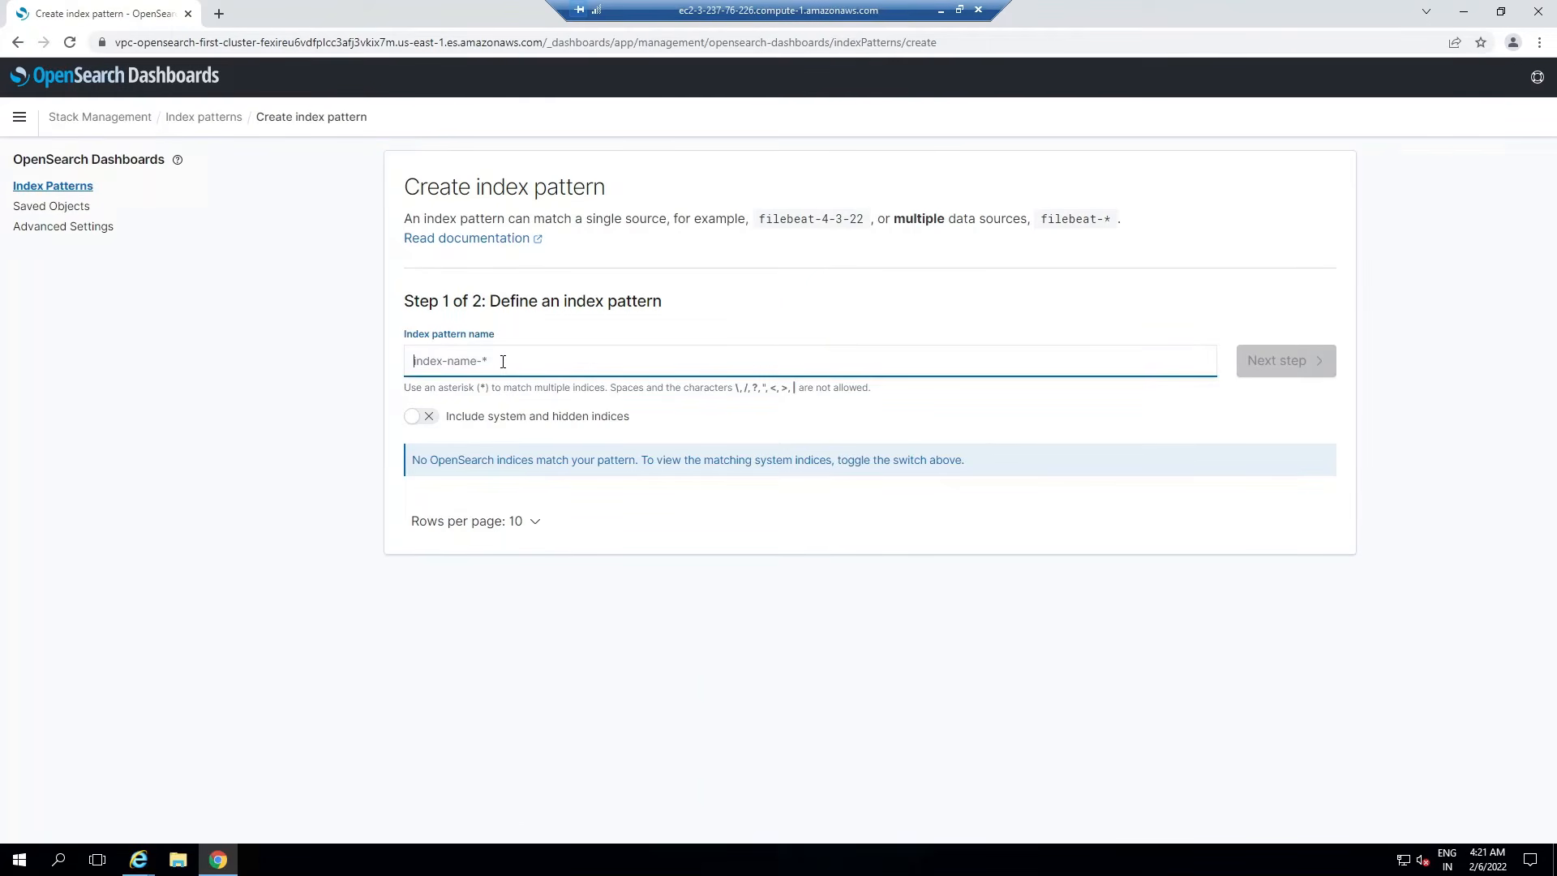
type("*")
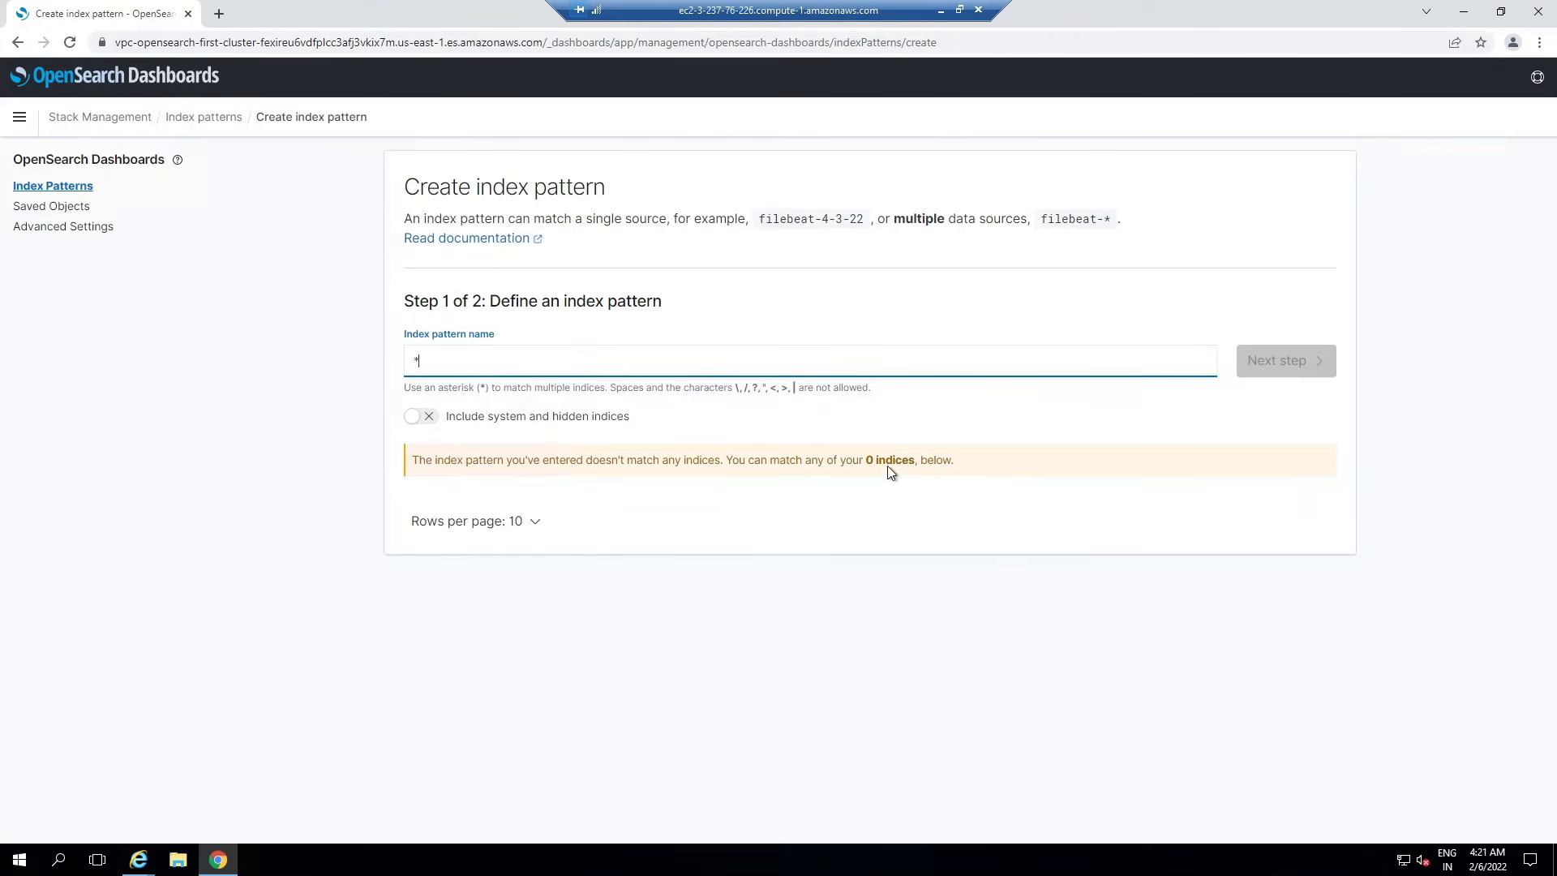
Step: Switch back to CloudWatch on the local machine and start an Amazon OpenSearch Service subscription filter for the vpc-stream-logs-opensearch log group
left_click(942, 12)
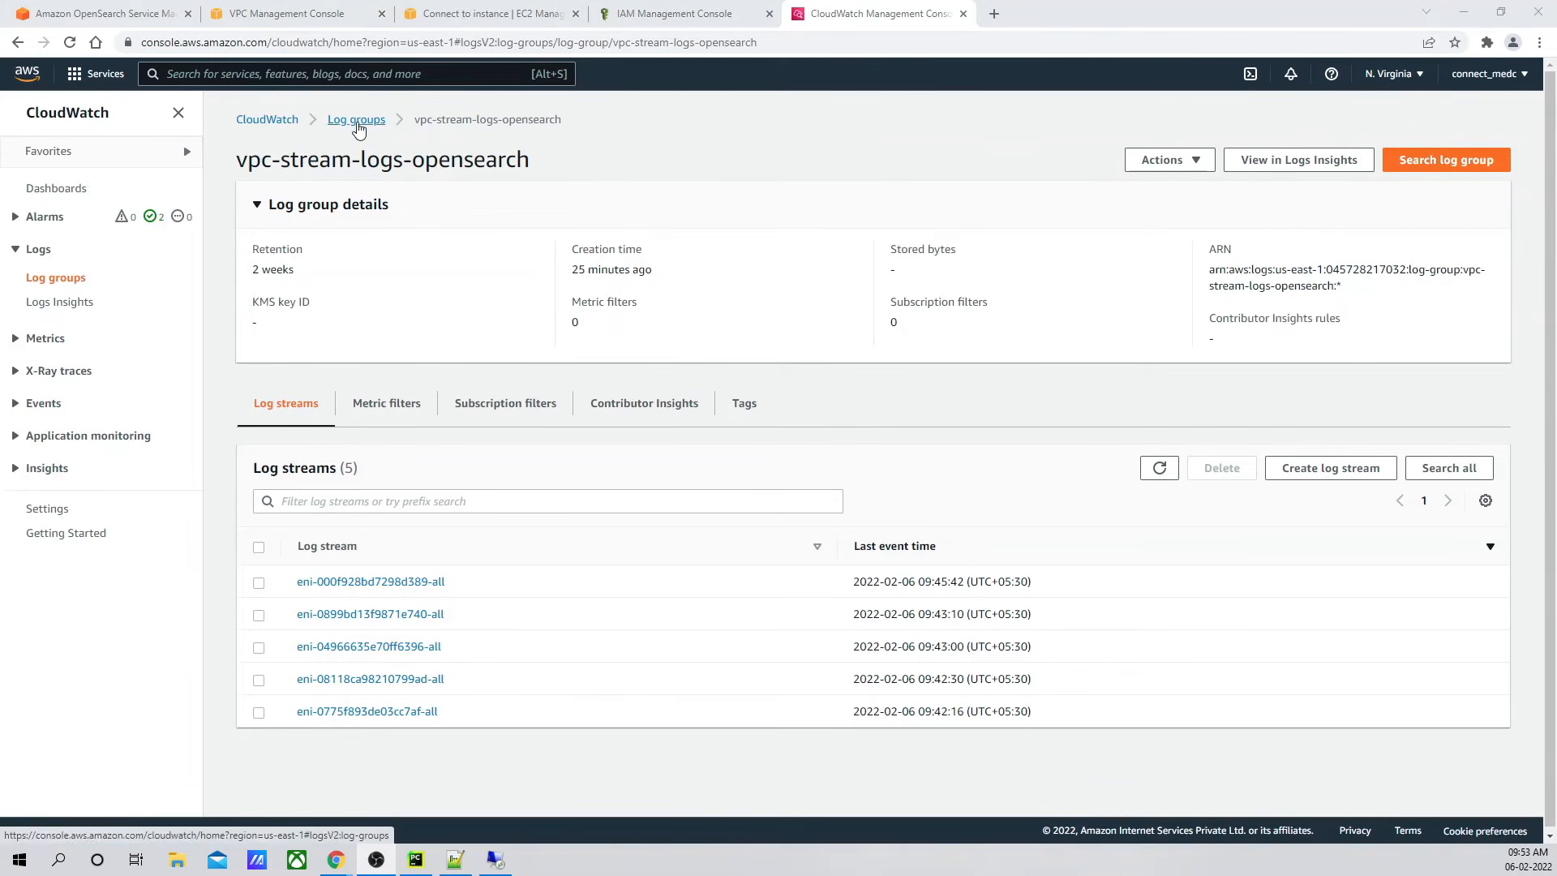
left_click(1186, 168)
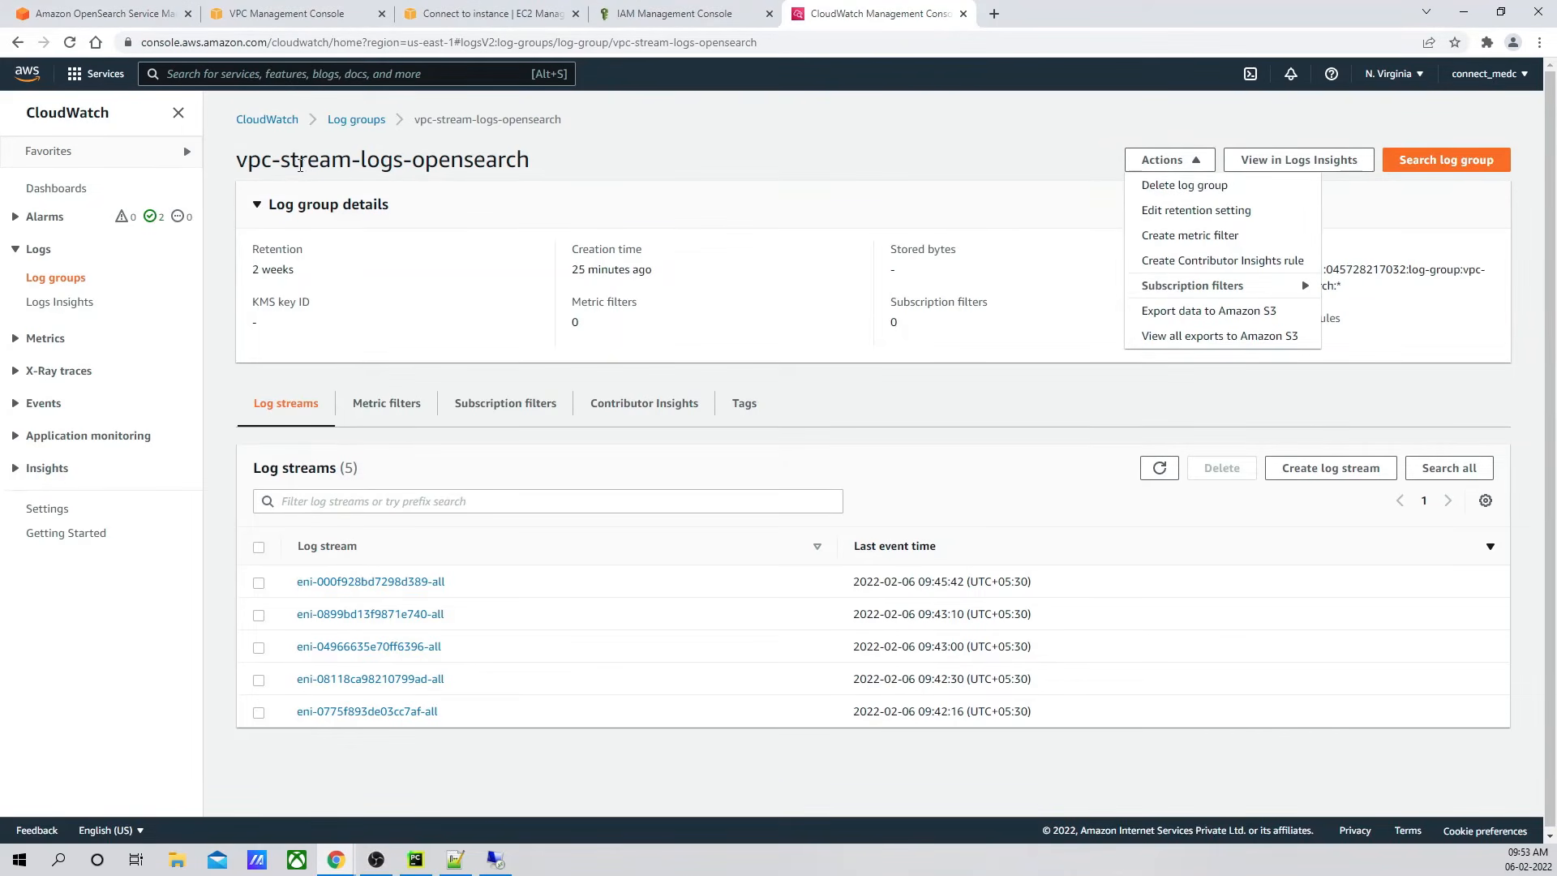
left_click(356, 122)
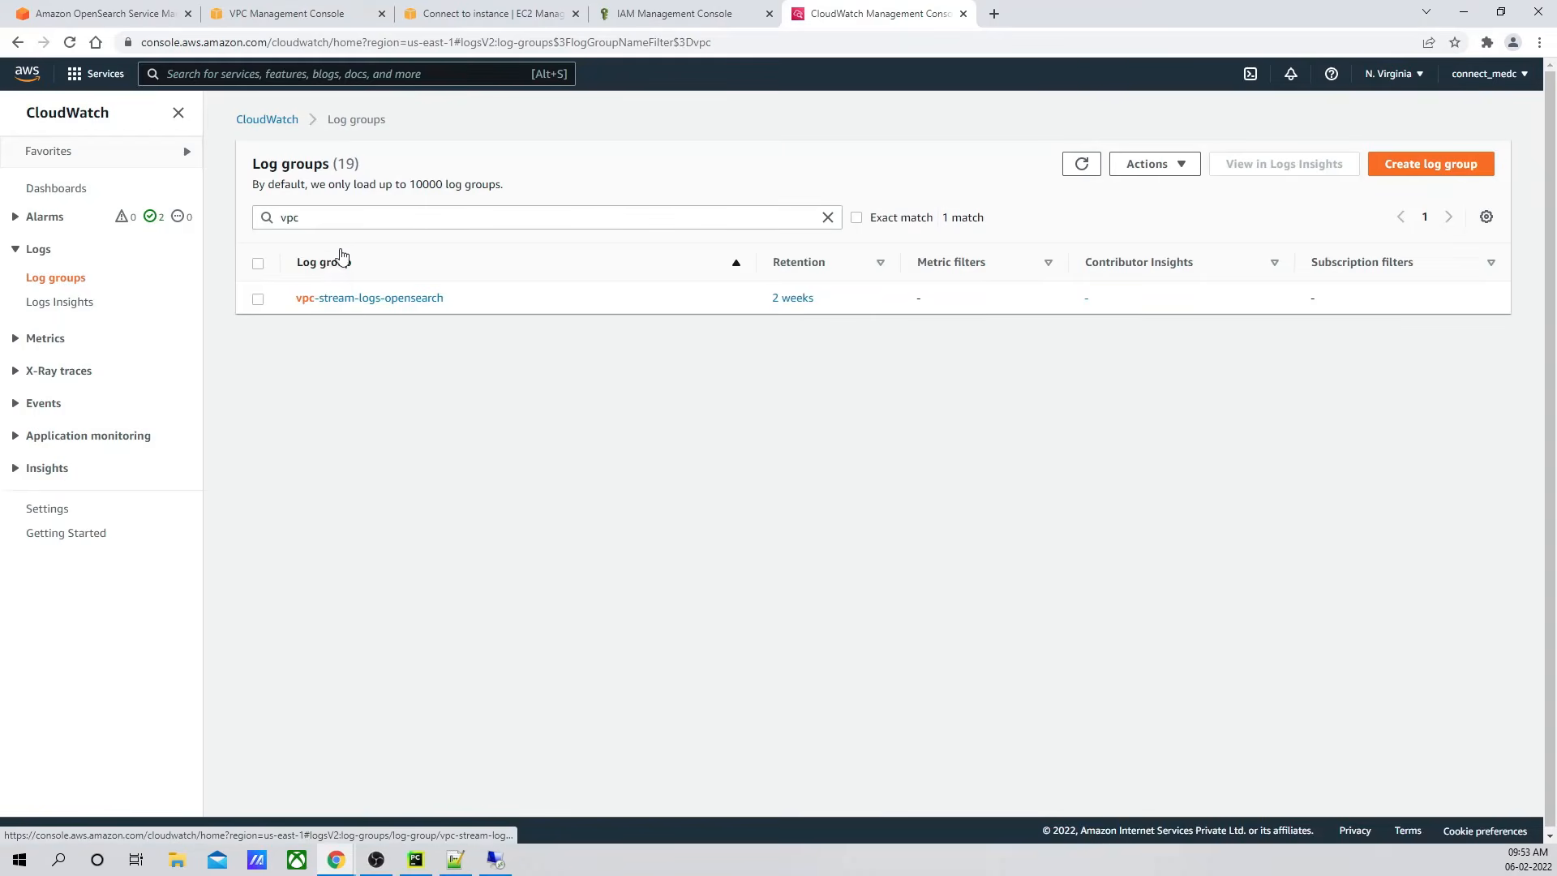
left_click(257, 299)
left_click(1176, 164)
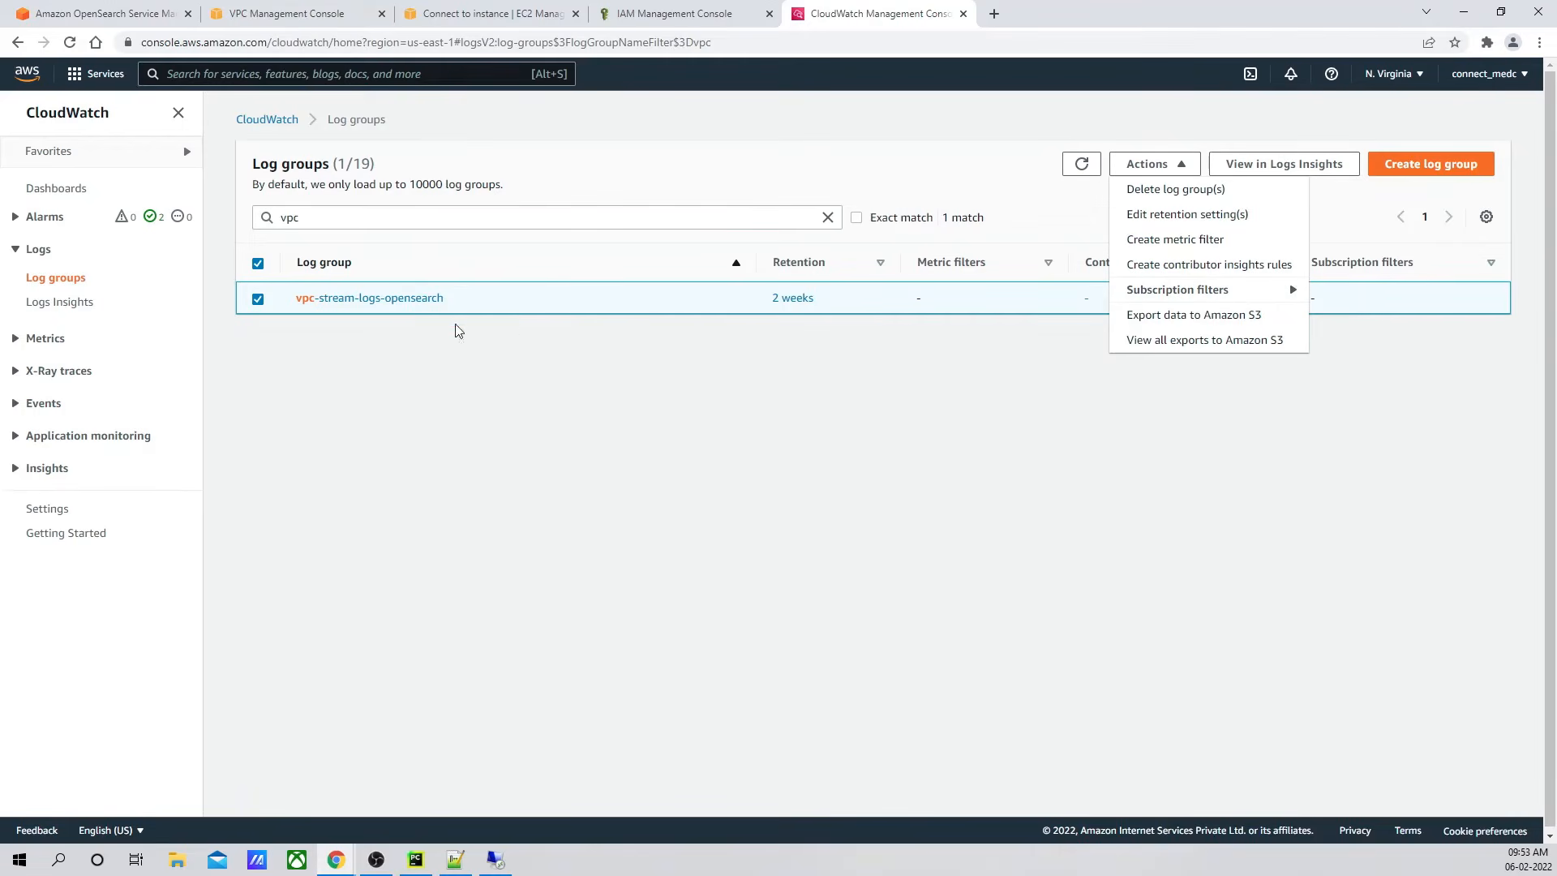
left_click(391, 299)
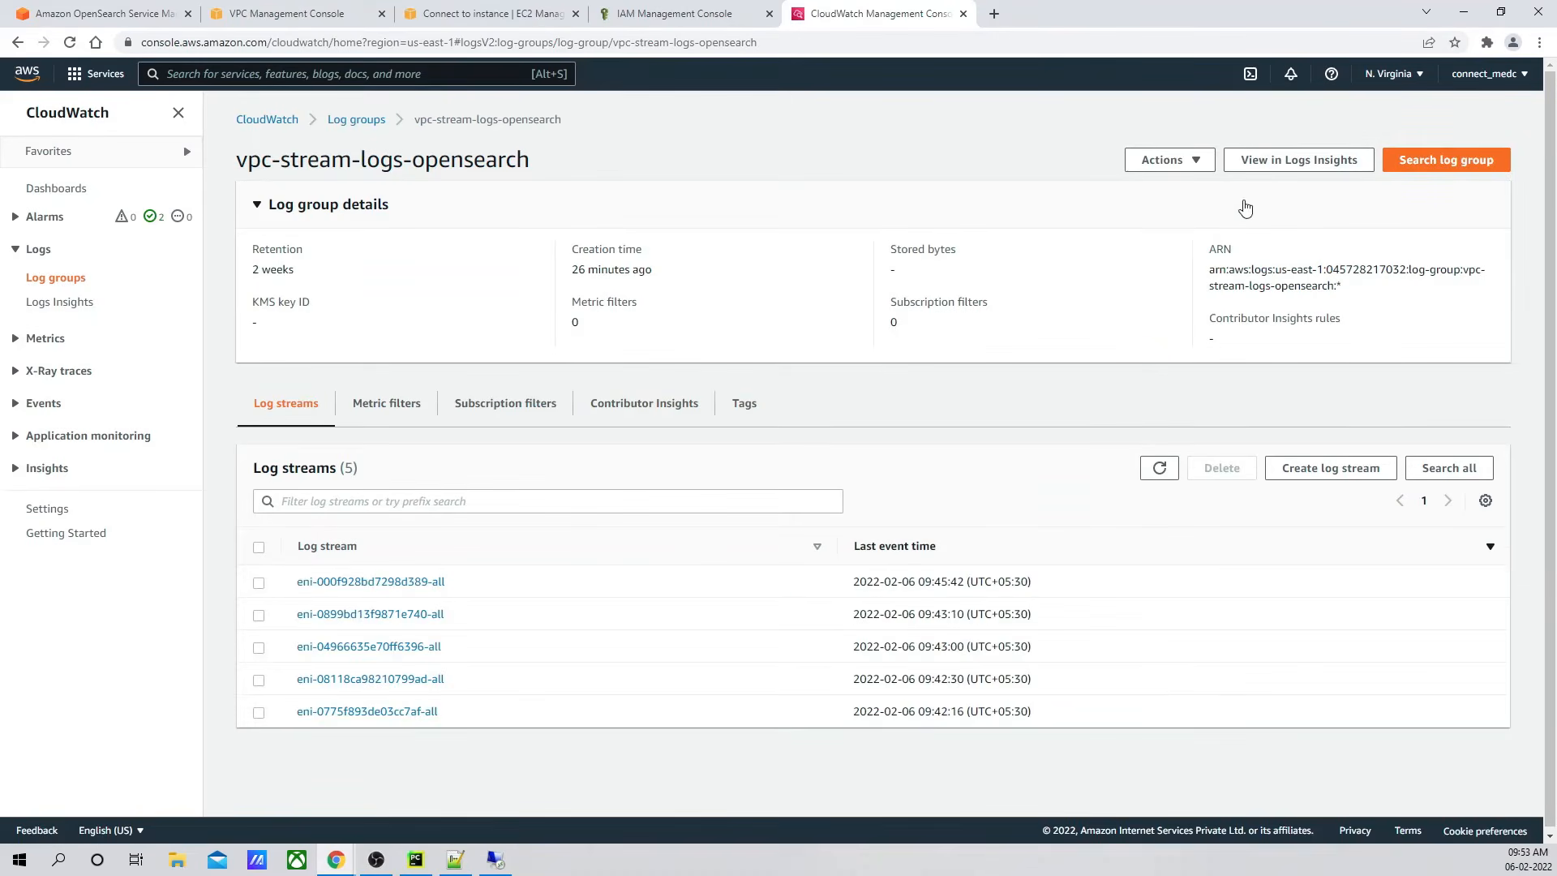
left_click(1168, 162)
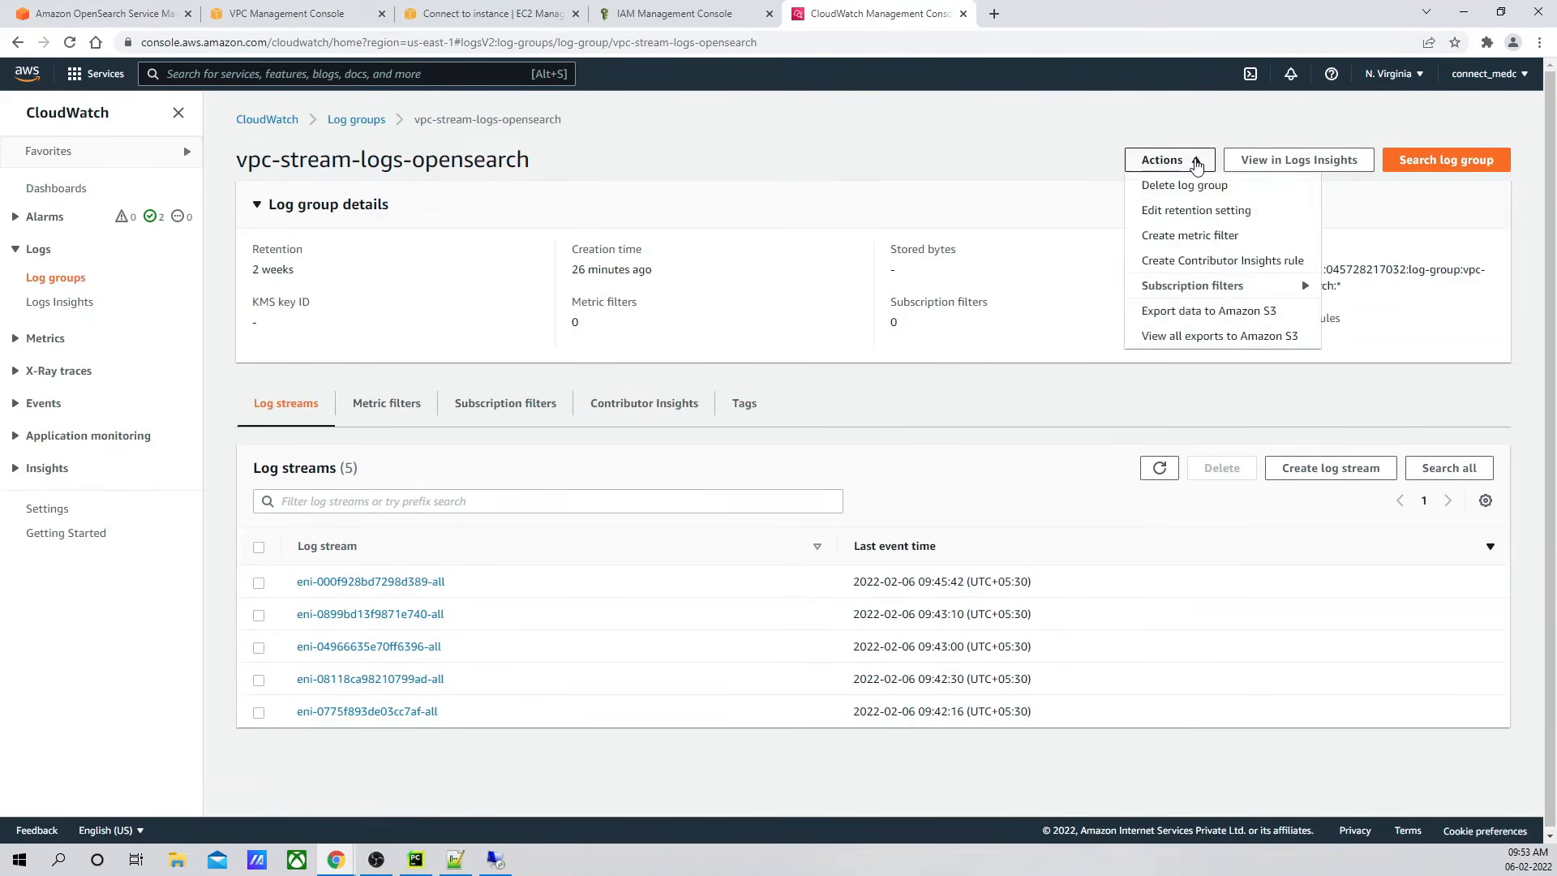
mouse_move(1205, 290)
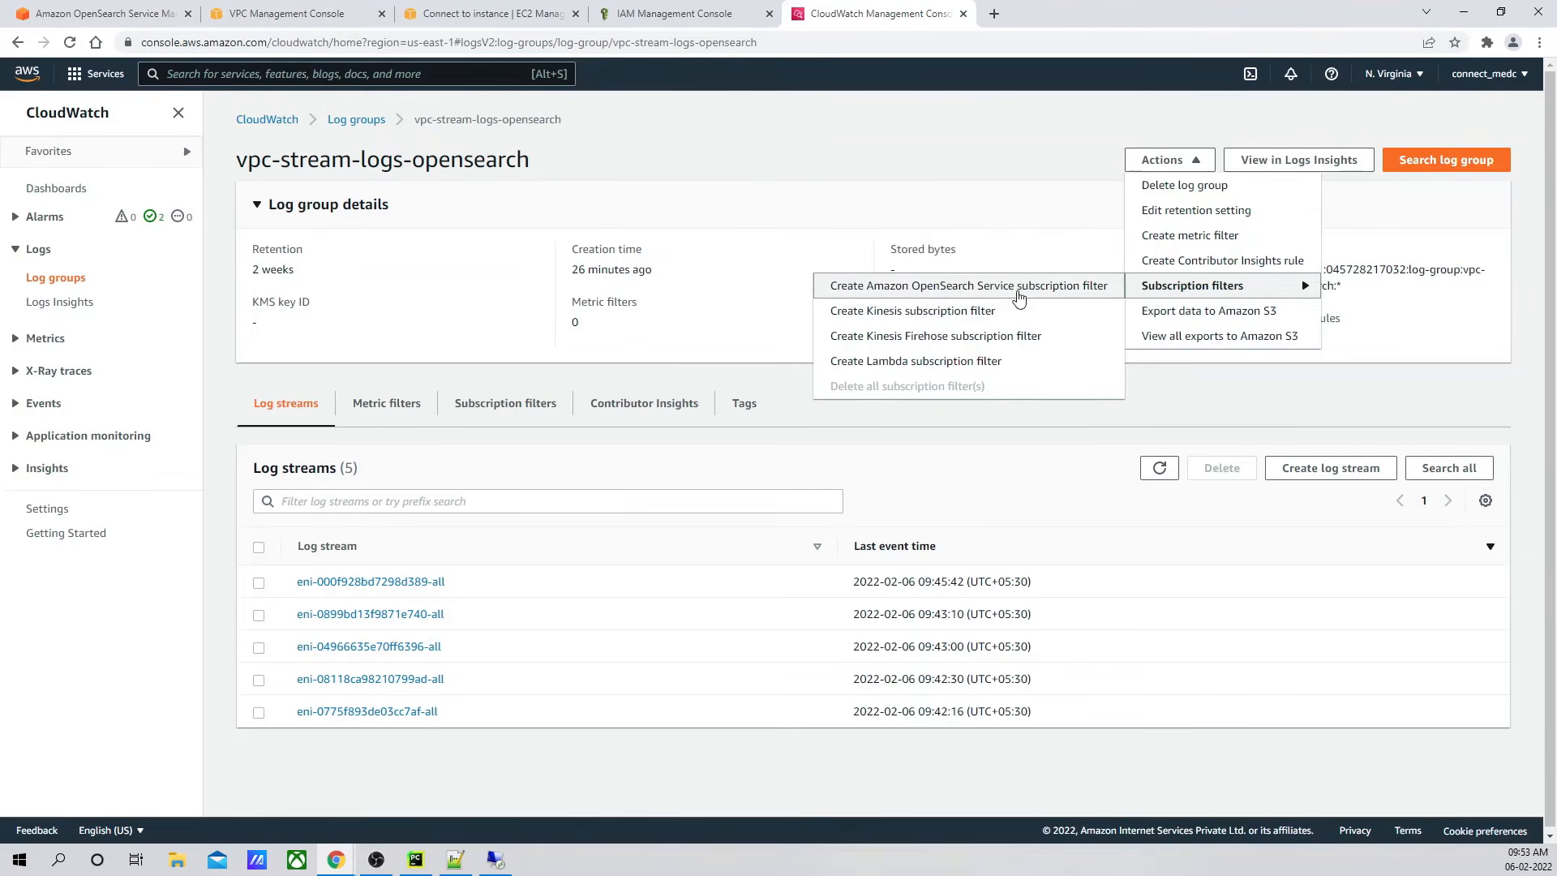
left_click(1017, 295)
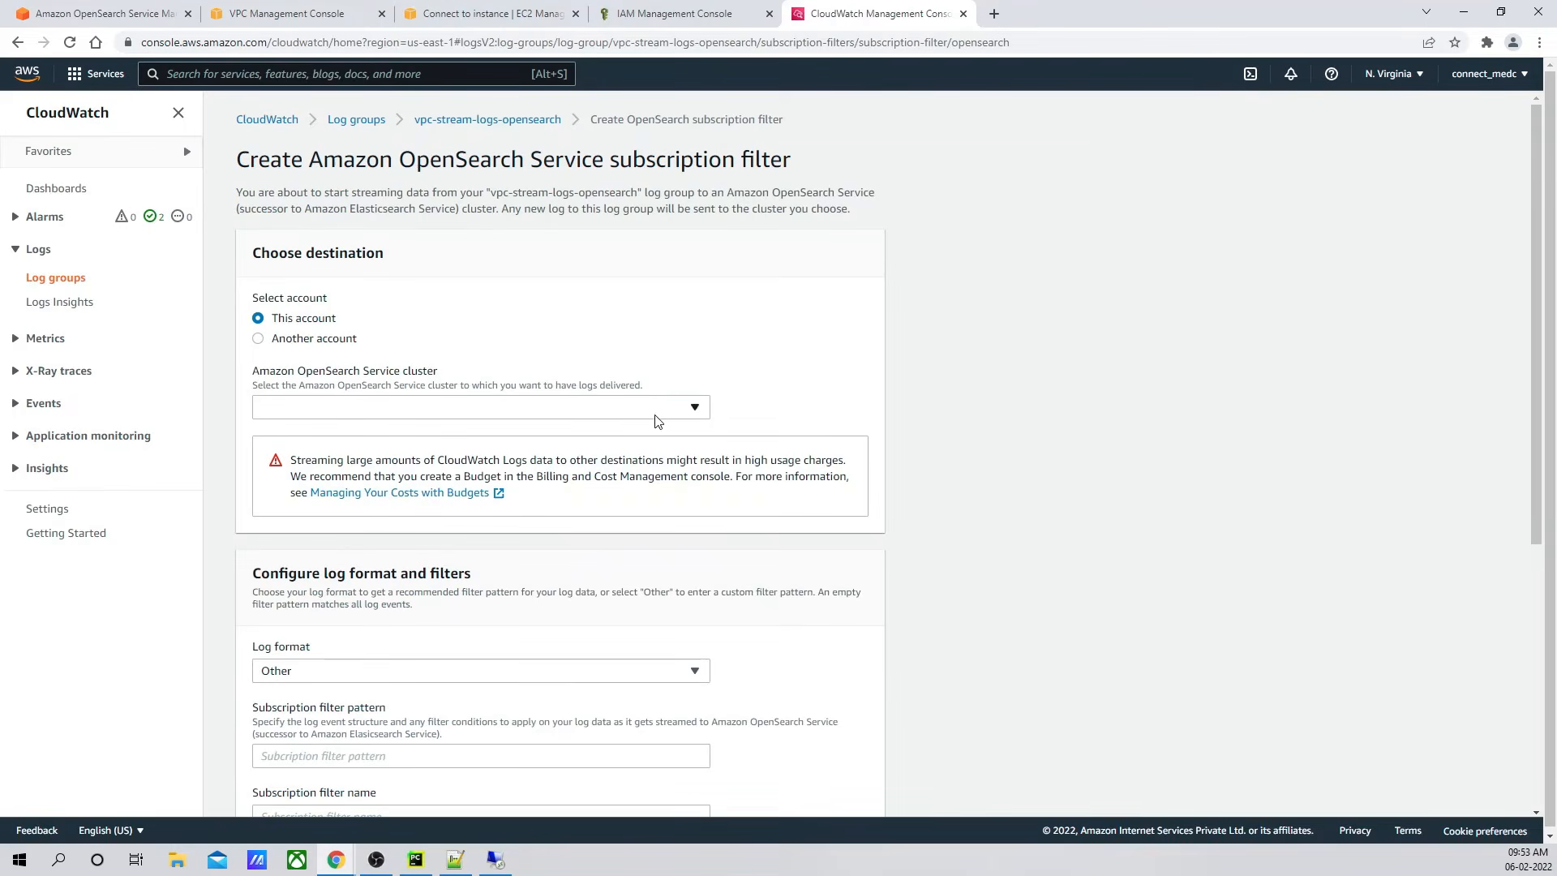
Step: Choose opensearch-first-cluster in this account as the destination cluster and refresh the available Lambda IAM execution roles
left_click(698, 412)
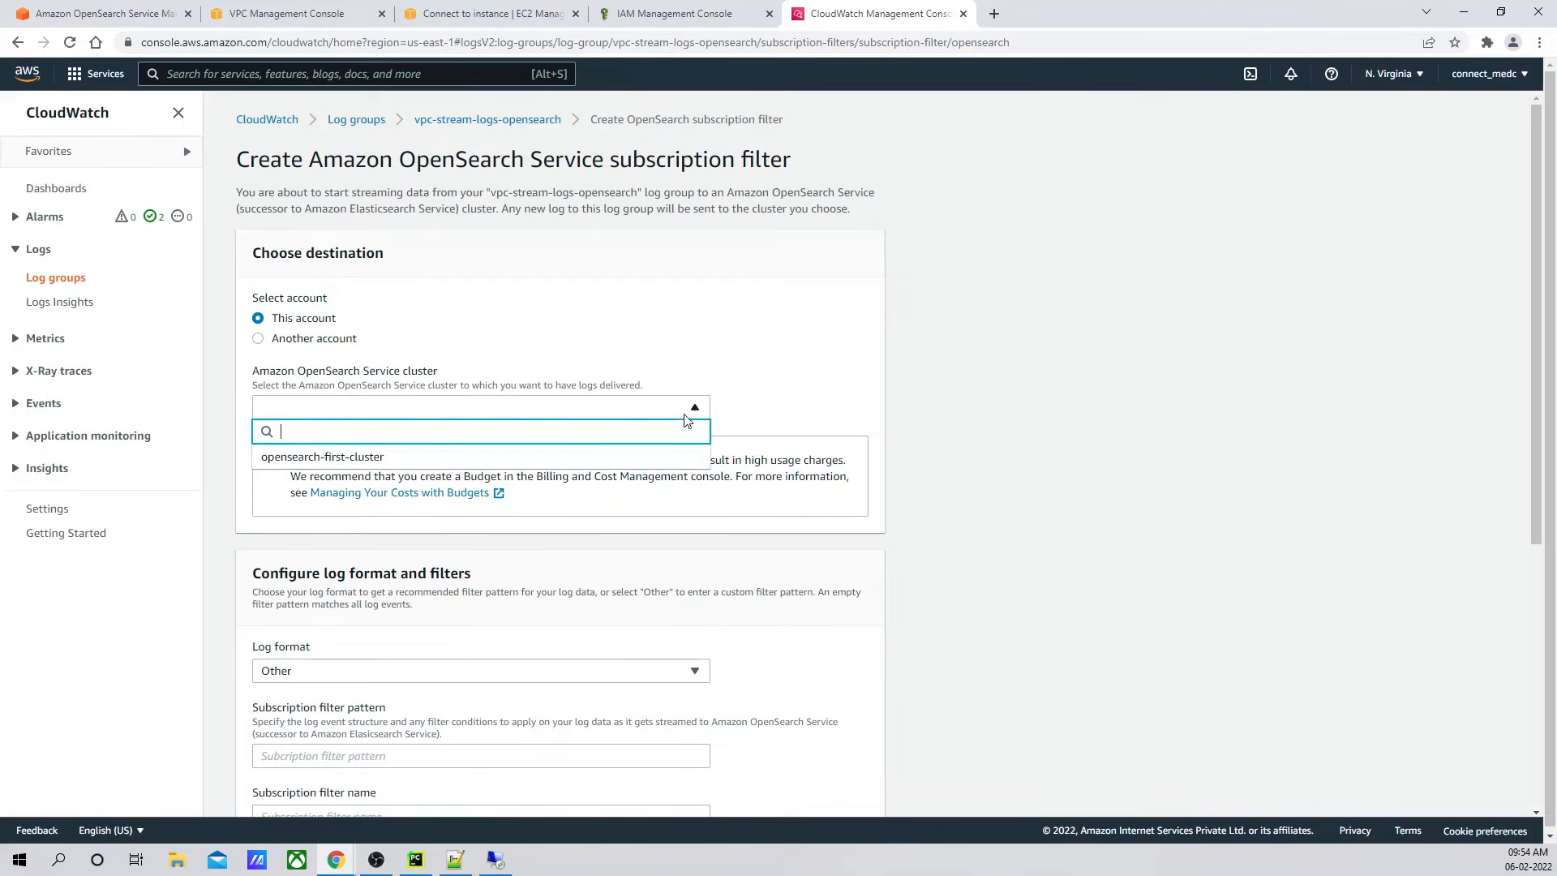
left_click(387, 456)
scroll(649, 503, "down", 3)
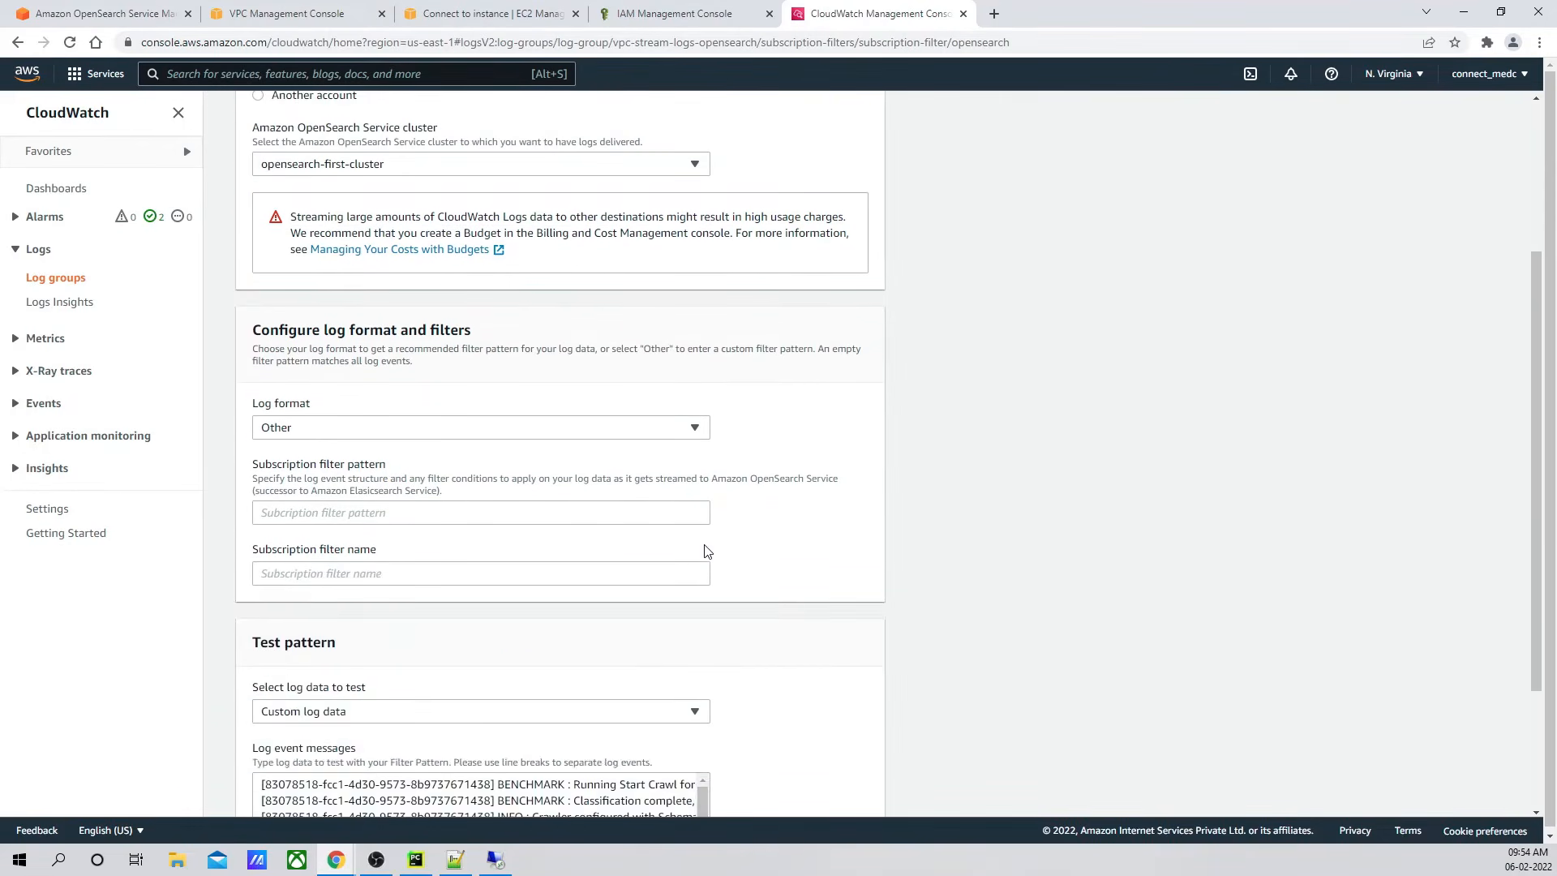
scroll(577, 475, "up", 3)
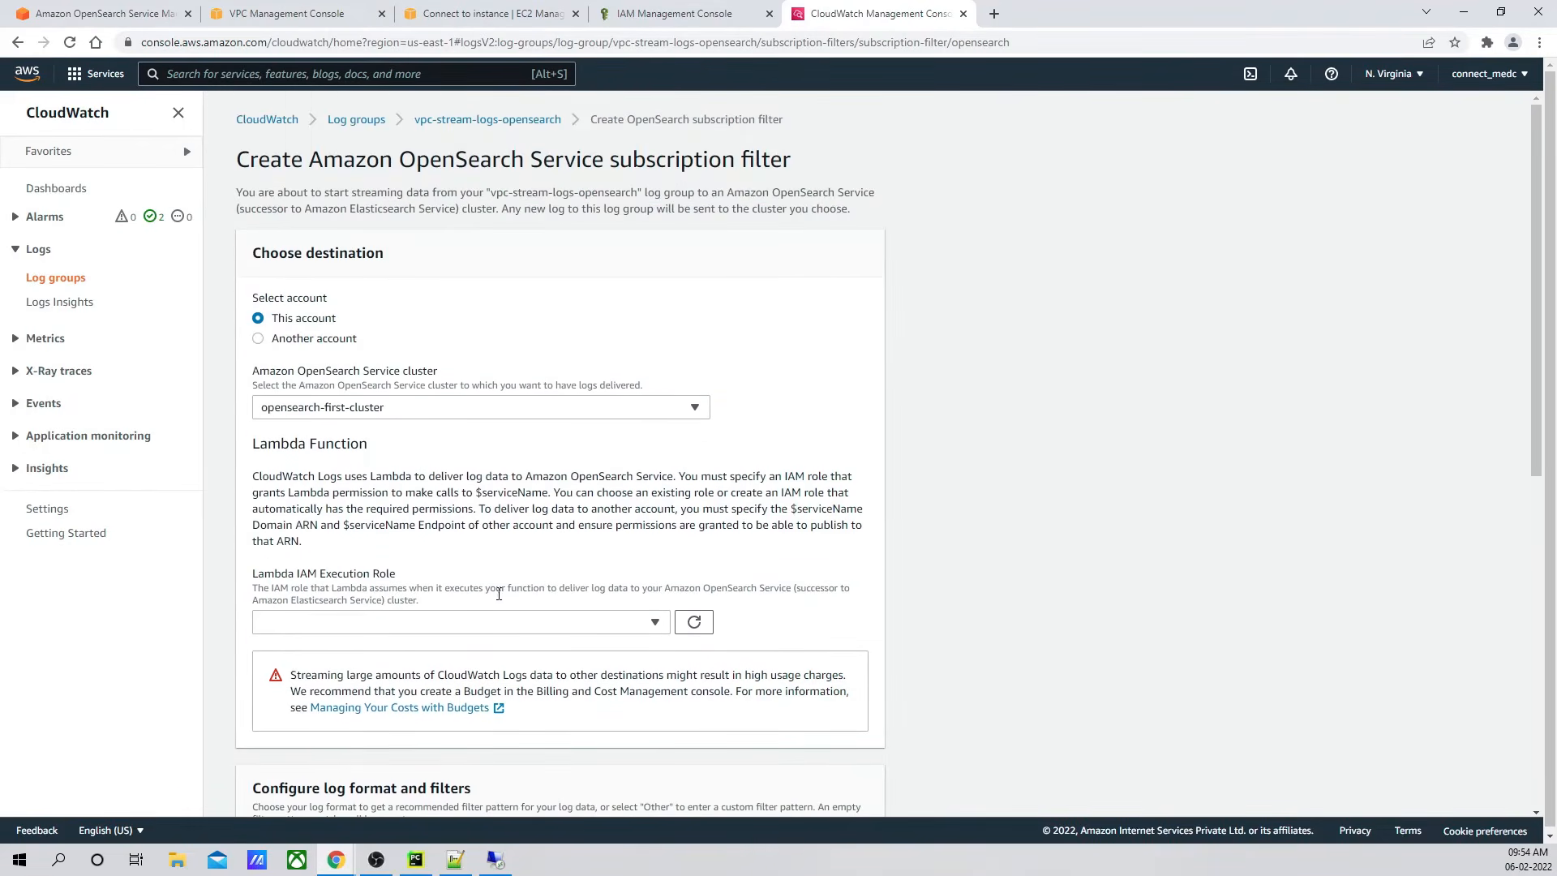
scroll(580, 583, "down", 2)
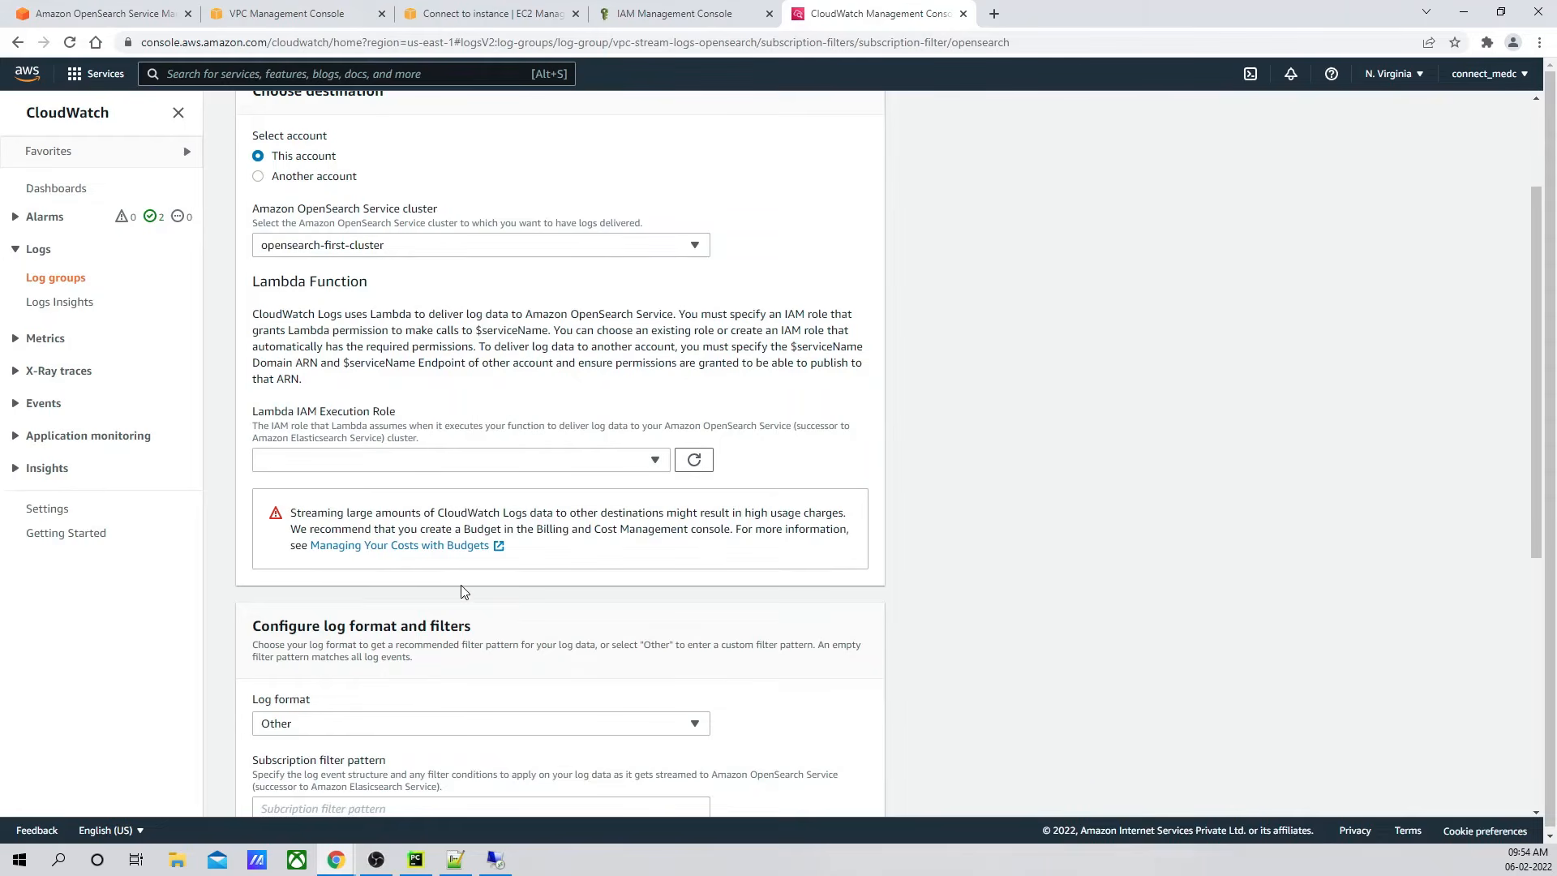
scroll(651, 462, "up", 2)
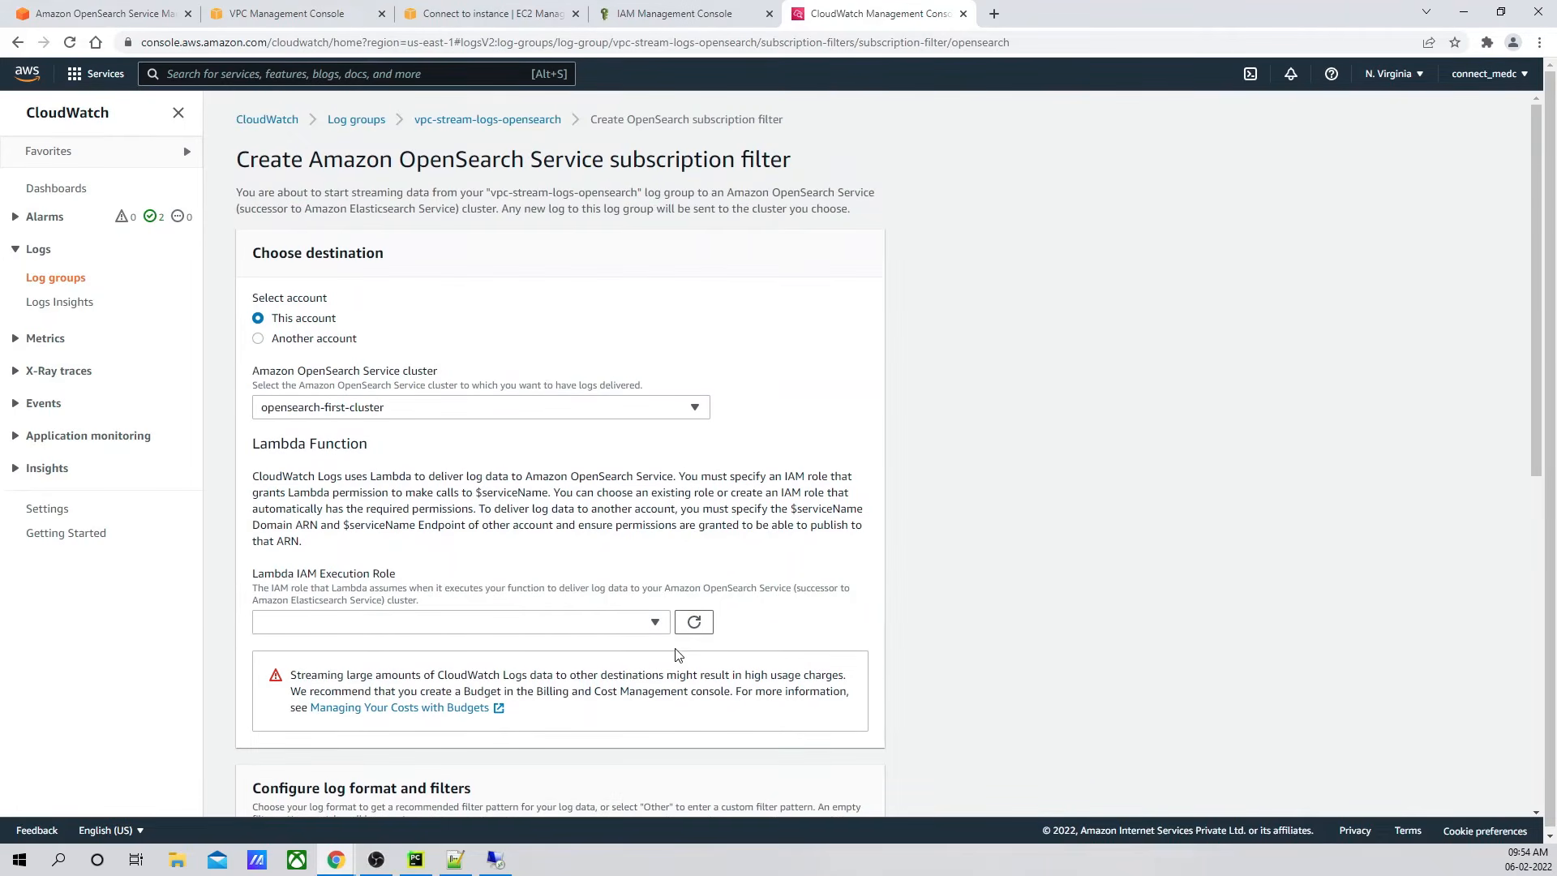
left_click(695, 625)
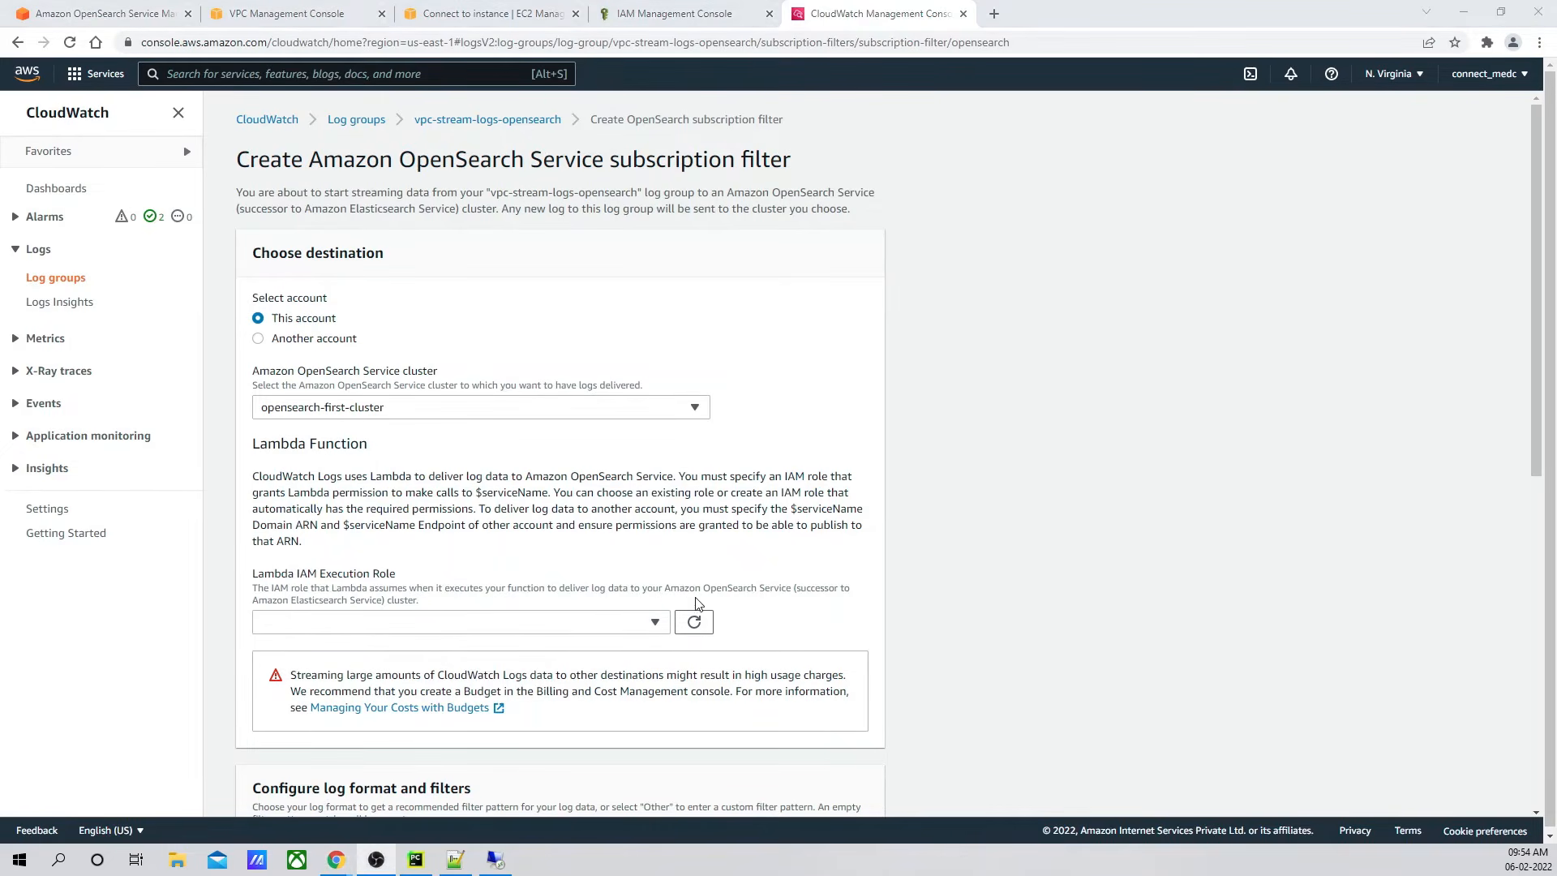
Step: In the IAM console, start a new role with AWS service as the trusted entity and Lambda as its use case
left_click(647, 25)
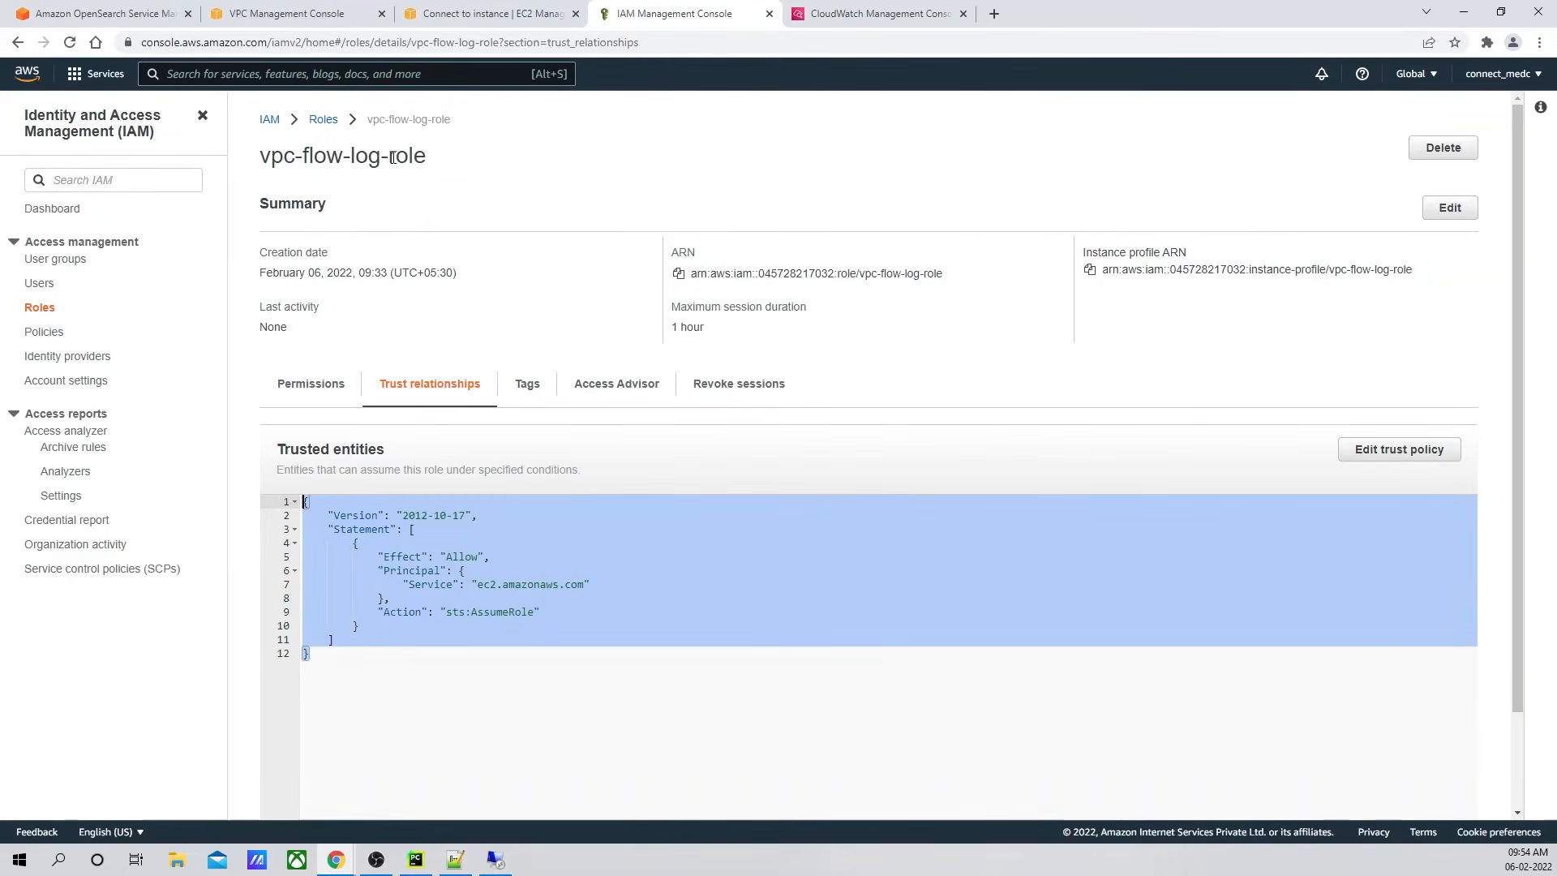
left_click_drag(260, 157, 454, 165)
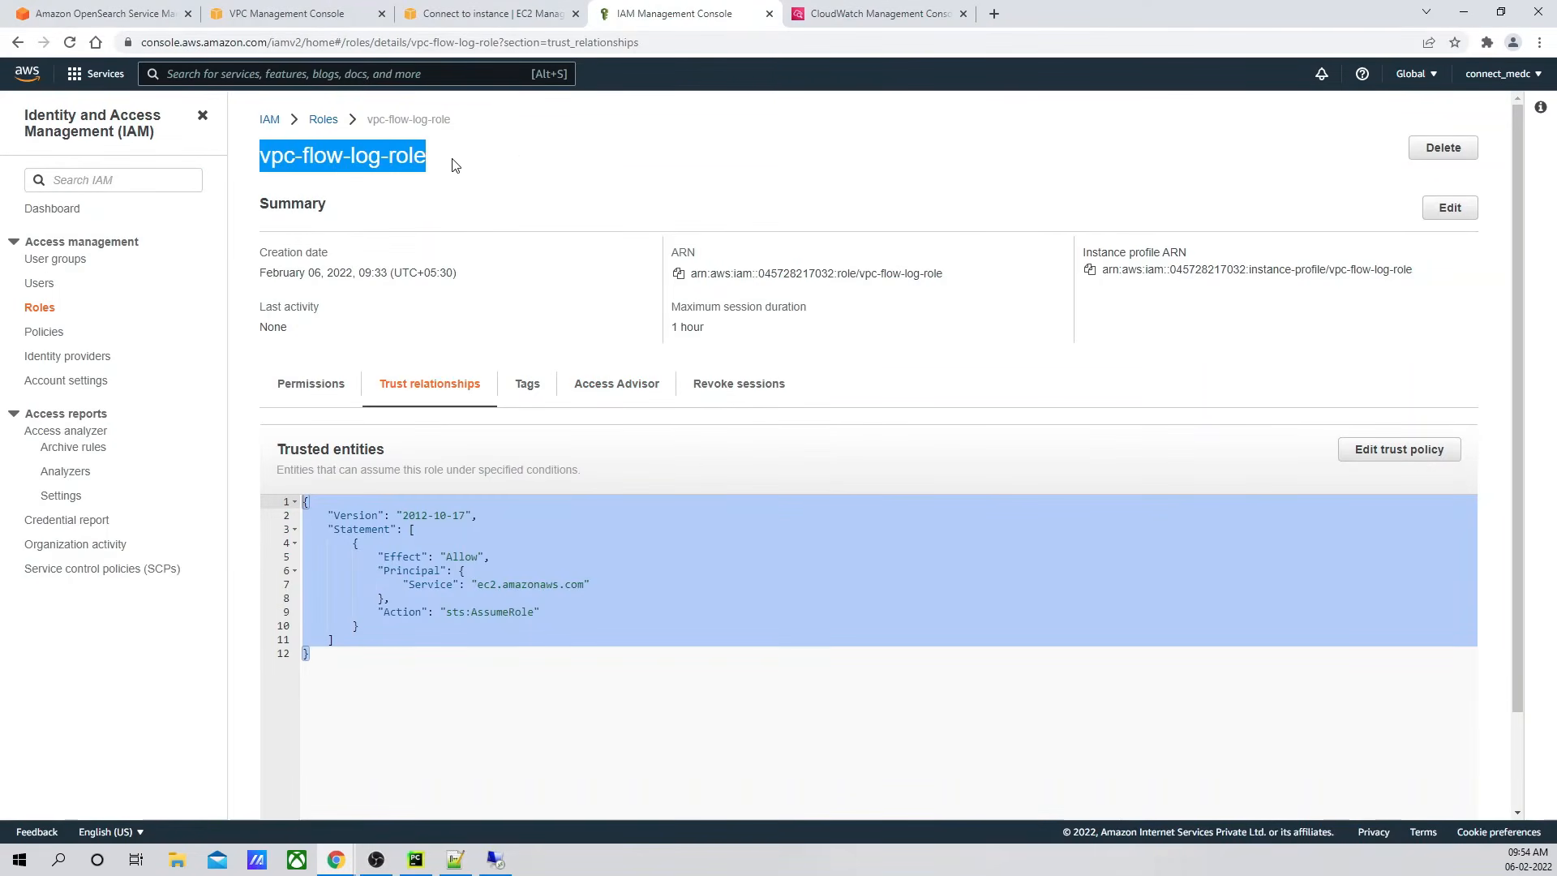
left_click(323, 119)
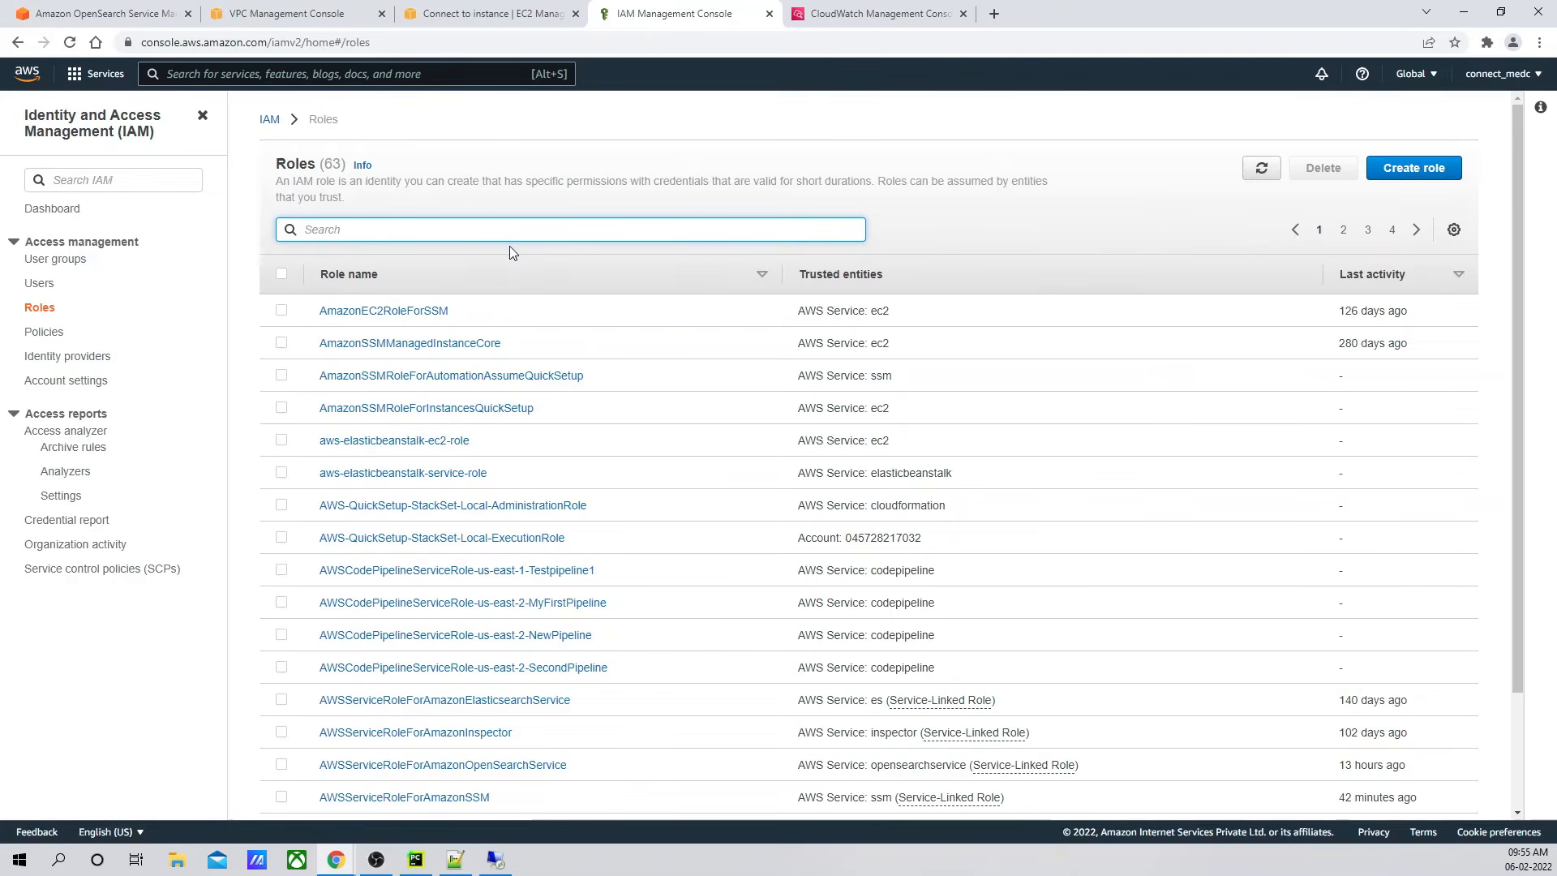
left_click(1397, 170)
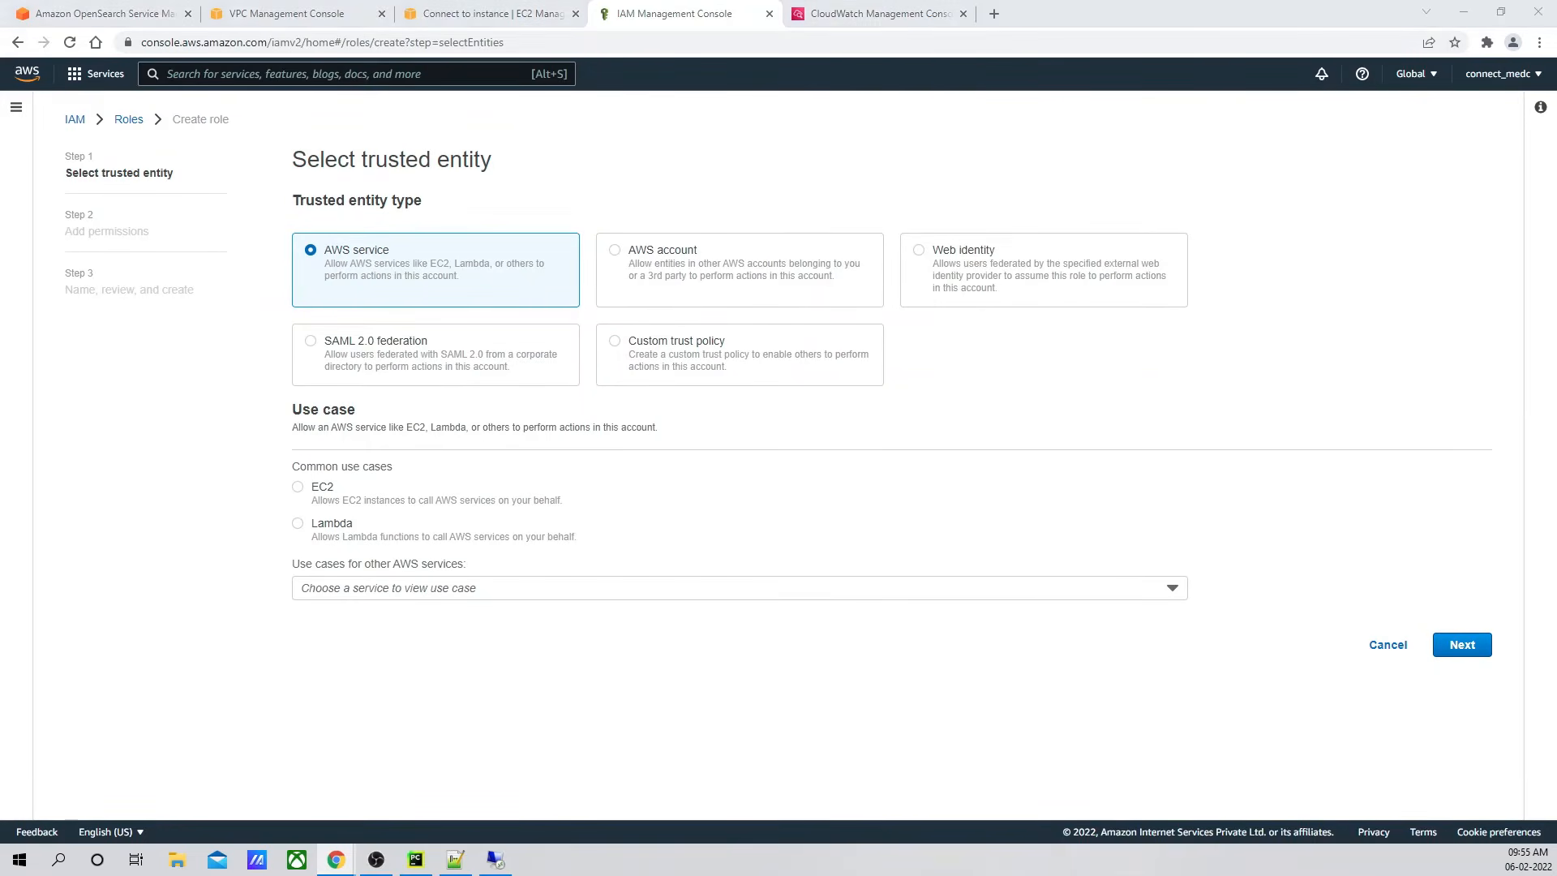
key("super+d")
key("super+d")
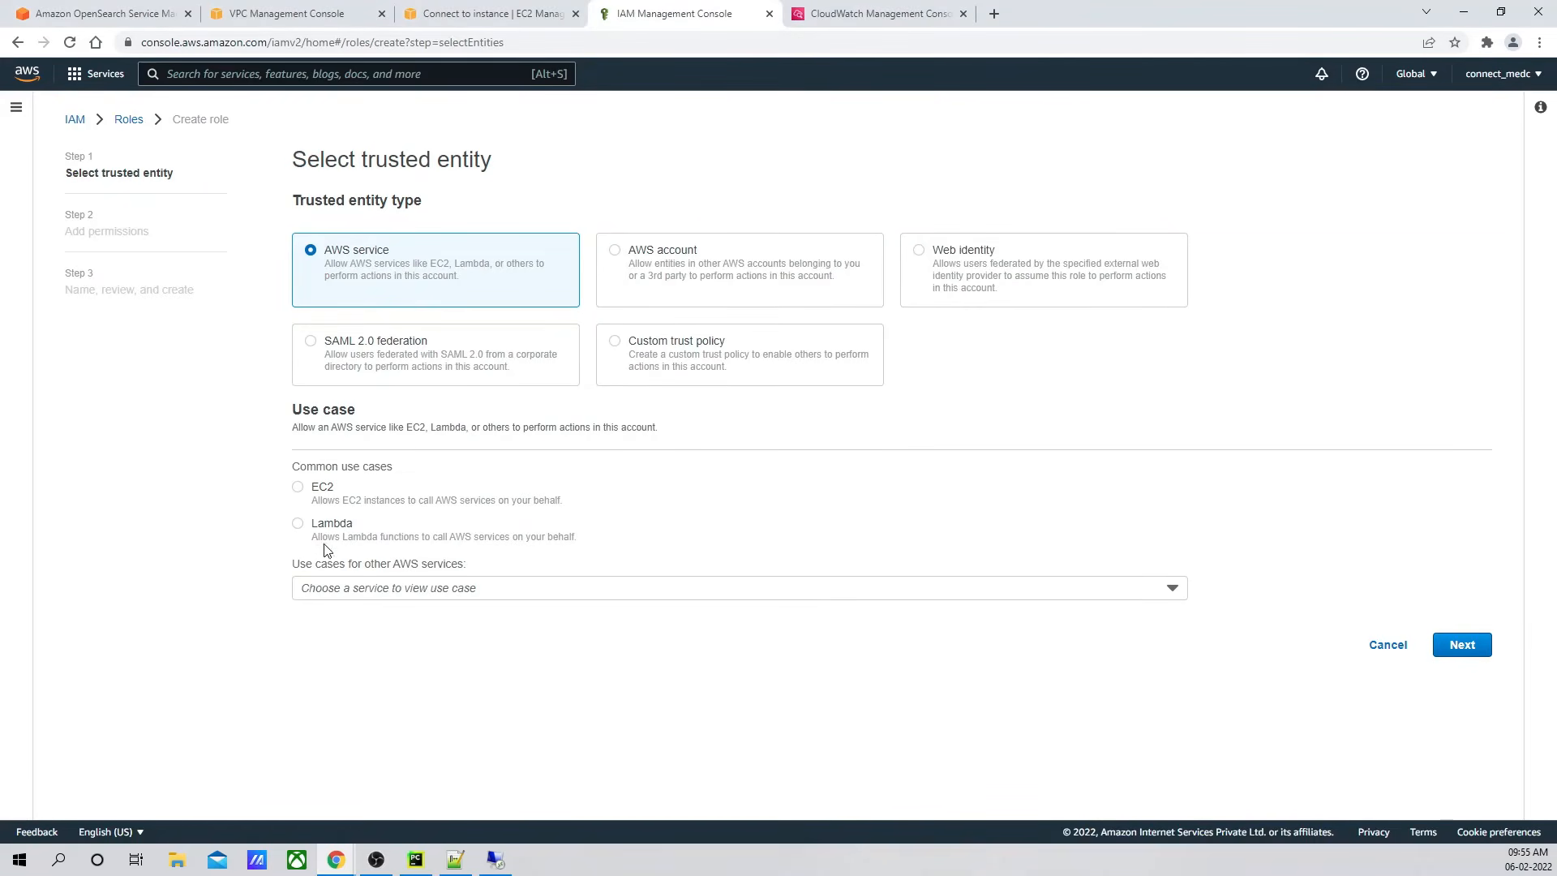
left_click(298, 524)
left_click(1452, 654)
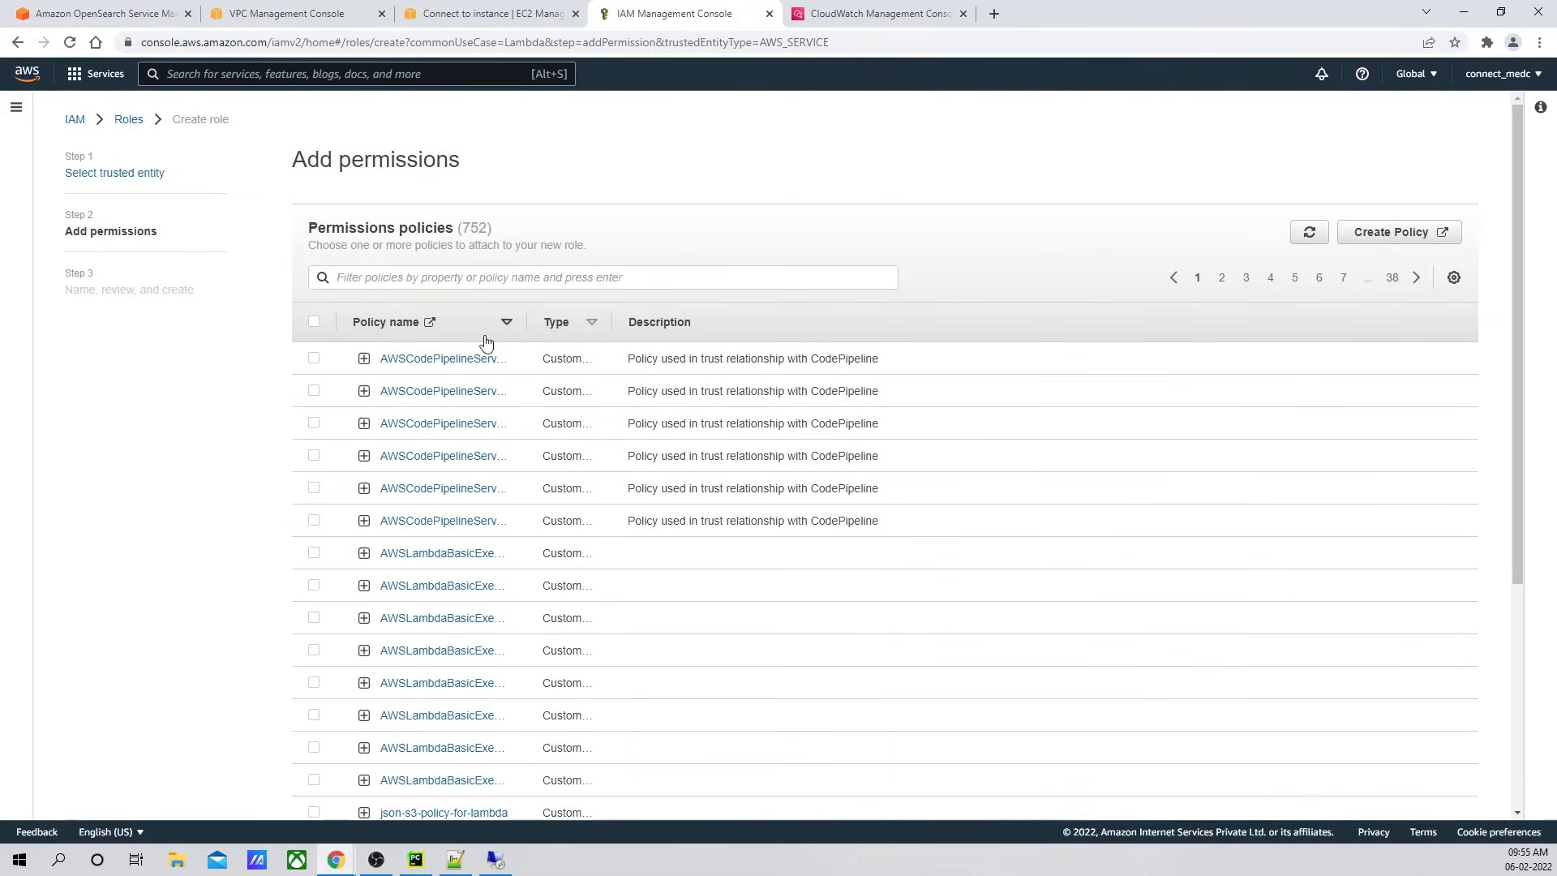
Step: Filter the permissions policies by amazonopensearch and select AmazonOpenSearchServiceFullAccess for the new role
left_click(429, 276)
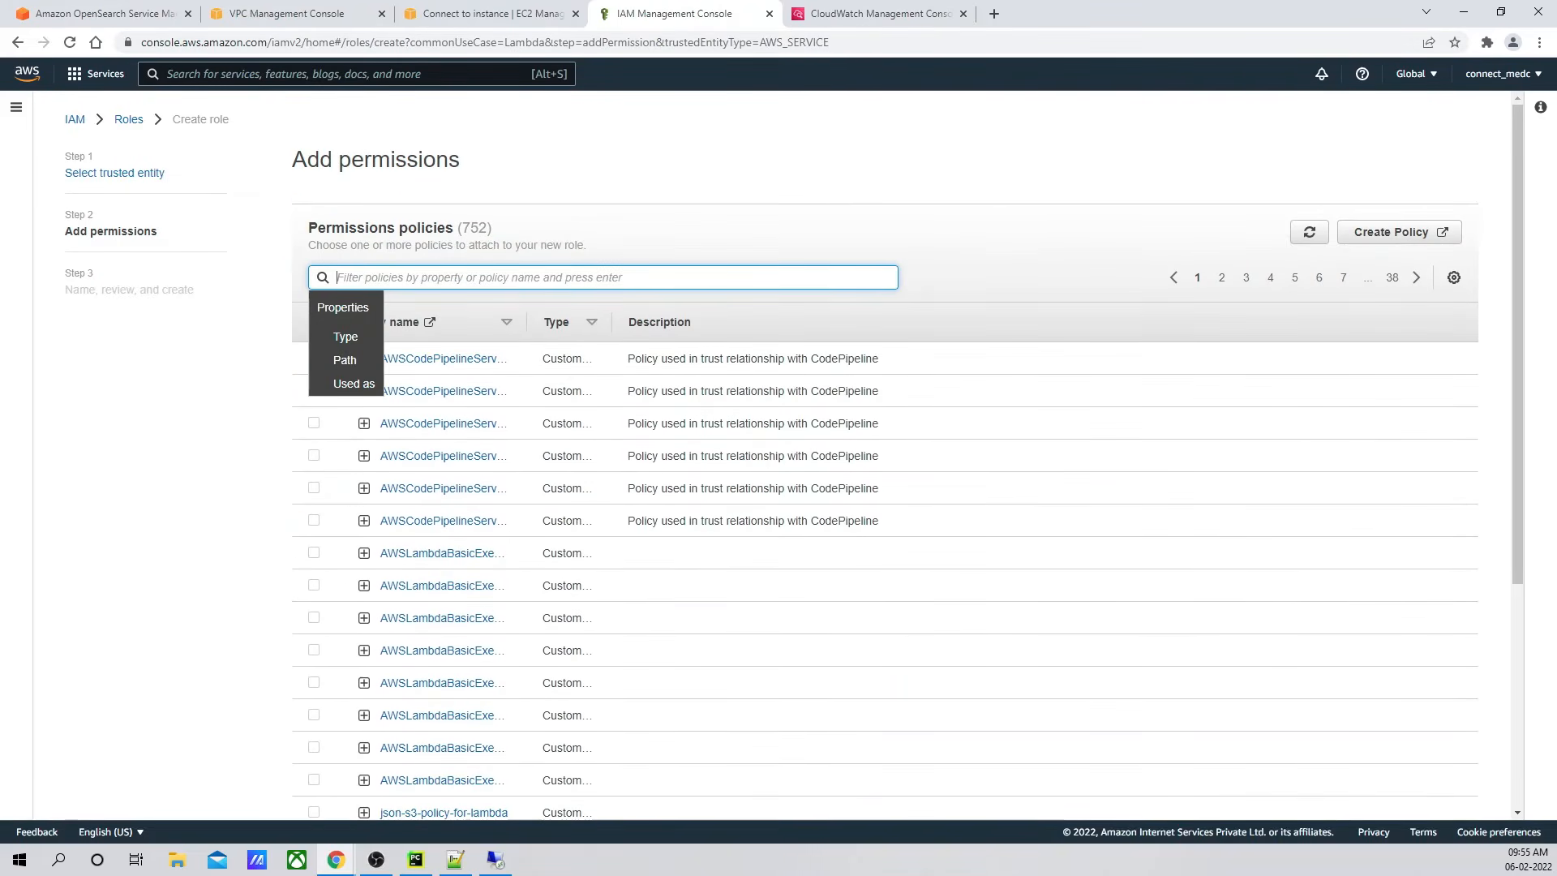
key("alt+Tab")
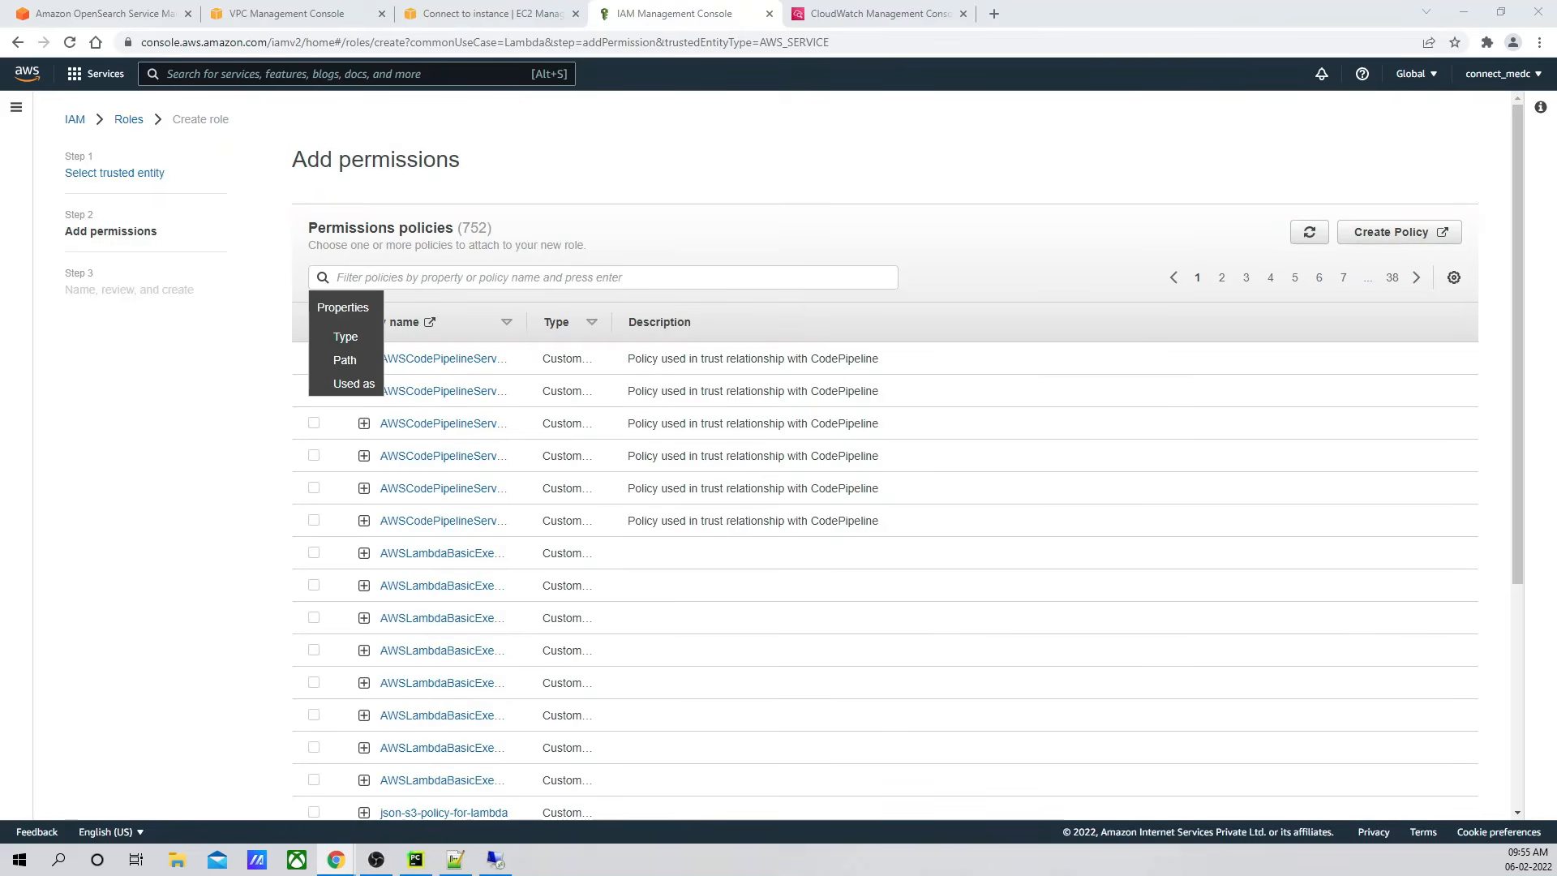
left_click(443, 279)
type("amazon")
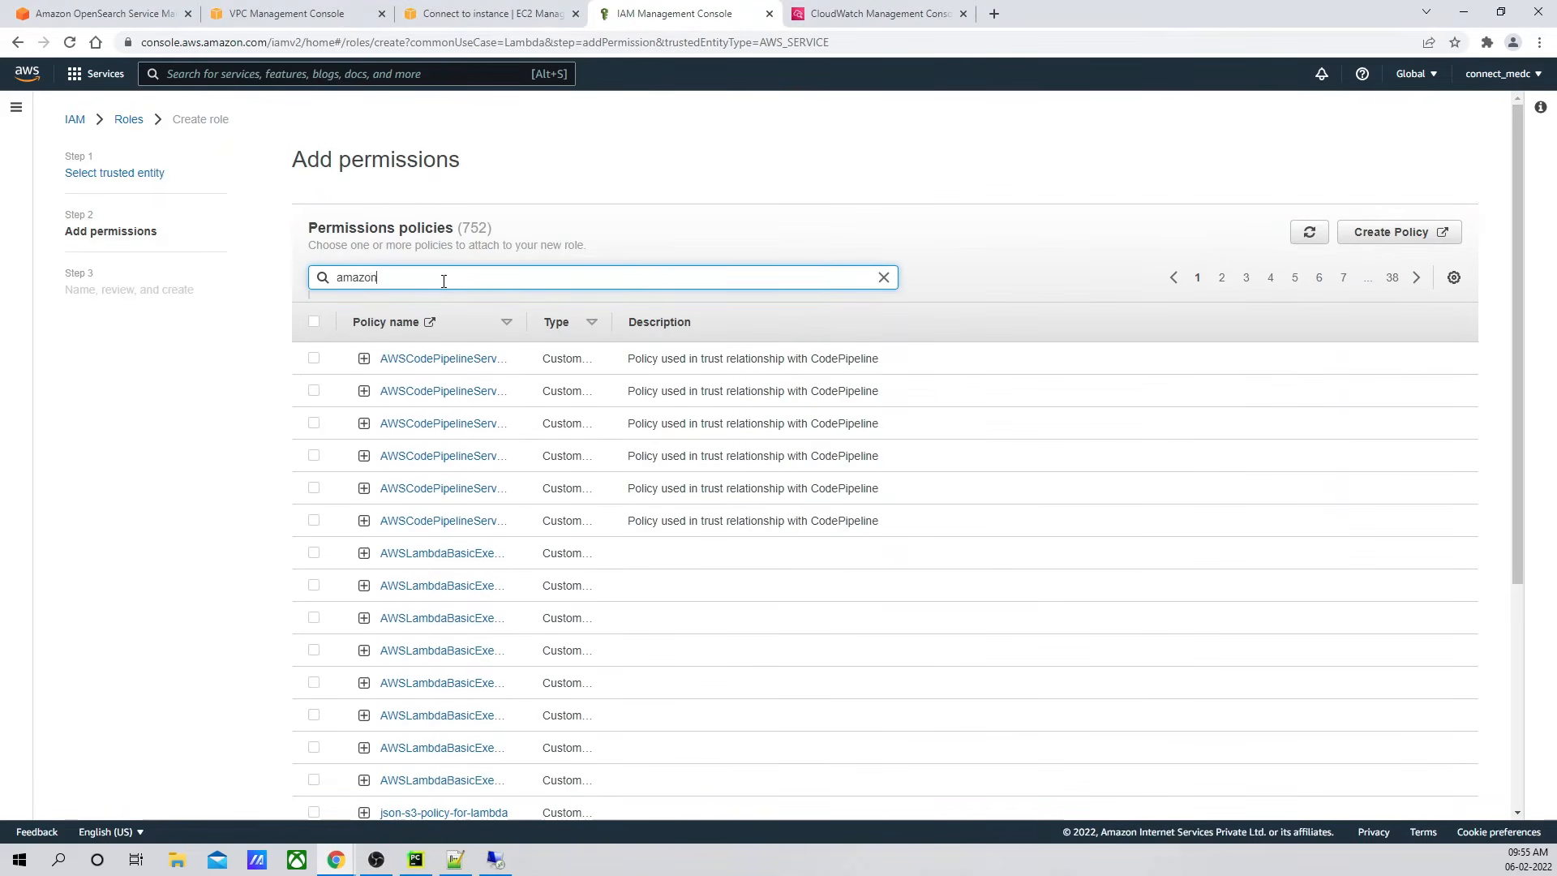
type("opensearch")
key("Return")
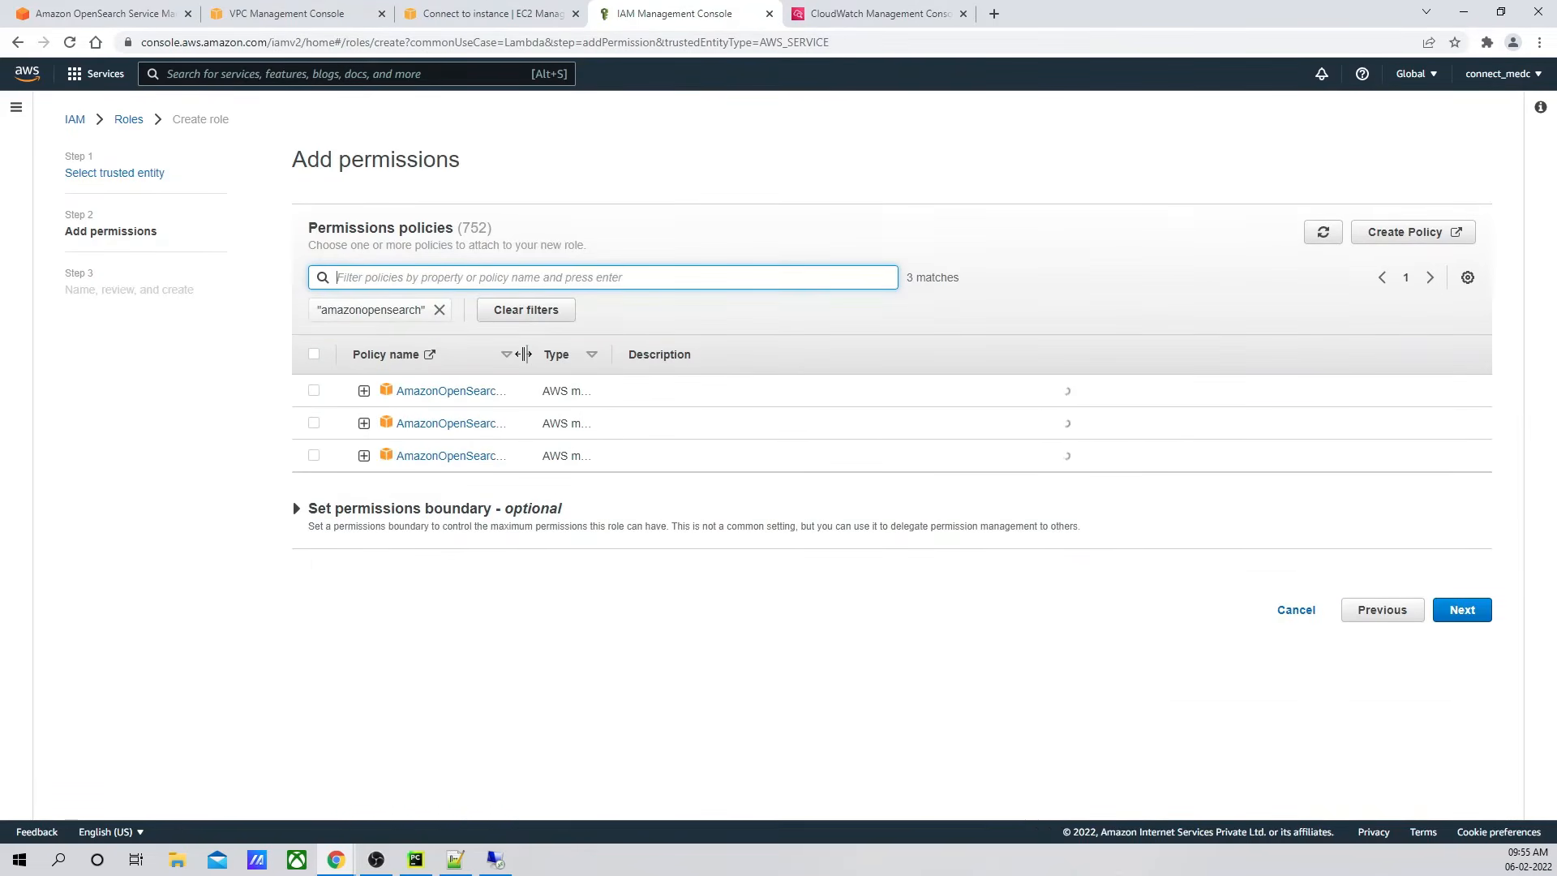
left_click_drag(623, 360, 688, 367)
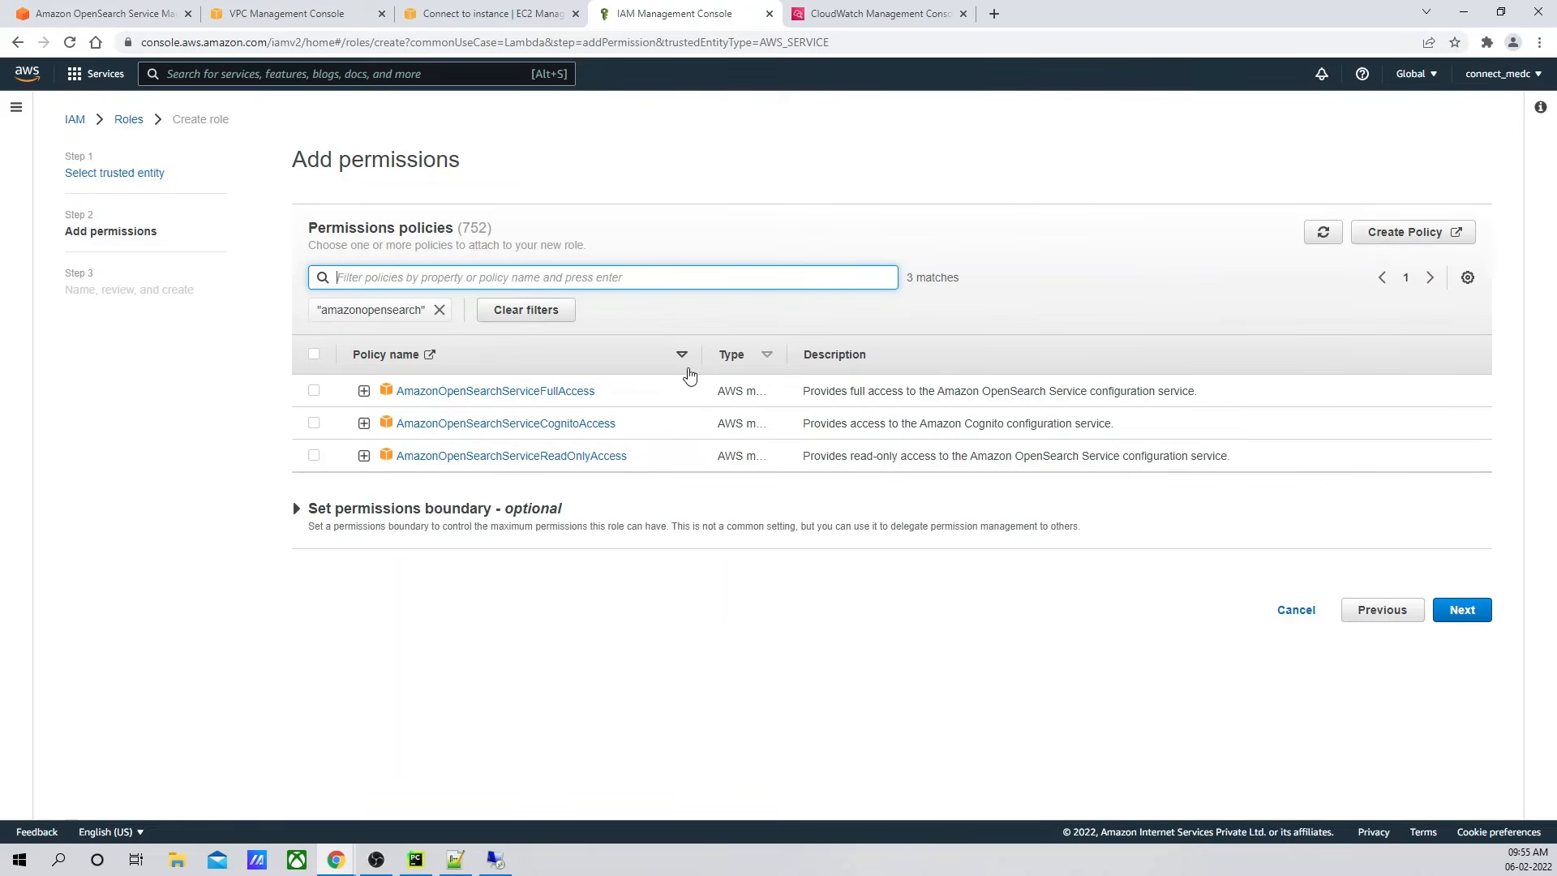
left_click(315, 393)
left_click(398, 279)
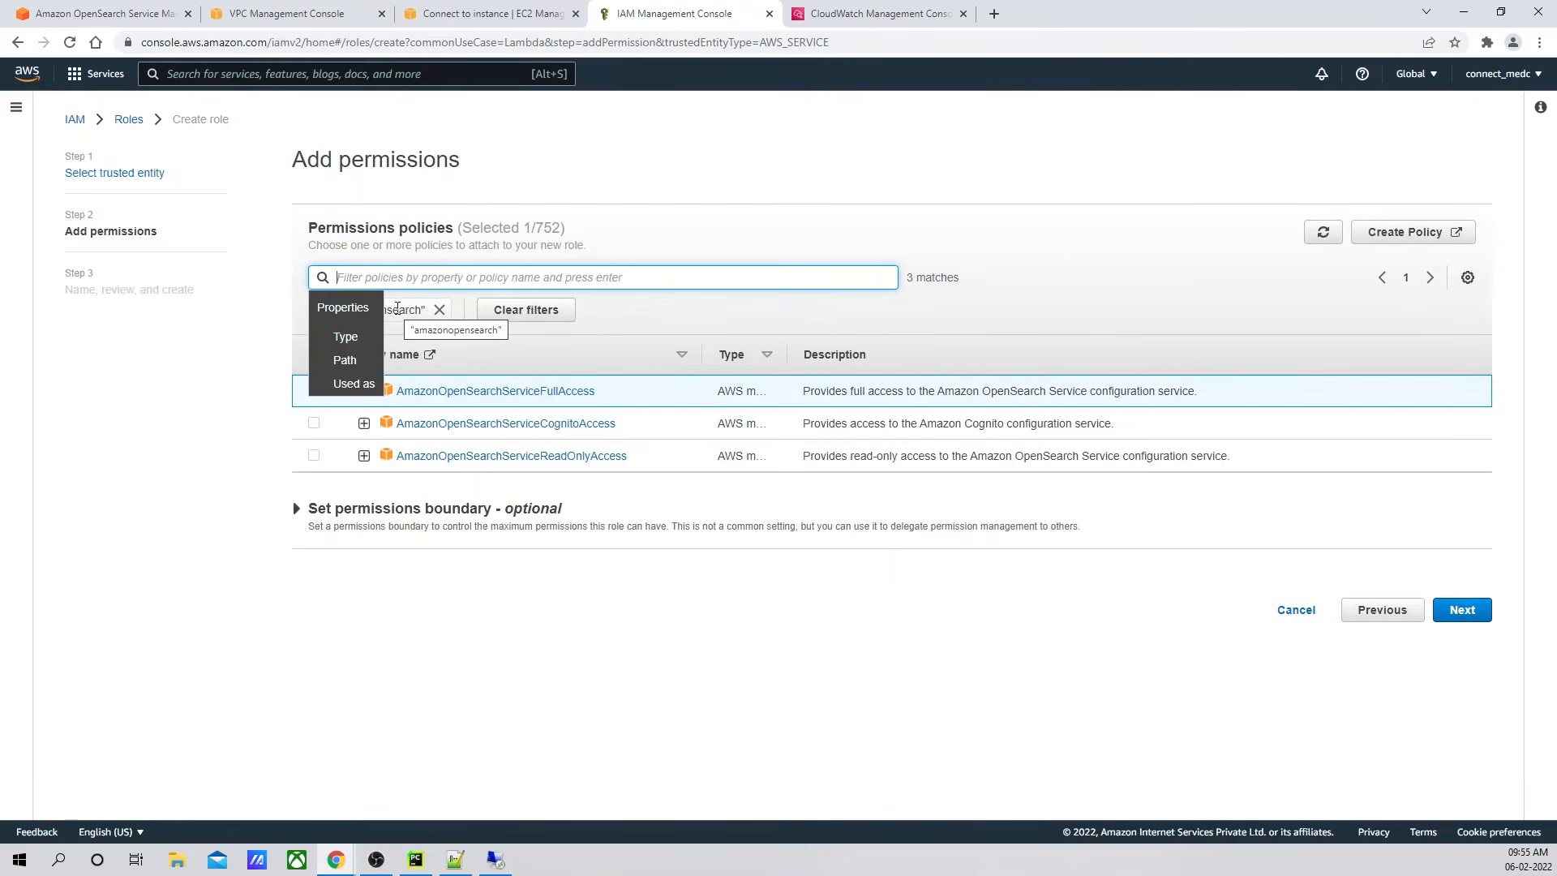
type("aws")
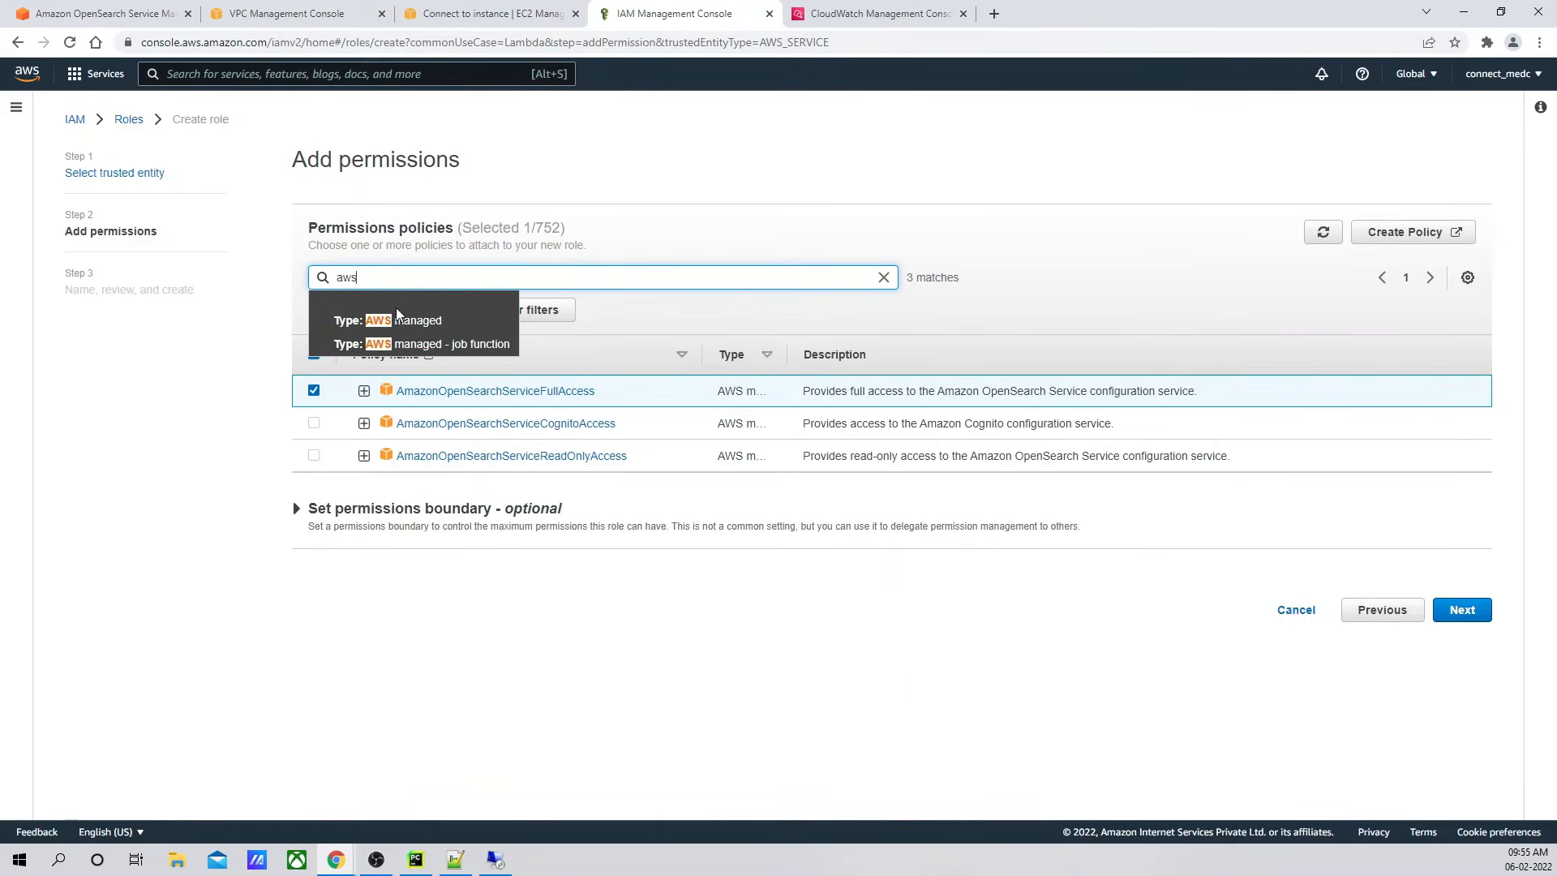
type("lambda")
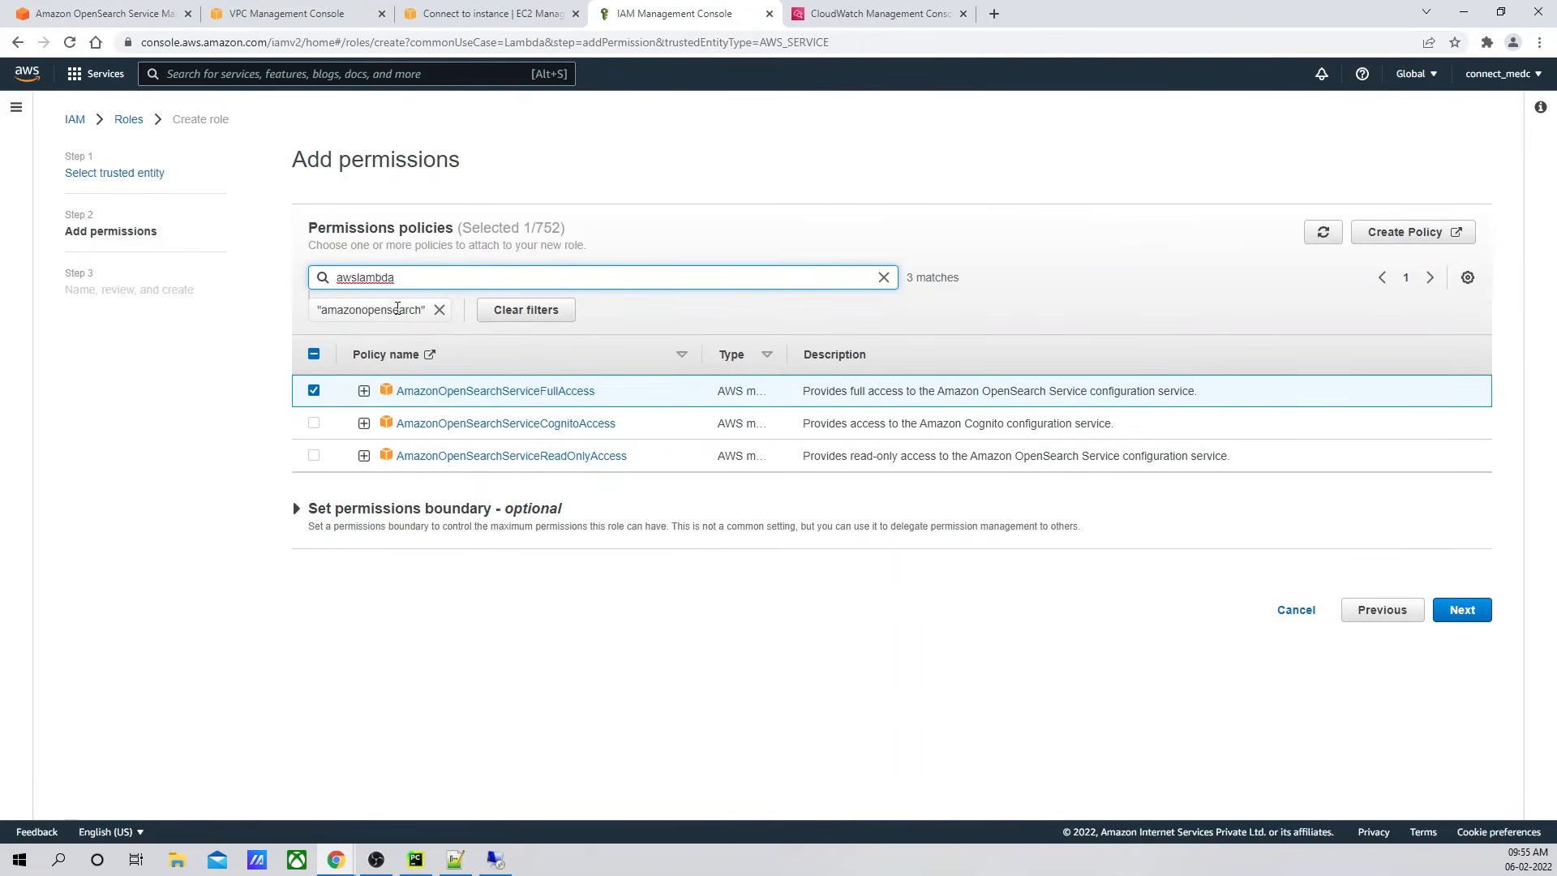
type("vpc")
key("Return")
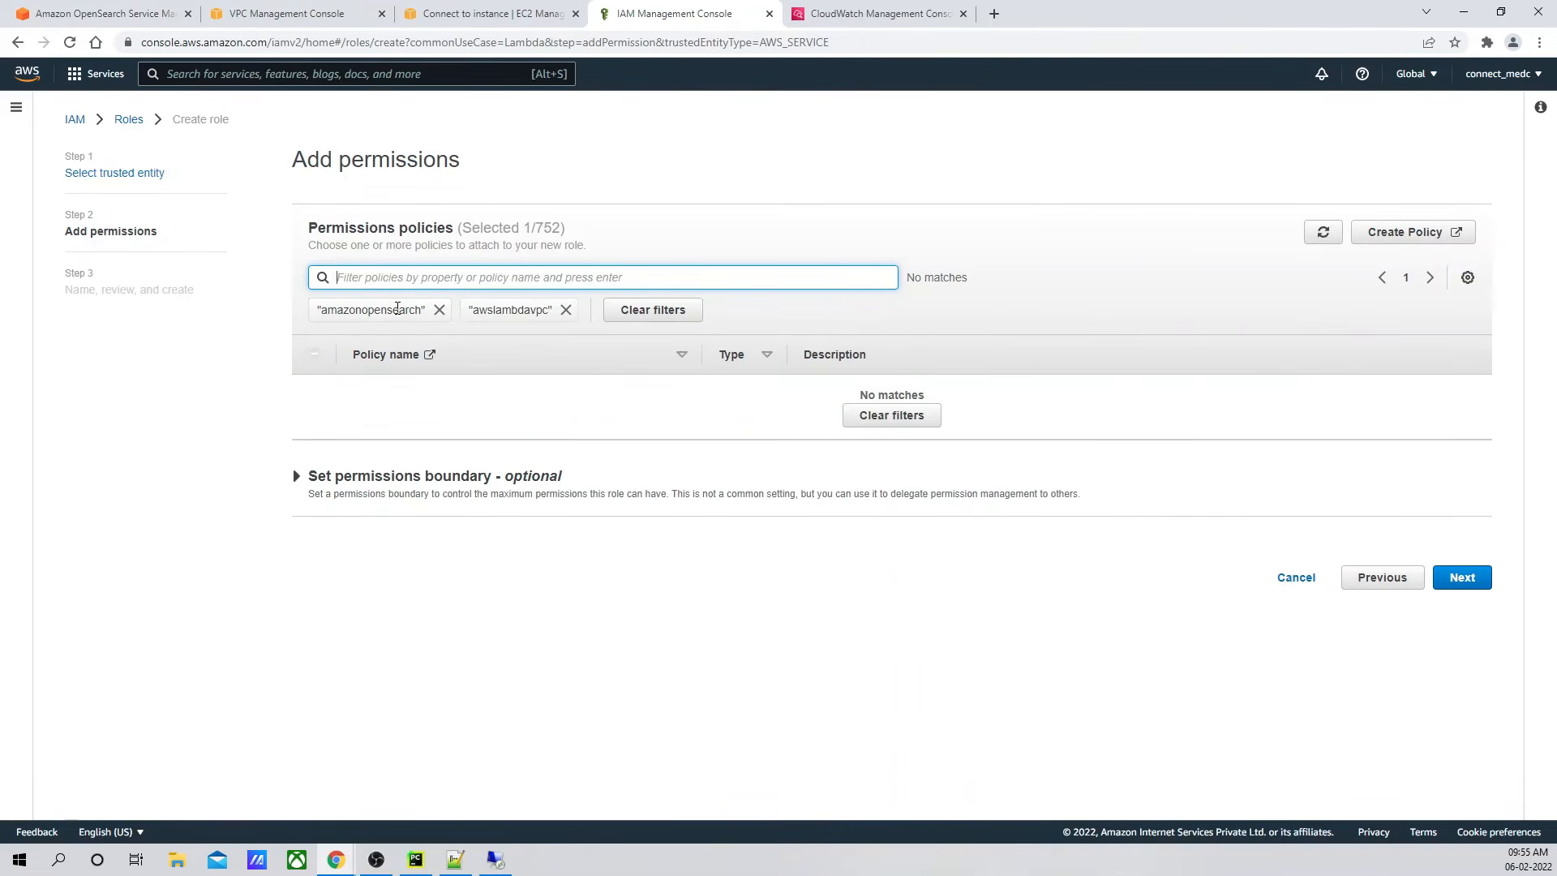
left_click(567, 309)
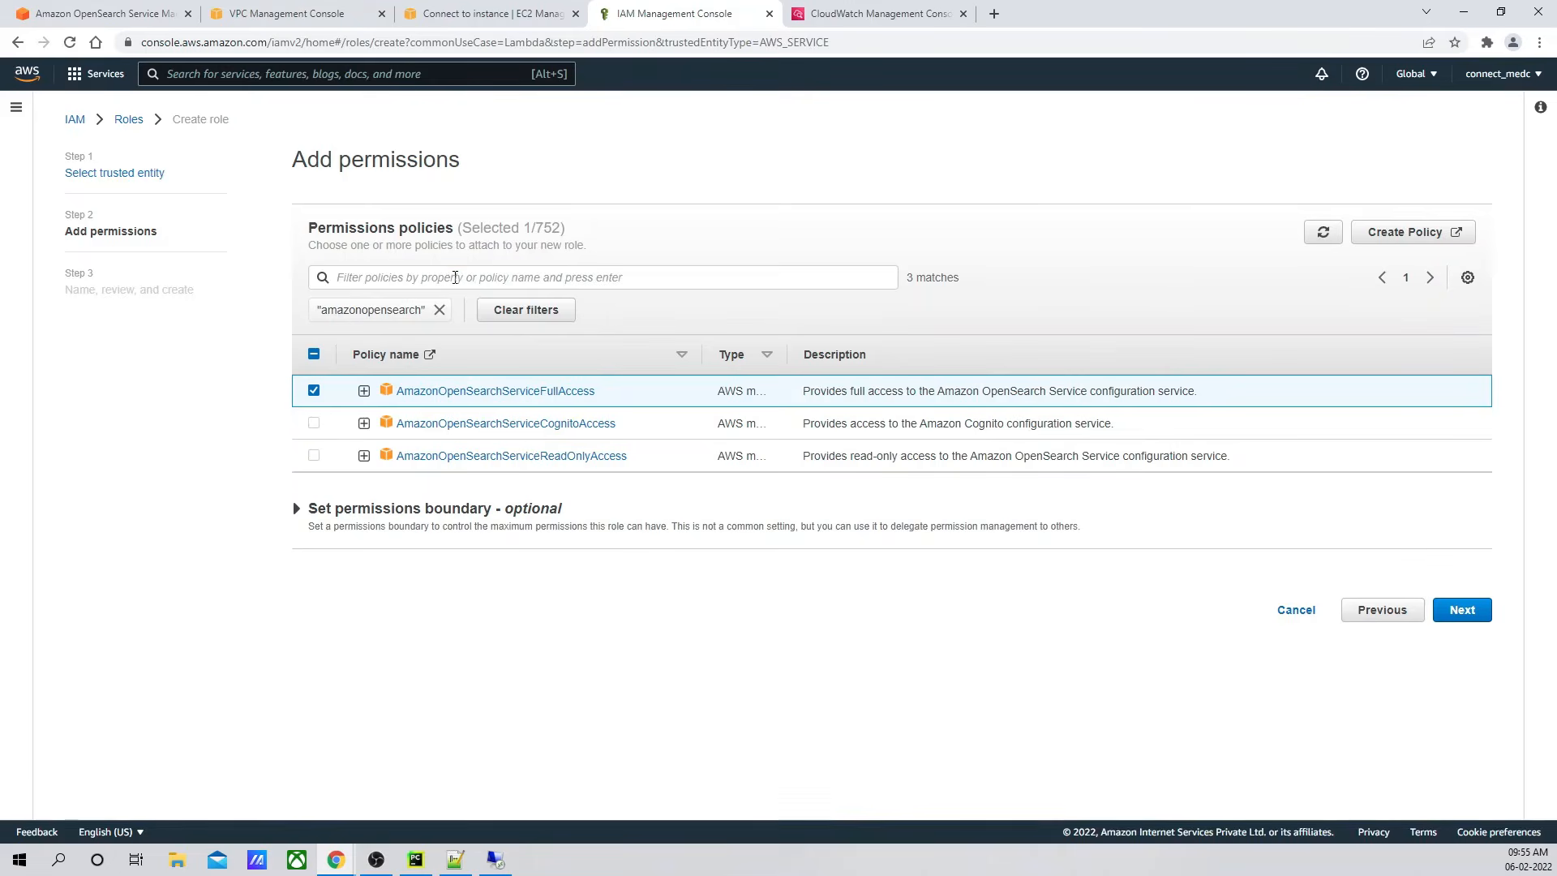
left_click(455, 278)
type("vpc")
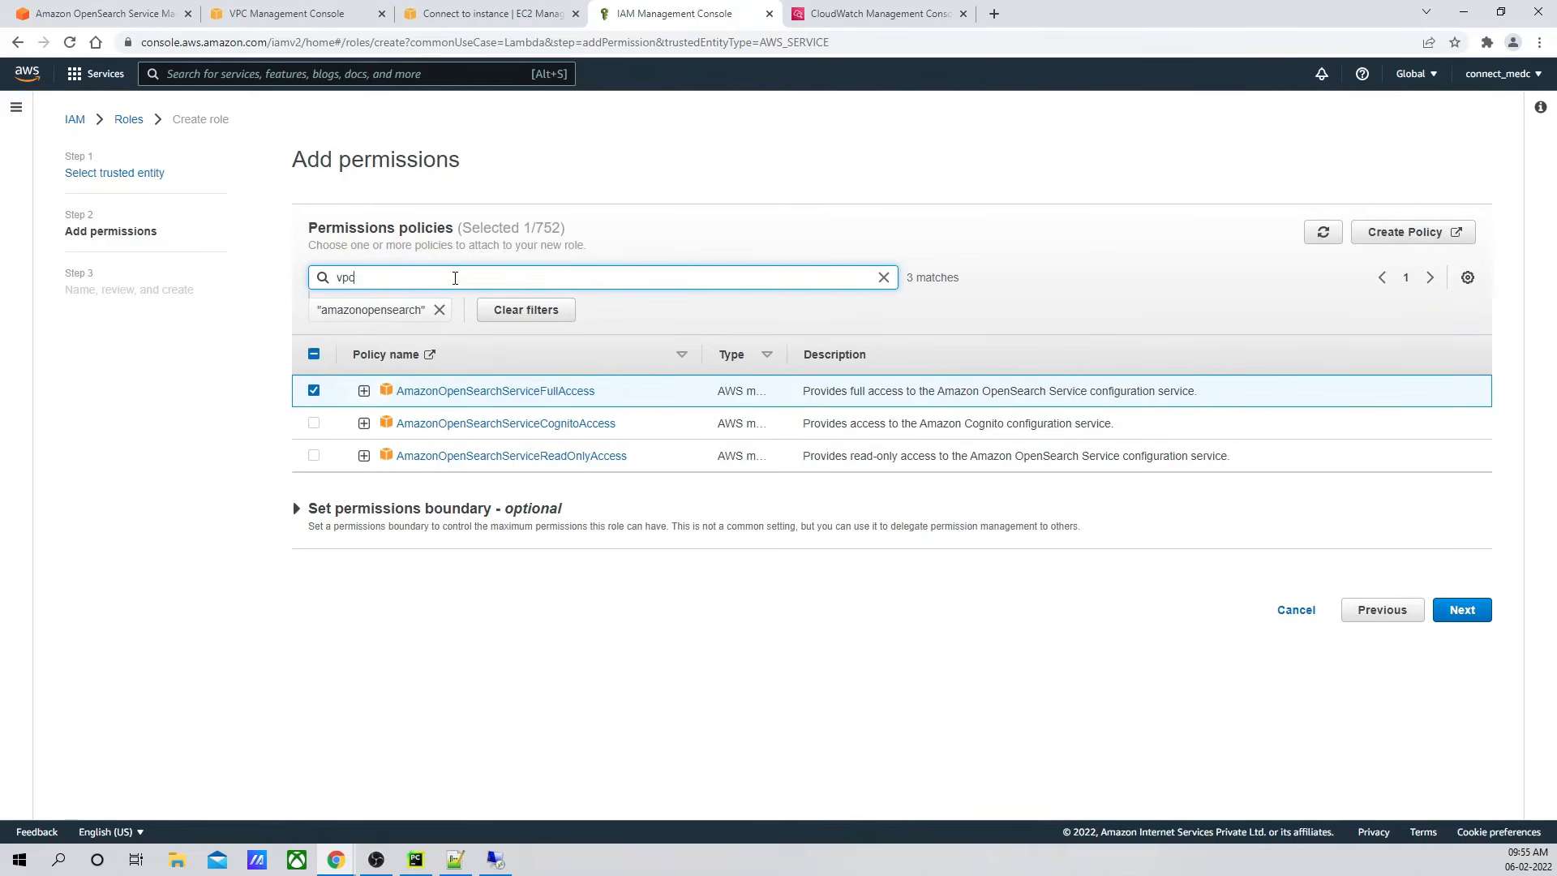
key("Return")
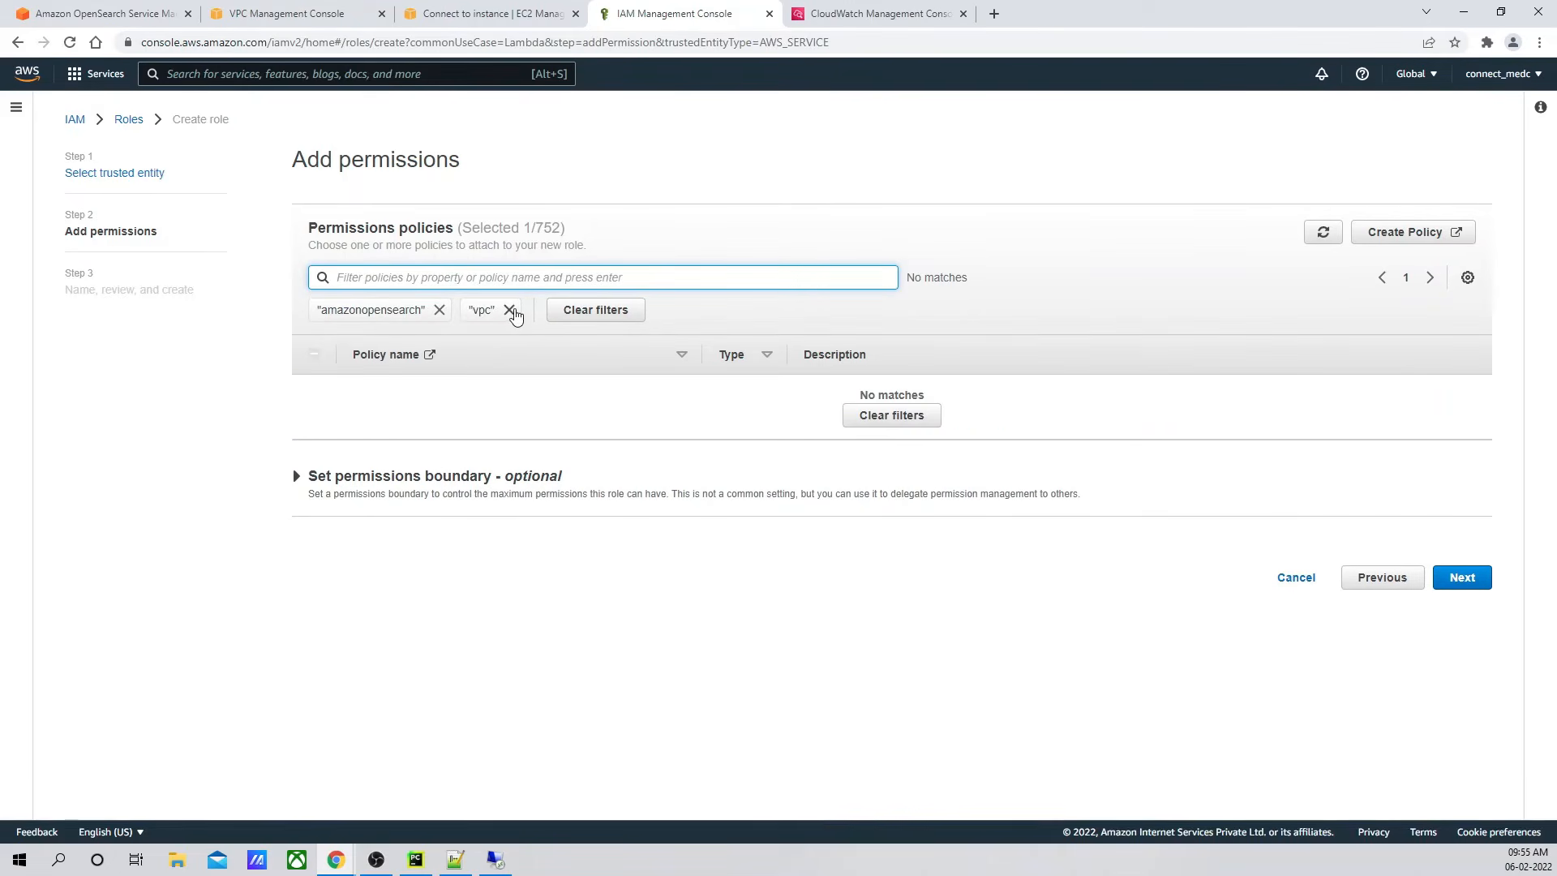
left_click(509, 310)
Step: Replace the amazonopensearch policy filter with vpc, add AWSLambdaVPCAccessExecutionRole to the selected policies, and proceed to the role's naming and review
left_click(439, 310)
left_click(419, 274)
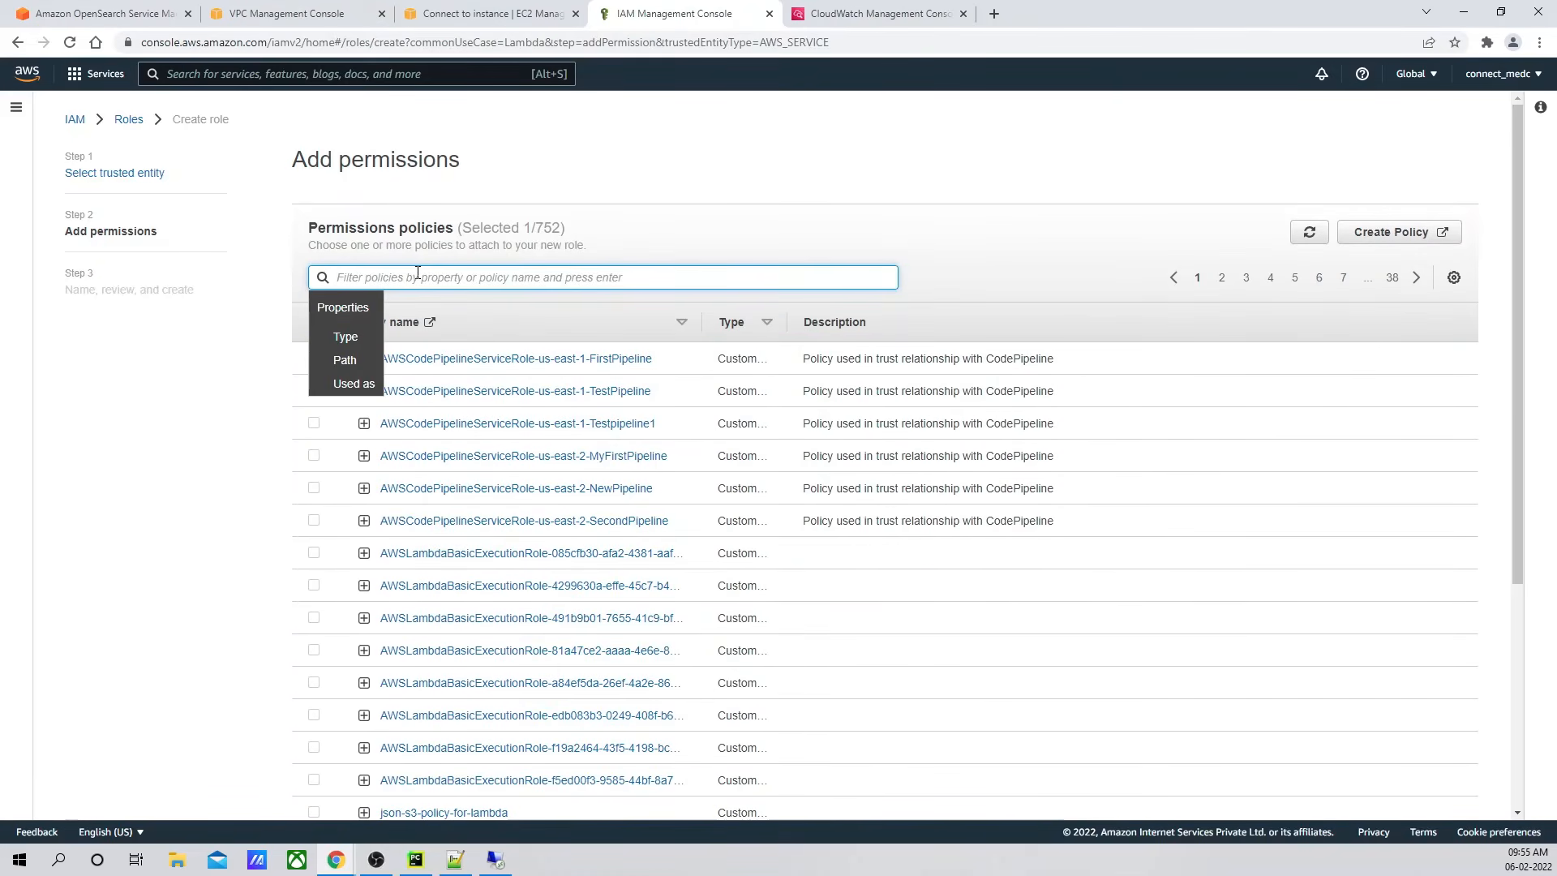
type("vpc")
key("Return")
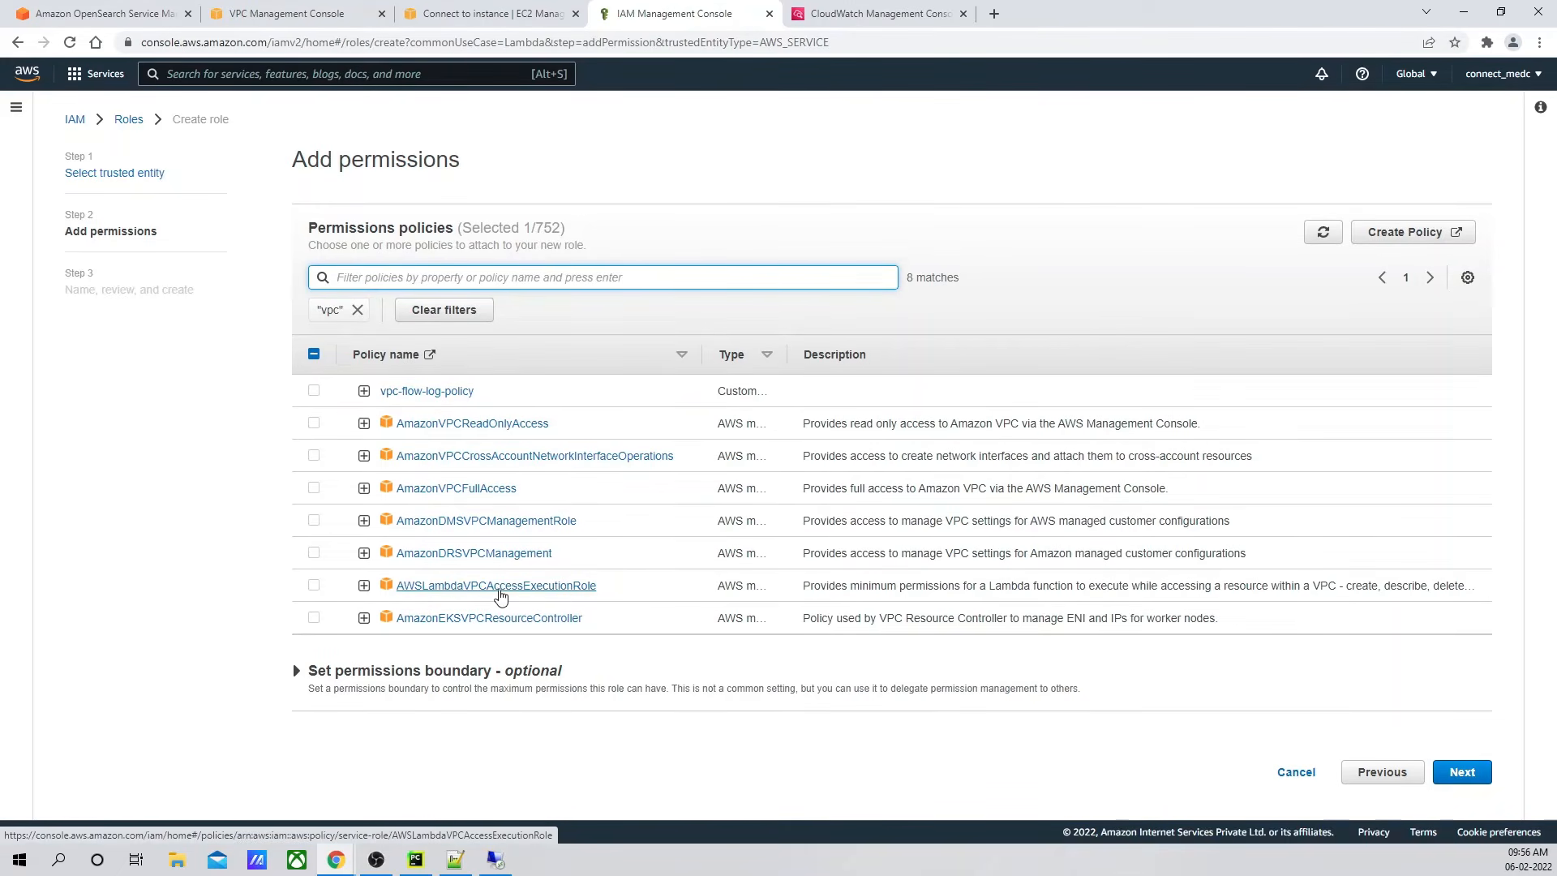
left_click(313, 591)
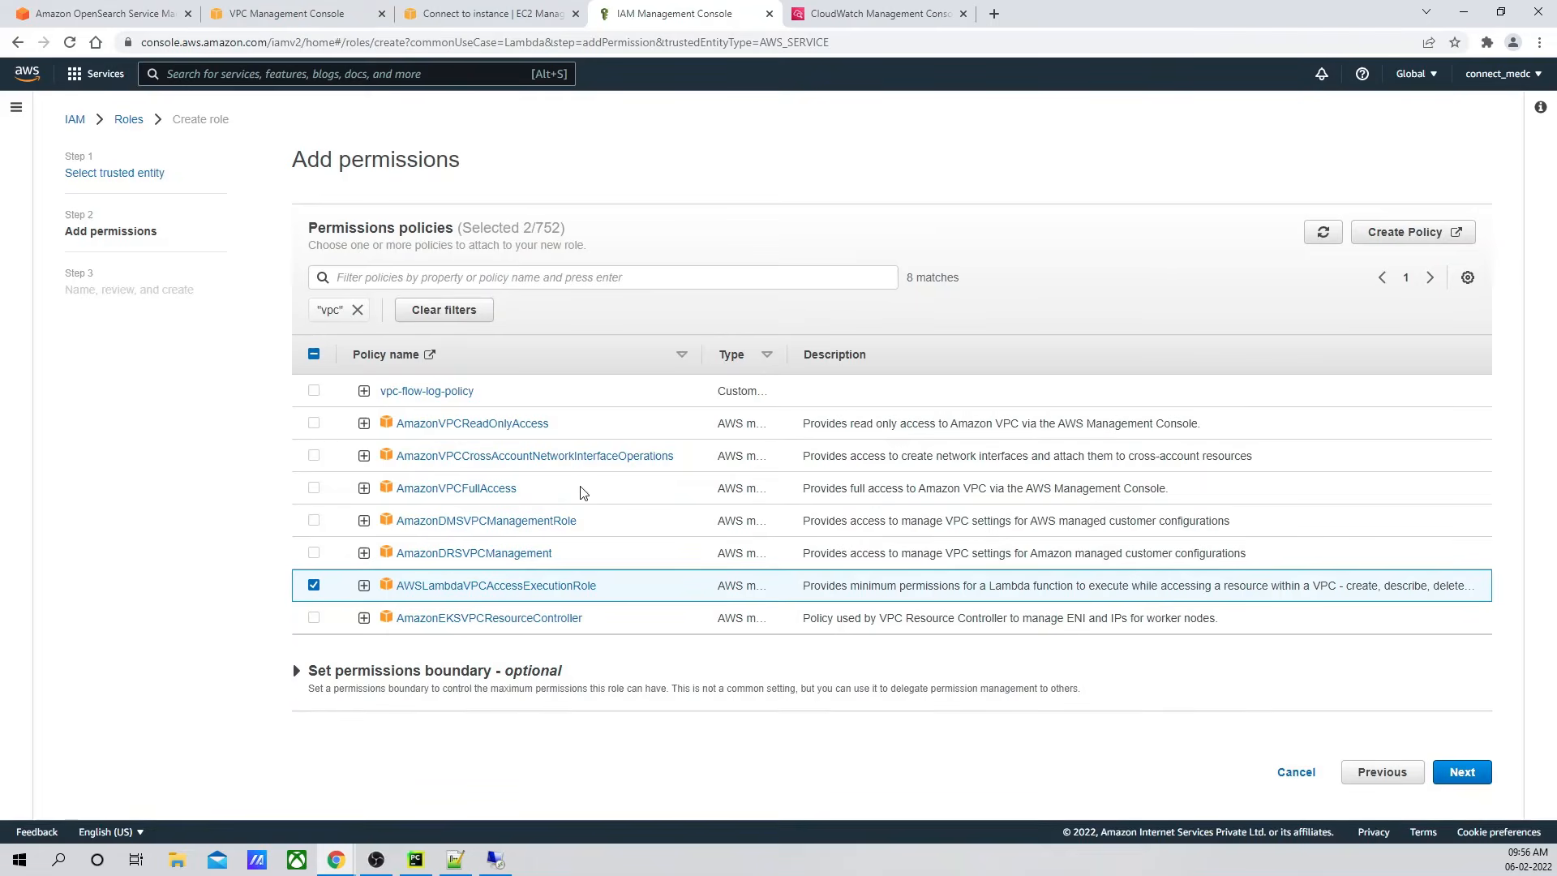
left_click(1460, 775)
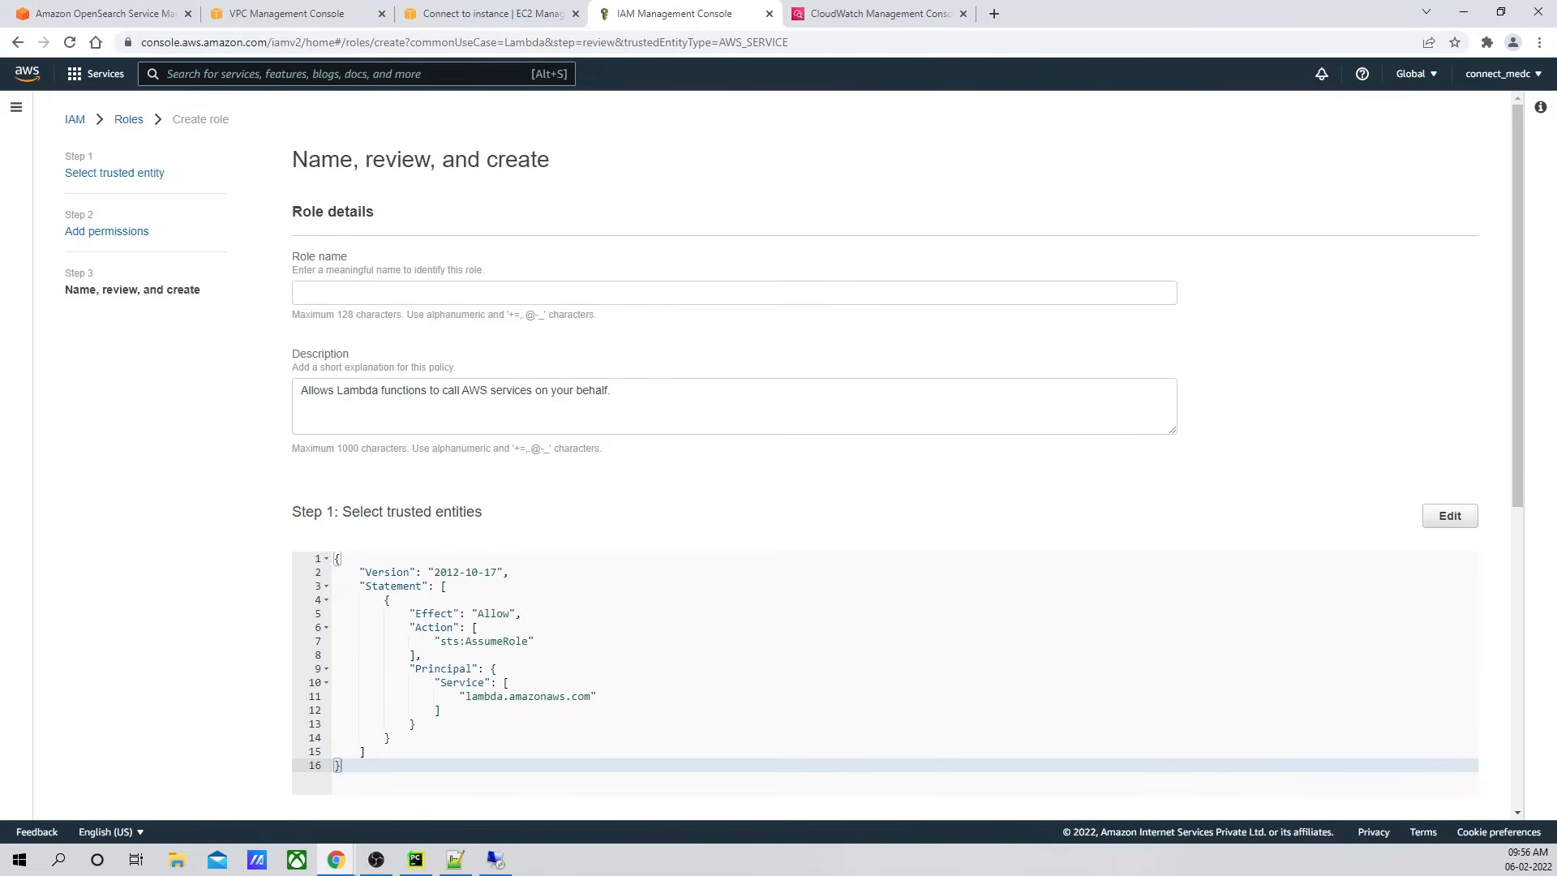
key("alt+Tab")
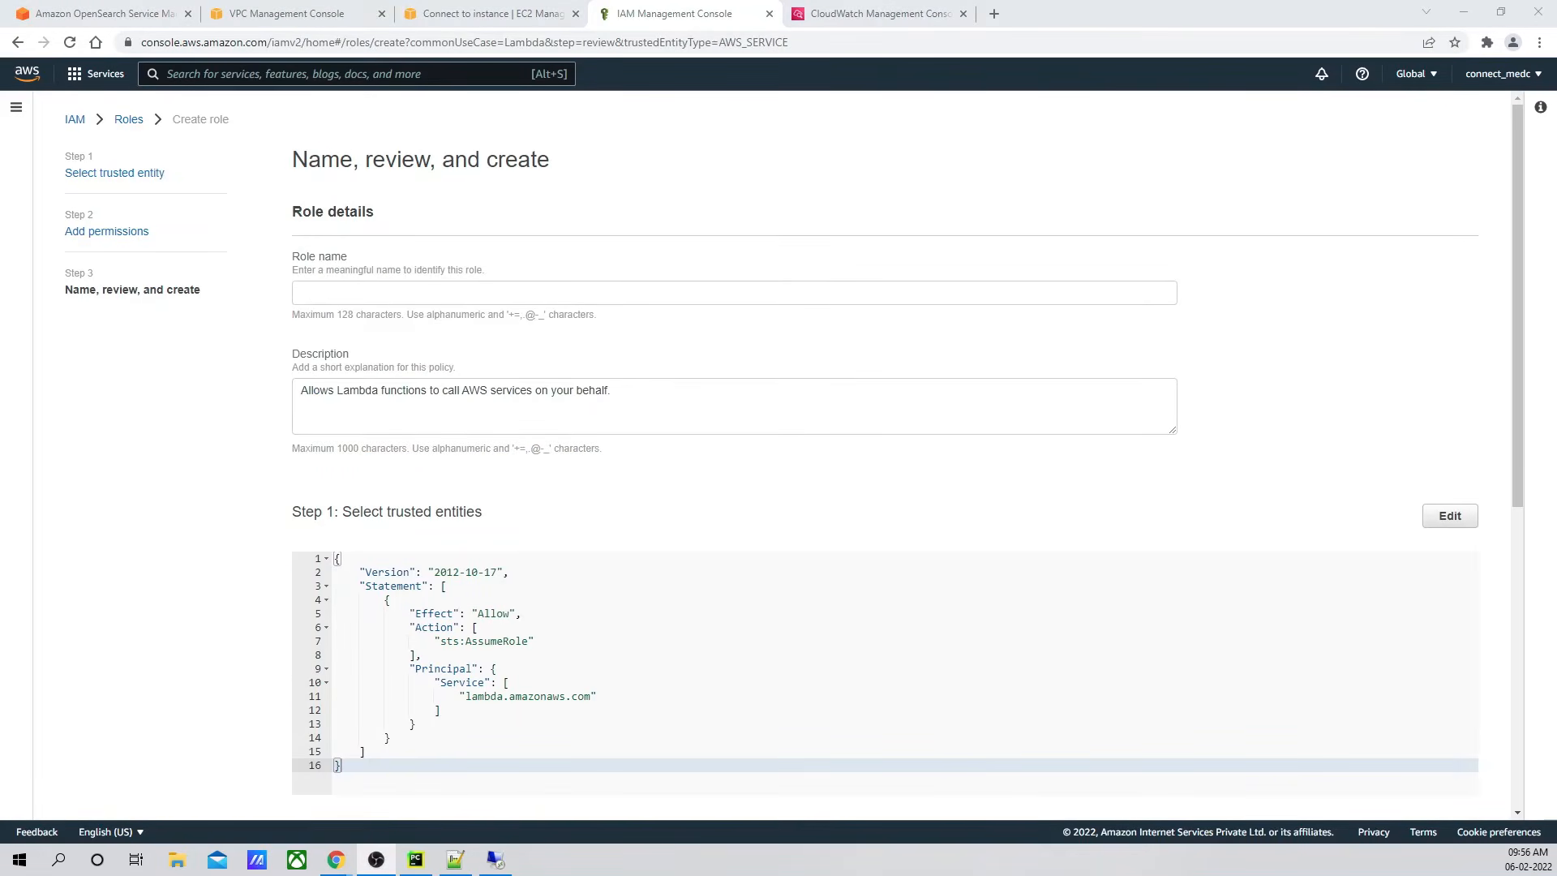
left_click(782, 293)
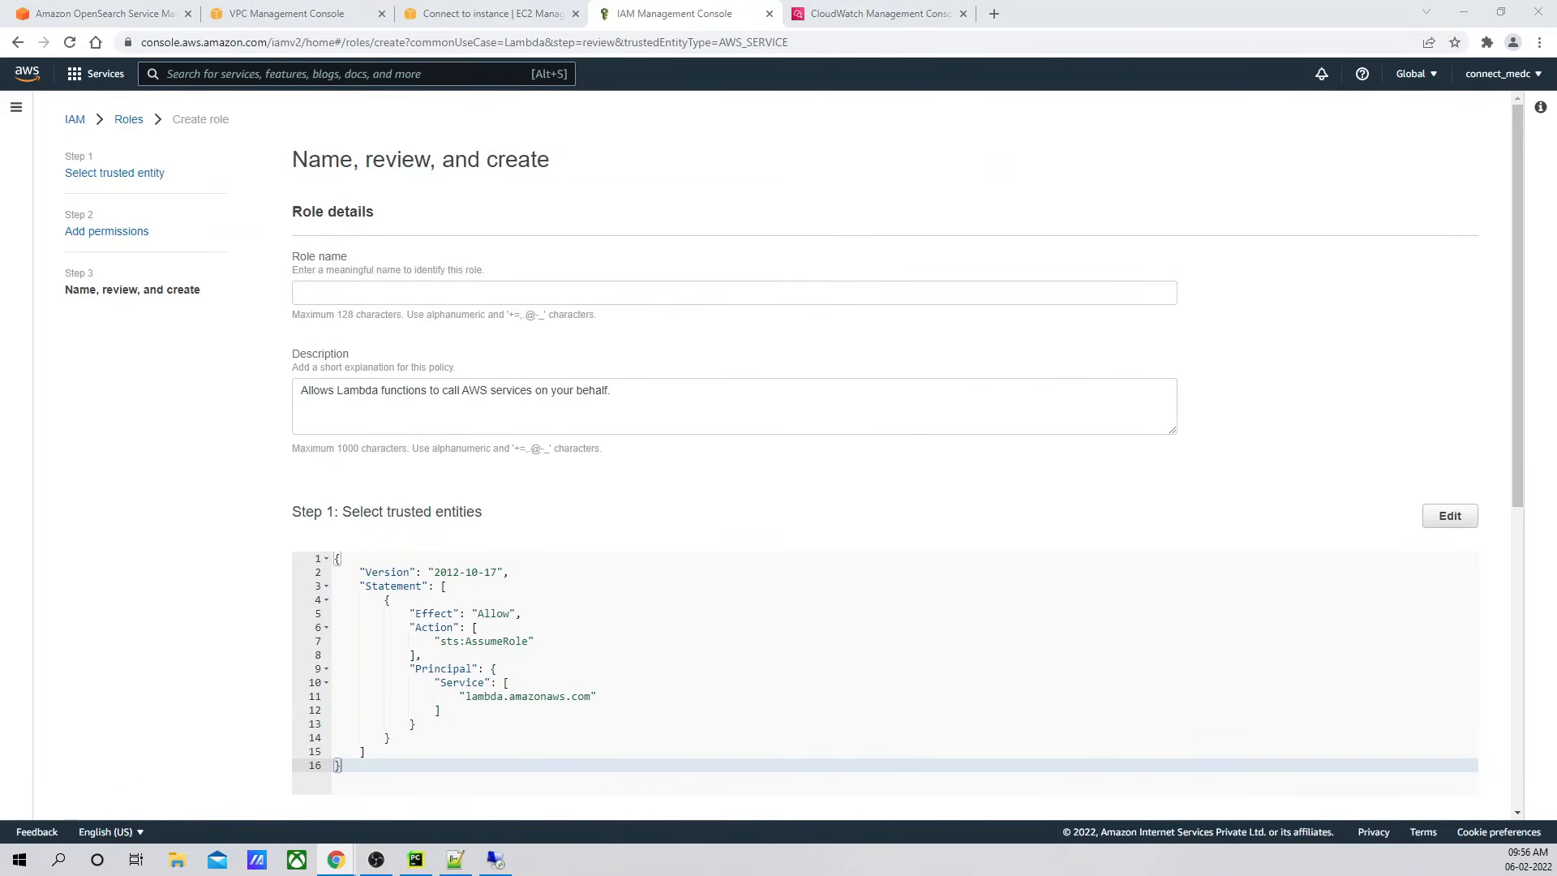
key("super+d")
key("super+d")
Step: Name the new role lambda-opensearch-subscription-role and copy that name
left_click(336, 291)
type("lam")
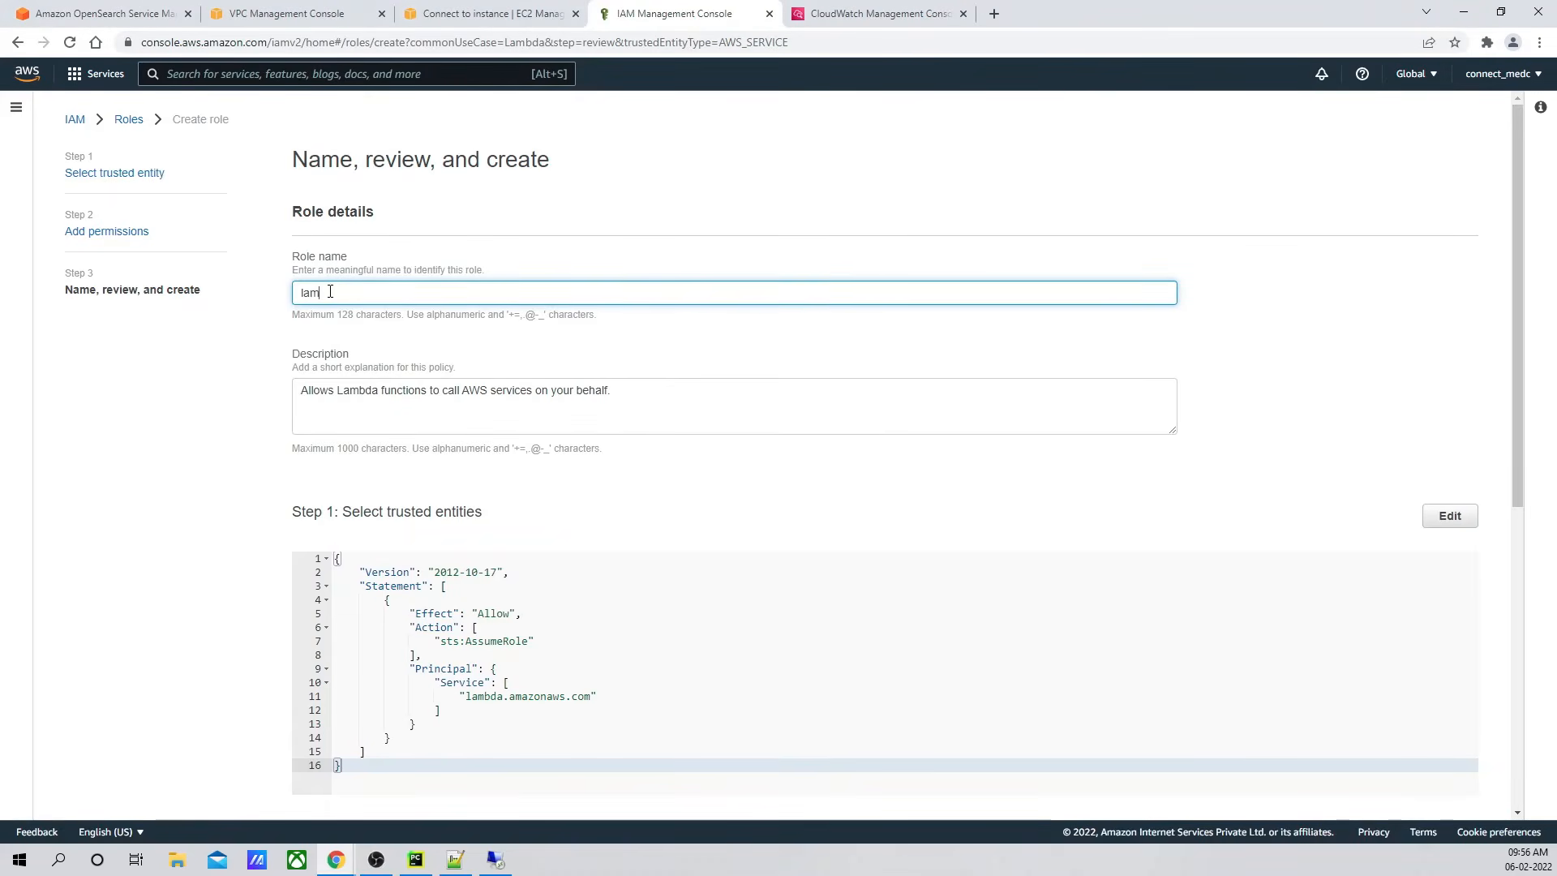
type("bda-opensear")
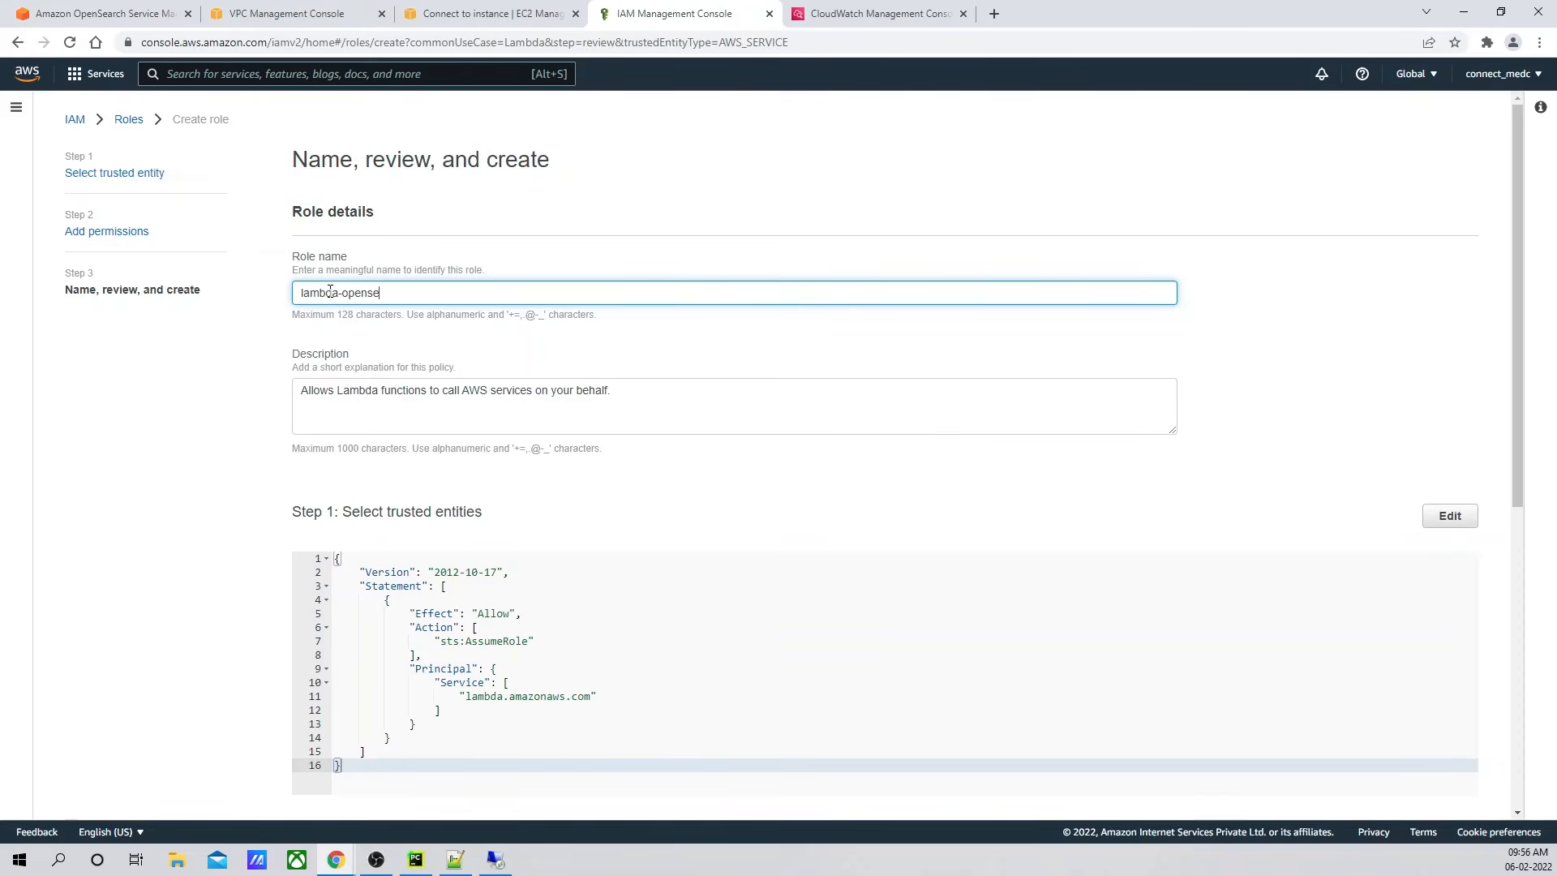
type("ch")
key("super+d")
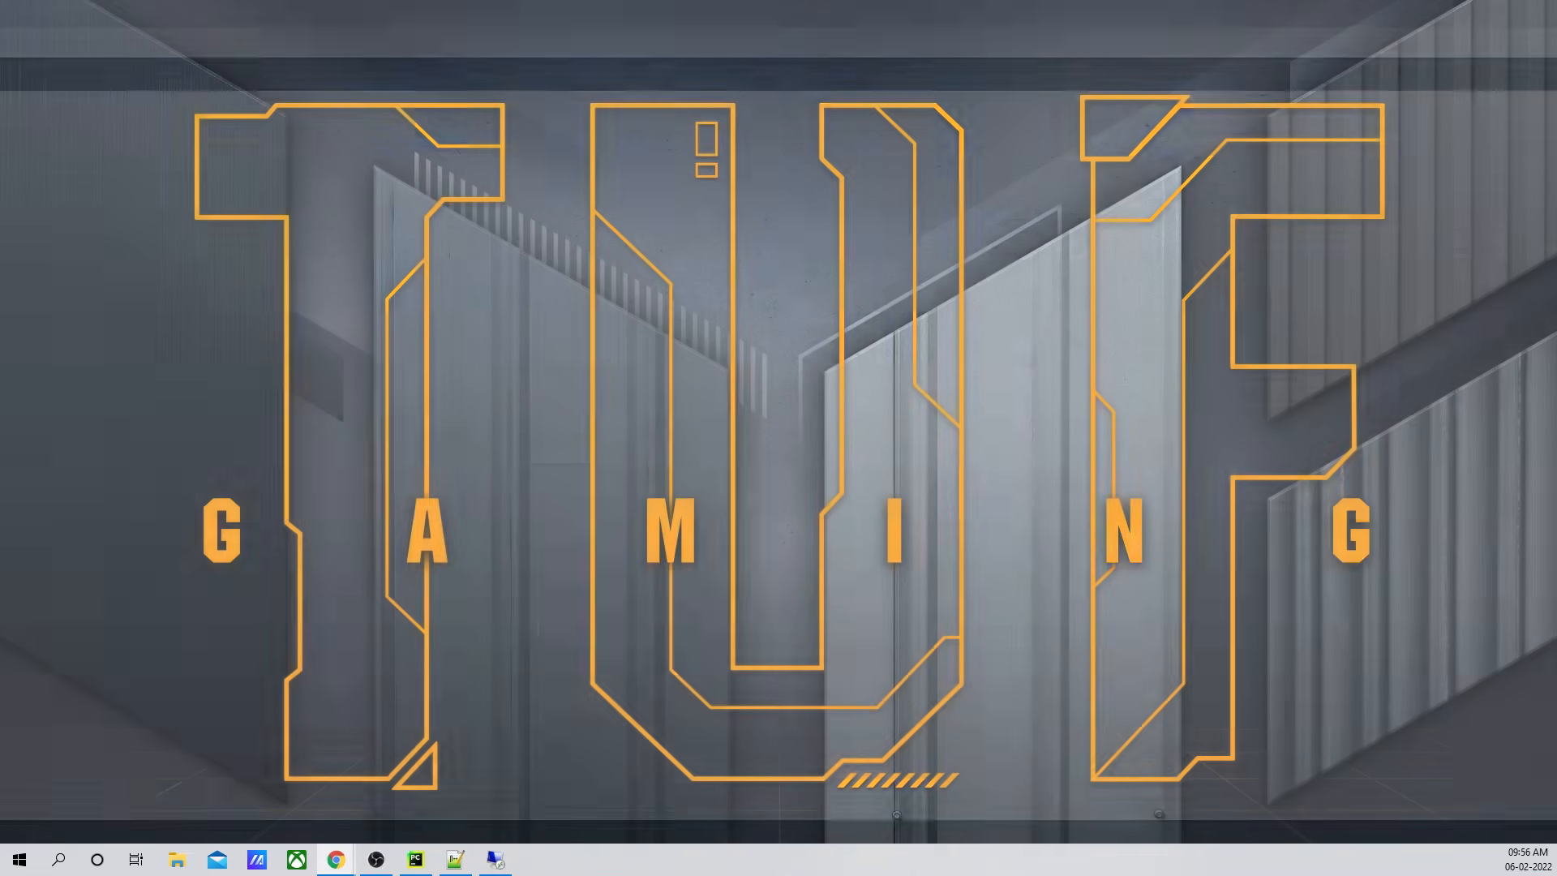
key("super+d")
left_click(446, 296)
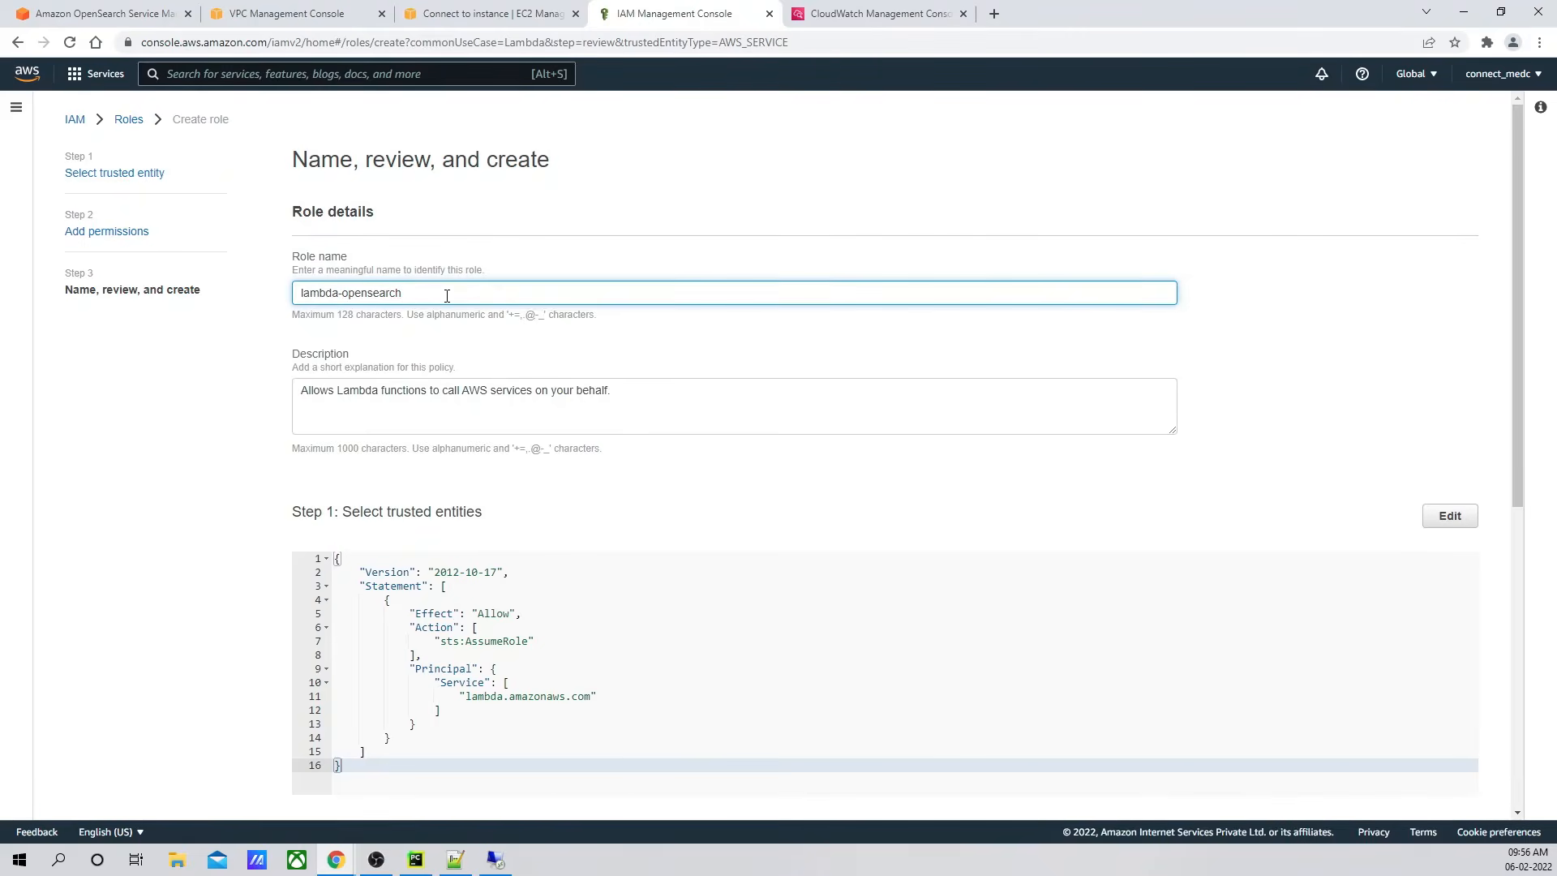
type("-subscription-role")
left_click_drag(538, 293, 257, 309)
key("ctrl+c")
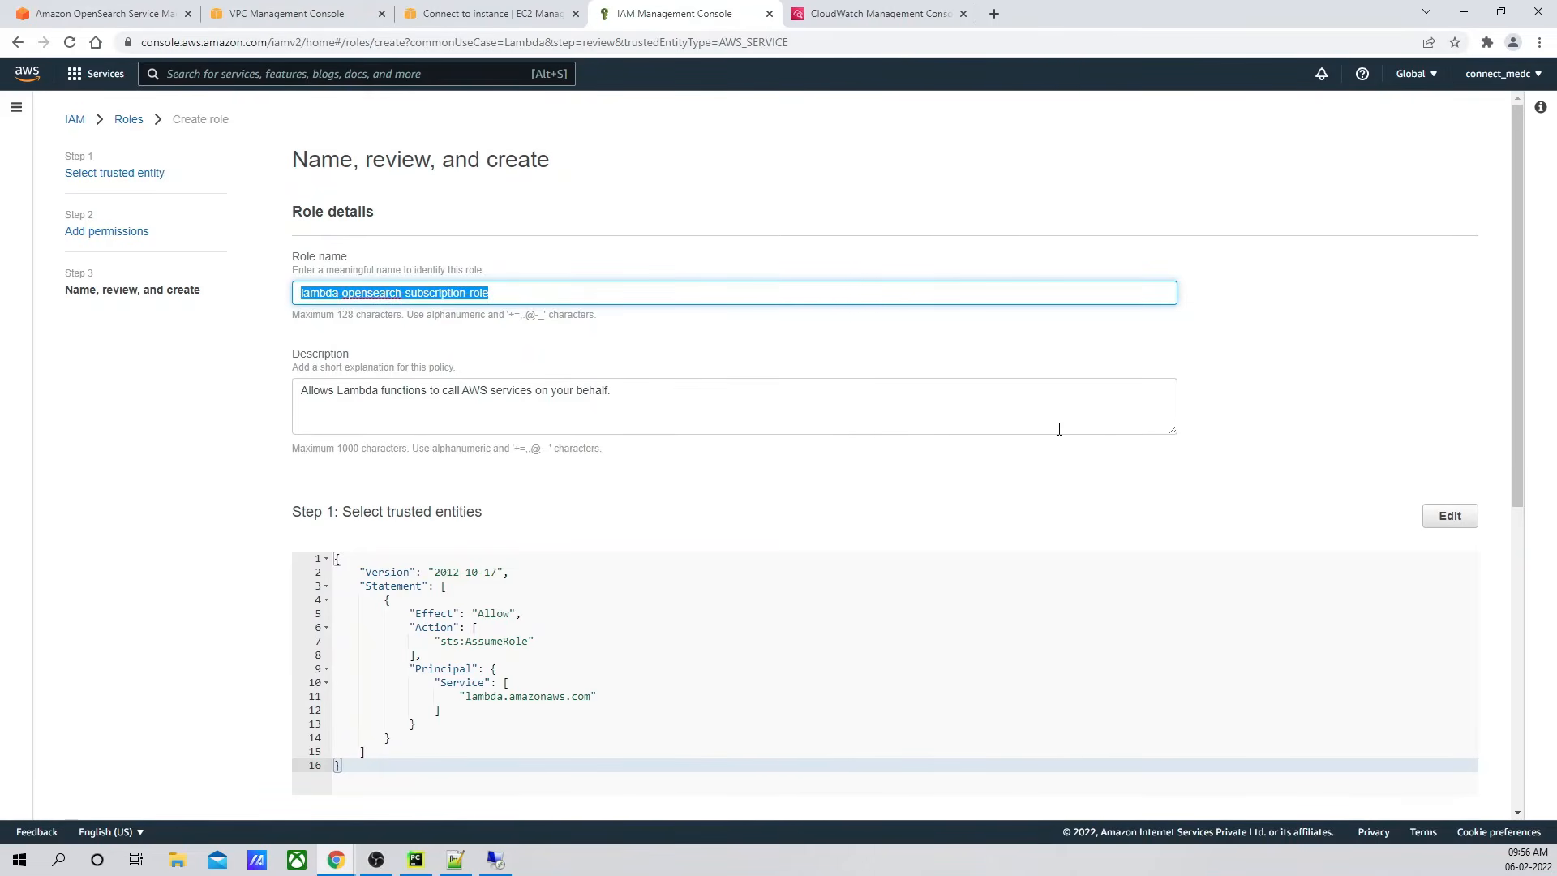
Step: Review the role's trusted entity and attached permissions policies, and create the role
scroll(1058, 430, "down", 5)
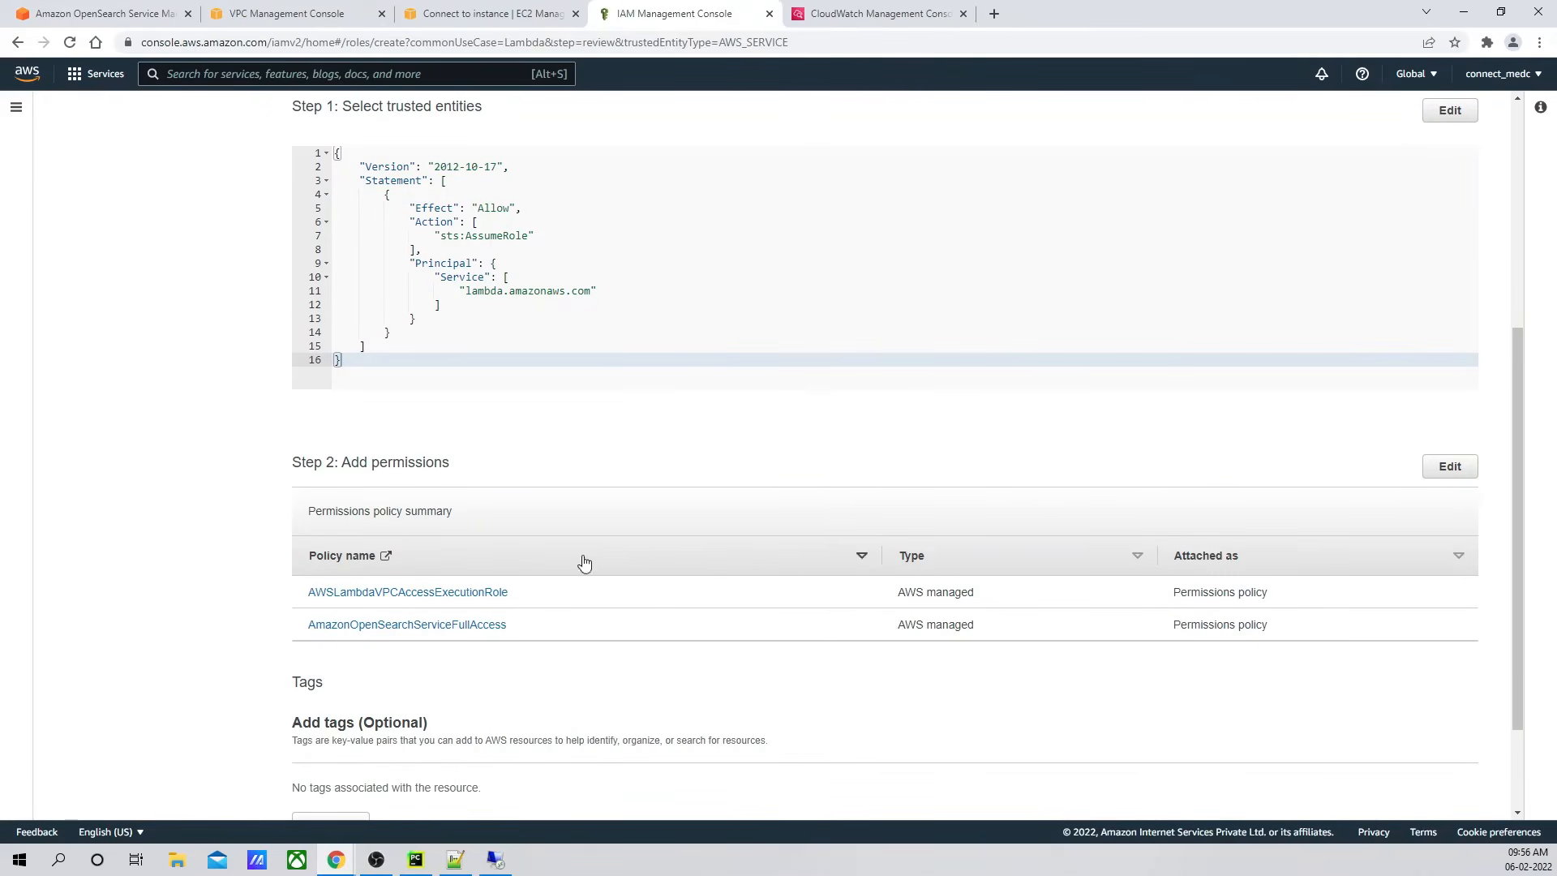
scroll(580, 559, "down", 2)
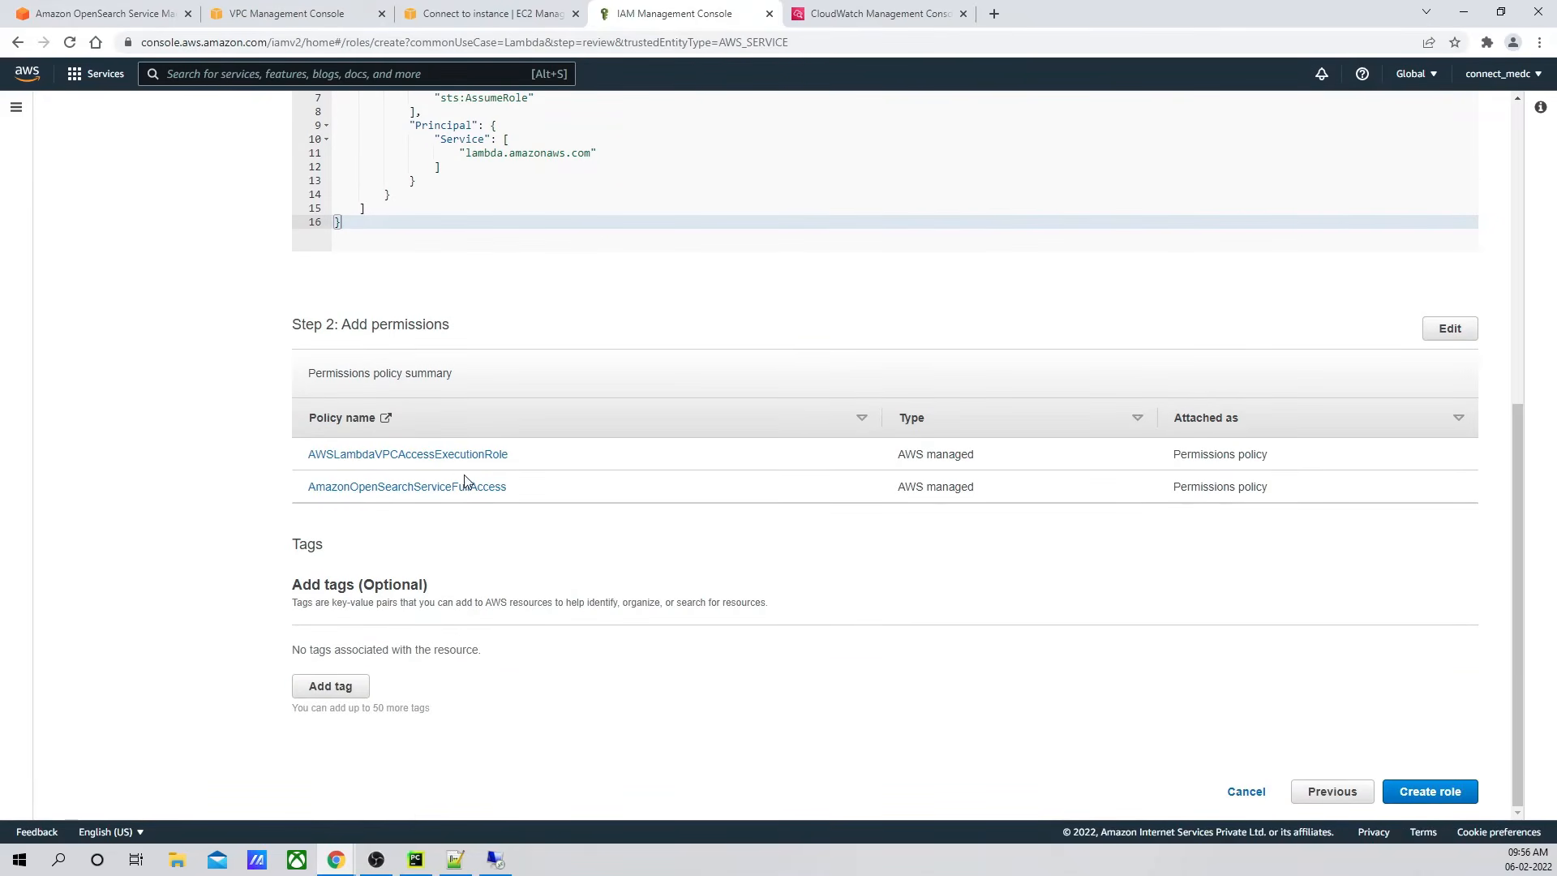
scroll(1239, 658, "up", 7)
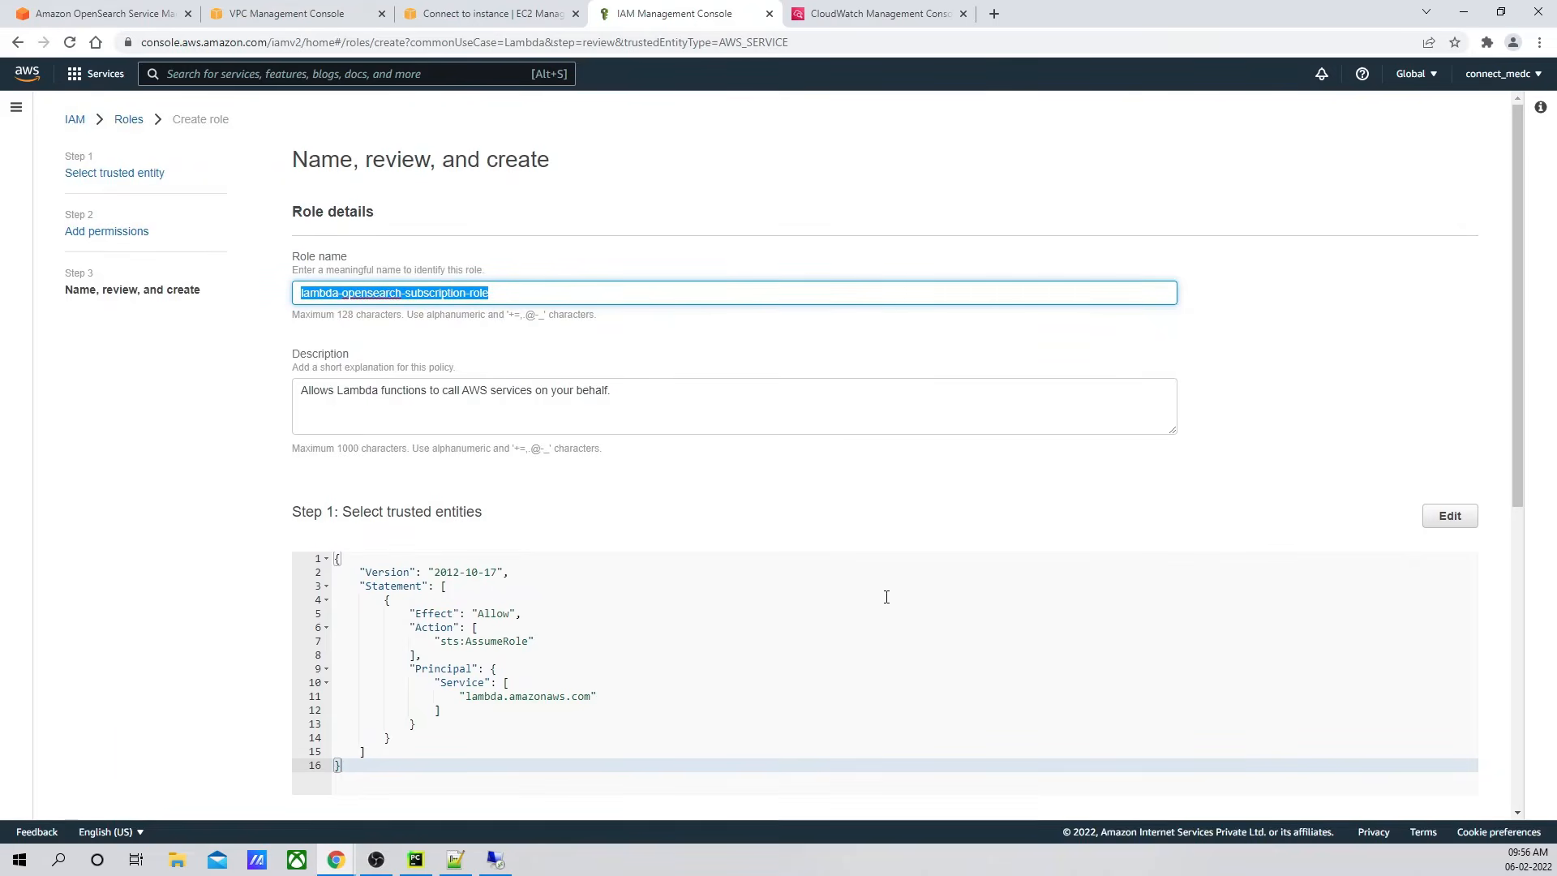
scroll(1460, 661, "down", 7)
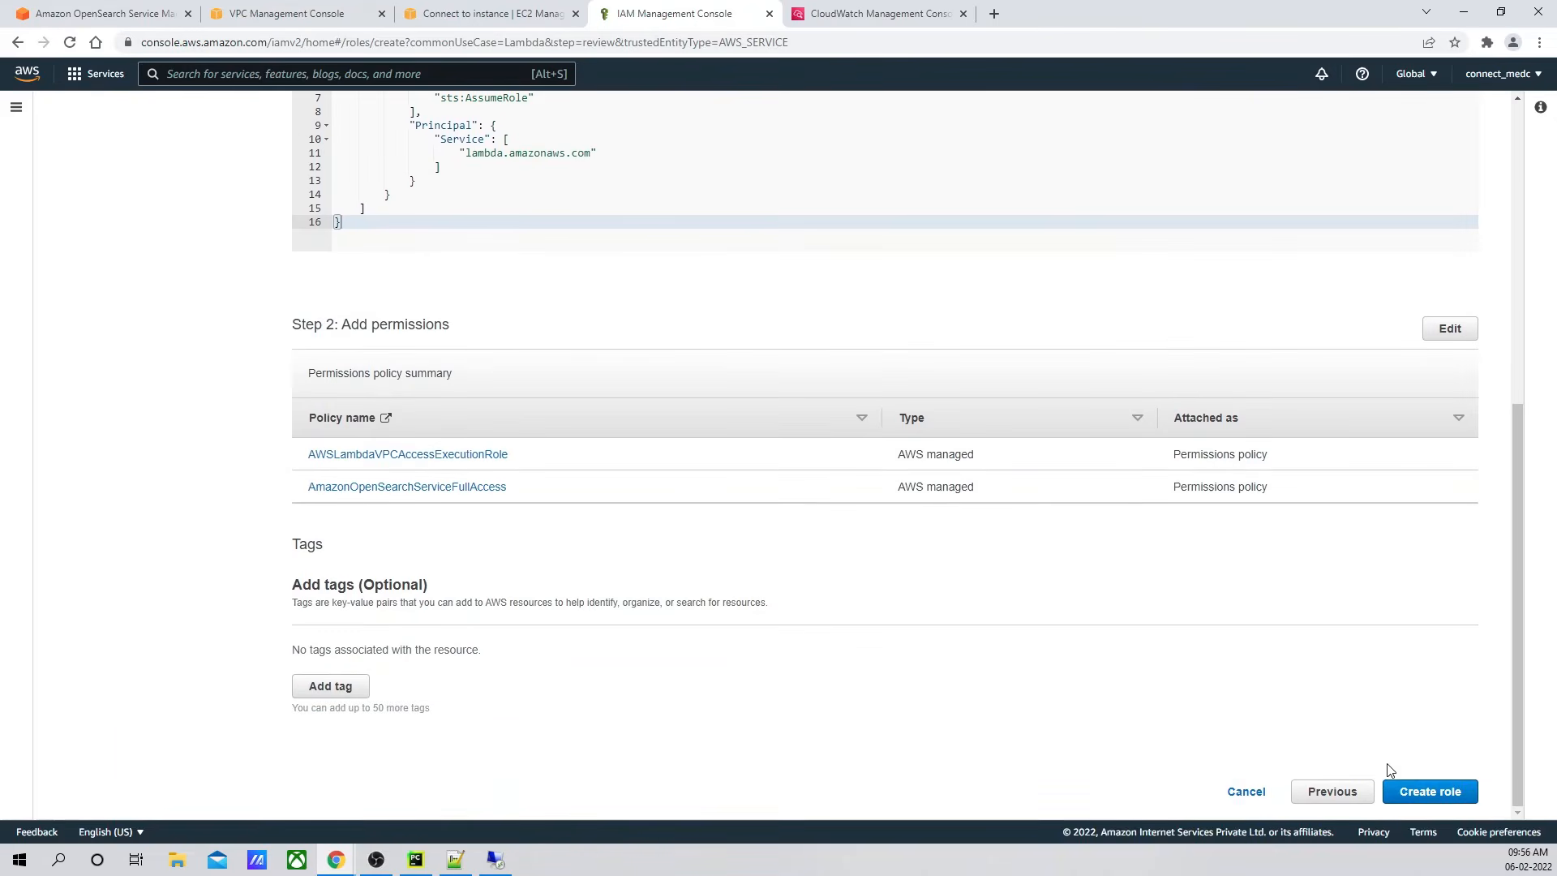
left_click(1426, 791)
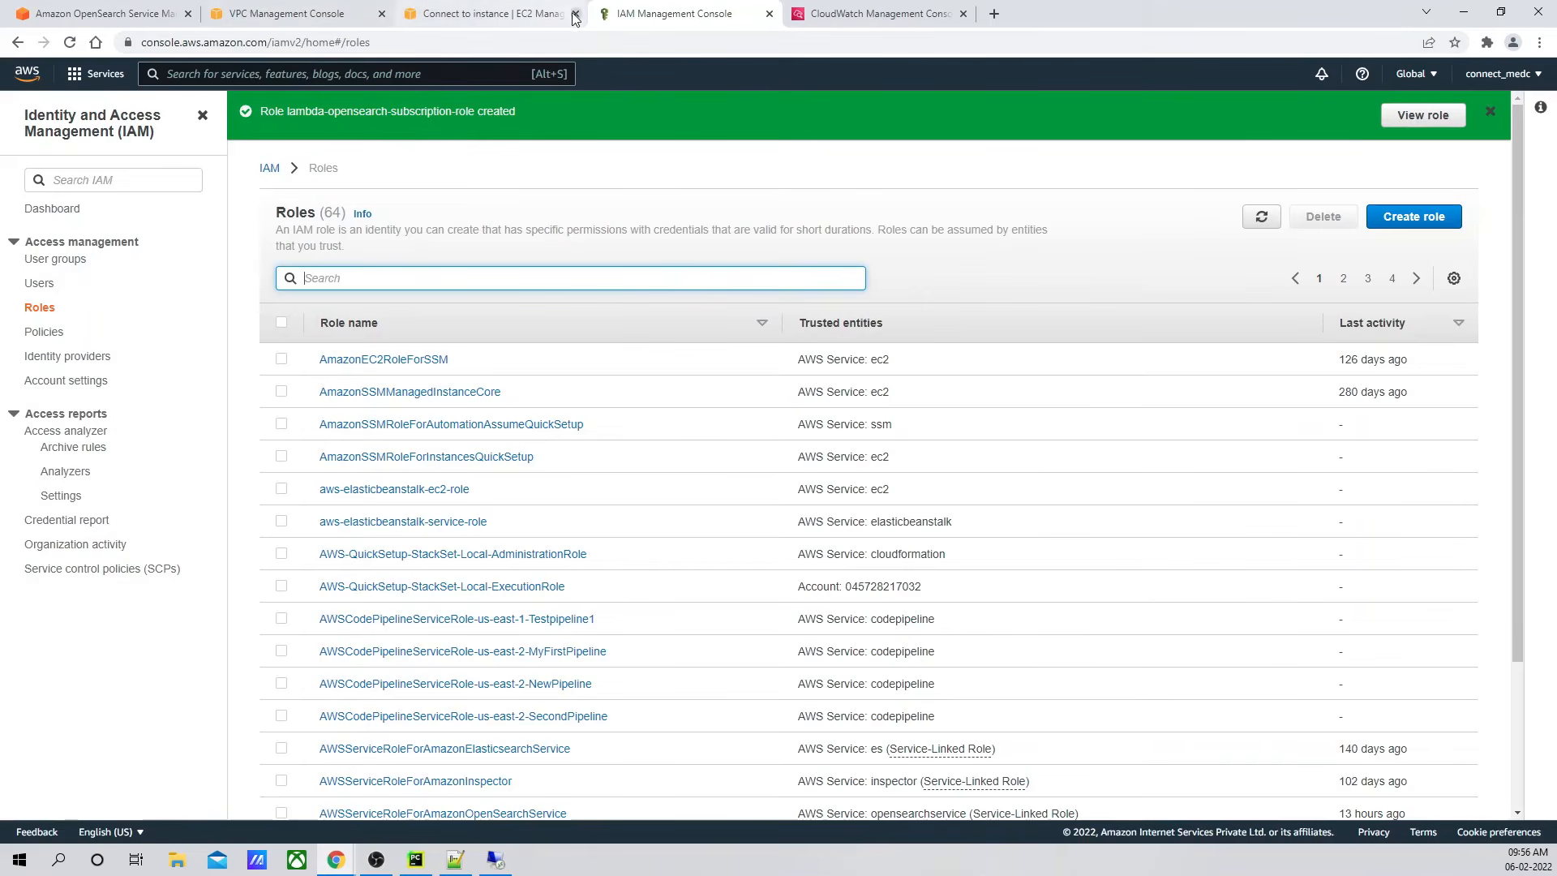
Step: Back in CloudWatch, refresh the Lambda IAM execution roles and choose lambda-opensearch-subscription-role for the subscription filter
left_click(872, 14)
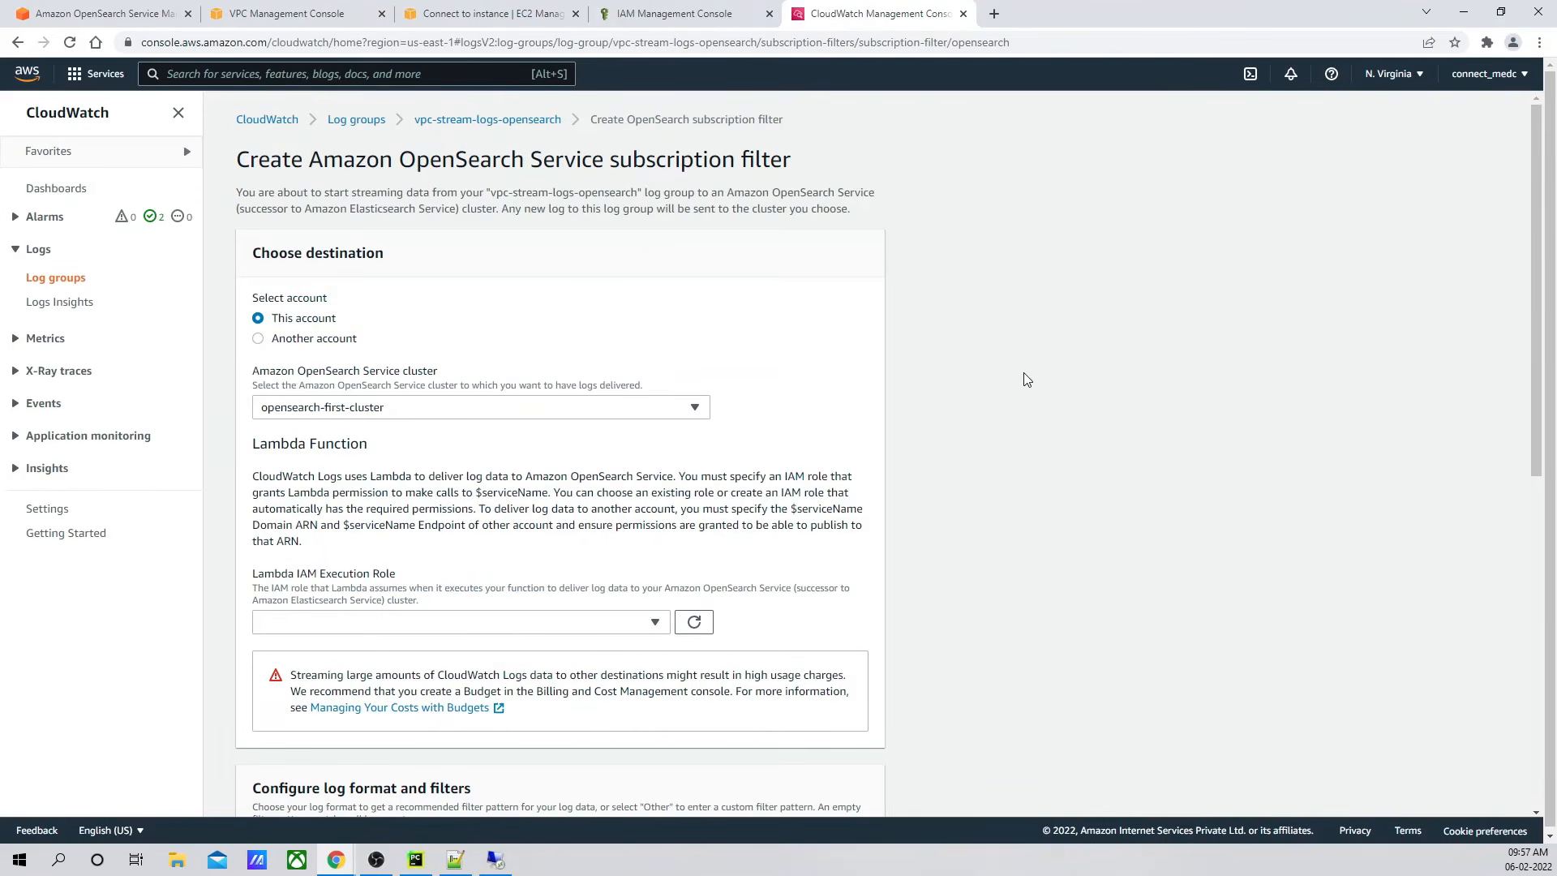
scroll(1026, 380, "down", 4)
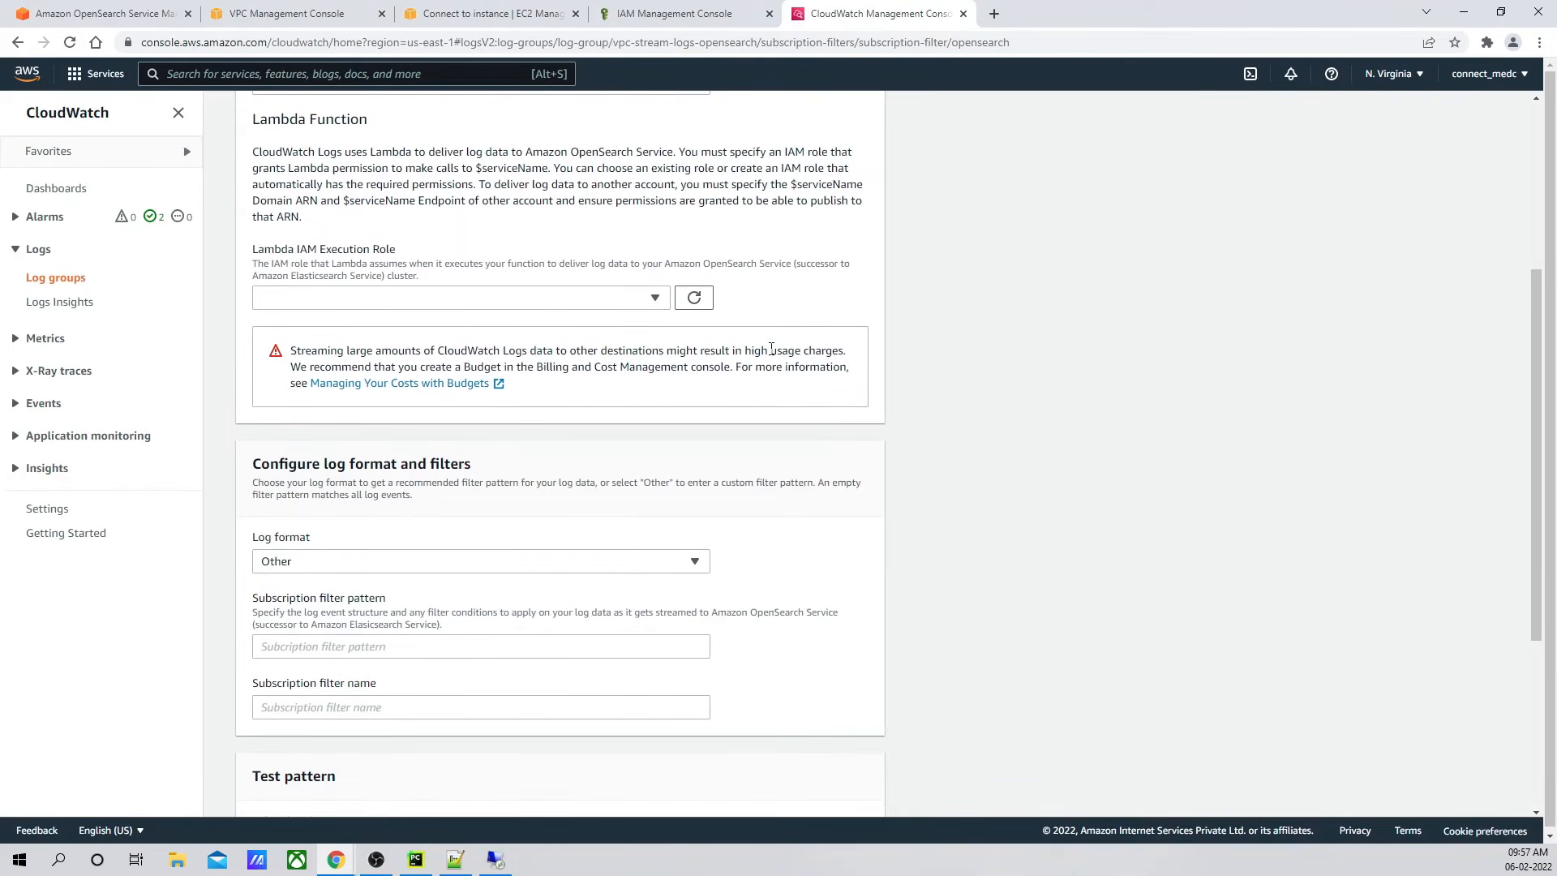
left_click(693, 300)
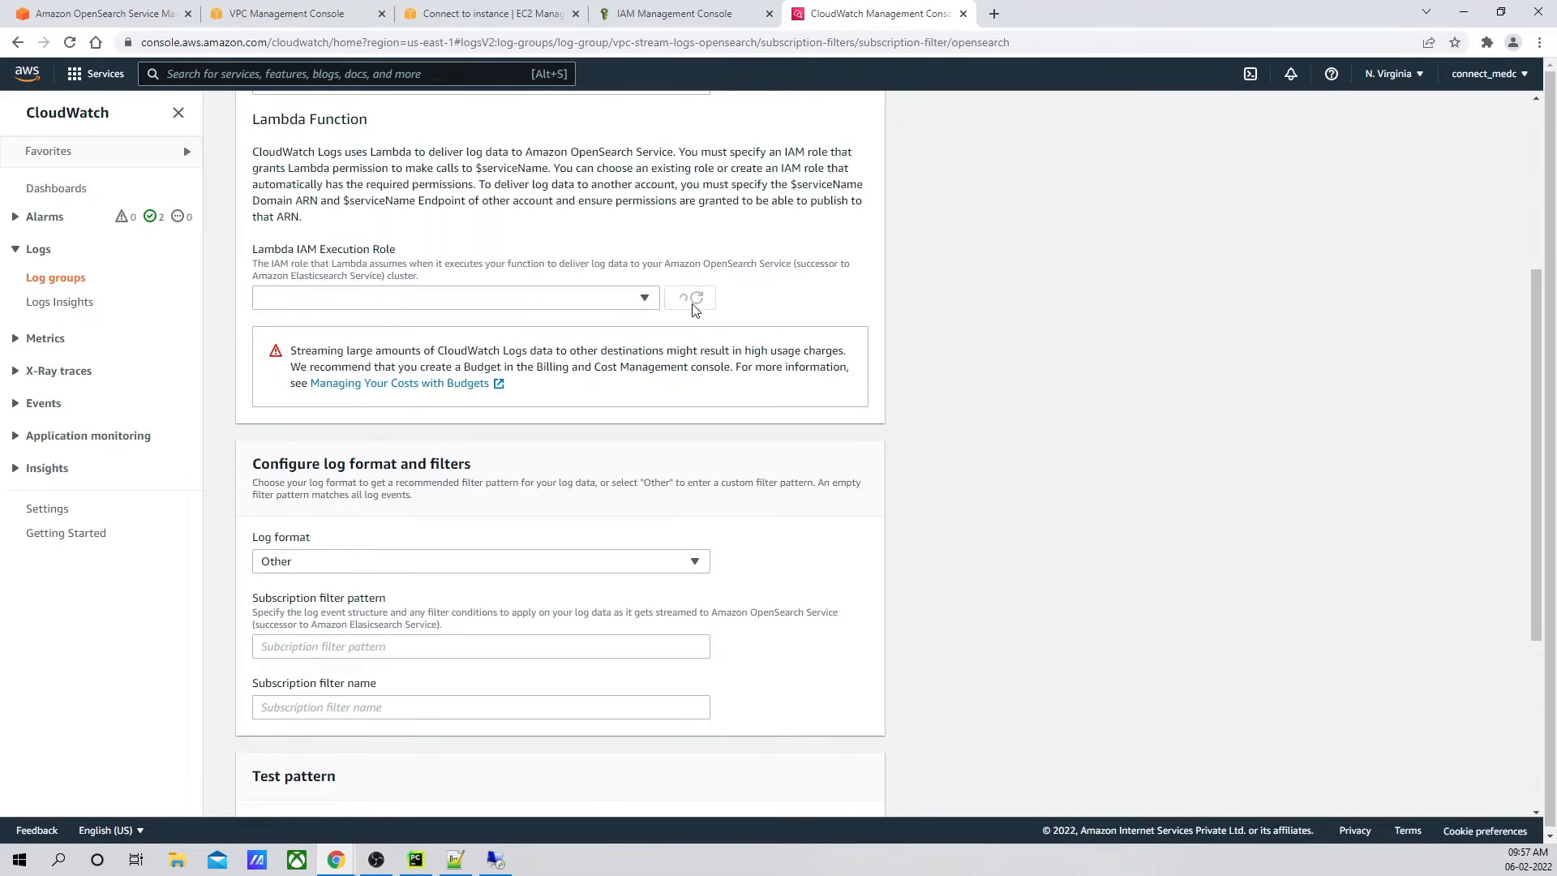
left_click(649, 300)
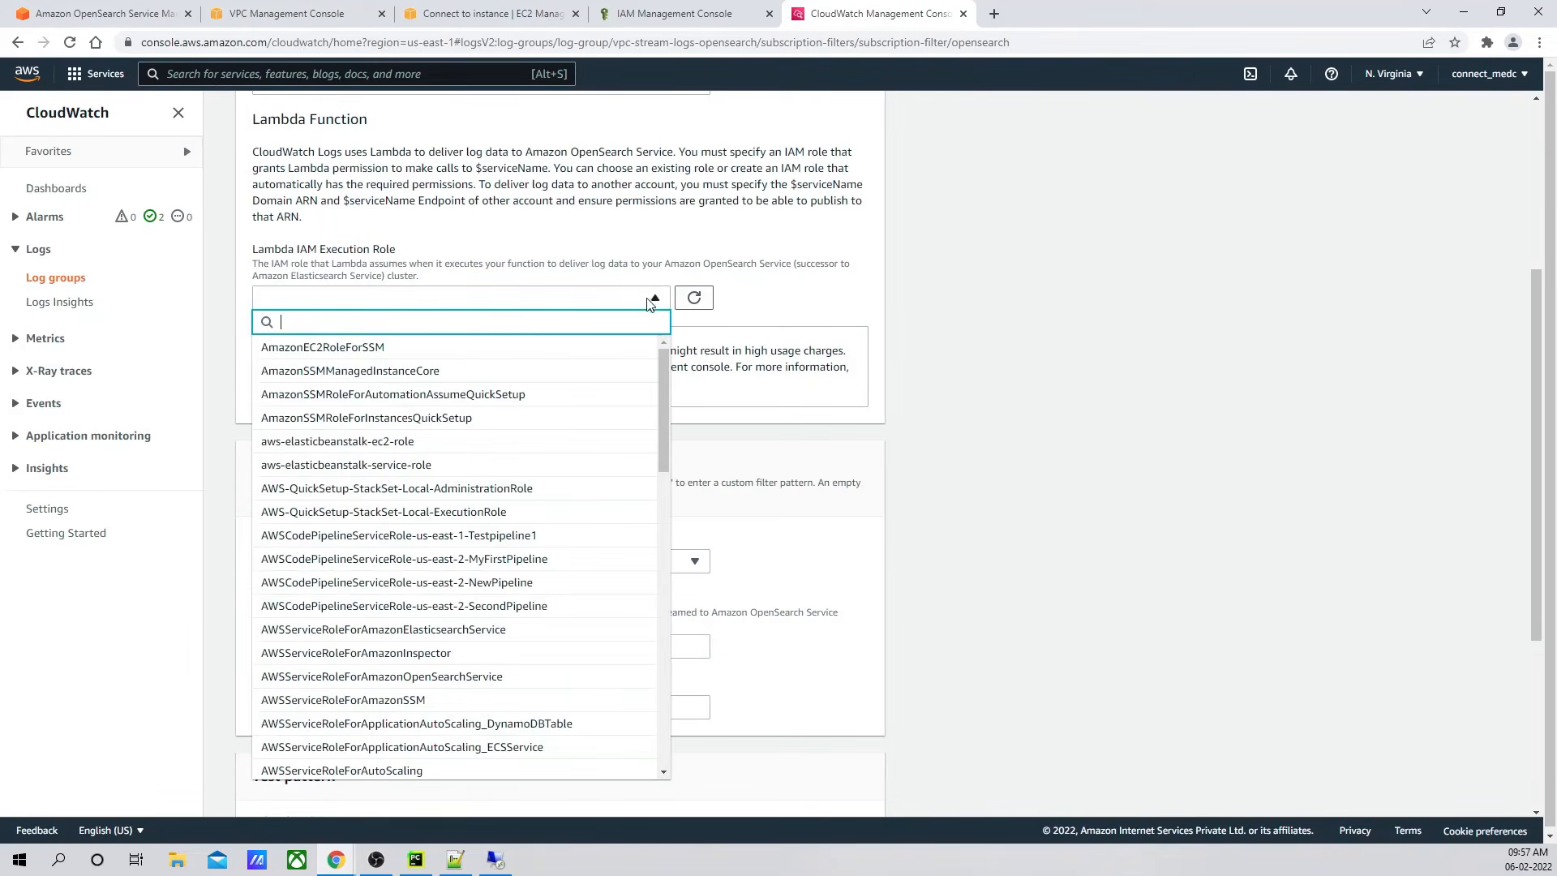
key("ctrl+v")
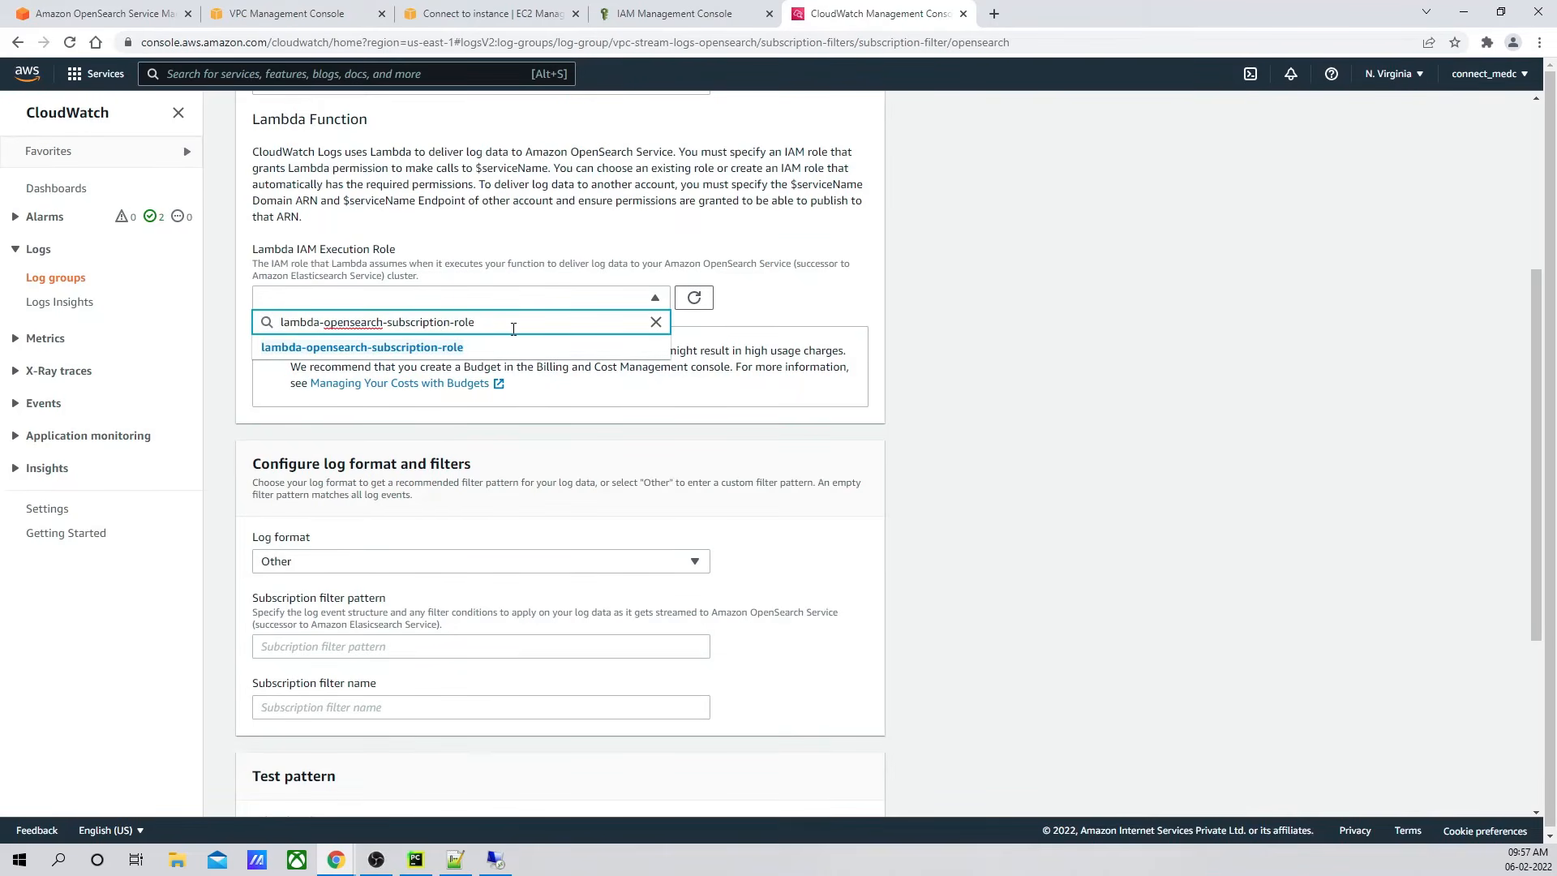
left_click(450, 347)
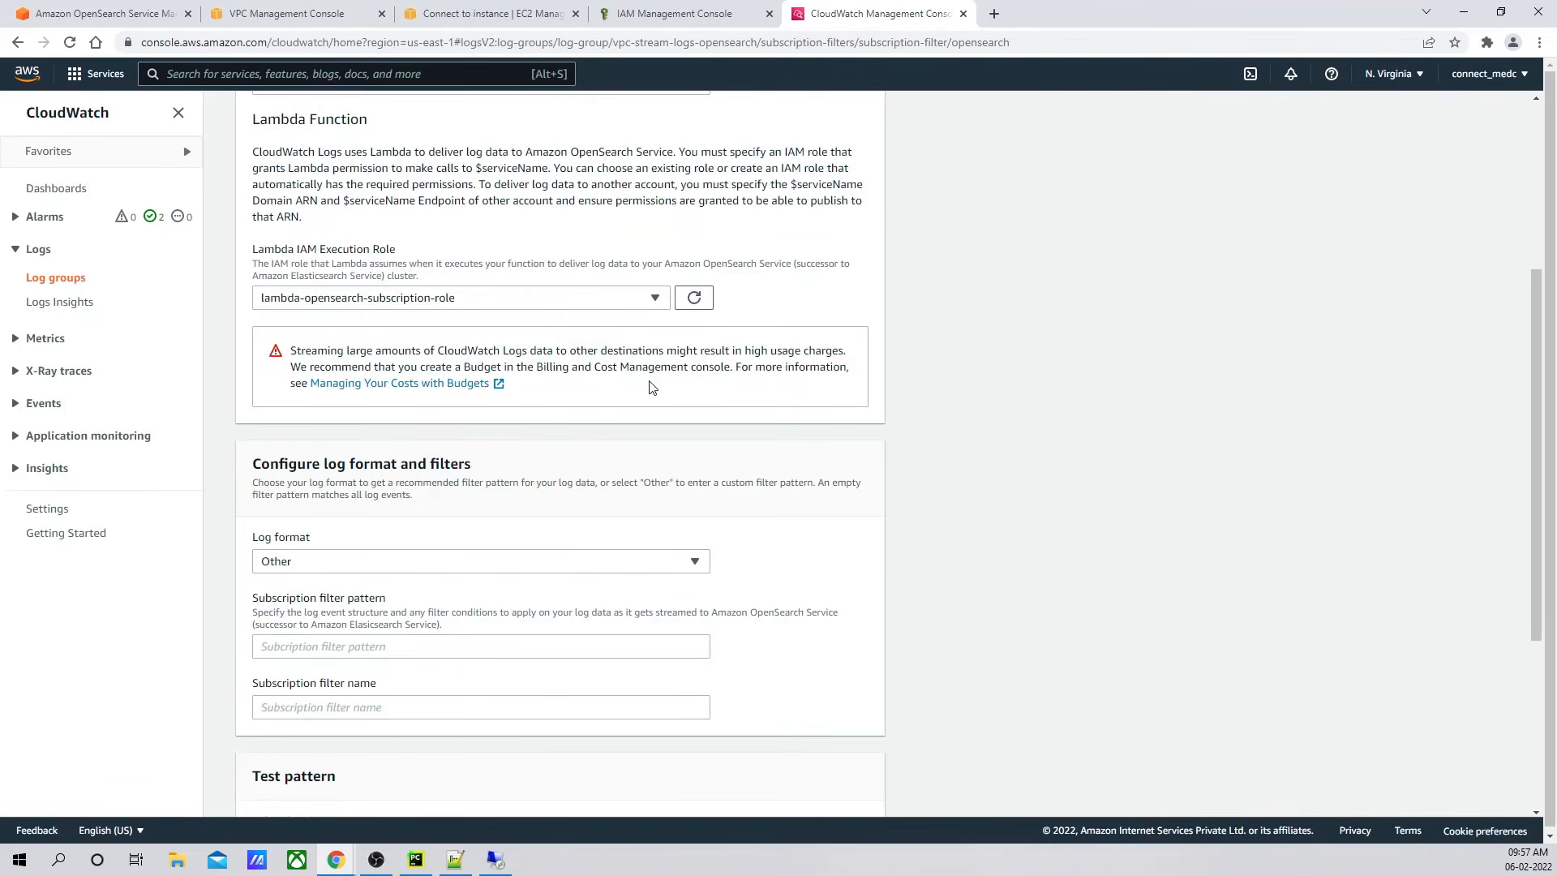
Step: Set the log format to Amazon VPC Flow Logs, enter {} as the subscription filter name, and review the filter's settings
scroll(653, 388, "down", 3)
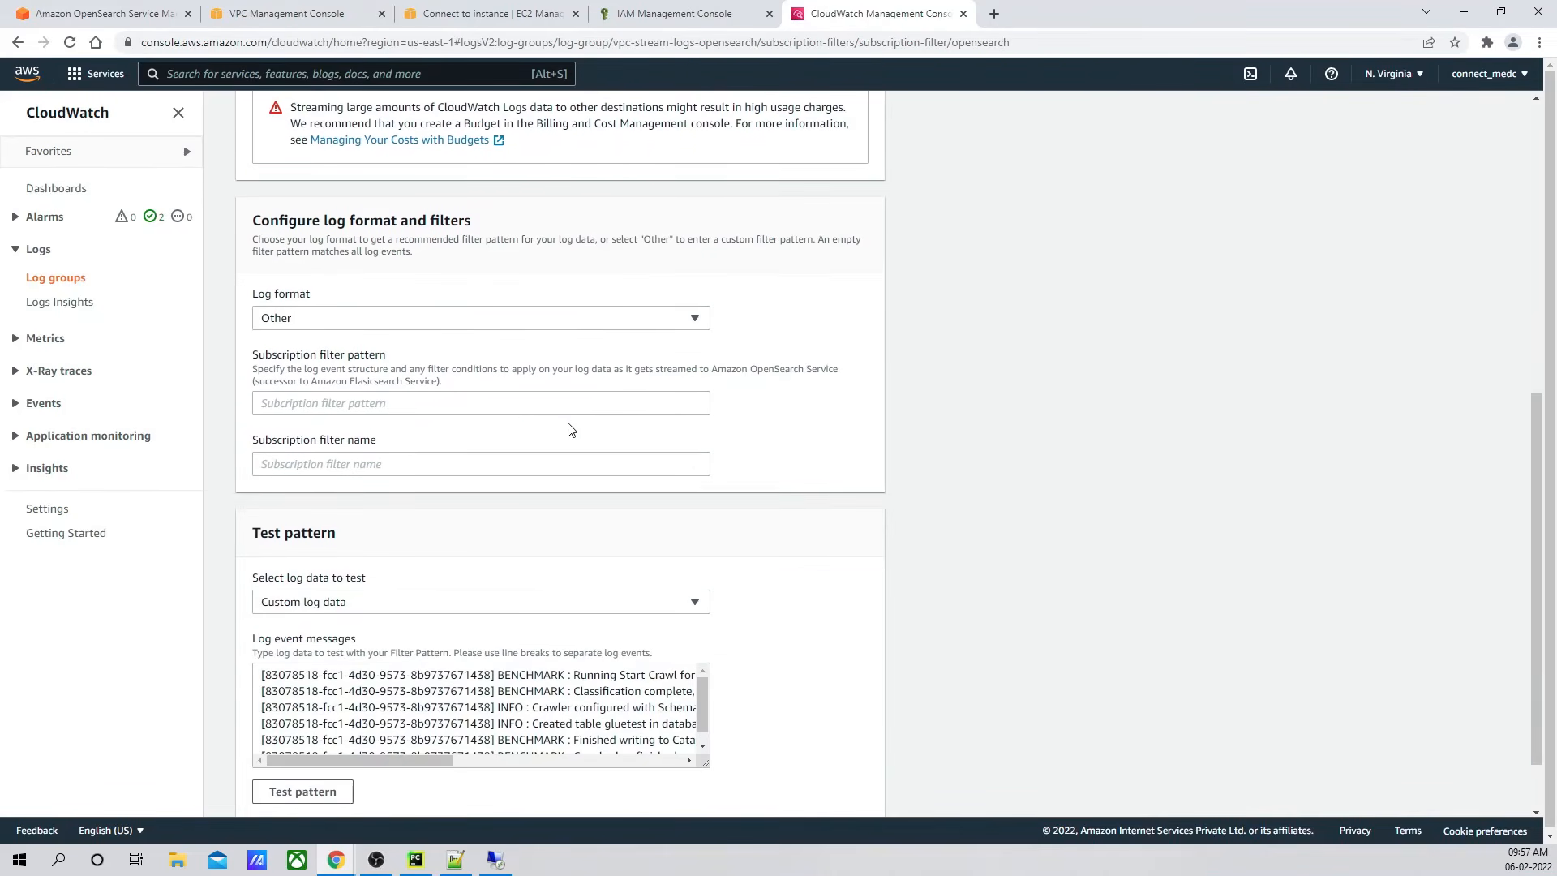
left_click(695, 321)
left_click(385, 345)
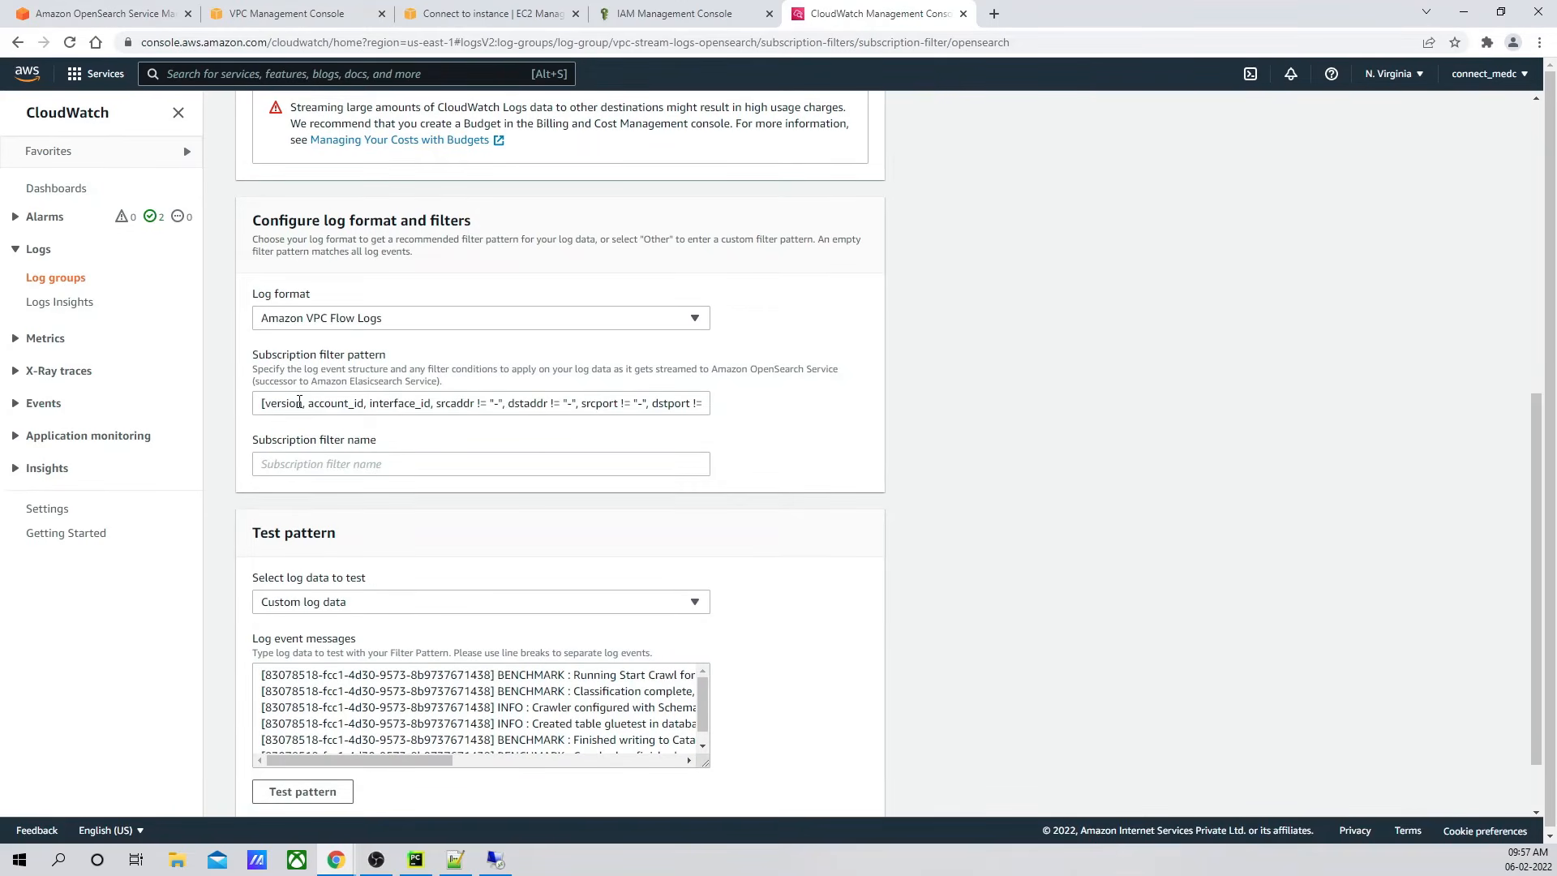
left_click(332, 463)
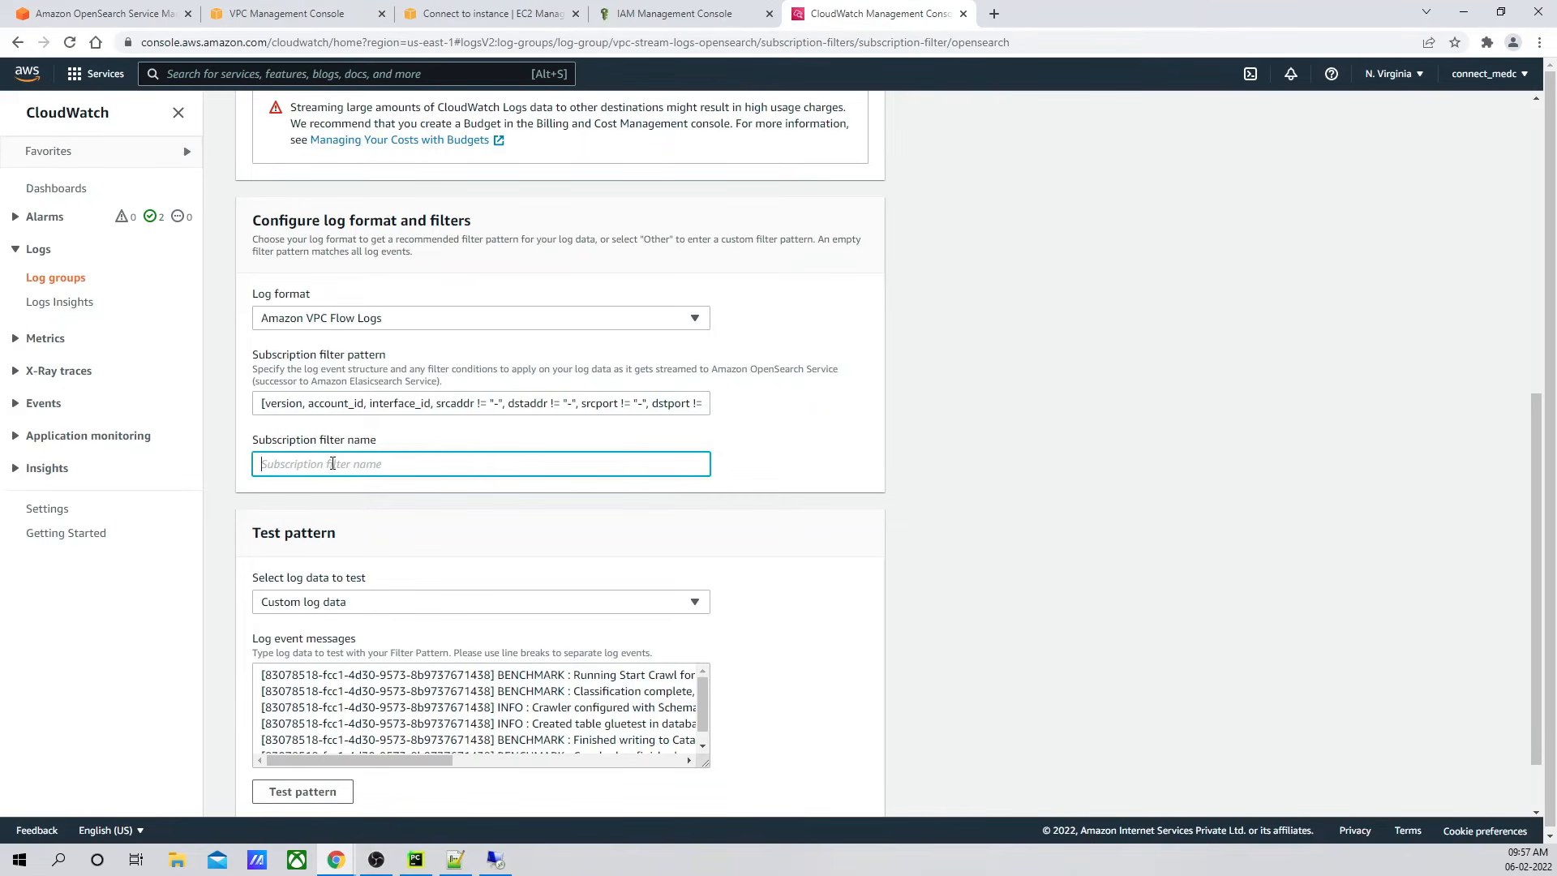
type("{}")
scroll(462, 459, "down", 1)
scroll(967, 549, "up", 6)
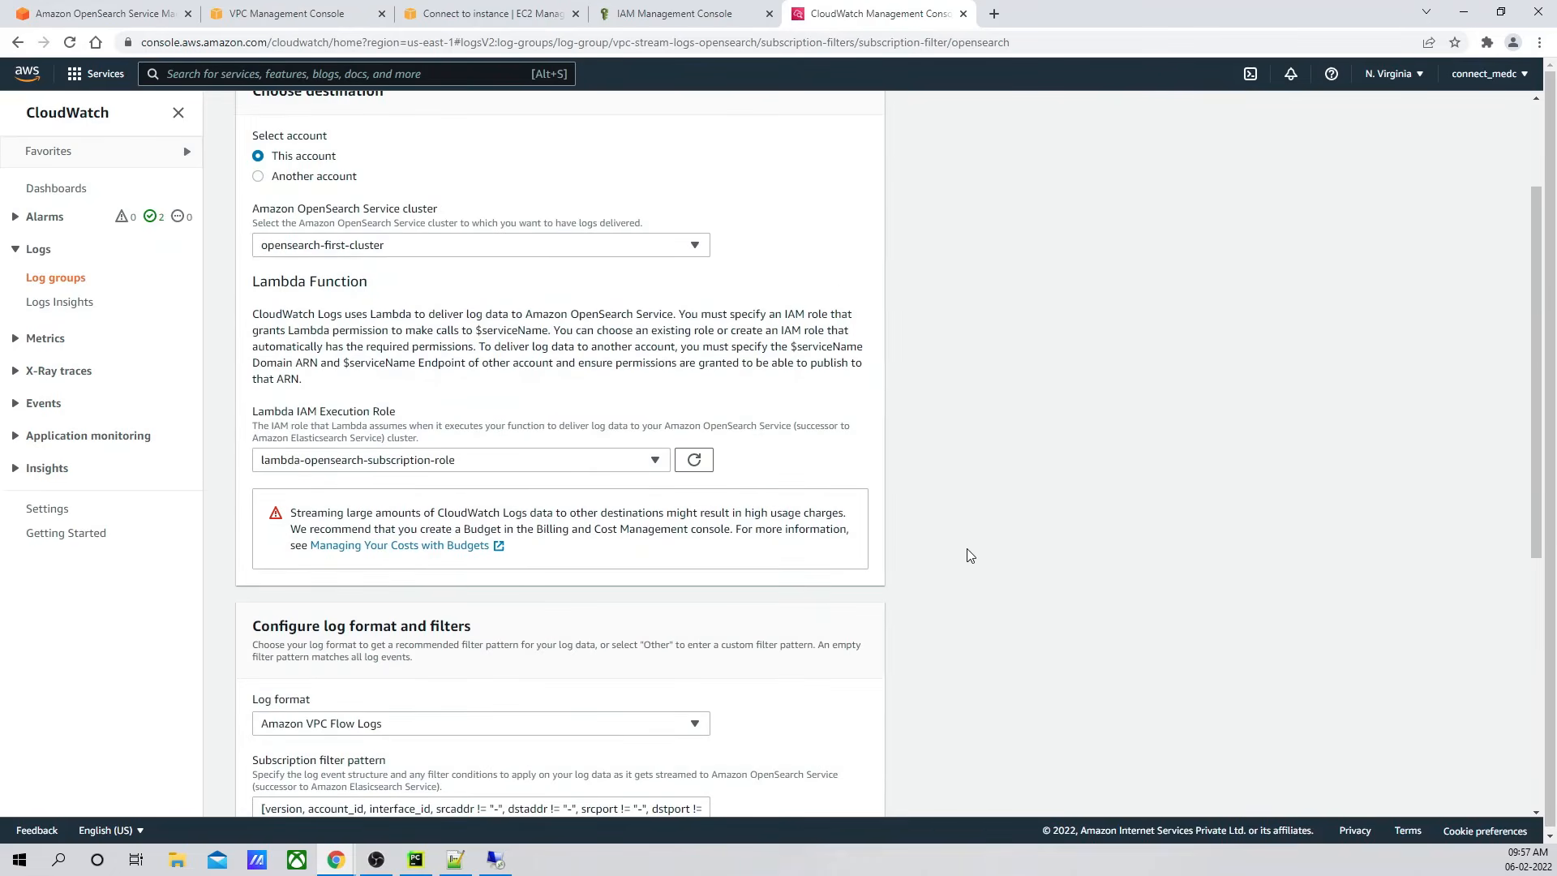
scroll(967, 549, "up", 2)
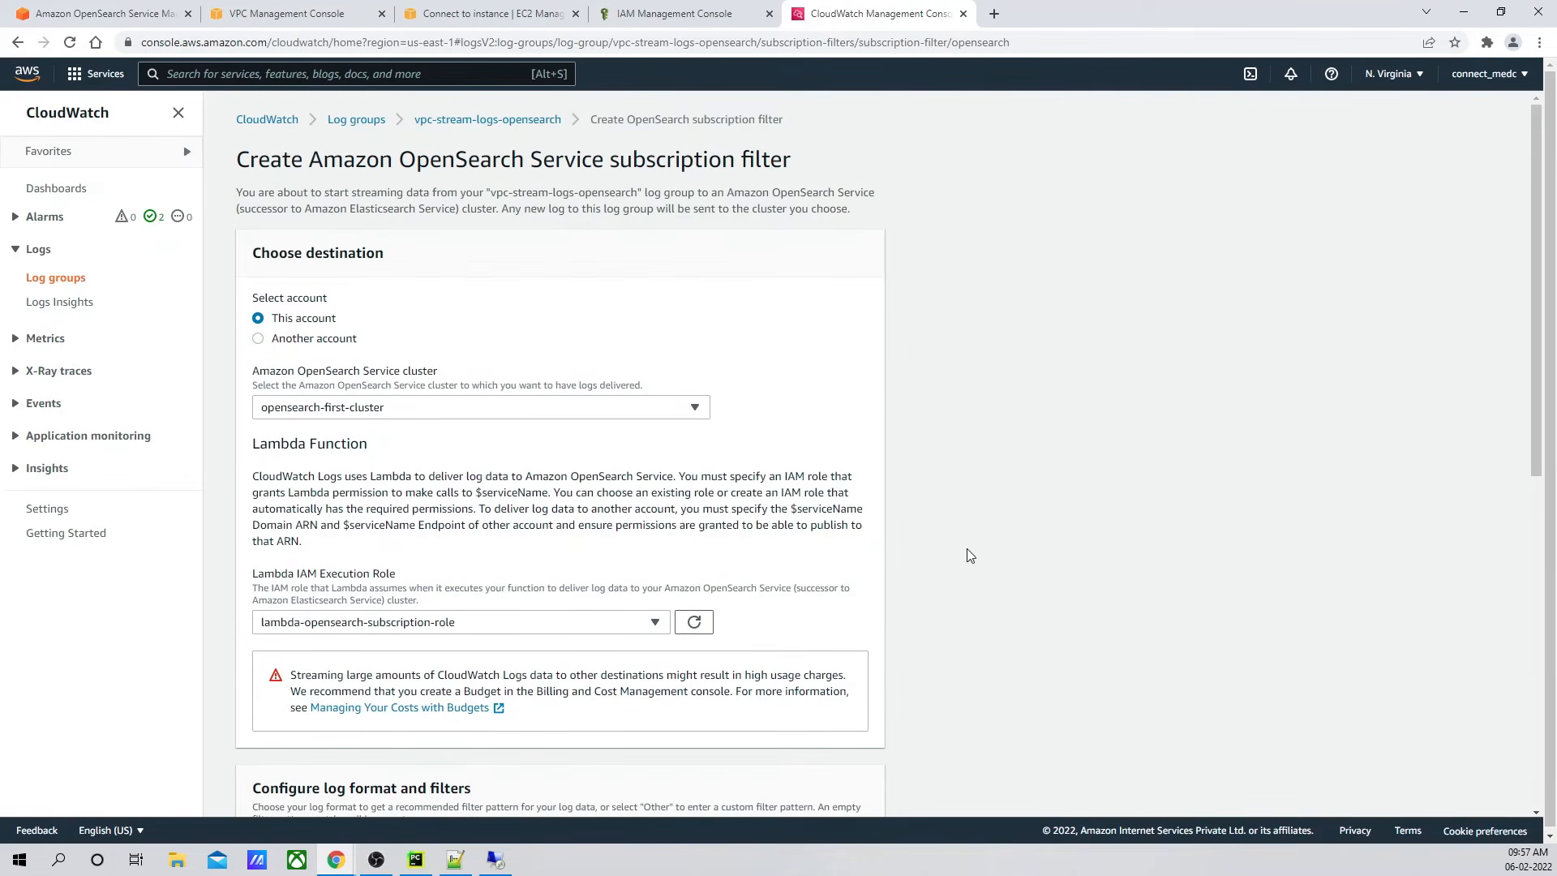
Step: Open the AWS console home in a new tab, go to the Lambda service, and check the number of existing functions
right_click(27, 74)
left_click(73, 85)
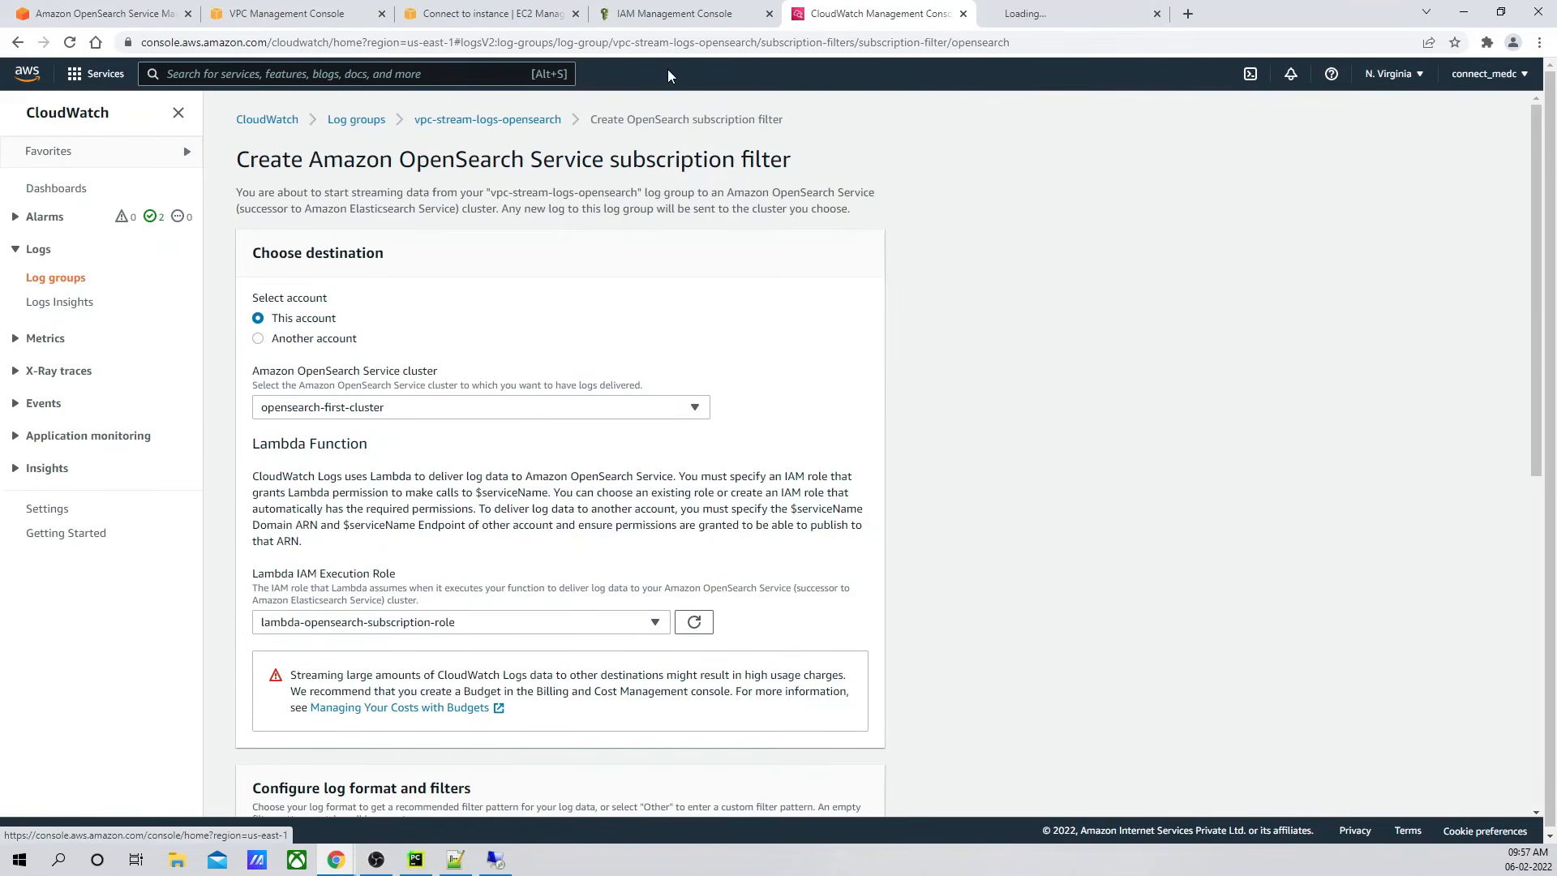
left_click(1029, 23)
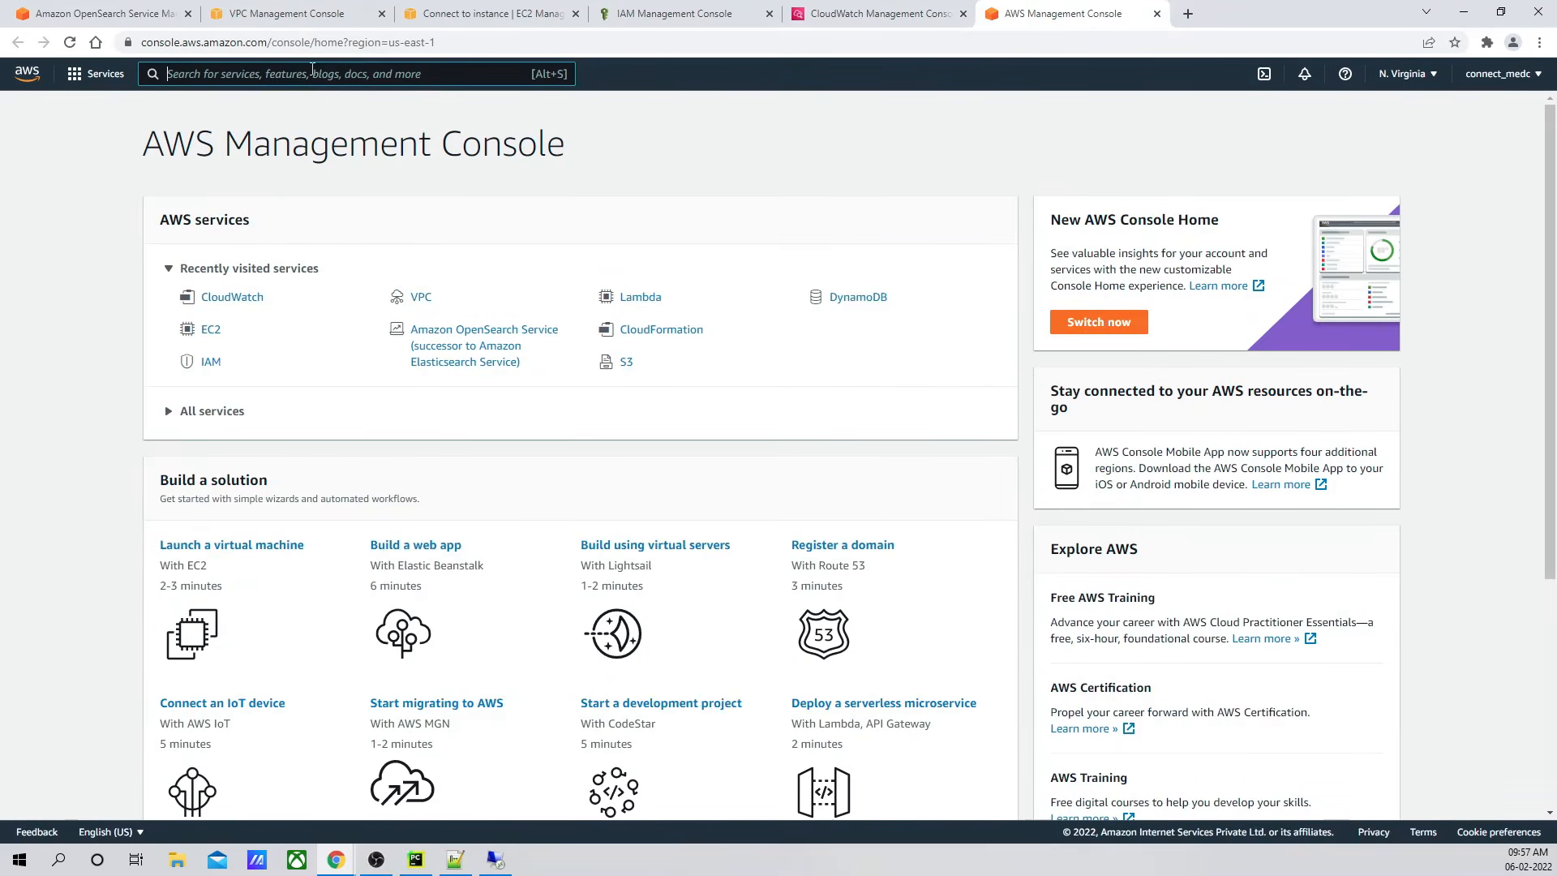
left_click(313, 71)
type("lambda")
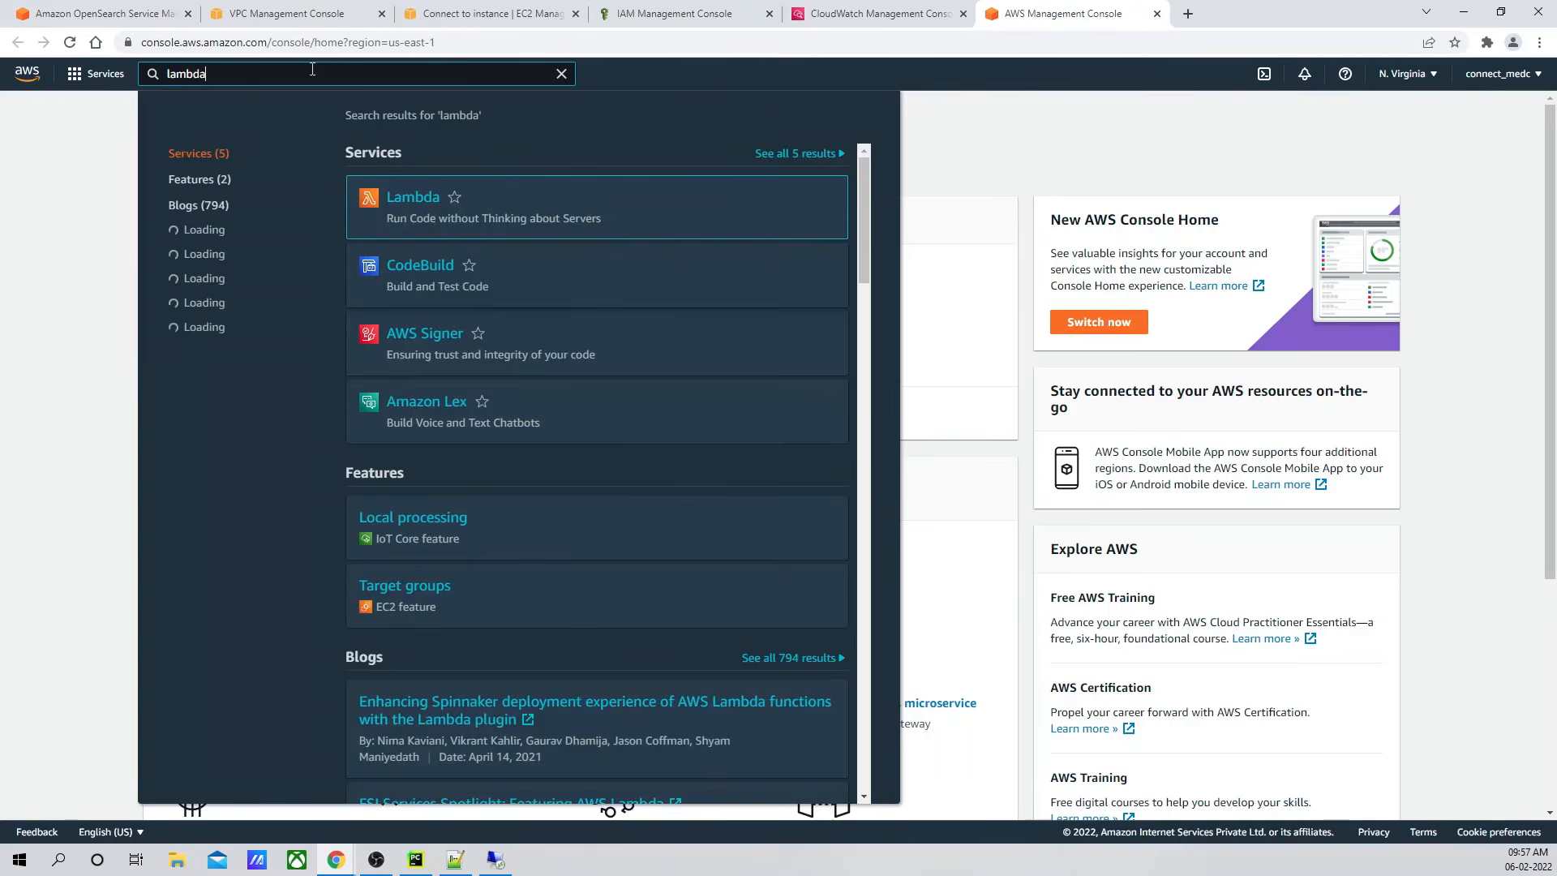
left_click(814, 190)
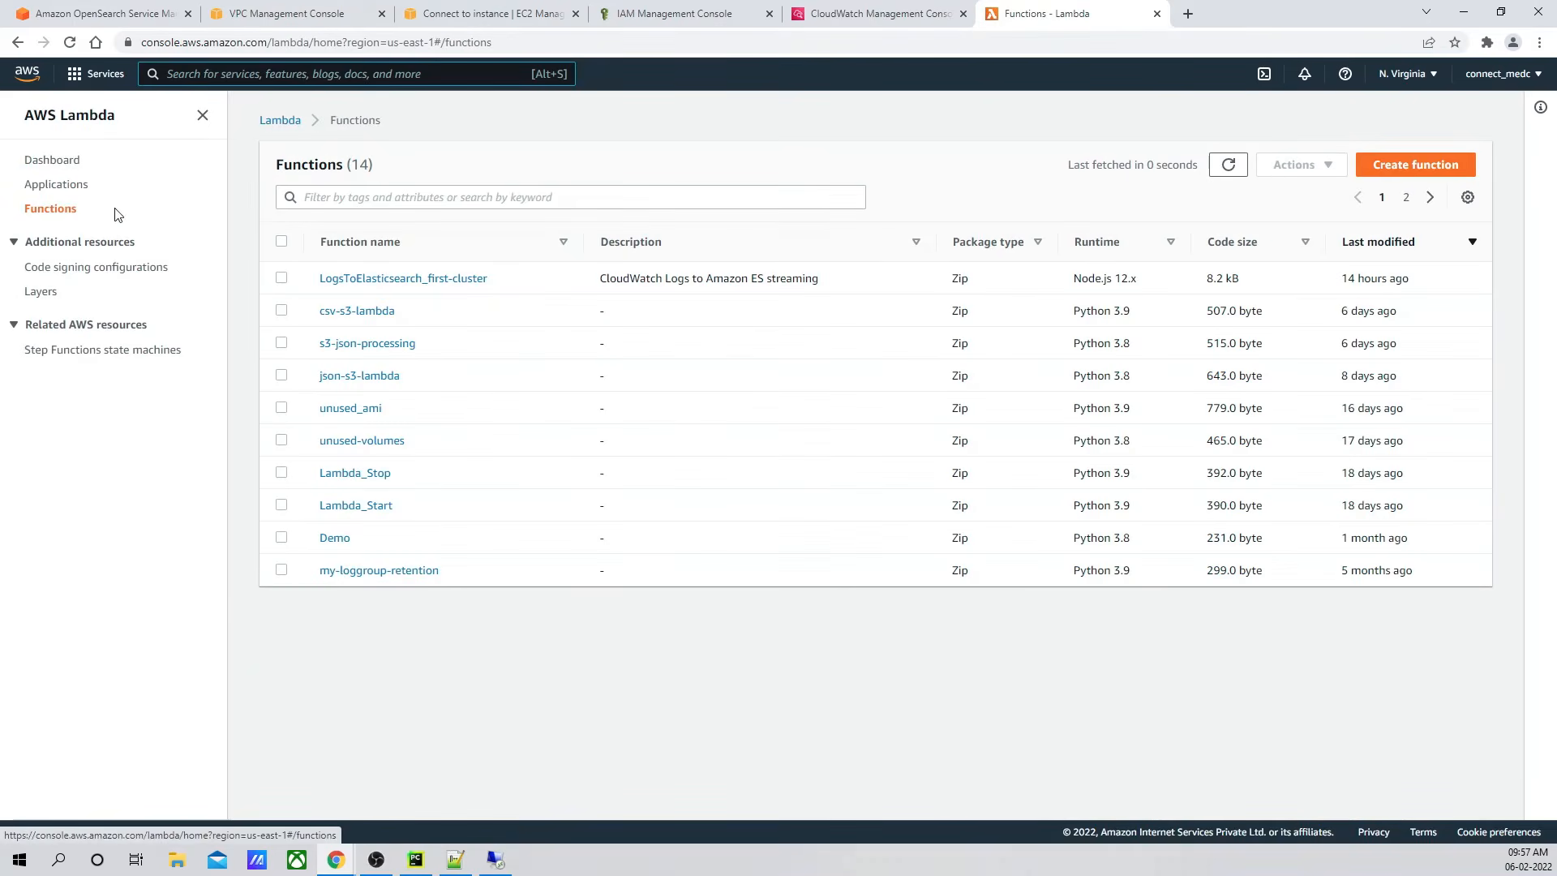
double_click(362, 166)
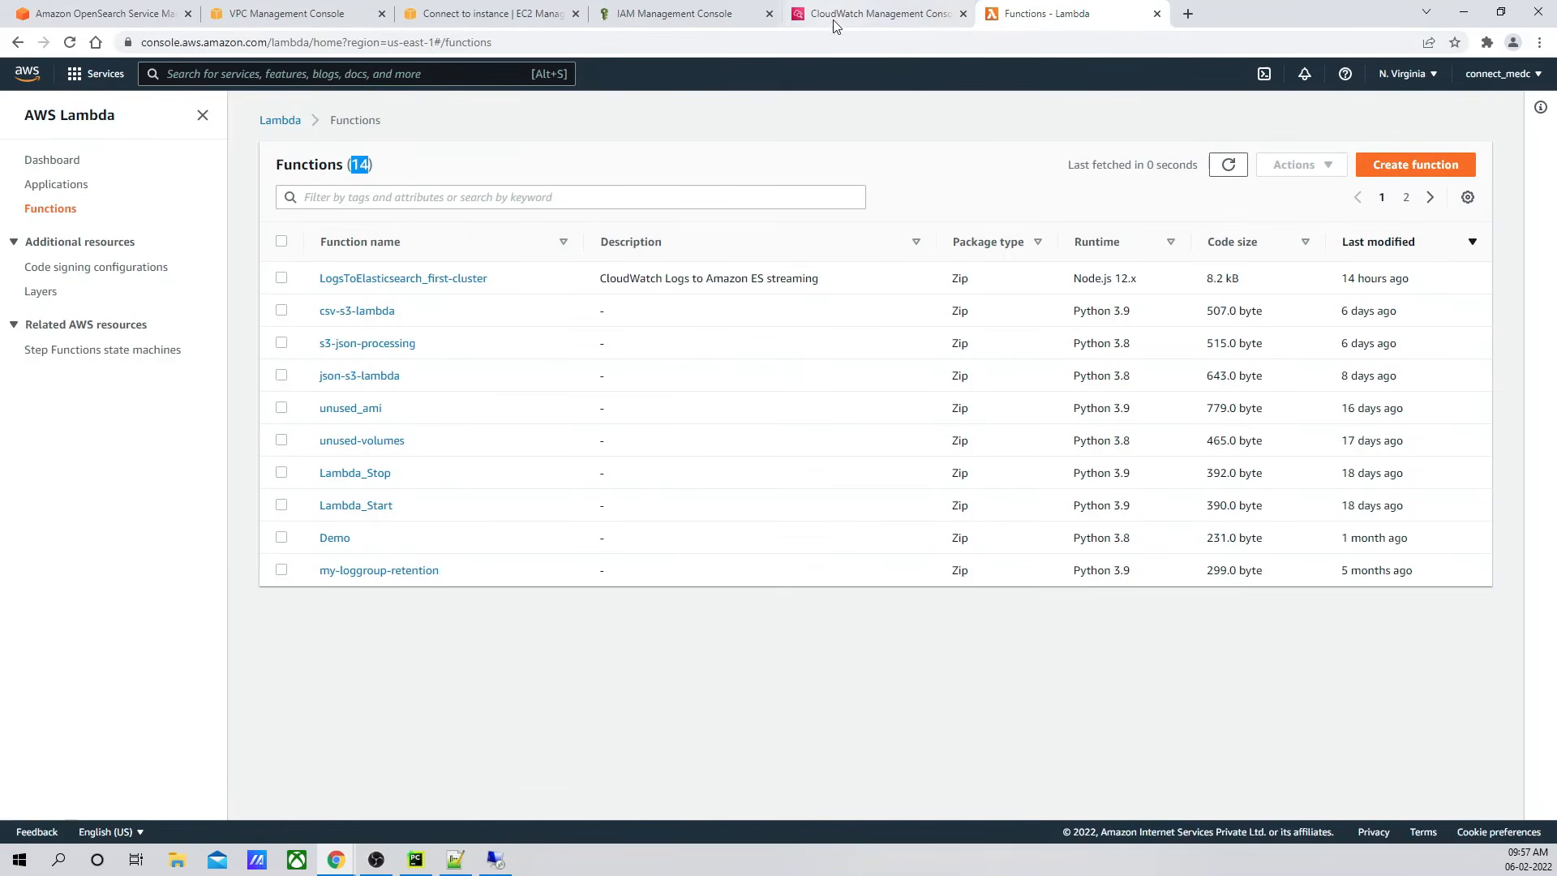
Step: Back in CloudWatch, start streaming the log group to opensearch-first-cluster with the configured subscription filter
left_click(872, 17)
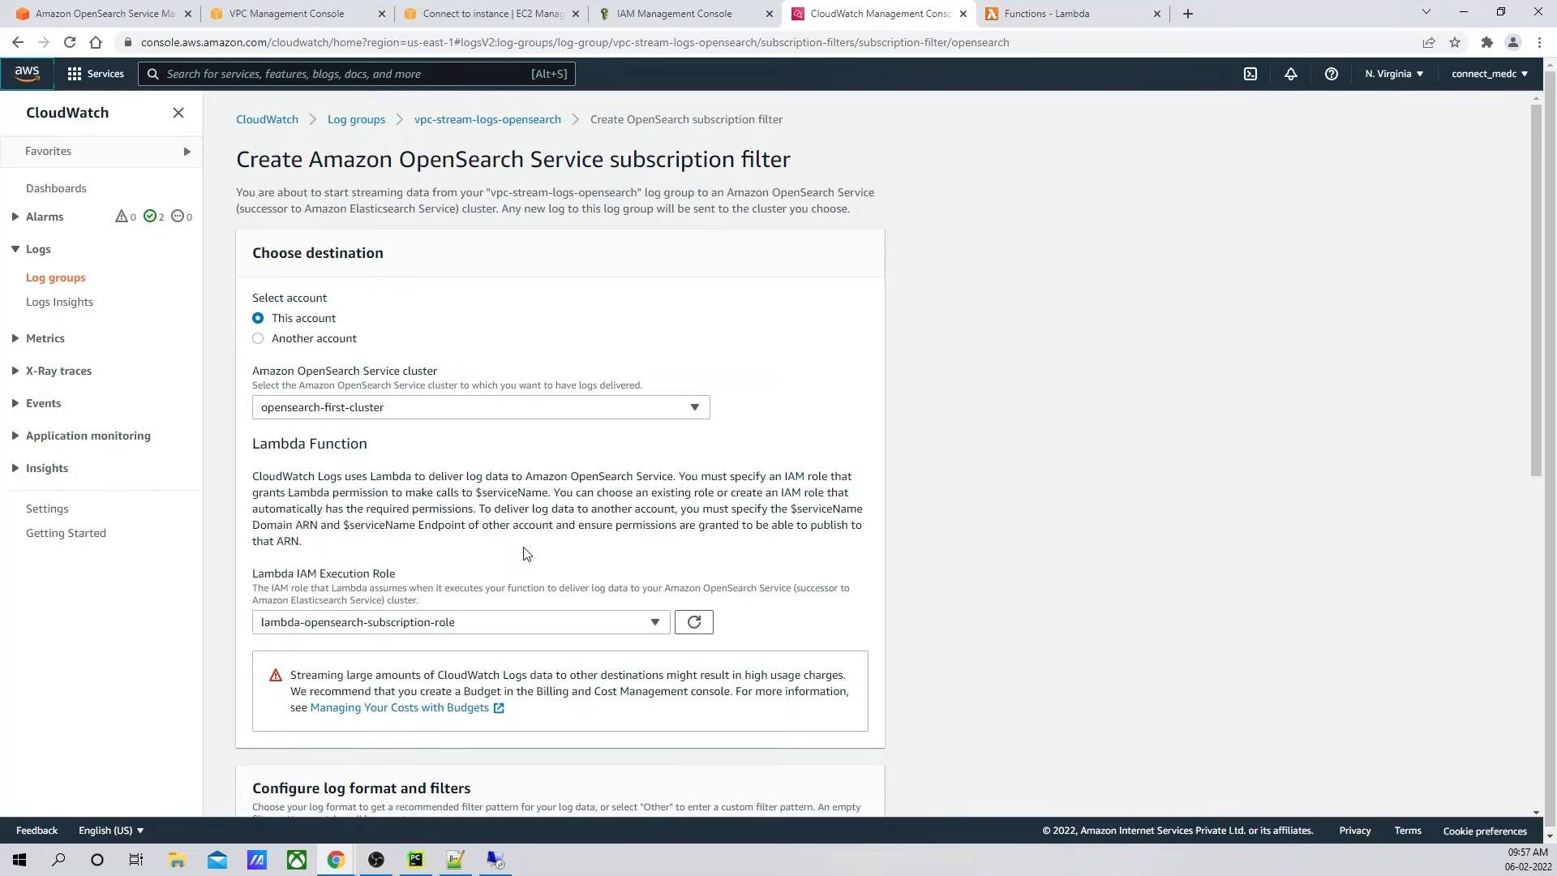
scroll(815, 545, "down", 8)
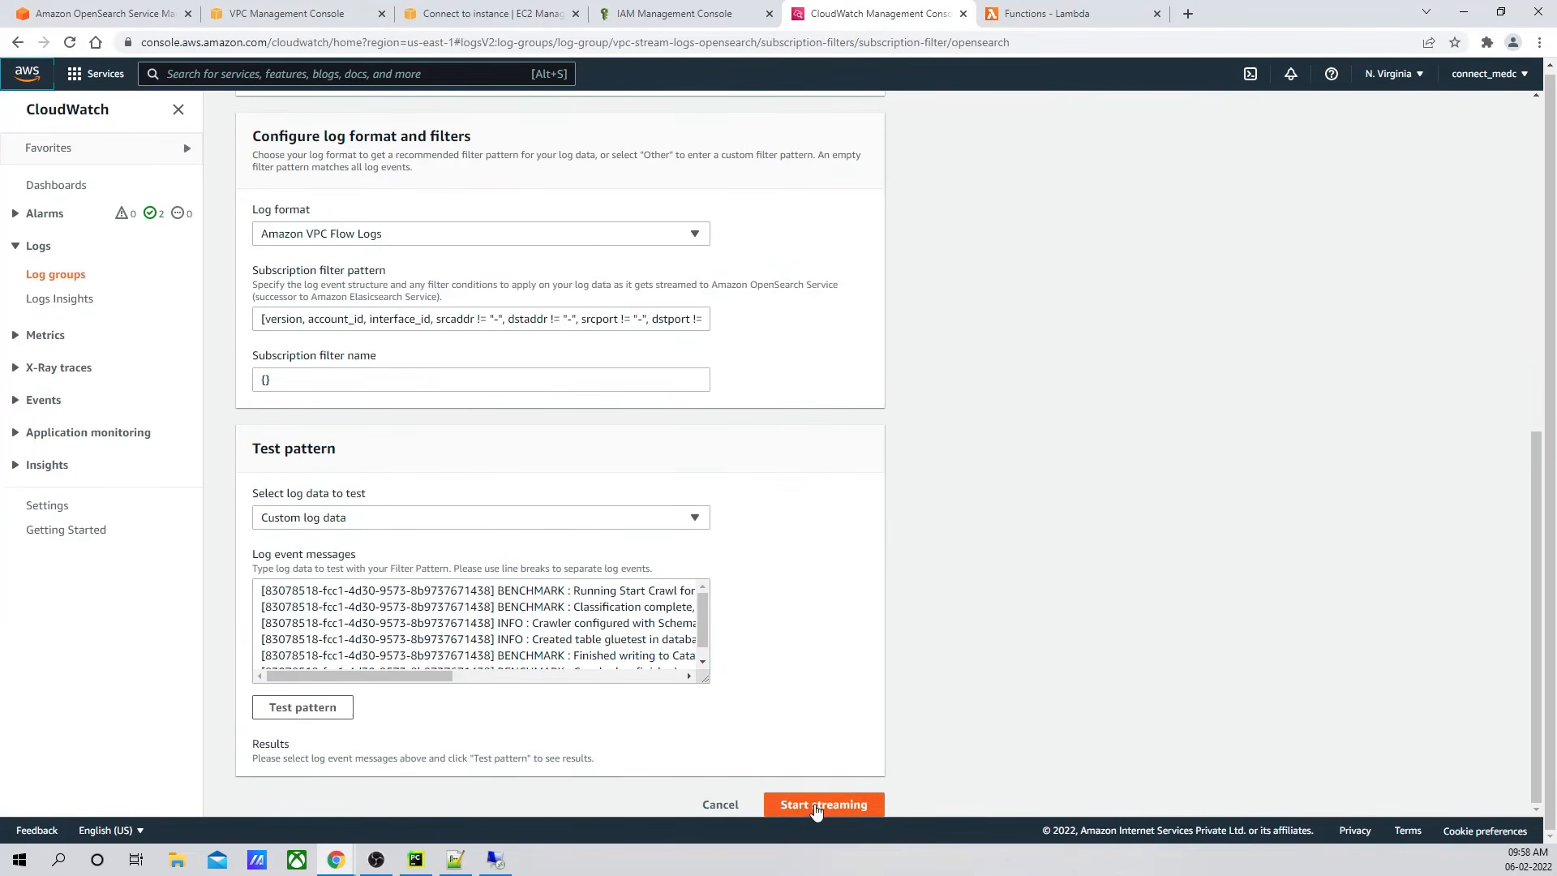
left_click(819, 807)
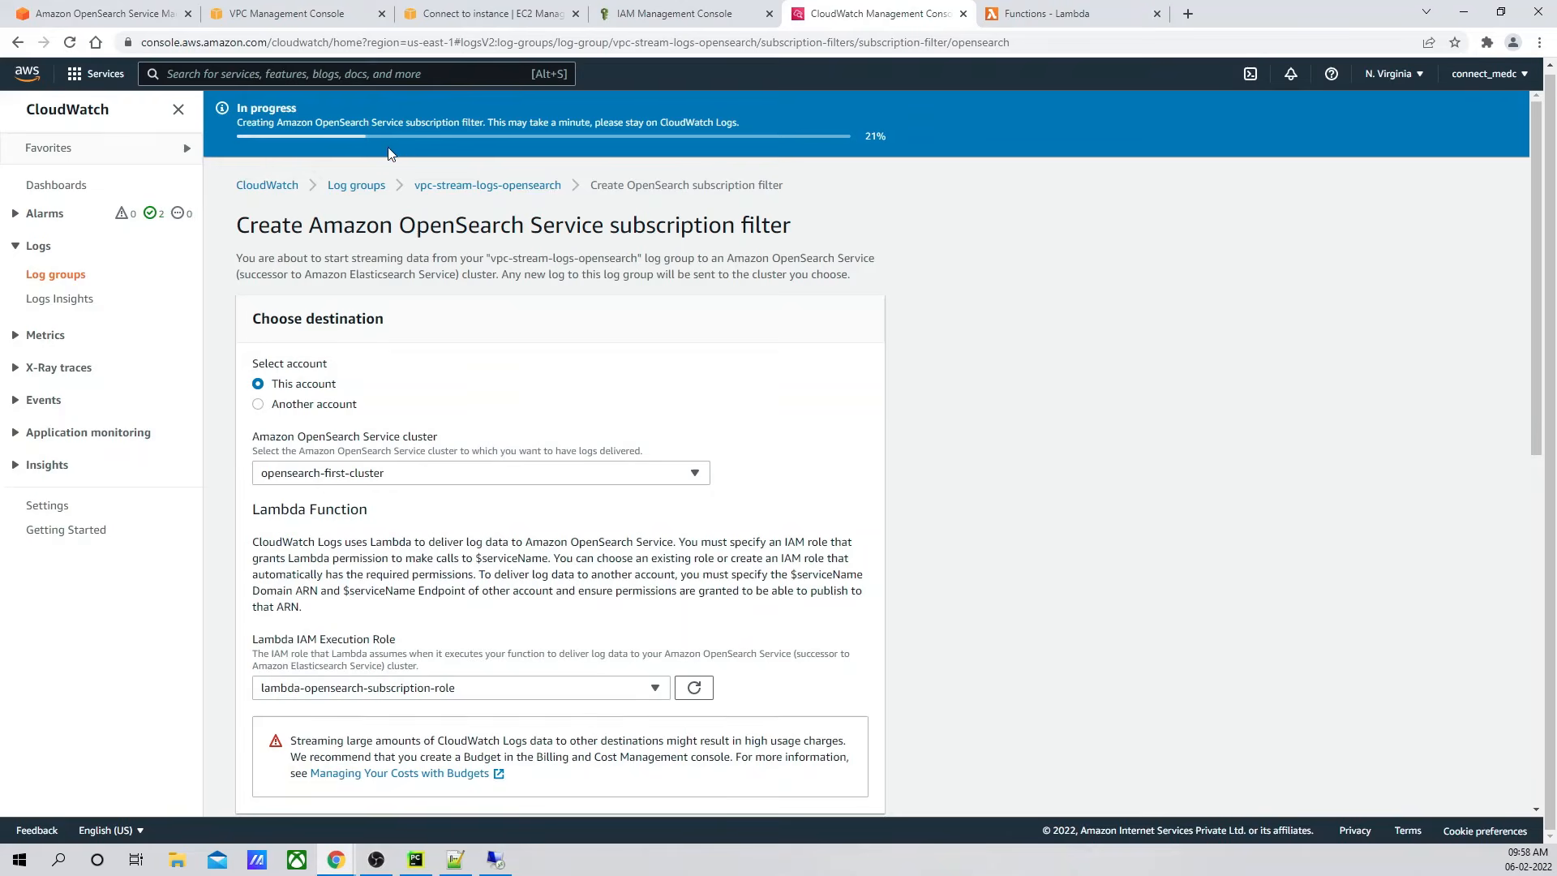
Step: Check the streaming progress in CloudWatch, refresh the Lambda functions list, and examine its function count and latest modification time
left_click(1054, 16)
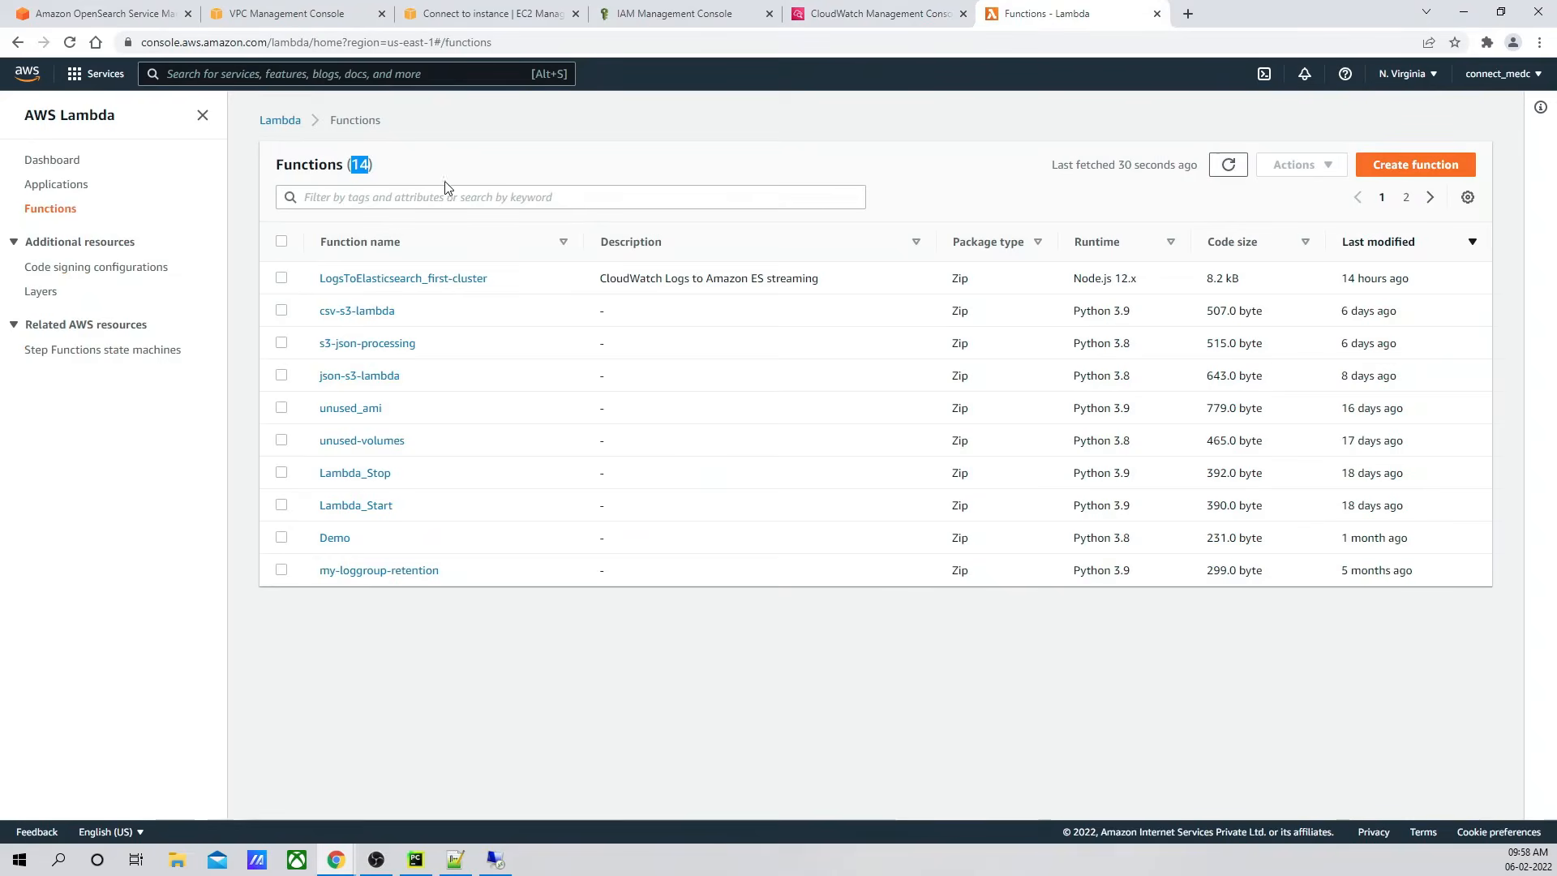
left_click(876, 14)
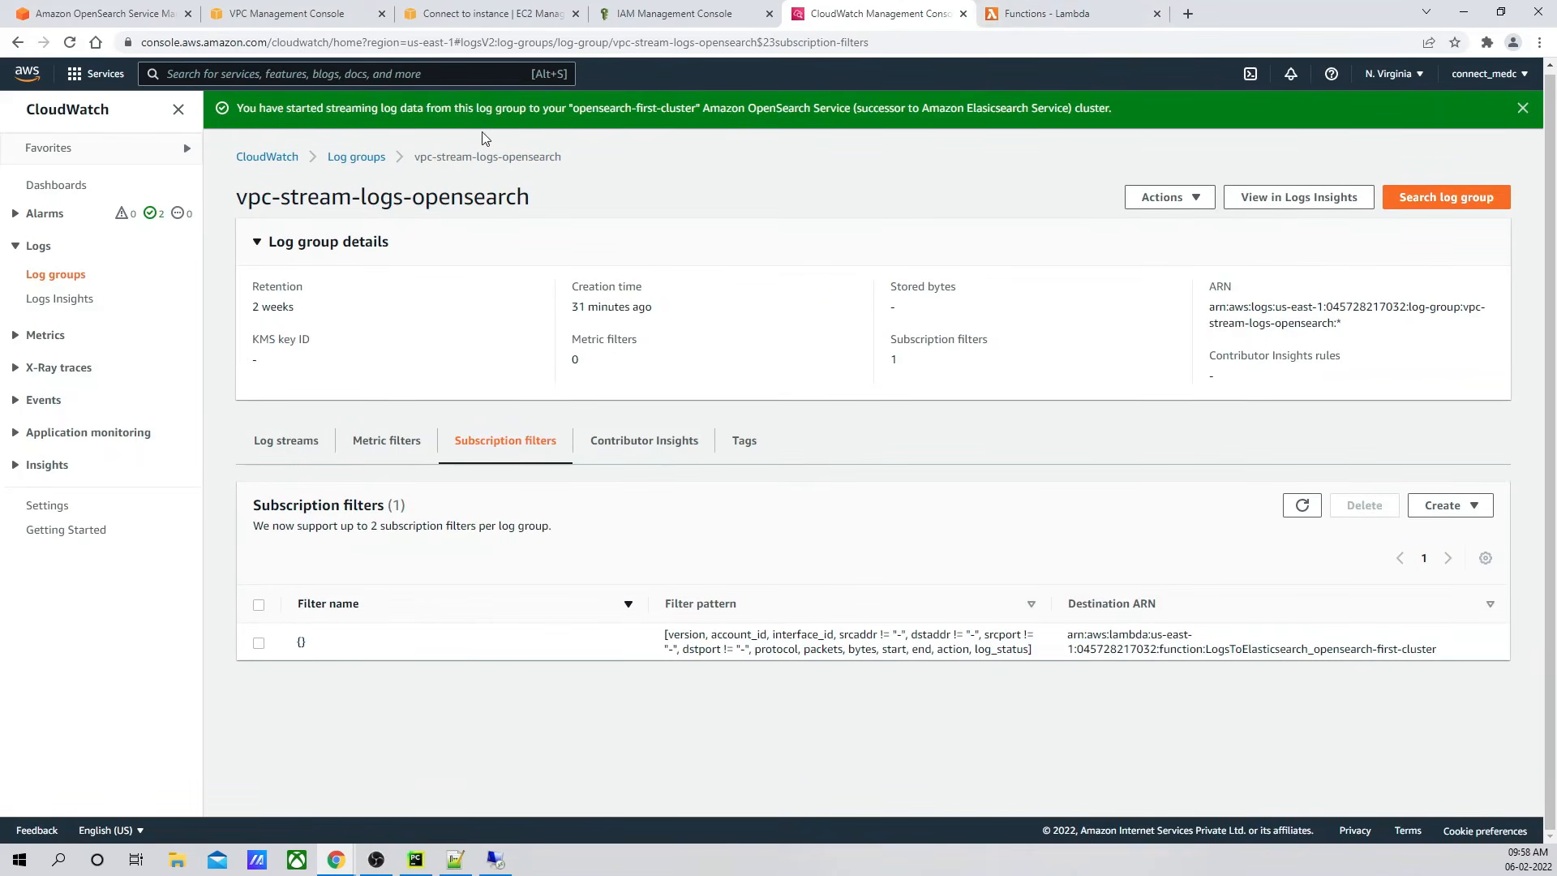
left_click(1037, 16)
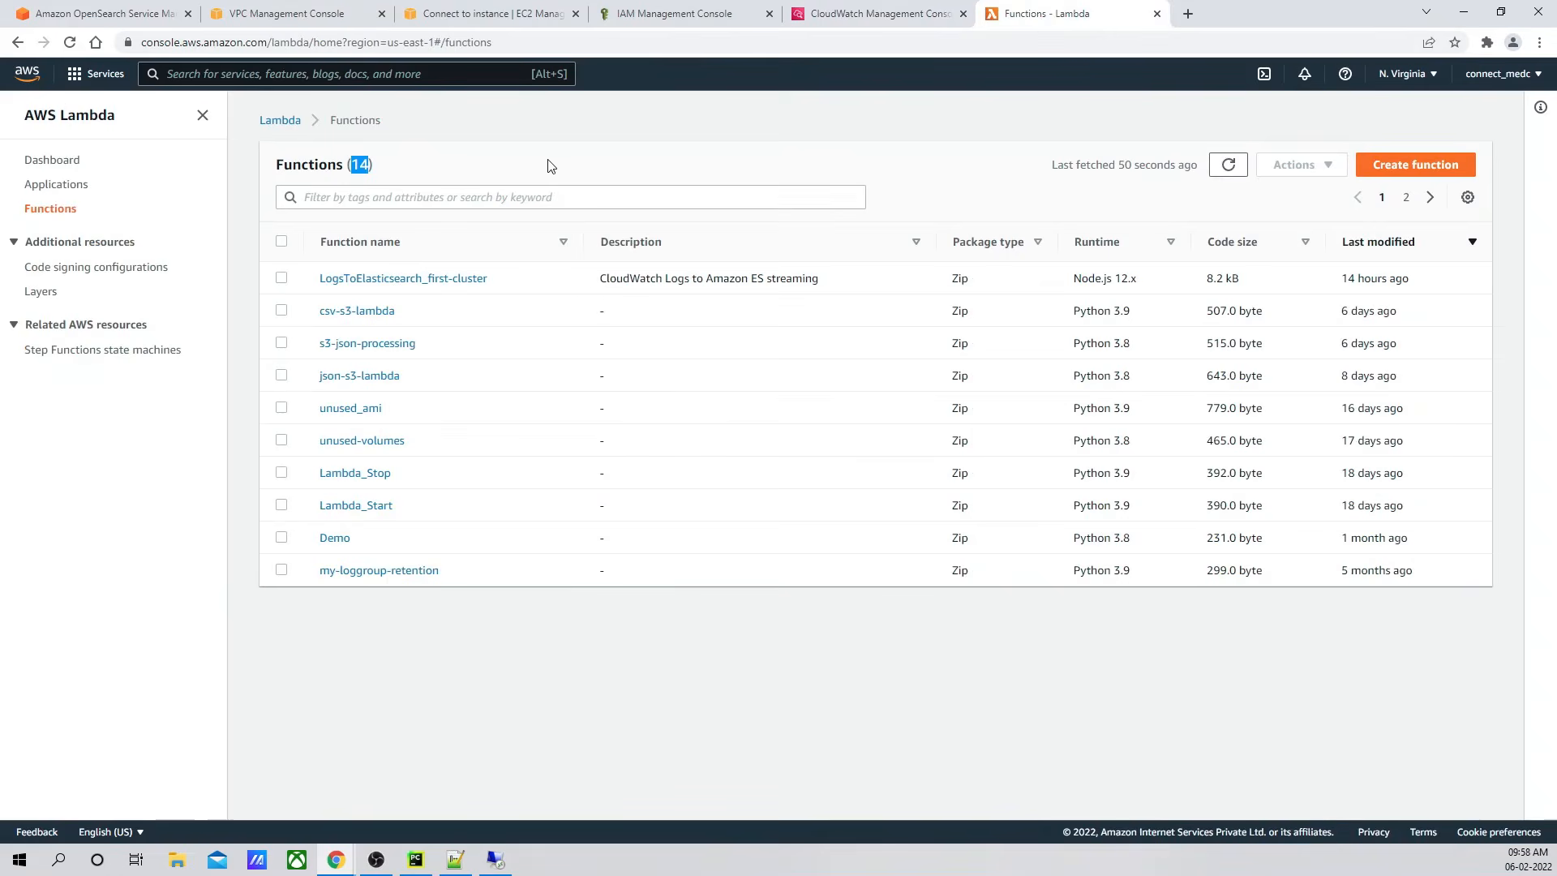
left_click(1228, 166)
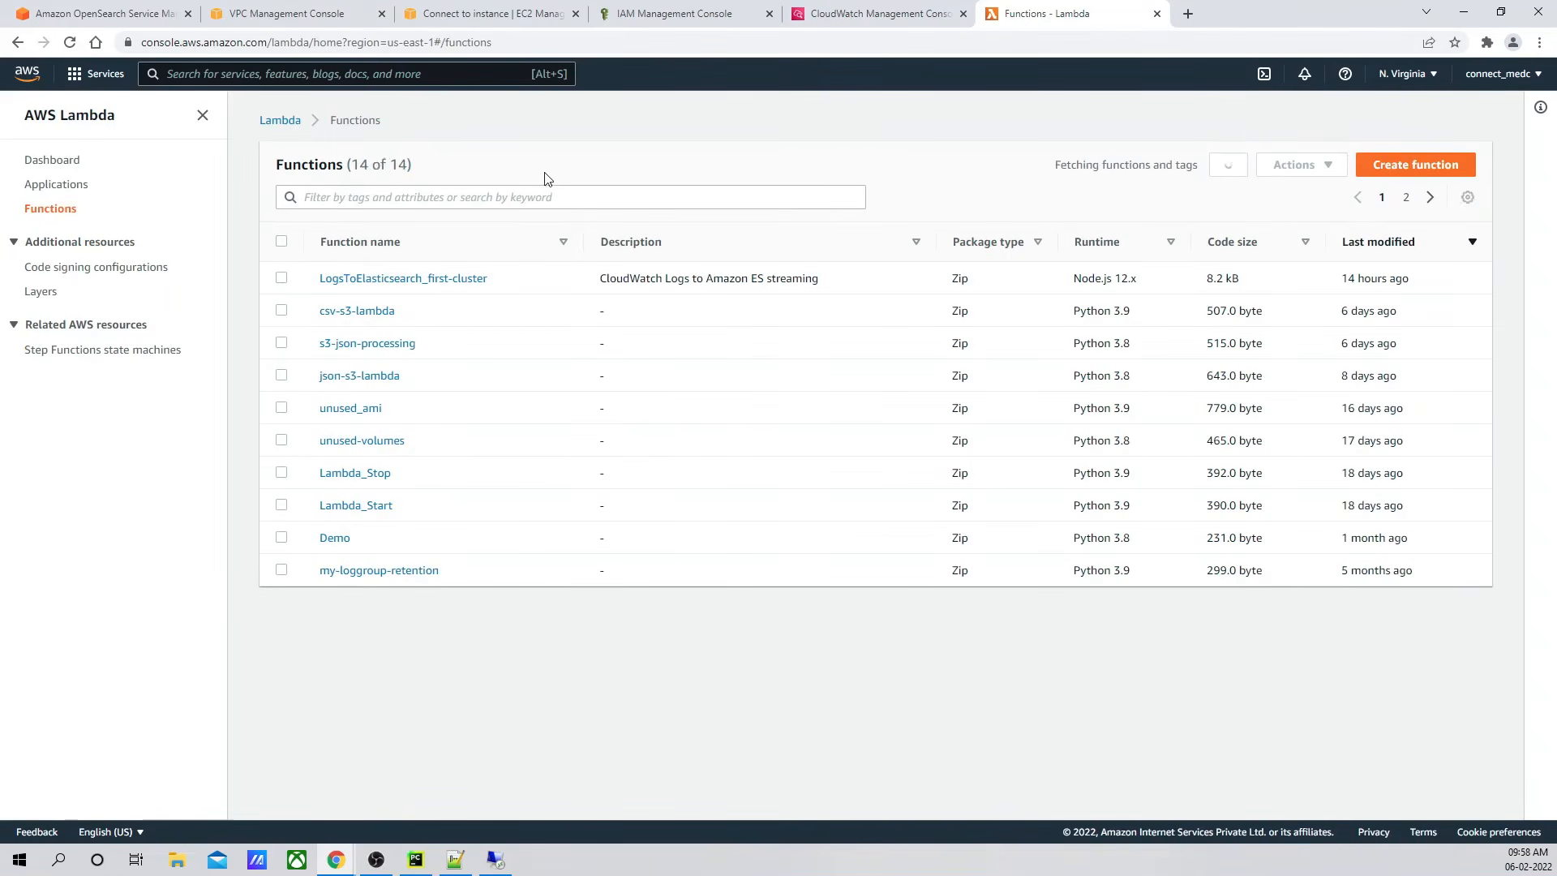
left_click_drag(352, 165, 376, 167)
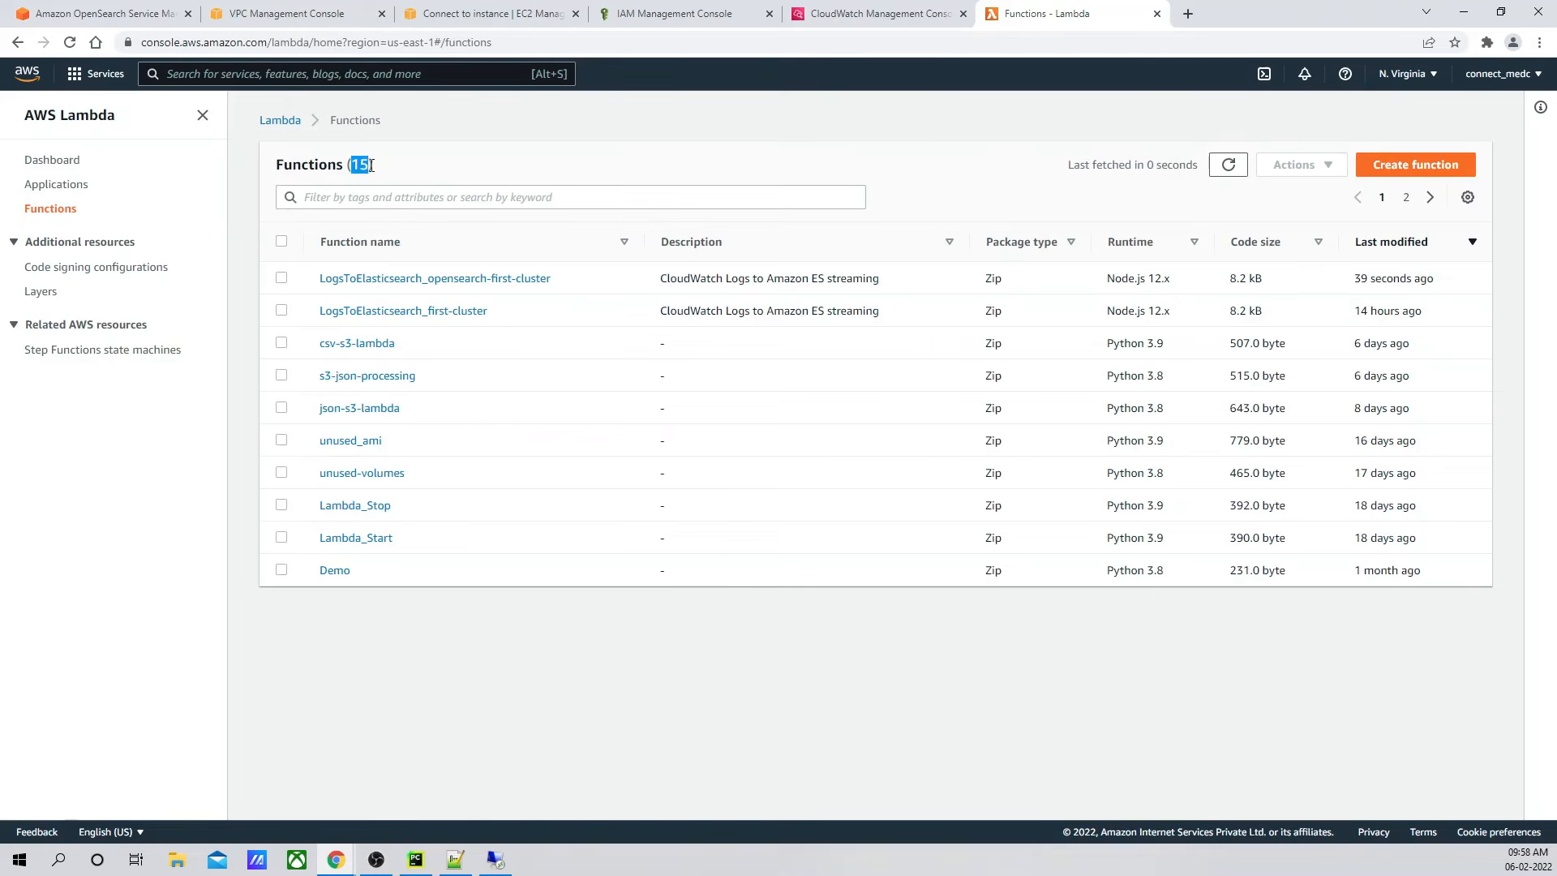
left_click(402, 166)
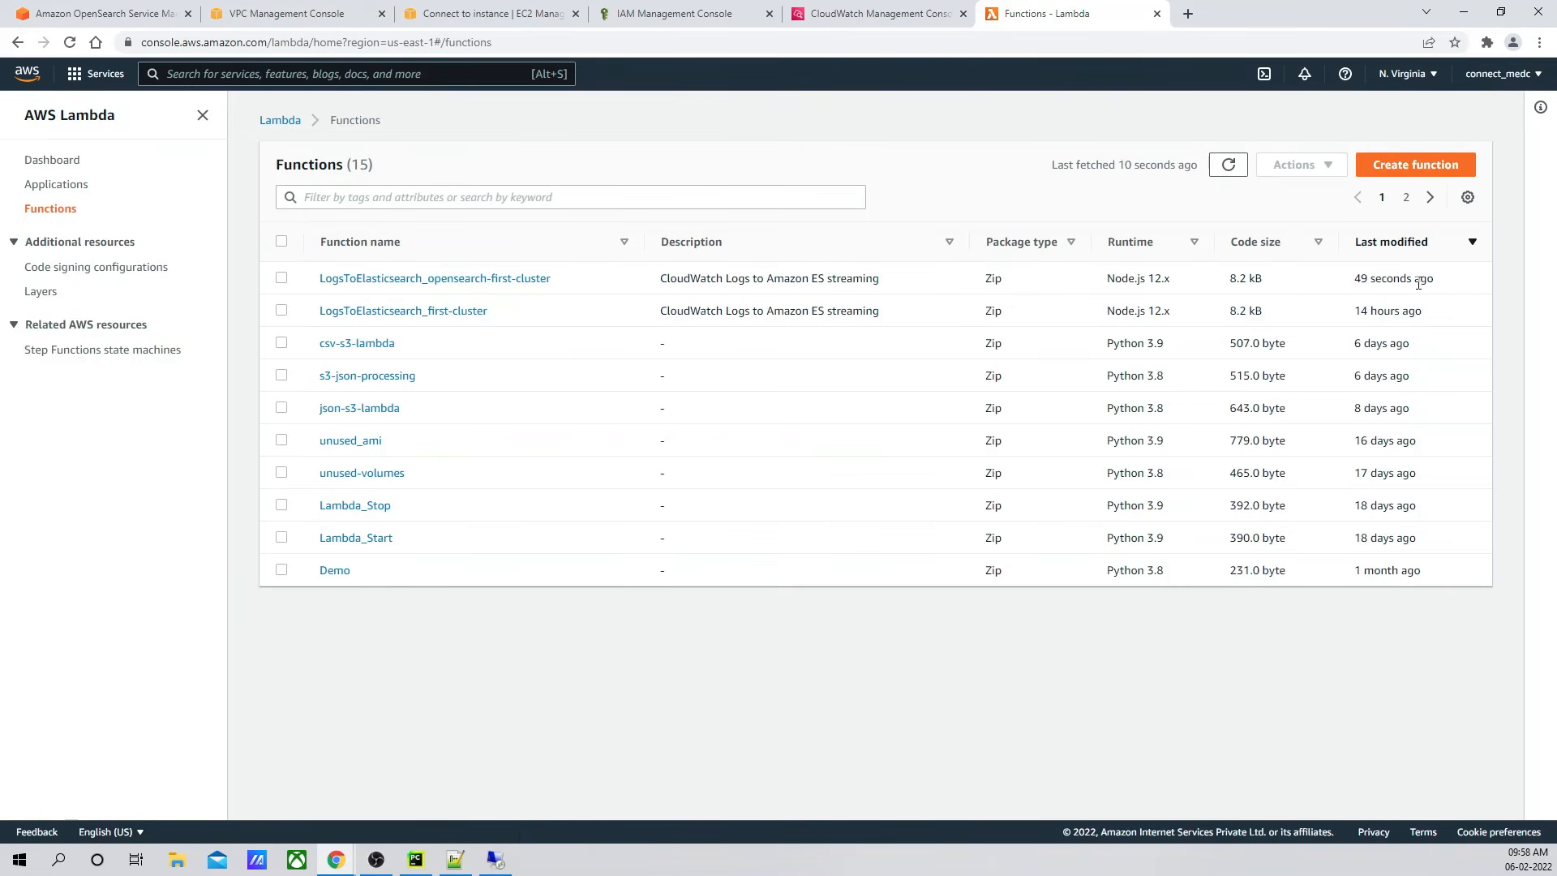
left_click_drag(1452, 283, 1353, 282)
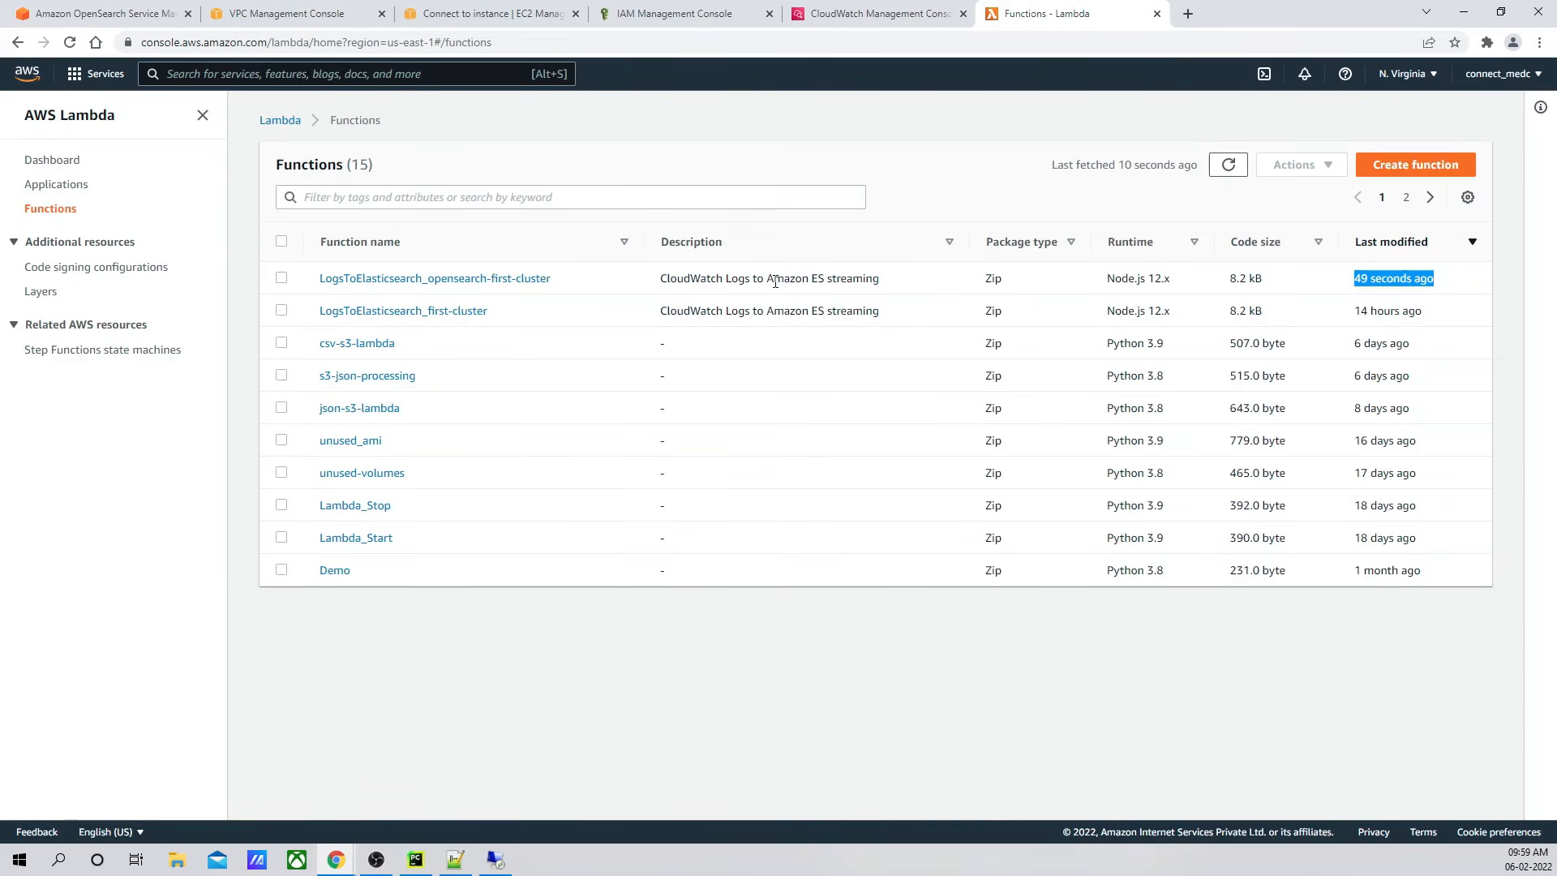
Step: Open the LogsToElasticsearch_opensearch-first-cluster function and look through its overview, index.js code and runtime settings
left_click(430, 280)
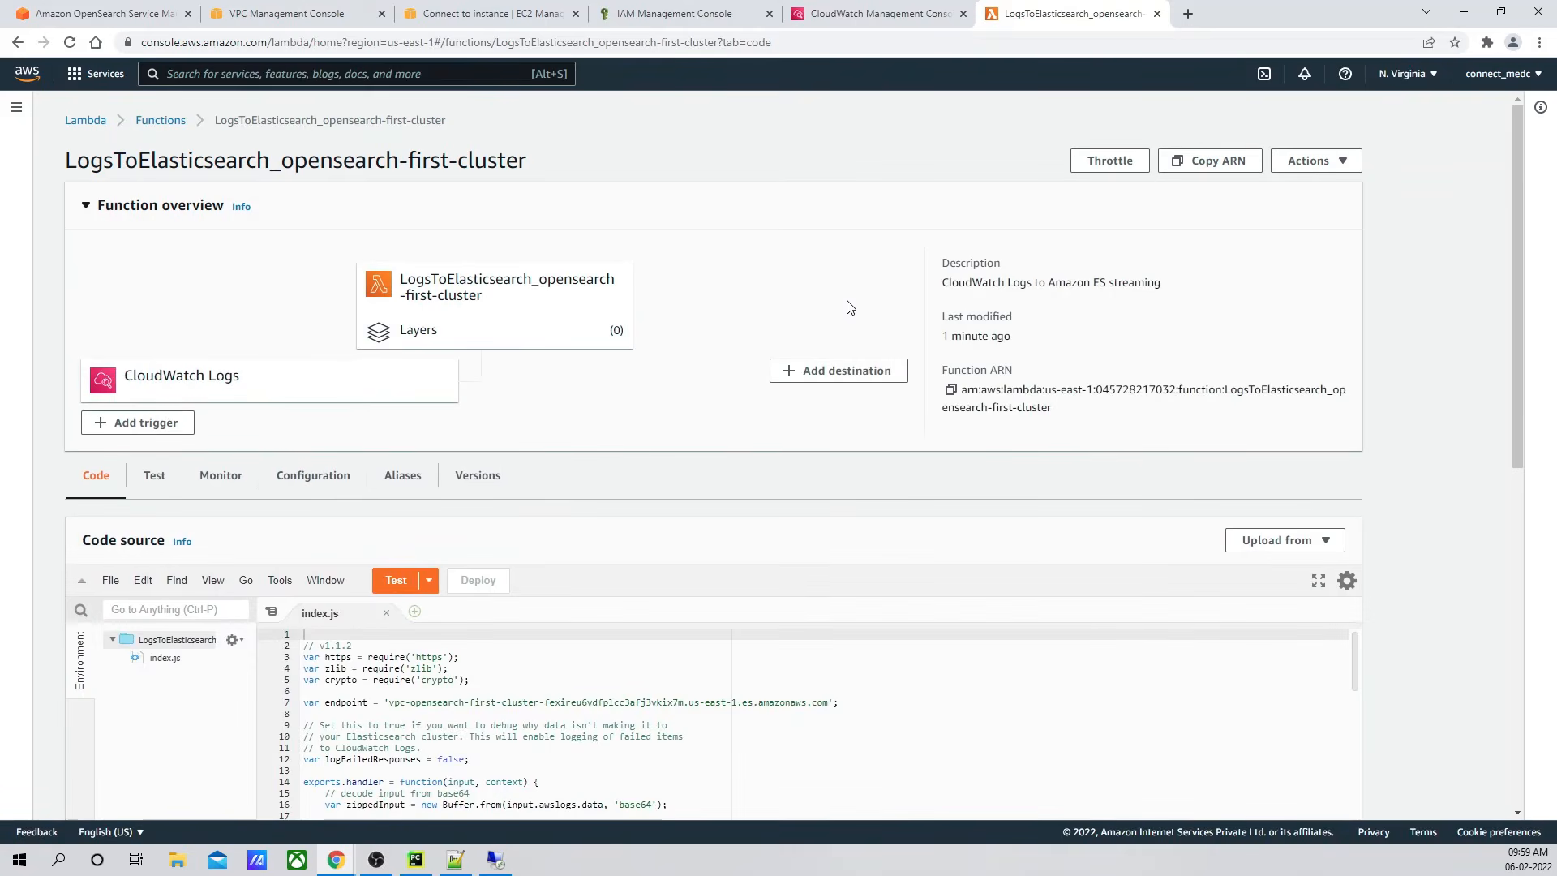
scroll(850, 306, "down", 8)
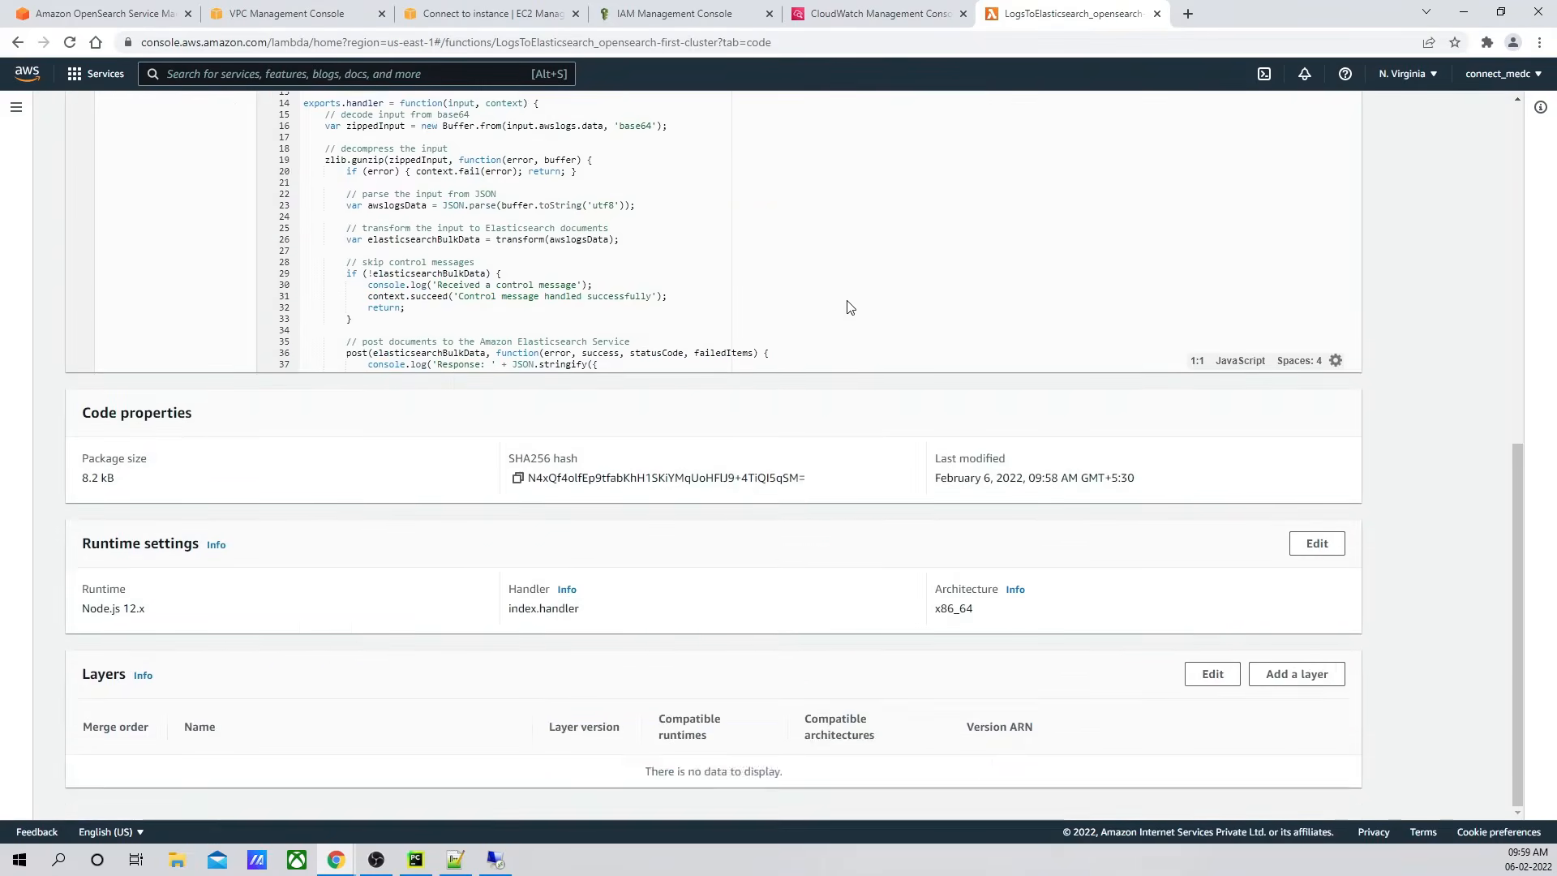
scroll(849, 307, "up", 5)
scroll(1067, 305, "down", 3)
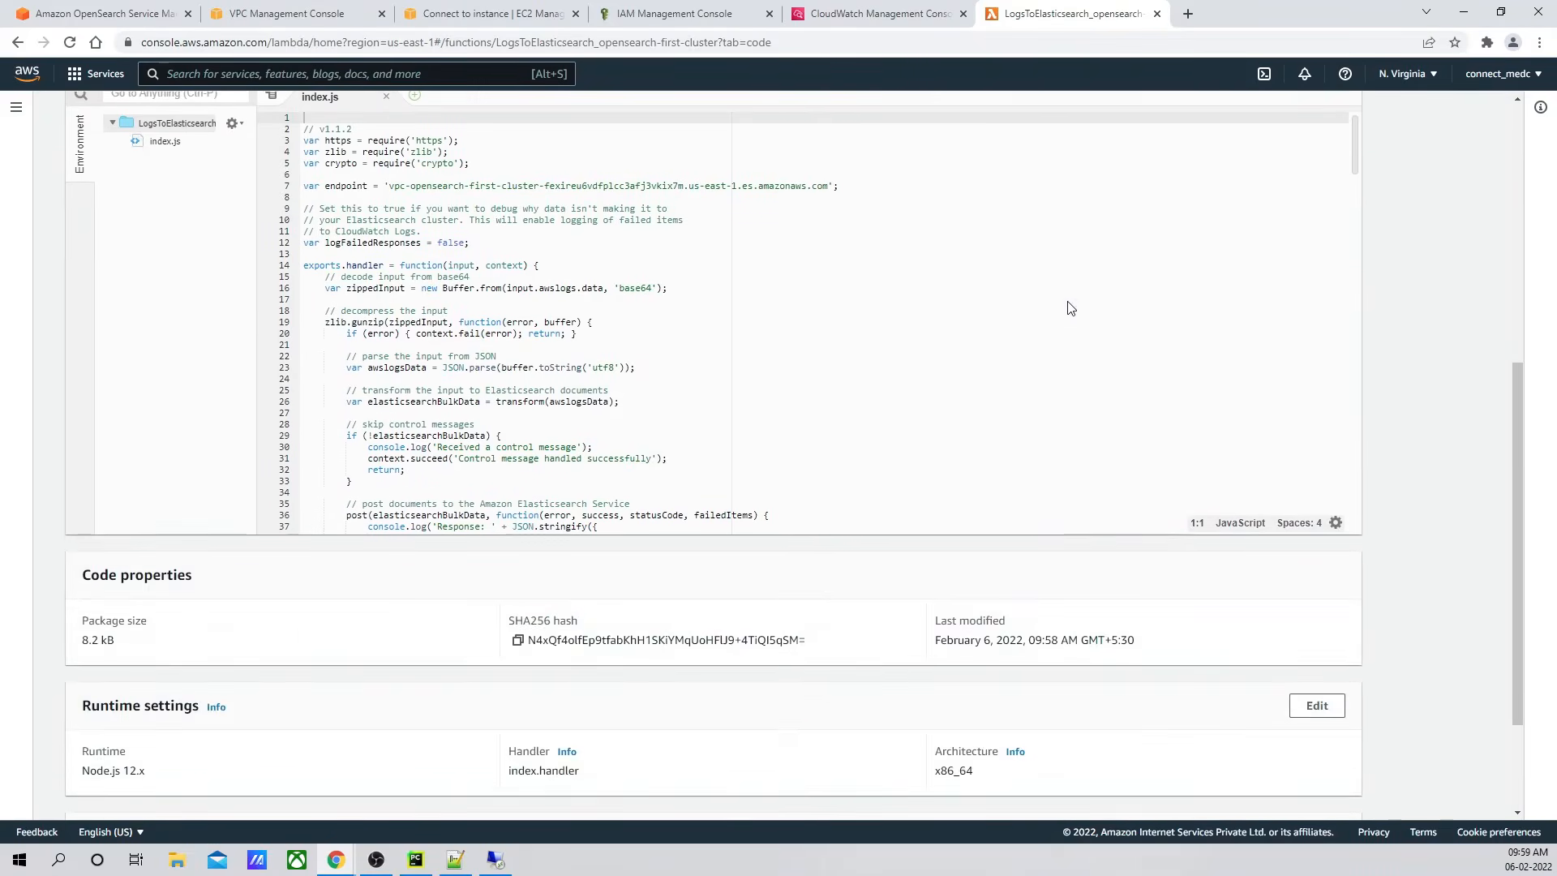
scroll(1271, 295, "down", 15)
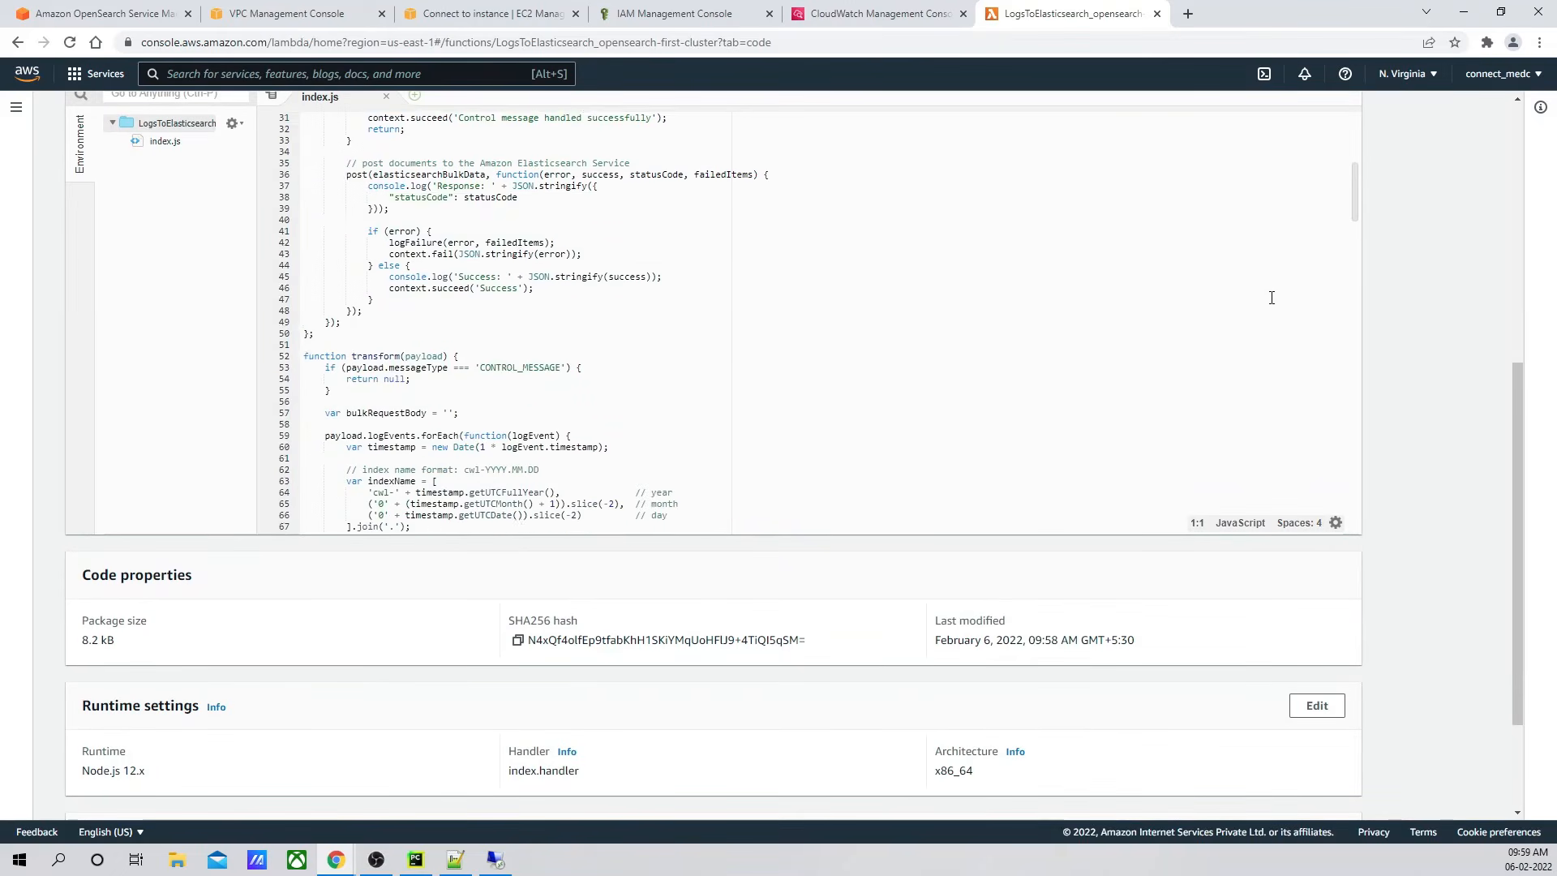
scroll(1272, 298, "down", 20)
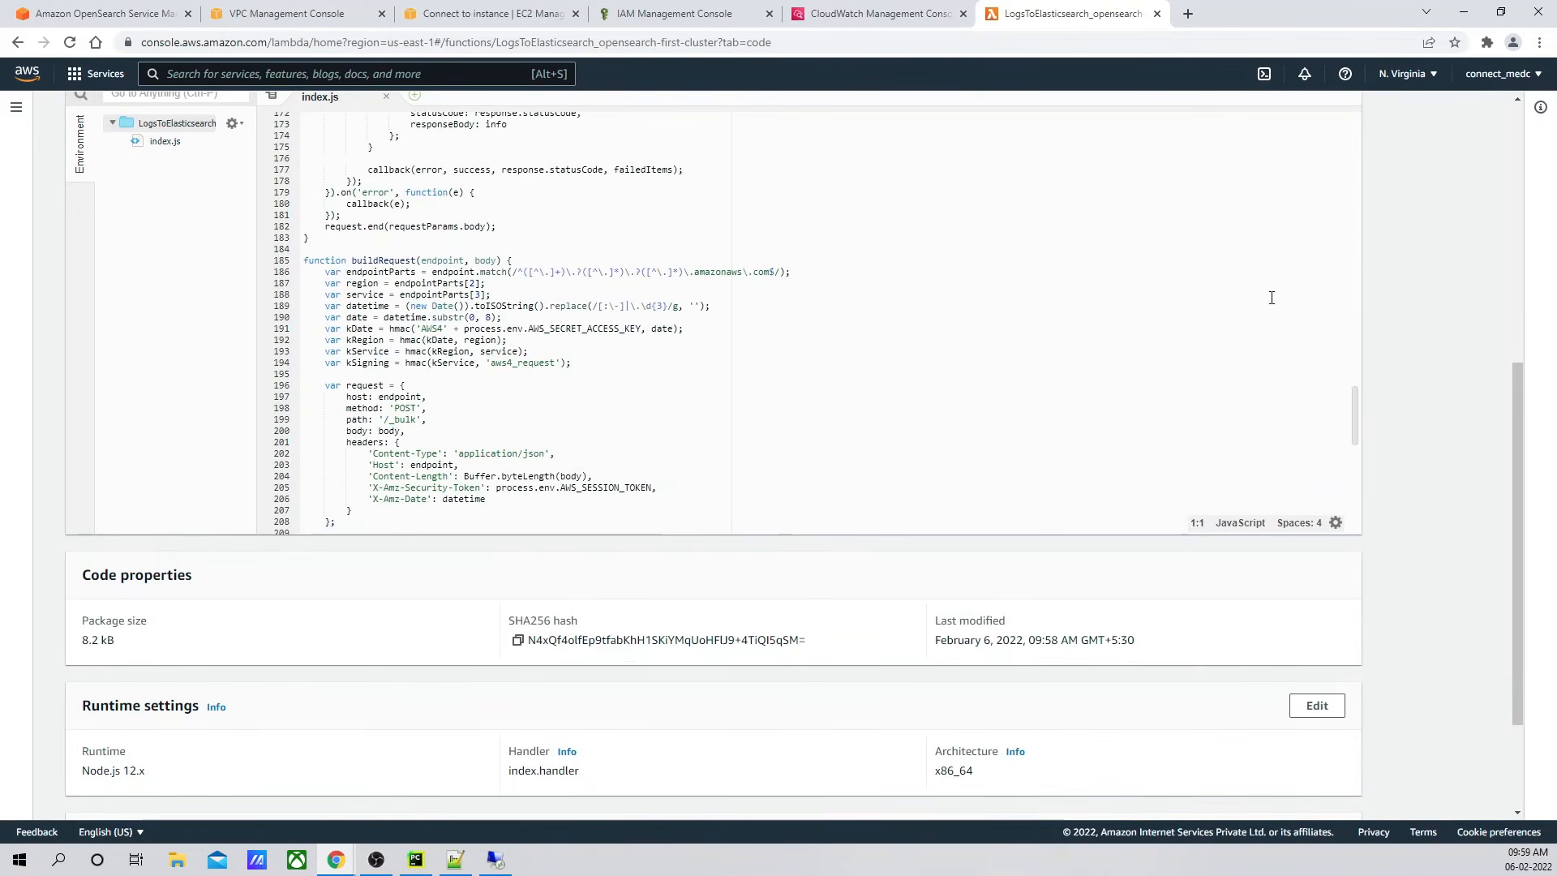
scroll(1272, 298, "up", 20)
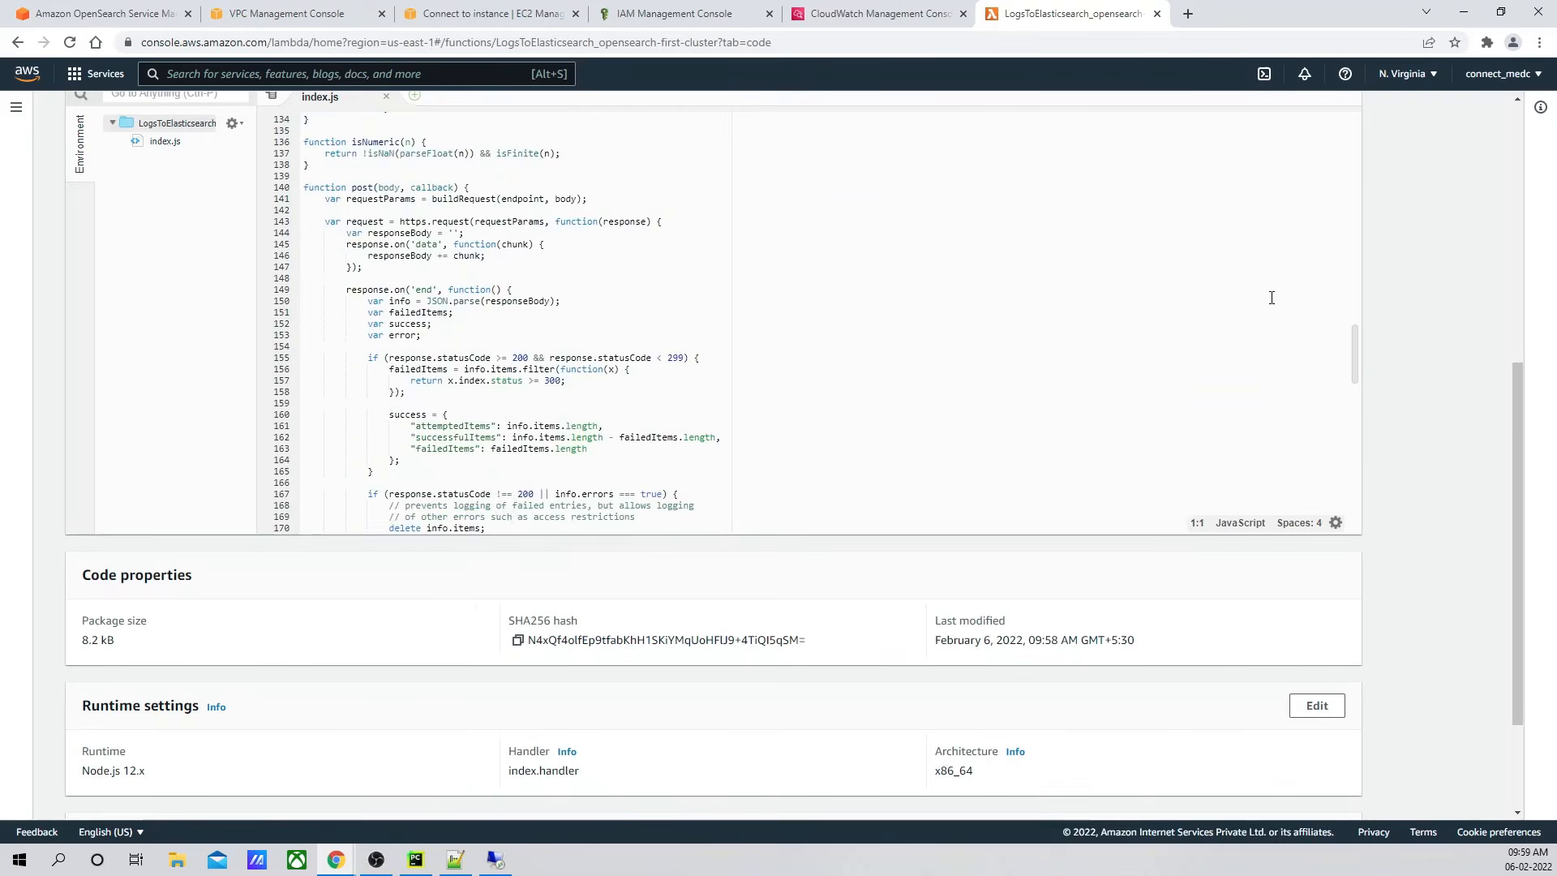
scroll(1272, 298, "up", 10)
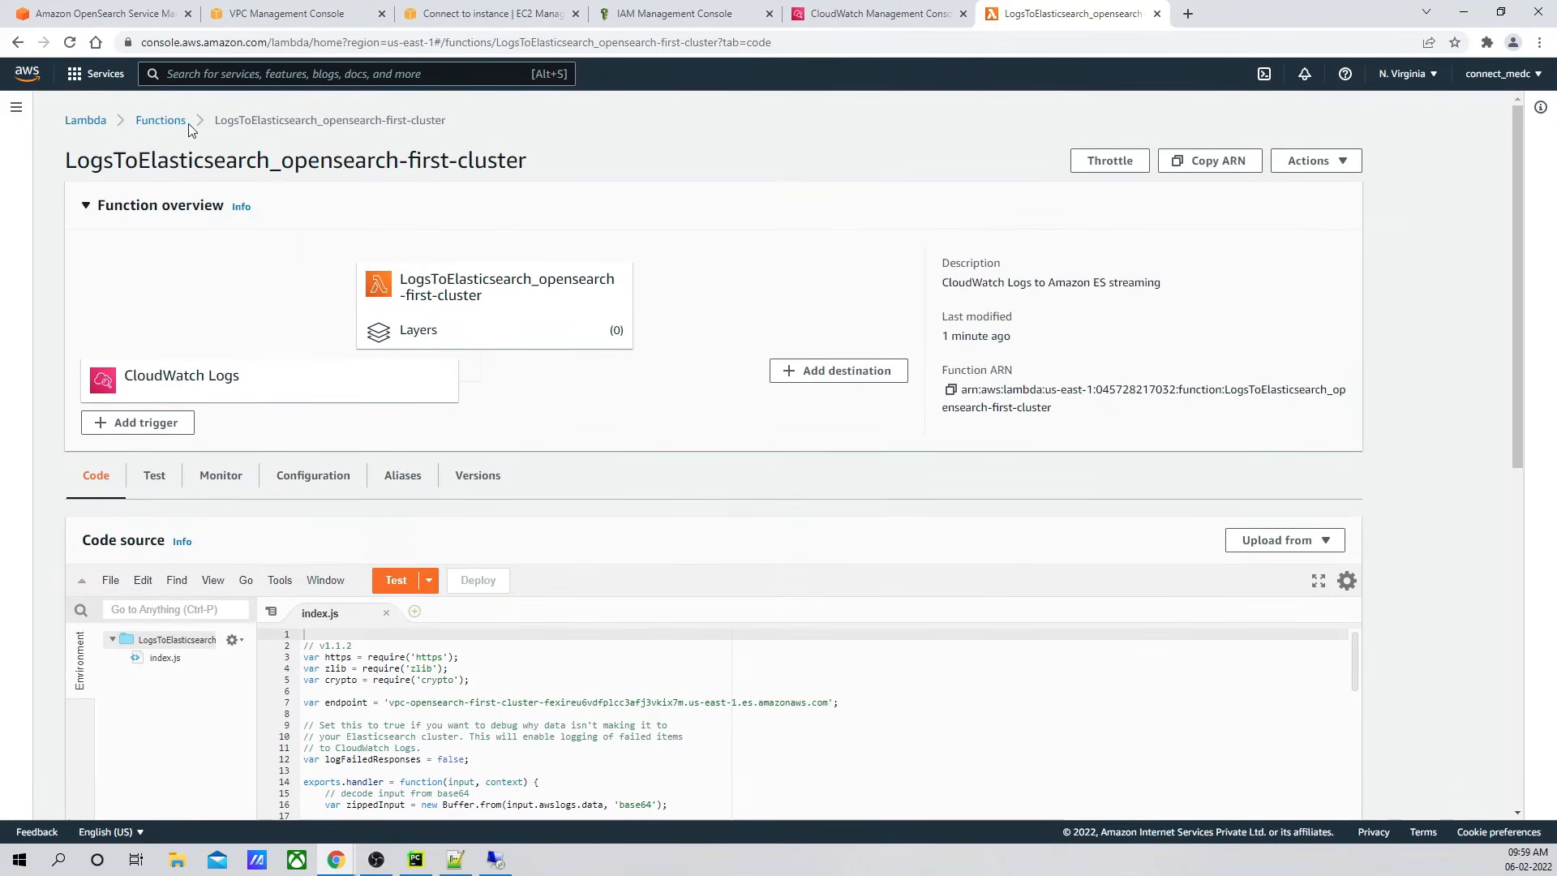
Step: Return Lambda to its functions list, and in CloudWatch clear the vpc filter to list all log groups
left_click(160, 120)
left_click(896, 18)
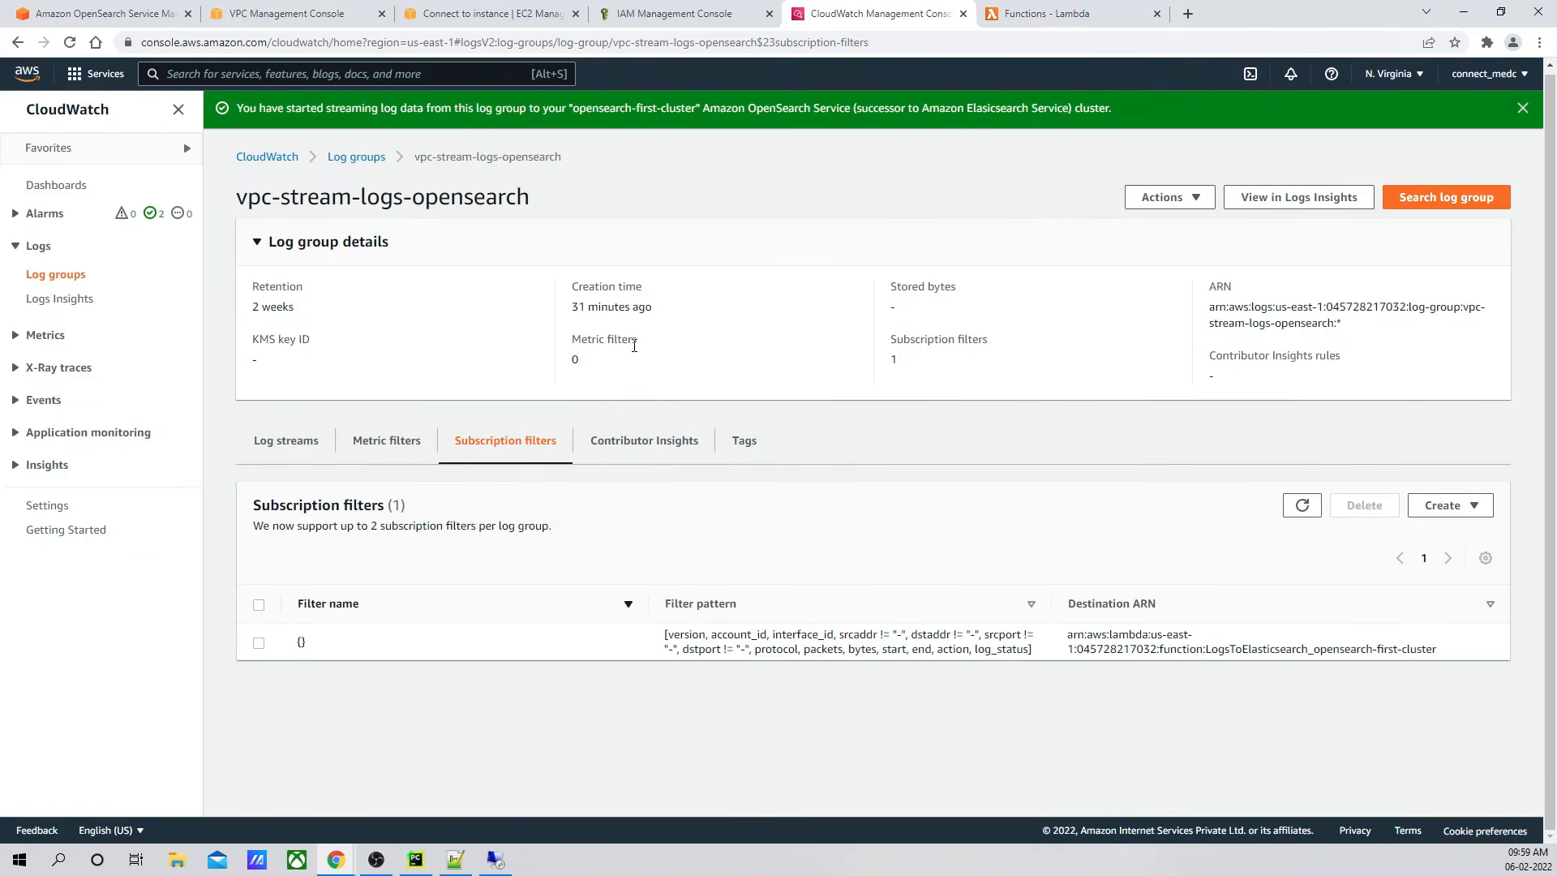
left_click(357, 156)
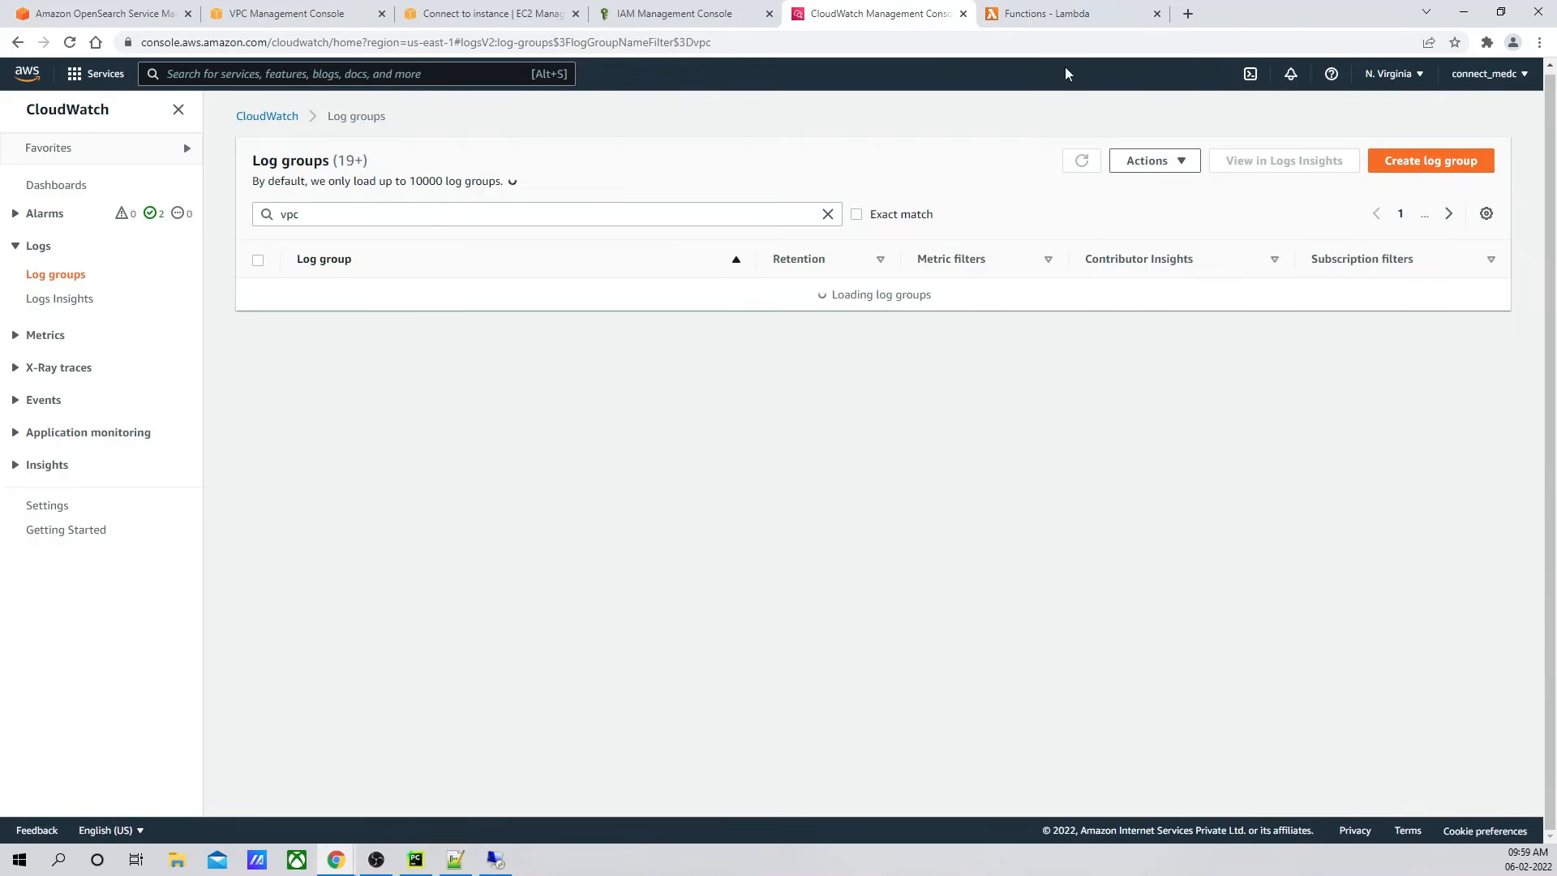
left_click_drag(316, 215, 281, 215)
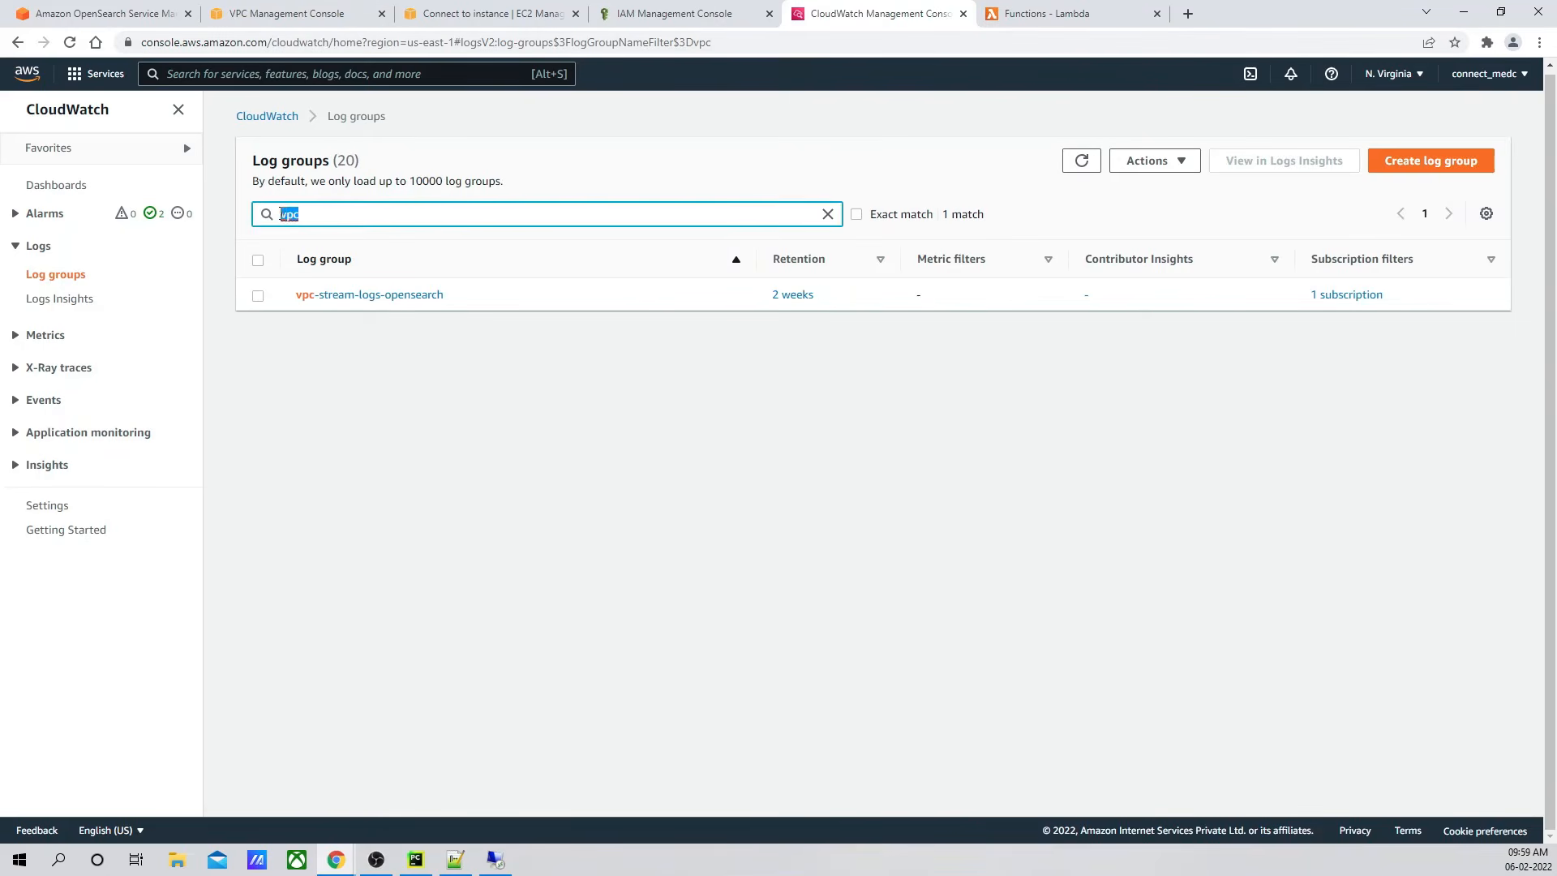
key("BackSpace")
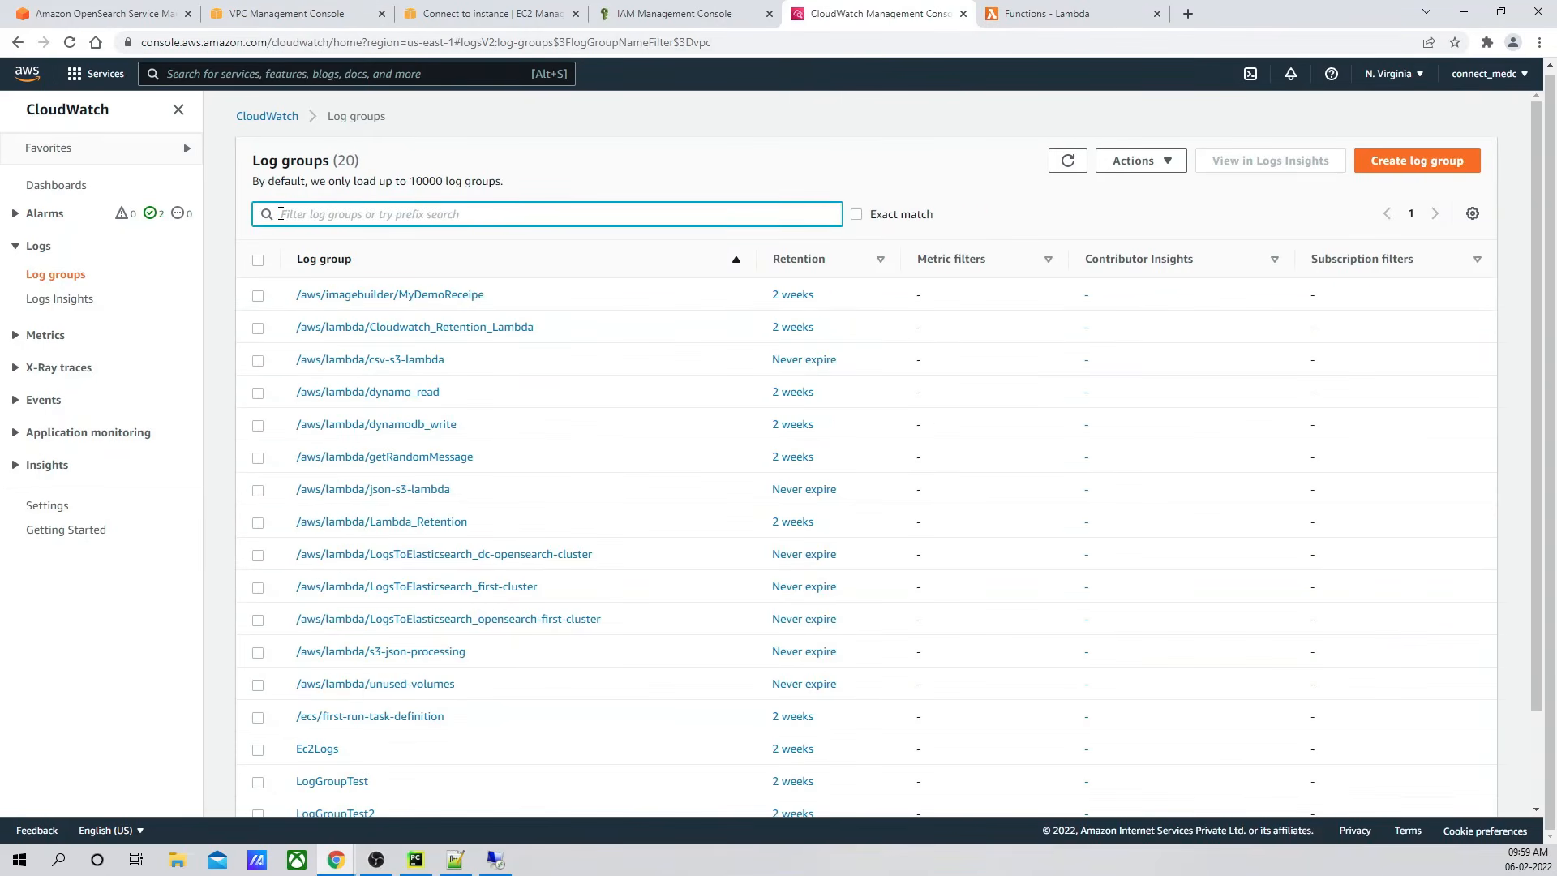
Step: Back in Lambda, open the LogsToElasticsearch_opensearch-first-cluster function's monitoring and view its logs in CloudWatch
left_click(1024, 14)
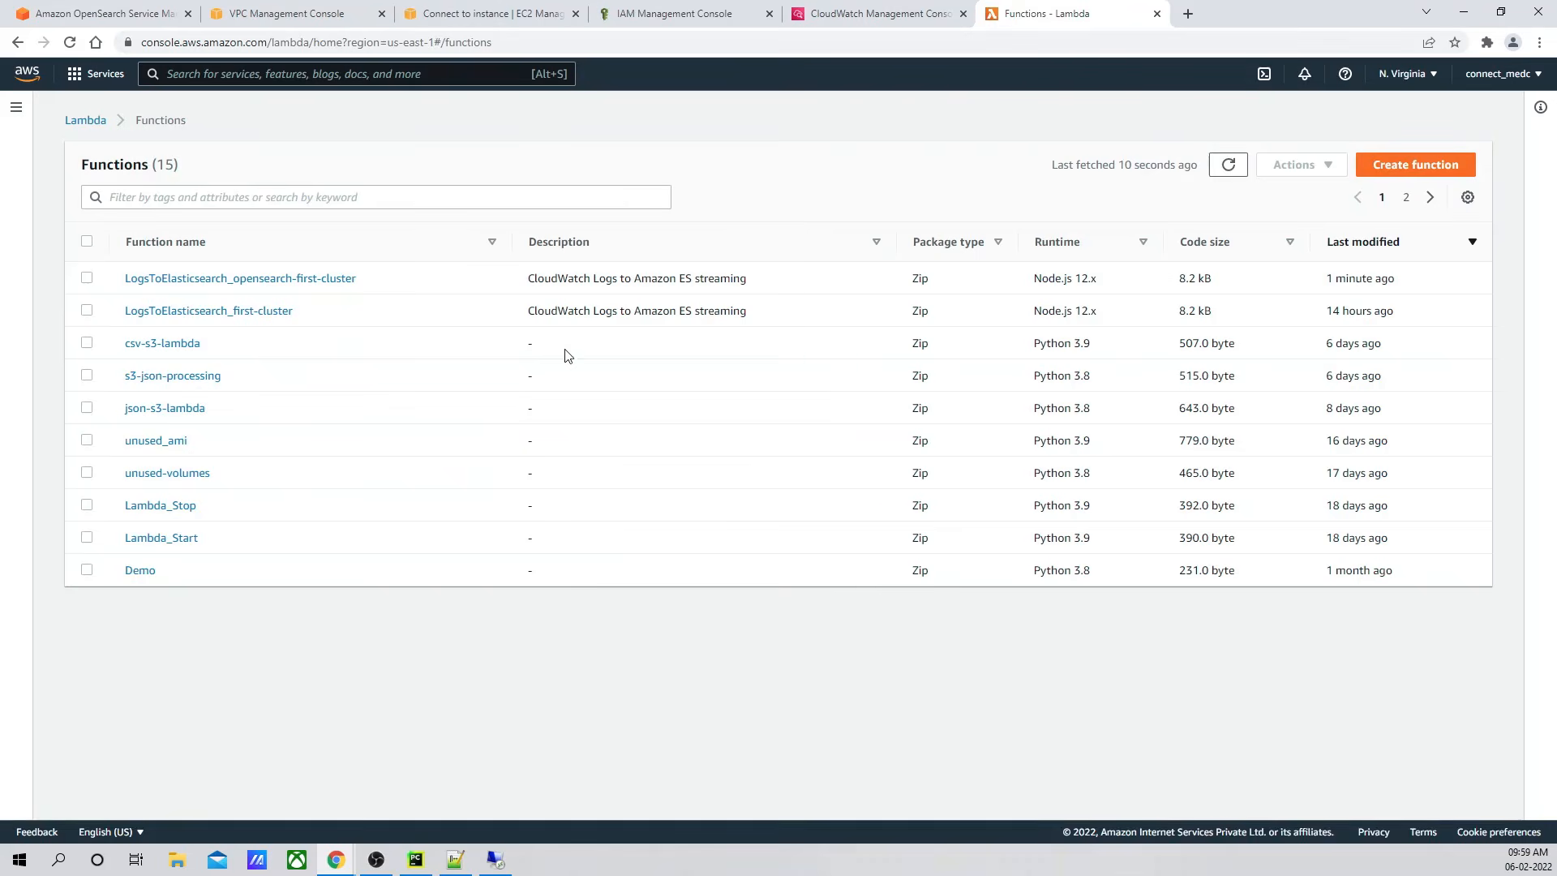
left_click(276, 279)
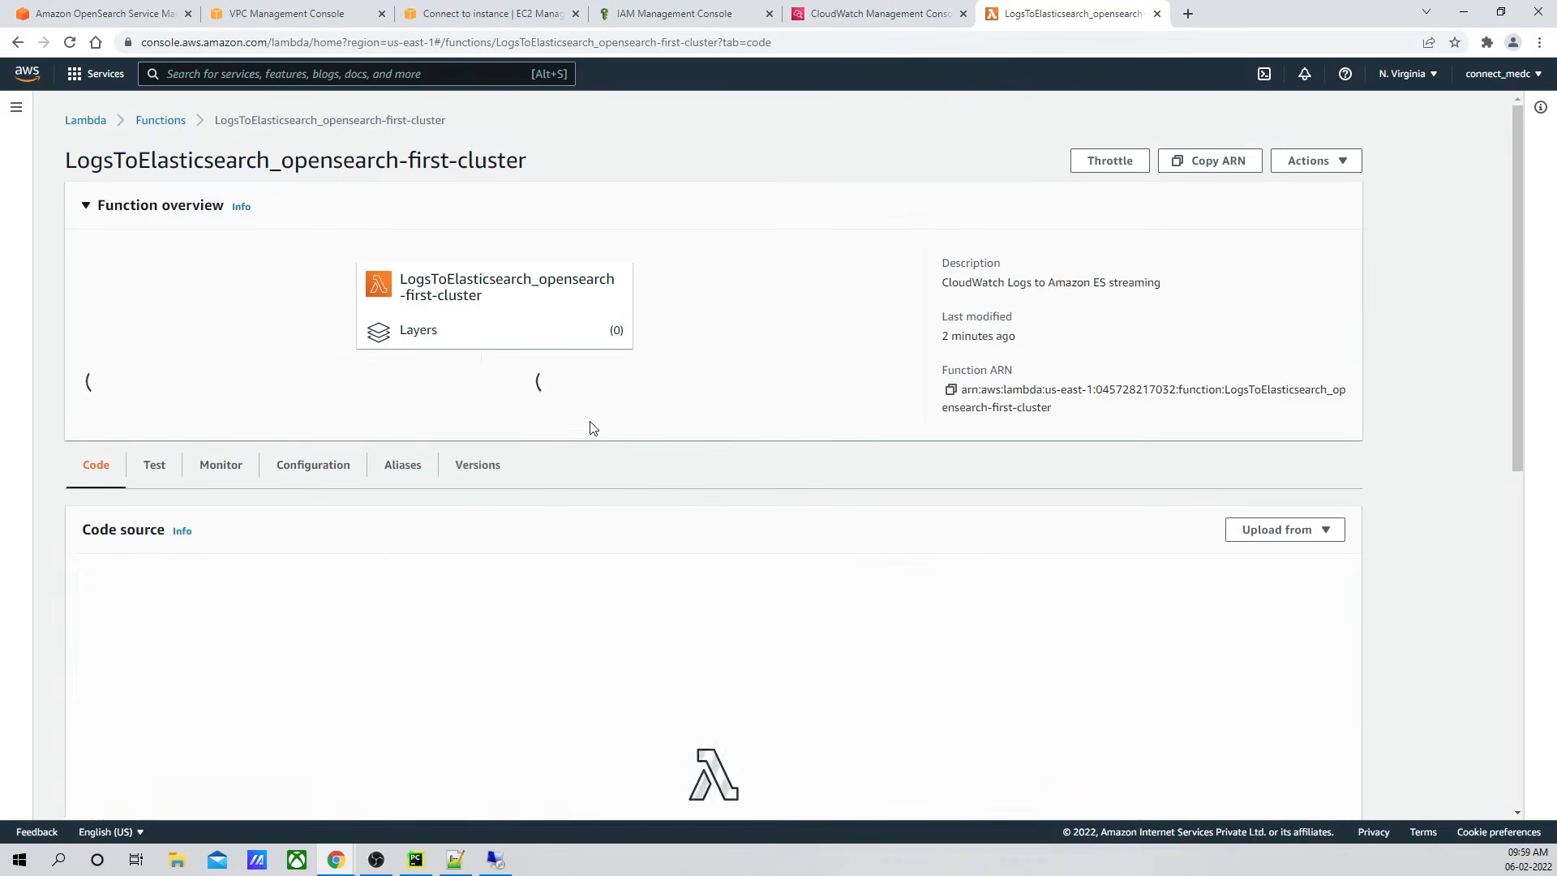
scroll(404, 430, "down", 3)
left_click(220, 233)
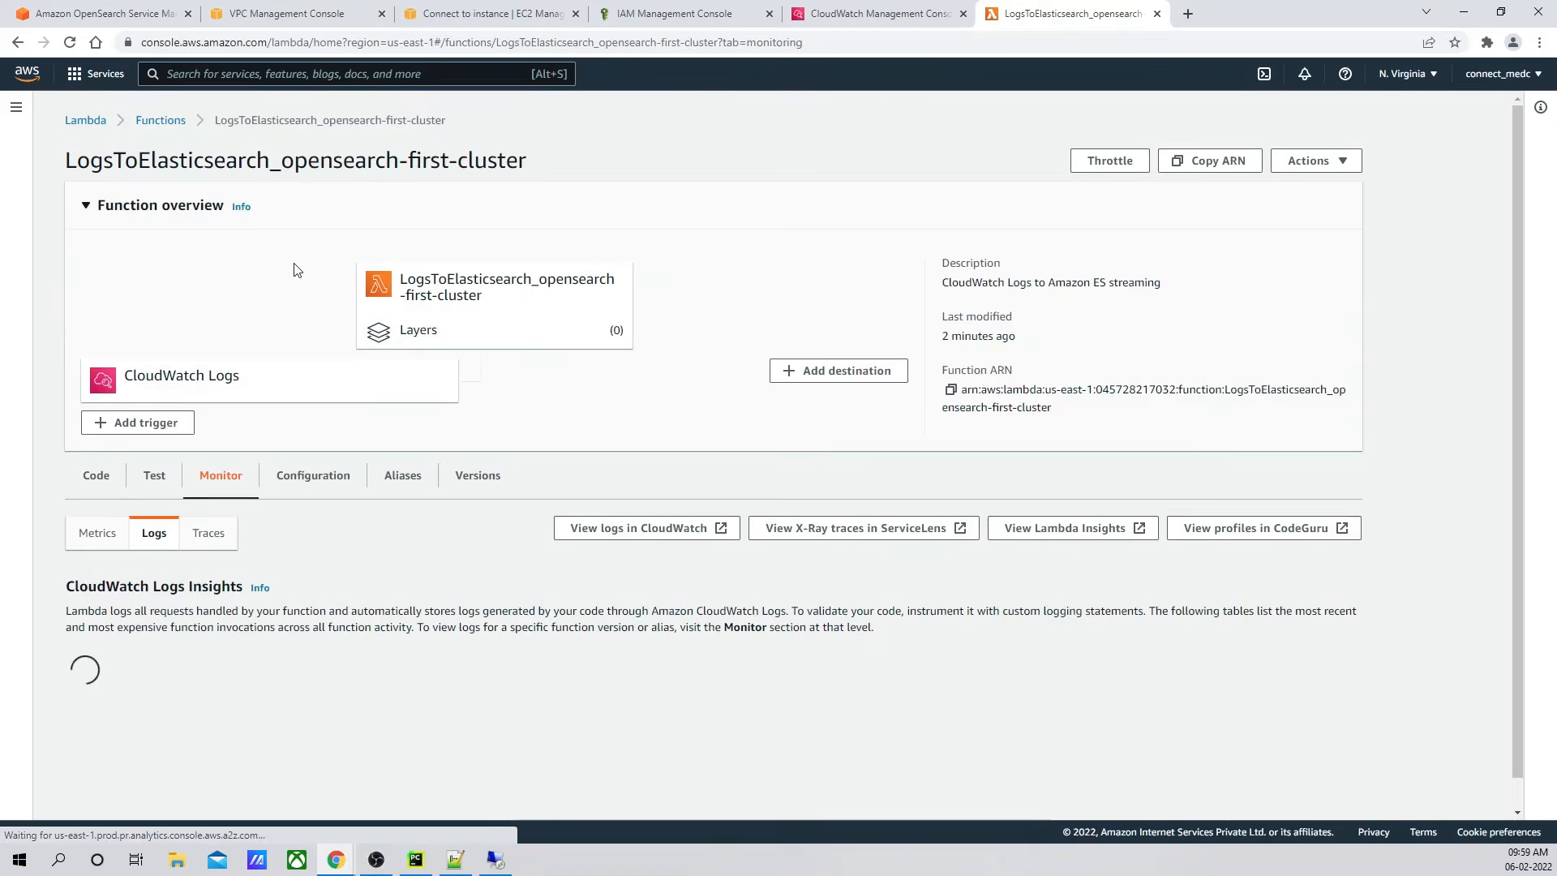
left_click(651, 531)
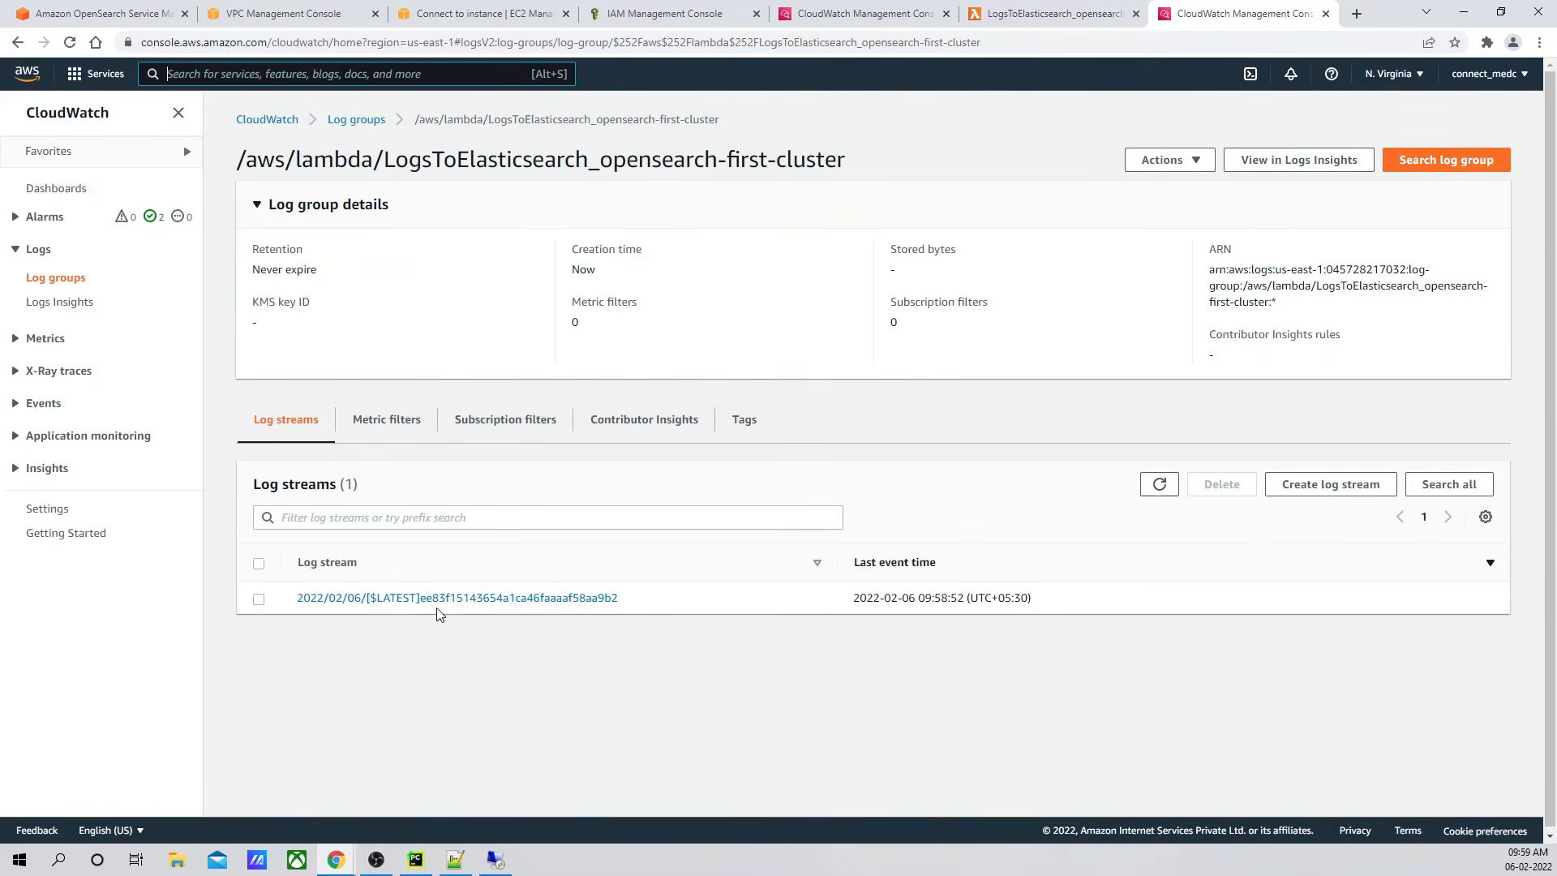
Step: Open the function's log stream, show its log events as text, and examine the response and success entries
left_click(479, 599)
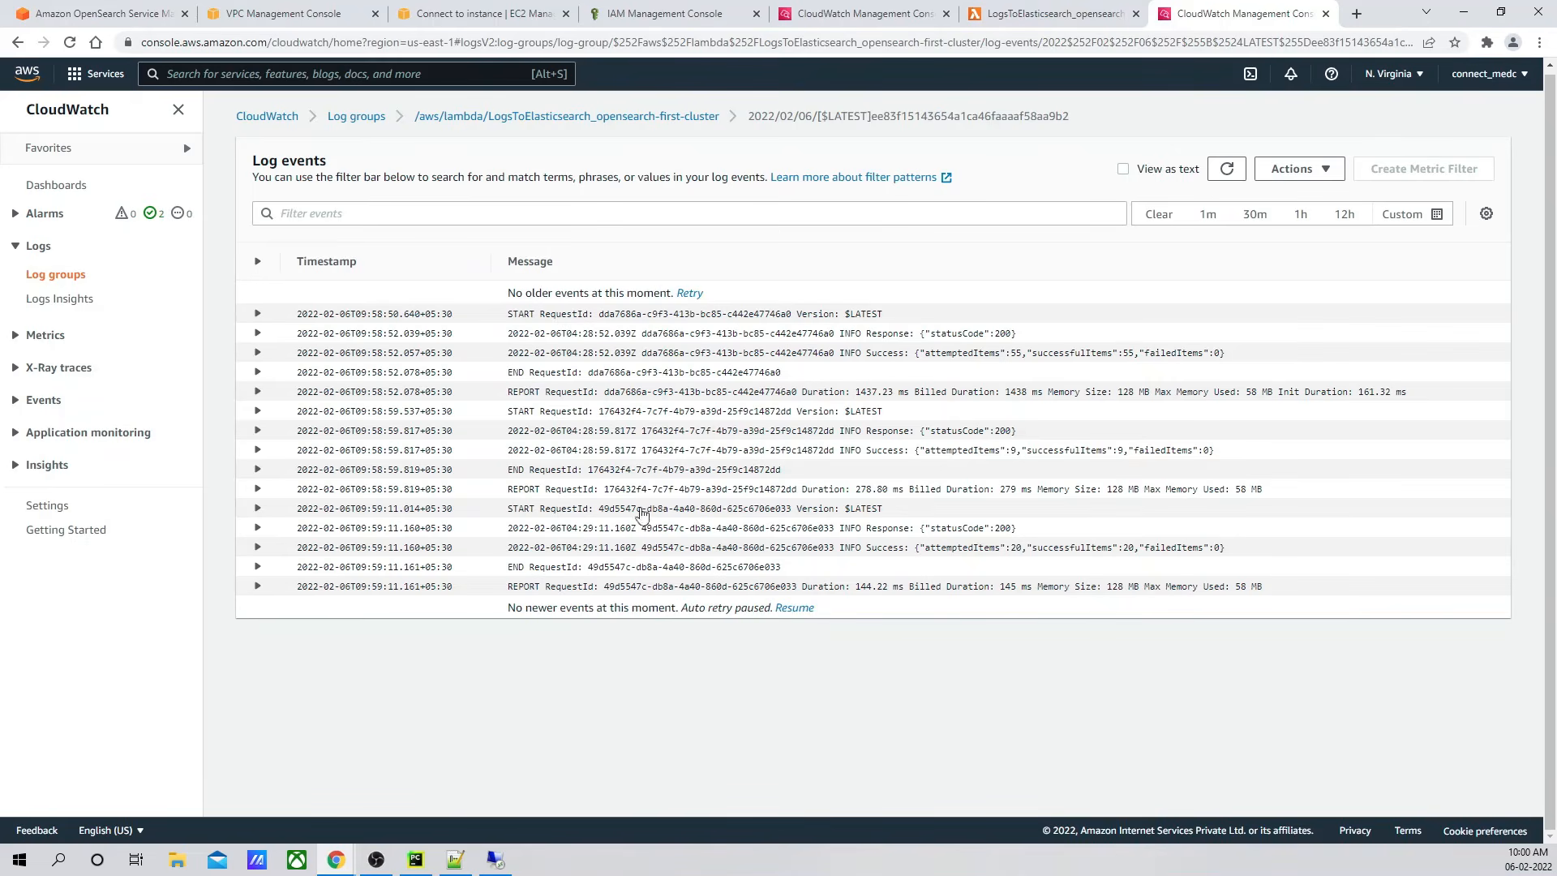
left_click(258, 314)
left_click(258, 314)
left_click(1124, 170)
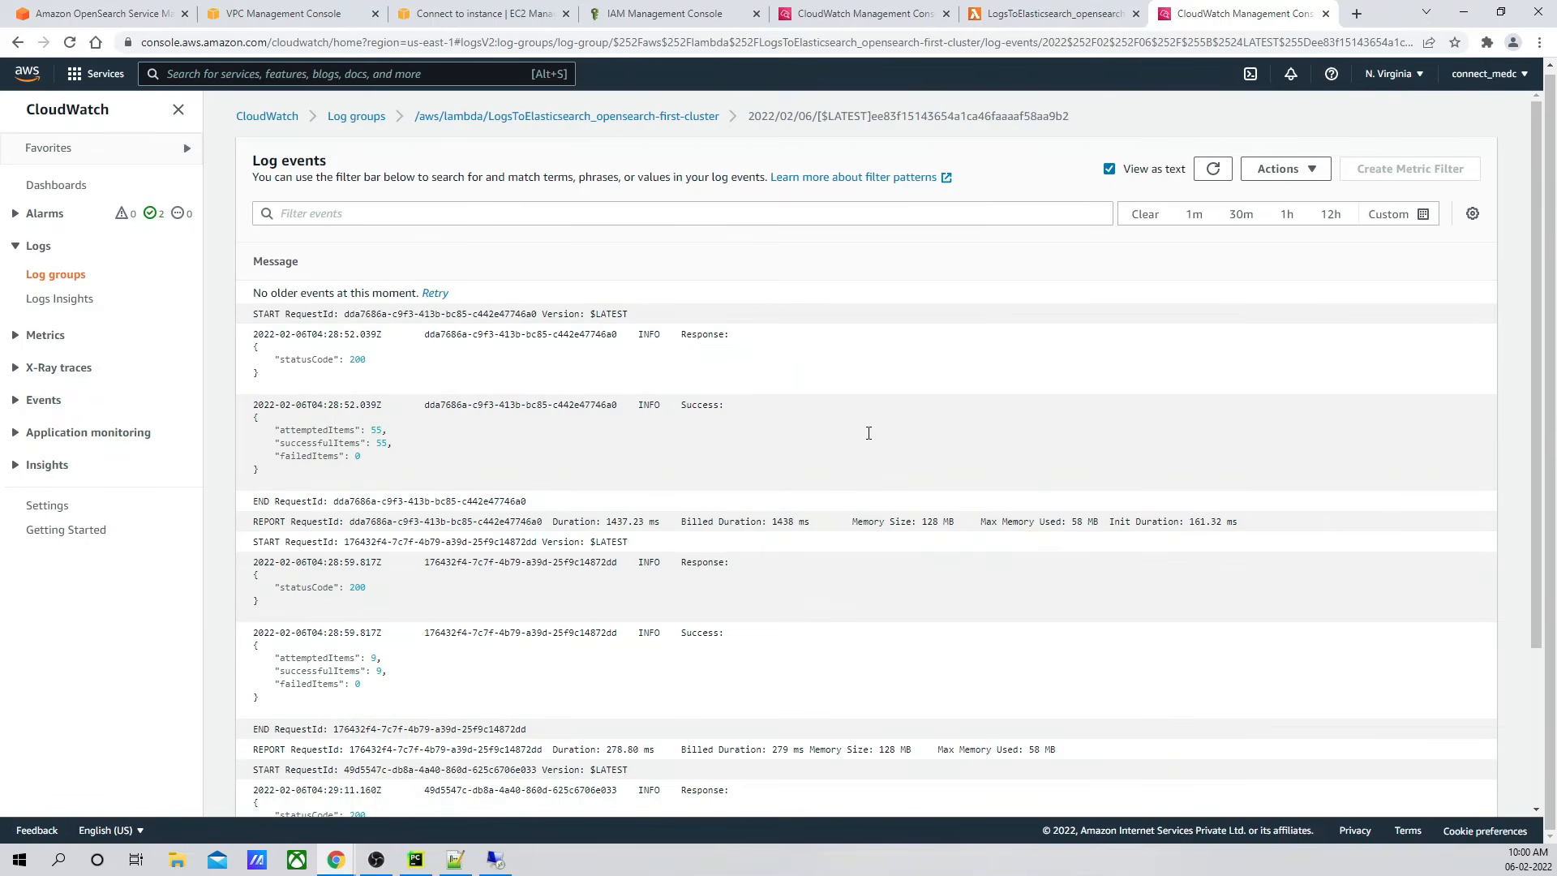
scroll(869, 438, "down", 3)
scroll(869, 442, "up", 3)
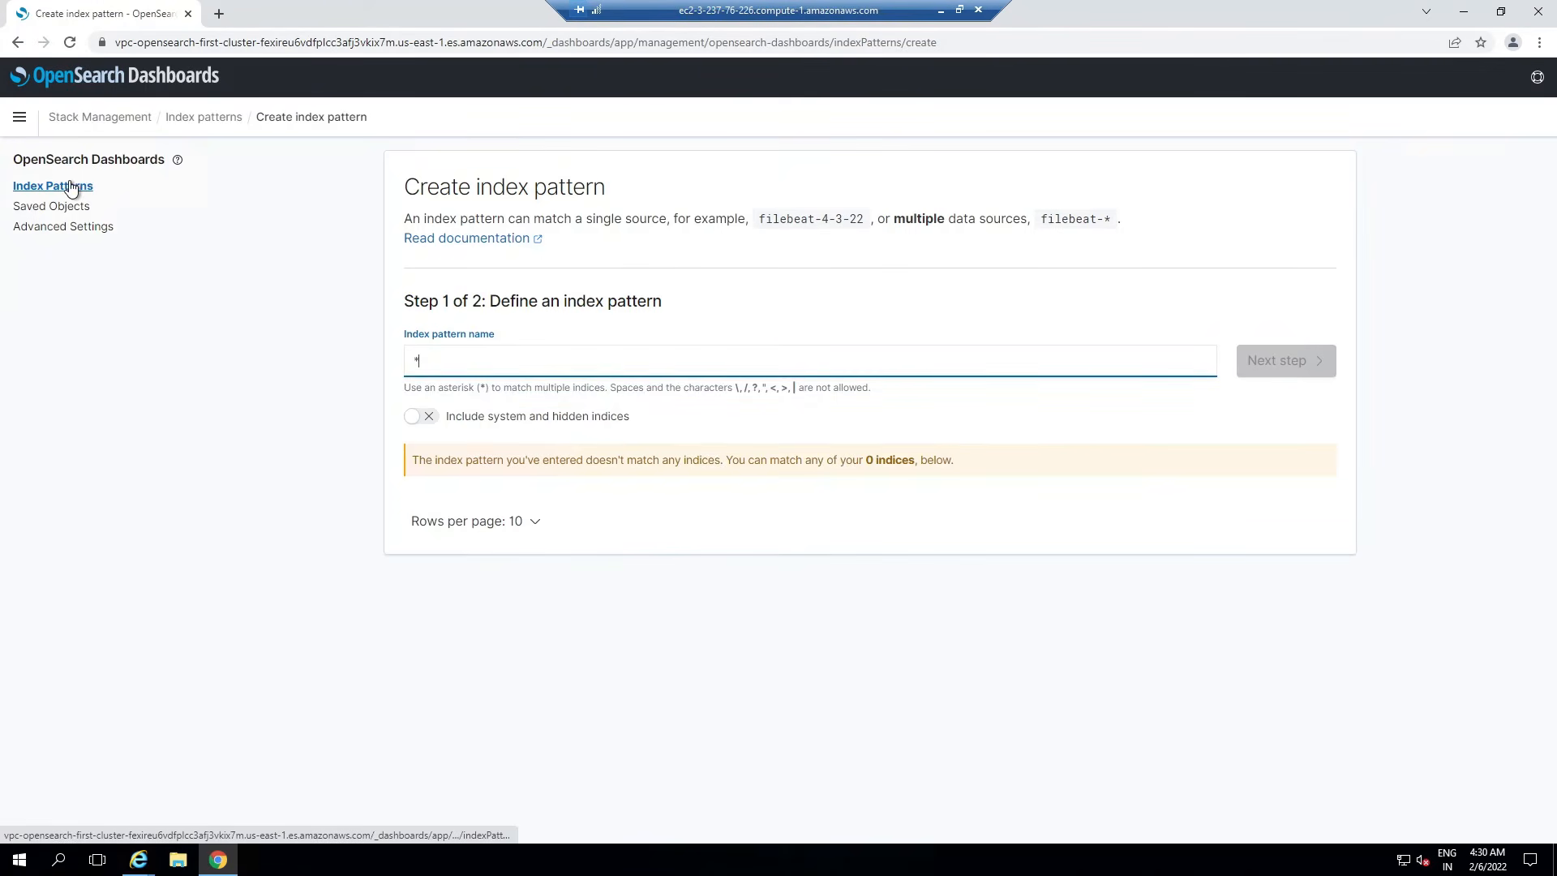
Step: In OpenSearch Dashboards, restart index pattern creation and define the pattern name as *
left_click(73, 187)
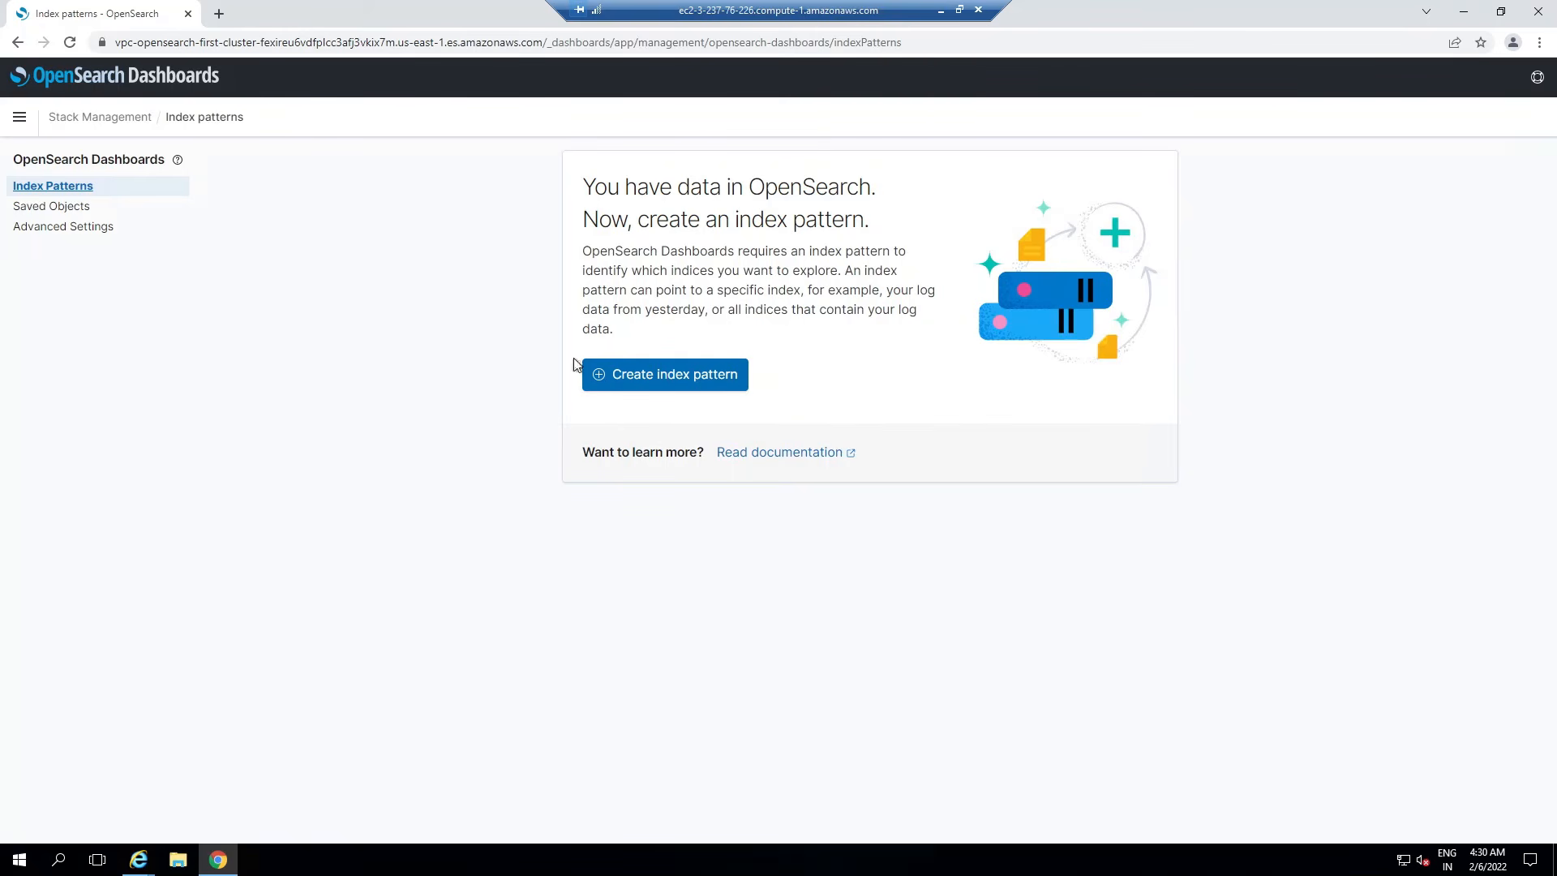
left_click(657, 389)
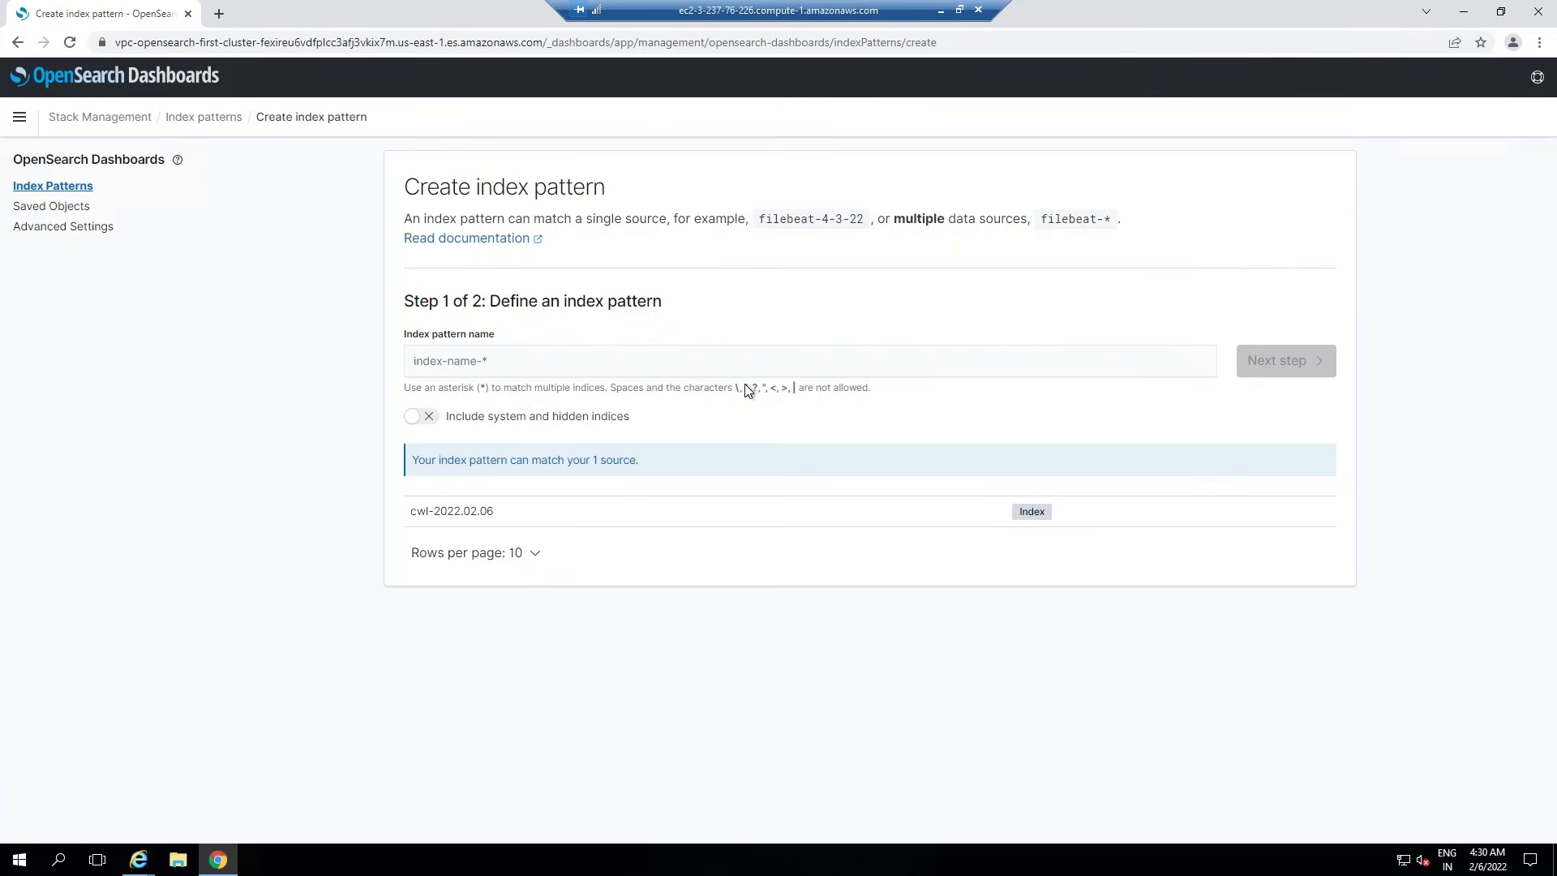
left_click(511, 357)
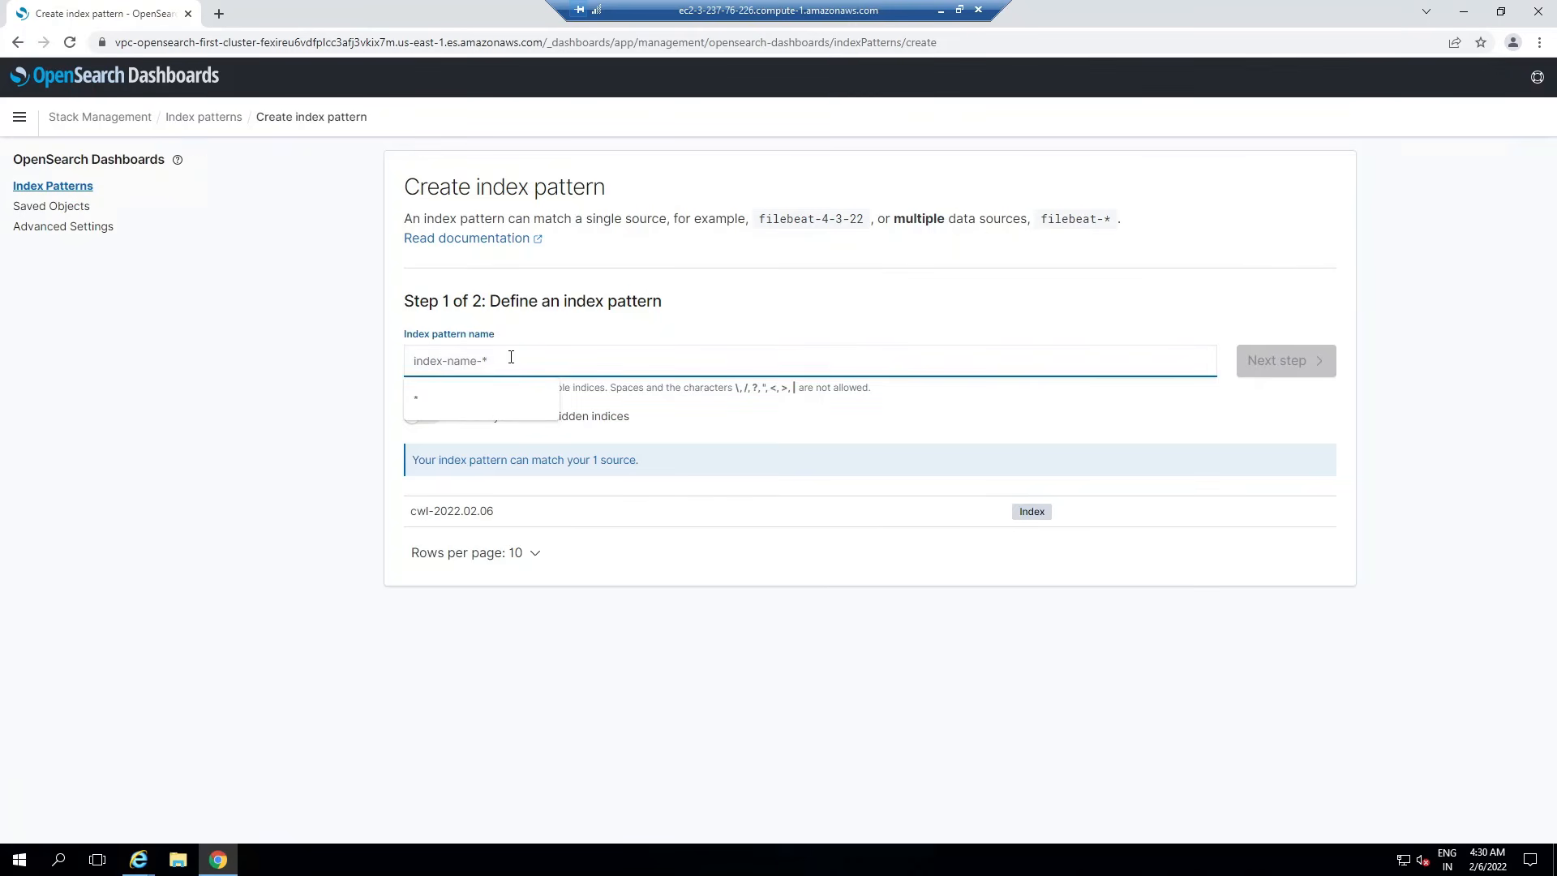
left_click(416, 400)
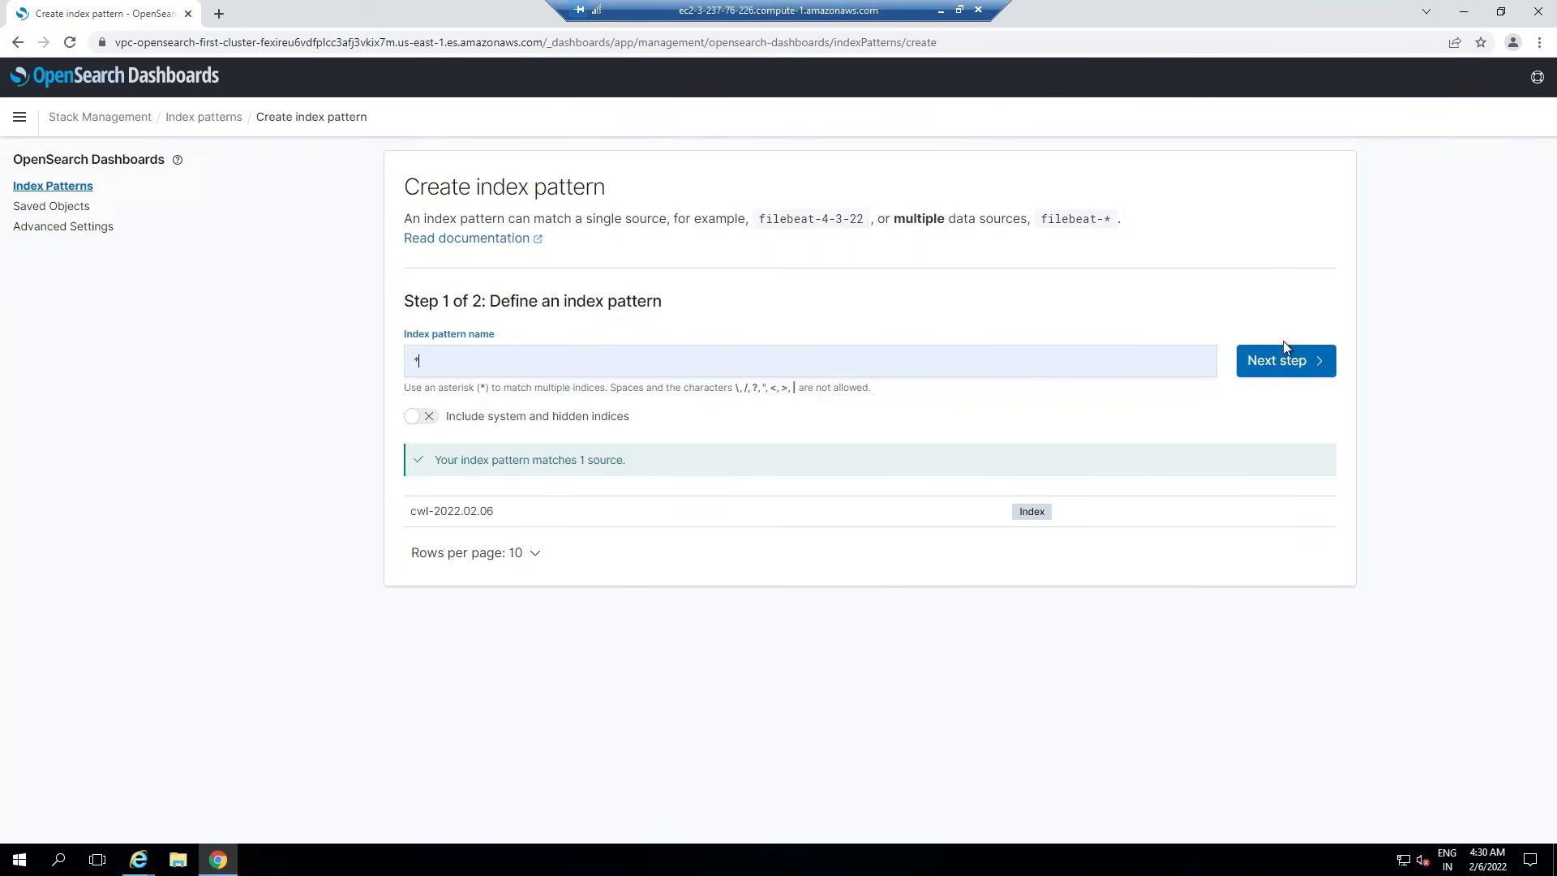
left_click(1277, 369)
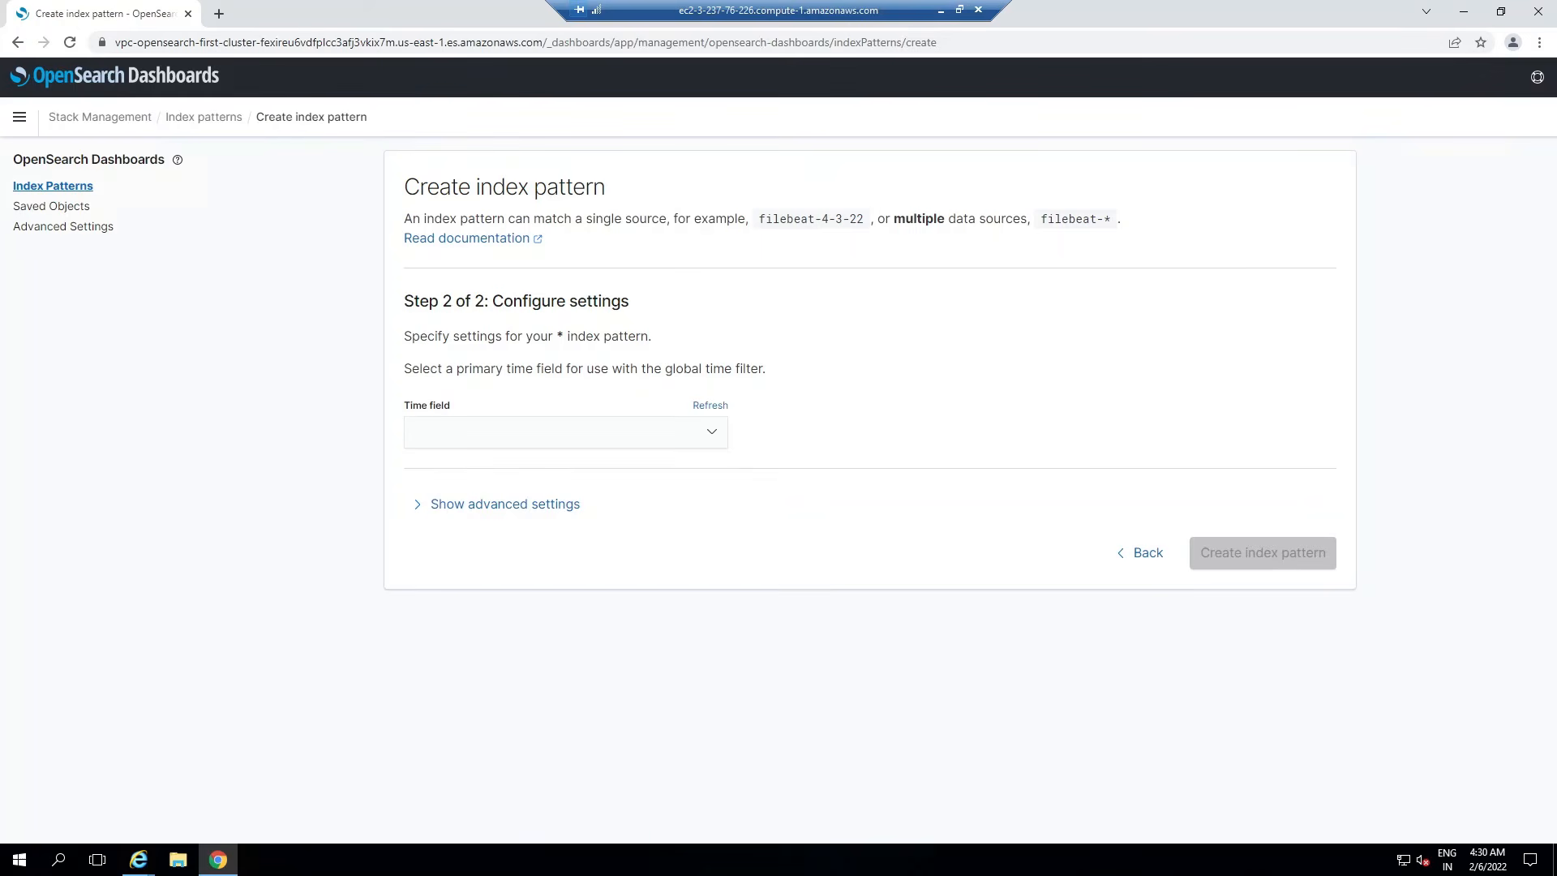
left_click(711, 433)
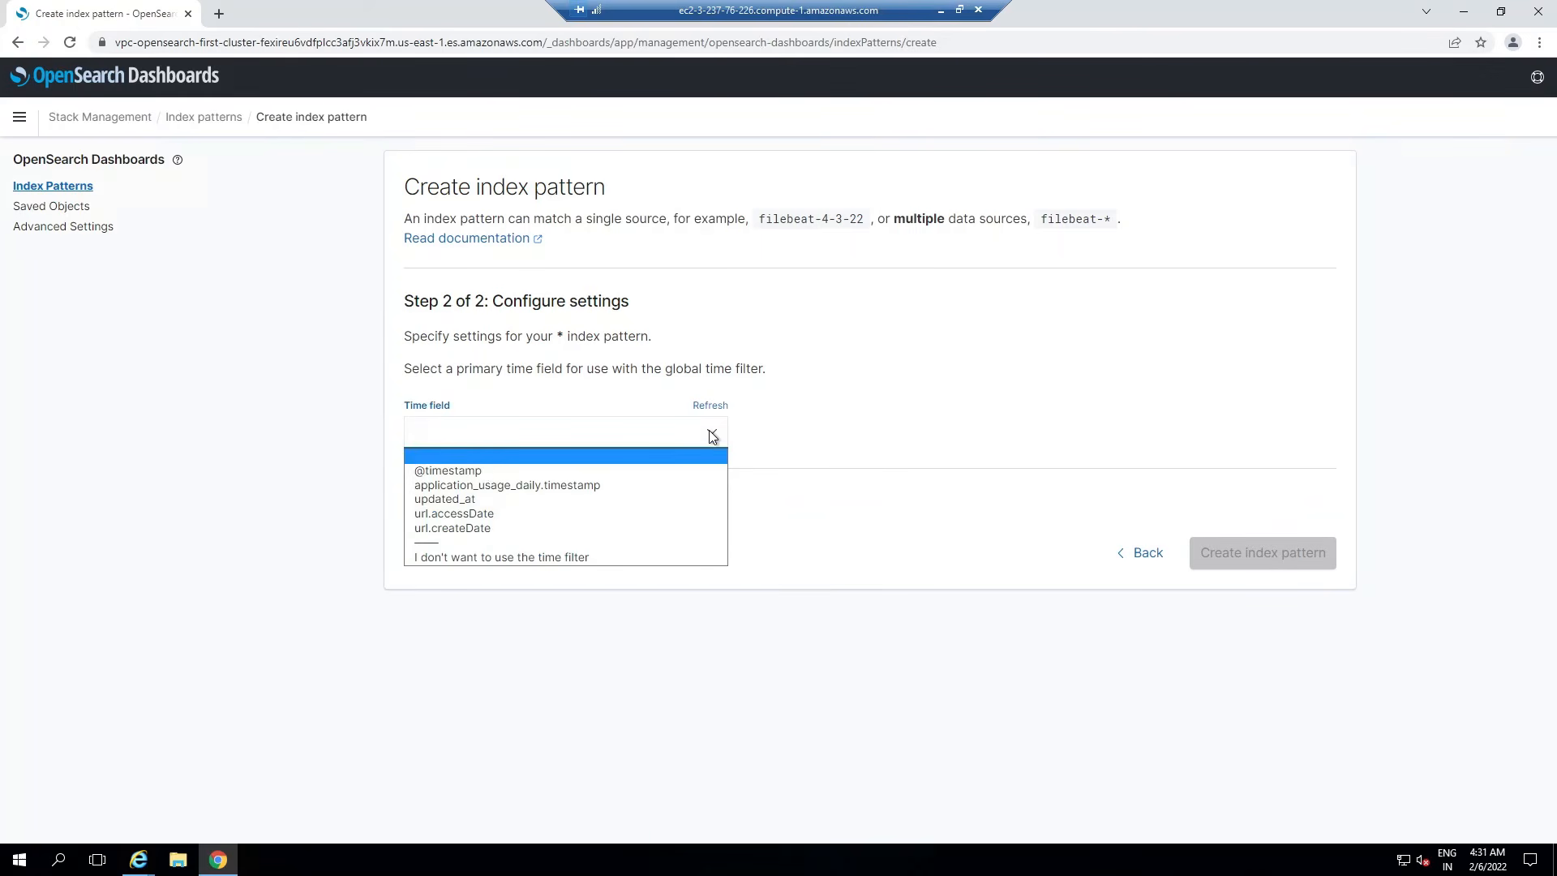
left_click(452, 471)
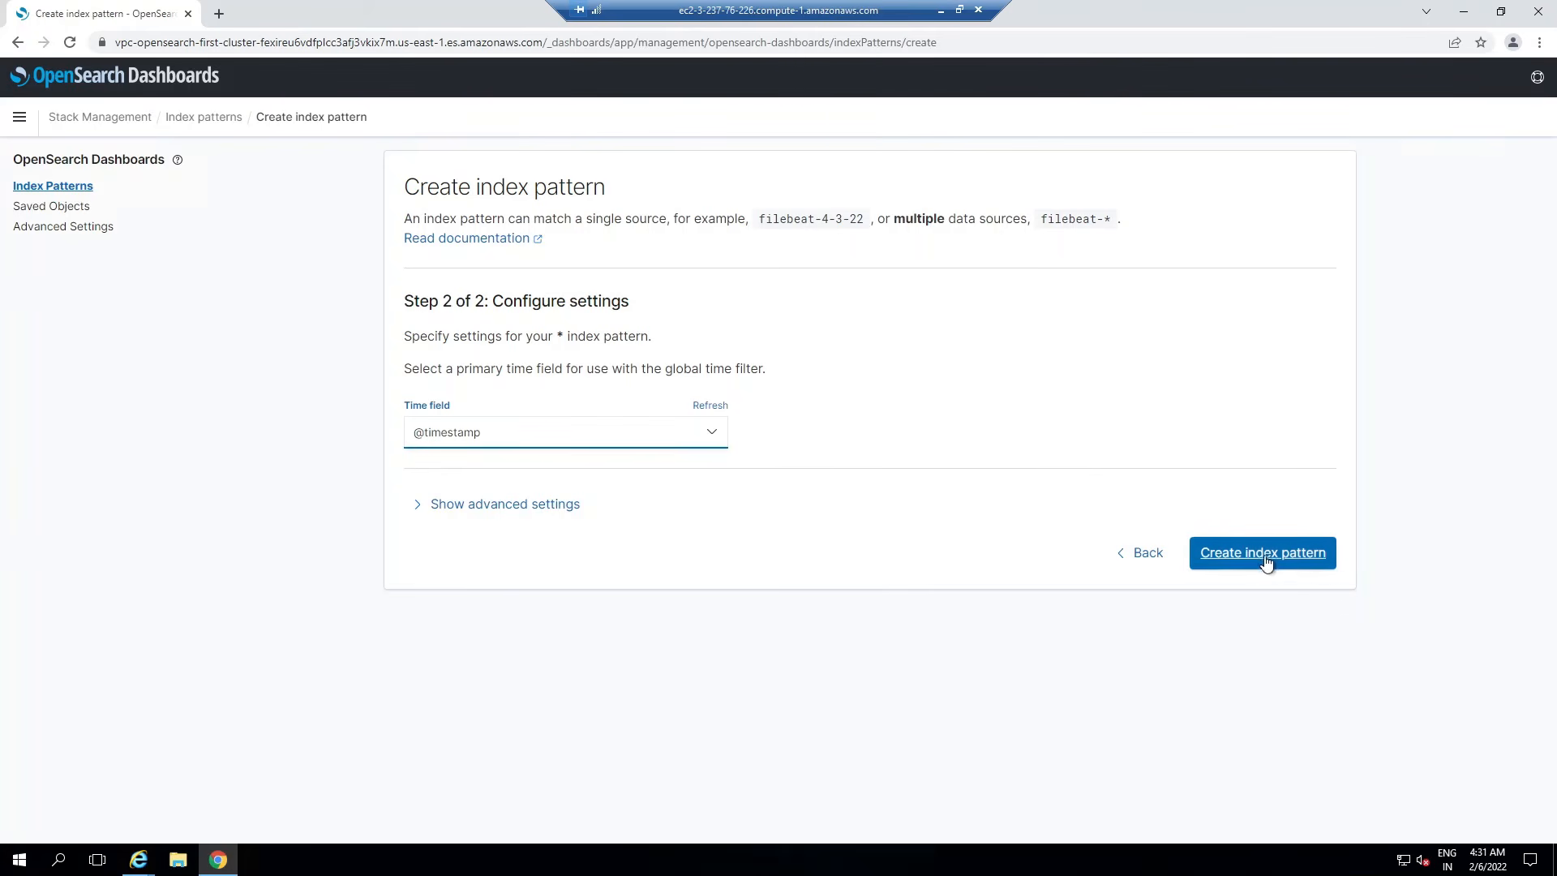
left_click(1264, 558)
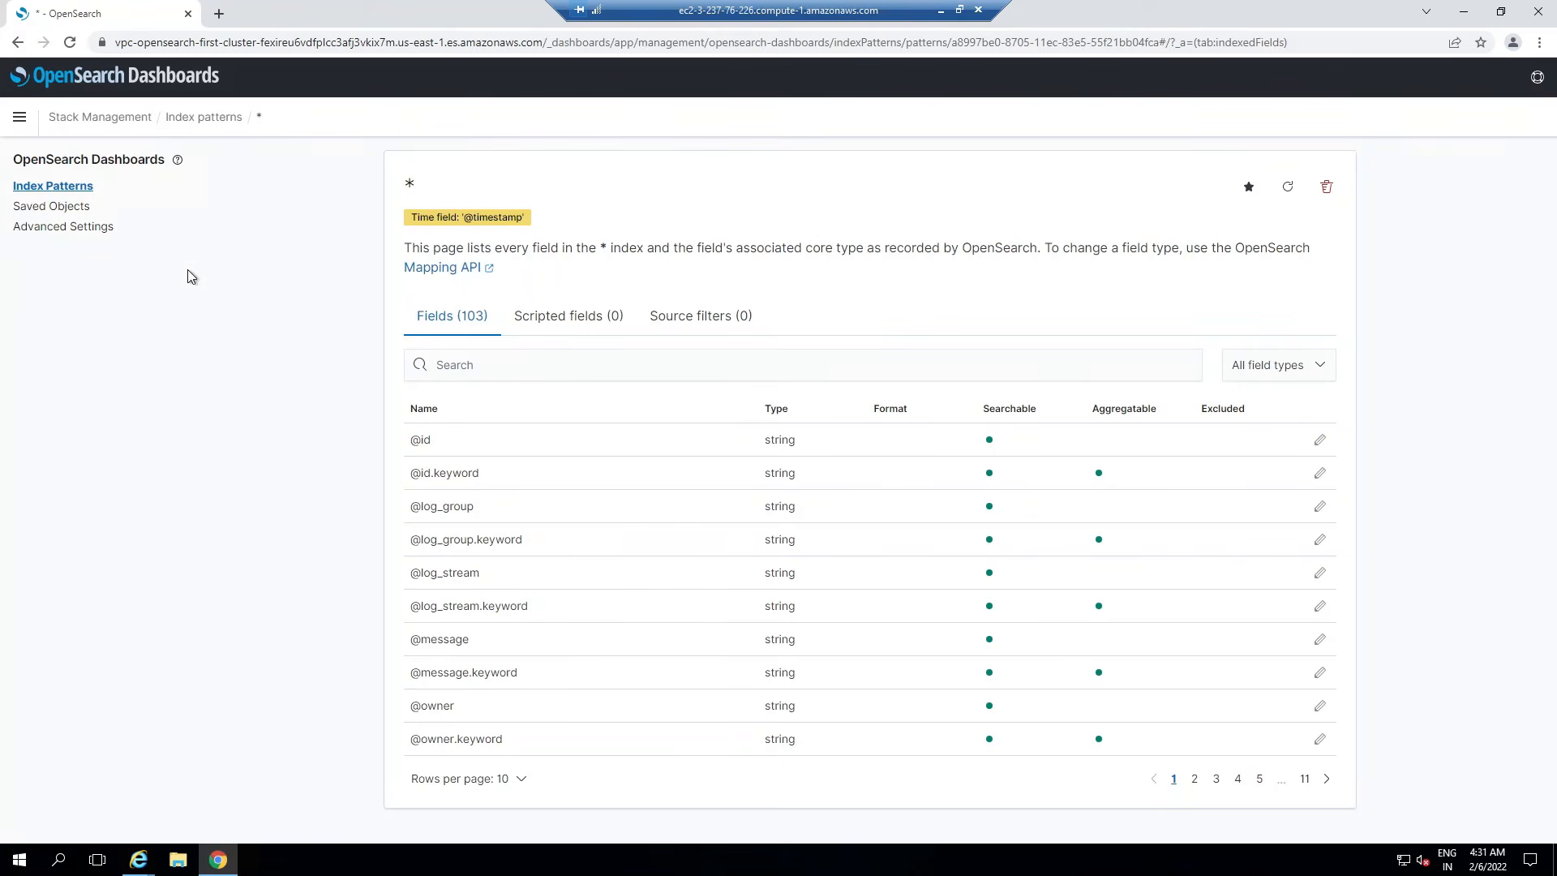
Step: Open Discover and look through the VPC flow log records from the last 15 minutes
left_click(19, 119)
left_click(21, 119)
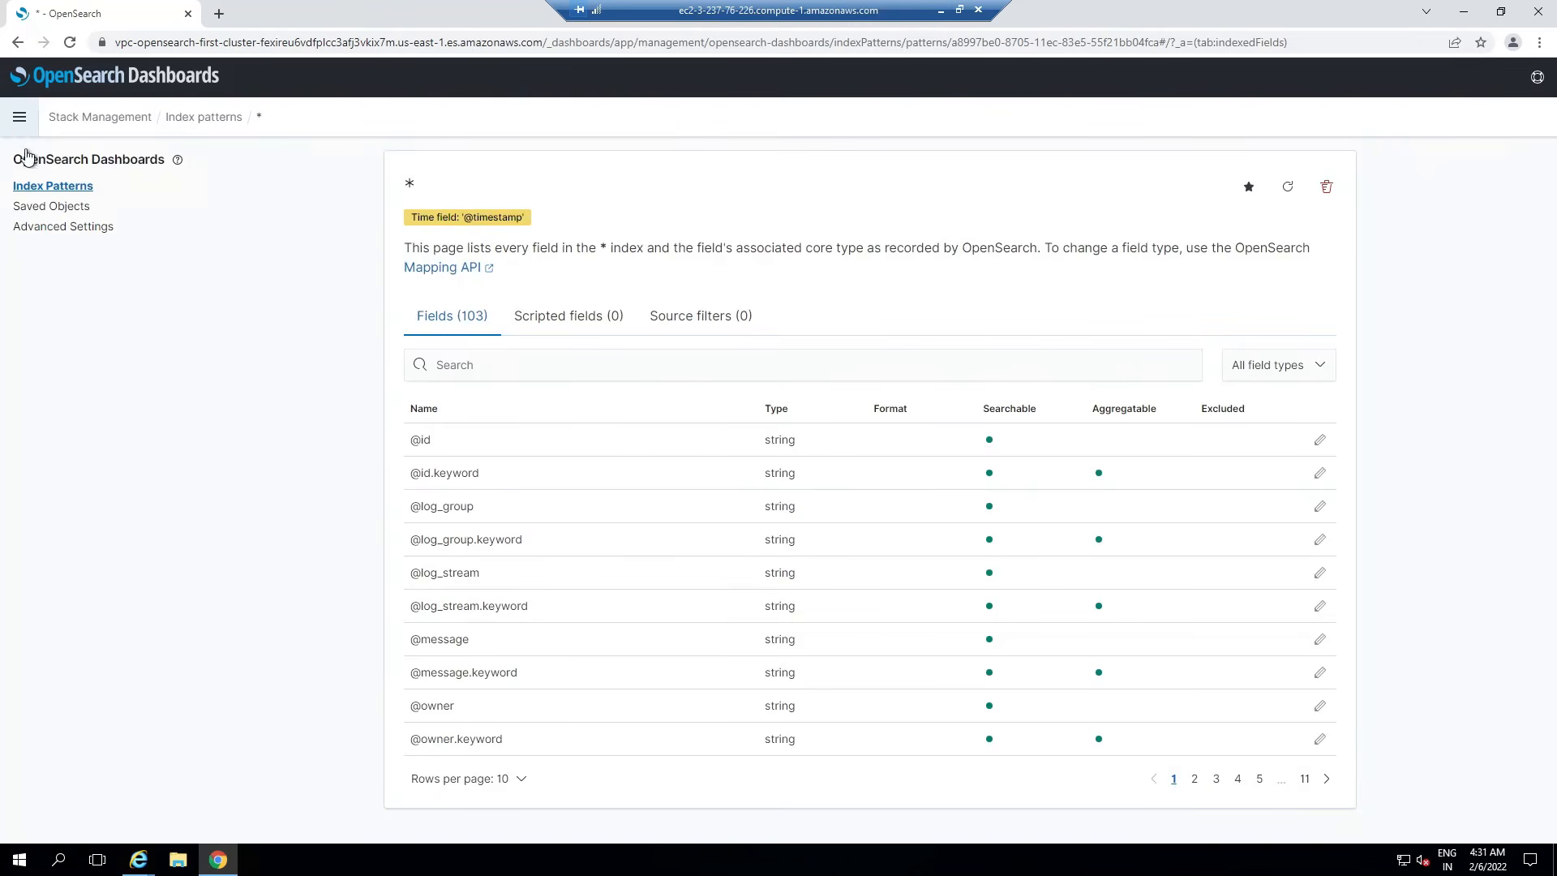
left_click(20, 119)
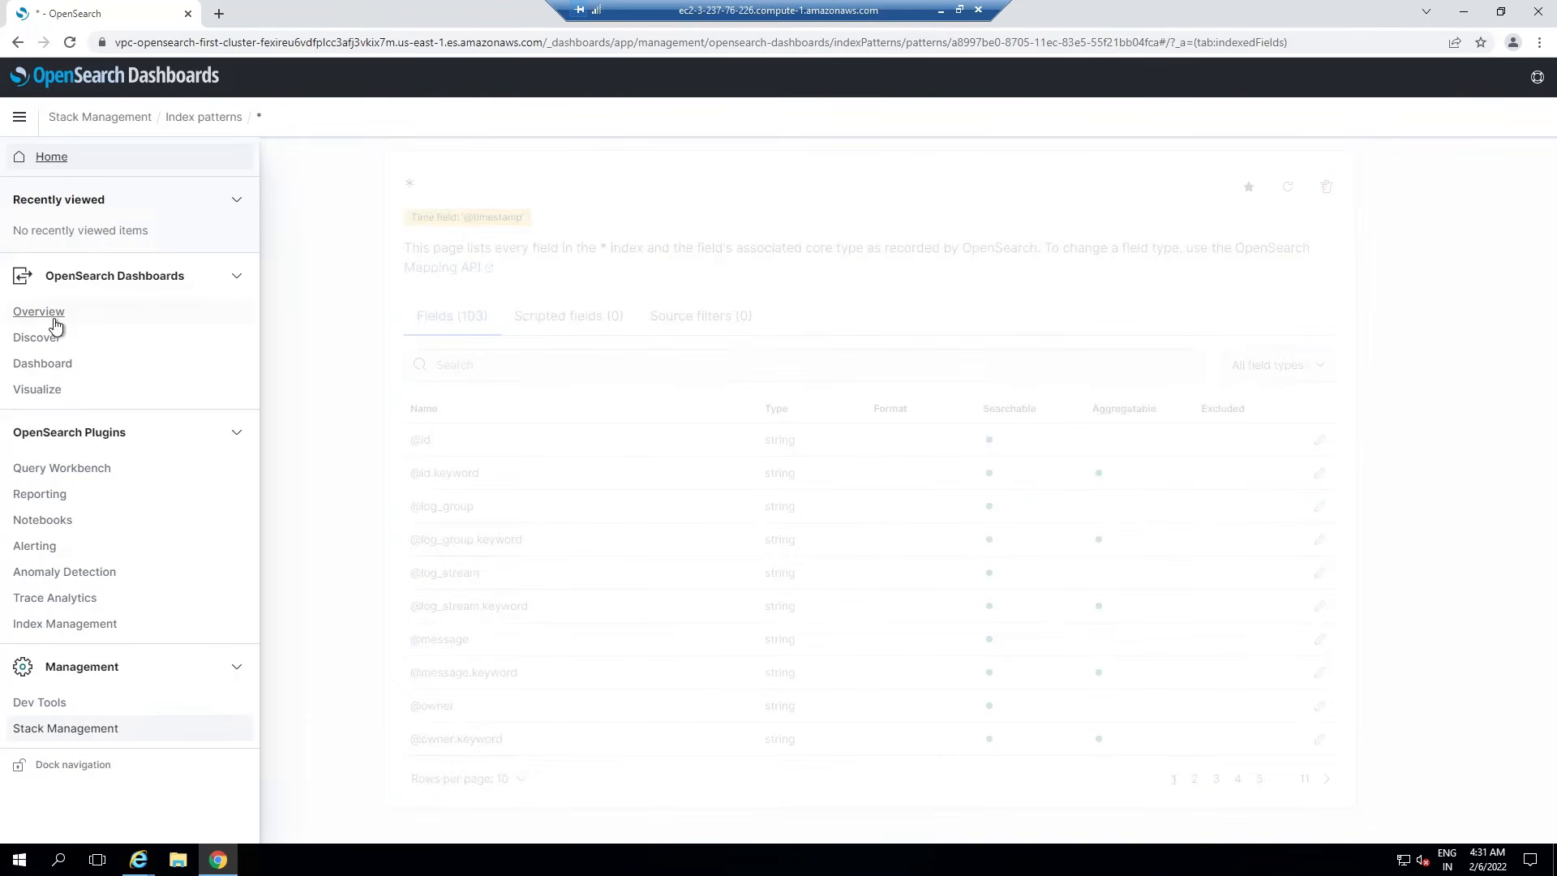
left_click(40, 339)
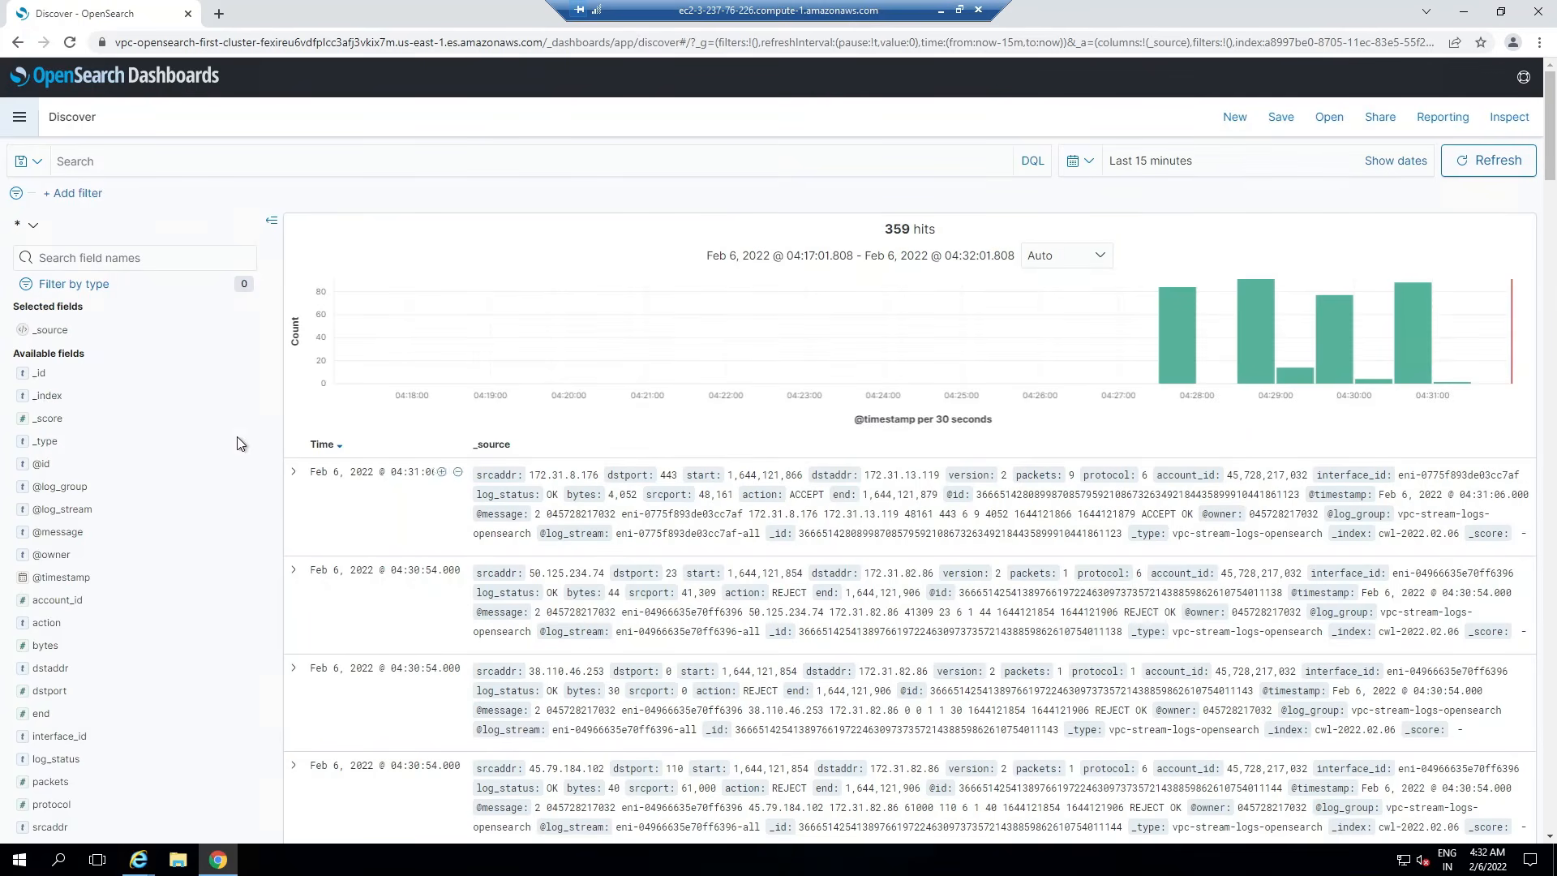
scroll(1272, 519, "down", 2)
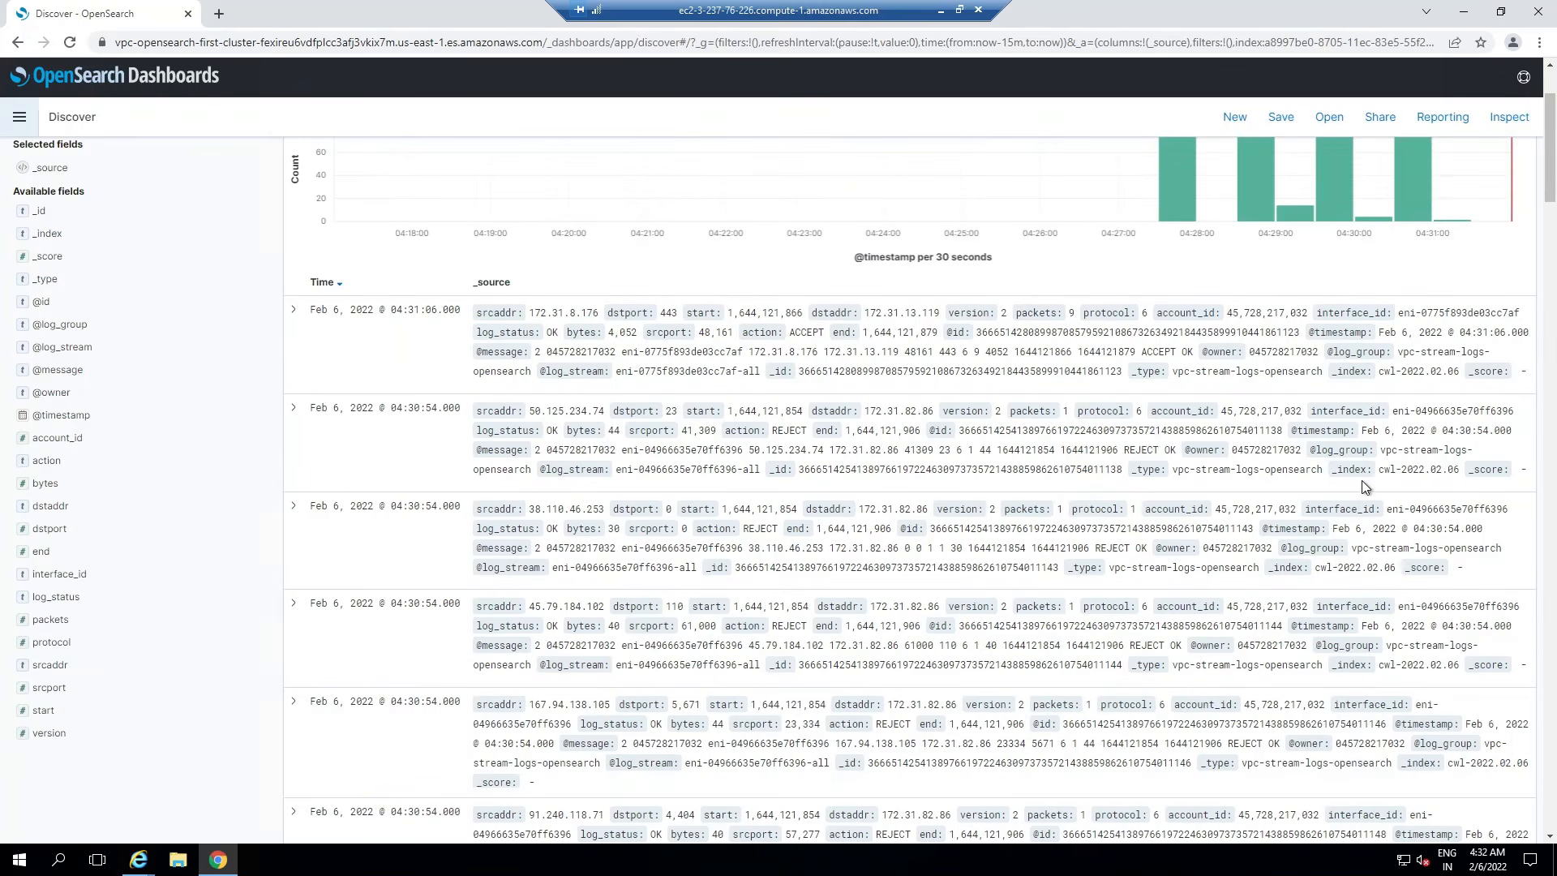
scroll(1365, 487, "down", 15)
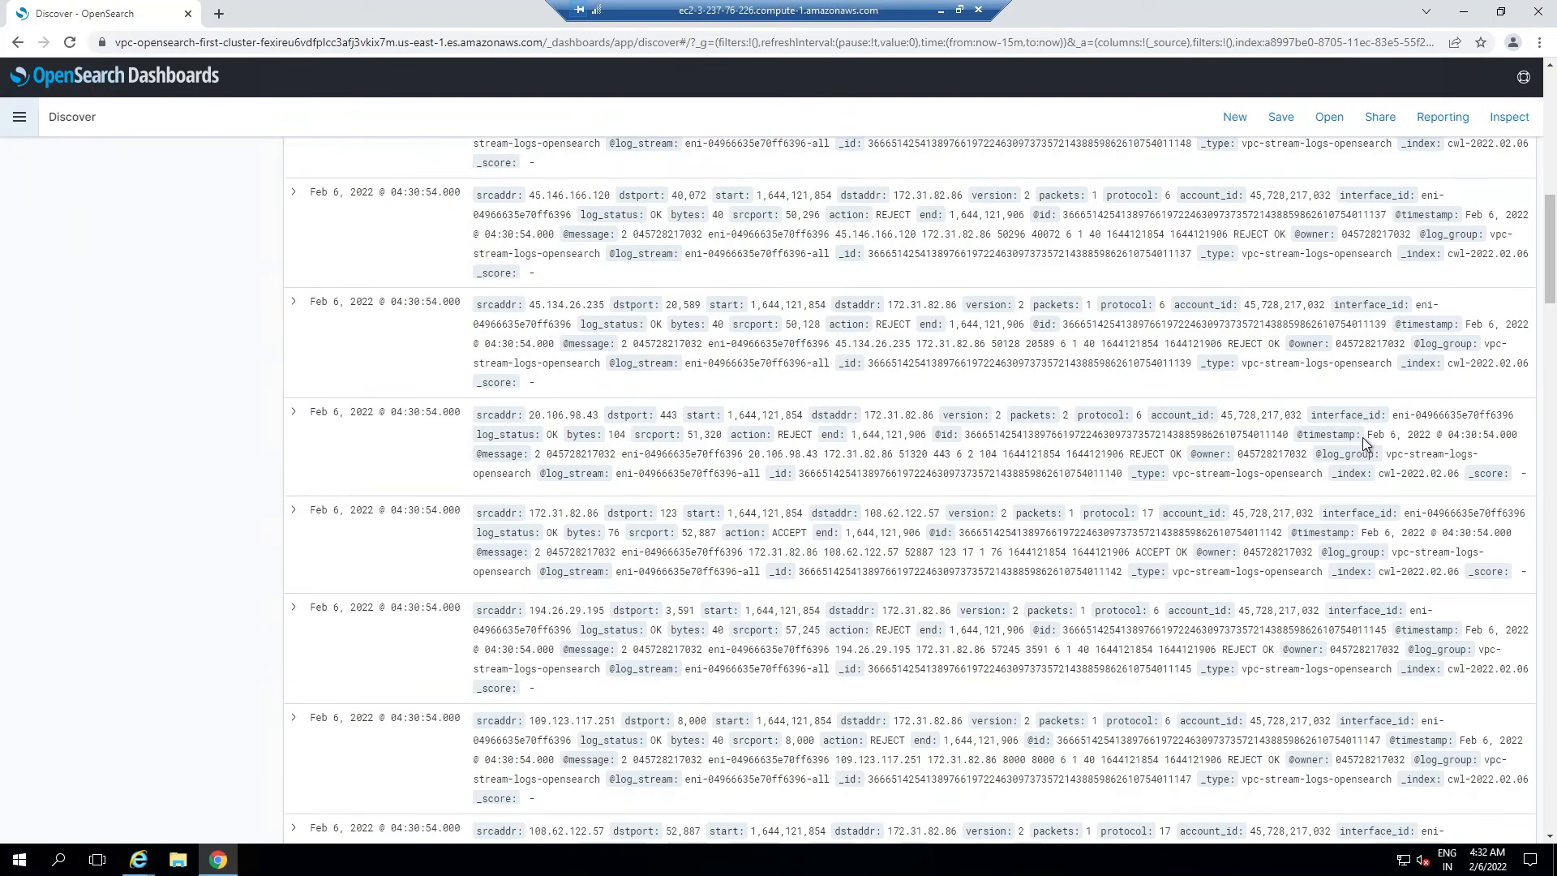
scroll(1362, 437, "up", 15)
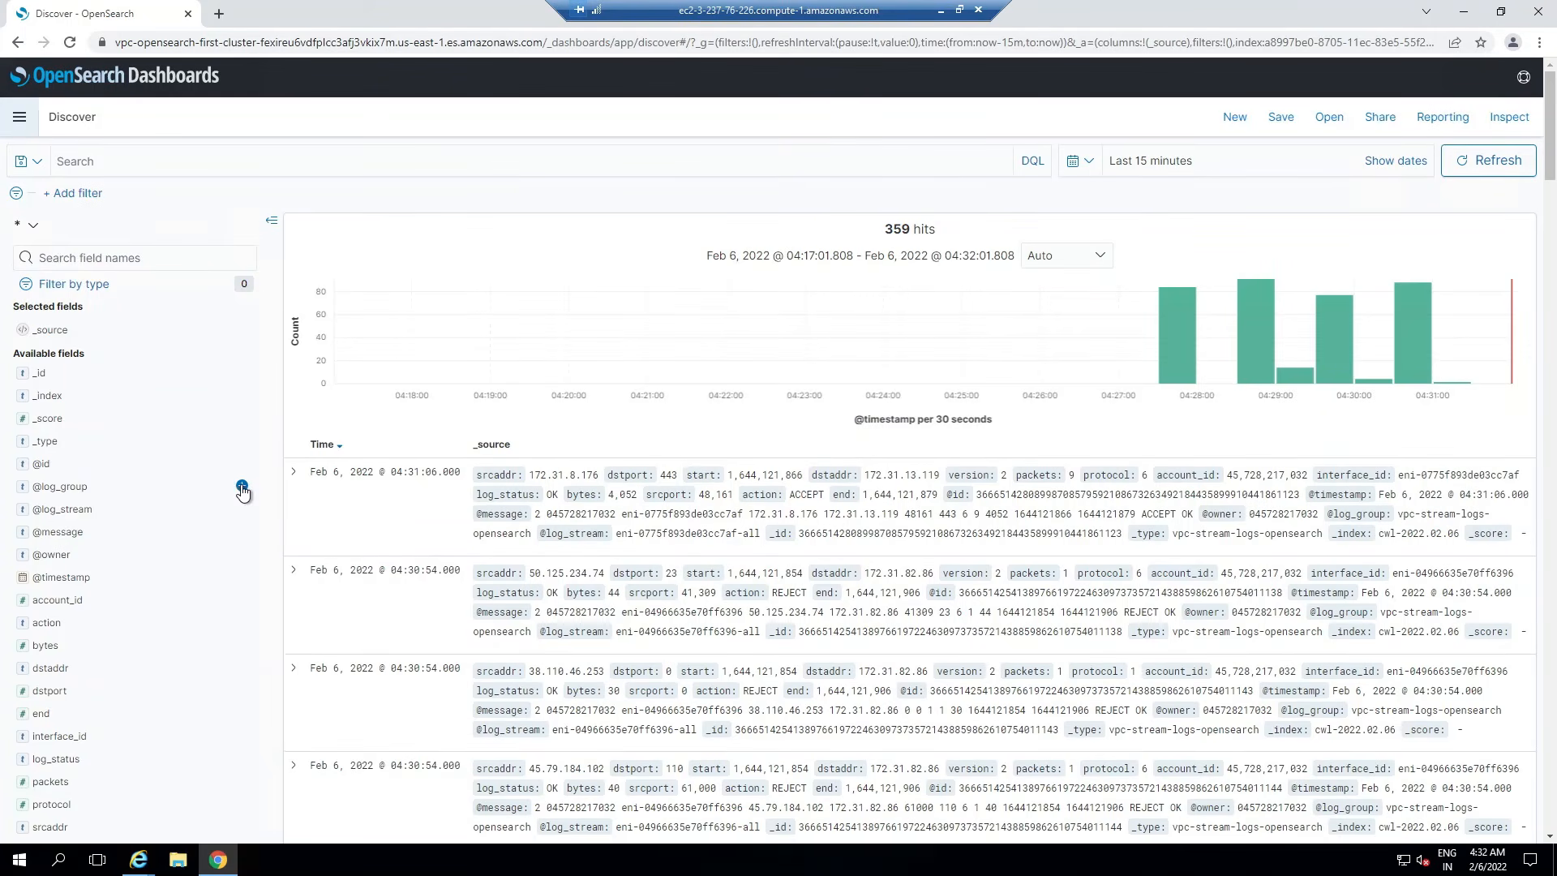
left_click(242, 487)
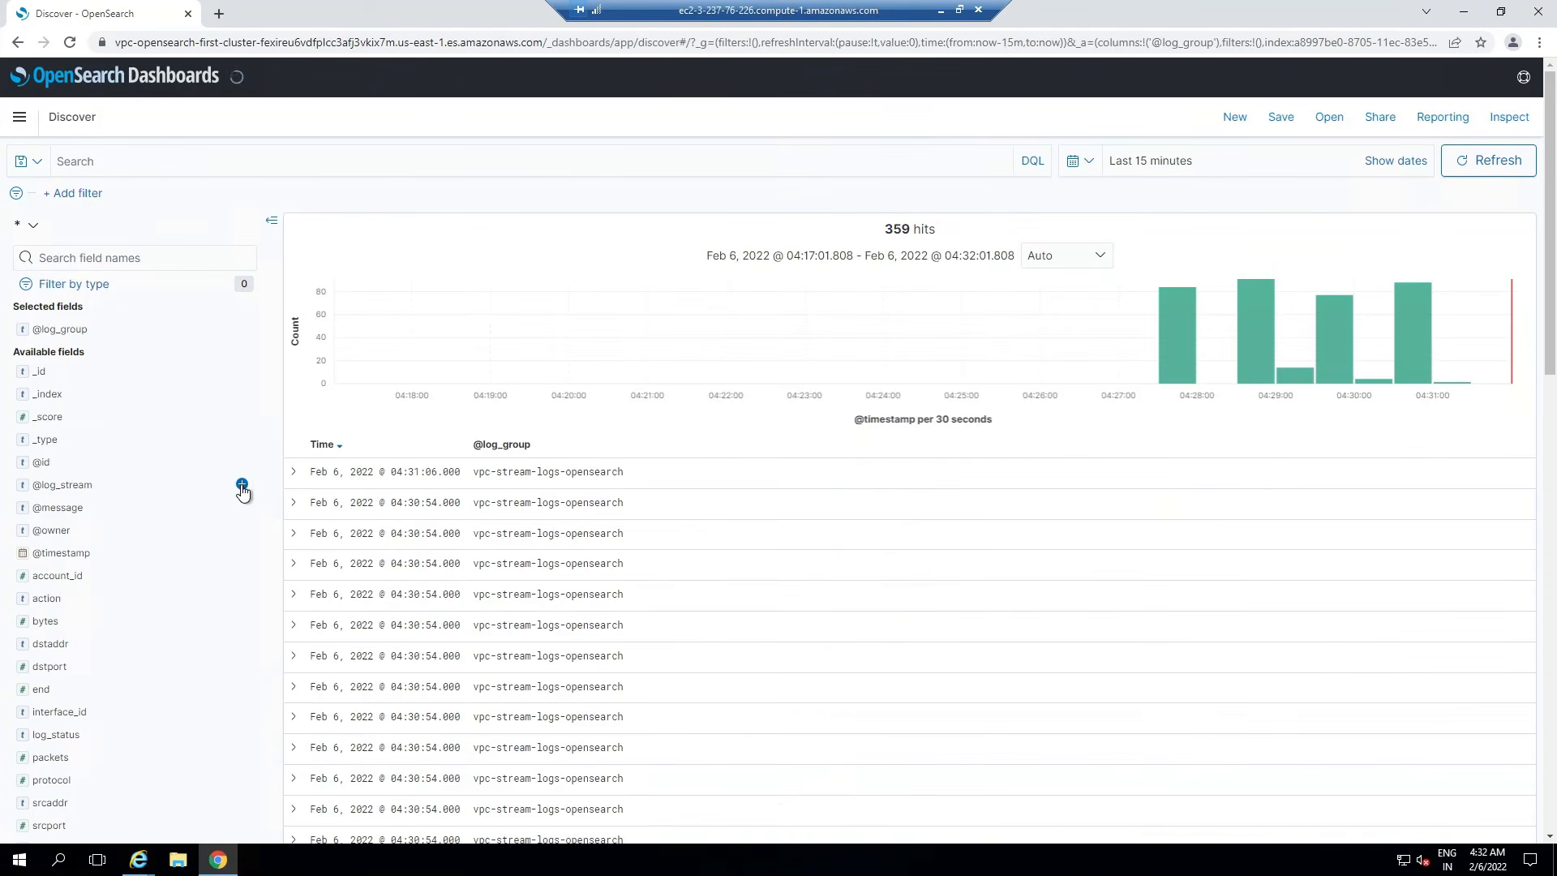
scroll(705, 495, "down", 2)
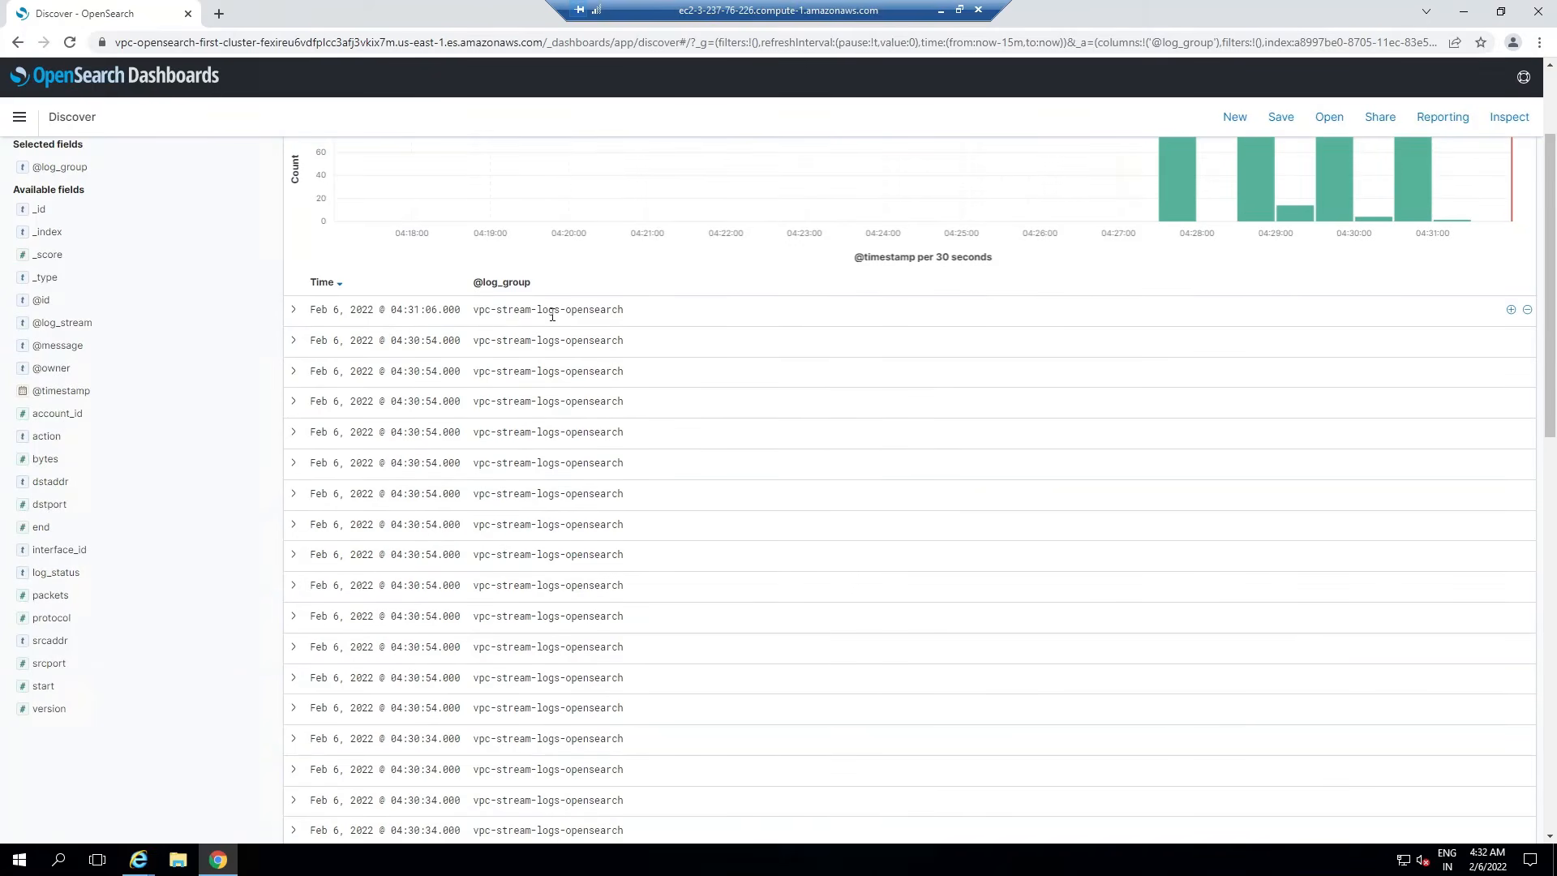
scroll(611, 446, "down", 5)
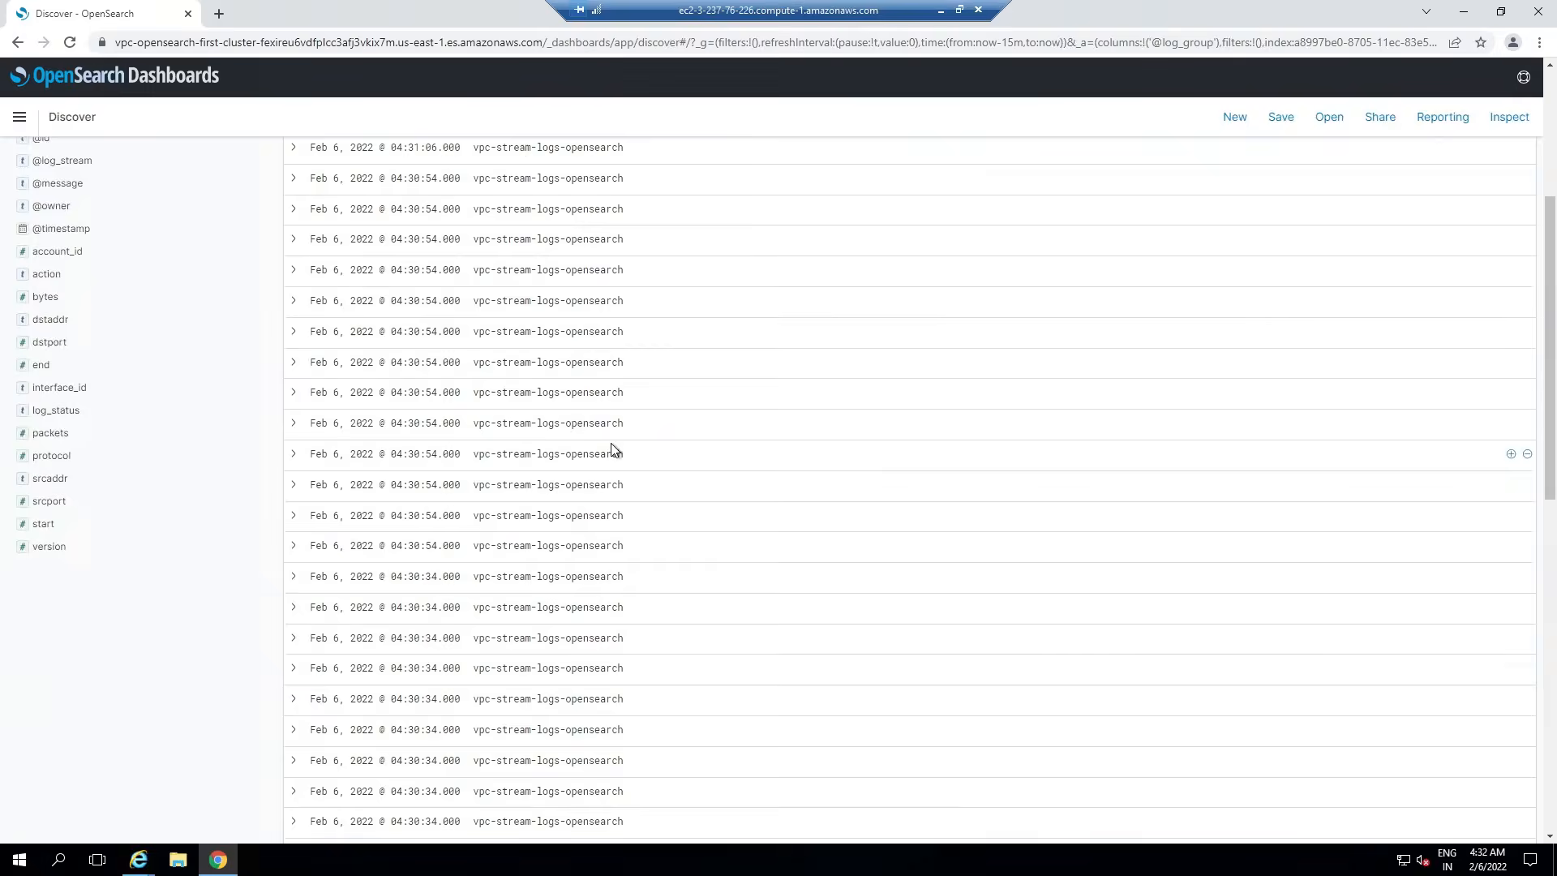
scroll(612, 446, "down", 5)
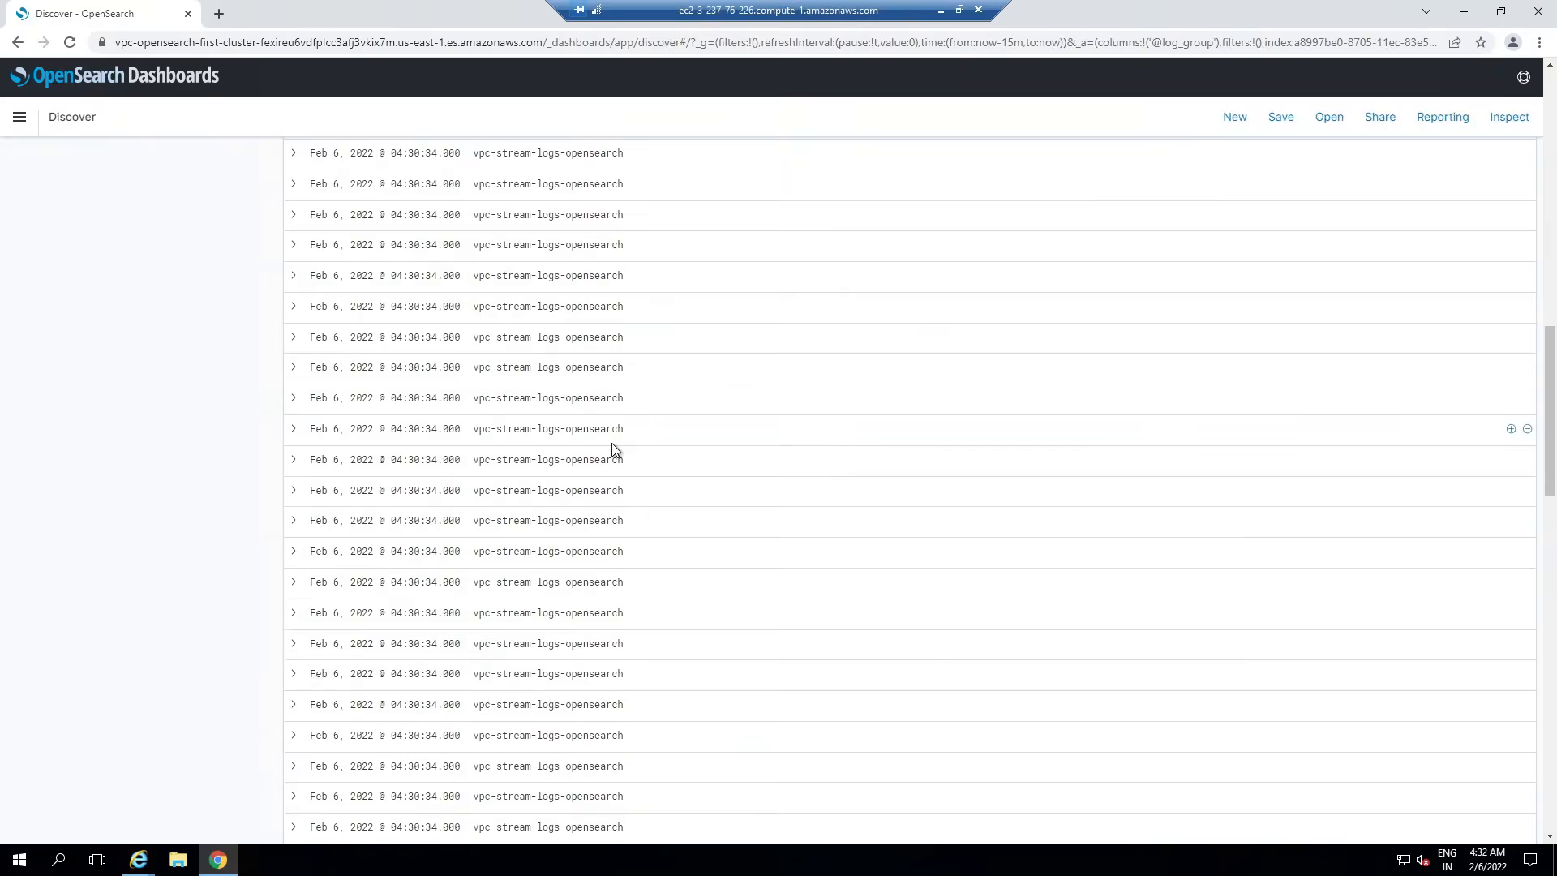
scroll(611, 443, "up", 15)
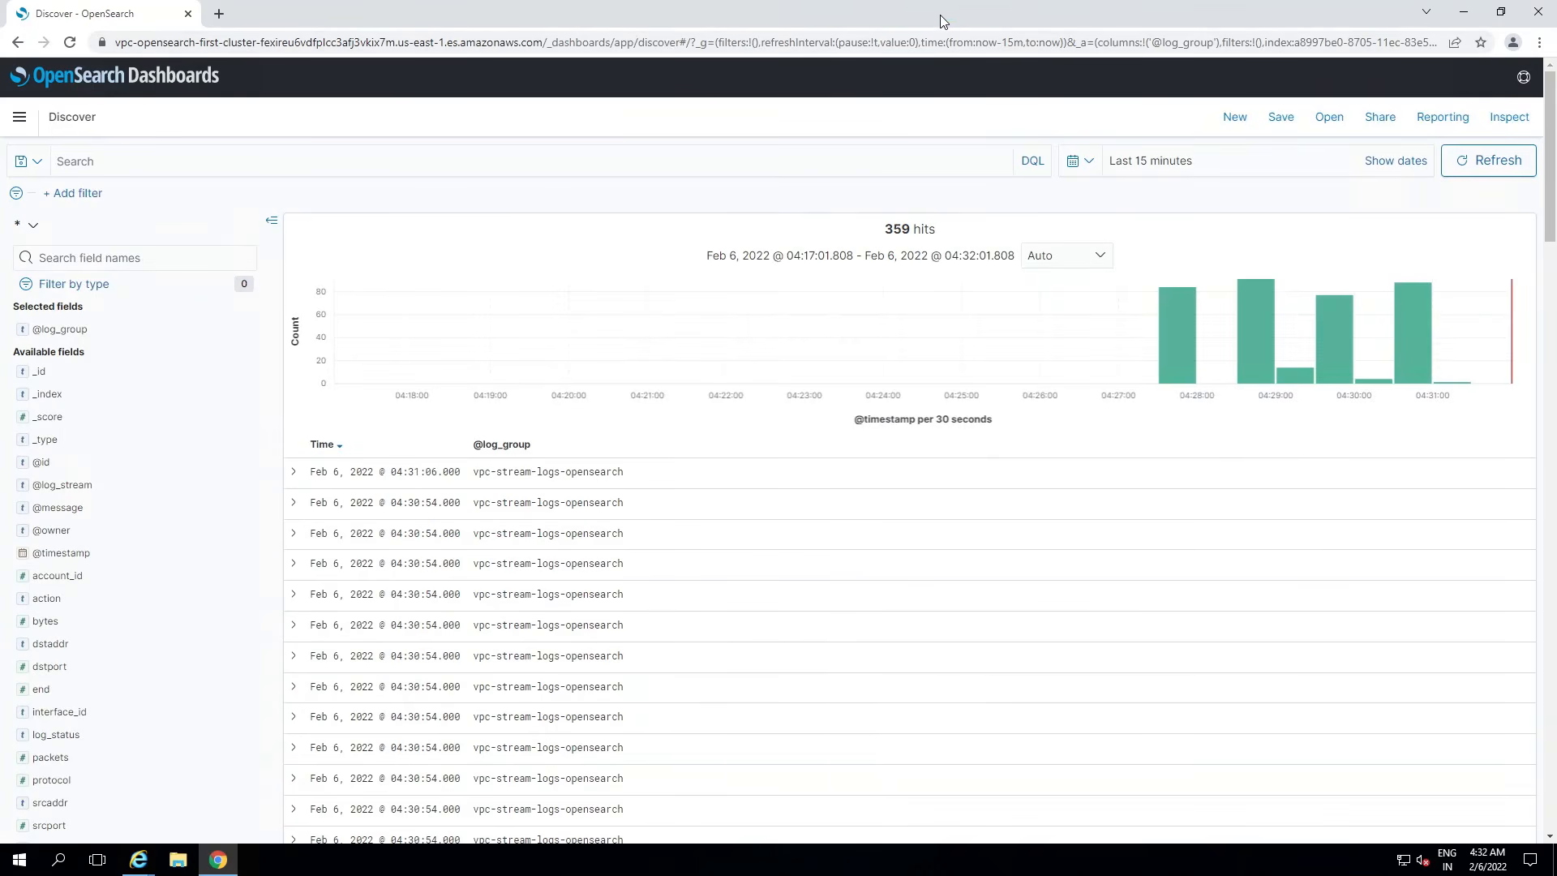
Step: Leave the remote desktop and review the open AWS pages for the OpenSearch domain, VPC, EC2 instance, IAM roles, CloudWatch log groups and Lambda function
left_click(941, 10)
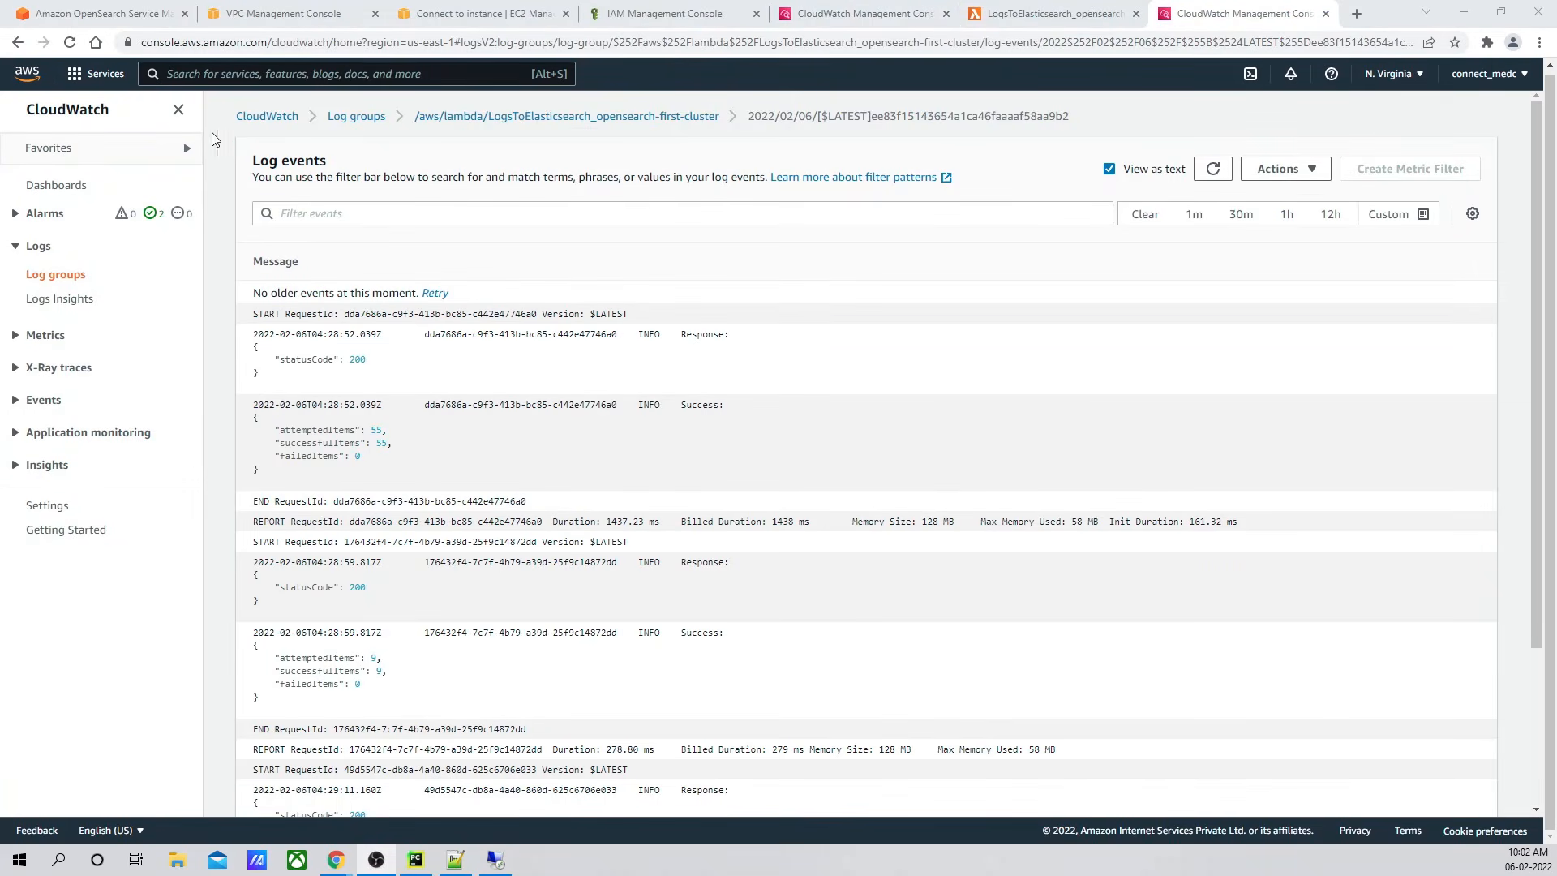
left_click(111, 14)
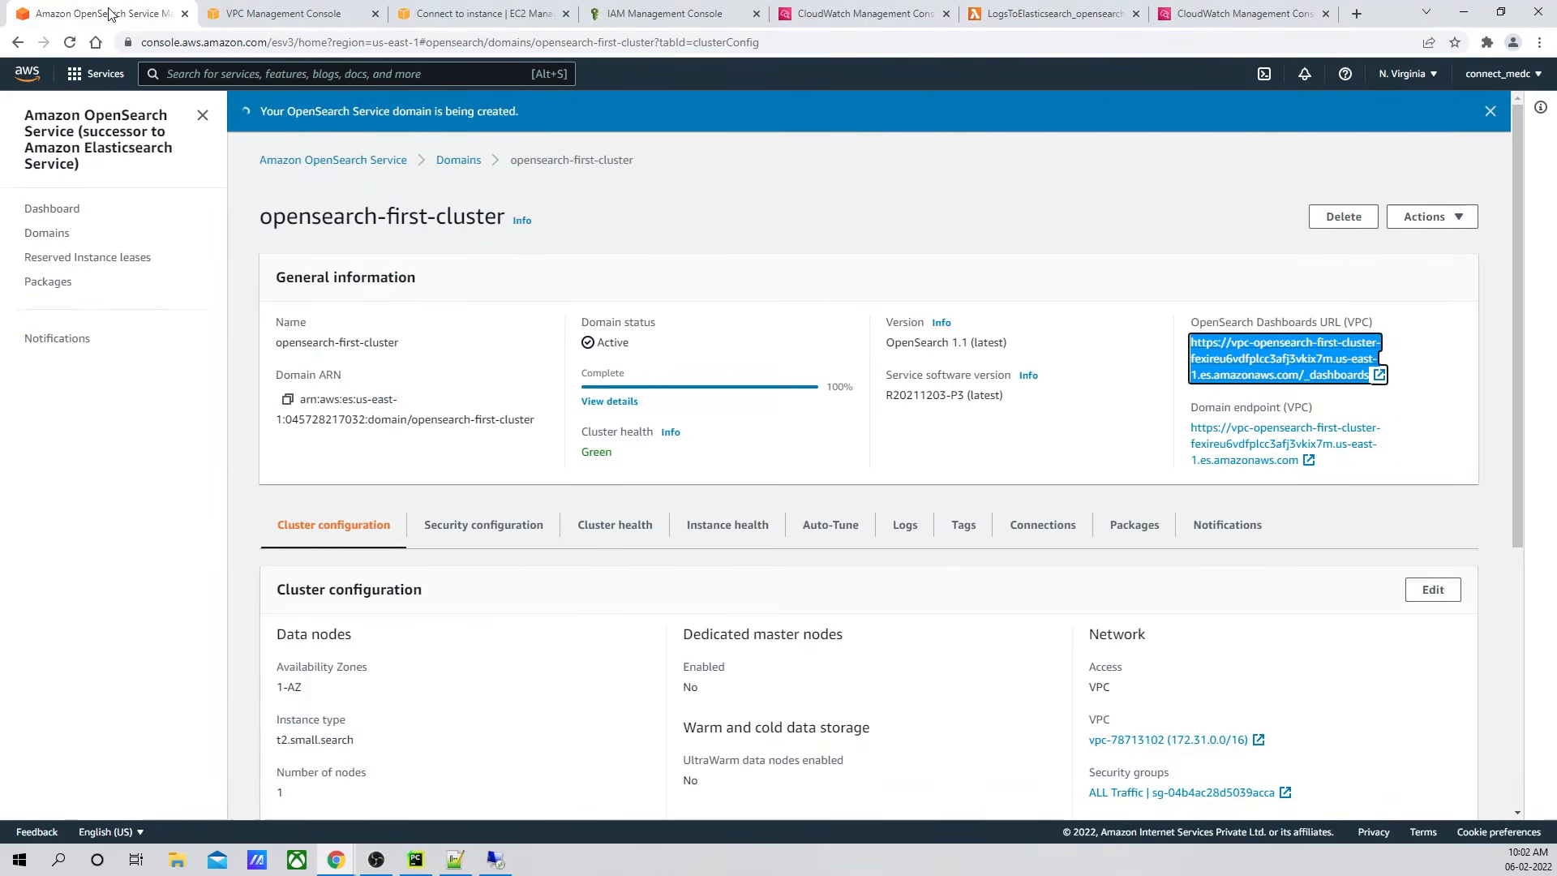
left_click(314, 14)
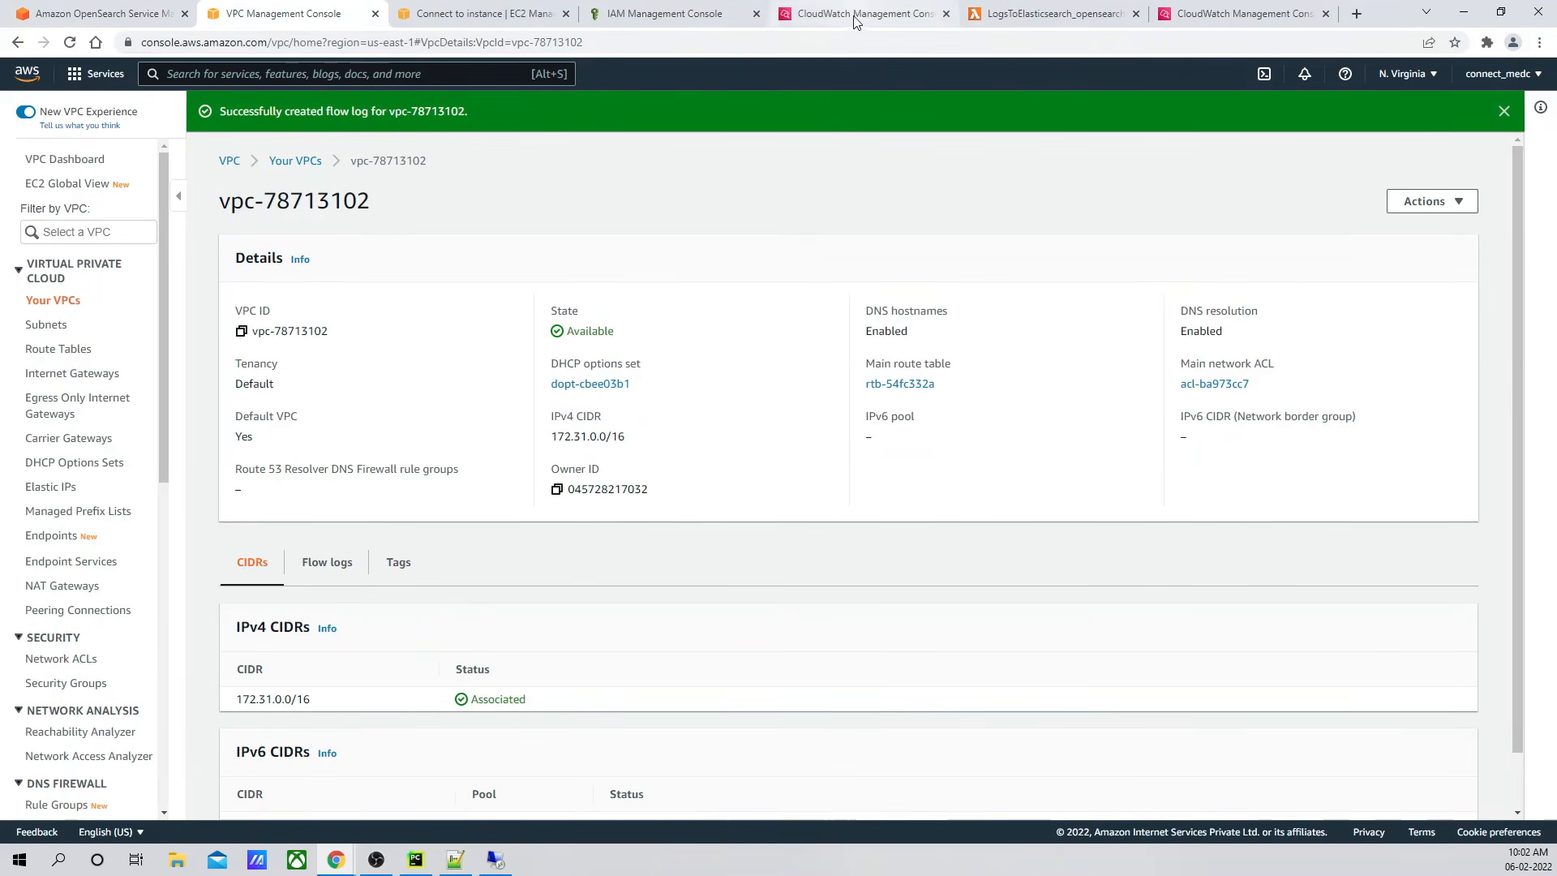
left_click(459, 18)
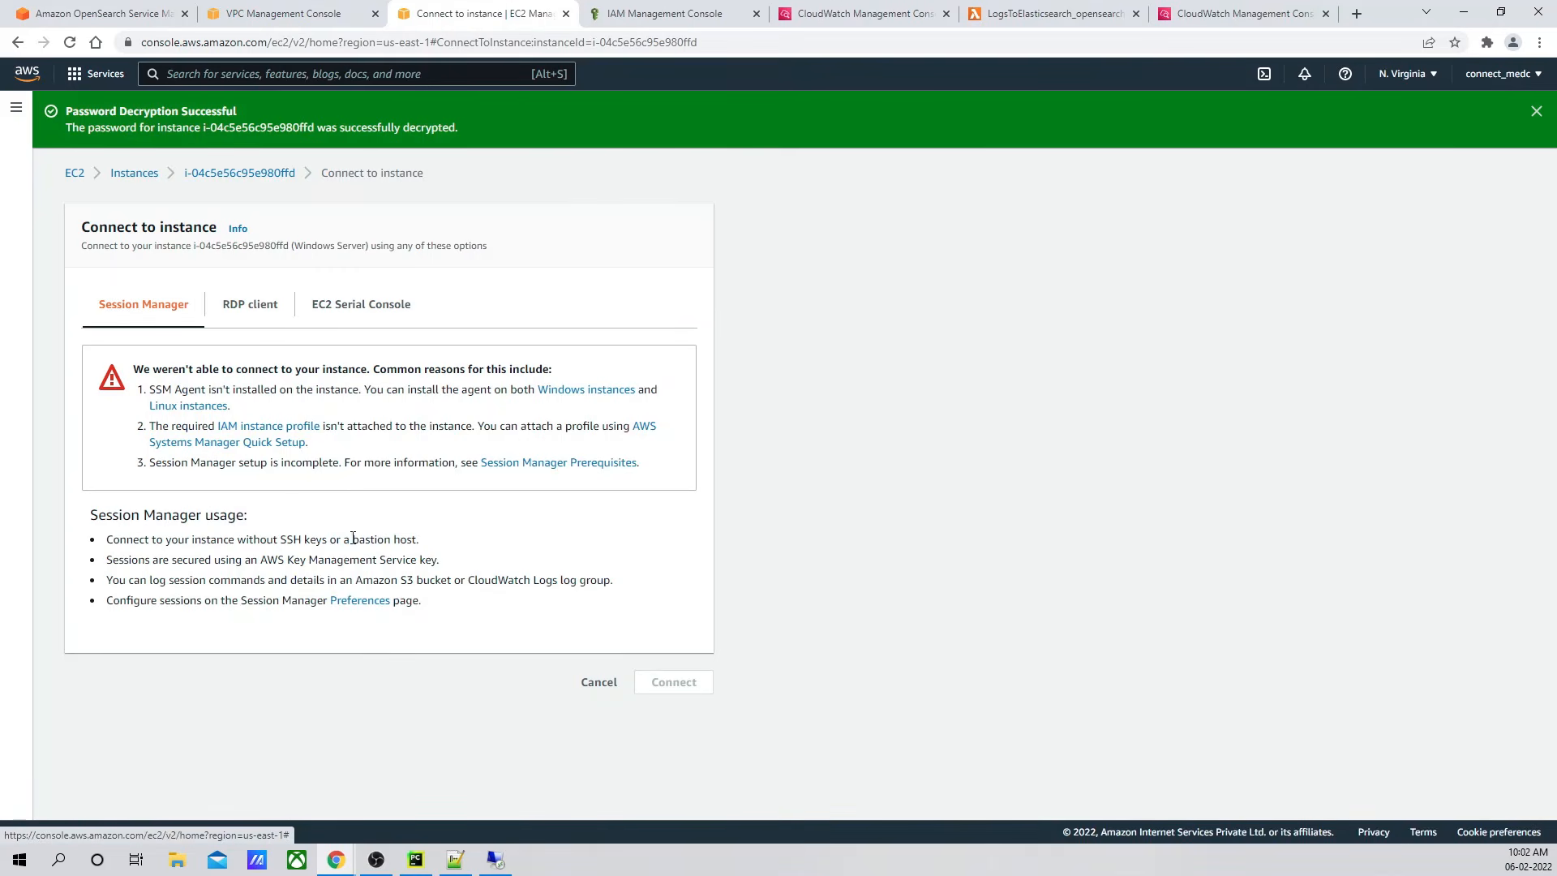
left_click(619, 13)
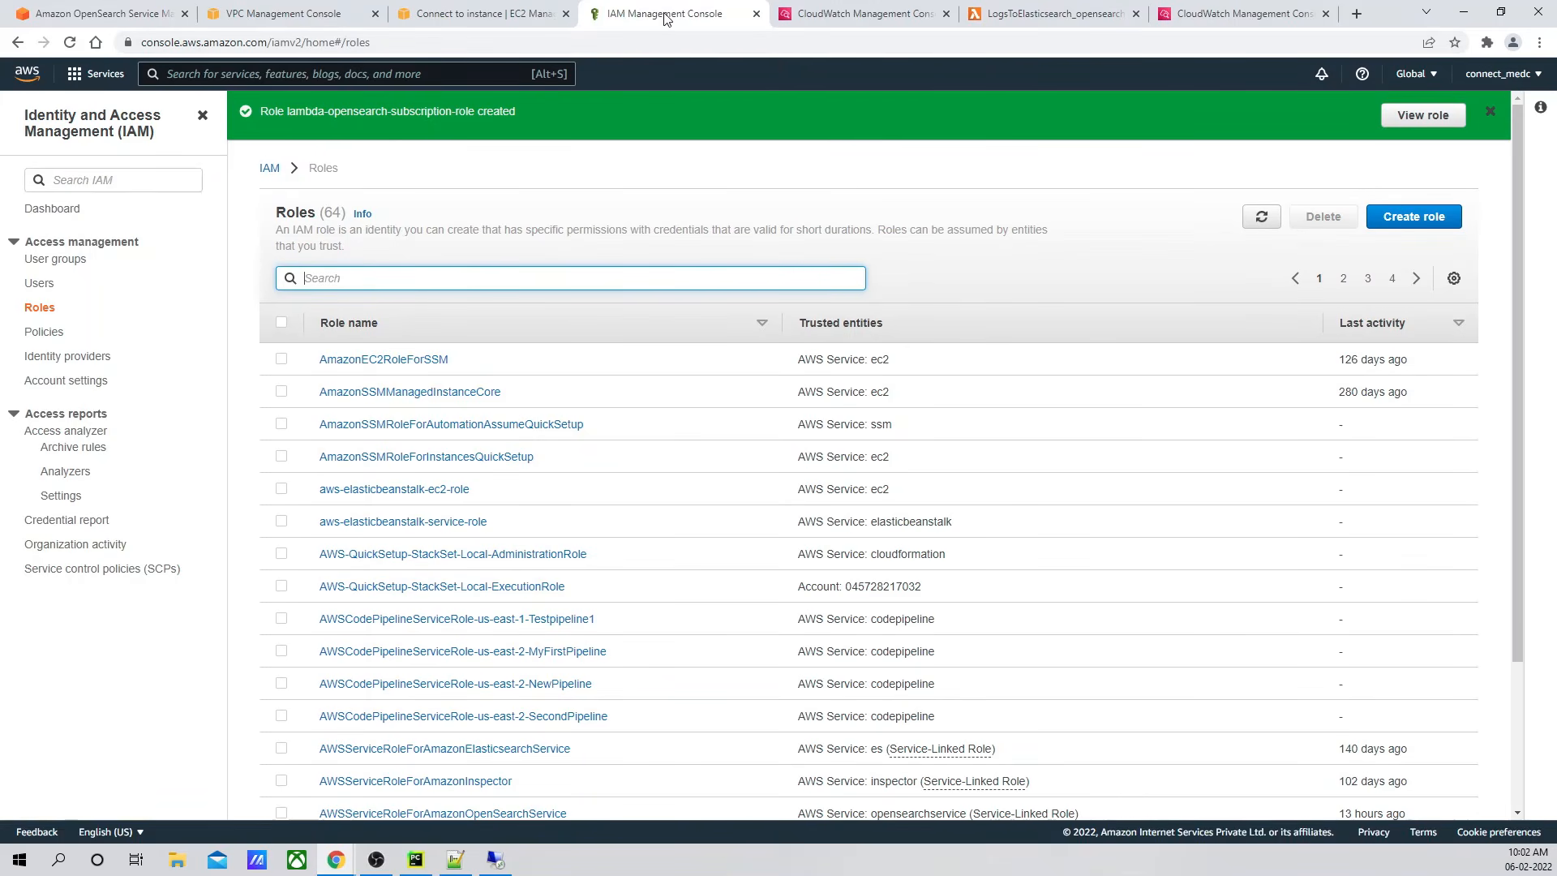
left_click(858, 14)
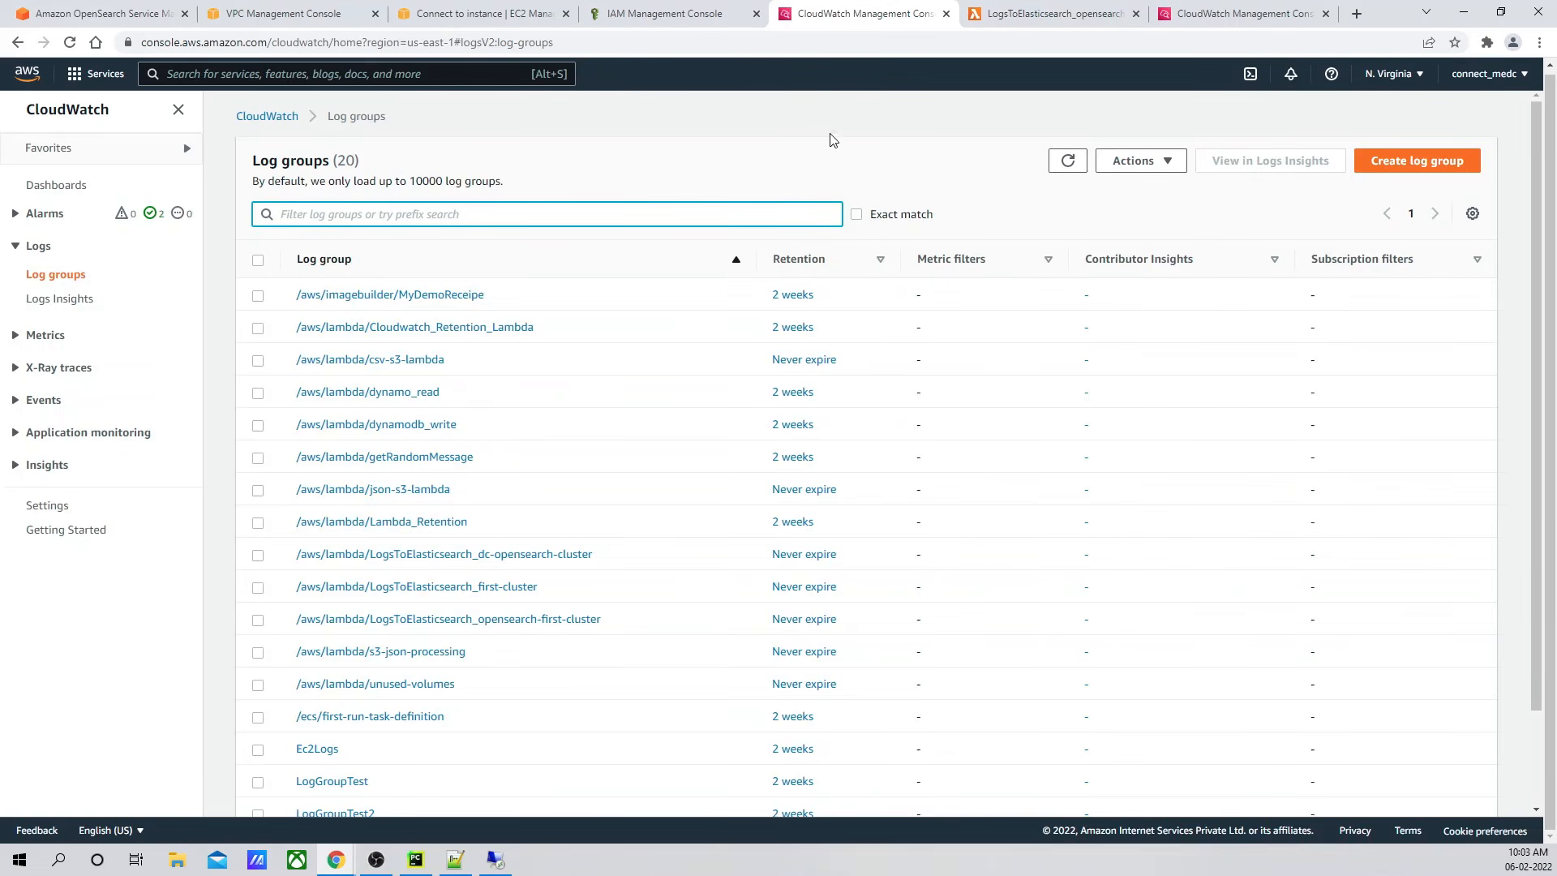
left_click(1054, 13)
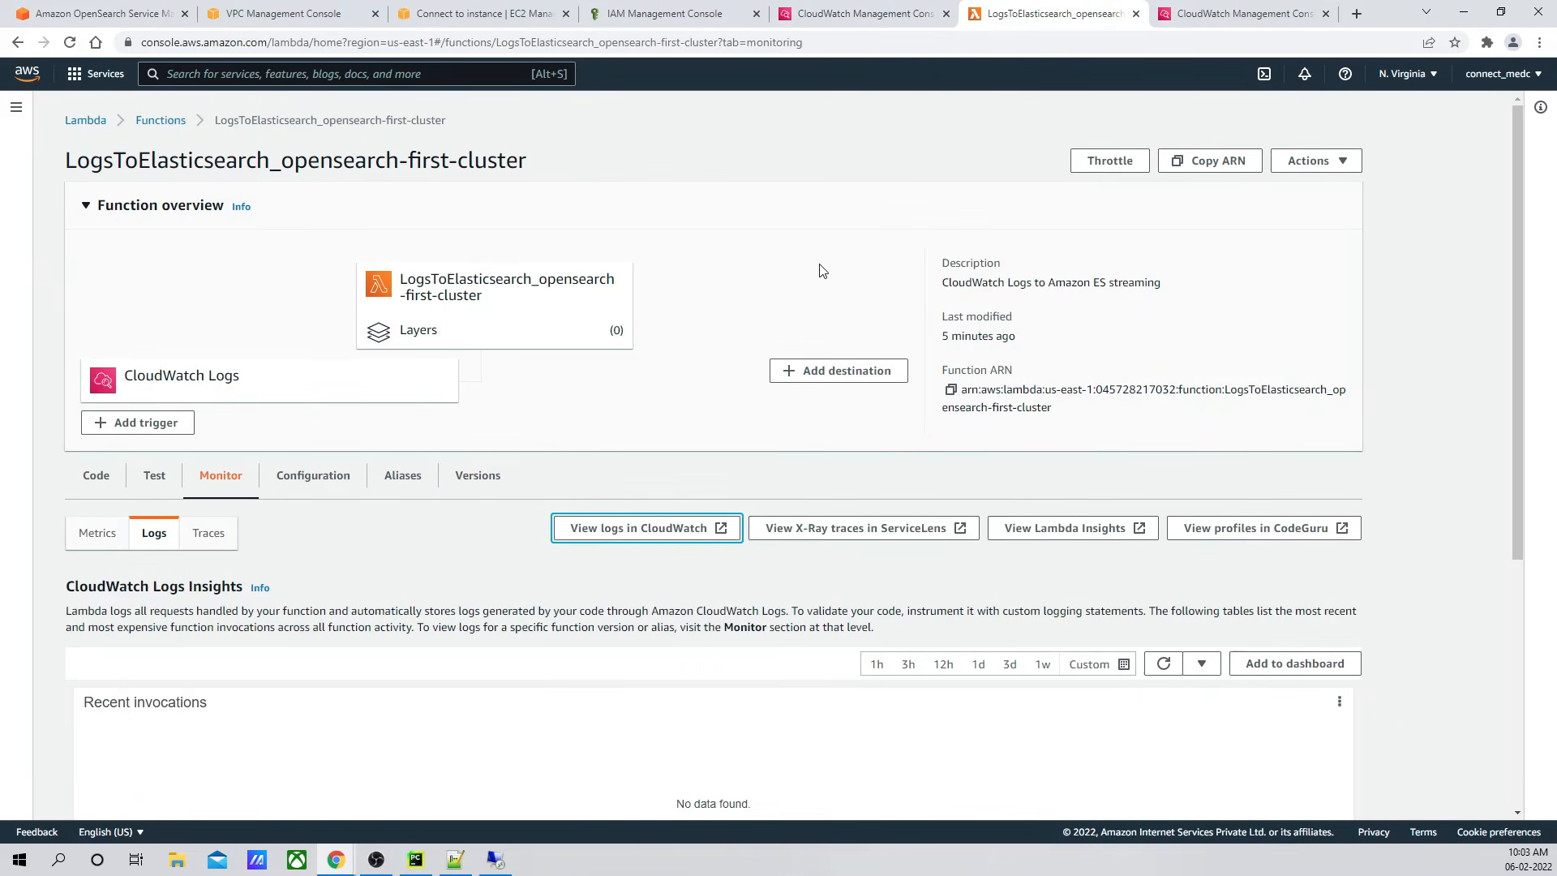